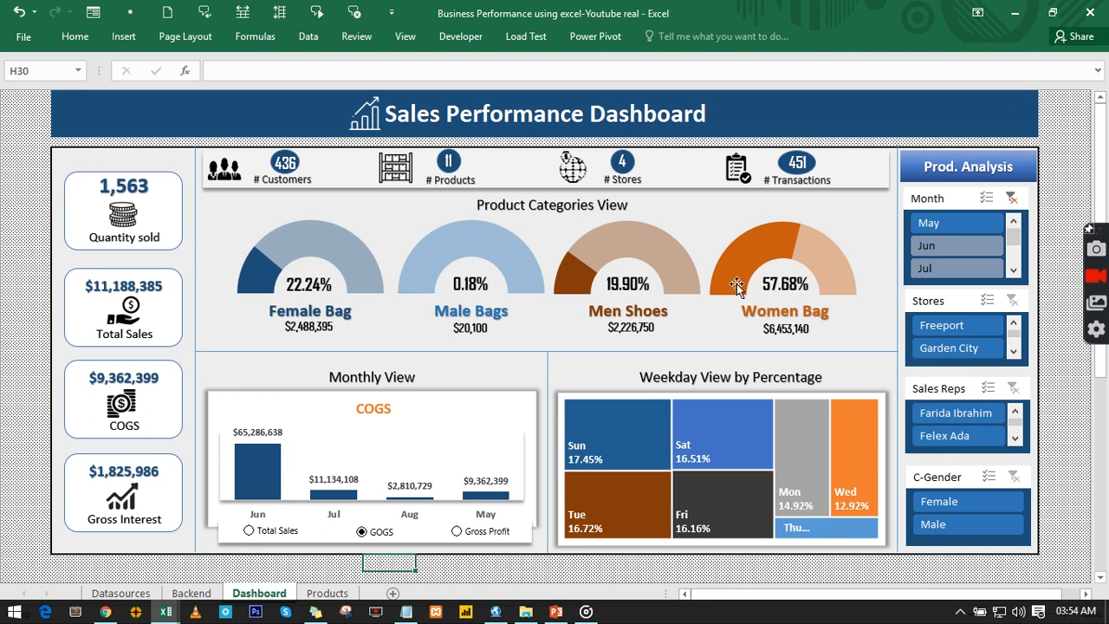
Step: Filter the dashboard to Jun and compare the Monthly View chart across Total Sales, COGS and Gross Profit, ending on Total Sales
left_click(947, 247)
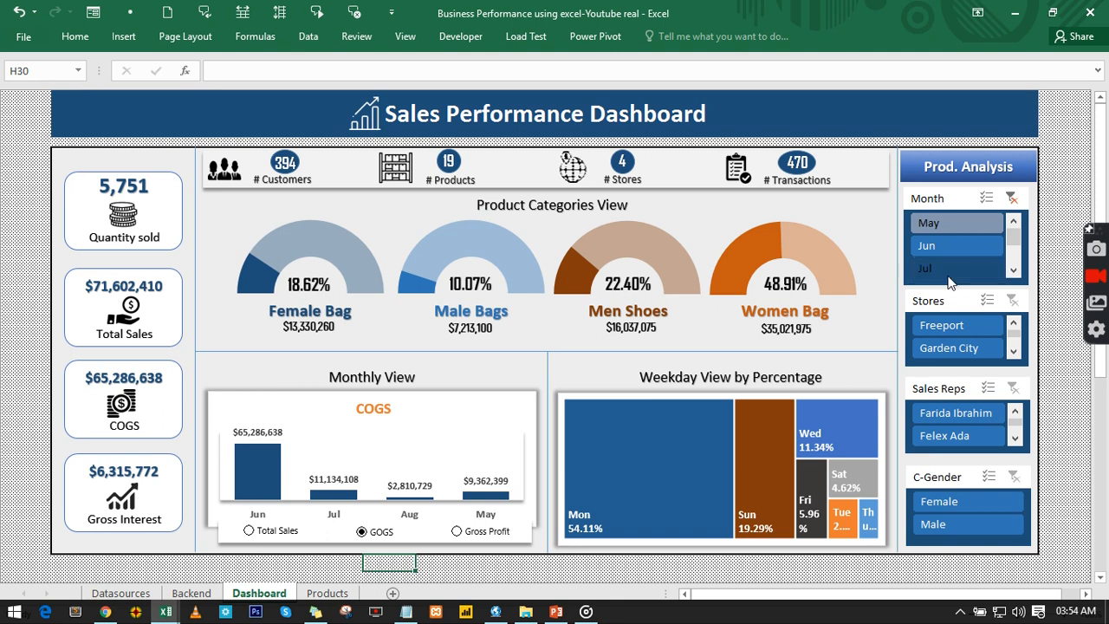
left_click(251, 532)
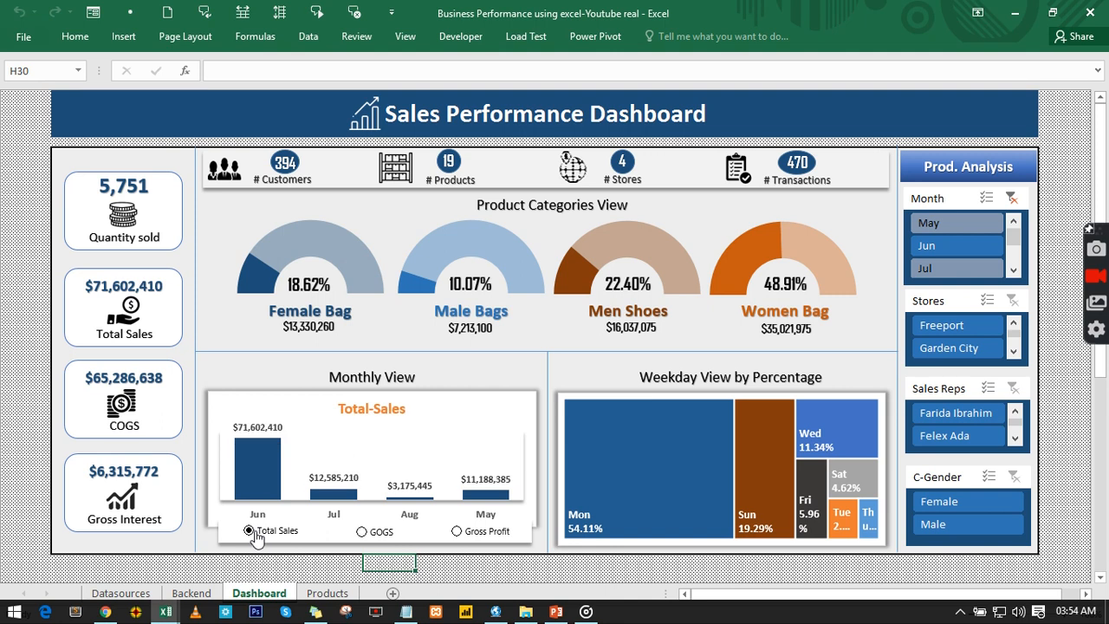
left_click(362, 533)
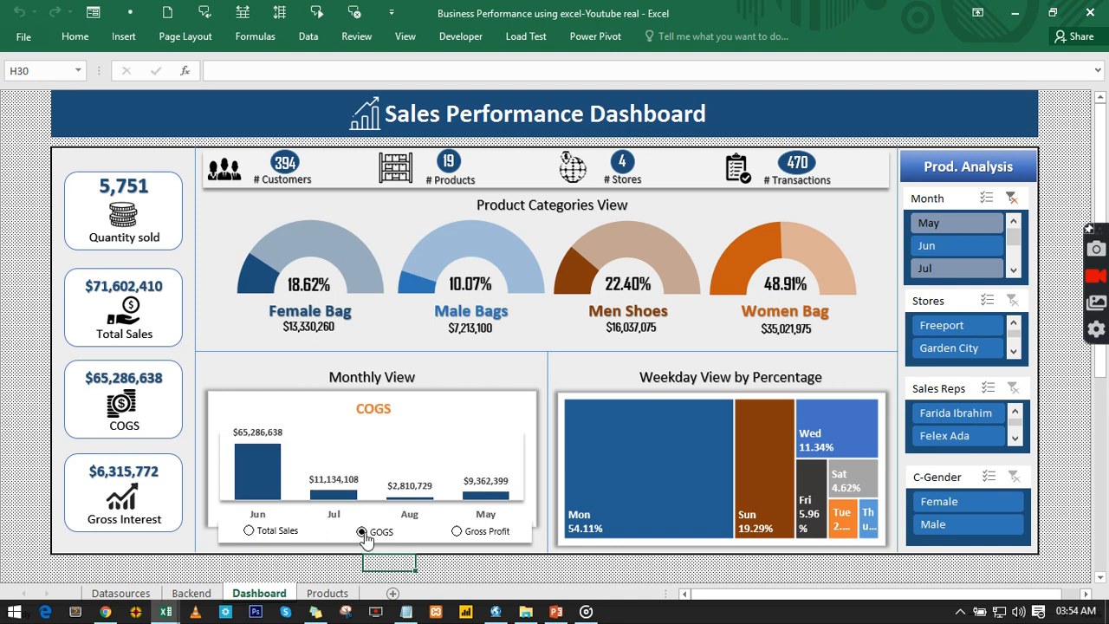
left_click(458, 532)
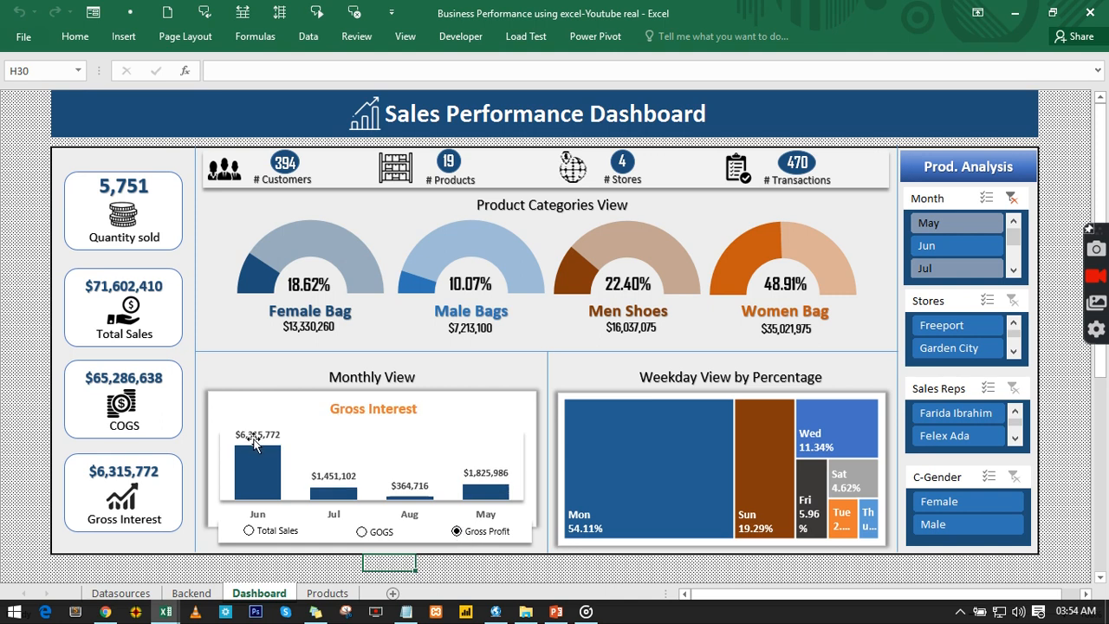
left_click(362, 533)
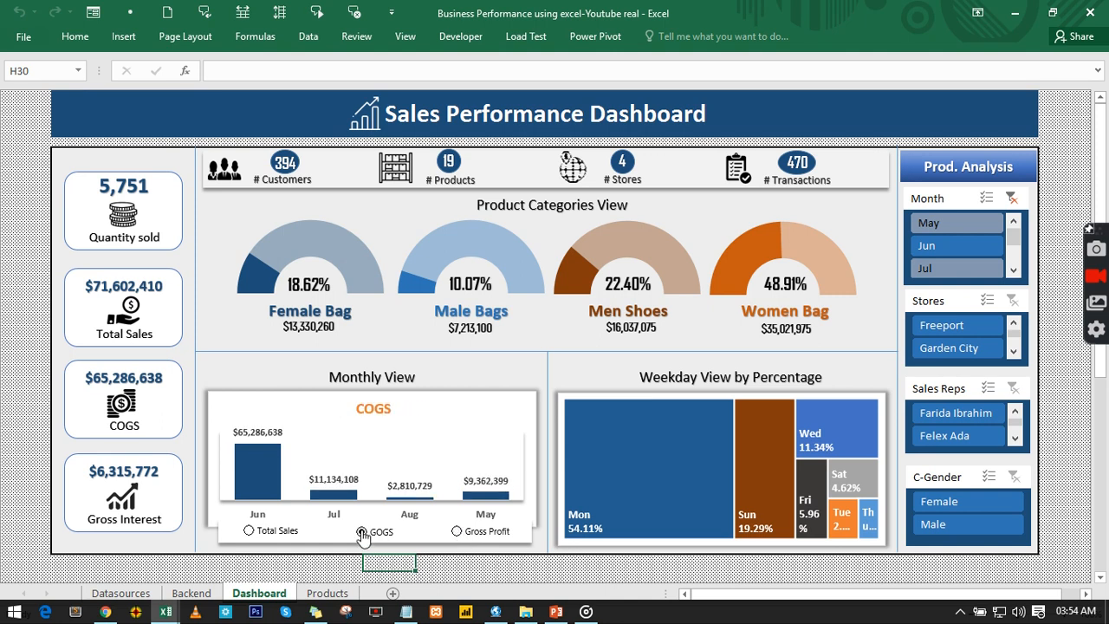
left_click(251, 532)
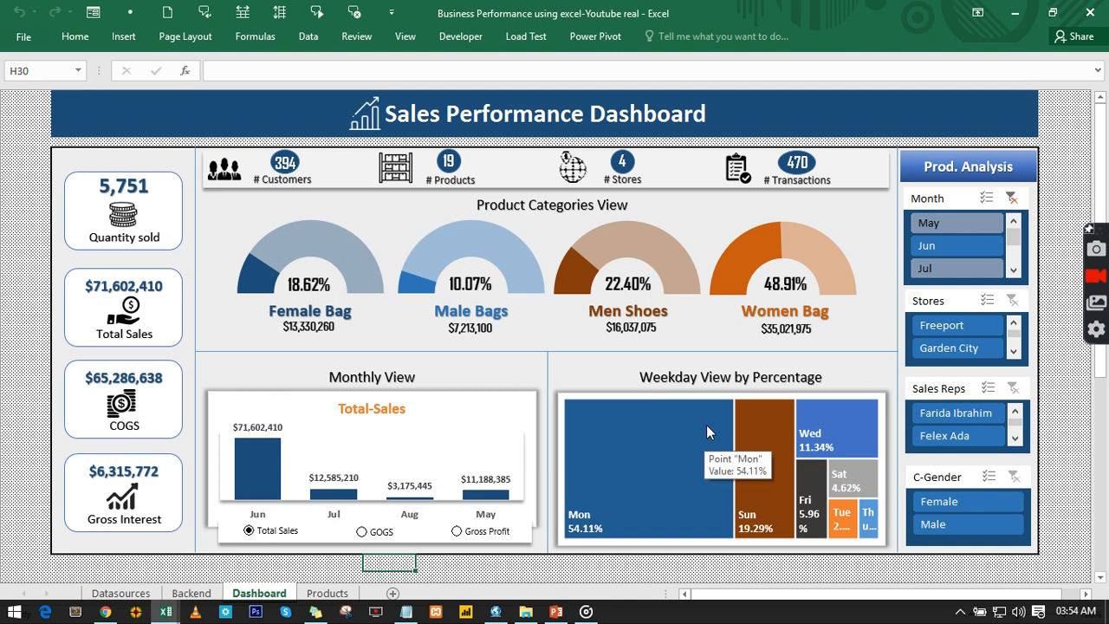
Step: Inspect the weekday percentage treemap and filter the dashboard to a single store
left_click(707, 396)
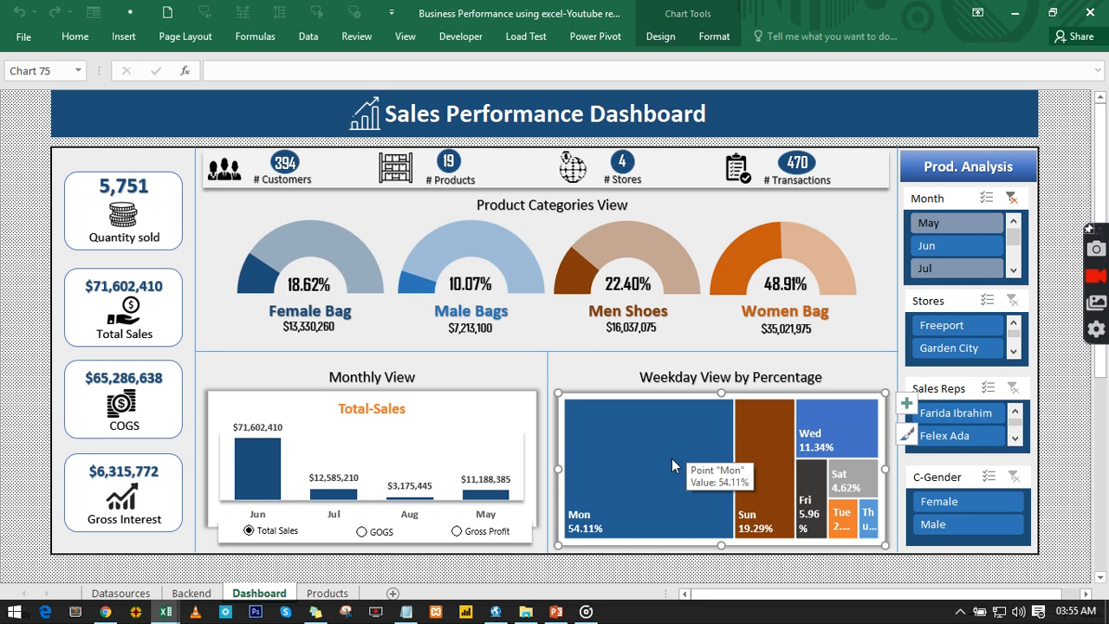
left_click(949, 327)
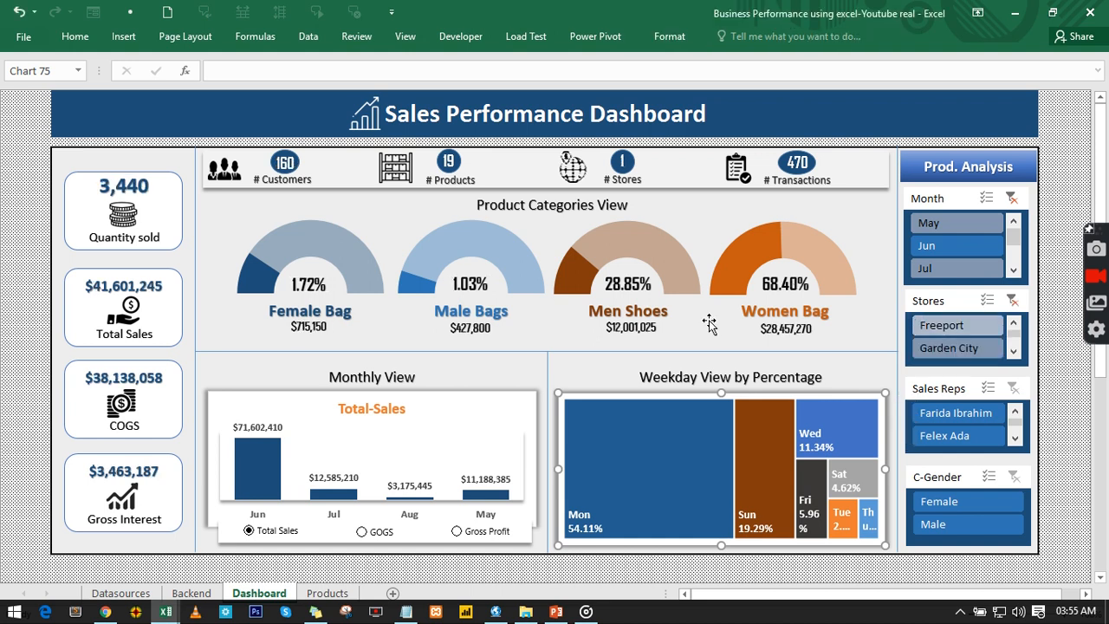
Step: Switch to the "sales performance dashboard youtube" workbook and go to the empty area beside the existing pivot tables on the Backend sheet
left_click(411, 37)
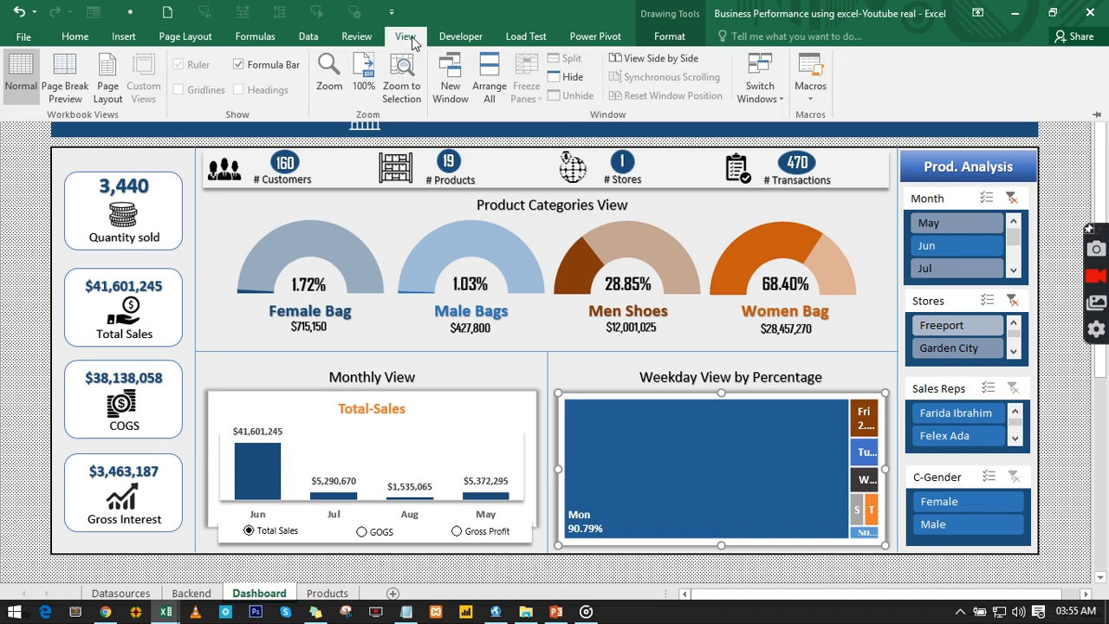
left_click(773, 93)
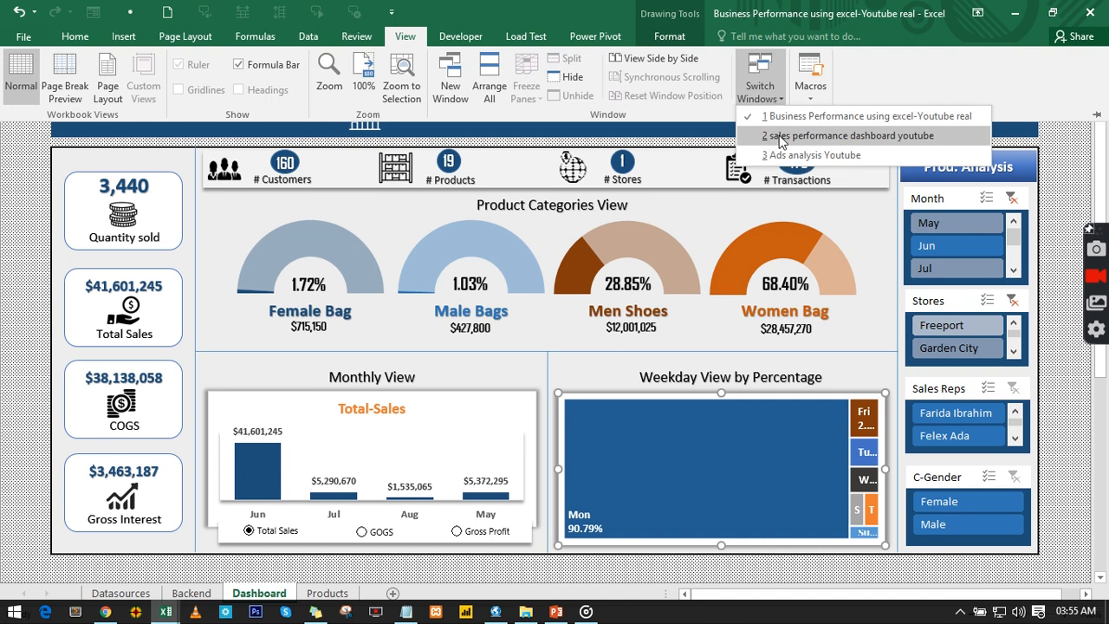
left_click(782, 142)
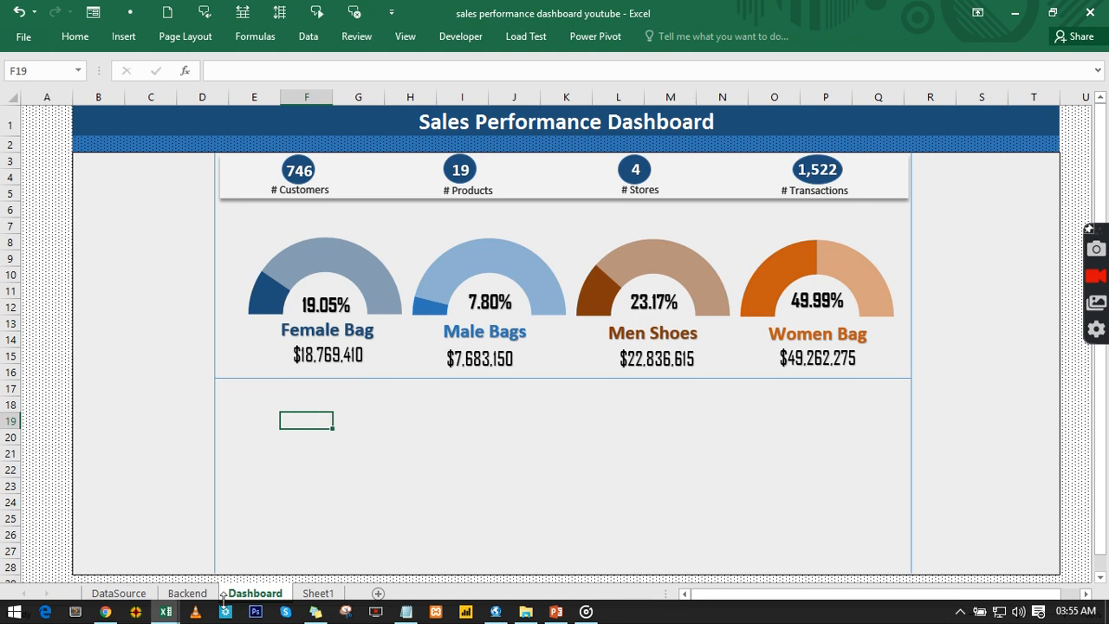
left_click(194, 596)
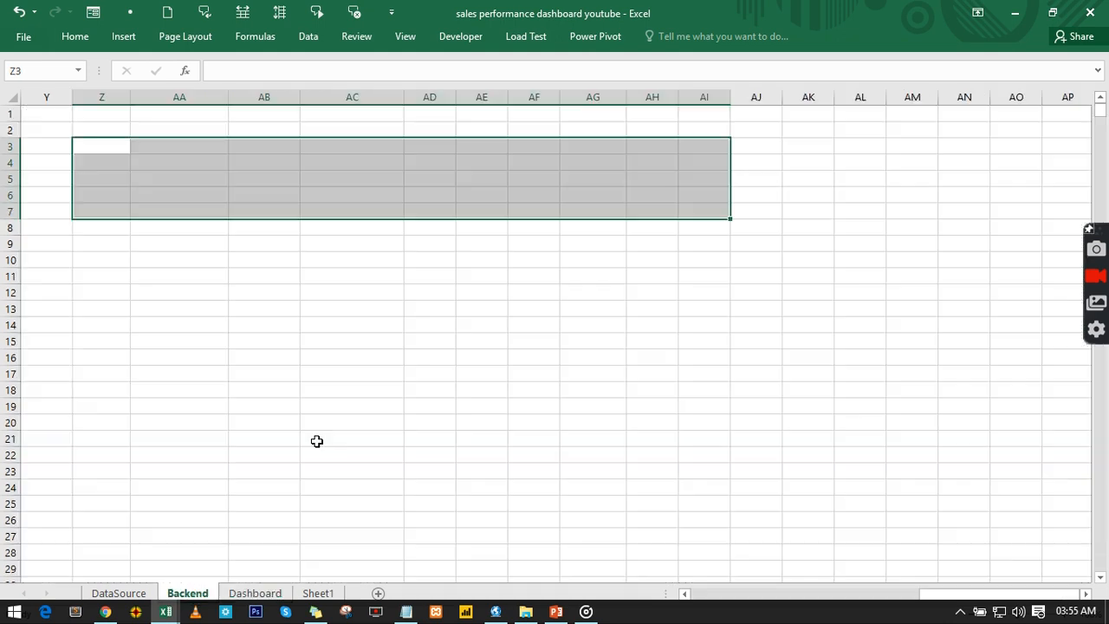
left_click(307, 327)
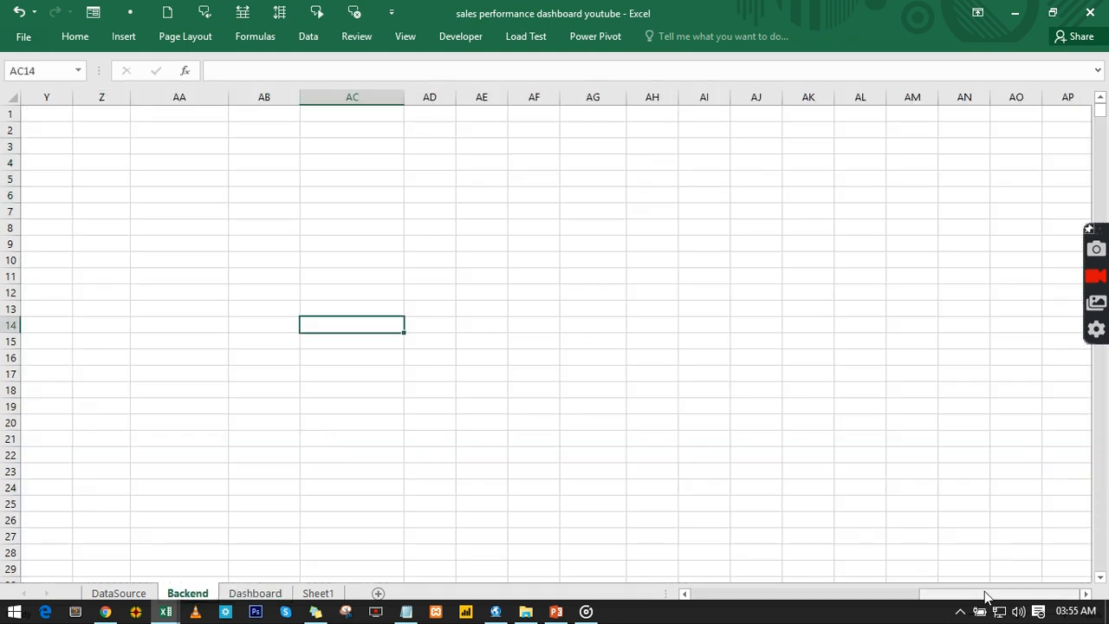
left_click_drag(987, 597, 953, 567)
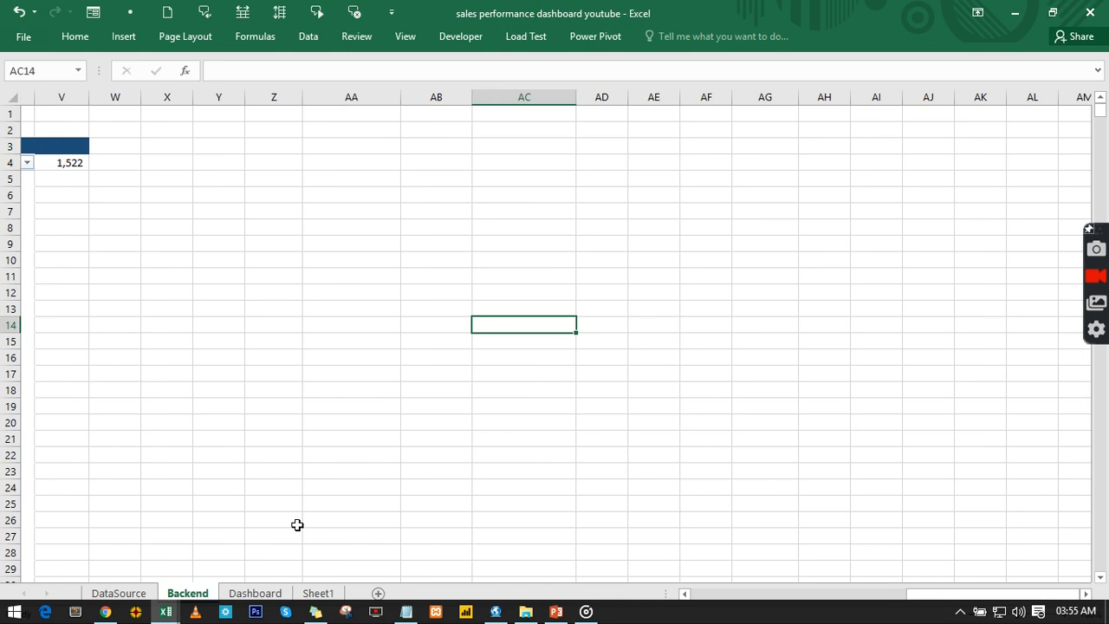
Step: Create a PivotTable from Table4 on the DataSource sheet, placed in the existing worksheet at Backend!$Z$3
left_click(119, 594)
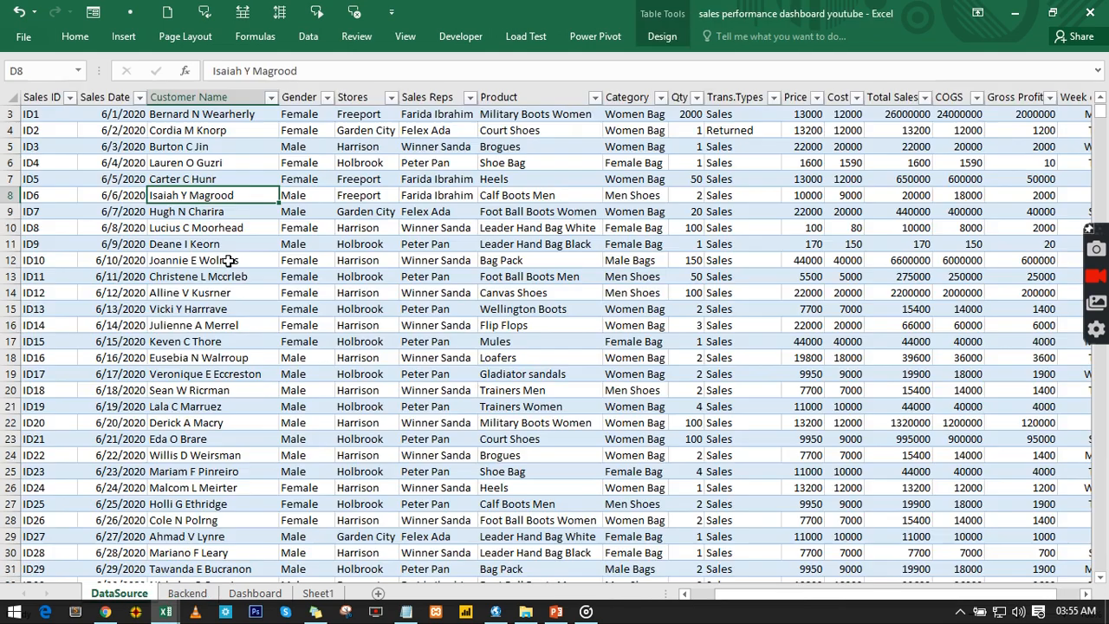
left_click(123, 36)
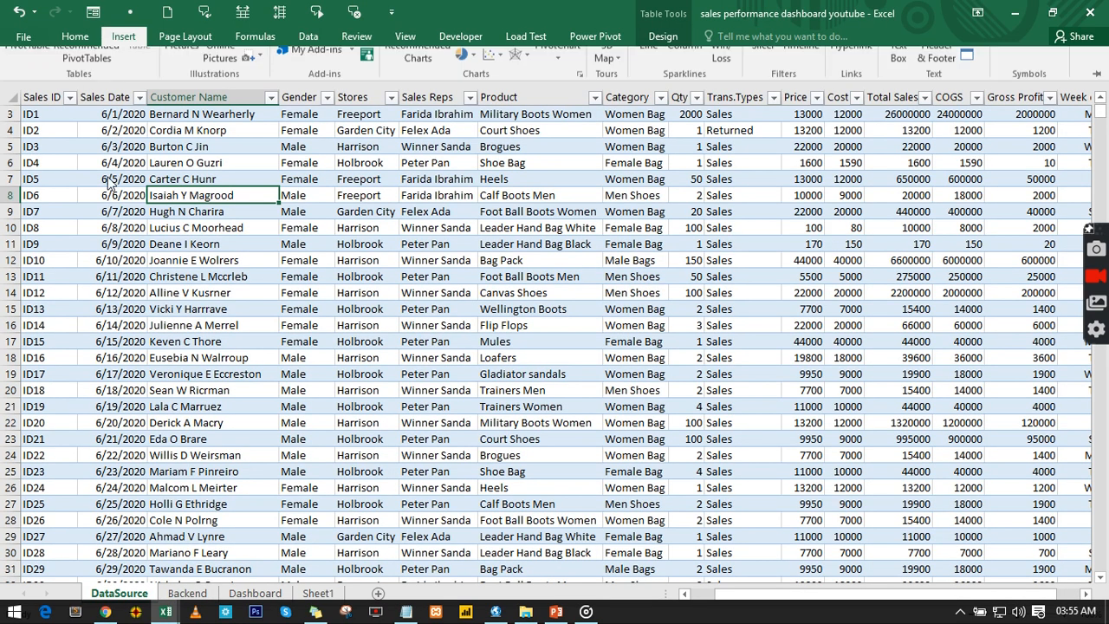
left_click(48, 83)
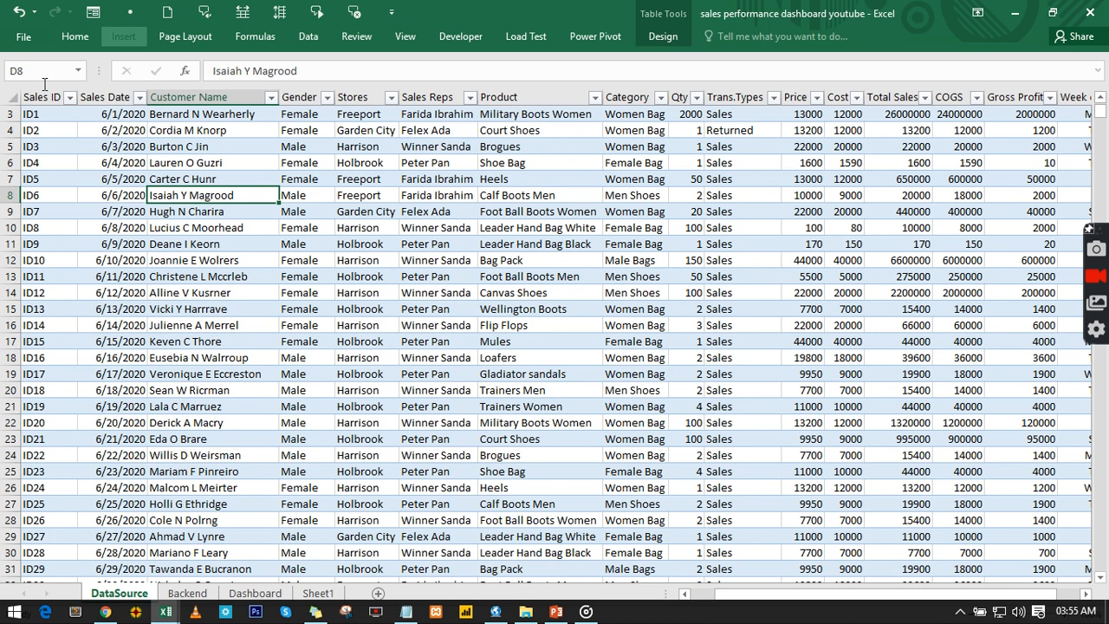
left_click(233, 452)
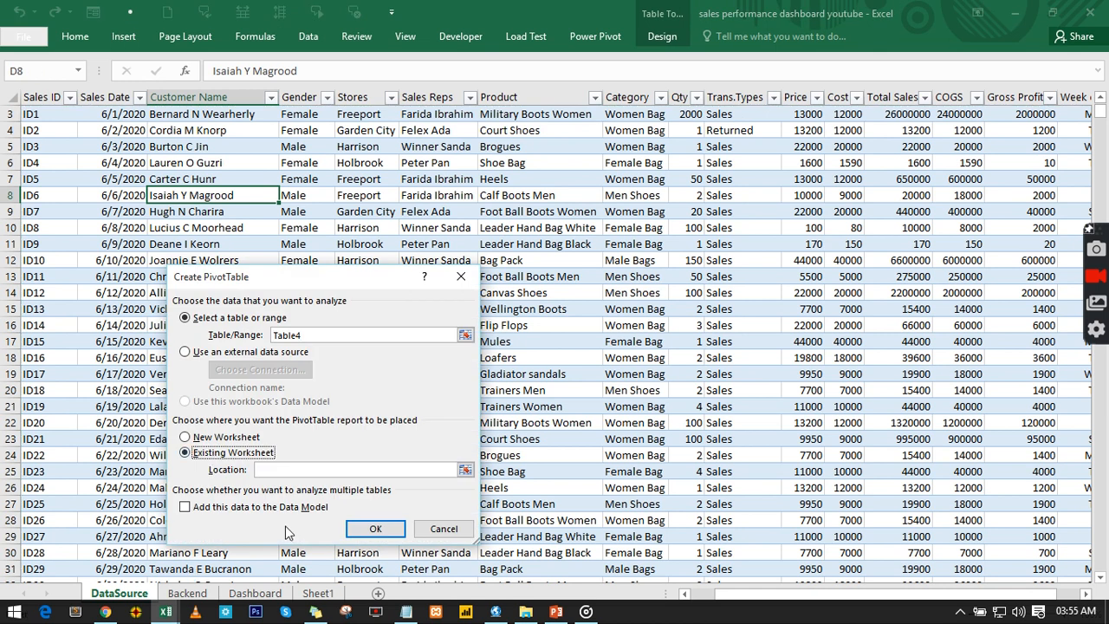
left_click(187, 593)
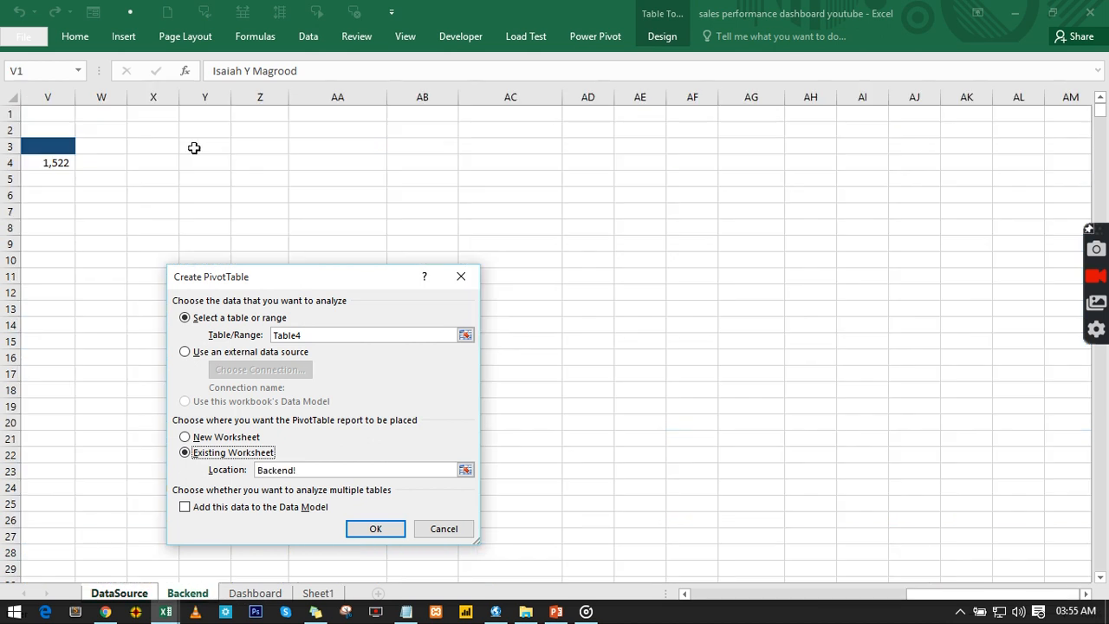
left_click(238, 154)
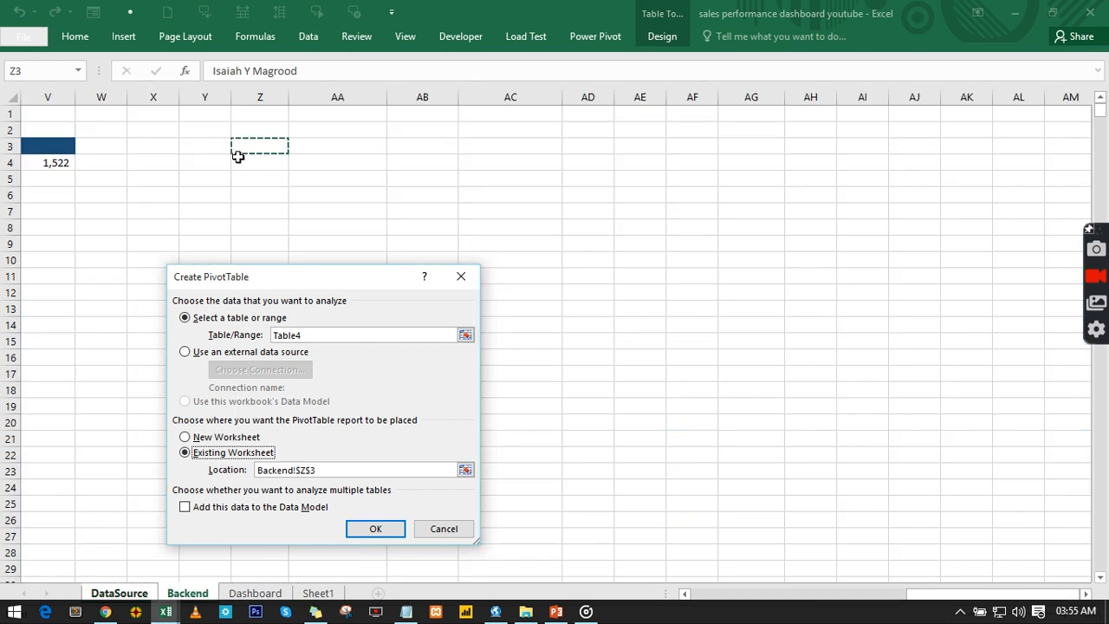
left_click(375, 529)
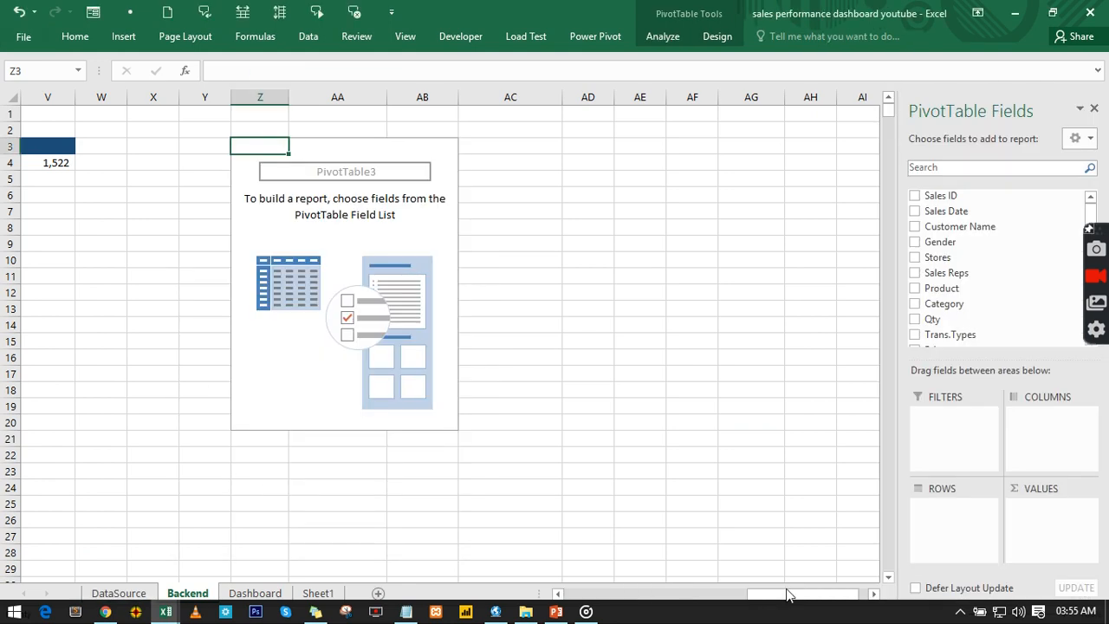
Step: Add Sales Date to the rows of the new pivot table and keep only its Months grouping
left_click_drag(787, 595, 598, 595)
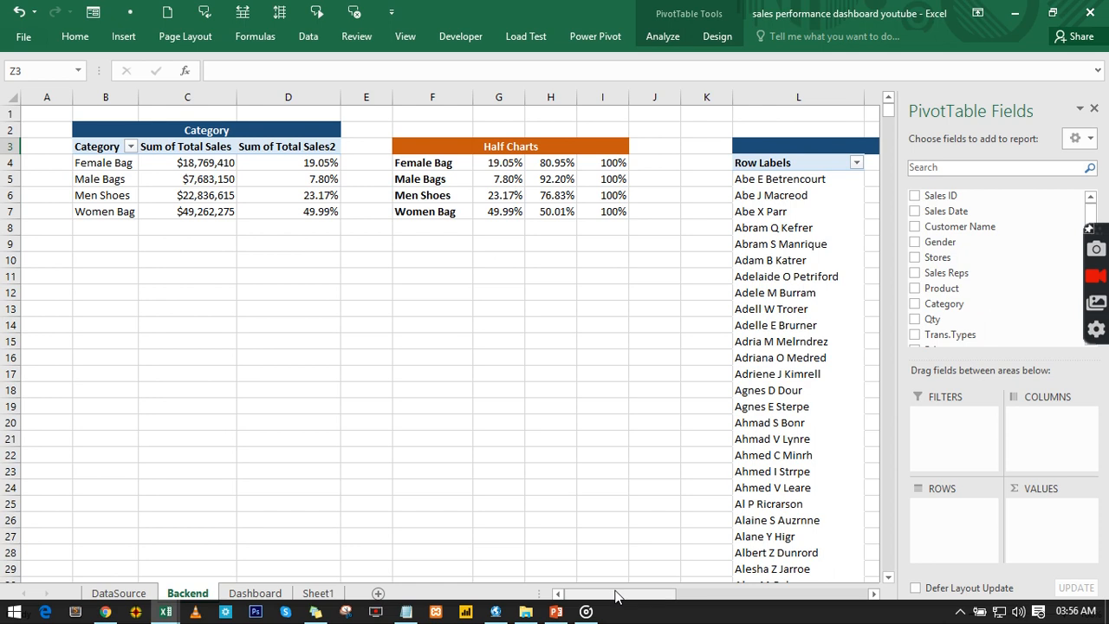
left_click_drag(615, 595, 792, 610)
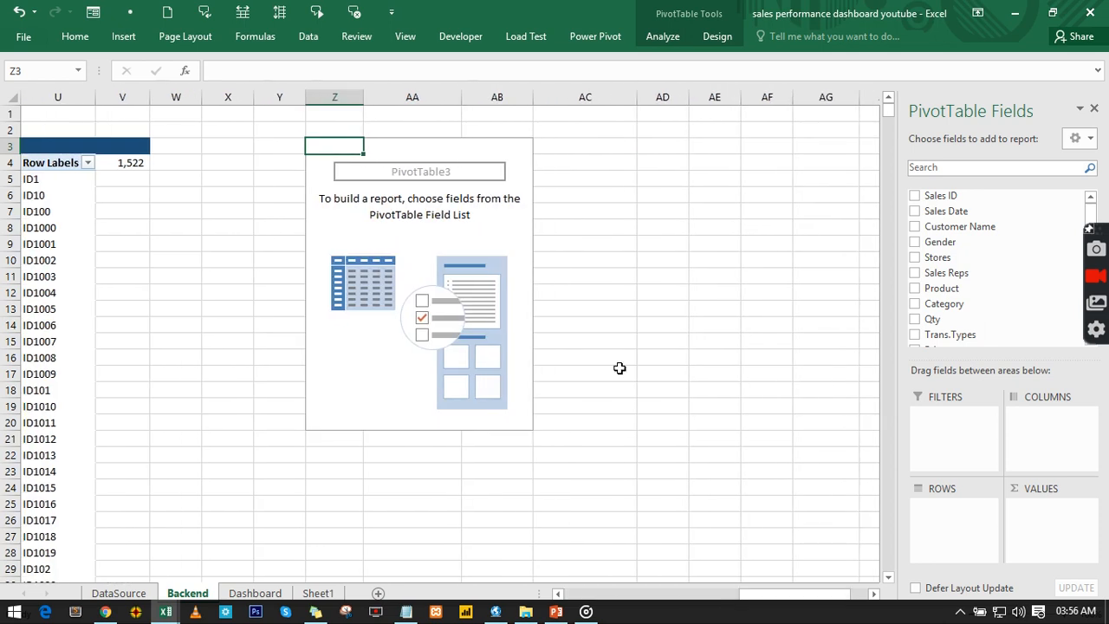
left_click(916, 211)
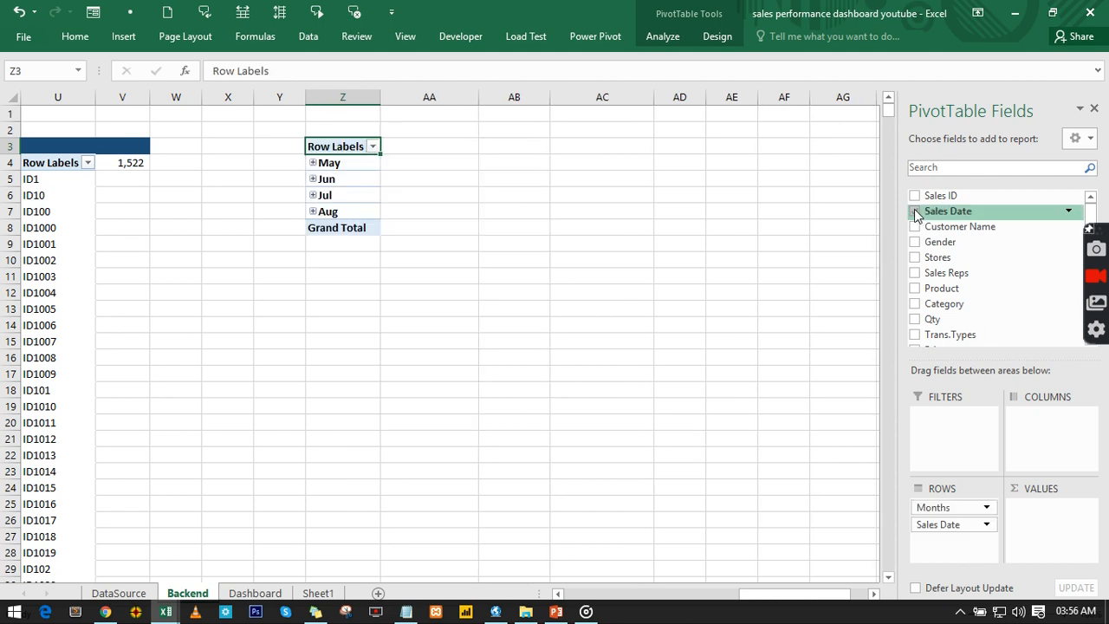
left_click_drag(950, 531, 705, 474)
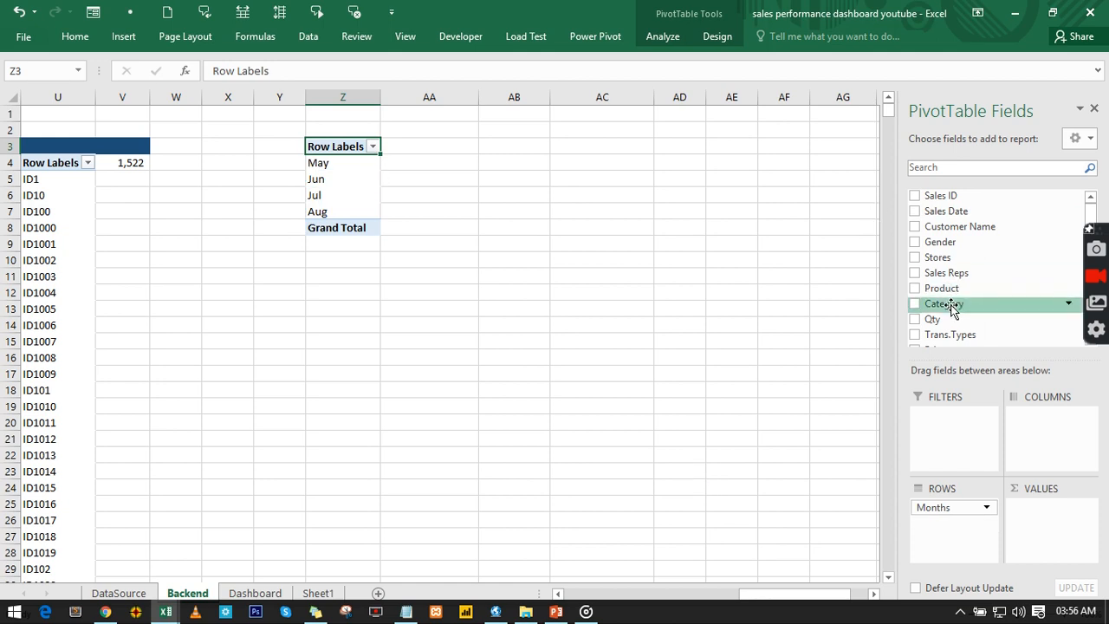
Step: Add Total Sales, COGS and Gross Profit as values in the monthly pivot table
scroll(988, 285, "down", 3)
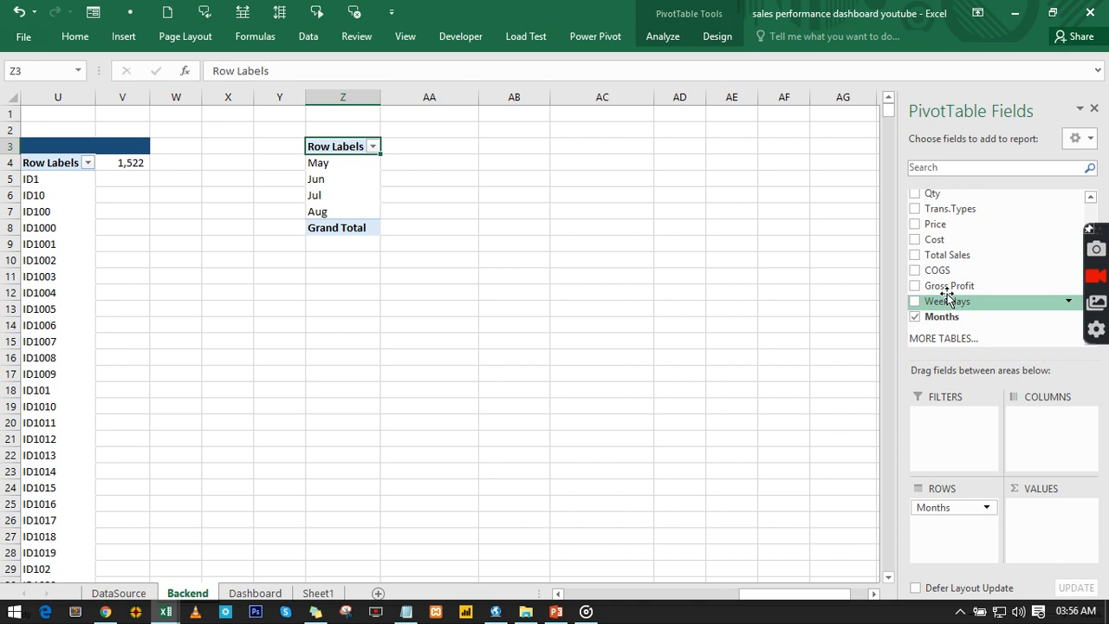
left_click(914, 255)
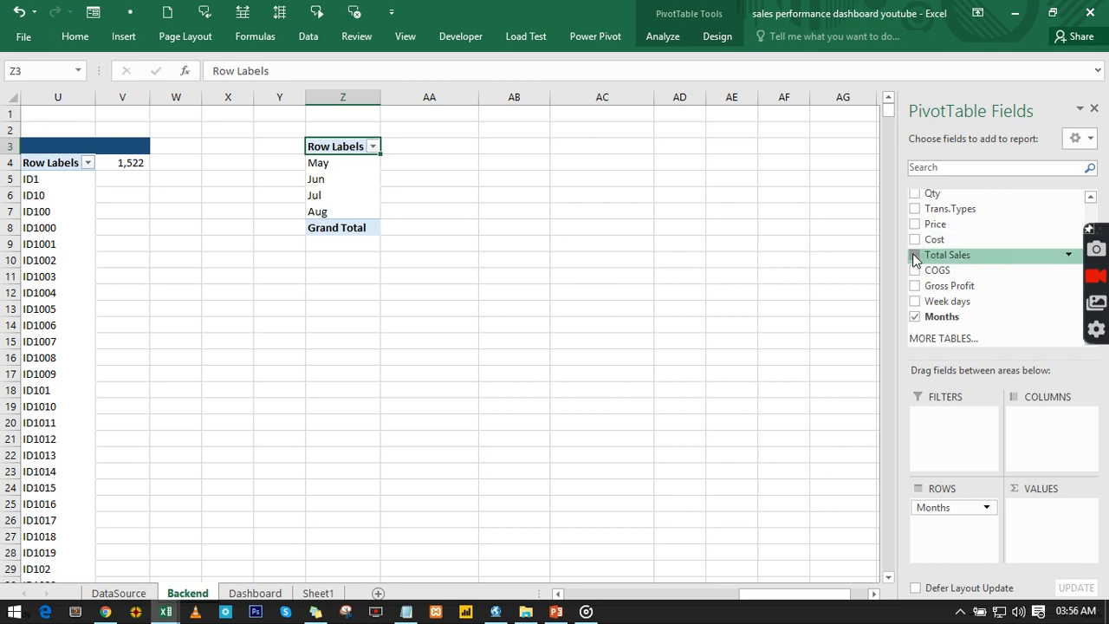
left_click(915, 271)
left_click(915, 286)
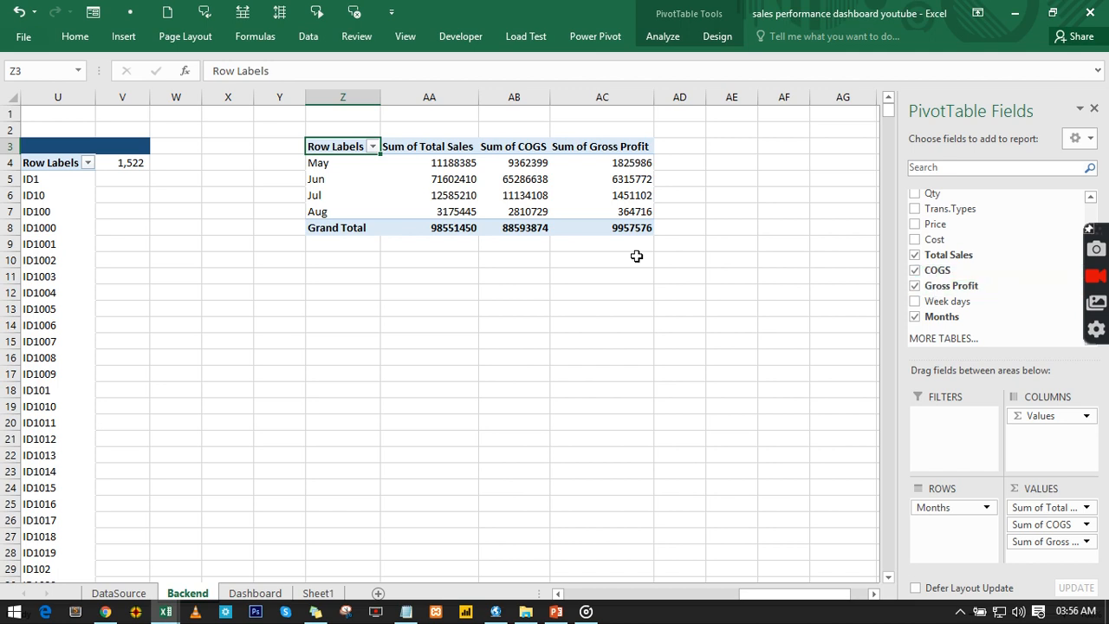
Step: Turn off grand totals for rows and columns in the monthly pivot table
left_click(491, 196)
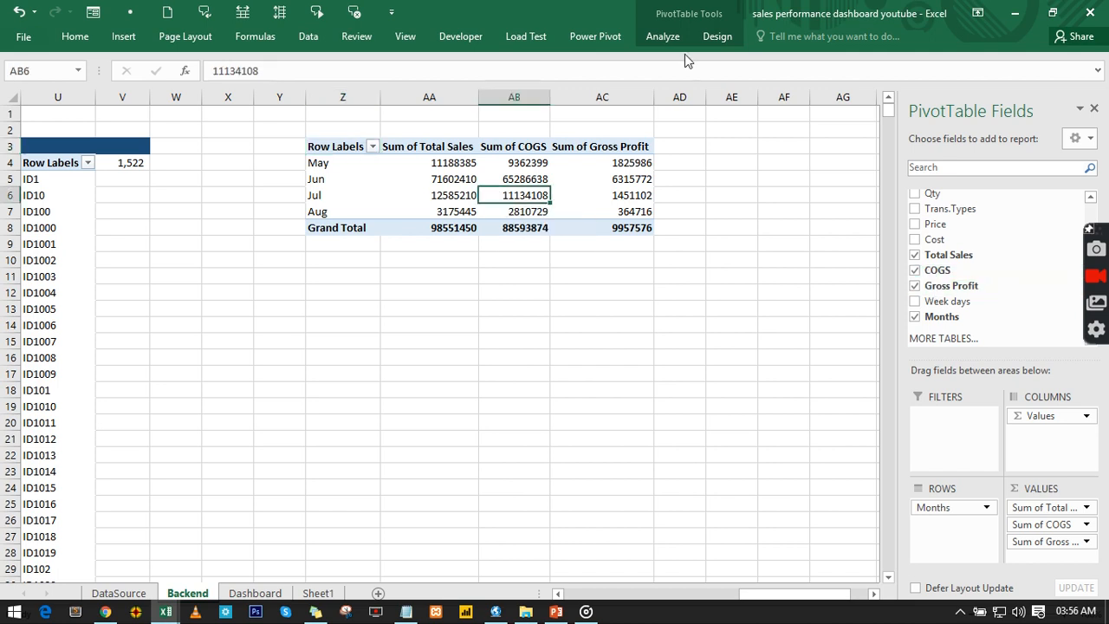
left_click(710, 39)
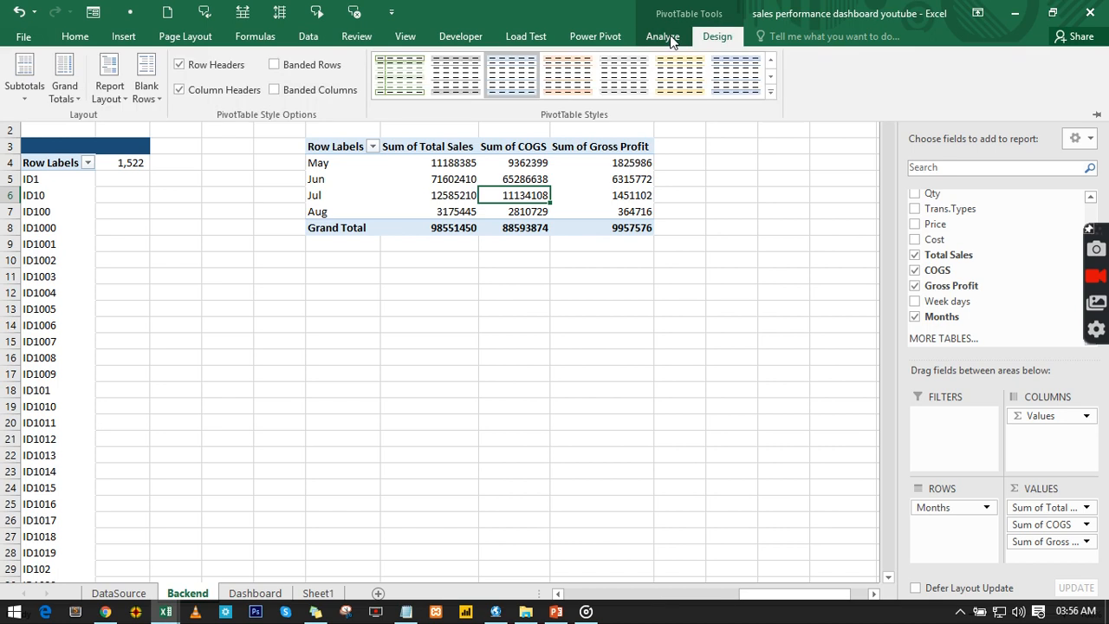
left_click(76, 101)
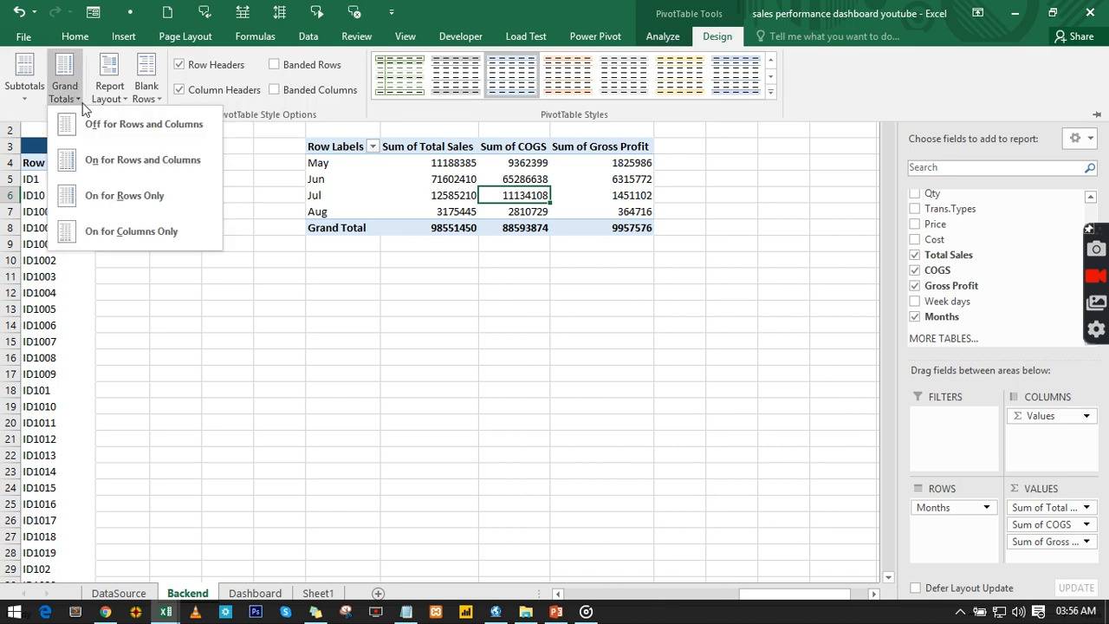
left_click(128, 135)
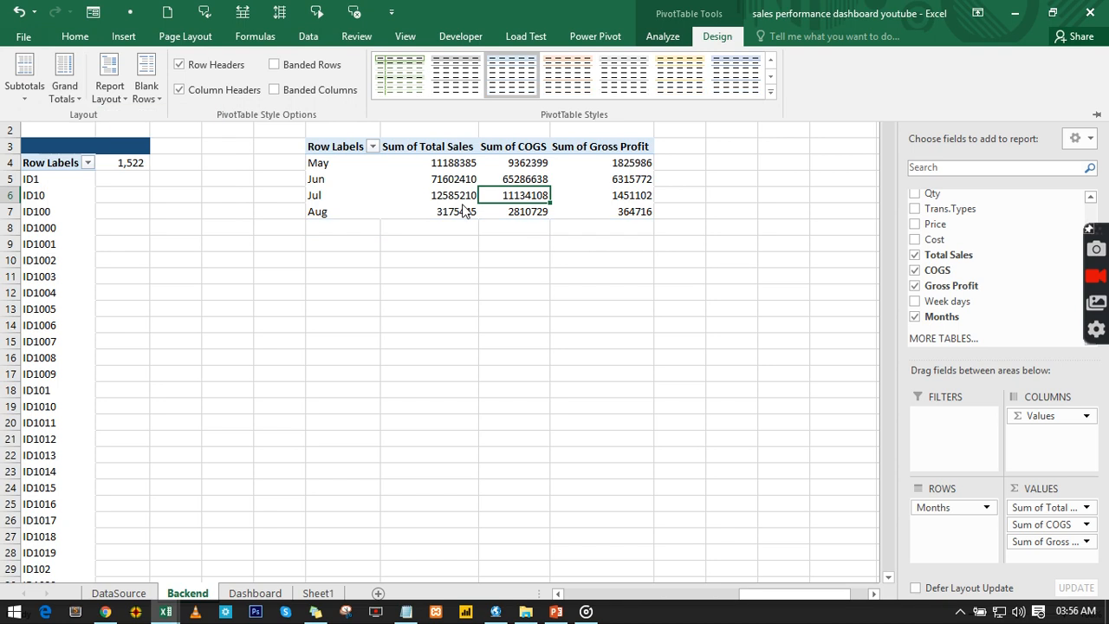
Step: Remove the "sum of" prefix from the three value headers of the monthly pivot table with Find and Replace
left_click(390, 154)
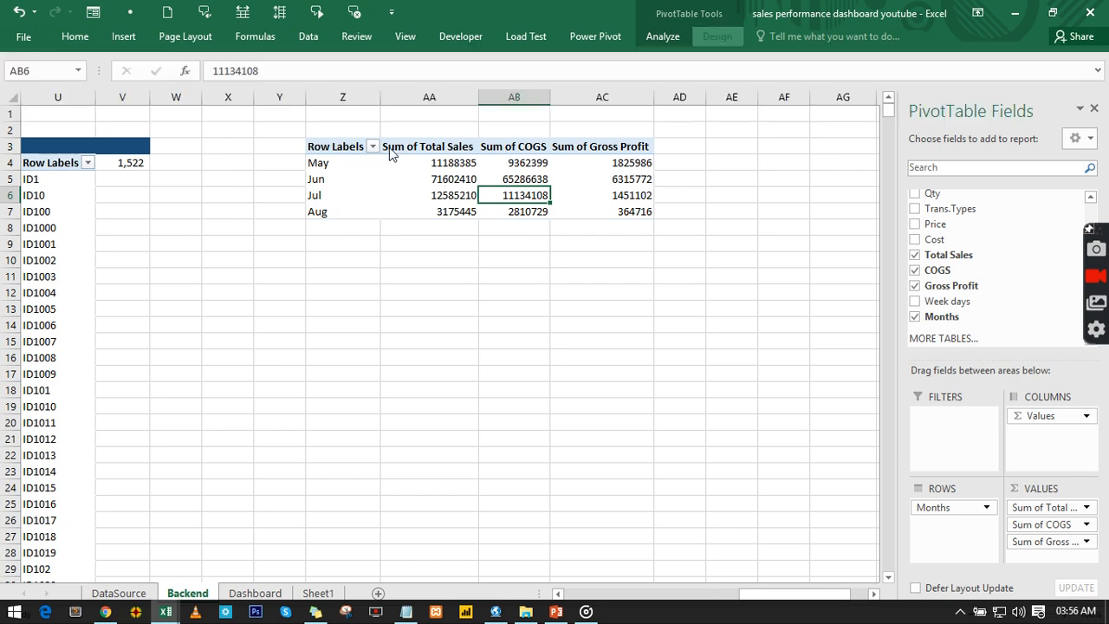
left_click_drag(389, 149, 615, 146)
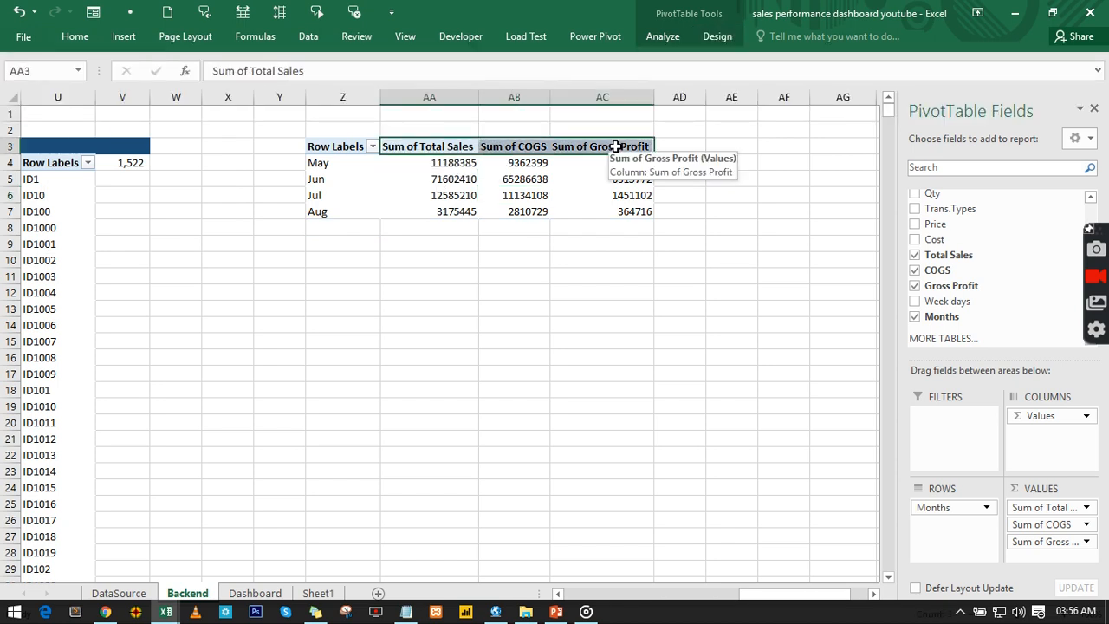
key("ctrl+h")
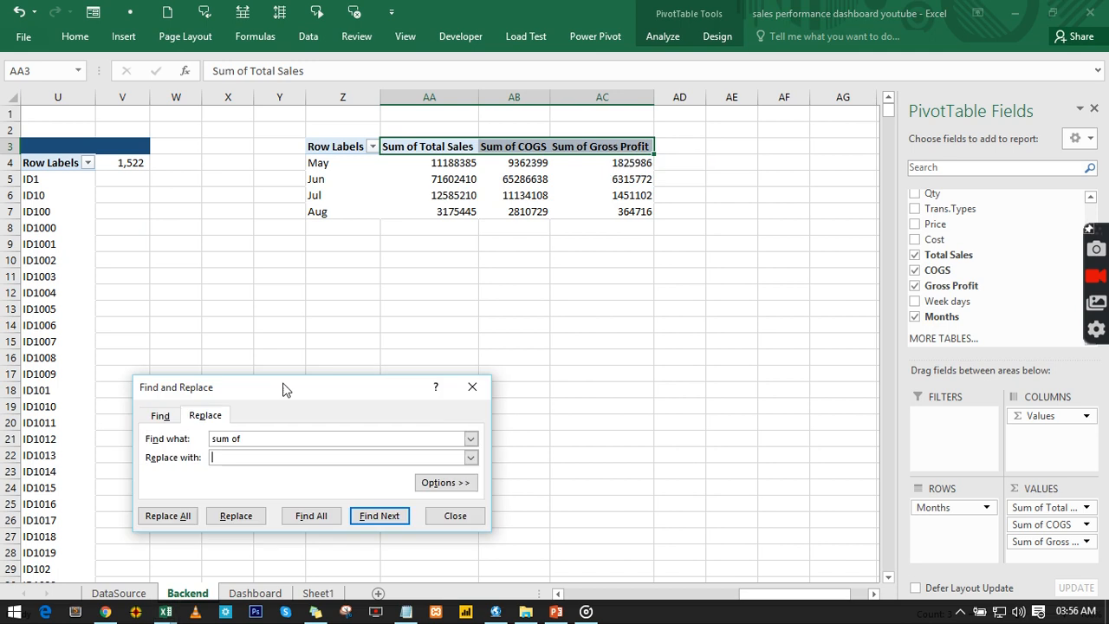
key("Tab")
left_click(191, 518)
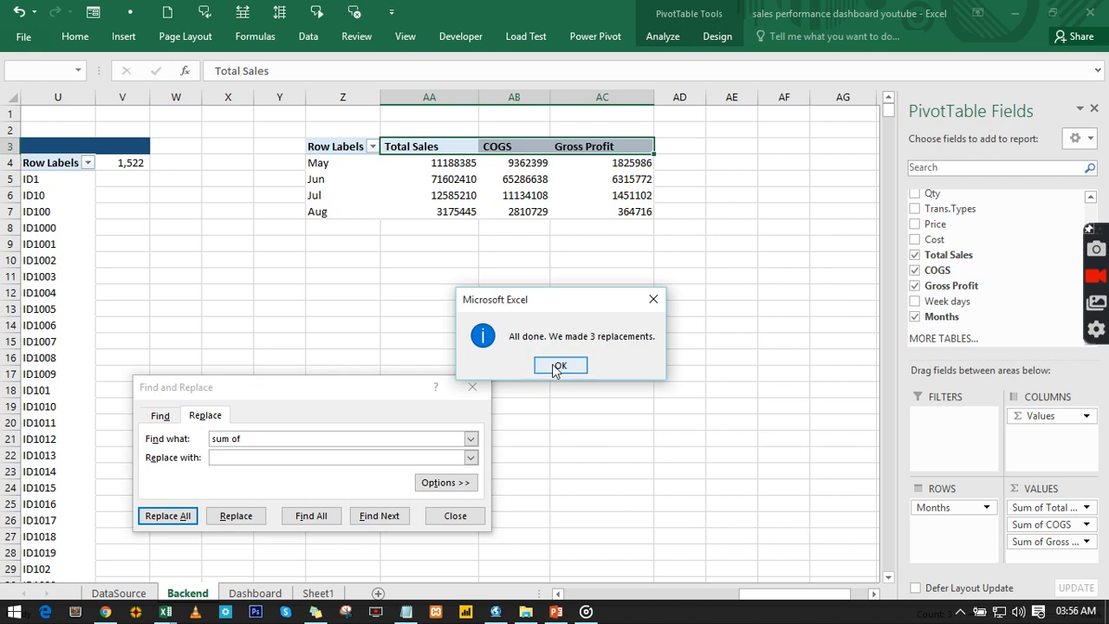
left_click(555, 367)
left_click(454, 515)
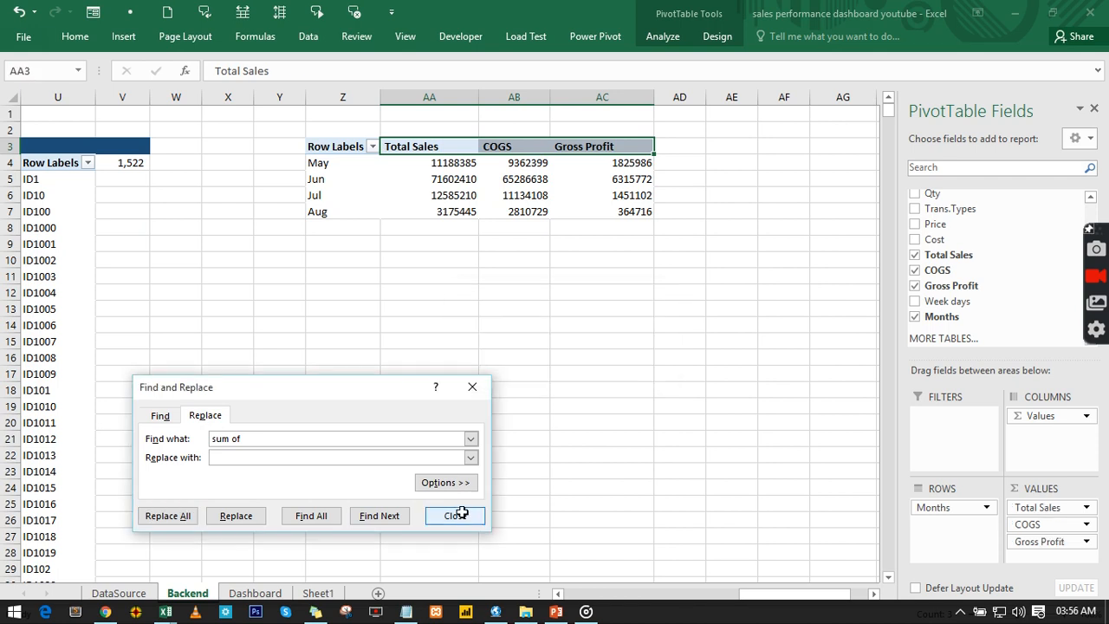
left_click(491, 195)
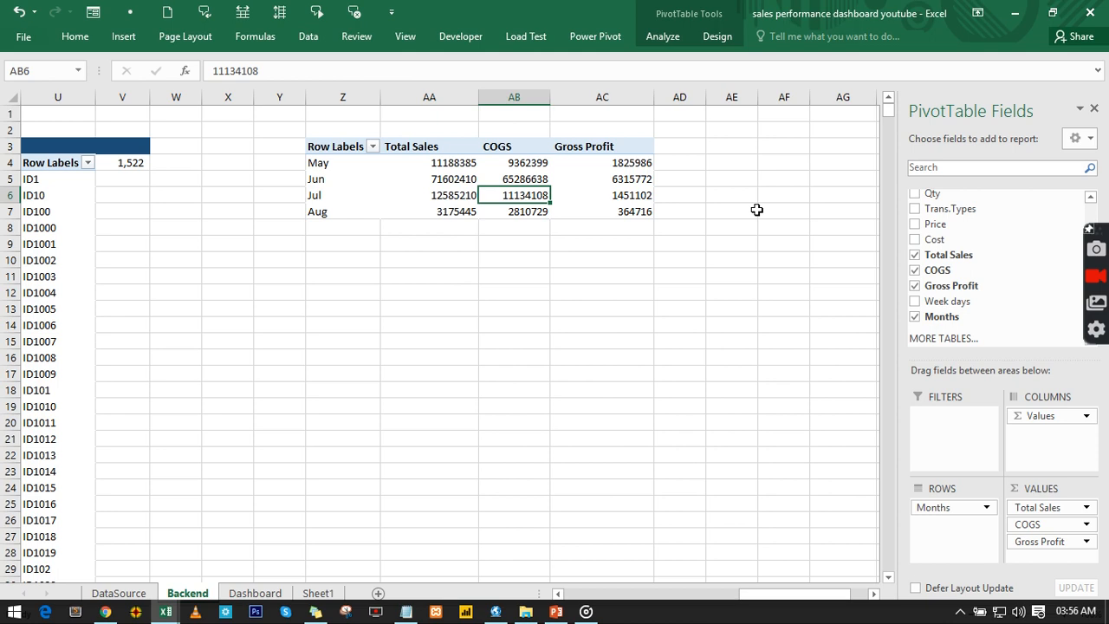
Step: Link AE4 to the pivot's first month with =Z4 and fill the formula down to AE7
left_click_drag(822, 595, 834, 598)
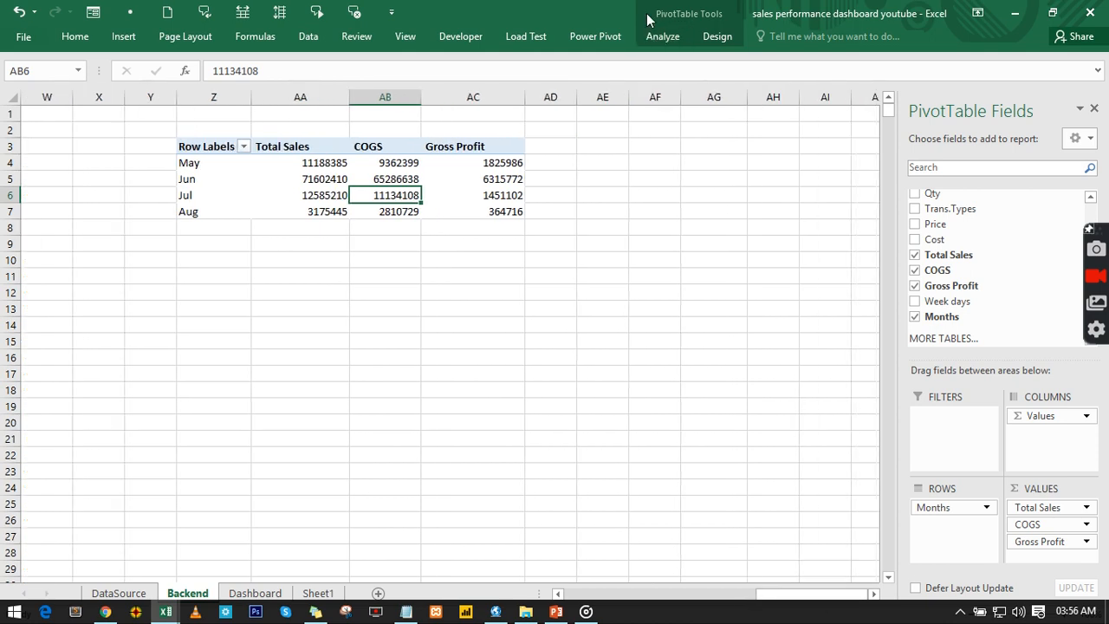
left_click(616, 164)
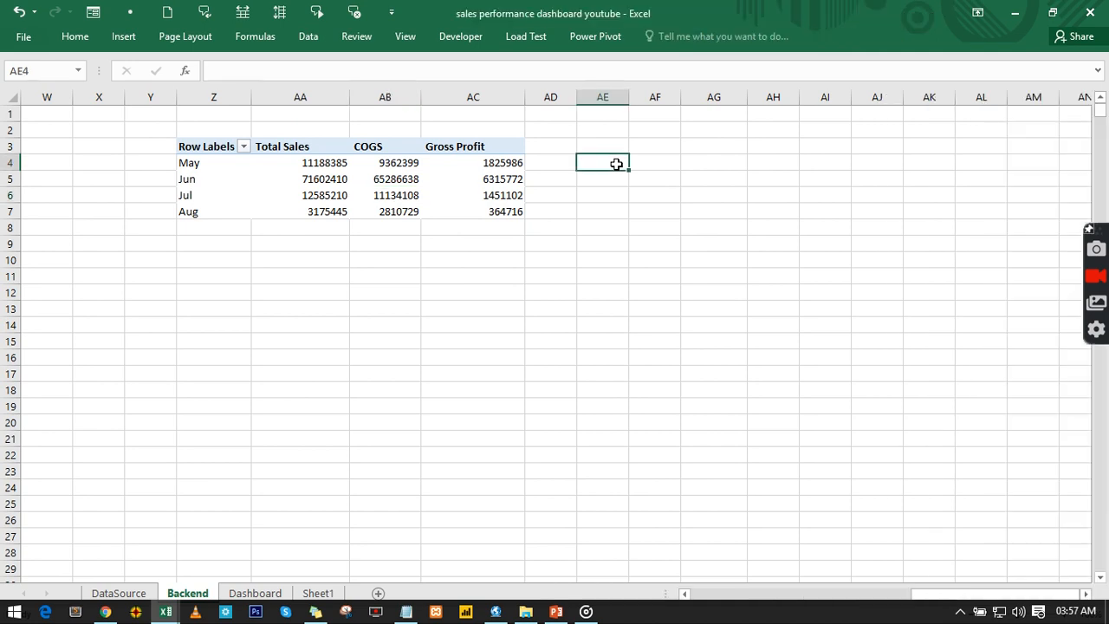
type("=")
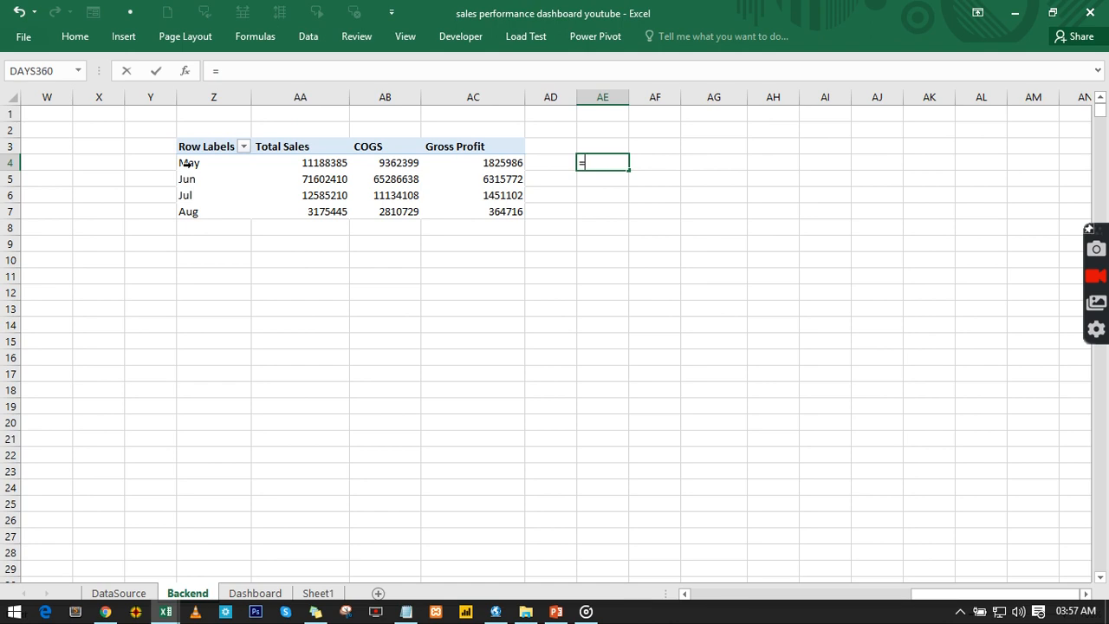
left_click(188, 163)
key("Return")
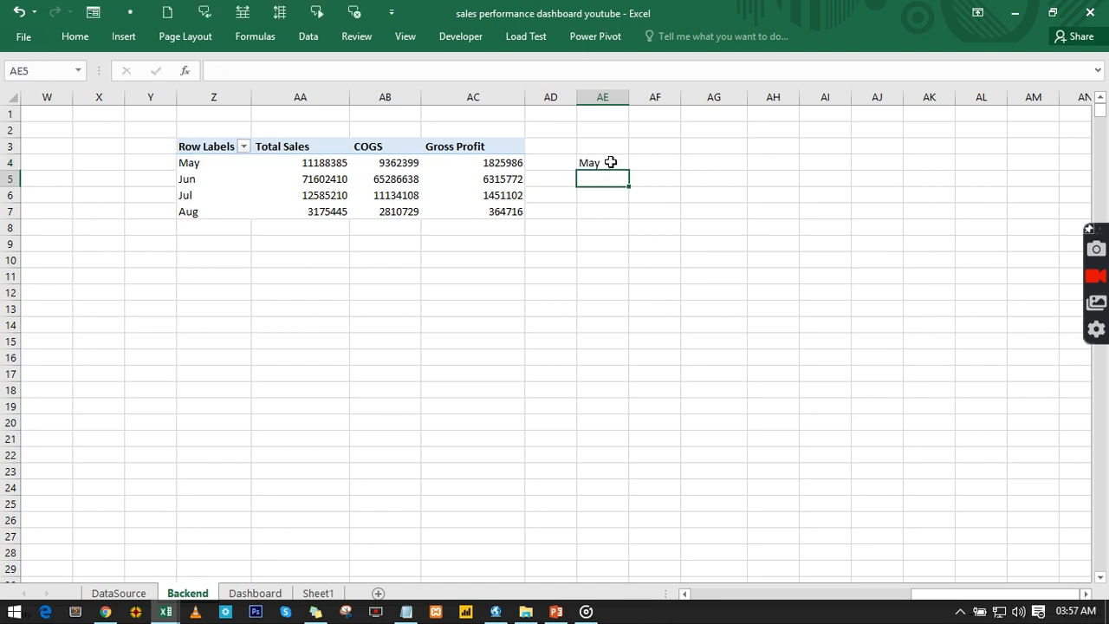
left_click(612, 163)
left_click_drag(629, 170, 626, 218)
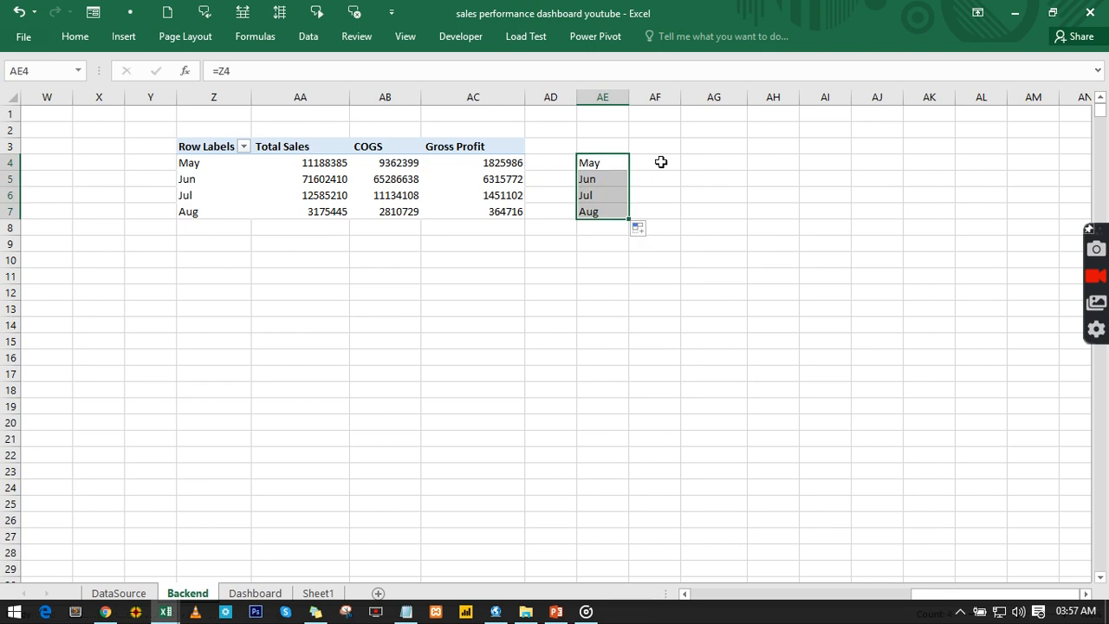
Step: Enter the header Month in AE3 above the linked month names
left_click(592, 145)
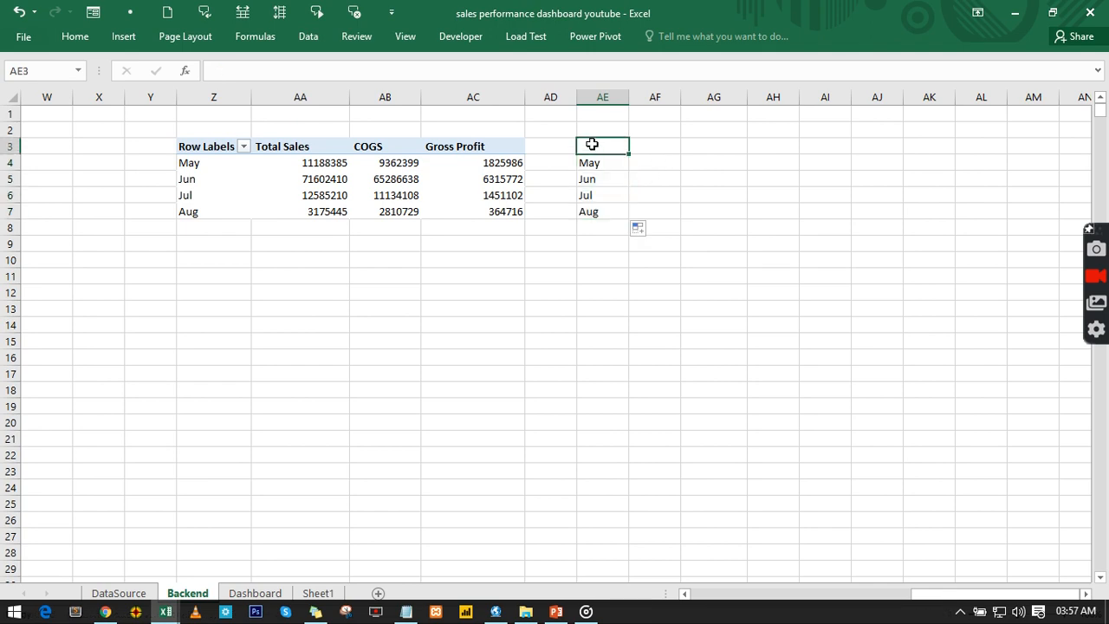
type("Month")
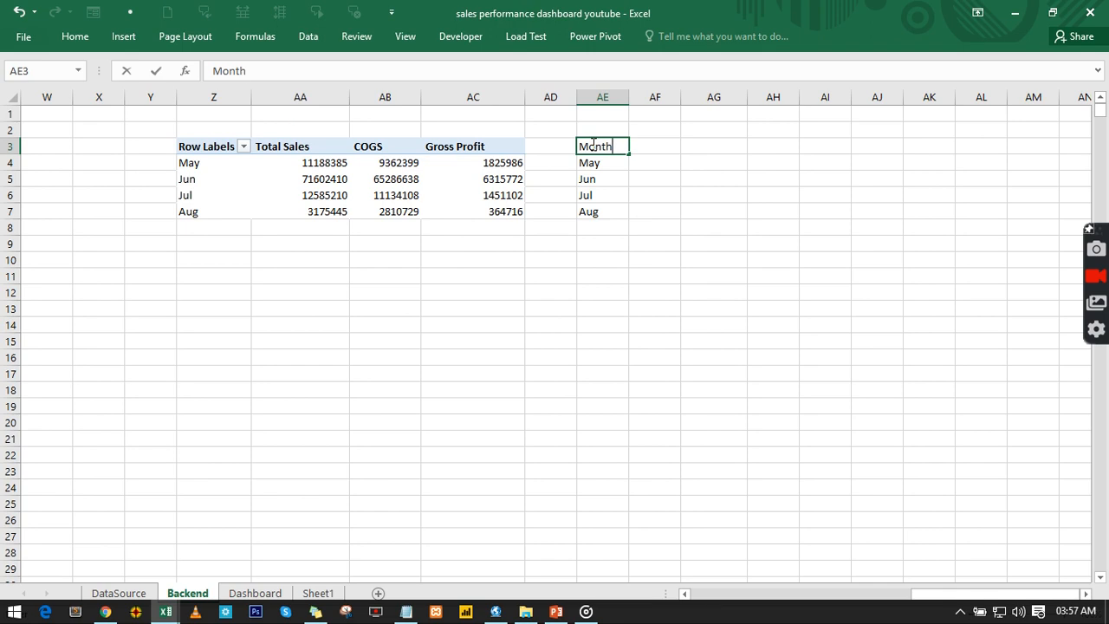
key("Return")
key("Right")
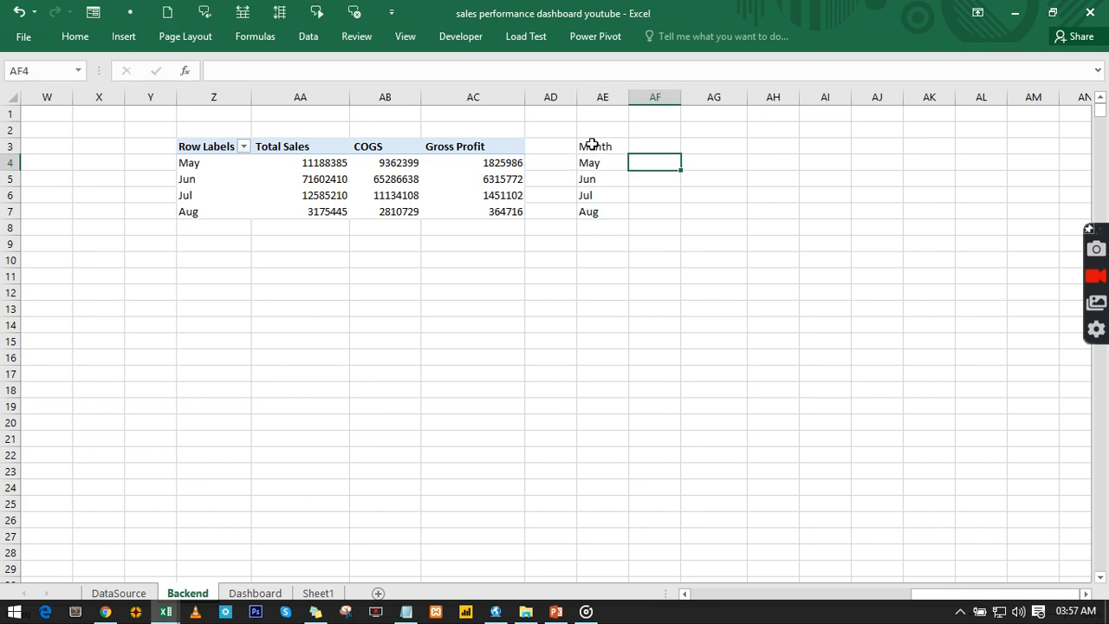
key("Up")
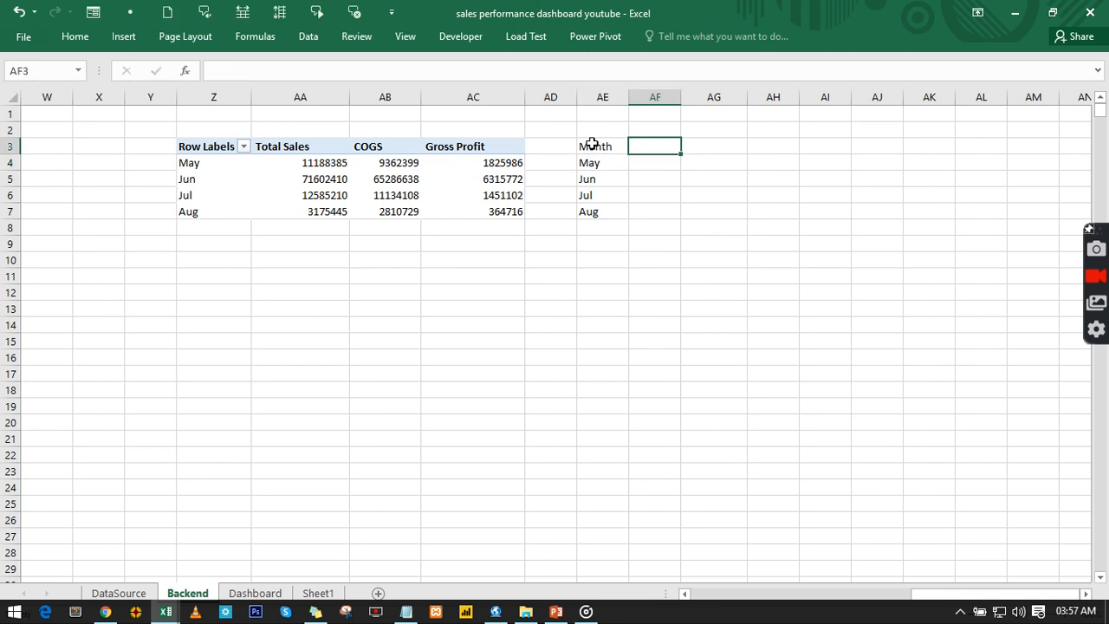
left_click(314, 166)
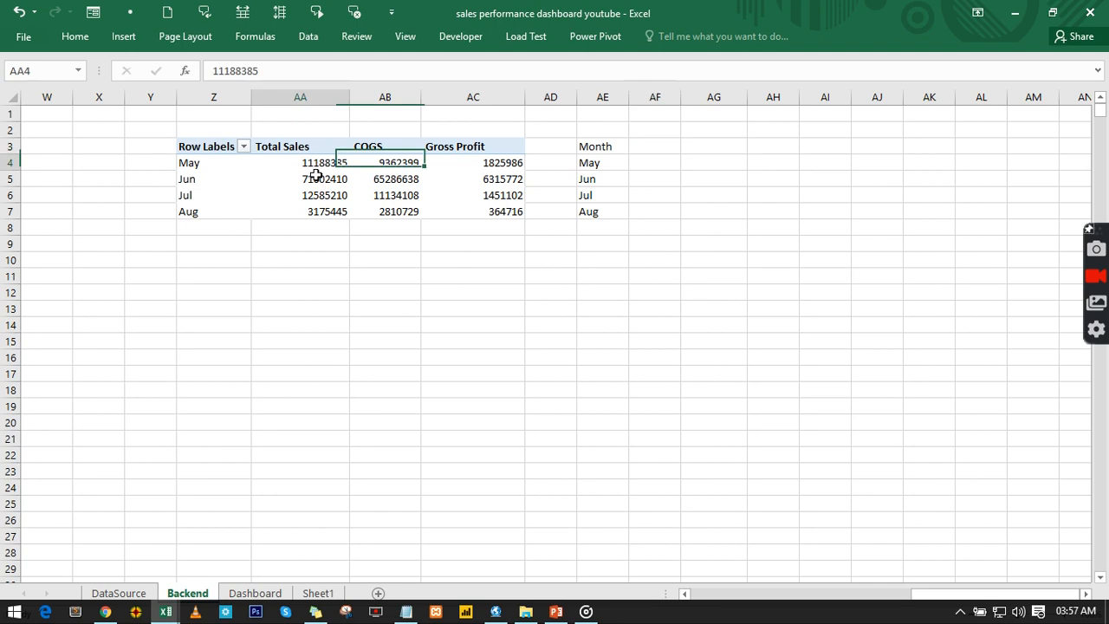
left_click_drag(385, 163, 385, 212)
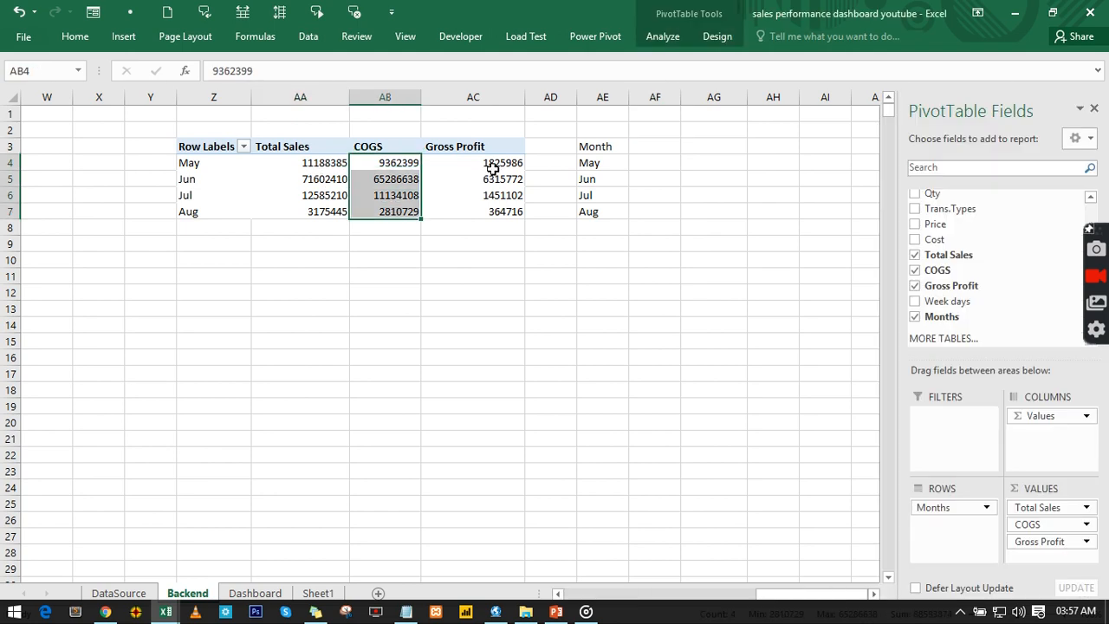
left_click_drag(493, 169, 498, 212)
left_click(642, 163)
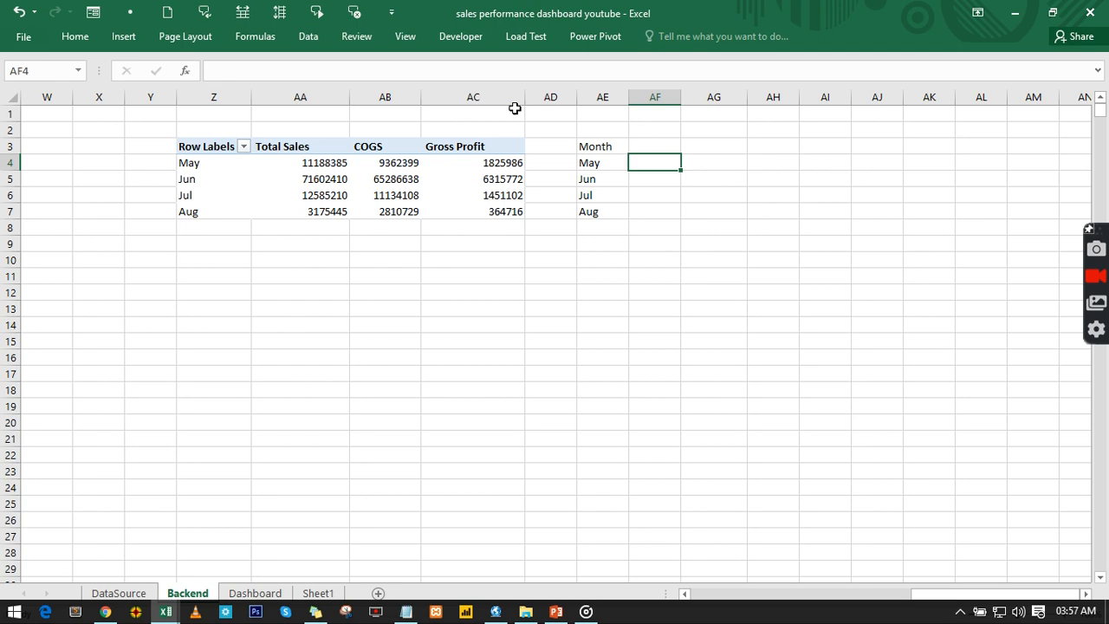
Step: On the Dashboard sheet, draw a rectangle about 2.47" wide and 0.28" high below the Female Bag gauge and the dividing line
left_click(249, 594)
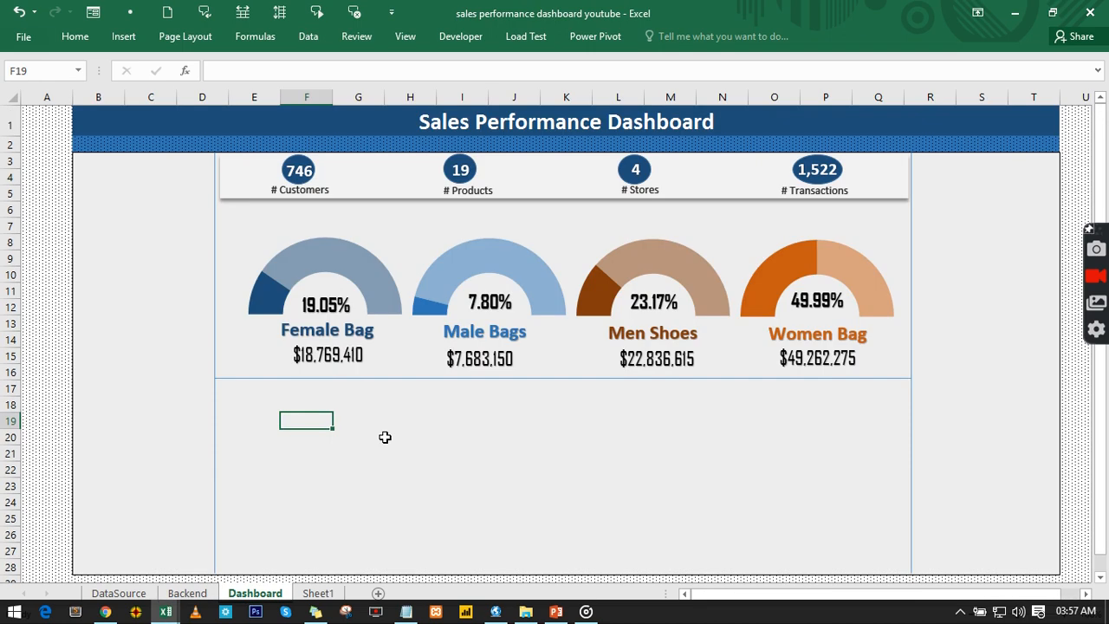
left_click(385, 437)
left_click(139, 37)
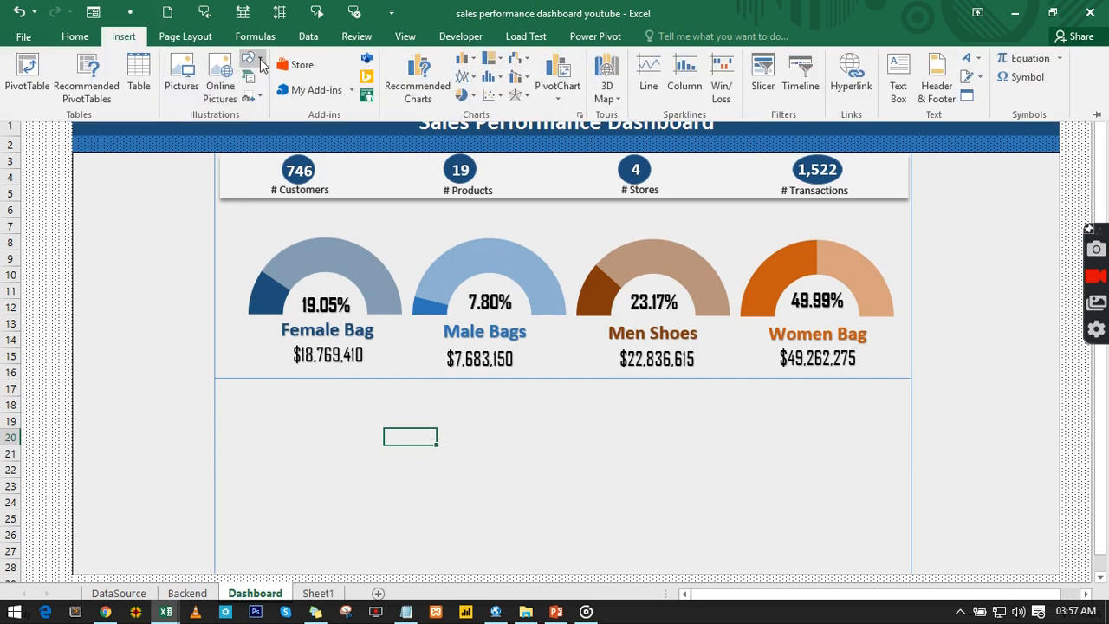
left_click(260, 63)
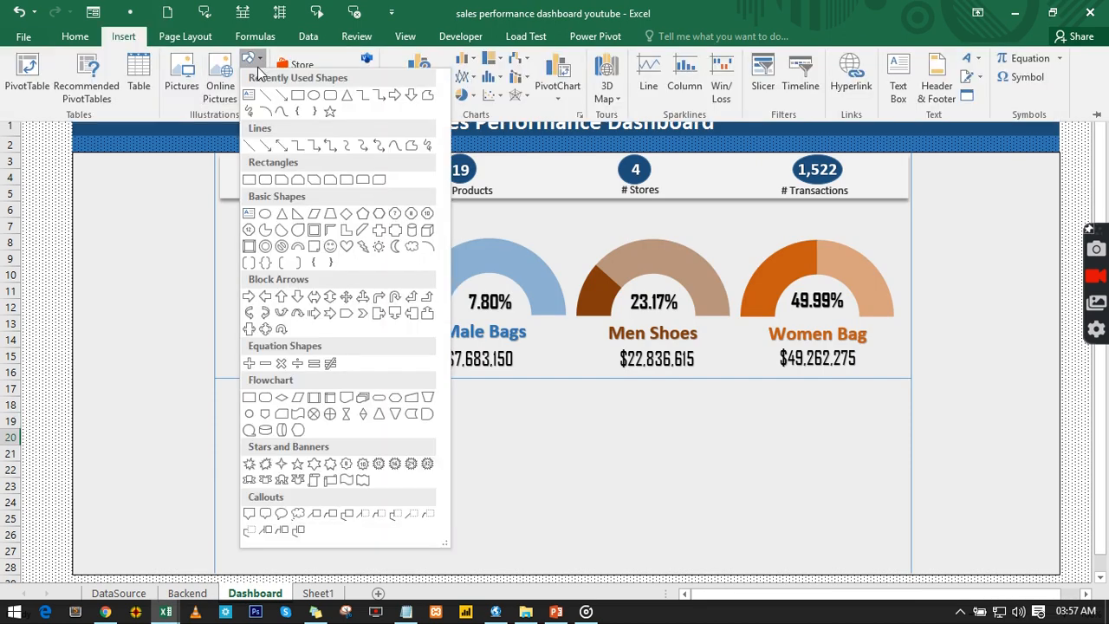
left_click(305, 103)
mouse_move(262, 403)
left_mouse_down()
mouse_move(490, 423)
mouse_move(455, 425)
left_mouse_up()
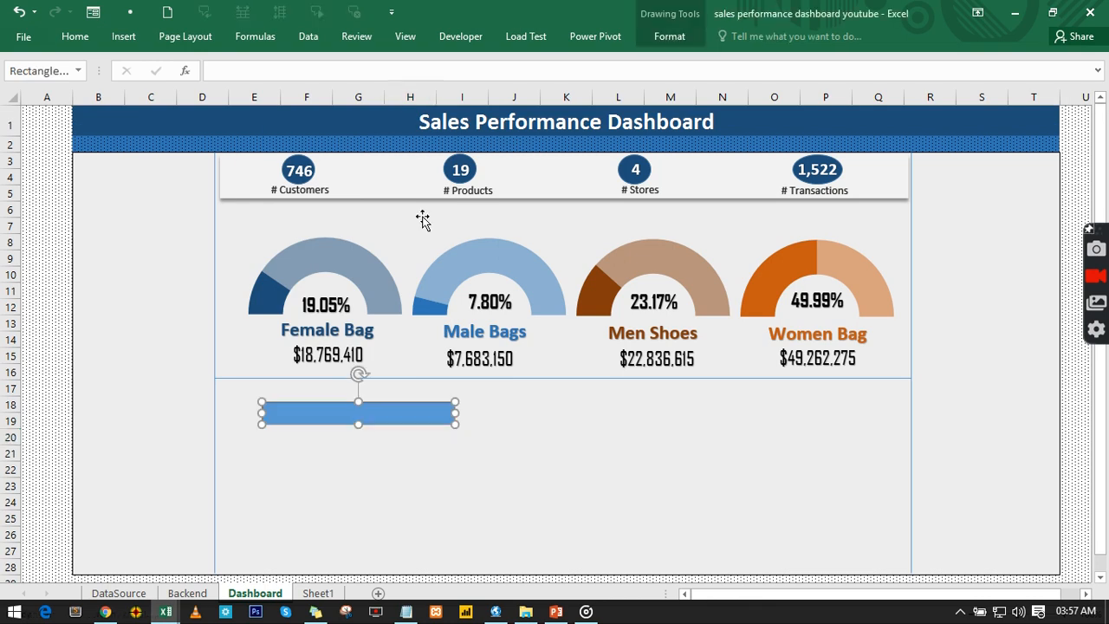
Step: Remove the rectangle's outline and fill it with light grey
left_click(663, 39)
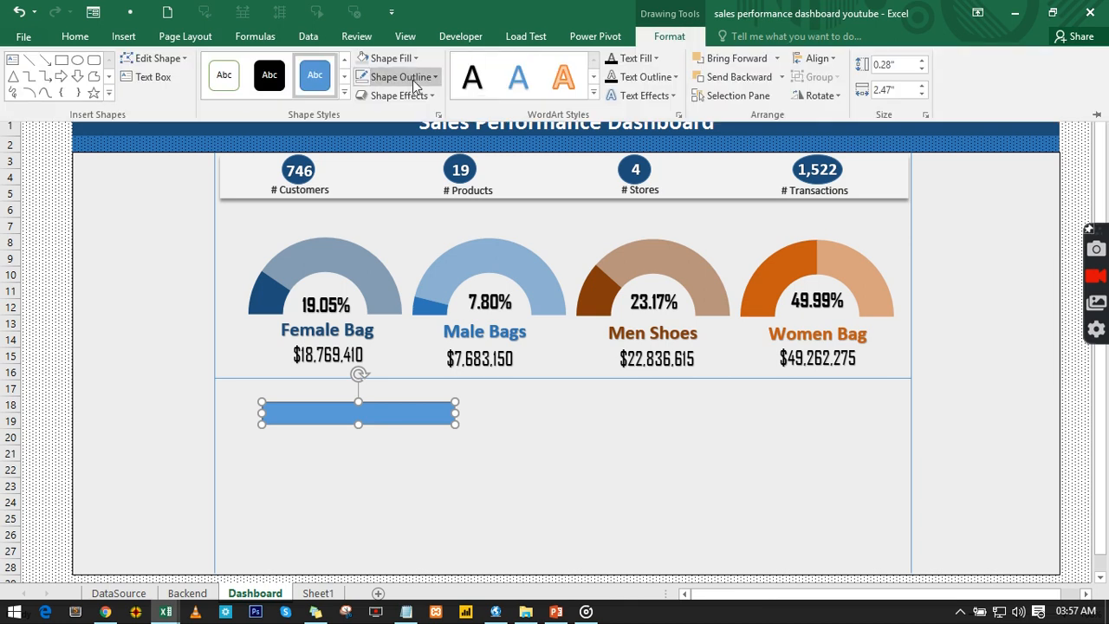
left_click(415, 80)
left_click(373, 241)
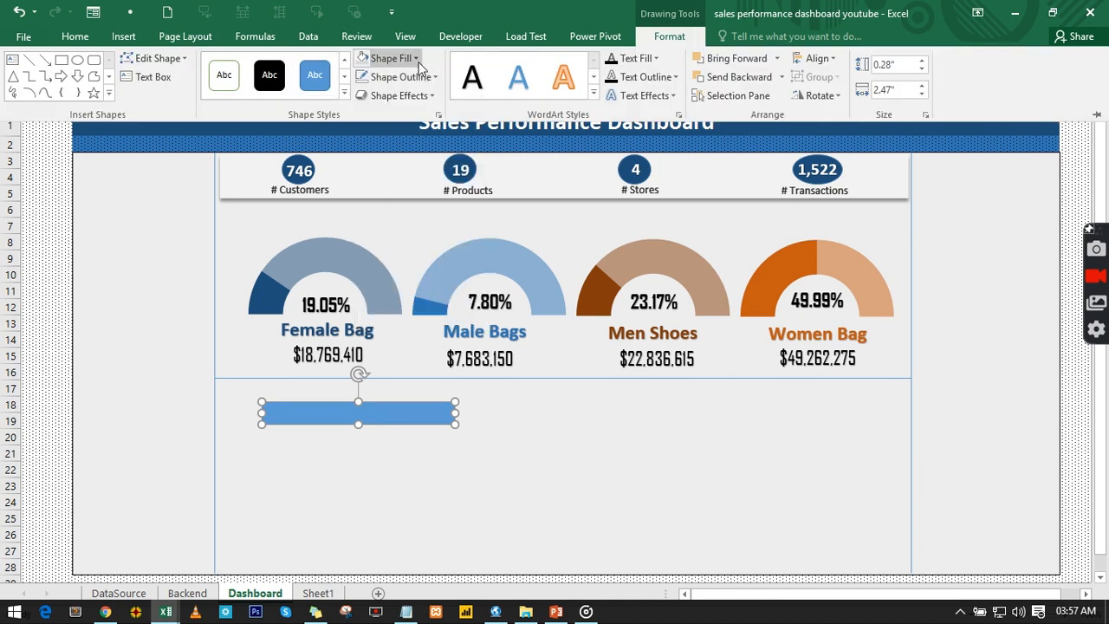
left_click(416, 59)
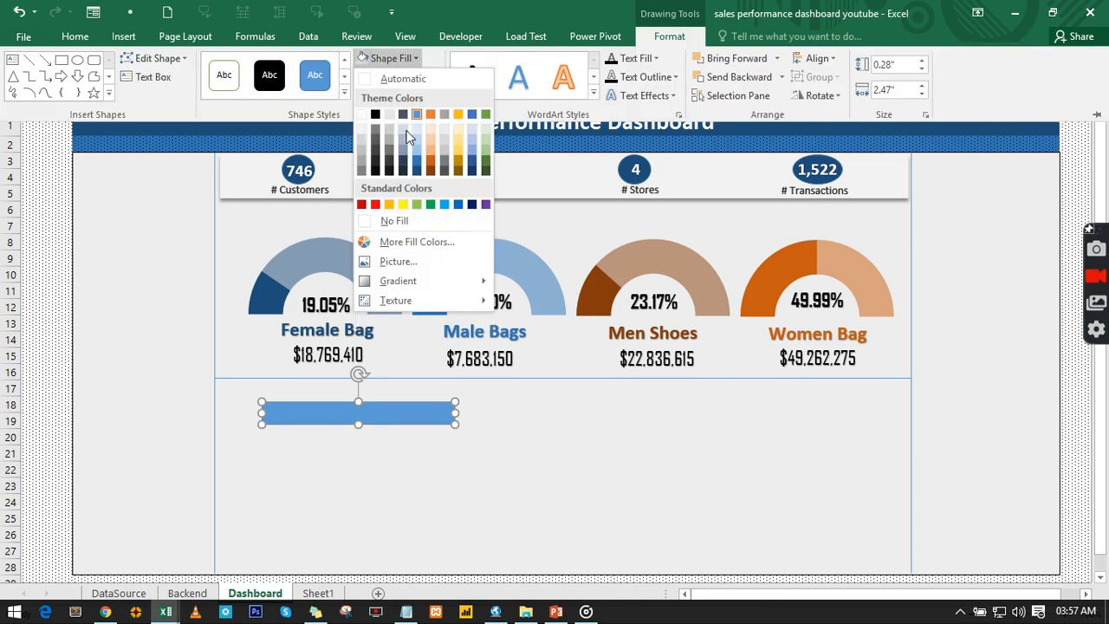
left_click(361, 141)
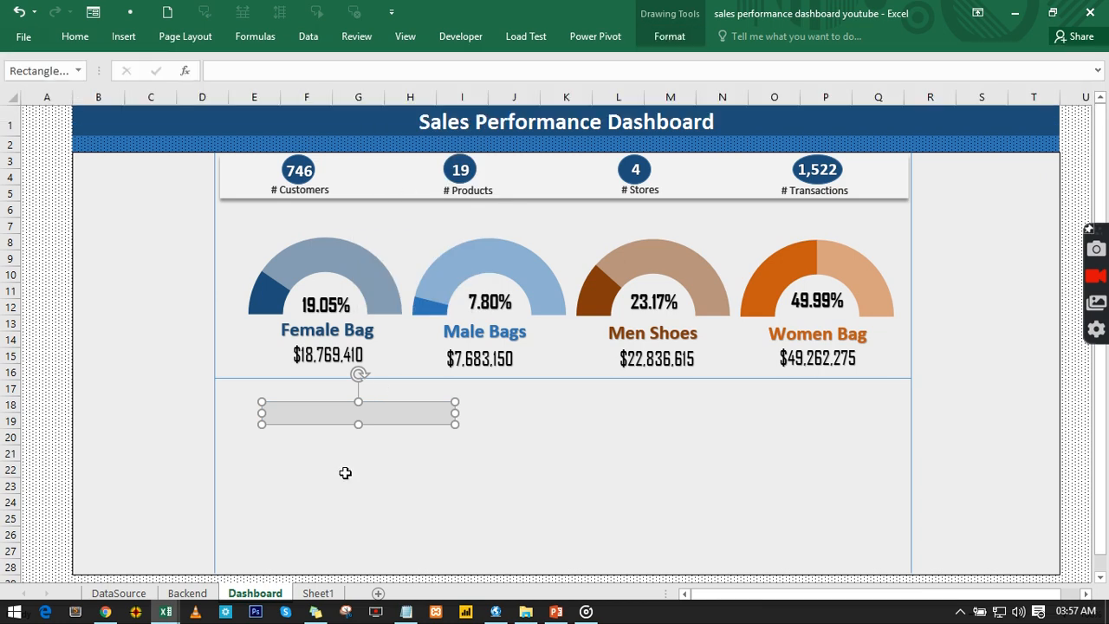
left_click(345, 472)
Step: Insert an Option Button form control and place it at the start of the grey rectangle
left_click(456, 38)
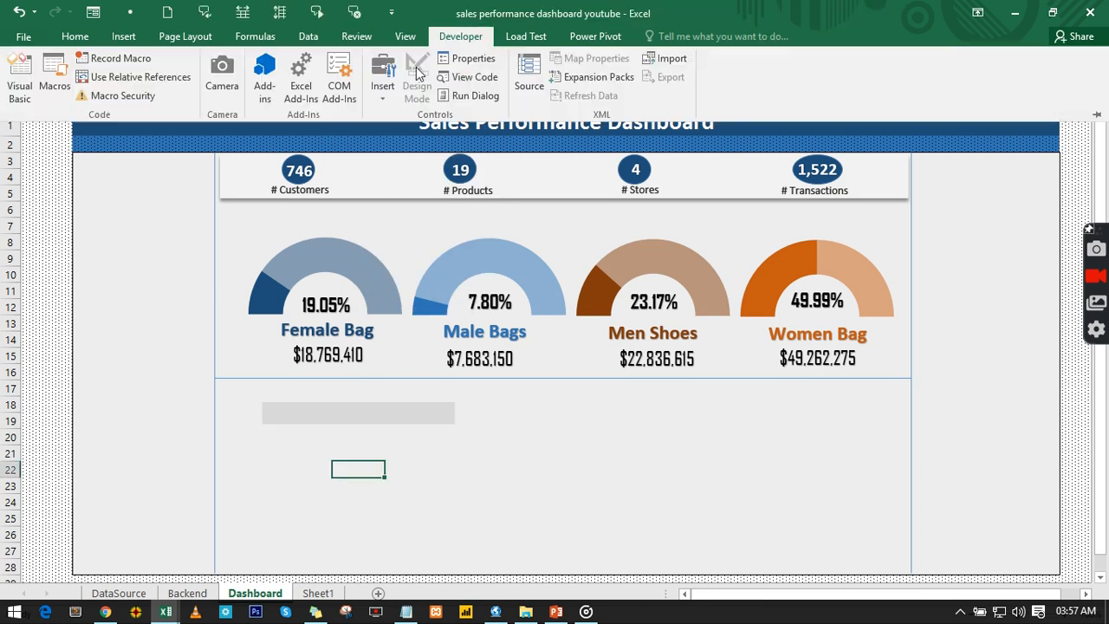
left_click(382, 91)
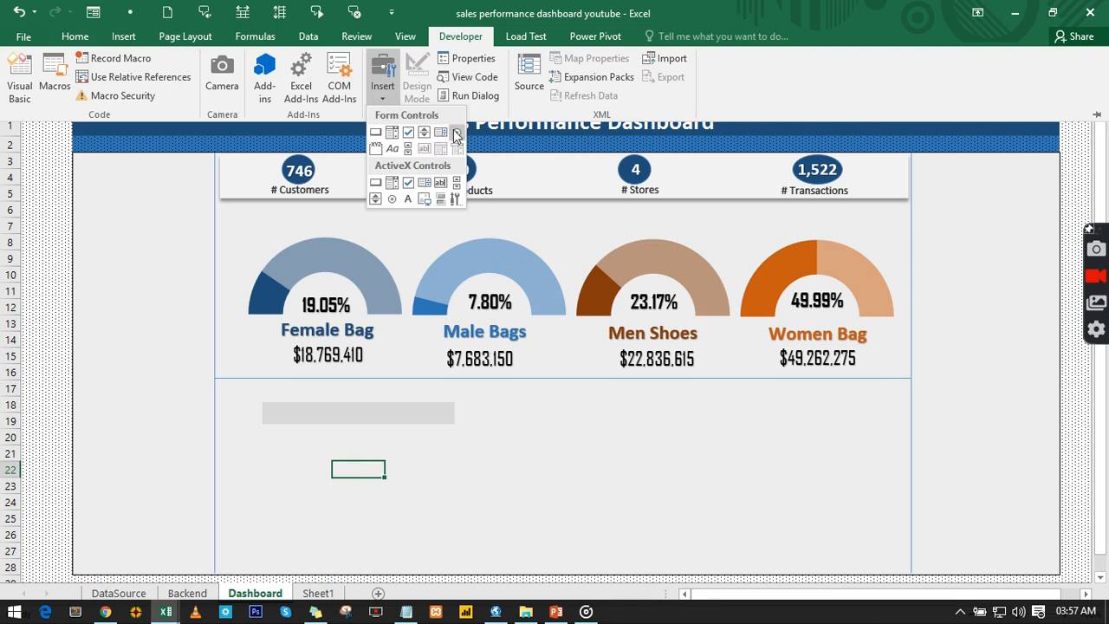
left_click(456, 136)
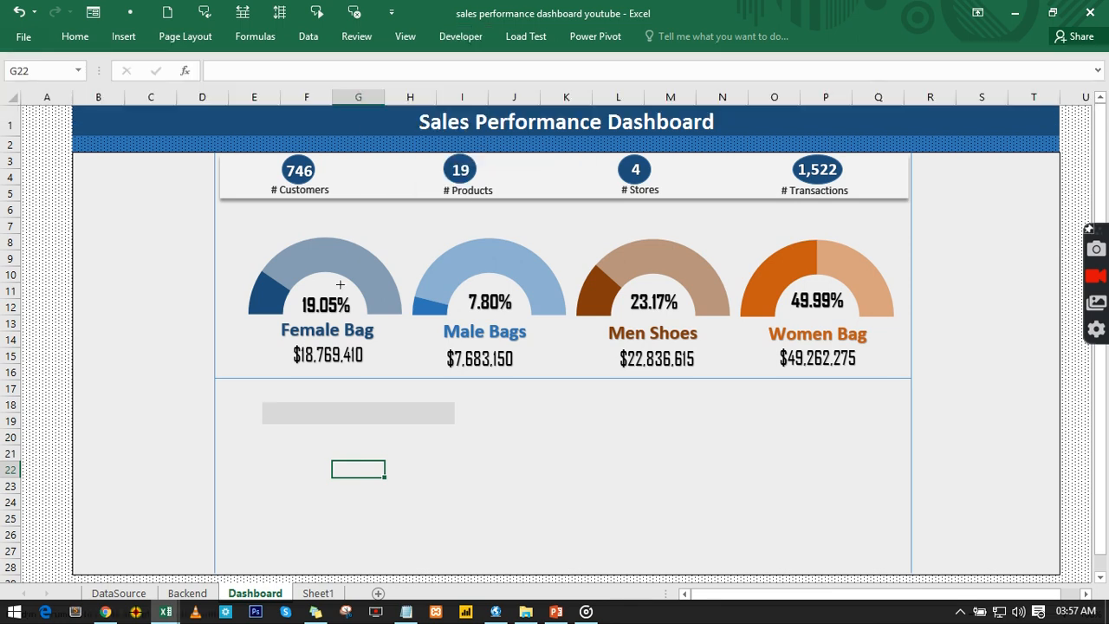
left_click(271, 413)
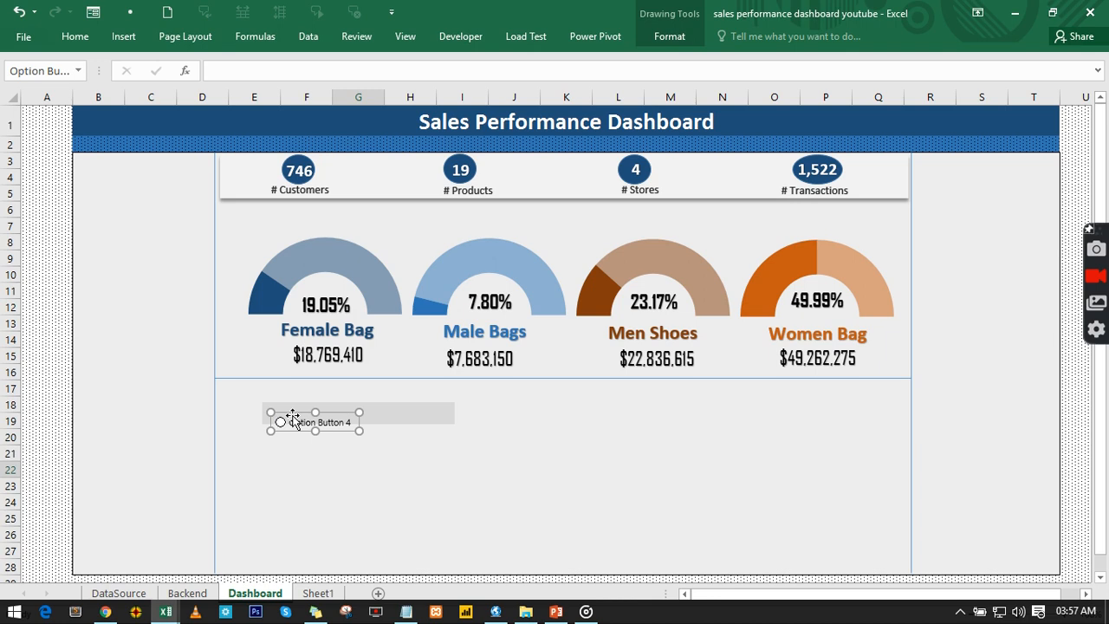
left_click_drag(295, 416, 288, 406)
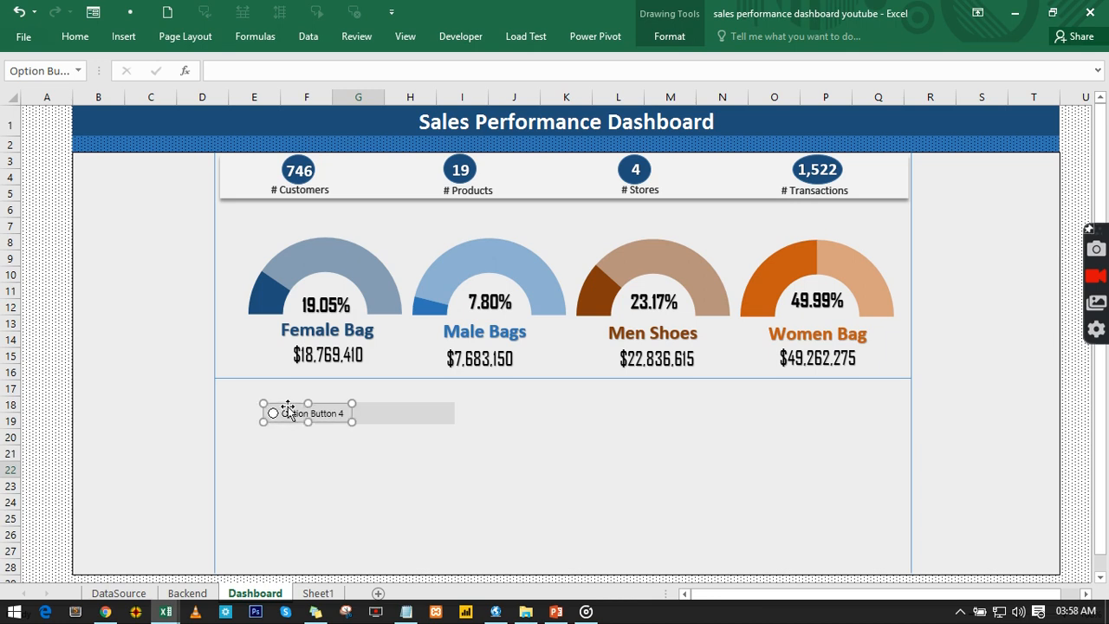
Step: Label the option button Total Sales and move it to the middle of the grey rectangle
left_click(347, 413)
key("ctrl+a")
type("O")
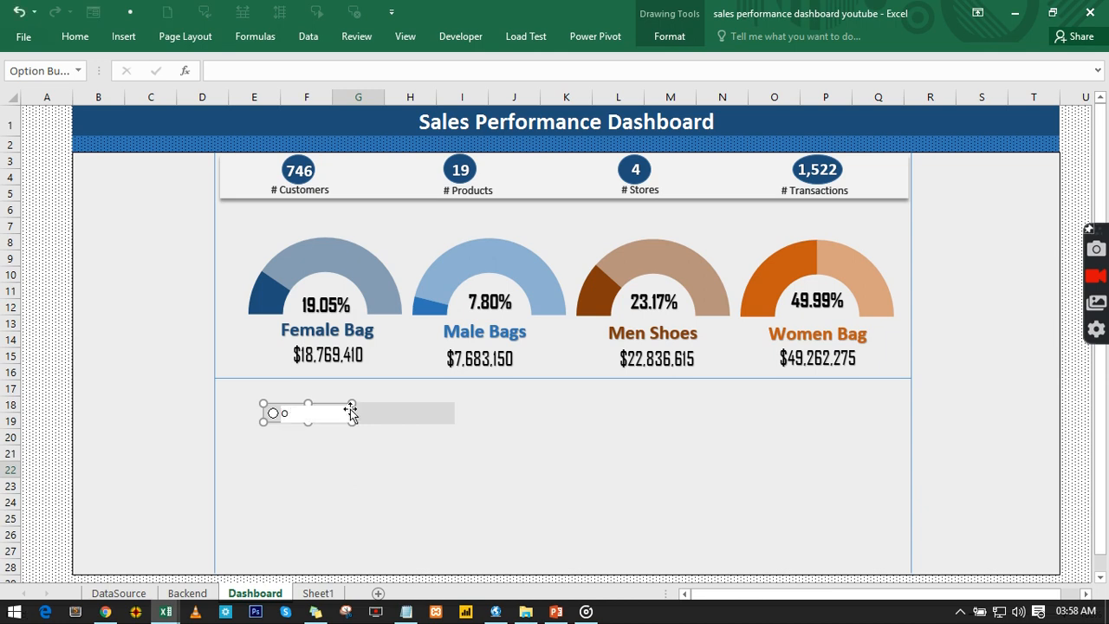
key("BackSpace")
type("Total Sales")
mouse_move(338, 409)
left_mouse_down()
mouse_move(416, 410)
mouse_move(344, 415)
left_mouse_up()
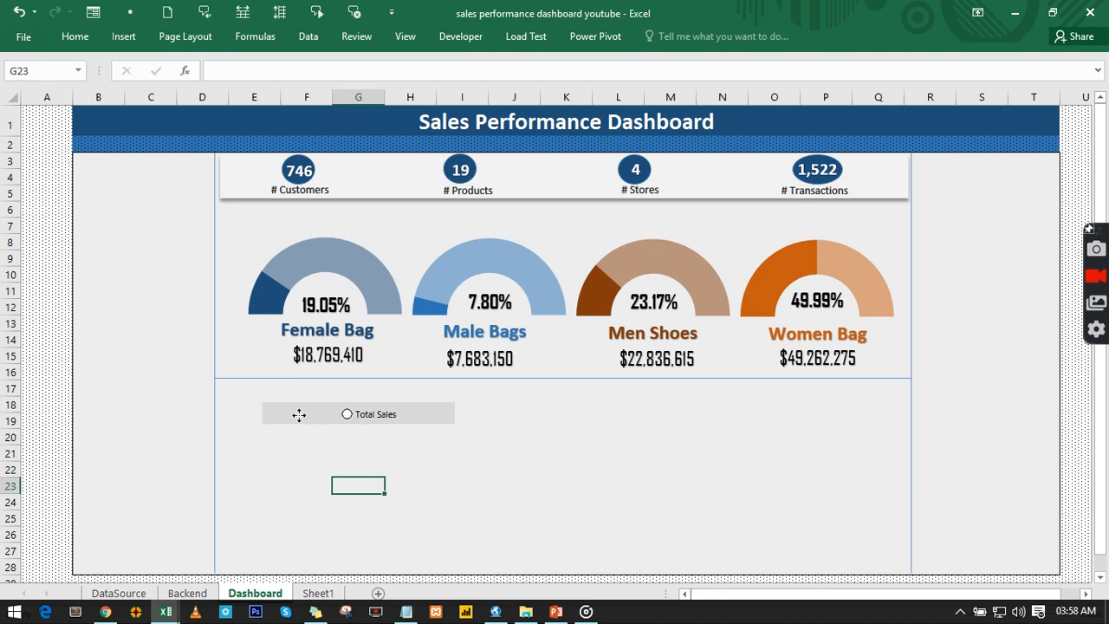
Step: Duplicate the Total Sales option button and arrange the two side by side, starting at the beginning of the grey rectangle
right_click(299, 416)
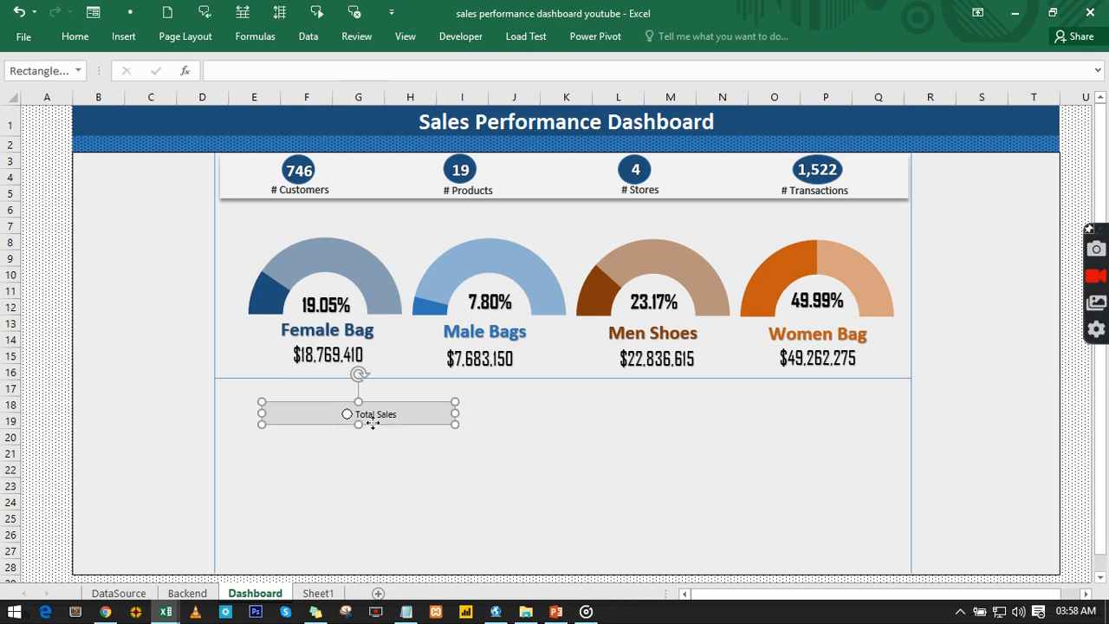
left_click(379, 421)
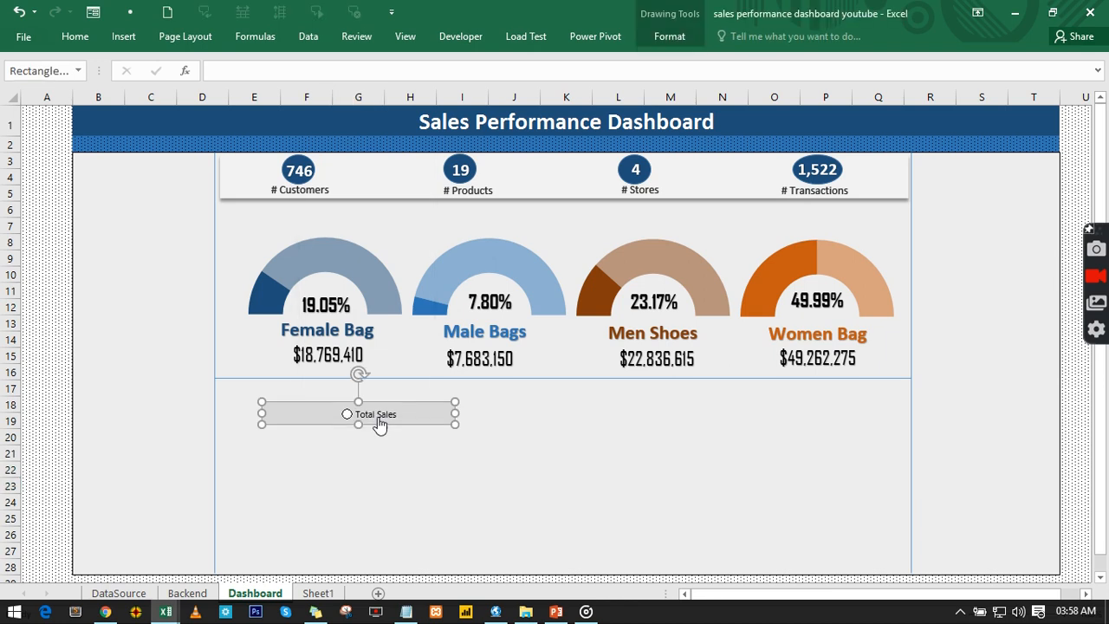
left_click(380, 422)
right_click(378, 414)
left_click(370, 407)
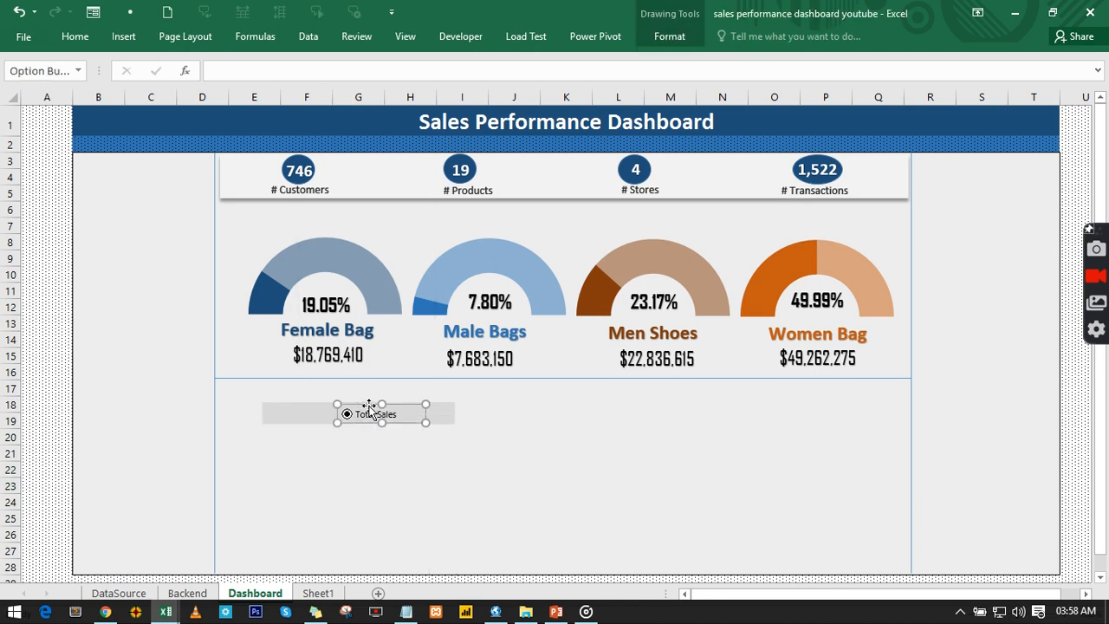
mouse_move(369, 407)
left_mouse_down()
mouse_move(289, 407)
mouse_move(385, 419)
mouse_move(365, 415)
left_mouse_up()
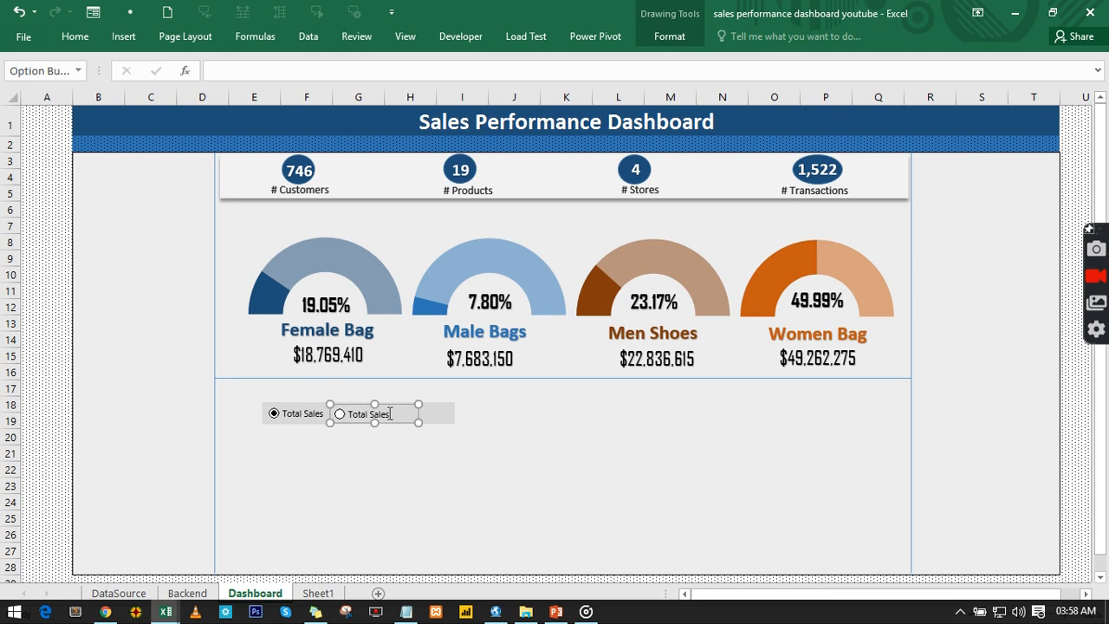
Step: Relabel the second option button COGS
left_click(382, 413)
key("Delete")
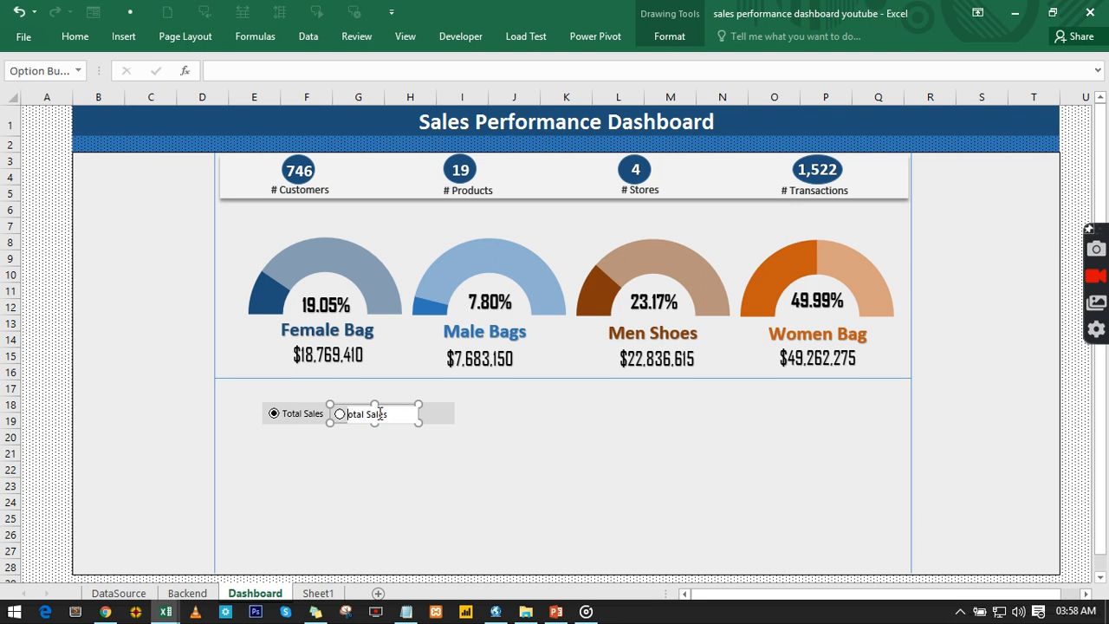
key("Delete")
key("Delete")
key("Delete")
key("Delete")
key("Delete")
key("Delete")
key("Delete")
key("Delete")
key("Delete")
key("Delete")
type("coGS")
key("Escape")
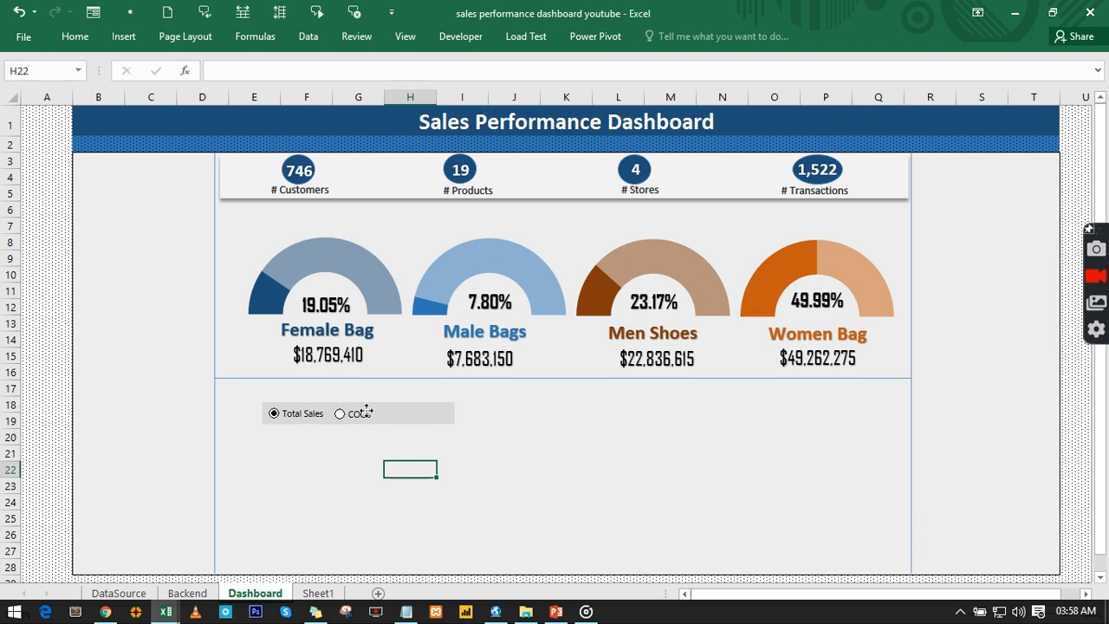
Step: Duplicate the COGS option button and place the copy right after it on the grey rectangle
right_click(367, 408)
left_click(366, 405)
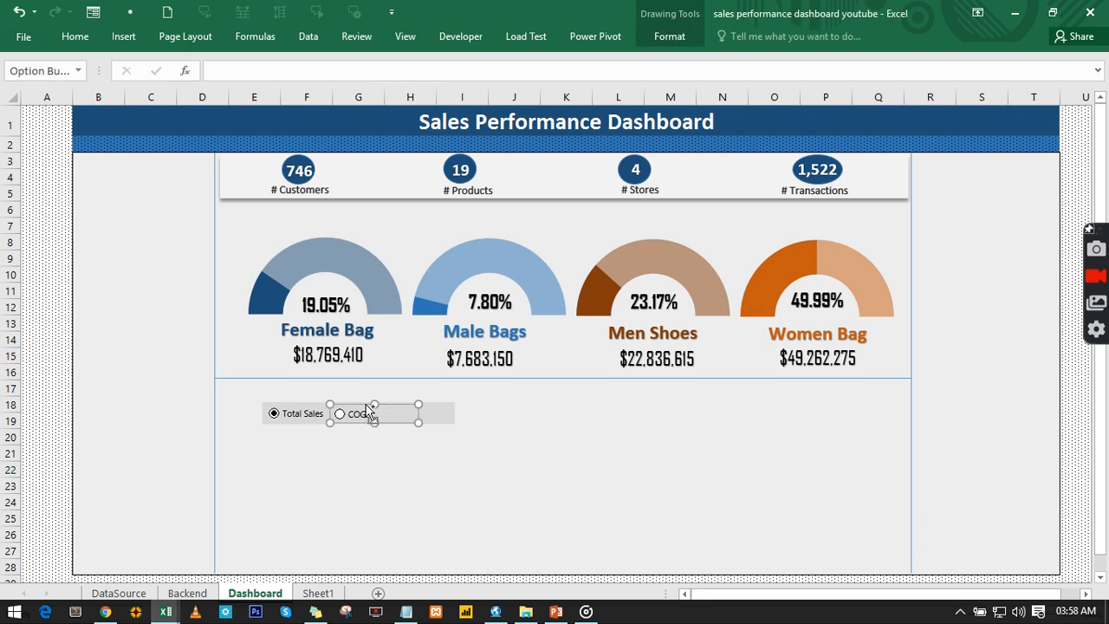
left_click_drag(369, 412, 416, 414)
Step: Relabel the third option button Gross Proft
left_click(413, 415)
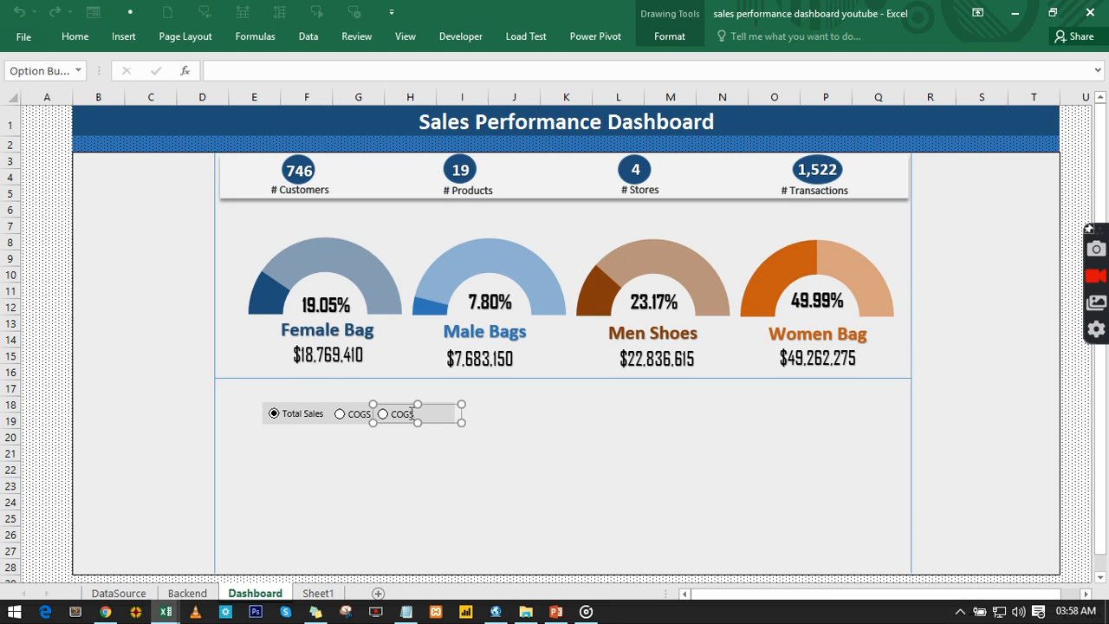
key("BackSpace")
key("BackSpace")
key("BackSpace")
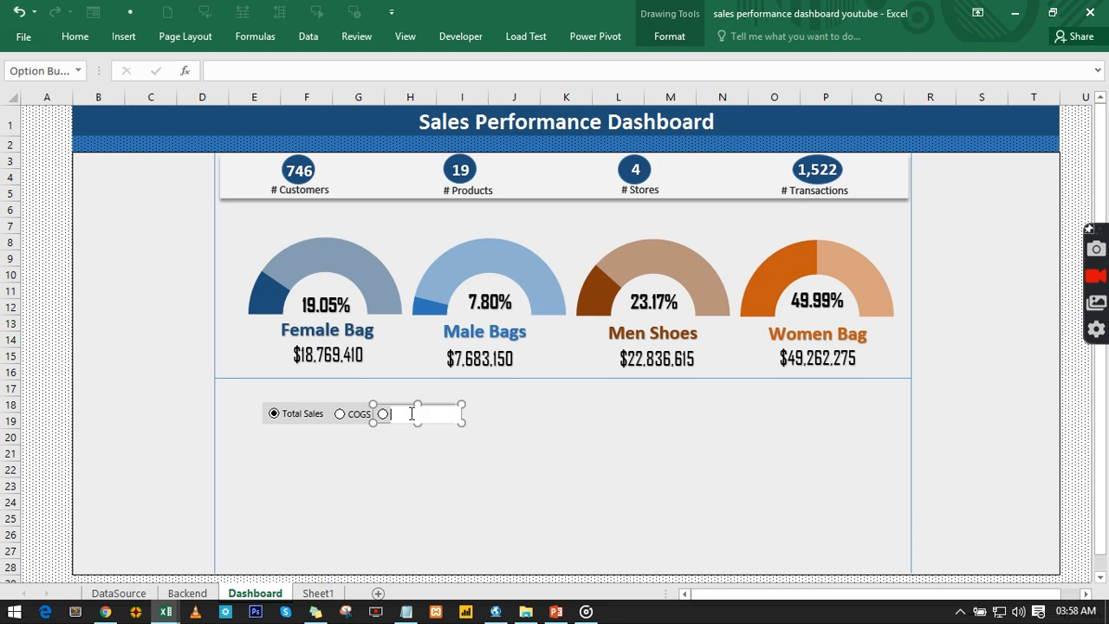
type("Gross Proft")
left_click(430, 487)
Step: Link the Total Sales option button to cell AF2 on the Backend sheet through its control format
right_click(292, 418)
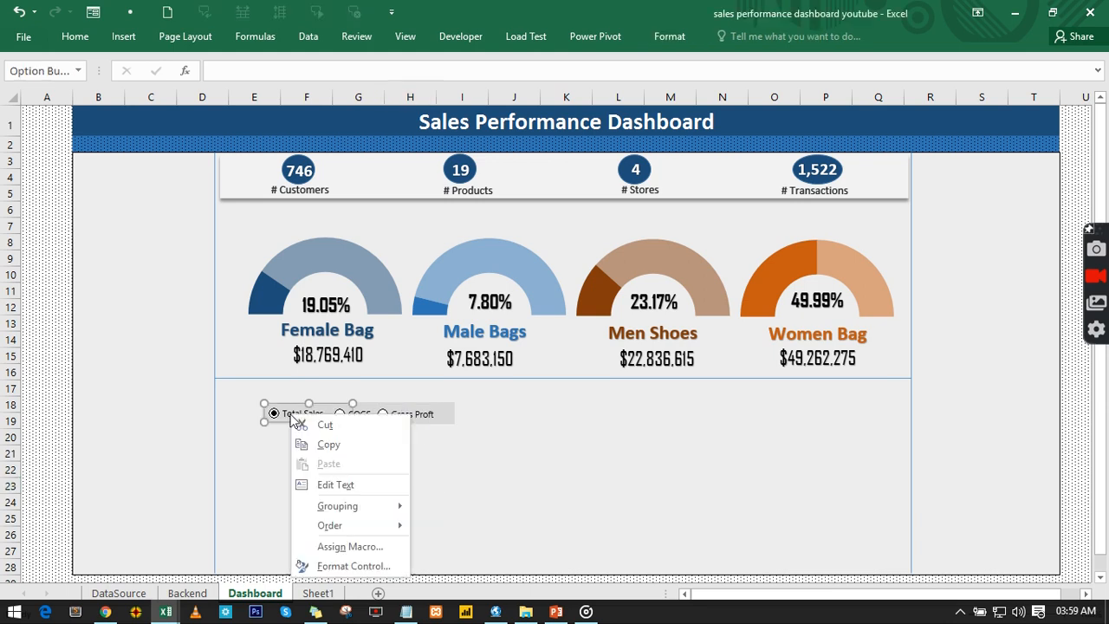
left_click(359, 566)
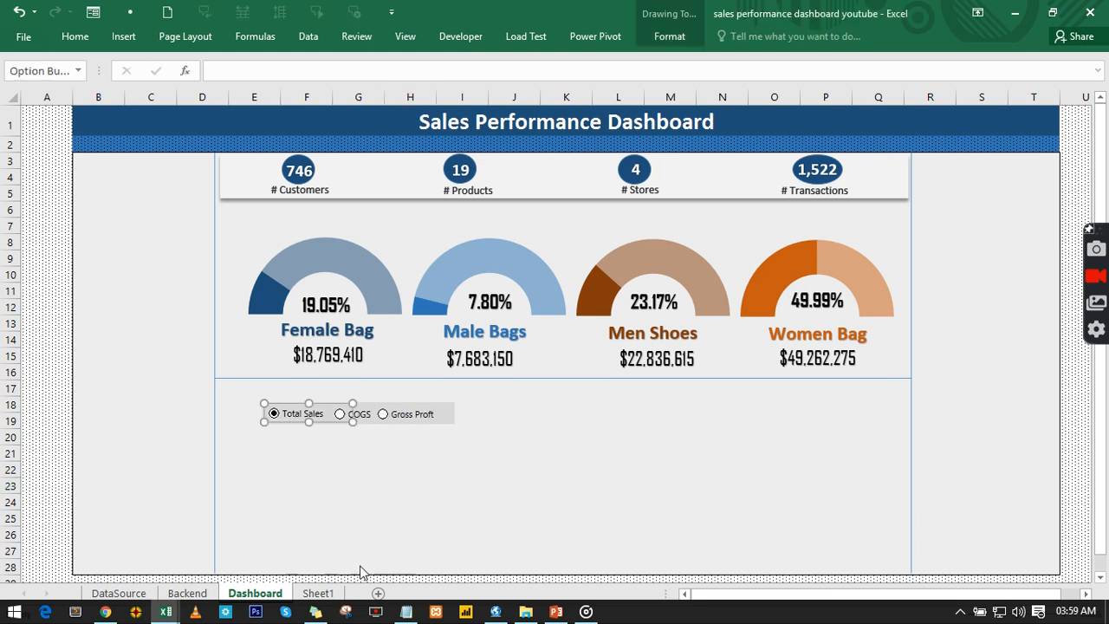
left_click(266, 370)
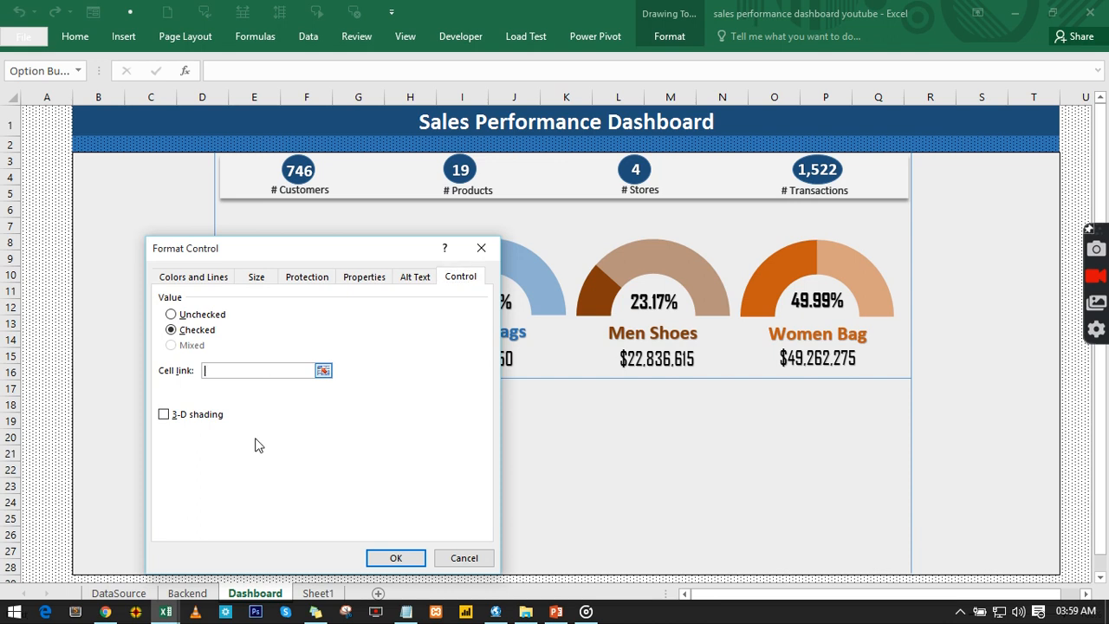
left_click(199, 594)
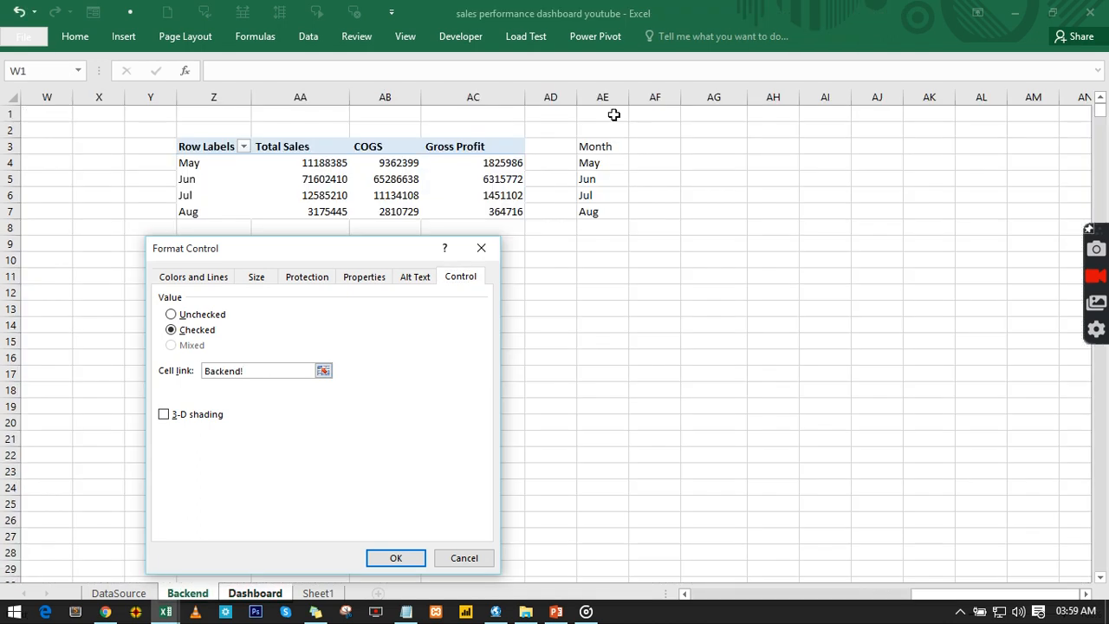
left_click(663, 131)
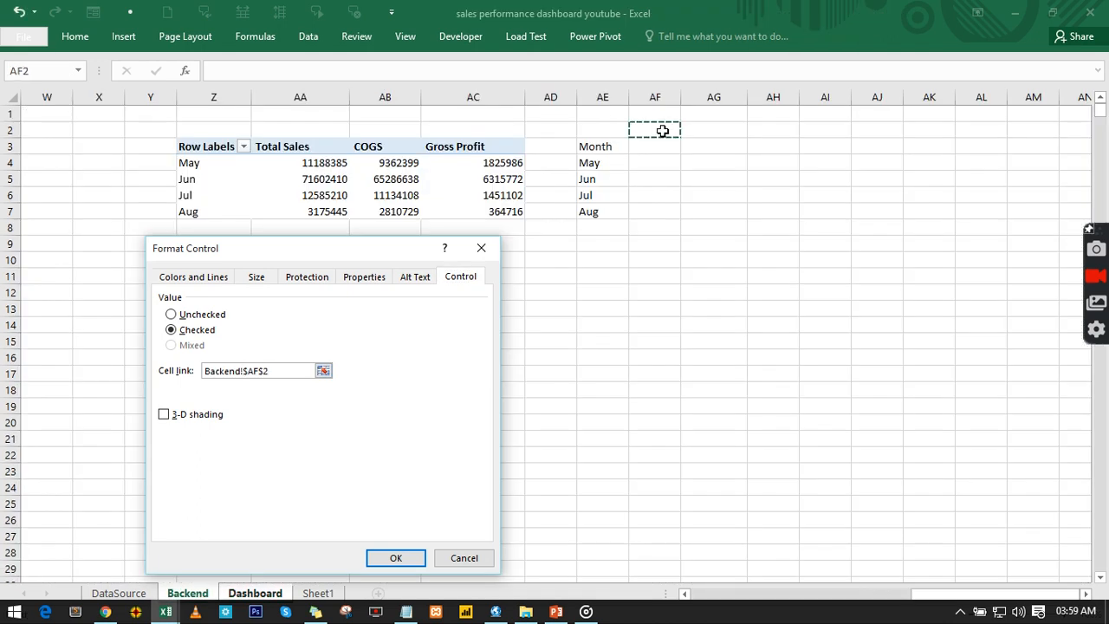
key("Return")
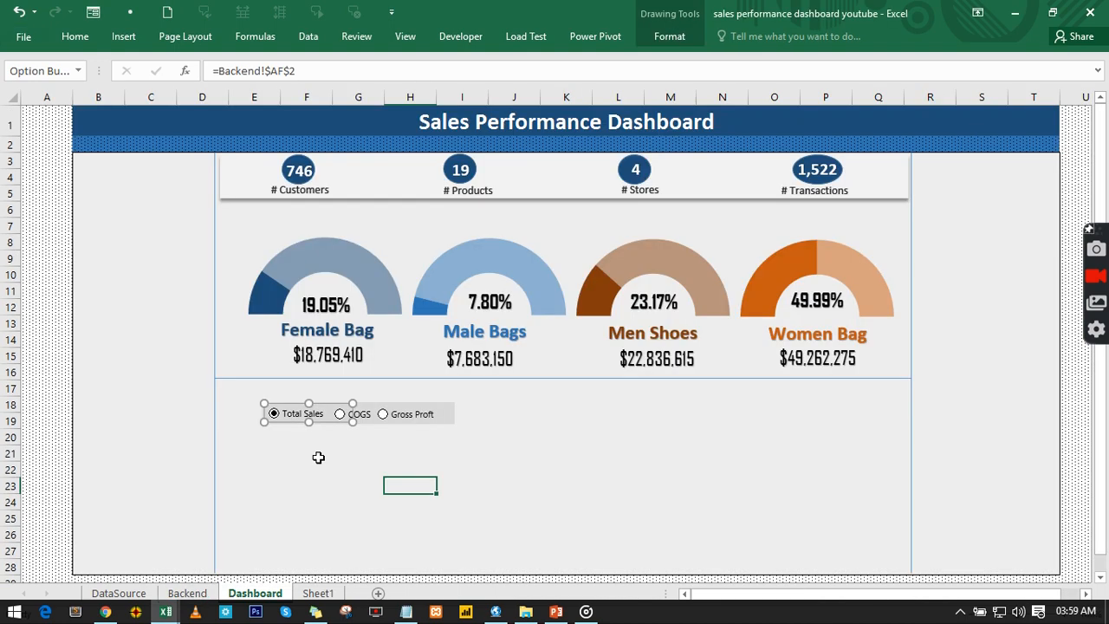
Step: Choose the COGS option on the Dashboard sheet and check the linked cell AF2 on the Backend sheet
left_click(195, 595)
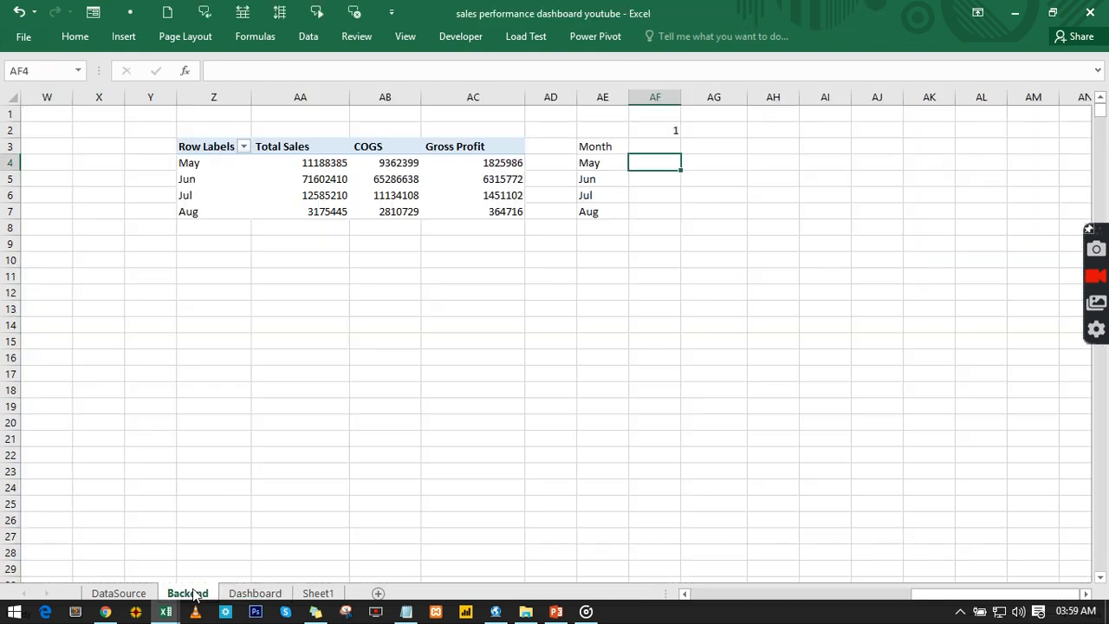
left_click(260, 594)
key("Escape")
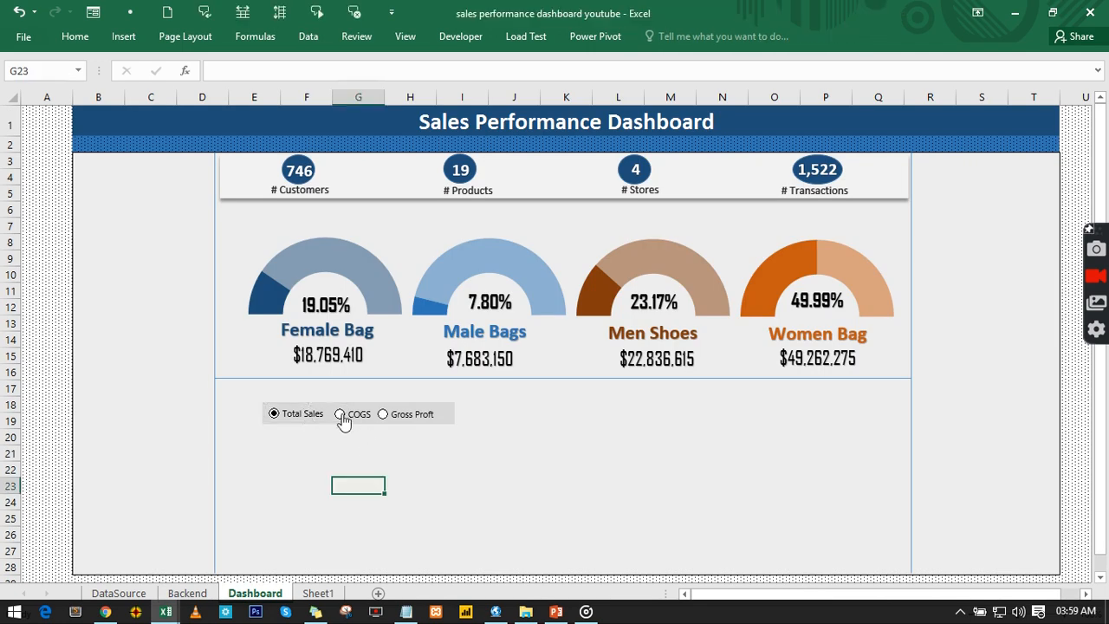
left_click(343, 417)
left_click(187, 594)
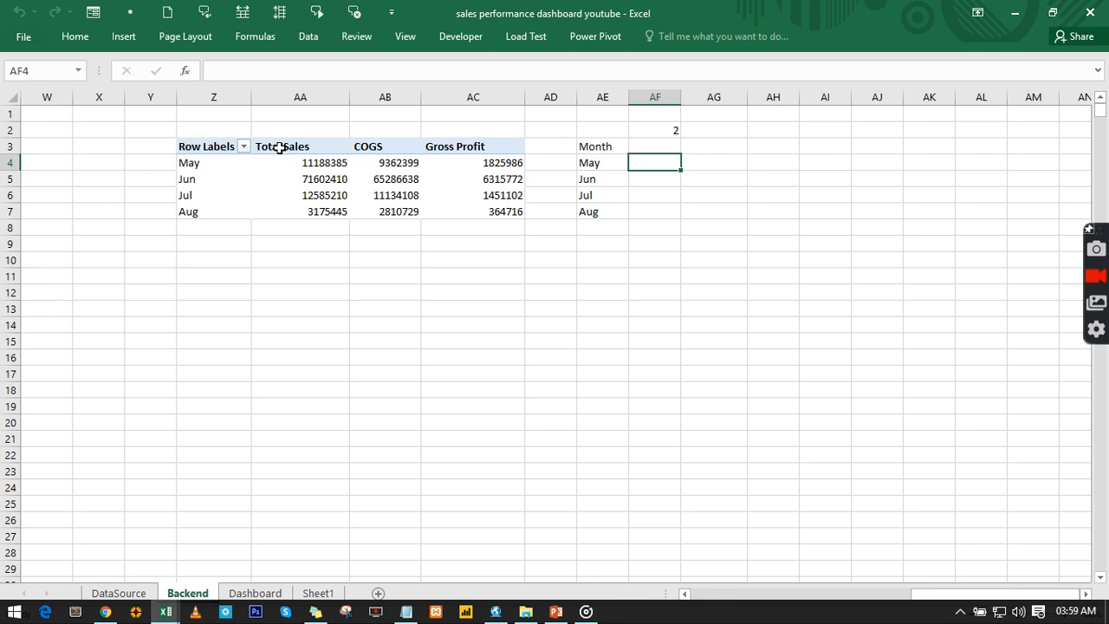
Step: In AF3 of the Backend sheet, enter =INDEX(AA3:AC3,AF2) to return the header of the chosen measure
left_click_drag(280, 148, 450, 146)
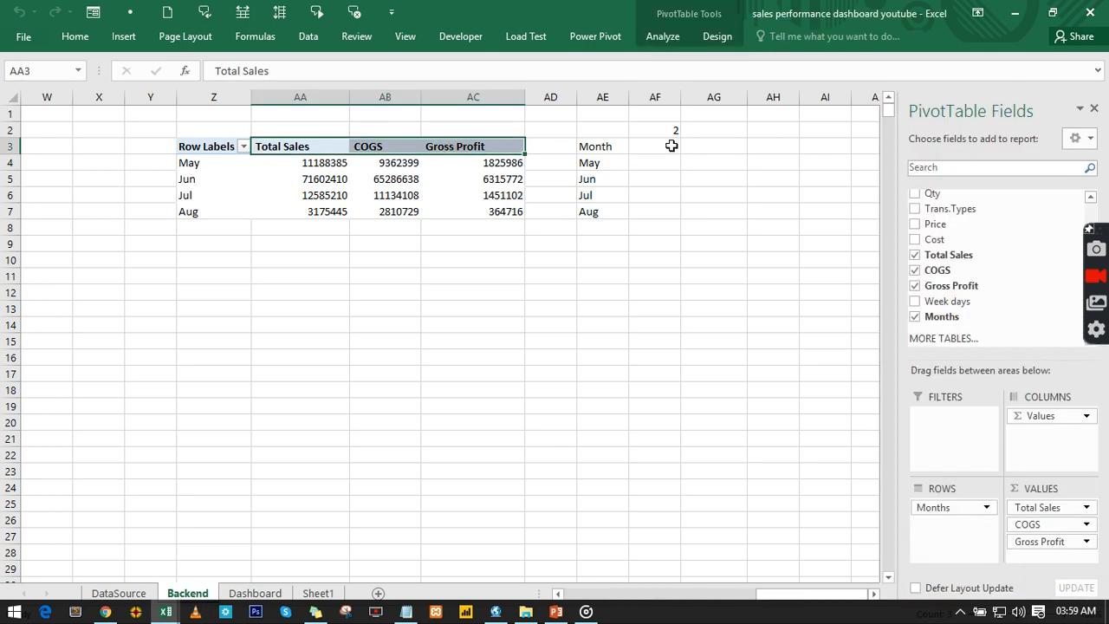
left_click(671, 147)
type("=")
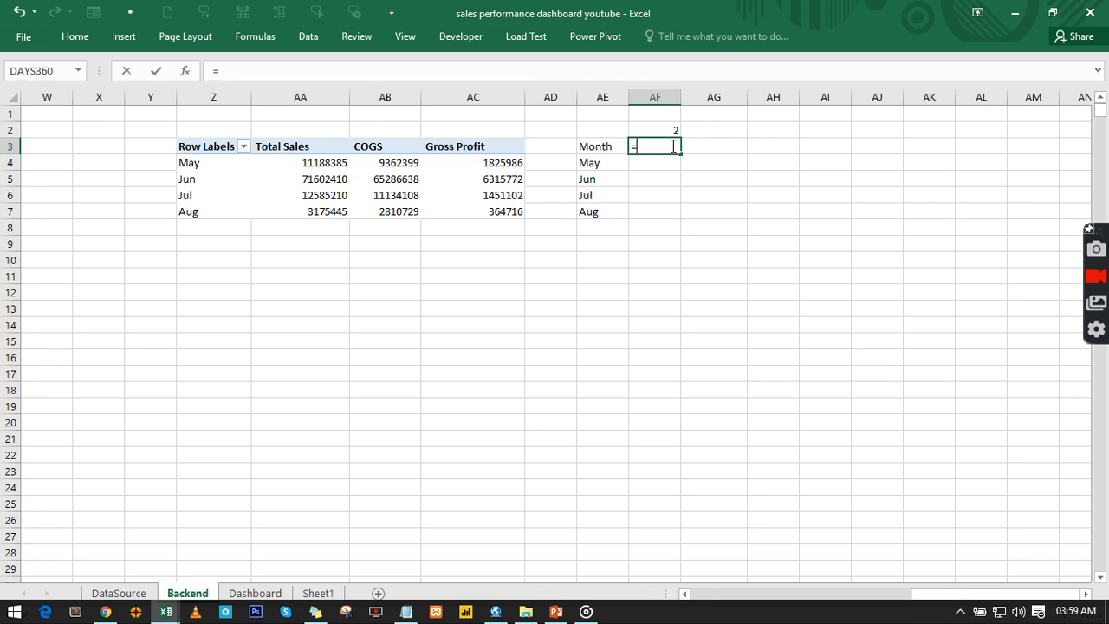
type("ind")
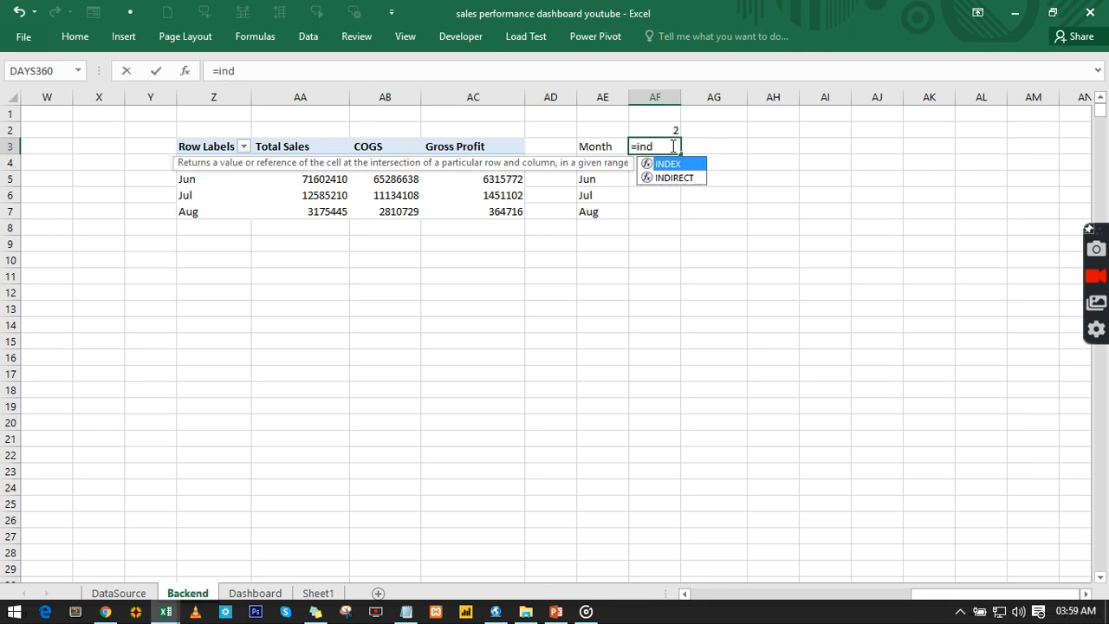
key("Tab")
left_click(267, 151)
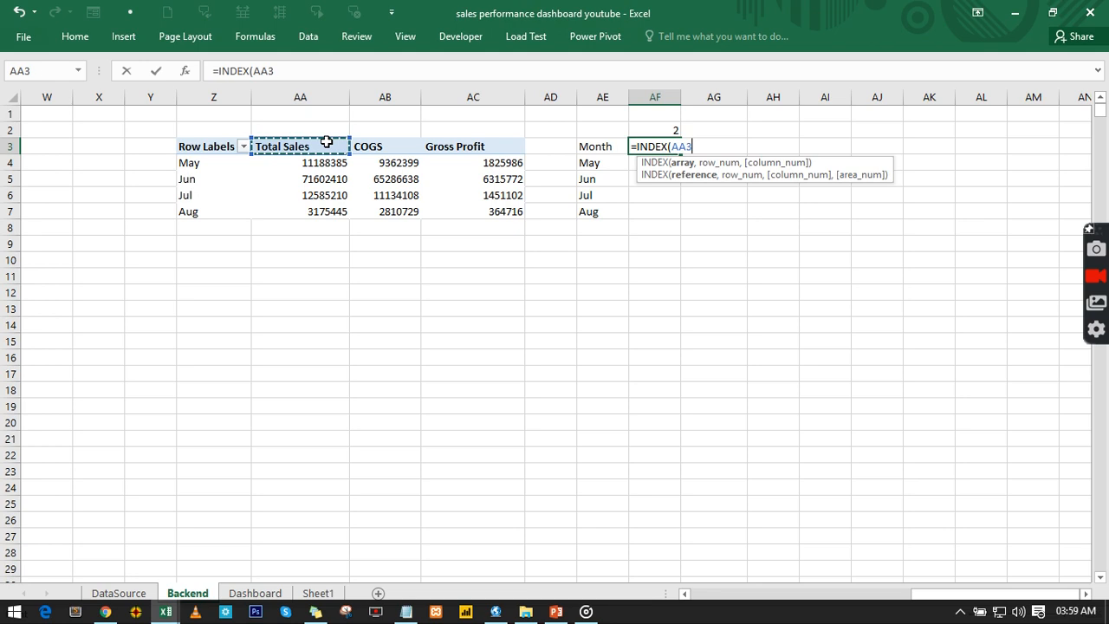
left_click_drag(326, 141, 485, 146)
type(",")
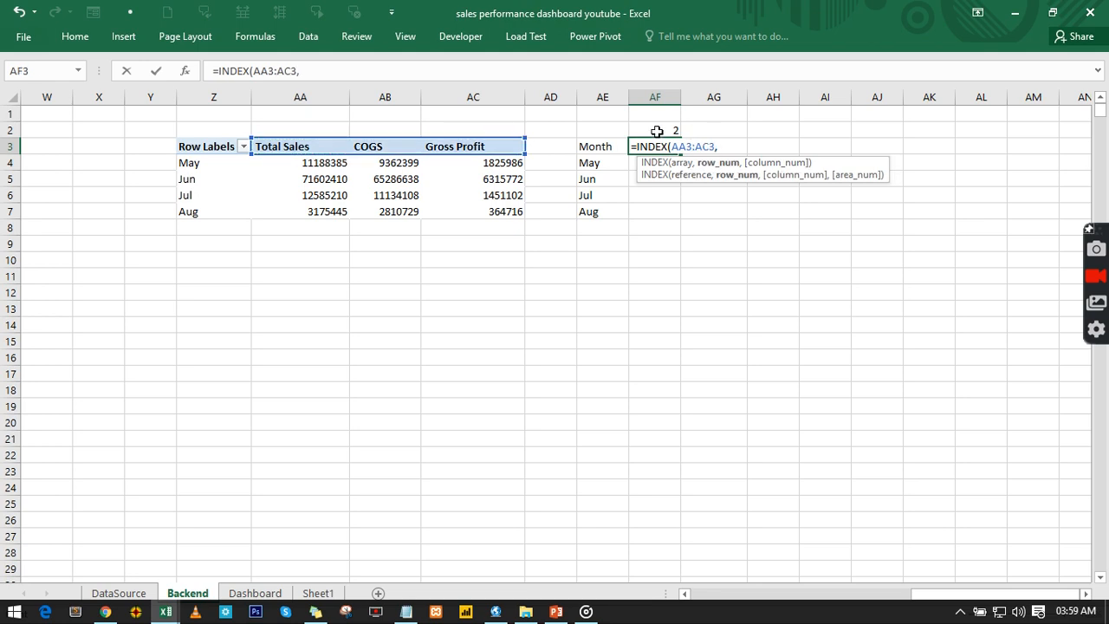
left_click(658, 131)
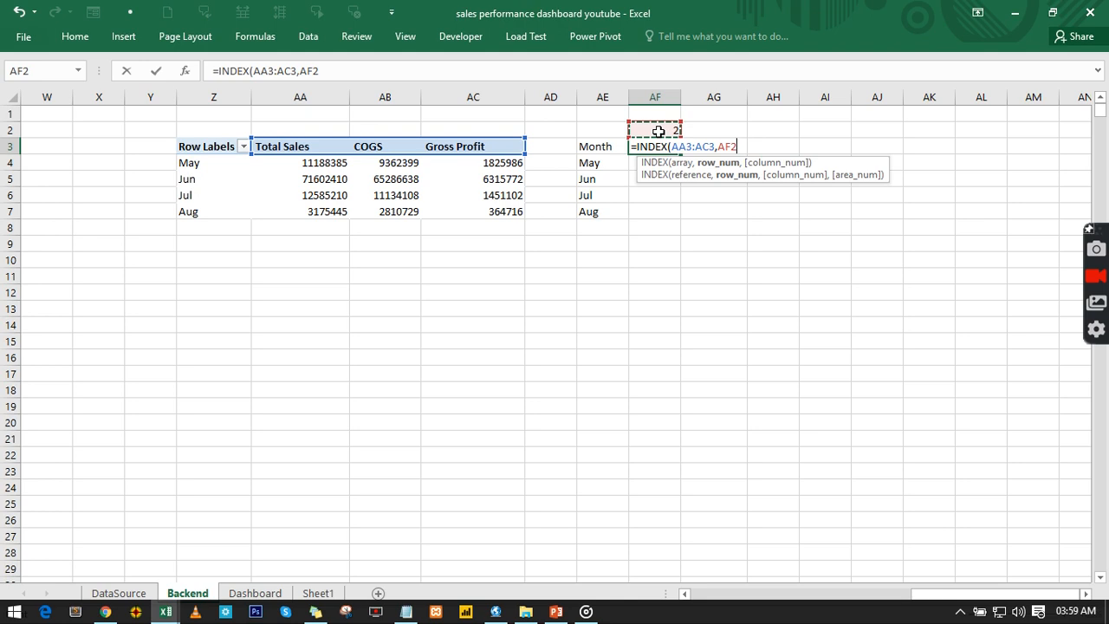
key("Return")
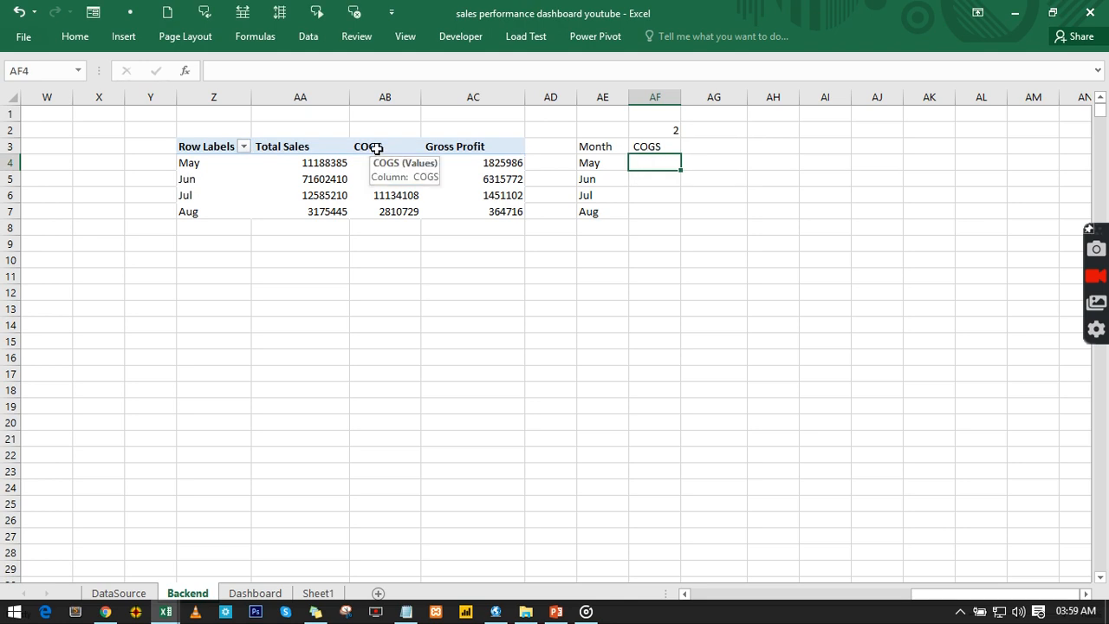
Step: Start a VLOOKUP formula in AF4 with AE4 as the lookup value and Z4:AC7 as the table array
left_click(376, 148)
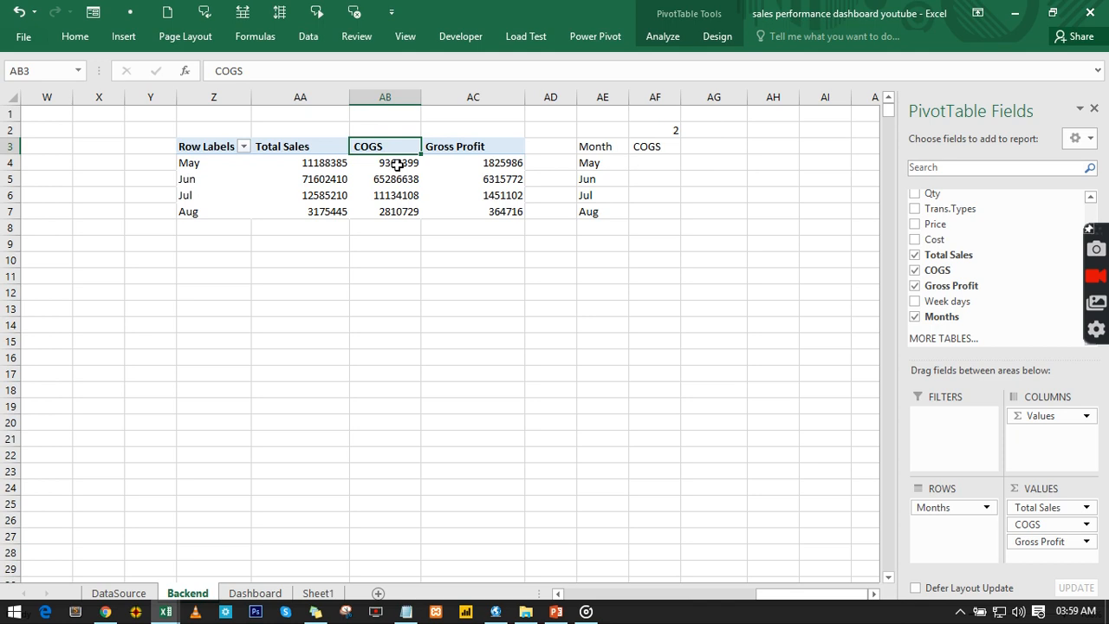
left_click_drag(397, 163, 389, 210)
left_click(646, 162)
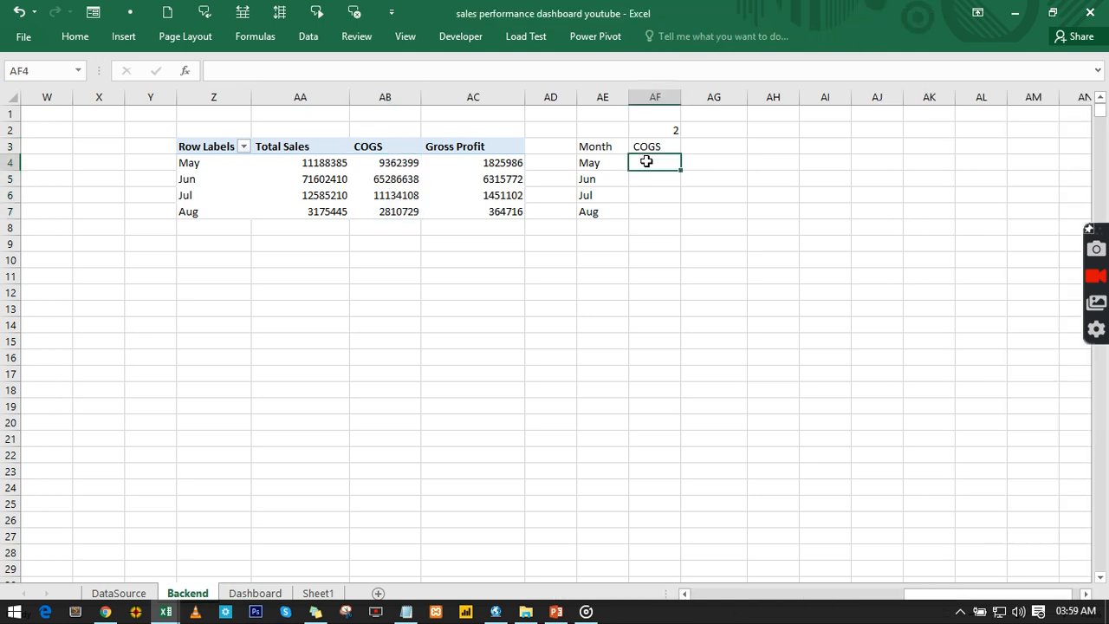
type("=")
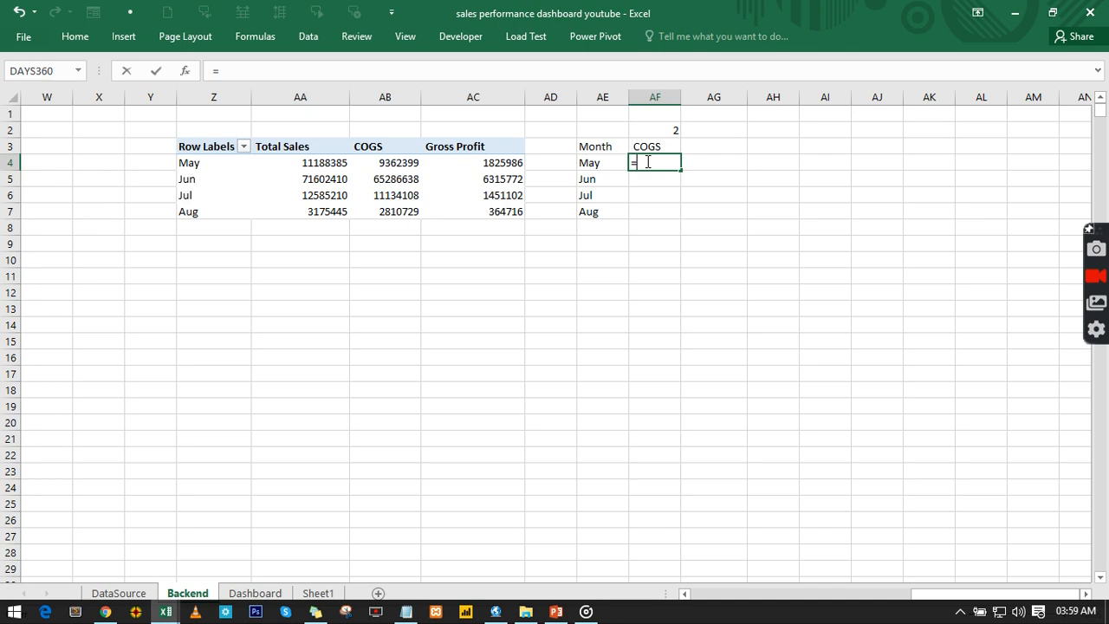
type("vl")
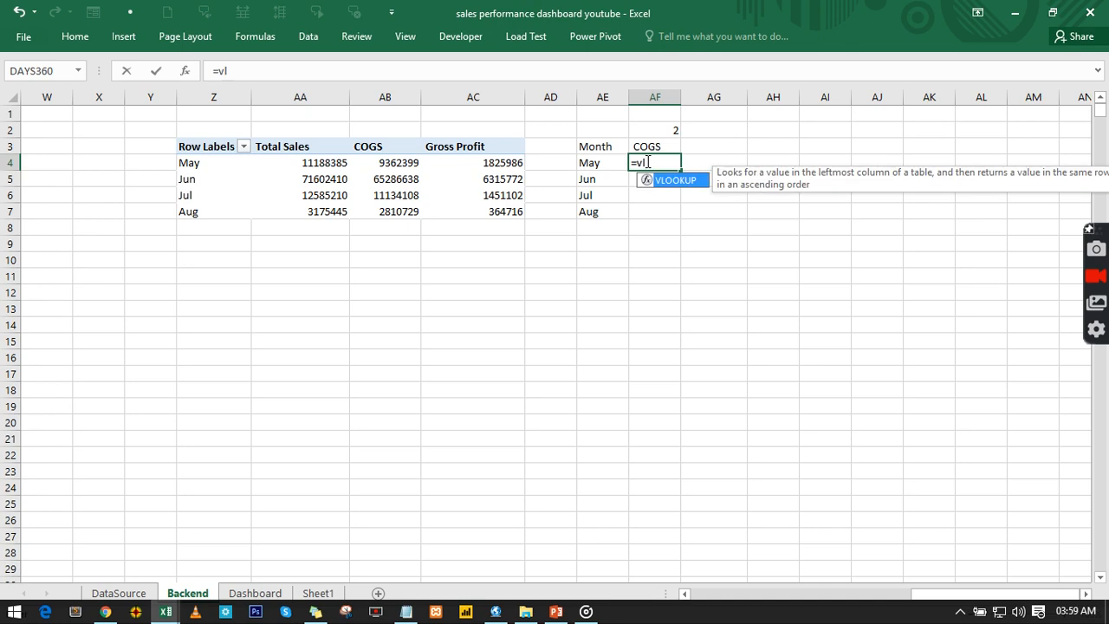
key("Tab")
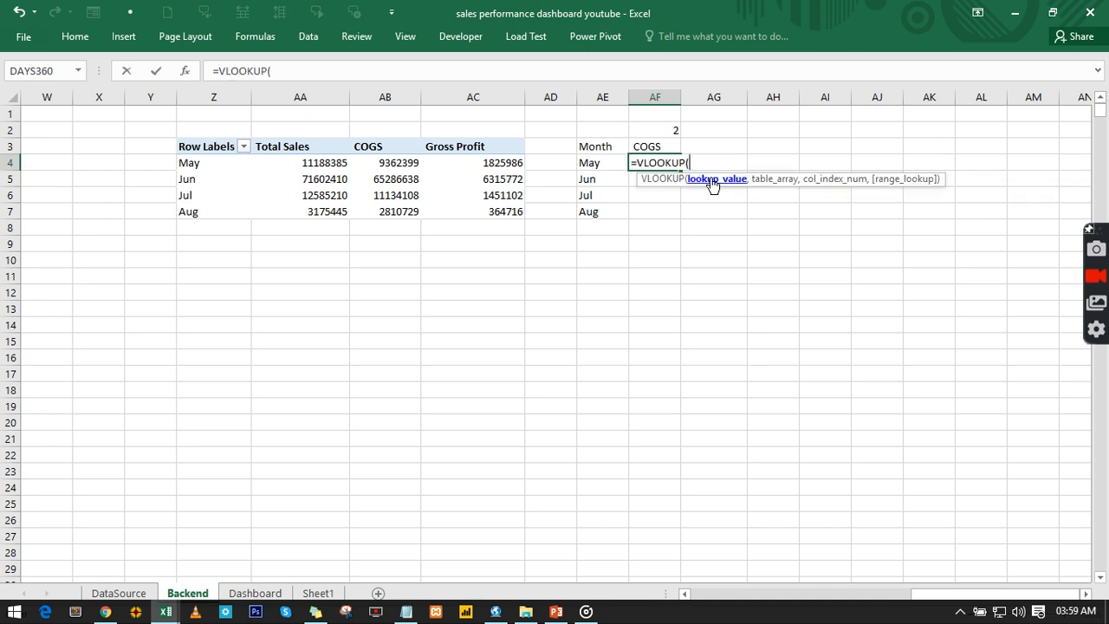
left_click(600, 165)
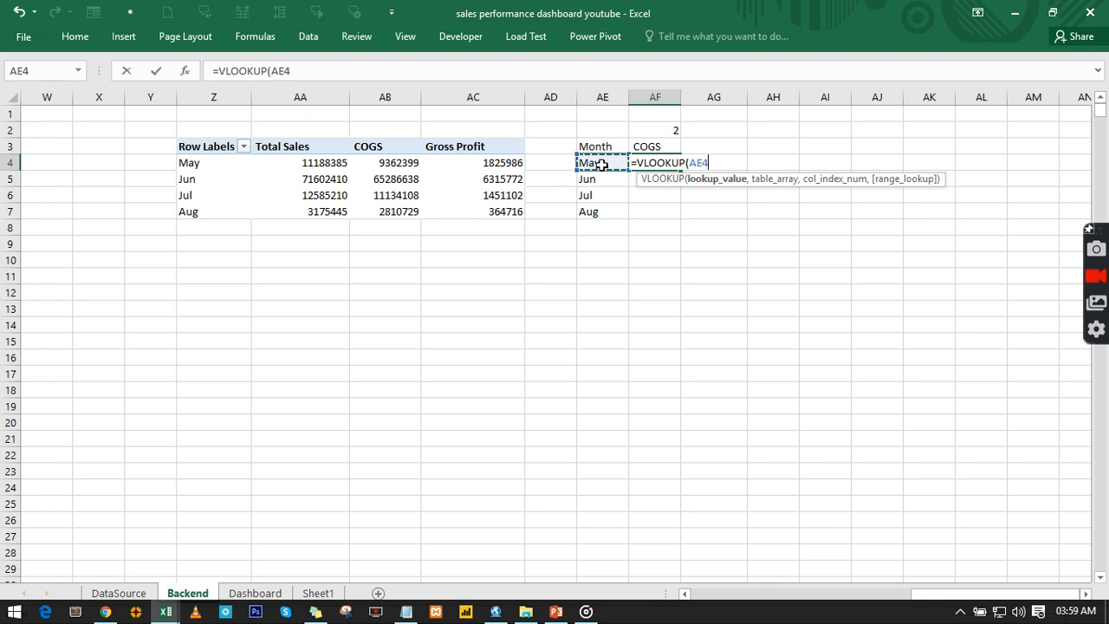
type(",")
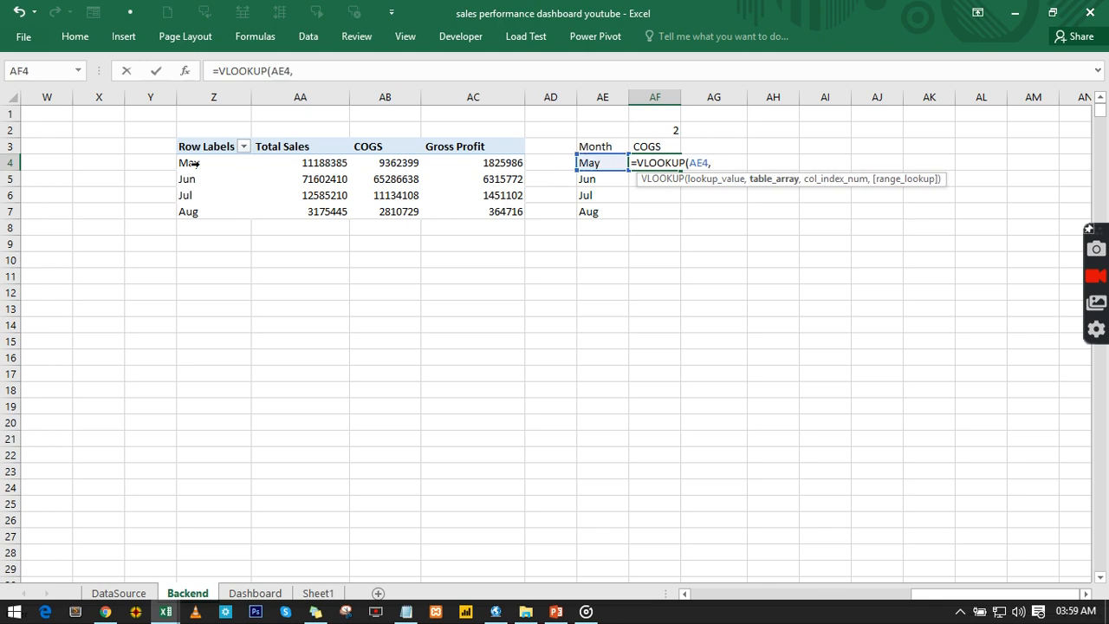
left_click_drag(194, 163, 468, 210)
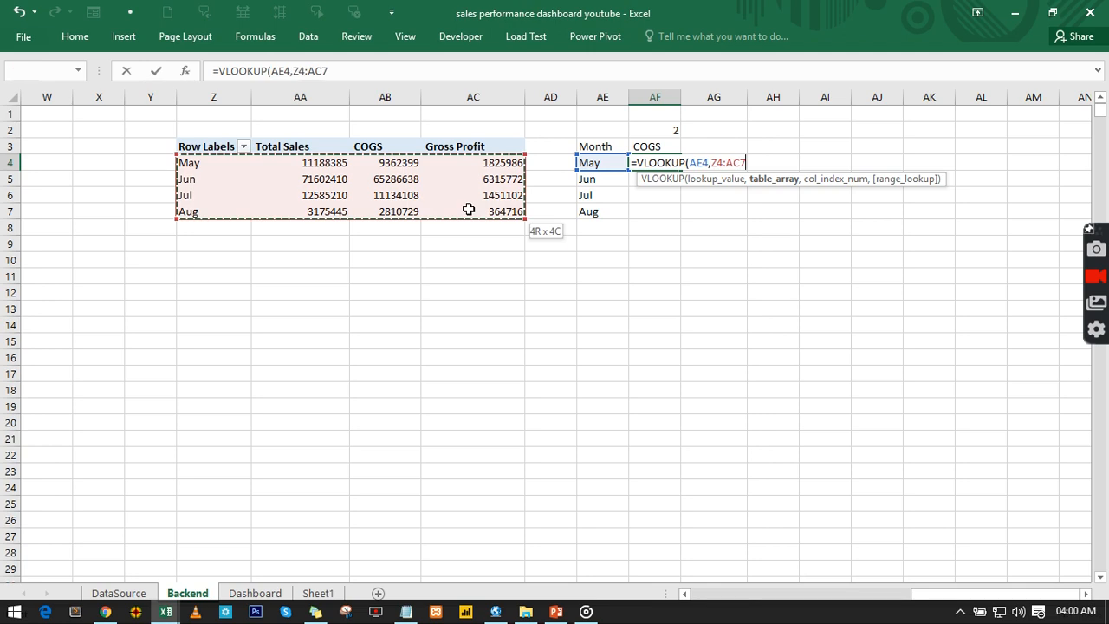
type(",")
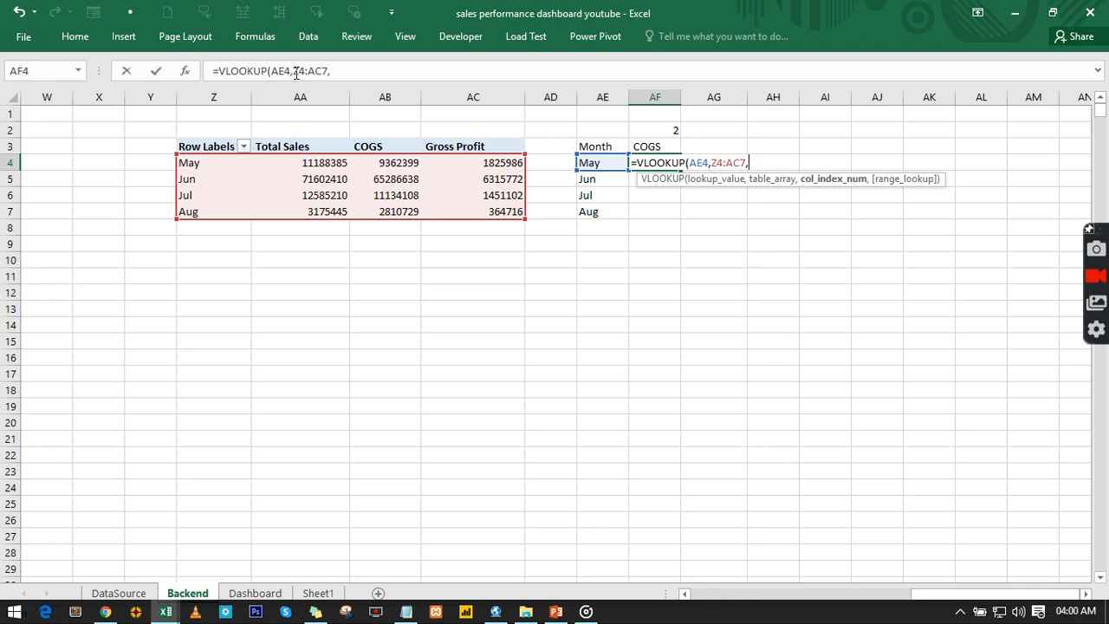
Step: Make the table array in the AF4 formula absolute as $Z$4:$AC$7
left_click(295, 72)
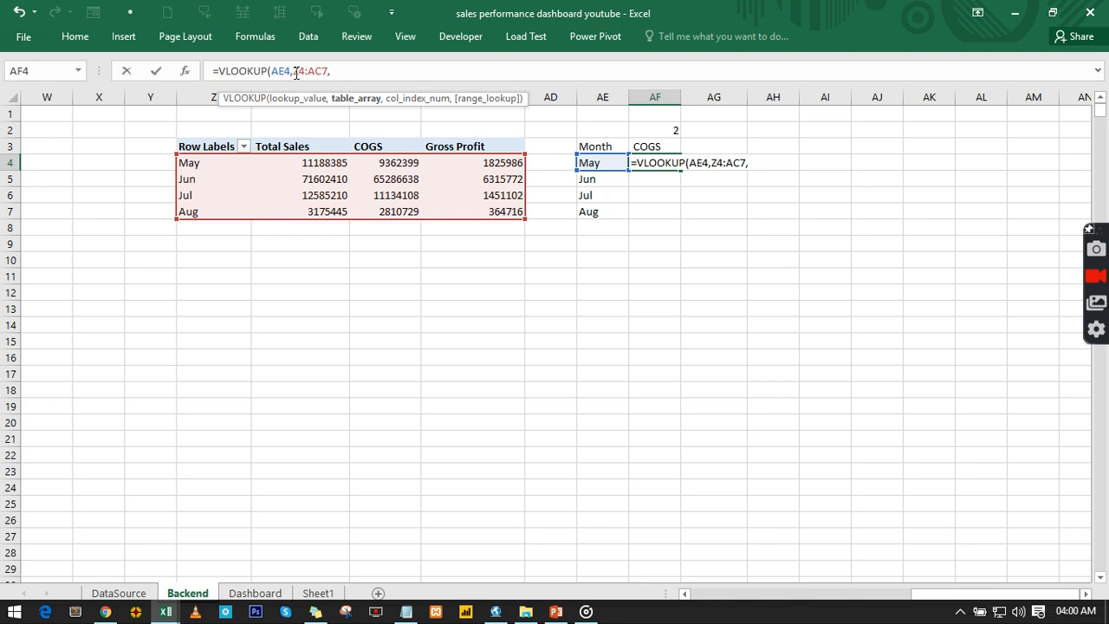
type("$")
left_click(305, 71)
type("$")
left_click(322, 71)
type("$")
left_click(342, 72)
type("$")
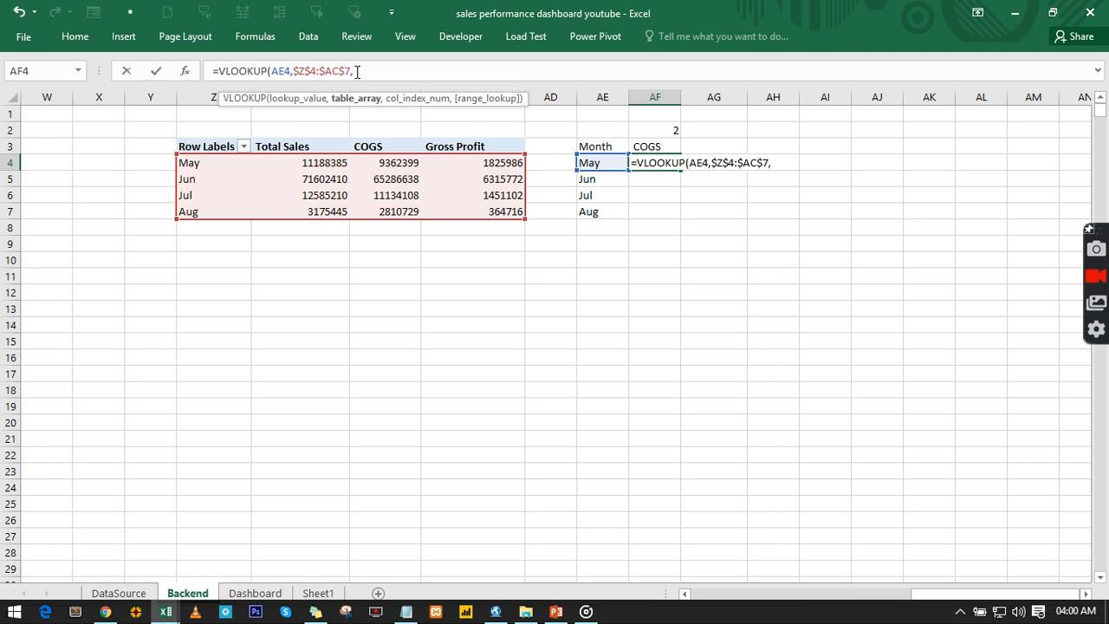
left_click(357, 71)
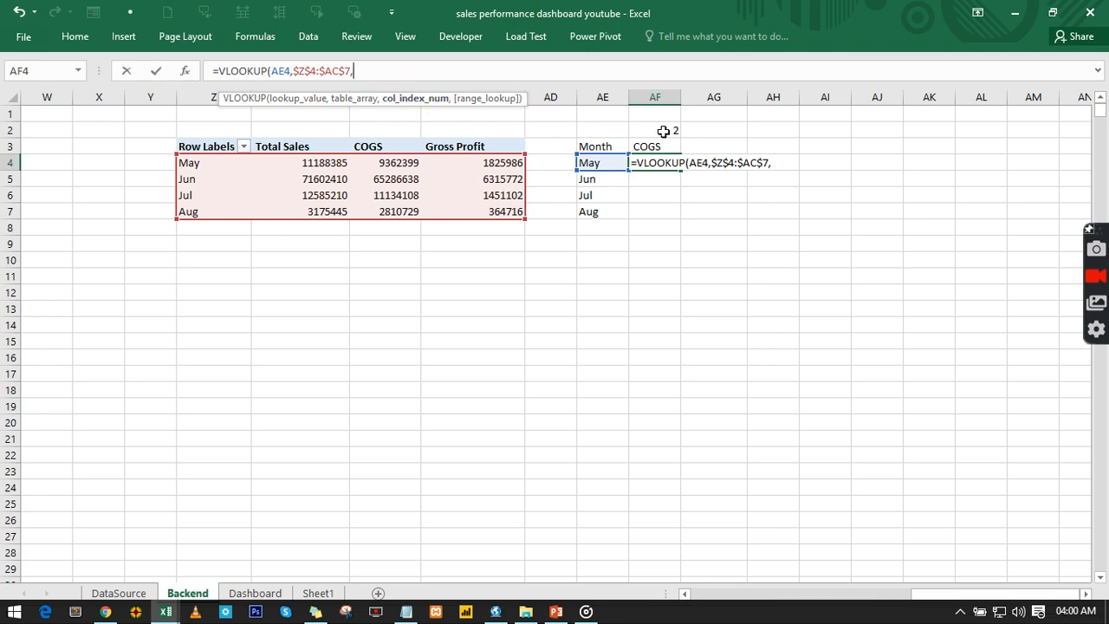
Step: Complete the AF4 formula as =VLOOKUP(AE4,$Z$4:$AC$7,$AF$2,0) and fill it down to AF7
left_click(664, 130)
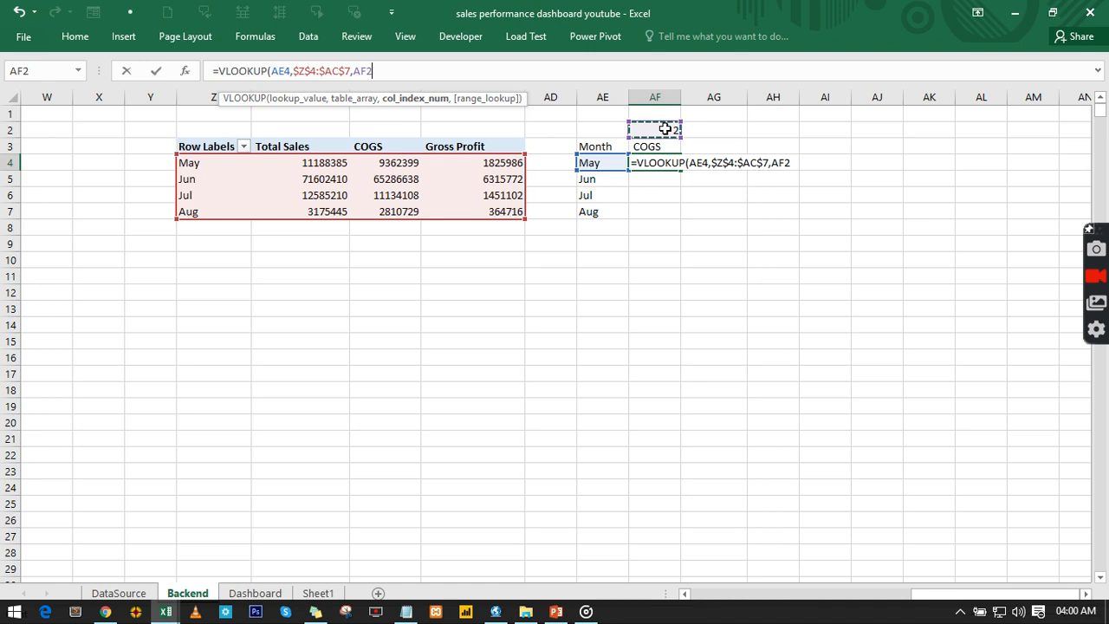
type(",")
left_click(354, 71)
type("$")
left_click(373, 73)
type("$AF$2,")
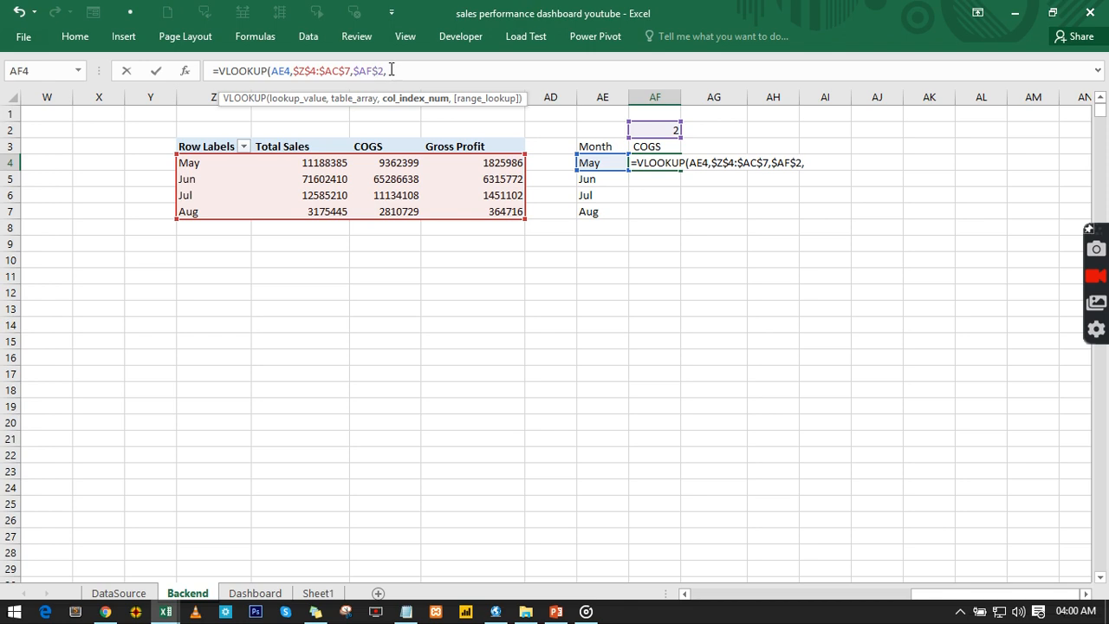
left_click(391, 70)
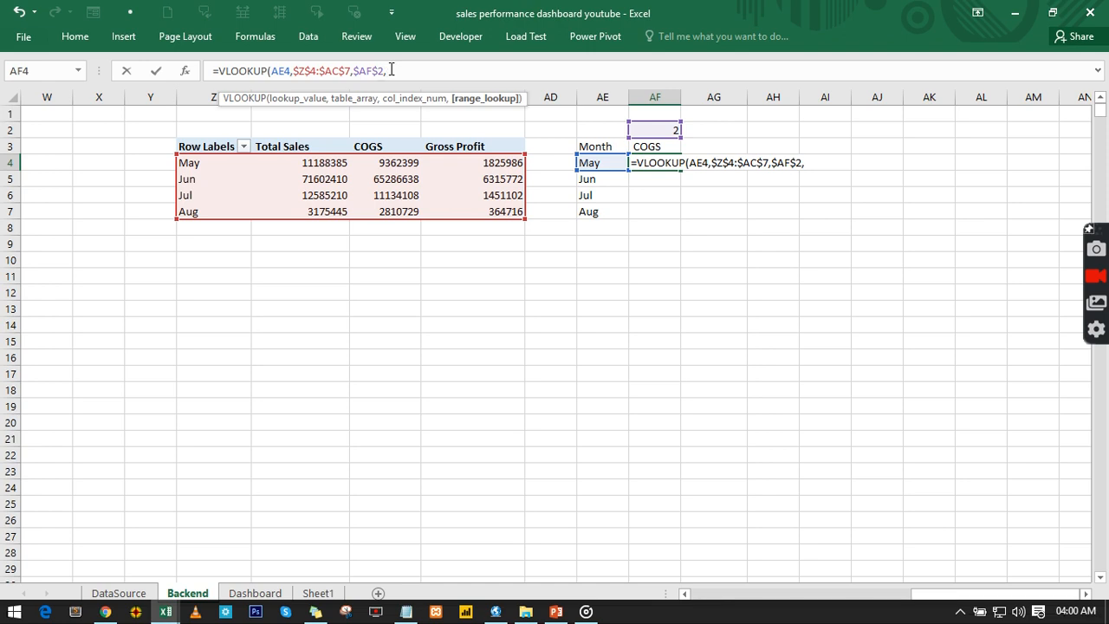
type("0")
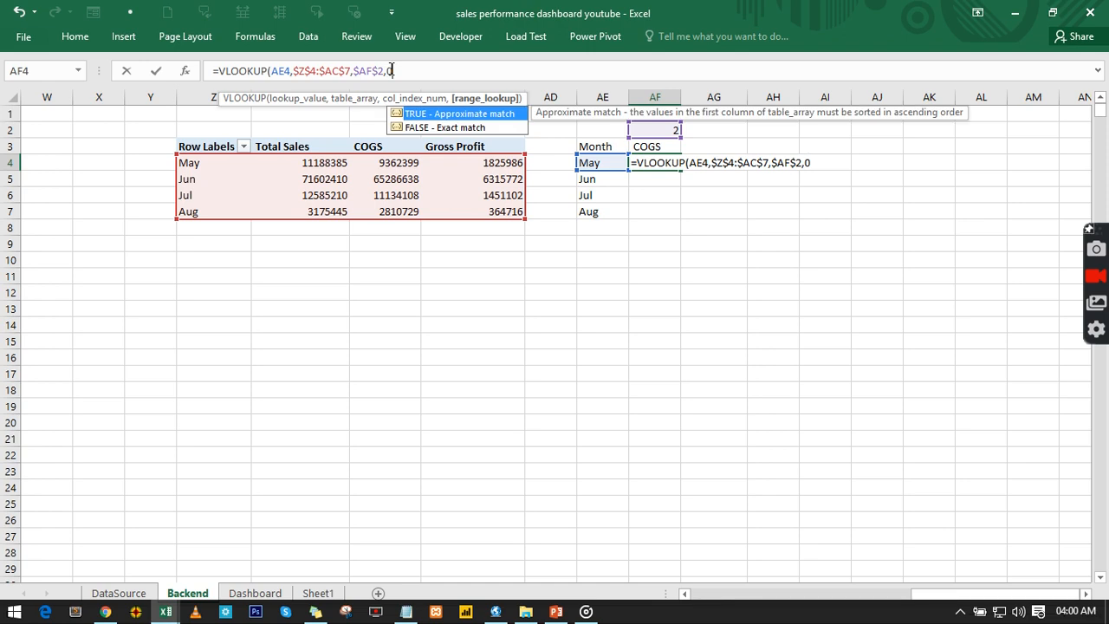
type(")")
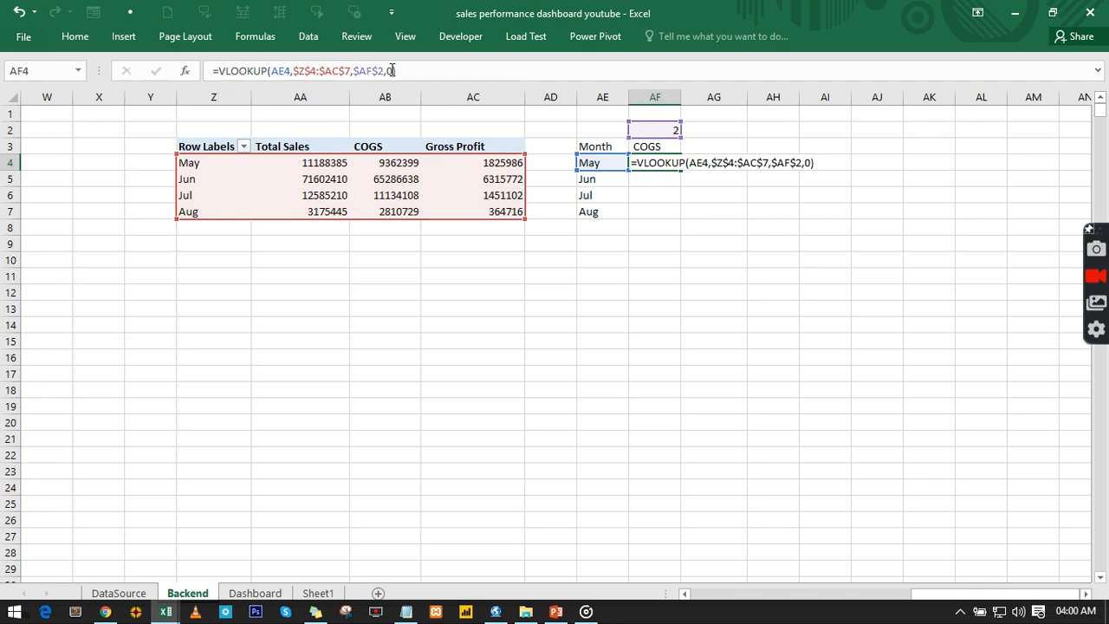
key("Return")
left_click(665, 165)
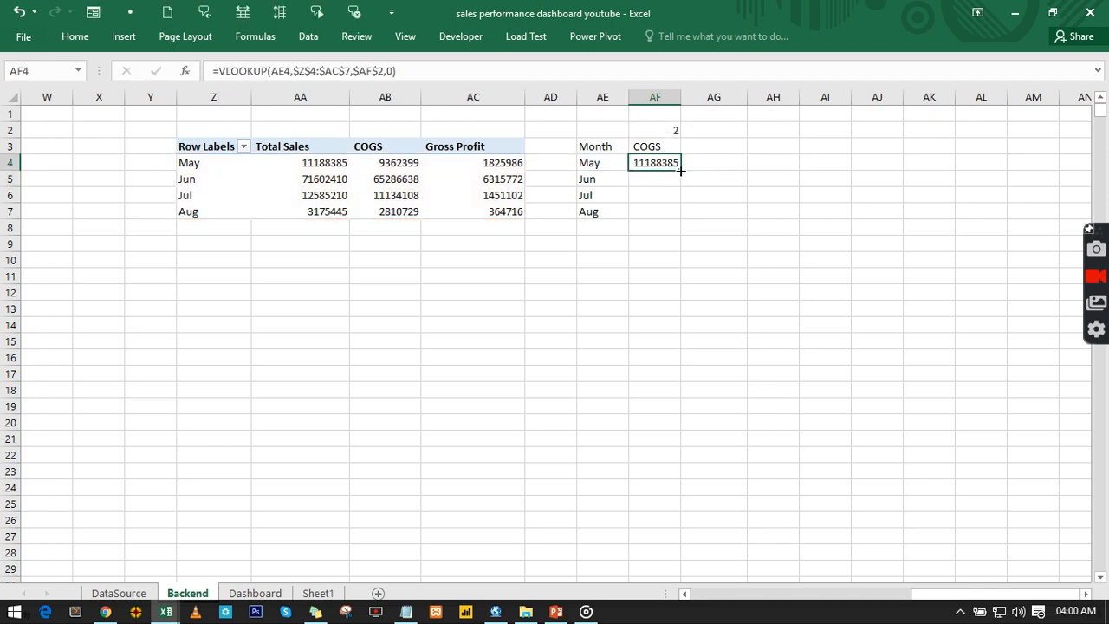
double_click(682, 171)
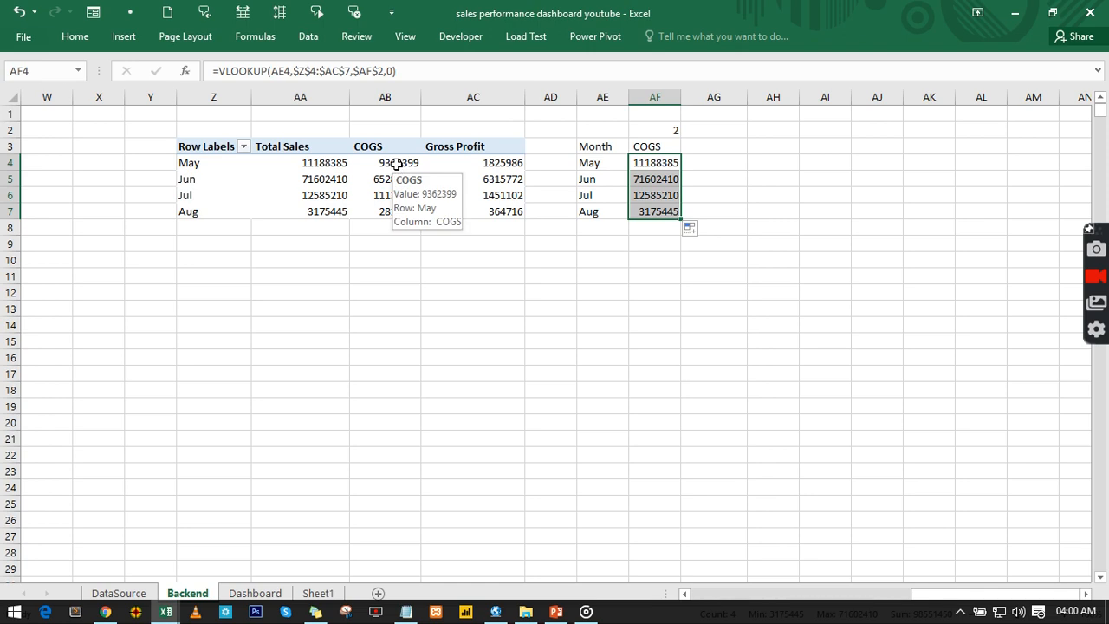
Step: Compare the AF4:AF7 lookup results with the pivot table's Total Sales column, and test the Total Sales option on the Dashboard sheet
left_click(644, 171)
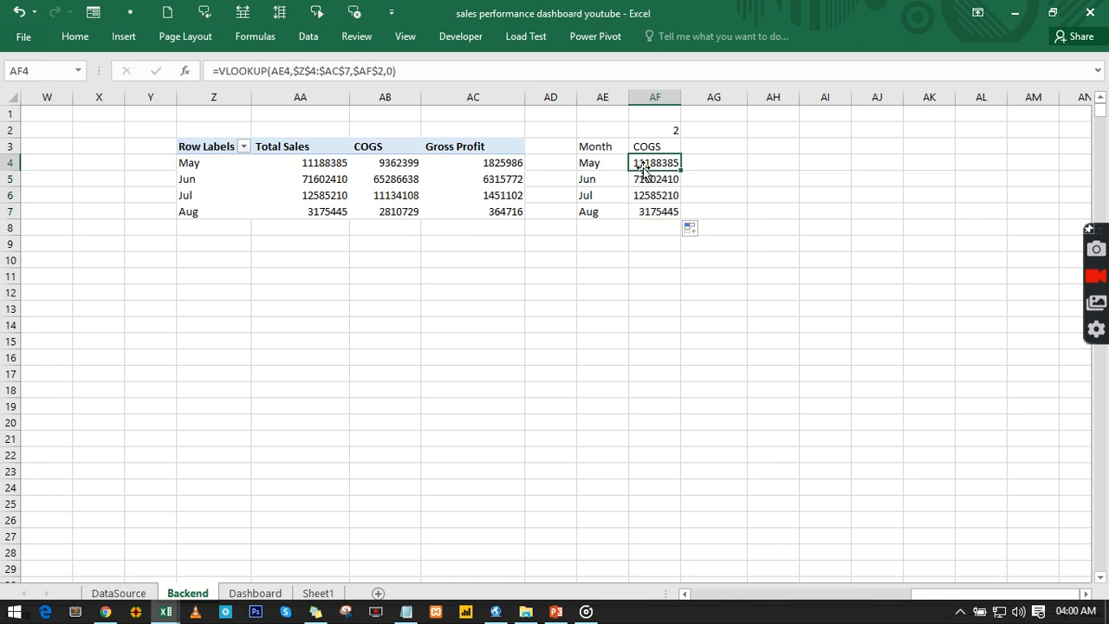
left_click(329, 167)
left_click(329, 192)
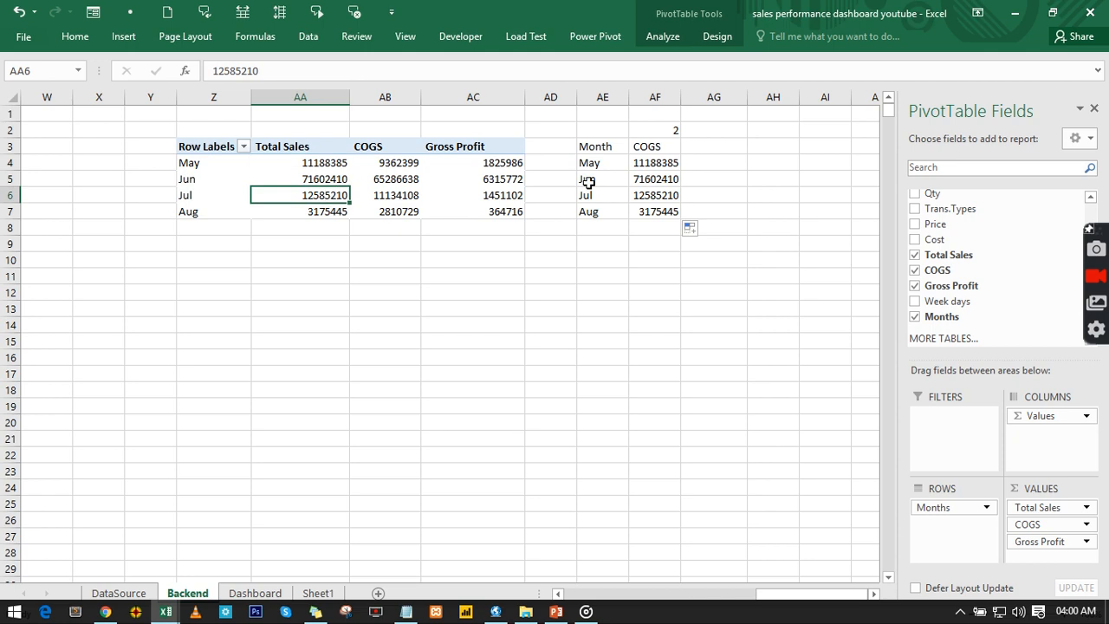
left_click(648, 164)
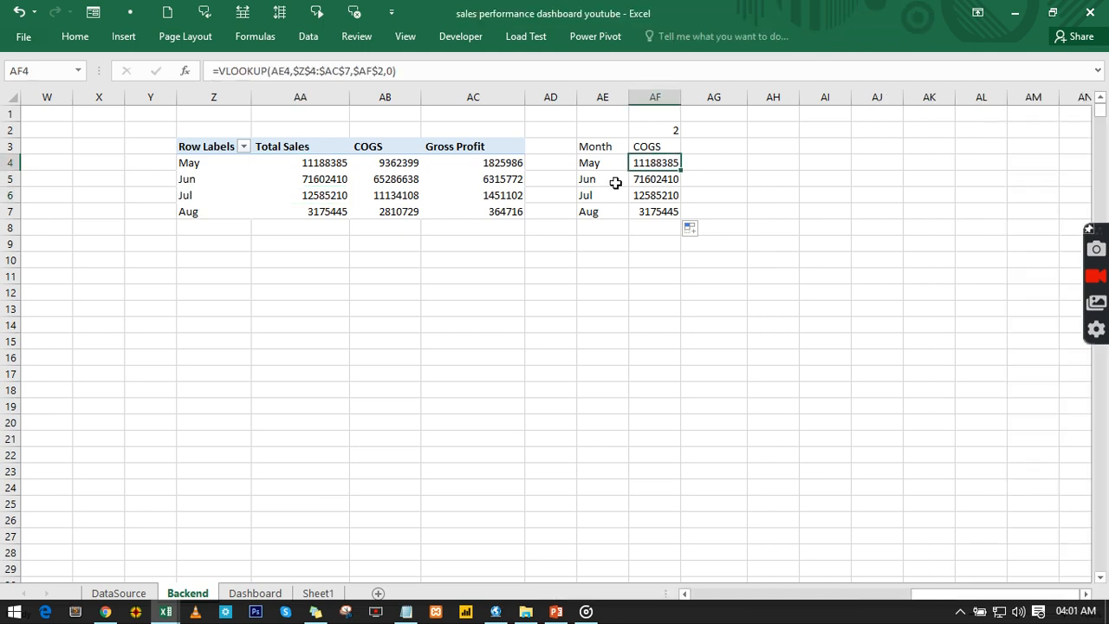
left_click(255, 592)
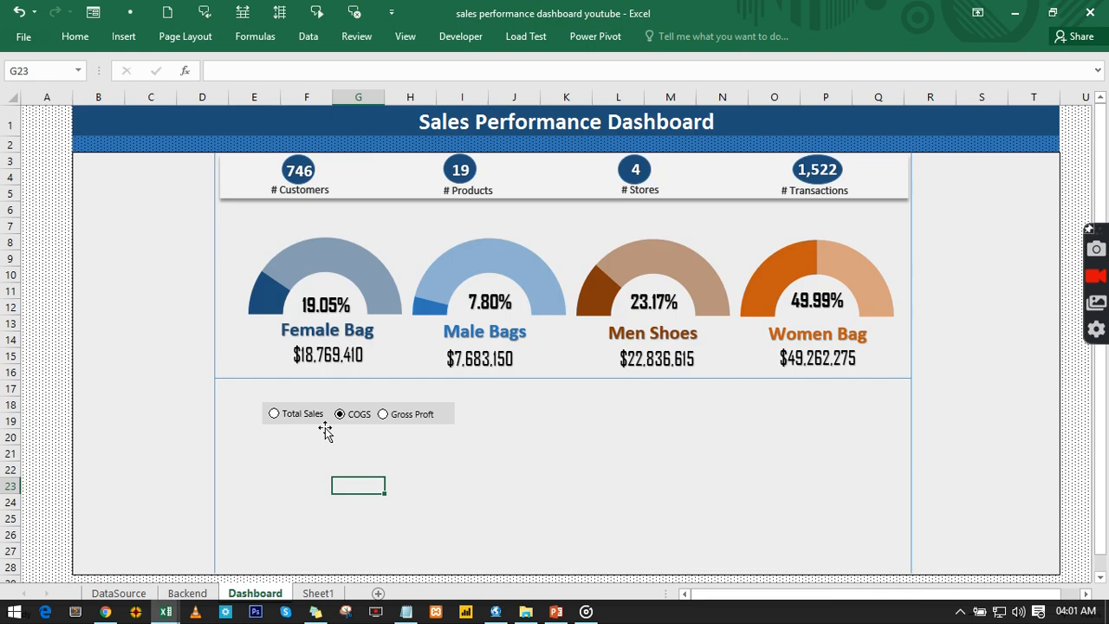
left_click(274, 415)
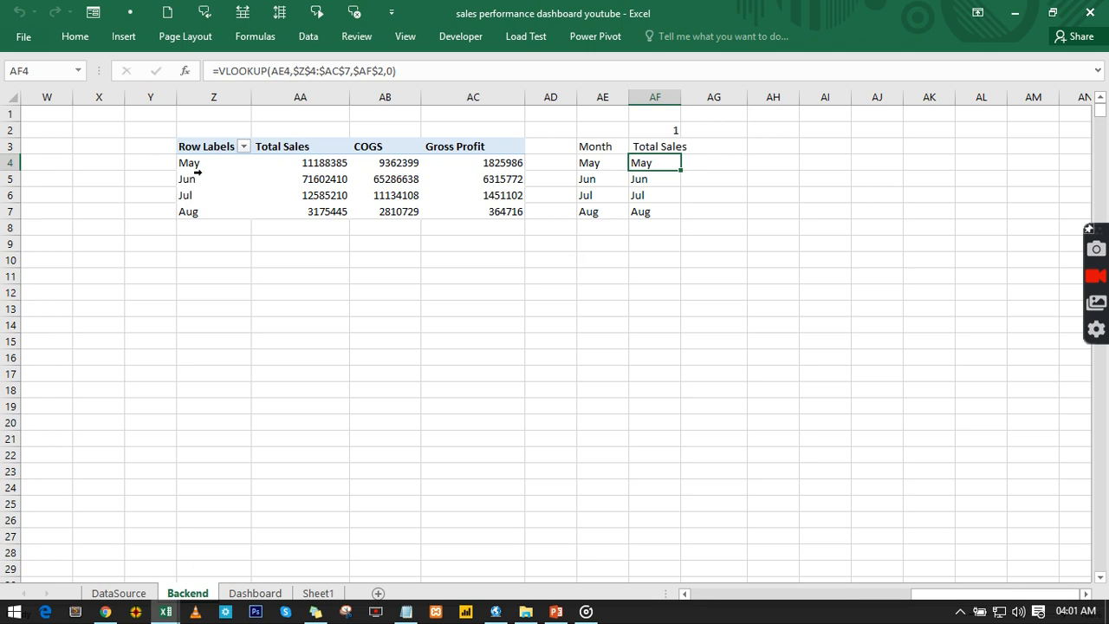
Step: Change the column index in the AF4 formula to $AF$2+1 and fill the corrected formula down to AF7
left_click(385, 72)
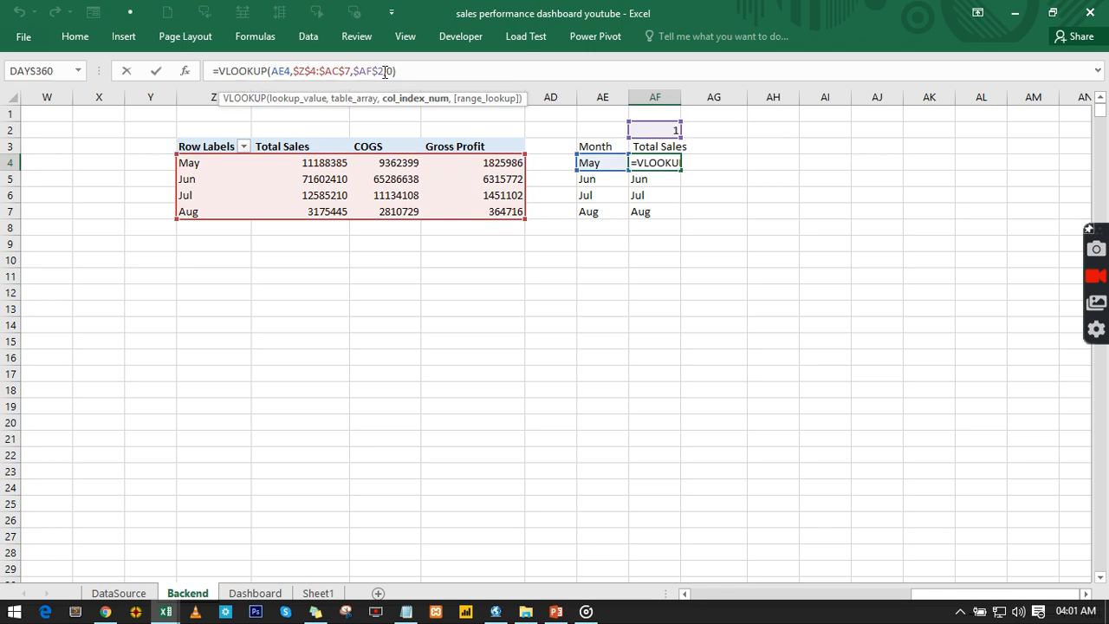
type("+1")
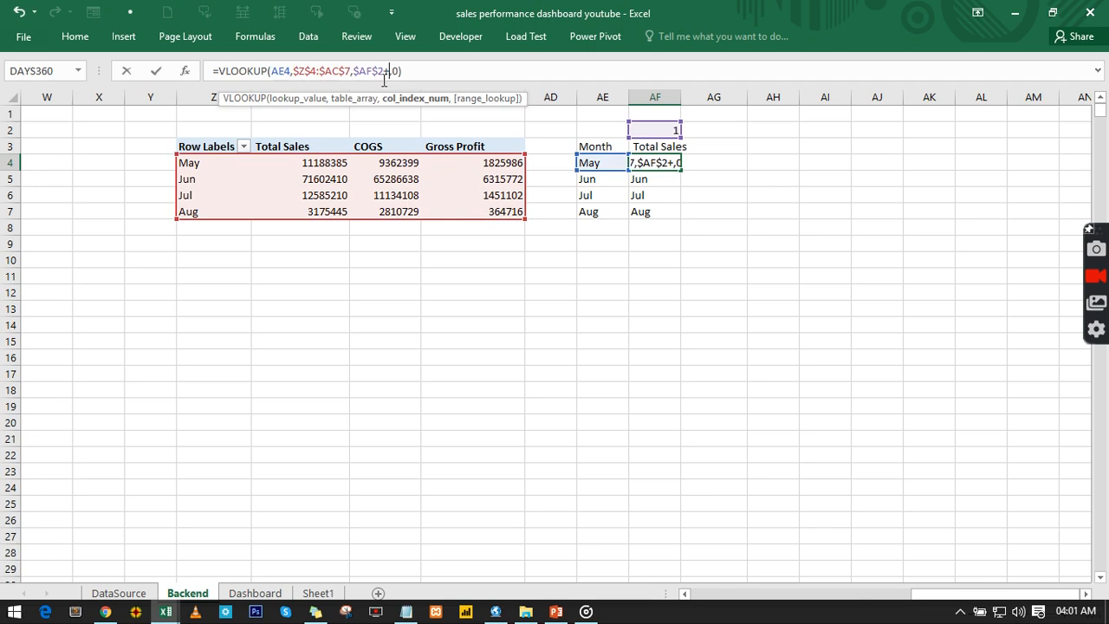
key("Return")
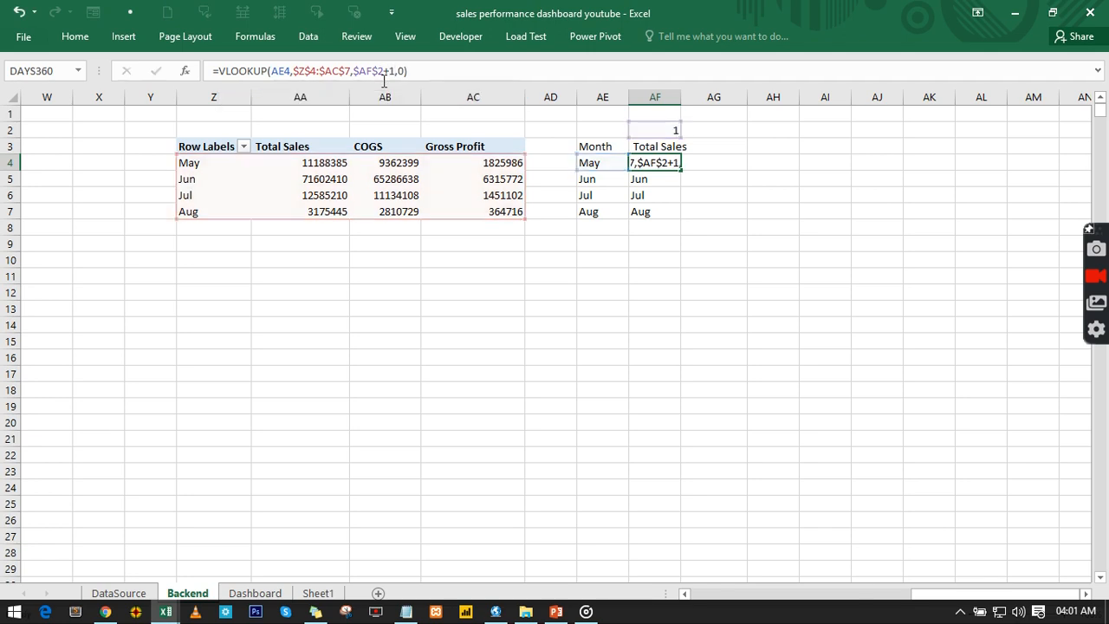
left_click(667, 163)
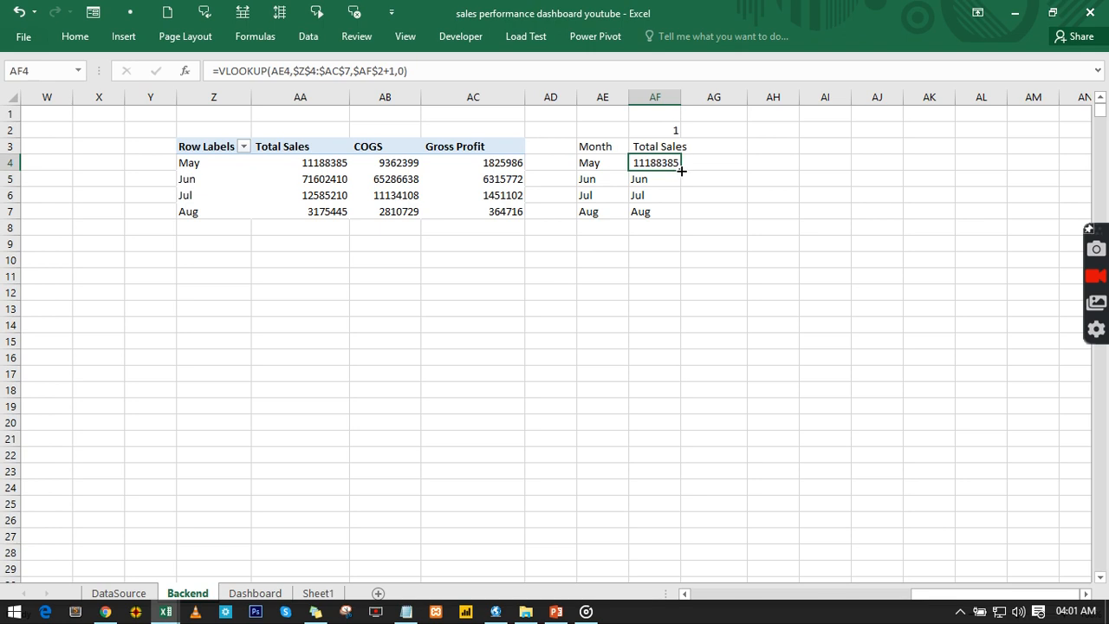
left_click_drag(681, 171, 673, 216)
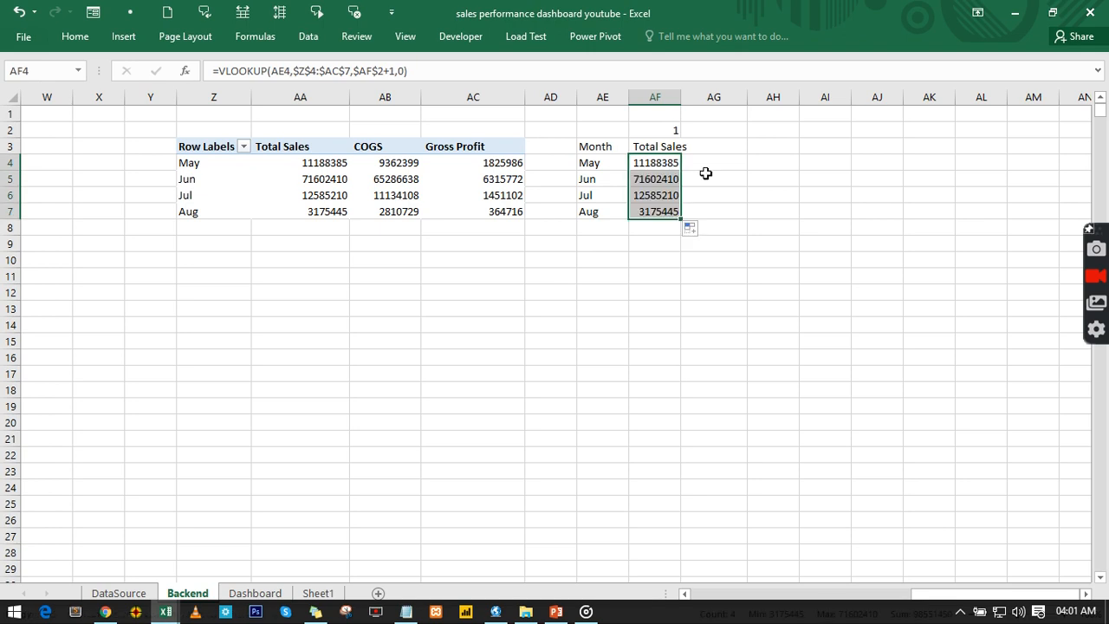
left_click(711, 178)
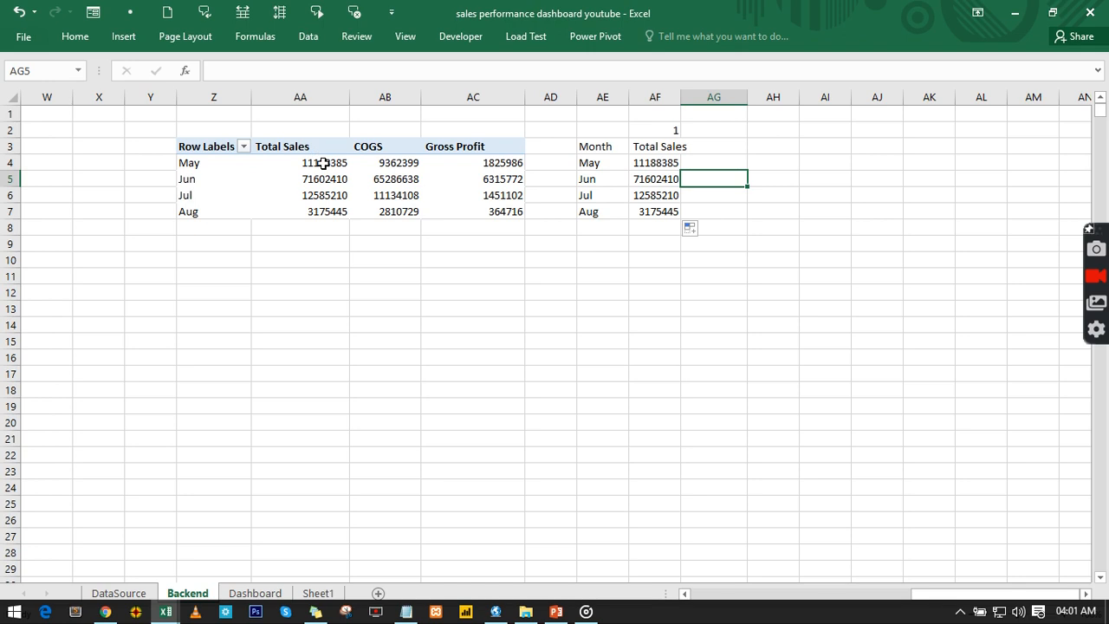
left_click(672, 163)
left_click(767, 218)
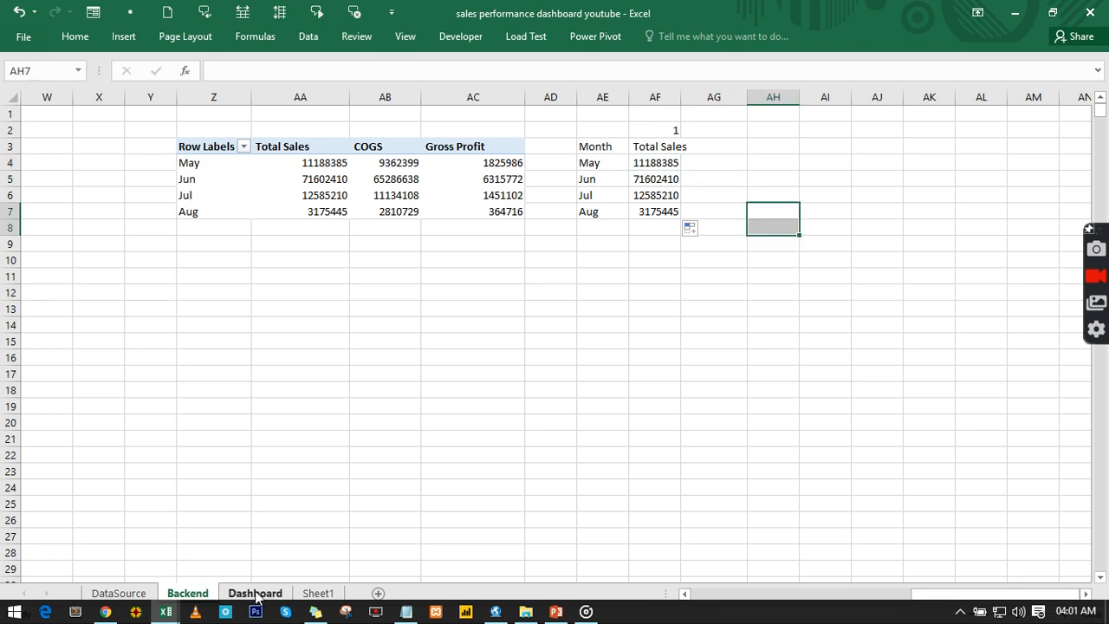
Step: Choose the COGS option on the Dashboard sheet and return to the Backend sheet to check the looked-up values
left_click(255, 593)
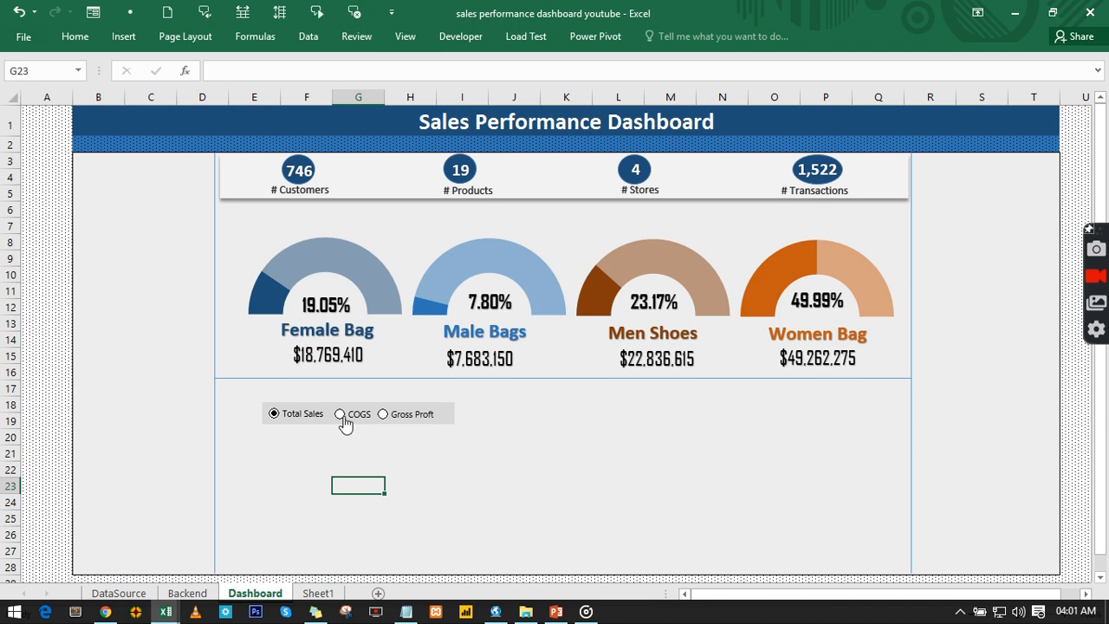
left_click(343, 418)
left_click(187, 592)
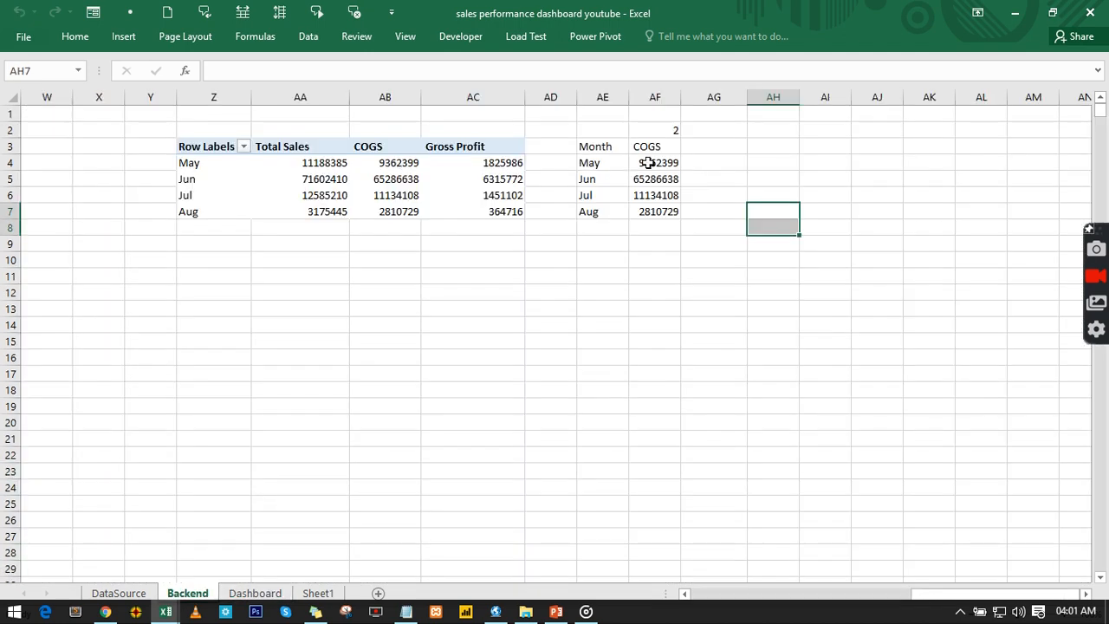
Step: Format cells AF4:AF7 as Currency with the $ symbol and 0 decimal places
left_click_drag(648, 163, 648, 211)
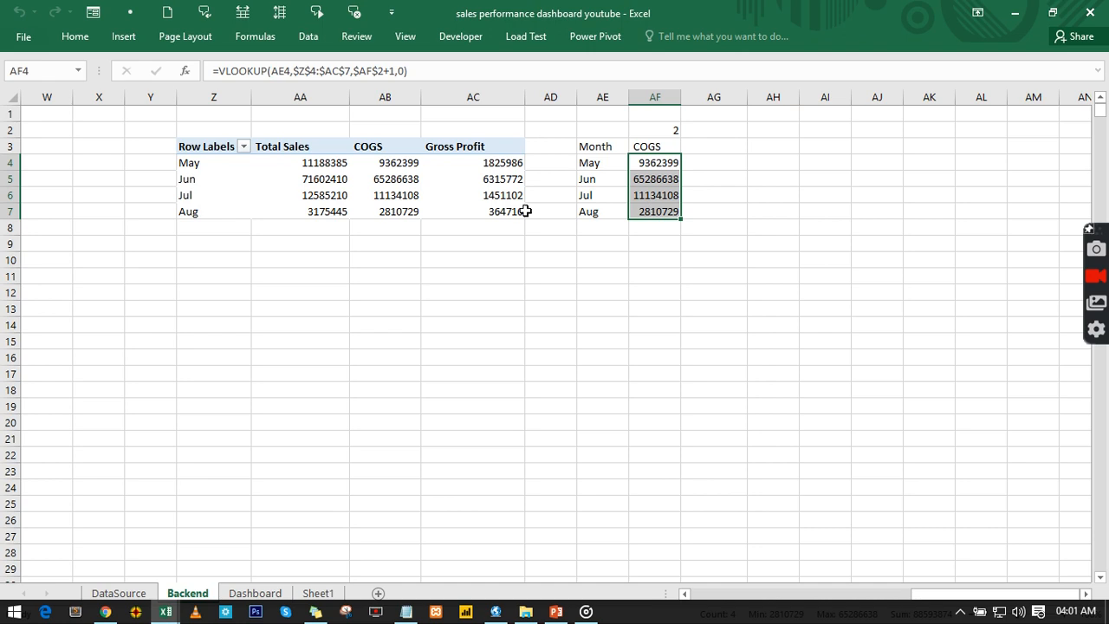
key("ctrl+1")
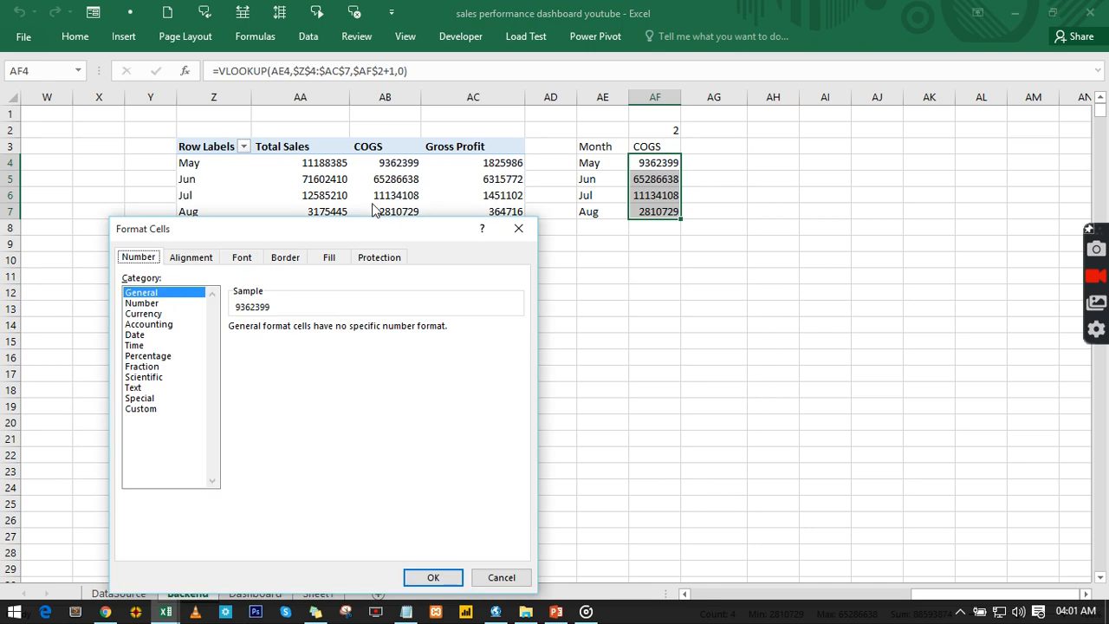
left_click(160, 314)
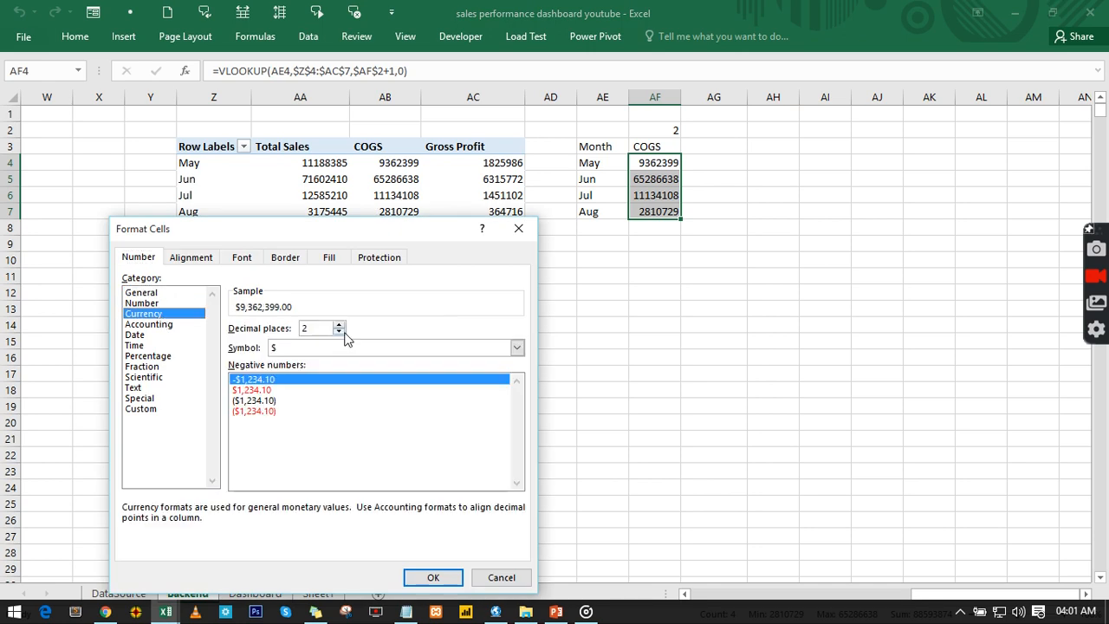
left_click(338, 332)
left_click(339, 332)
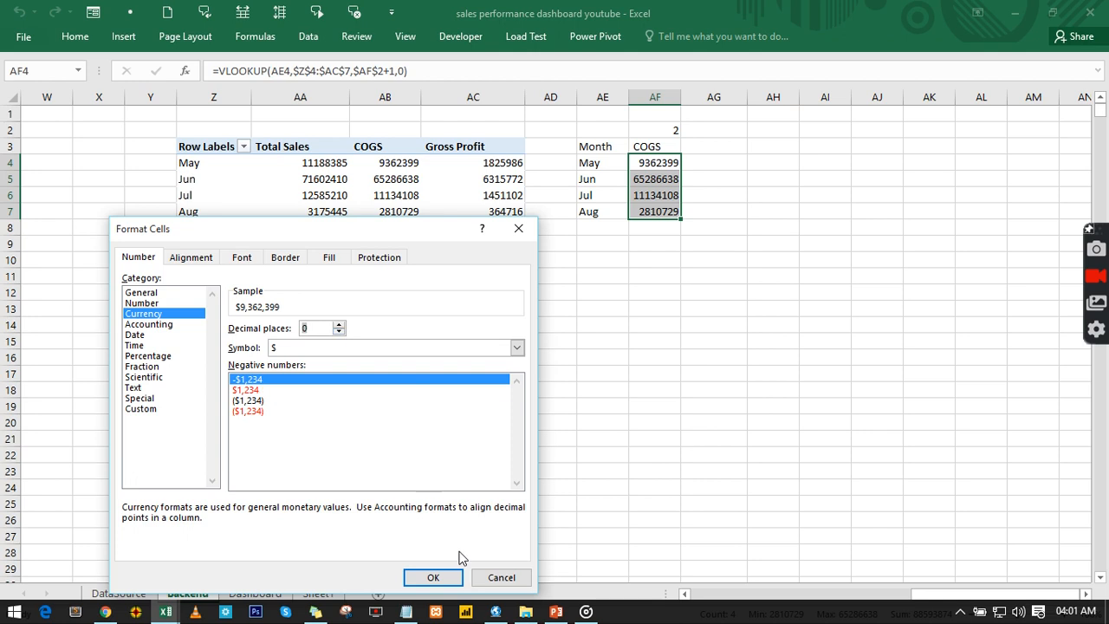
left_click(451, 579)
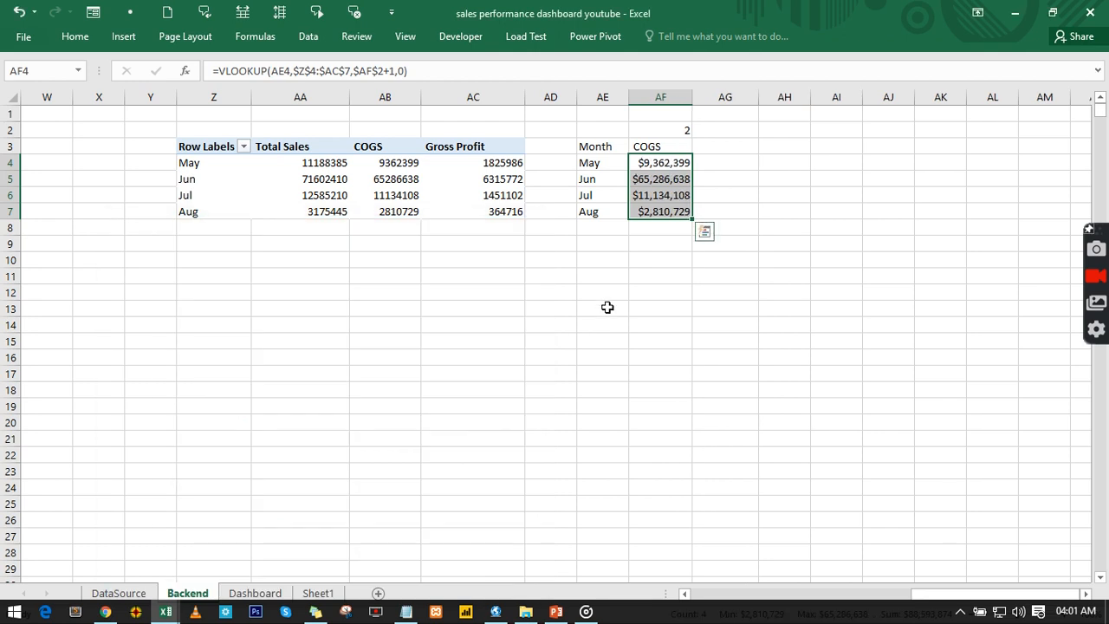
left_click(607, 309)
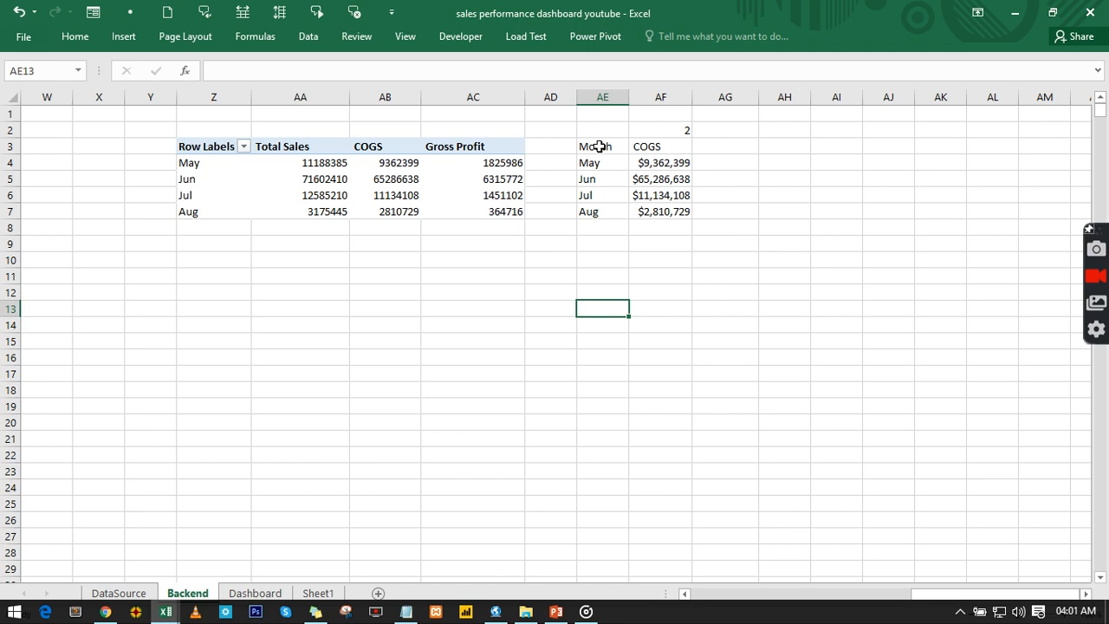
Step: Insert a 2-D clustered column chart from the month and measure data in AE3:AF7
left_click_drag(599, 147, 656, 213)
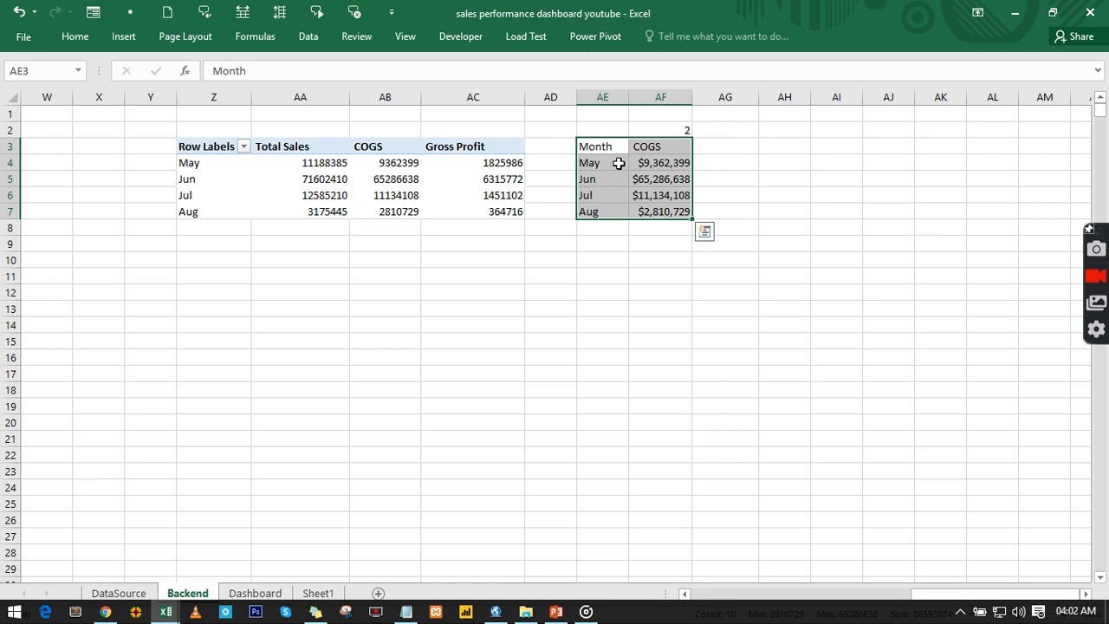
left_click(124, 36)
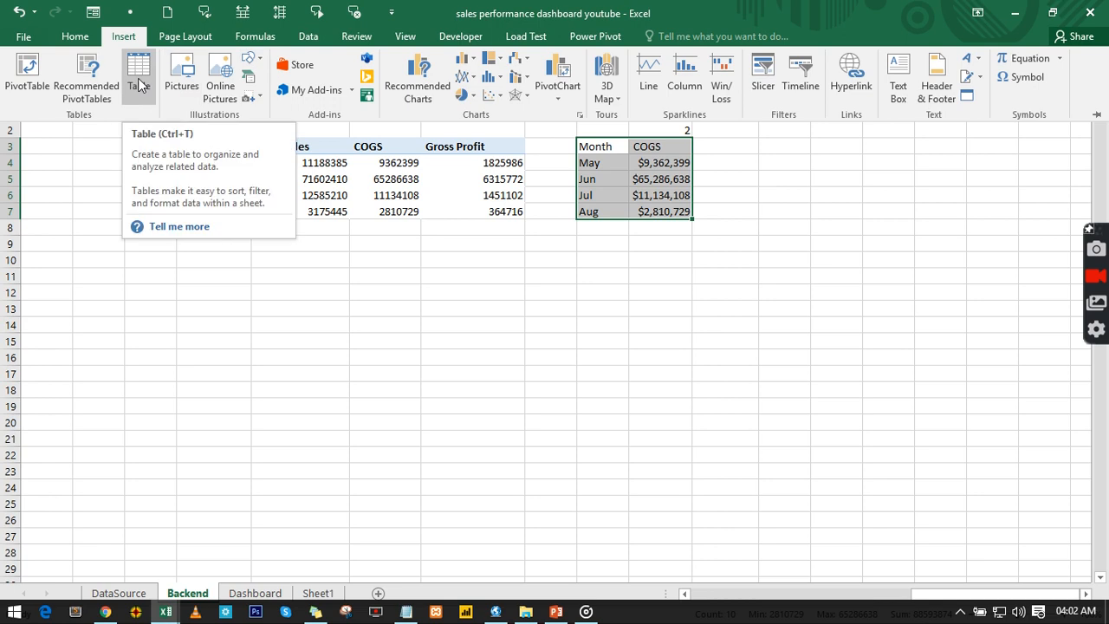
left_click(467, 59)
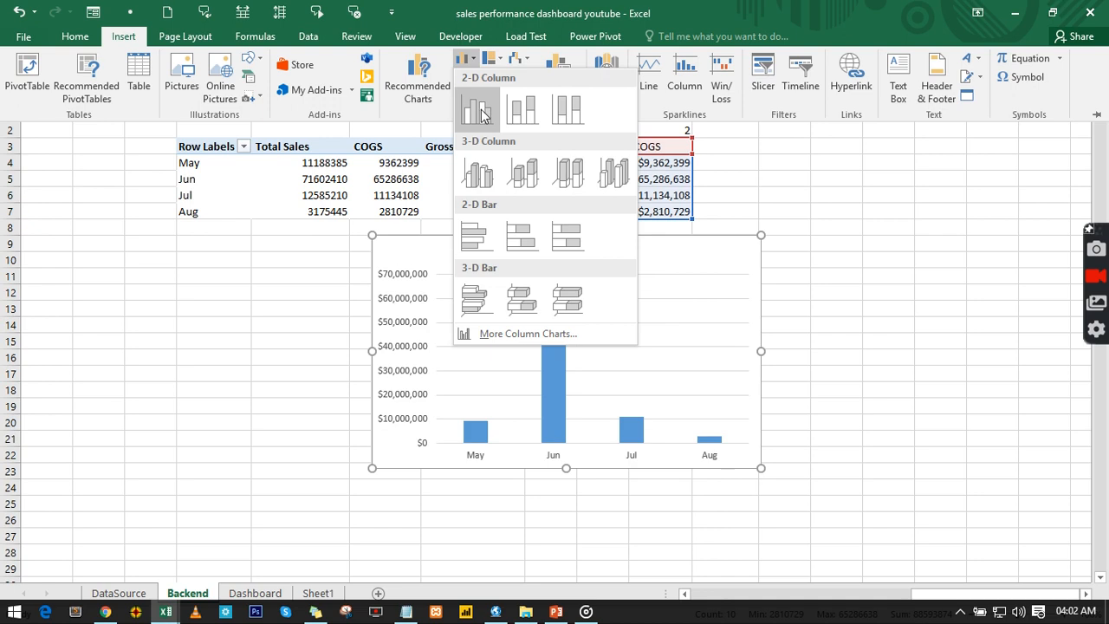
left_click(482, 109)
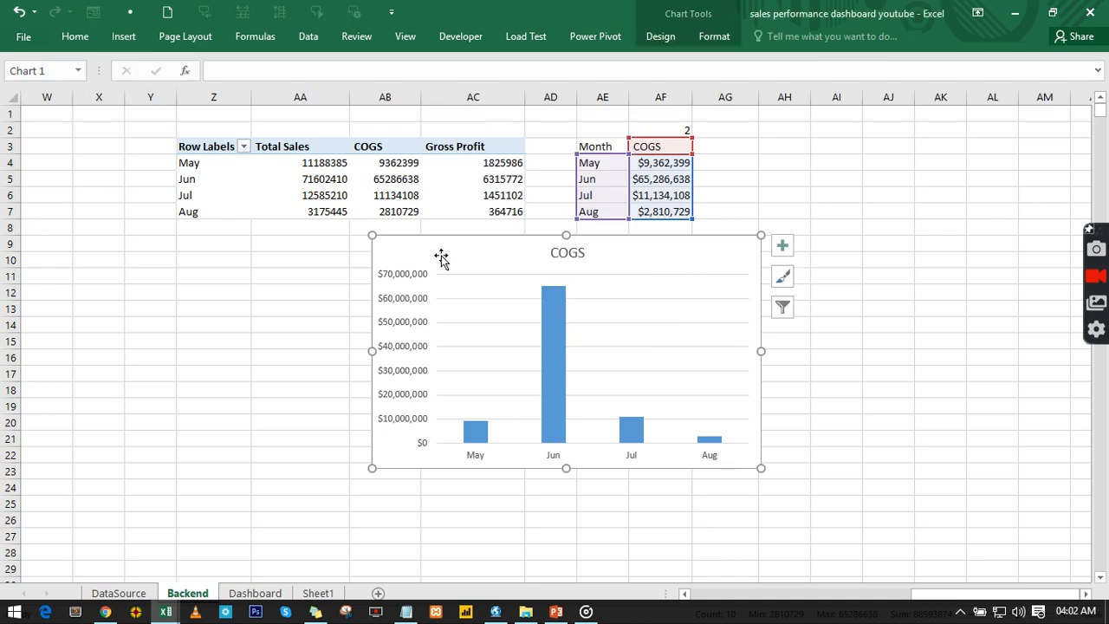
Step: Delete the vertical value axis and the horizontal gridlines from the column chart
left_click(422, 277)
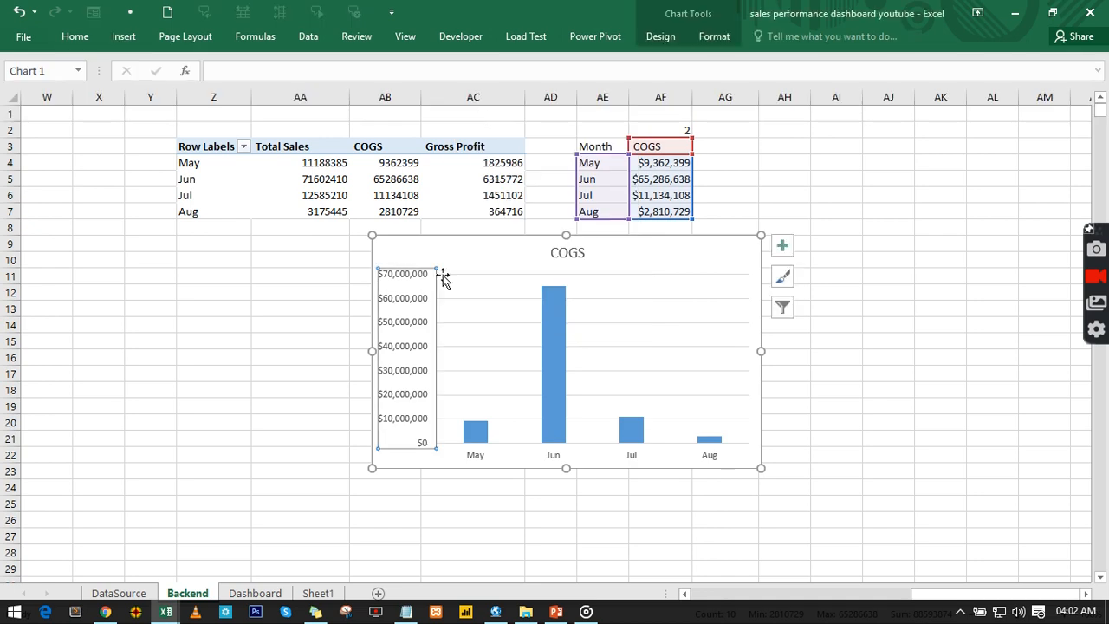
key("Delete")
left_click(462, 299)
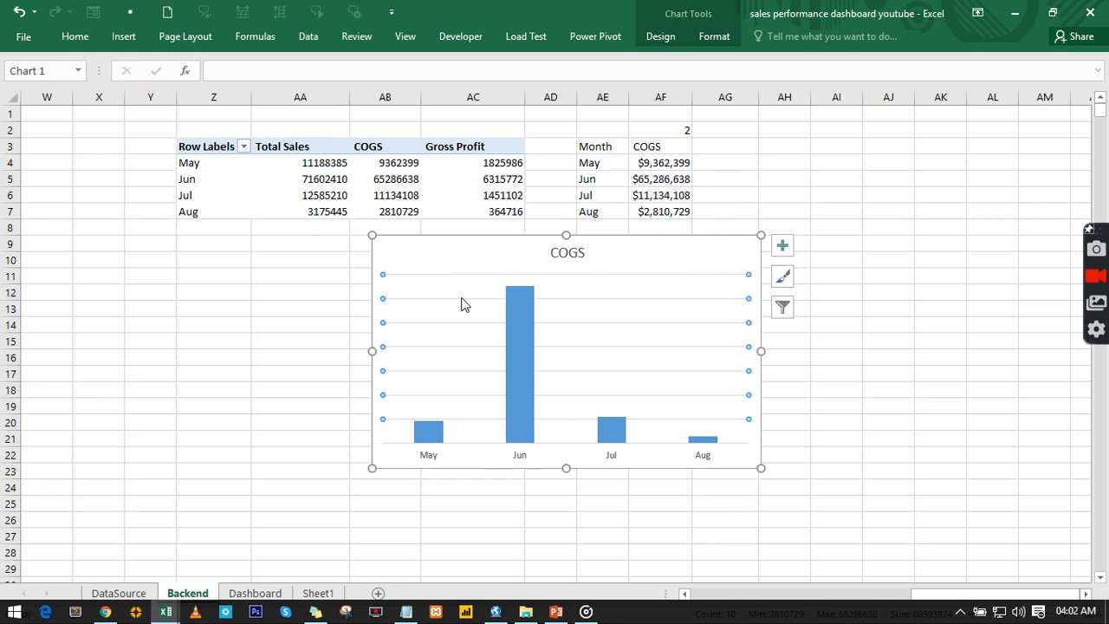
key("Delete")
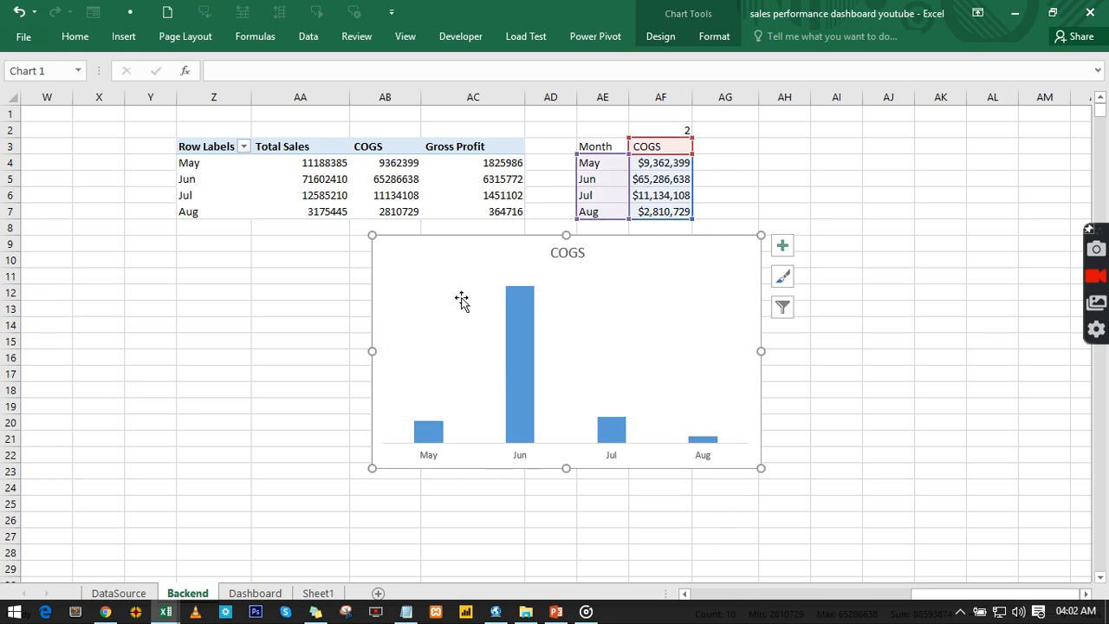
Step: Add Outside End data labels to the column chart and reduce the chart's height and width
left_click(787, 250)
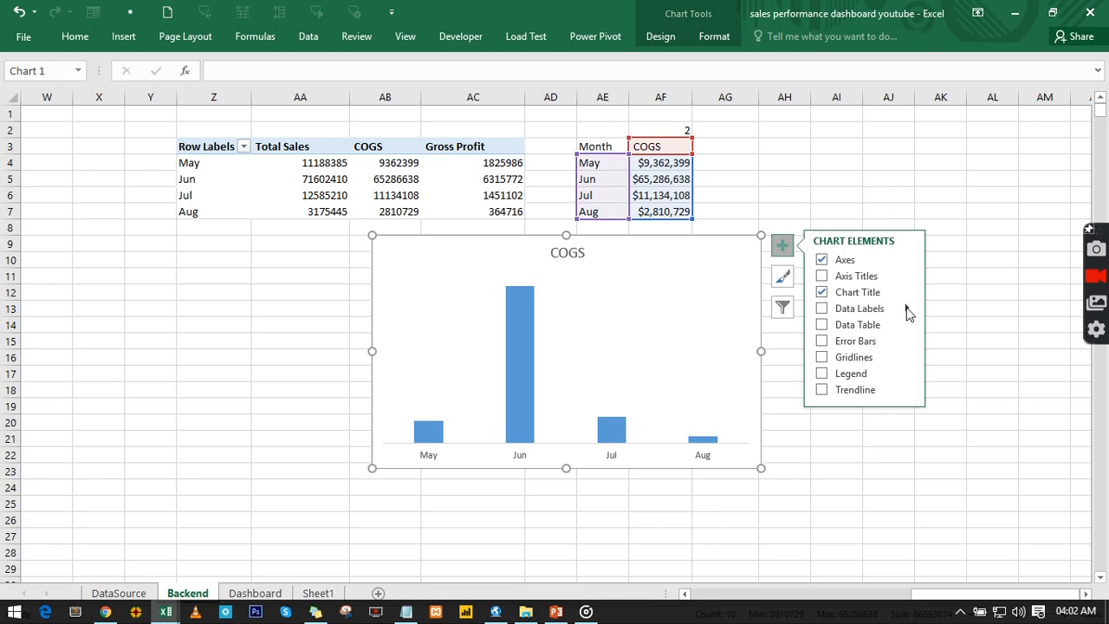
mouse_move(908, 310)
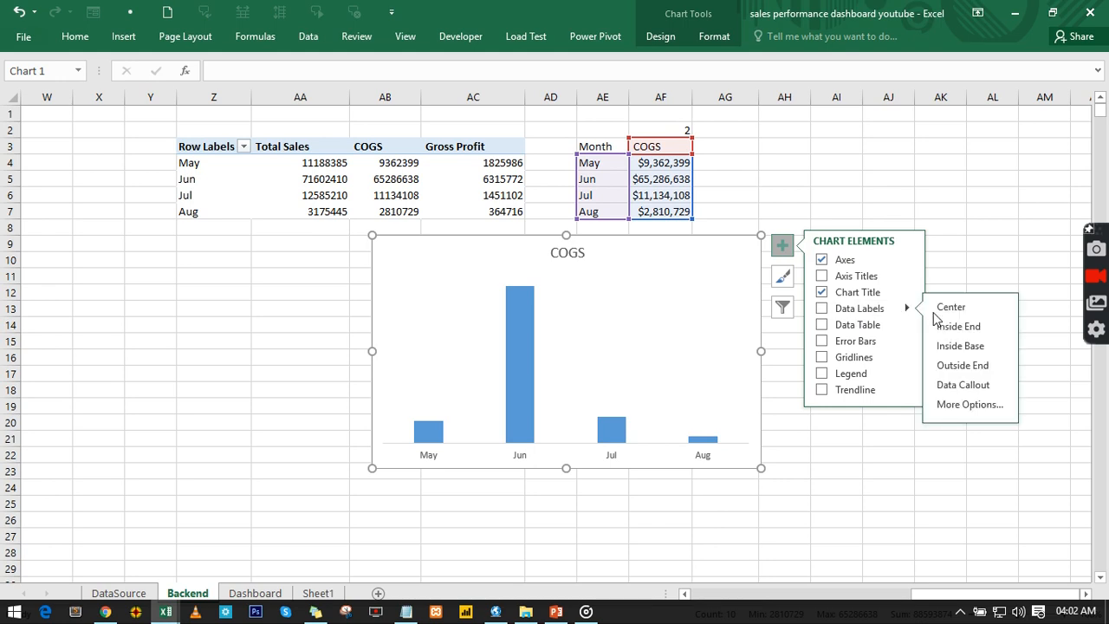
left_click(959, 369)
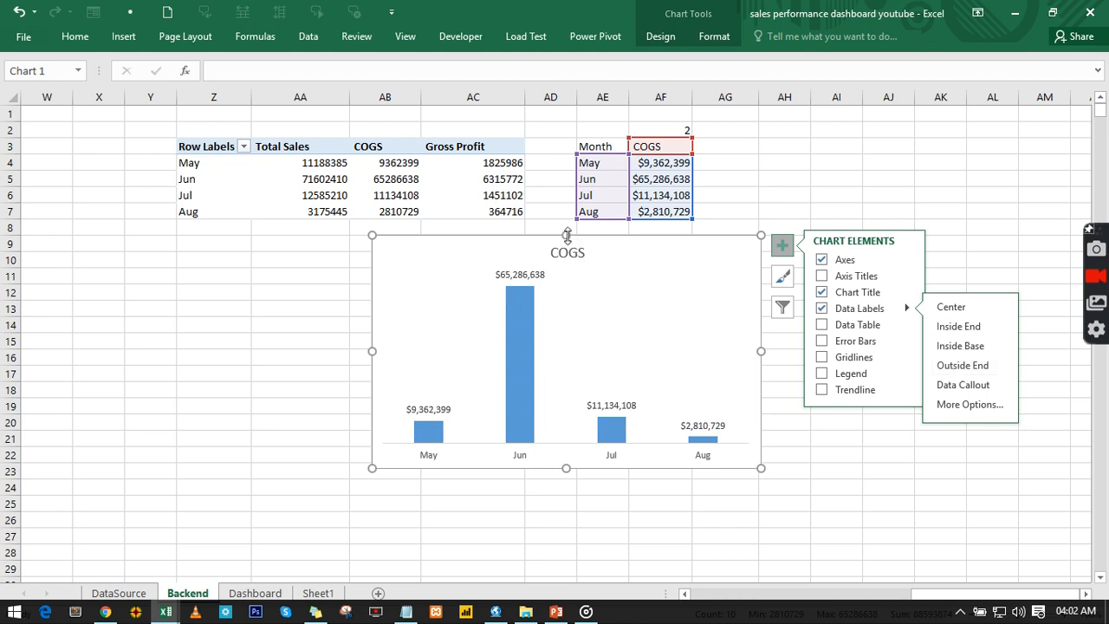
left_click_drag(567, 236, 567, 292)
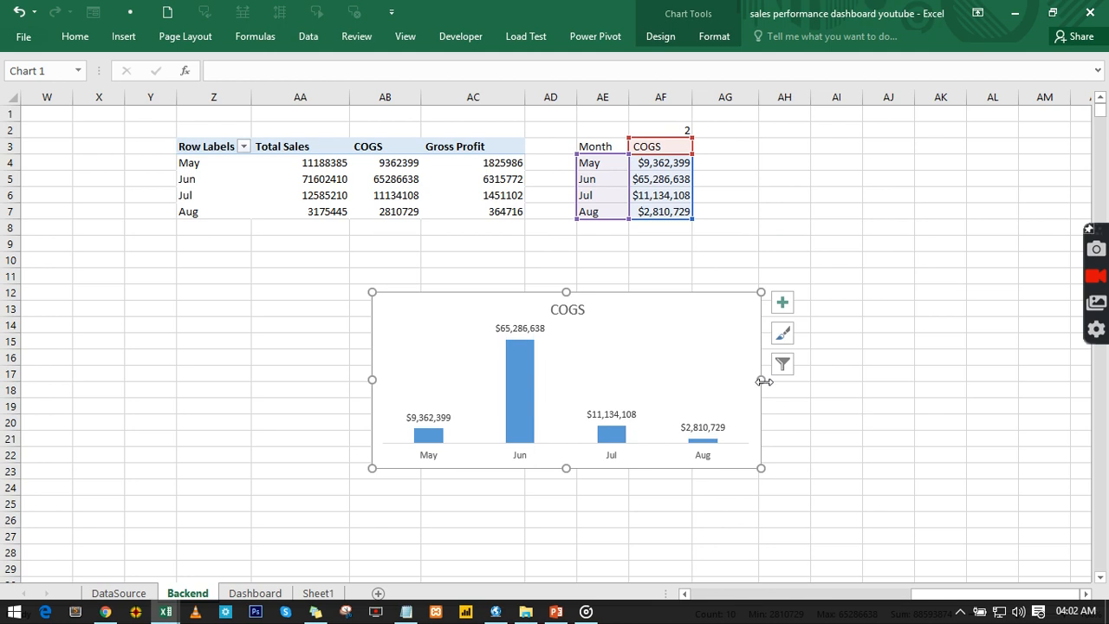
left_click_drag(763, 381, 714, 380)
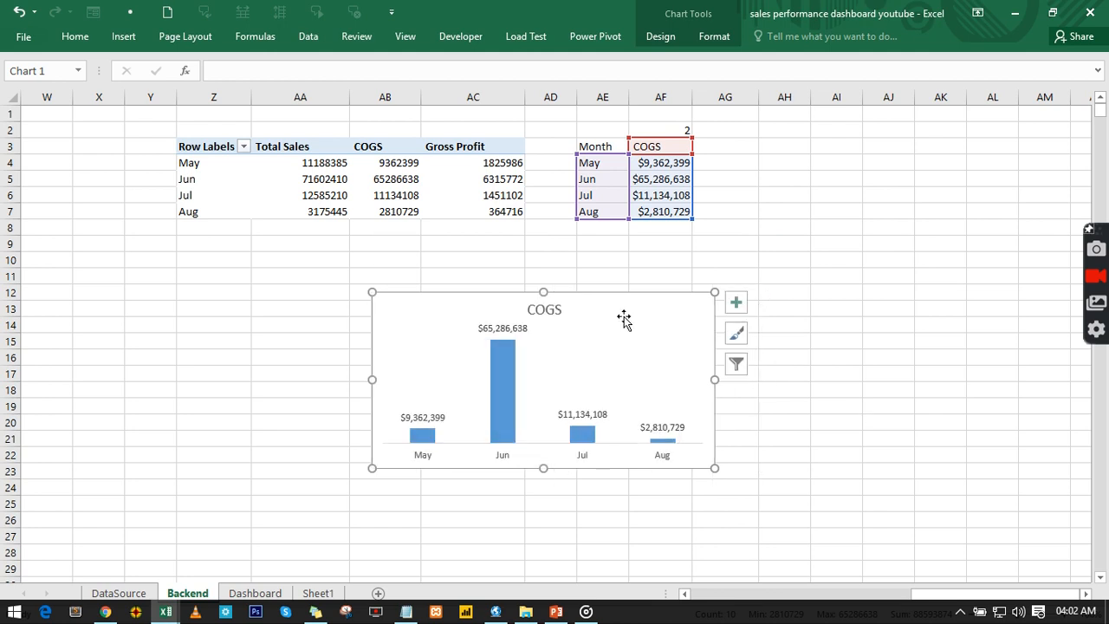
Step: Cut the column chart from the Backend sheet and paste it on the Dashboard sheet, beside the option buttons below the gauges
key("Delete")
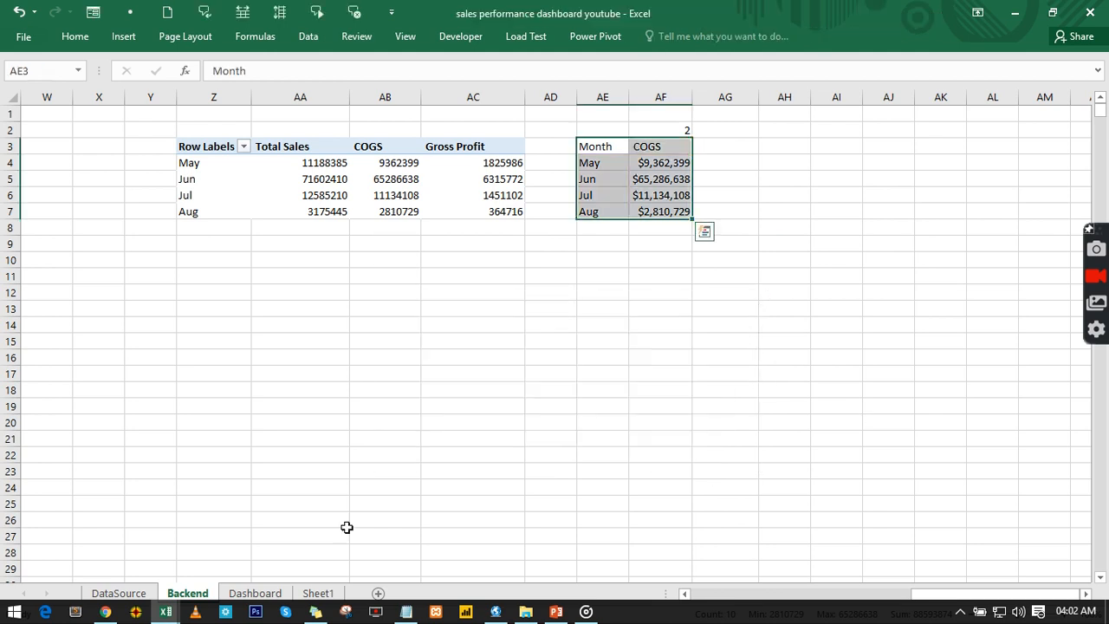
left_click(255, 594)
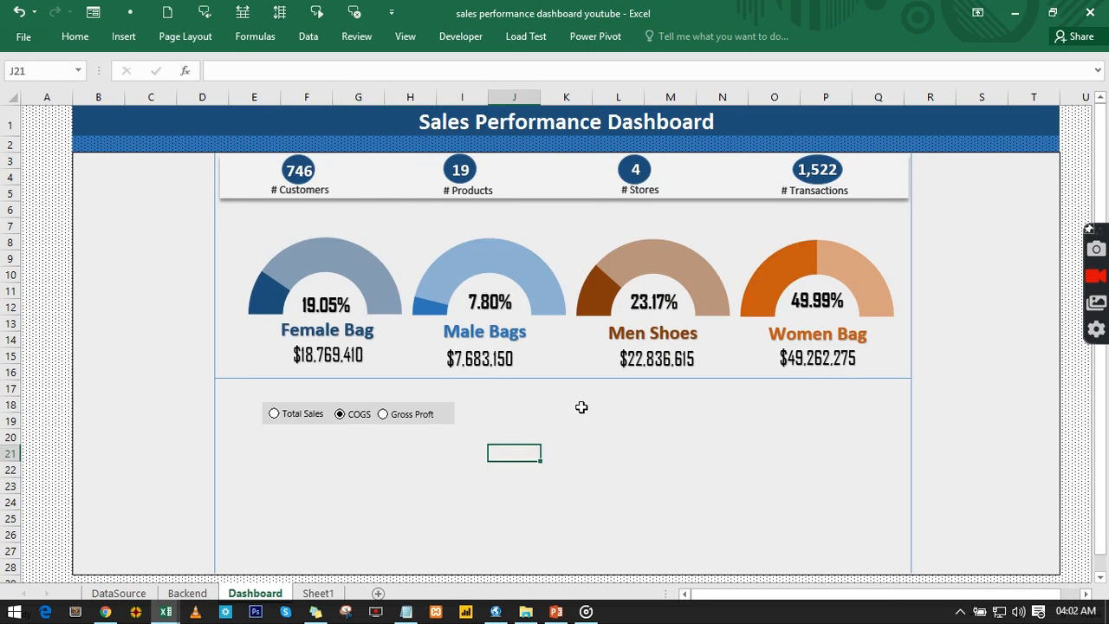
key("ctrl+v")
left_click_drag(605, 413, 623, 390)
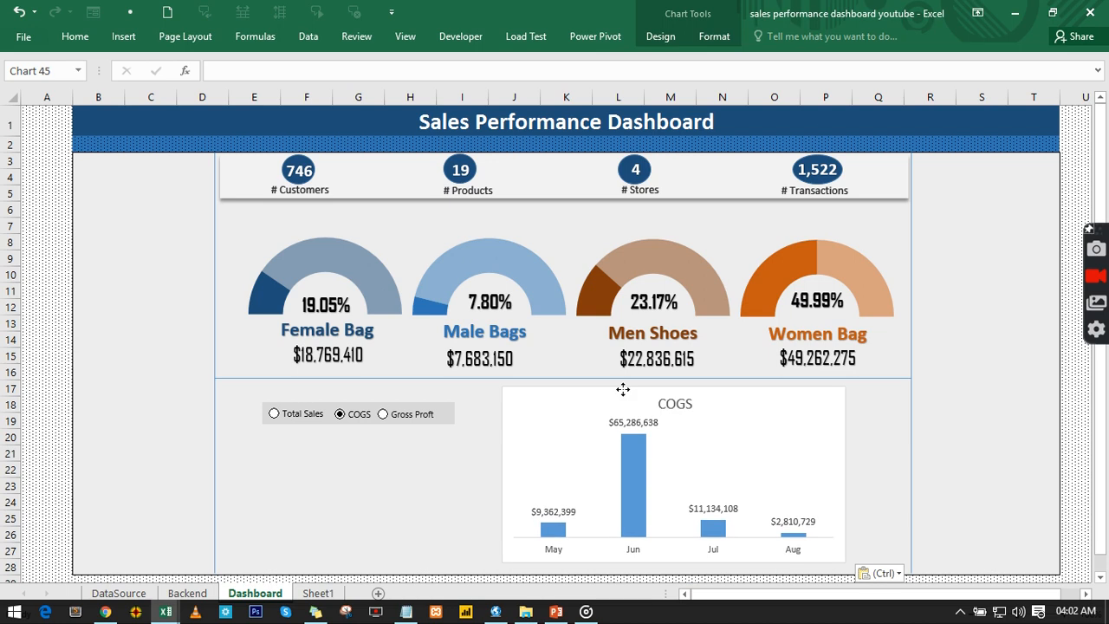
Step: Shorten the pasted chart from its upper edge to leave space above it, and choose the Total Sales option
left_click(623, 390)
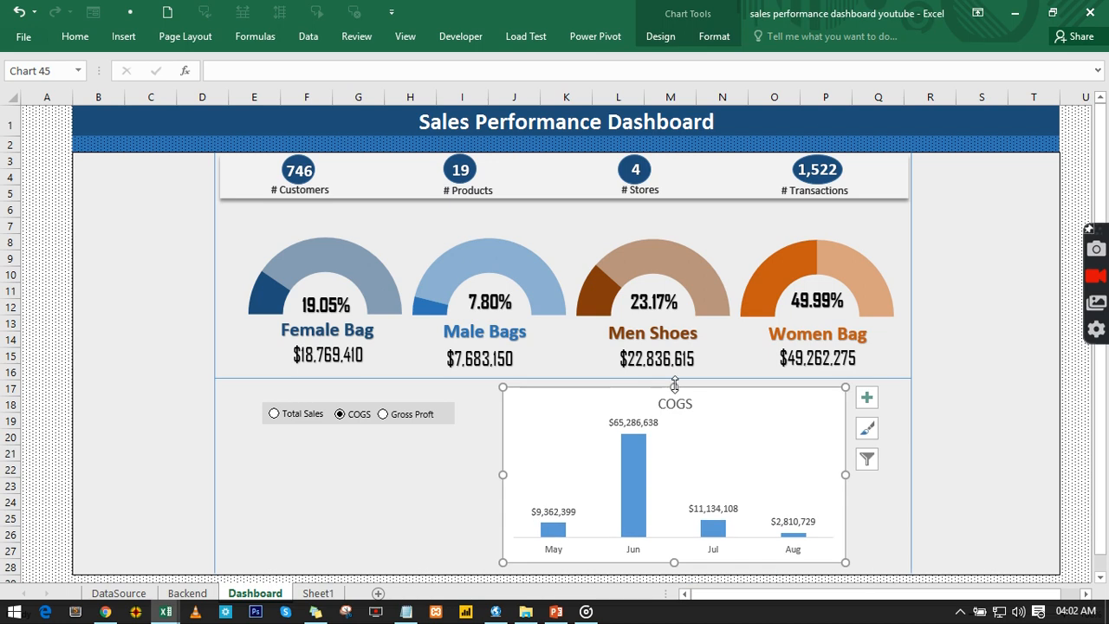
left_click(675, 403)
left_click_drag(675, 403, 675, 418)
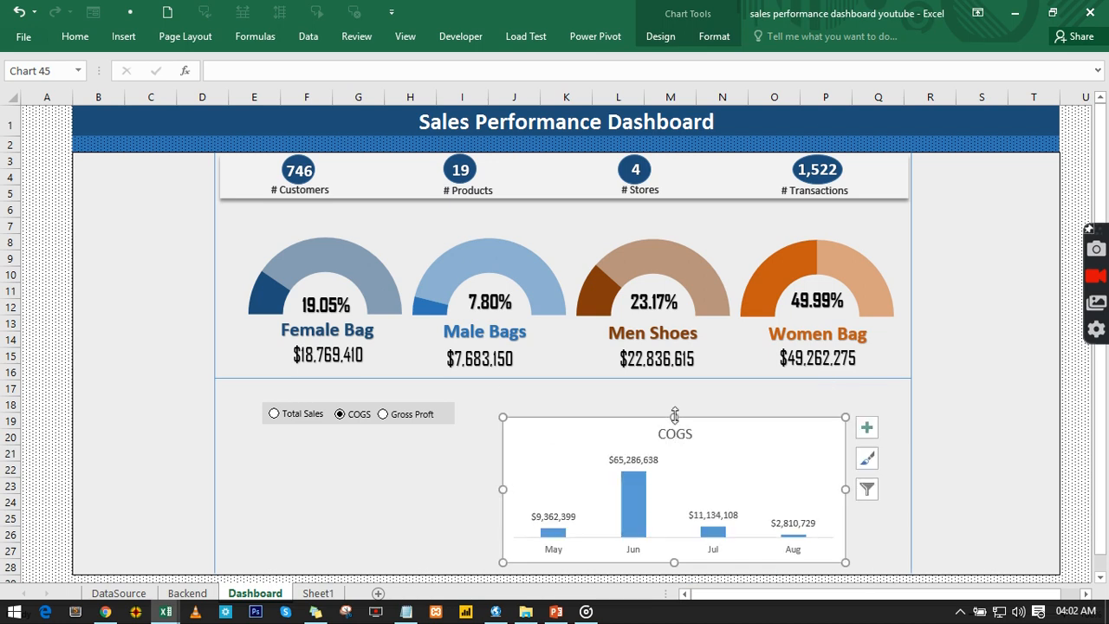
left_click(295, 417)
Step: Group the Total Sales, COGS and Gross Profit option buttons, try moving the group above the chart, and undo the move
right_click(295, 418)
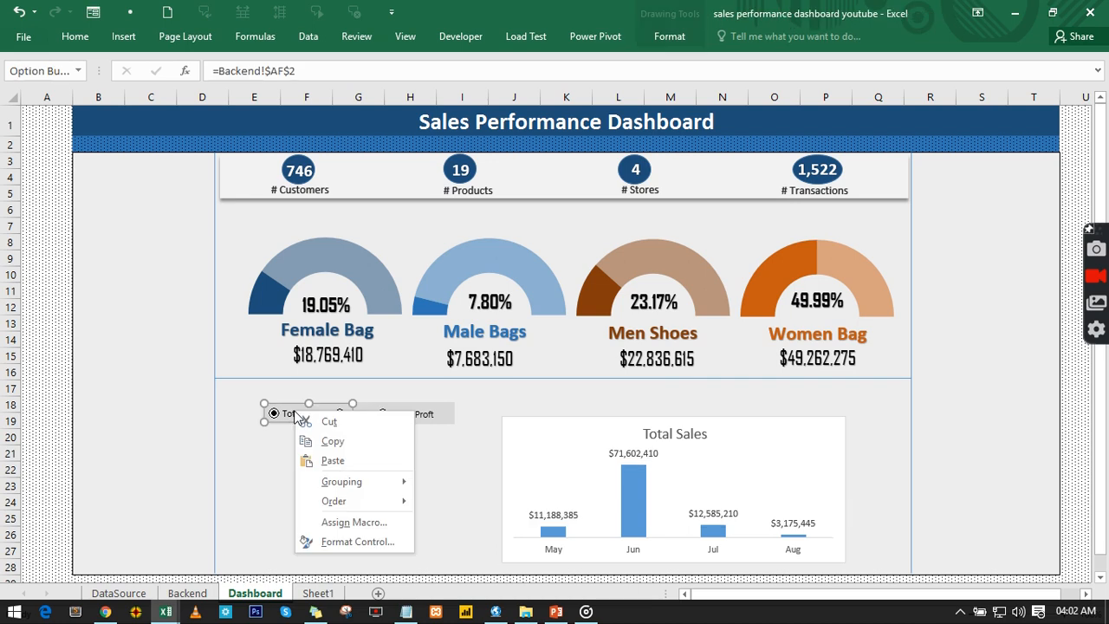
key("Escape")
left_click(369, 422, "ctrl")
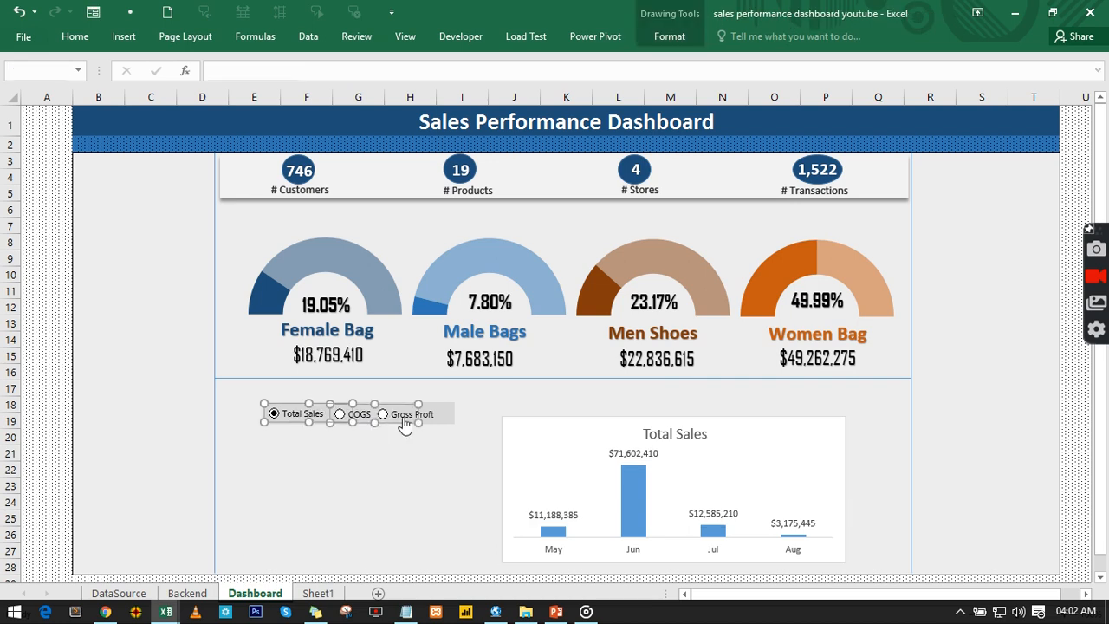
left_click(429, 416, "ctrl")
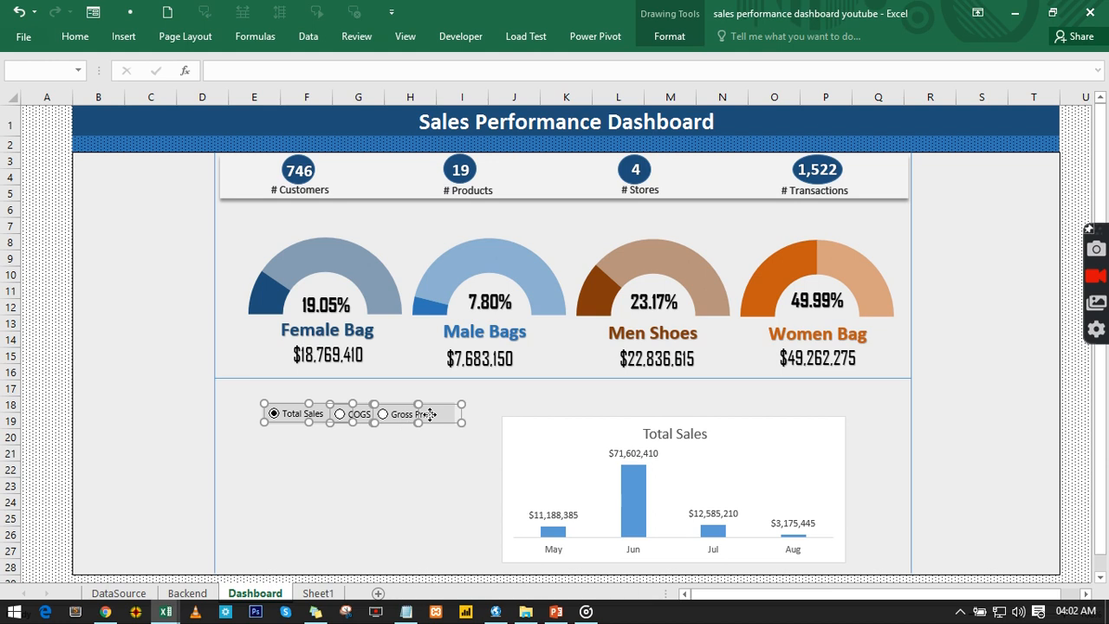
right_click(430, 414)
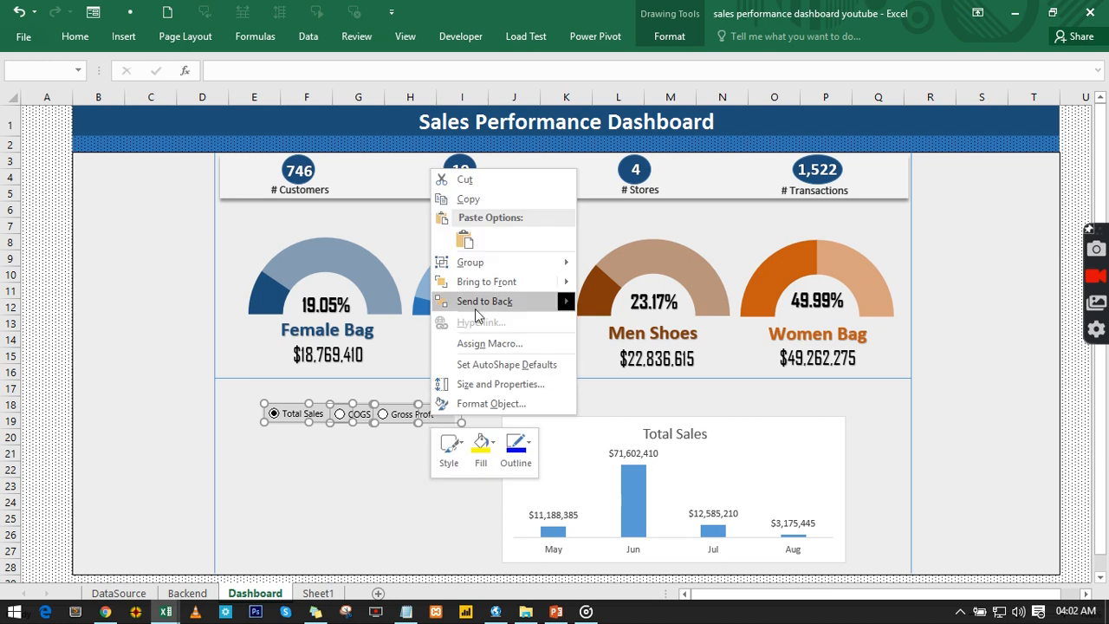
mouse_move(570, 272)
left_click(614, 263)
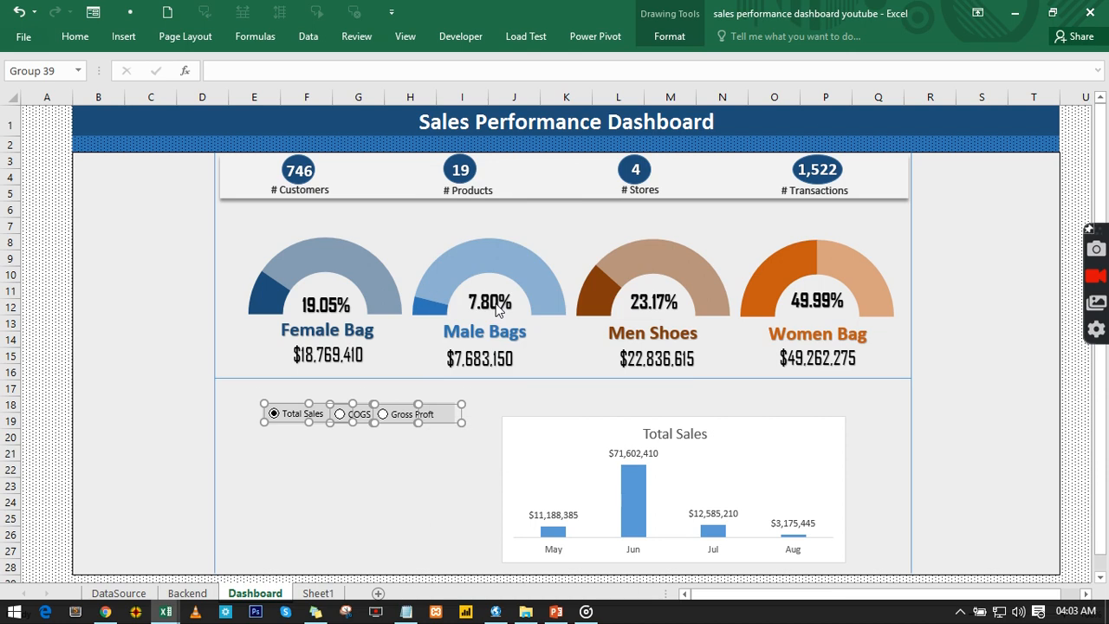
left_click_drag(387, 399, 605, 395)
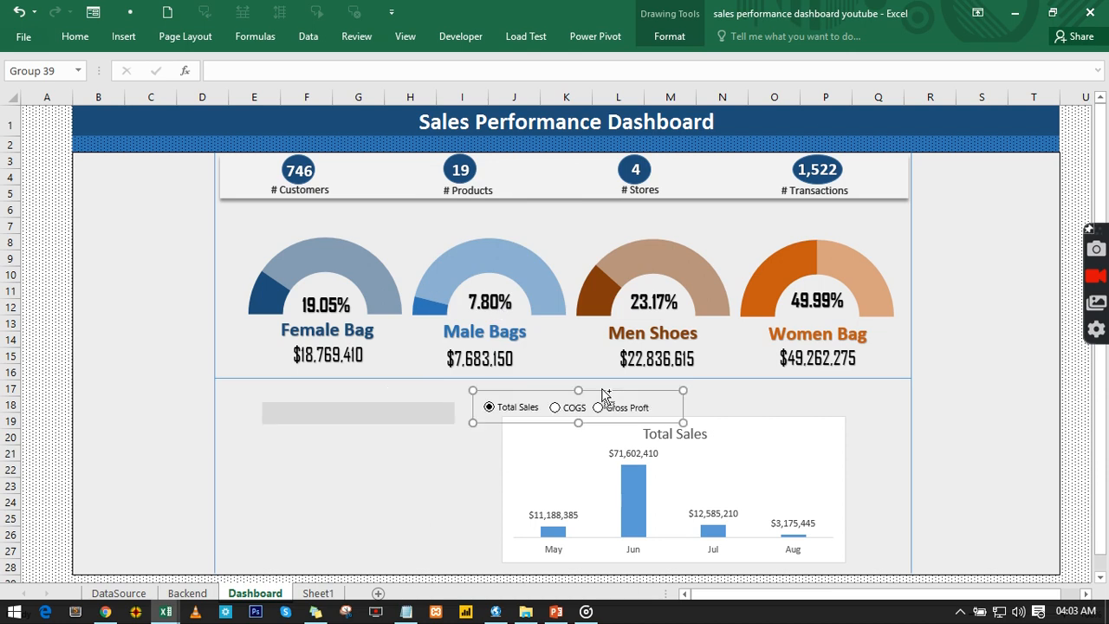
key("ctrl+z")
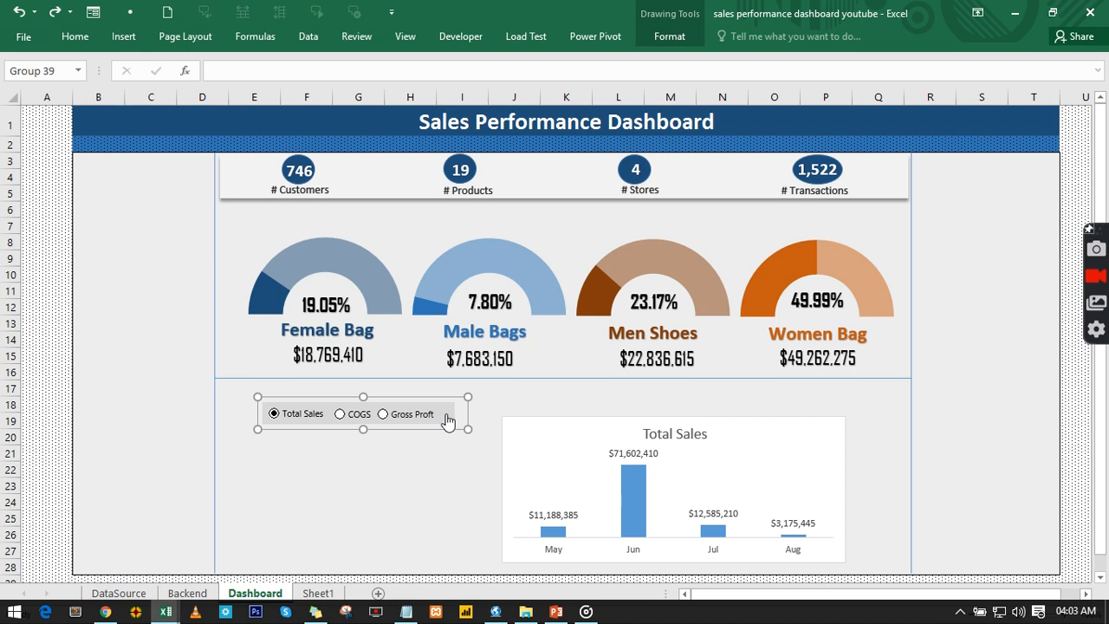
Step: Ungroup the three option buttons on the Dashboard sheet
left_click(448, 421)
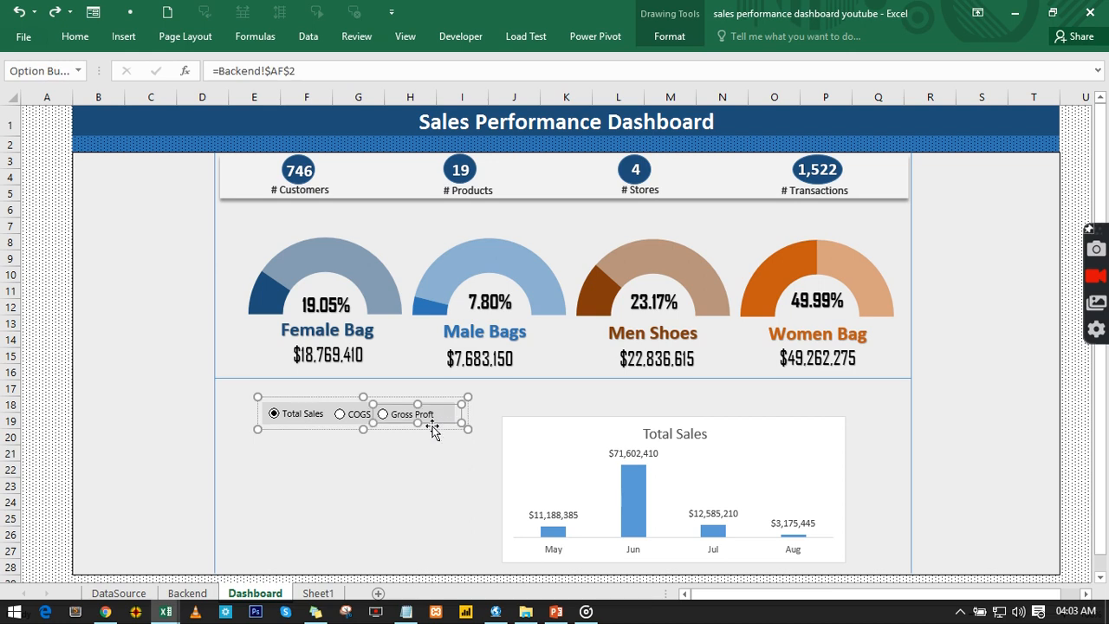
left_click(319, 422, "ctrl")
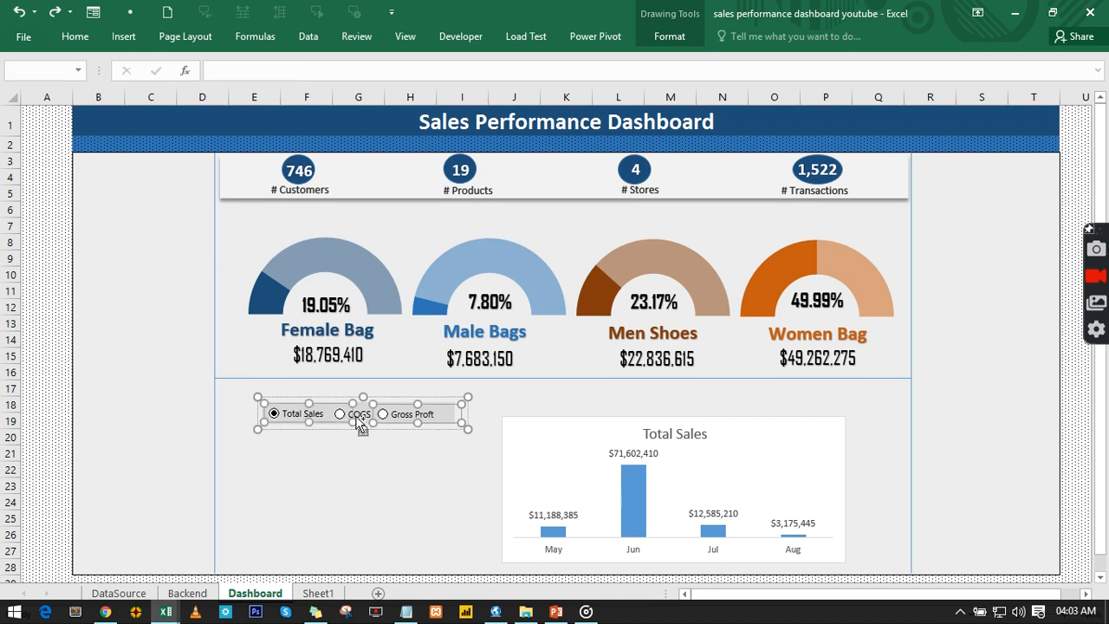
left_click(361, 415, "ctrl")
right_click(361, 414)
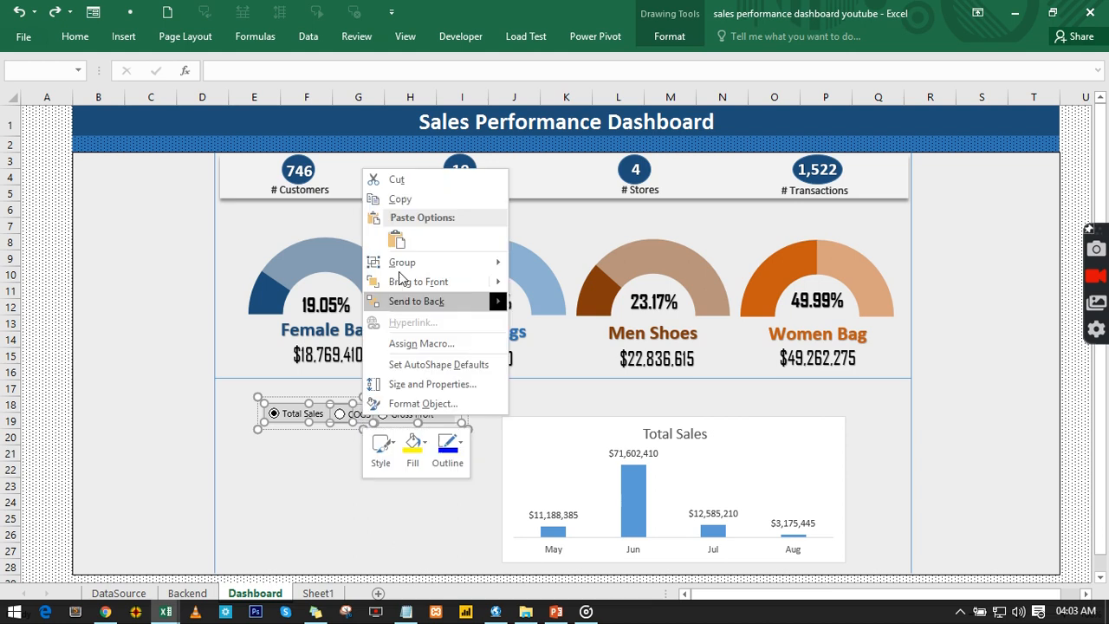
mouse_move(400, 263)
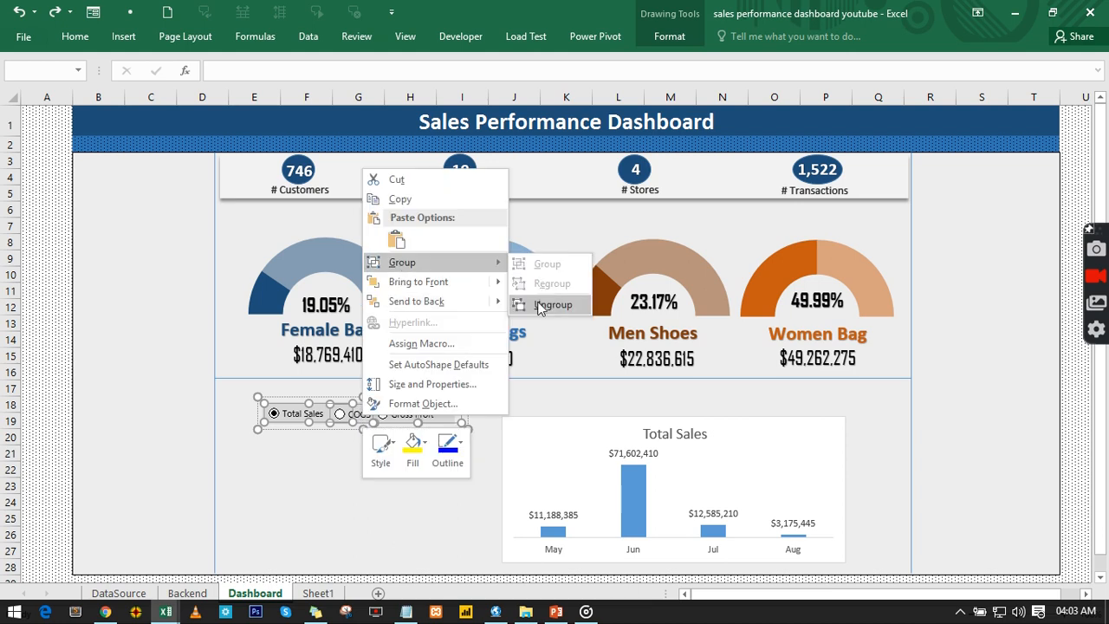
left_click(540, 306)
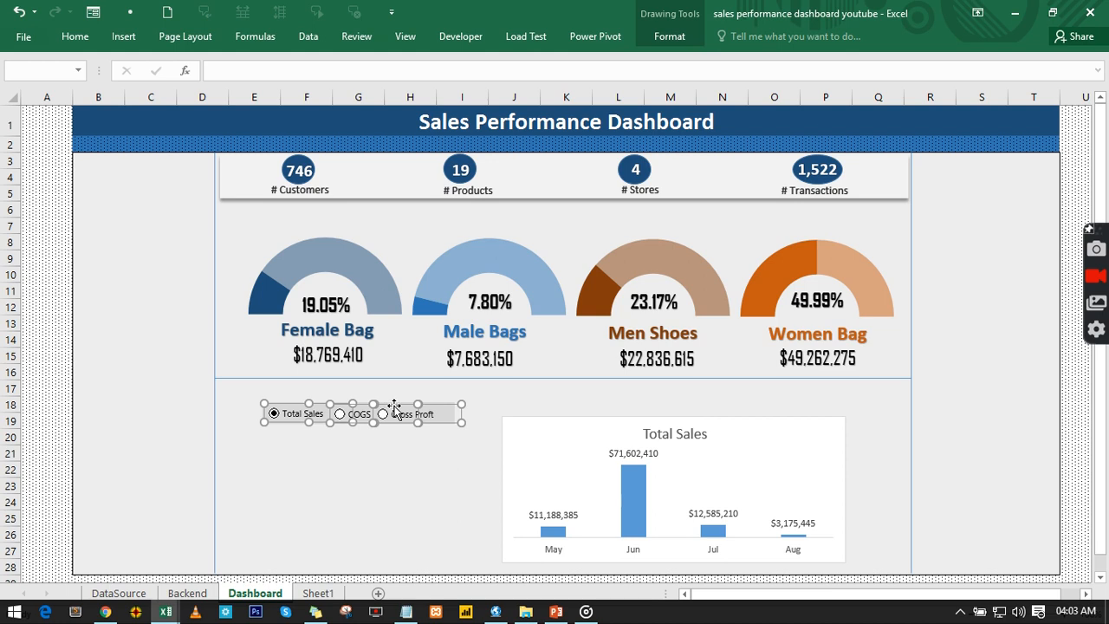
Step: Narrow the Gross Profit option button's frame so it fits within the grey background rectangle
left_click(448, 417, "ctrl")
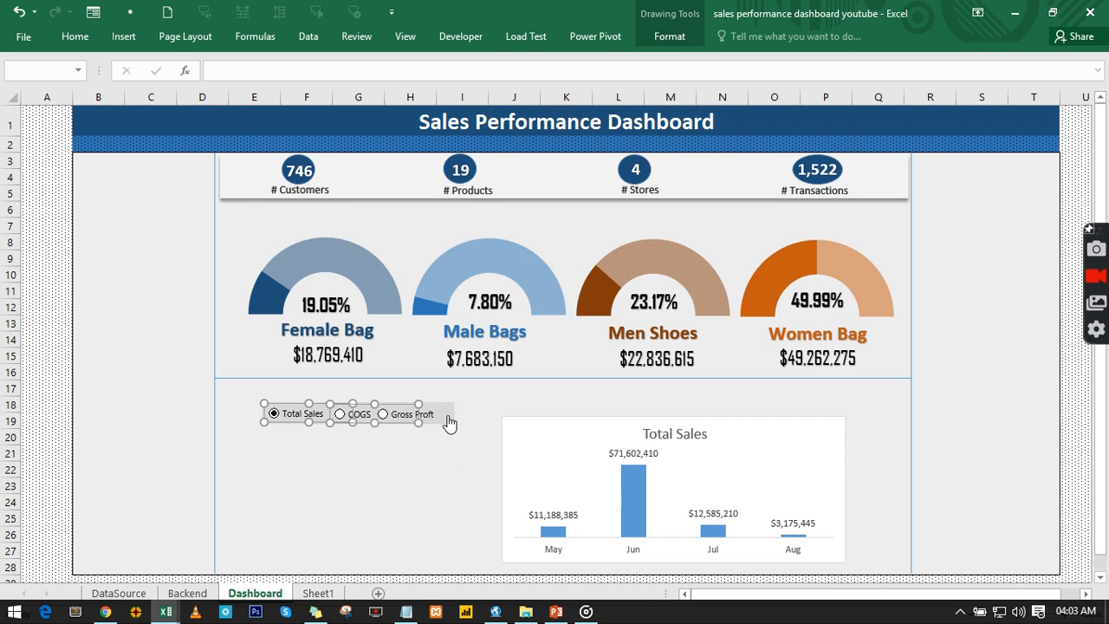
key("Escape")
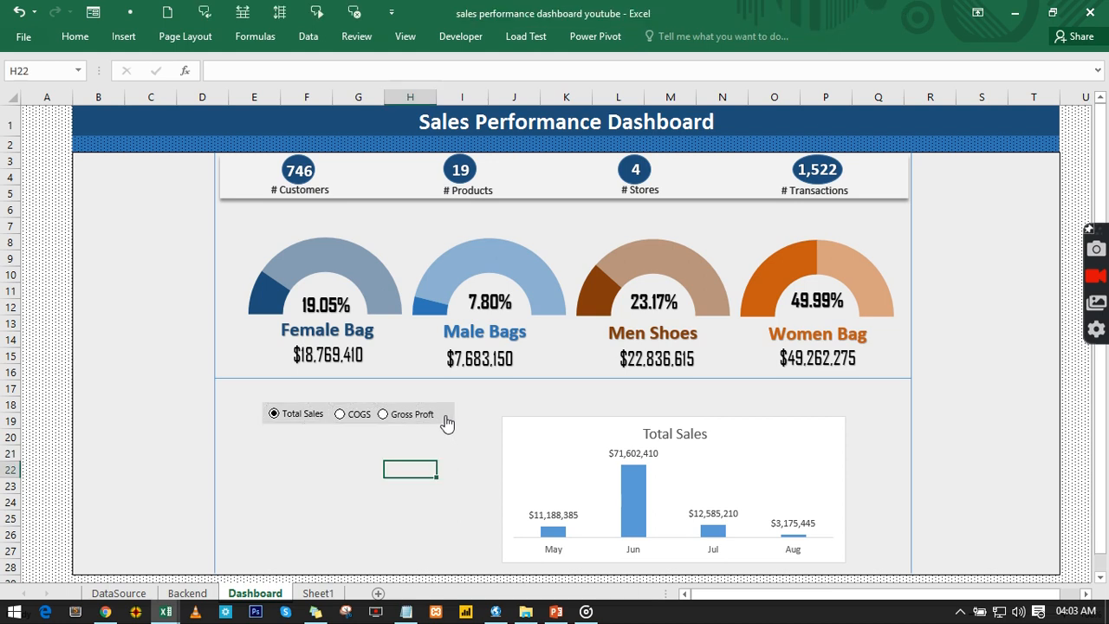
right_click(447, 422)
key("Escape")
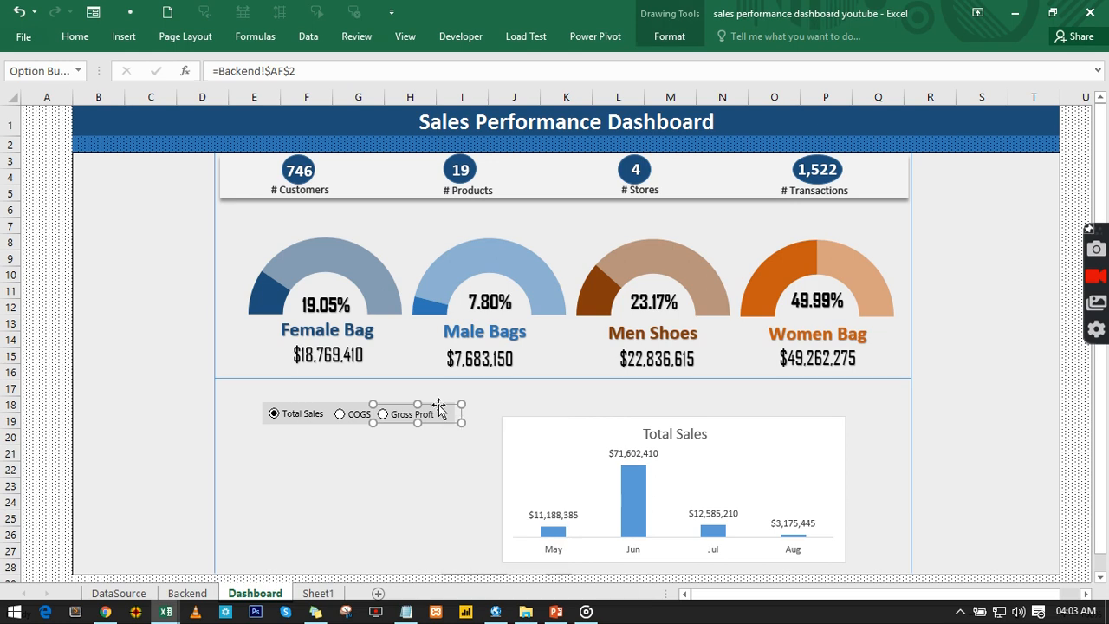
left_click_drag(461, 423, 444, 422)
Step: Group the grey background rectangle with the Total Sales, COGS and Gross Profit option buttons
left_click(448, 418)
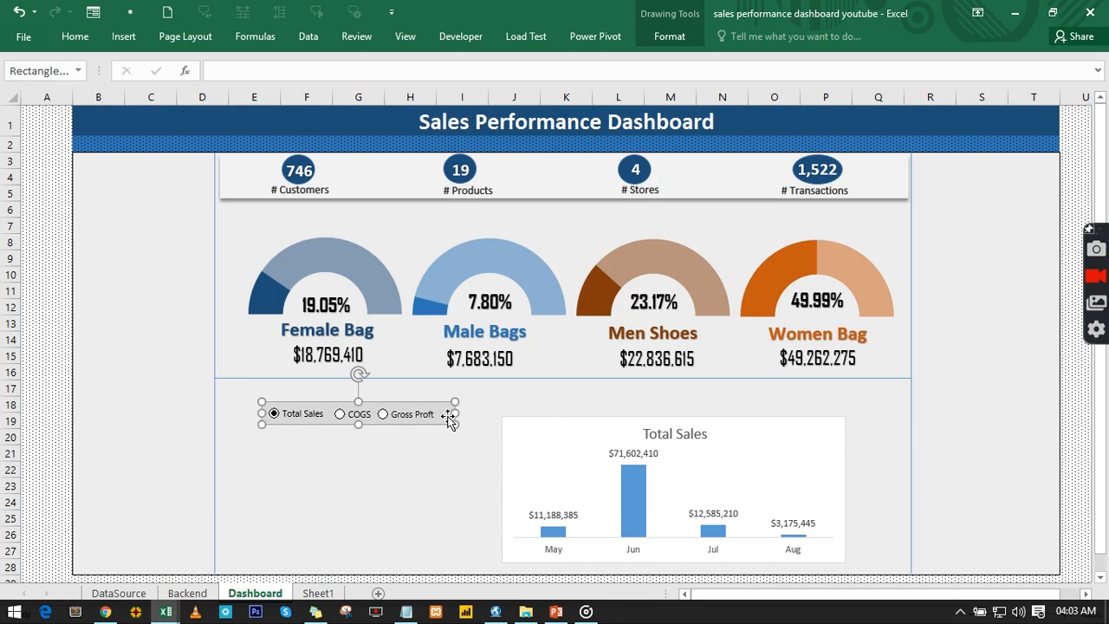
left_click(423, 418, "ctrl")
left_click(364, 417, "ctrl")
left_click(319, 418, "ctrl")
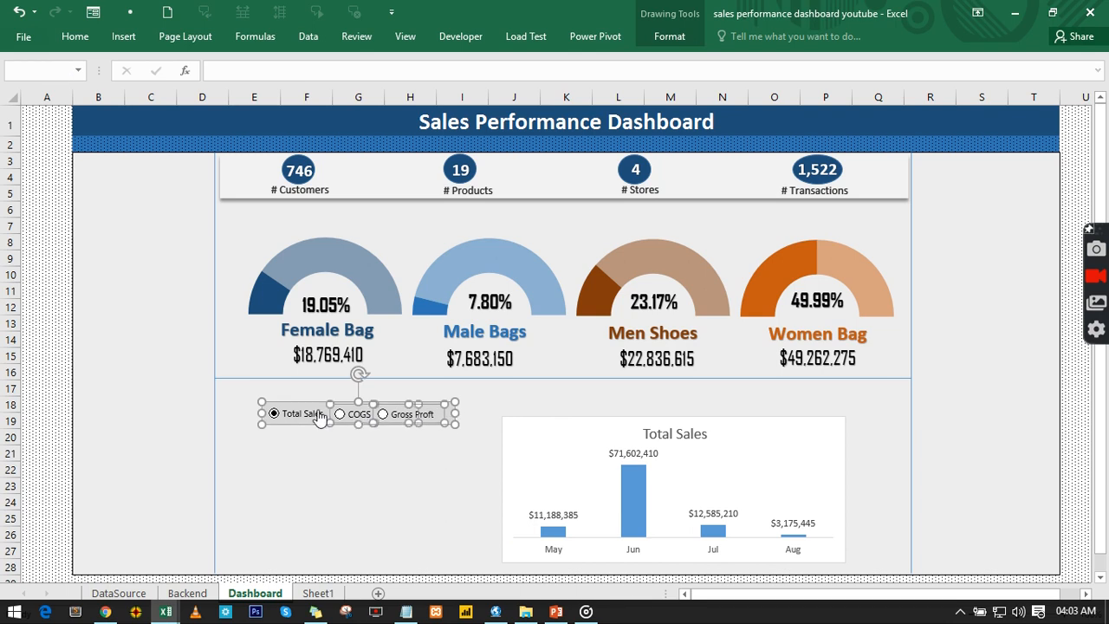
left_click(309, 411, "ctrl")
right_click(310, 413)
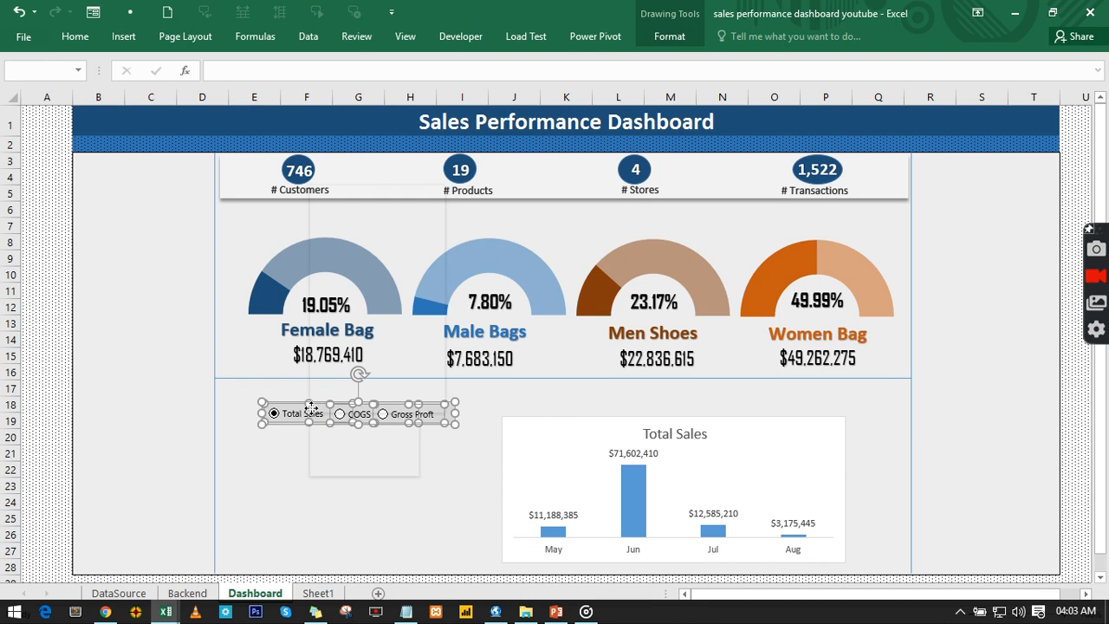
mouse_move(350, 279)
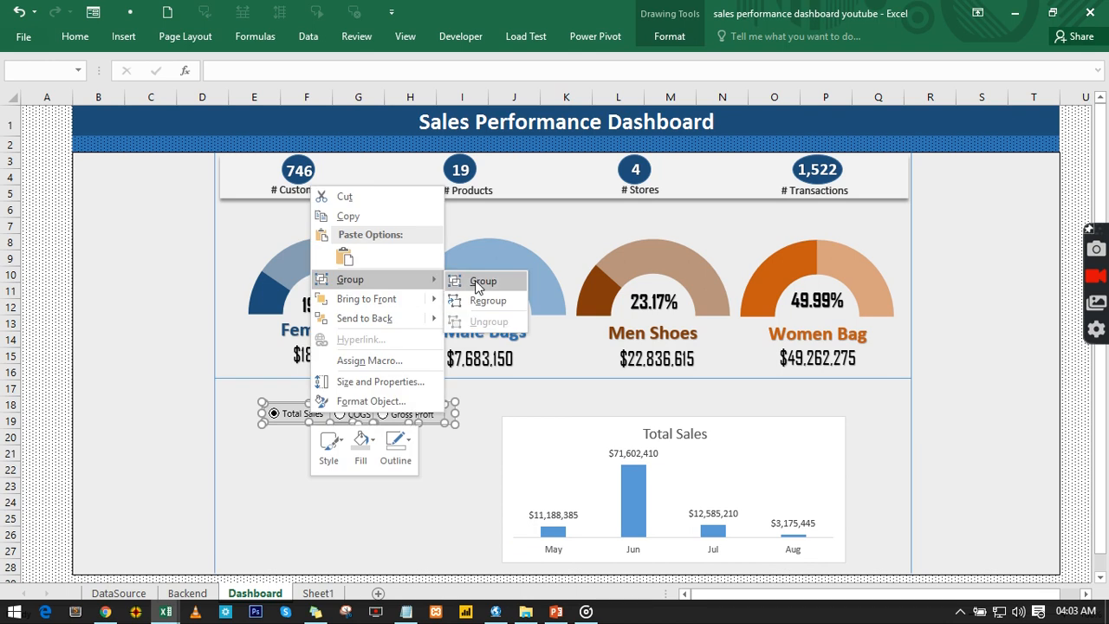
left_click(476, 283)
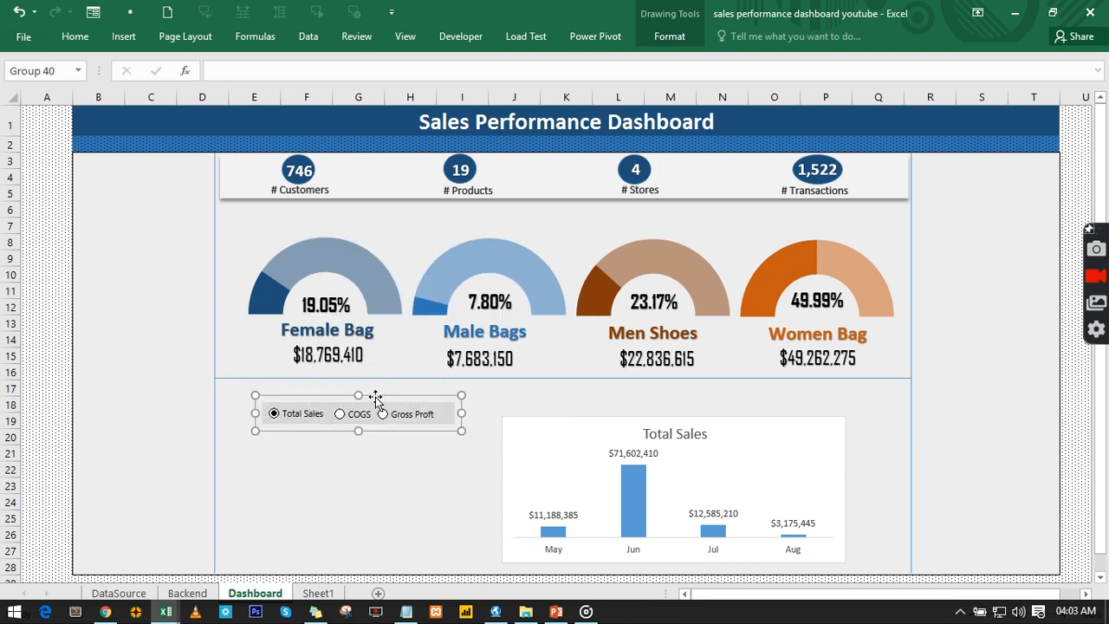
Step: Move the column chart beneath the Female Bag and Male Bags gauges and place the option button group directly below the chart
left_click_drag(375, 398, 695, 370)
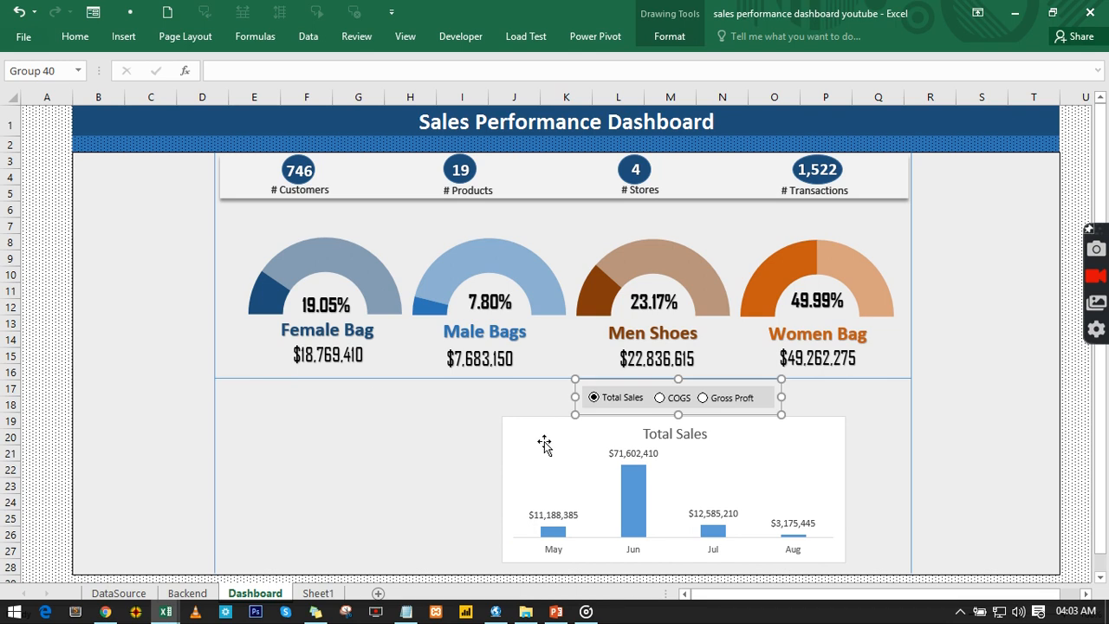
left_click_drag(545, 444, 272, 426)
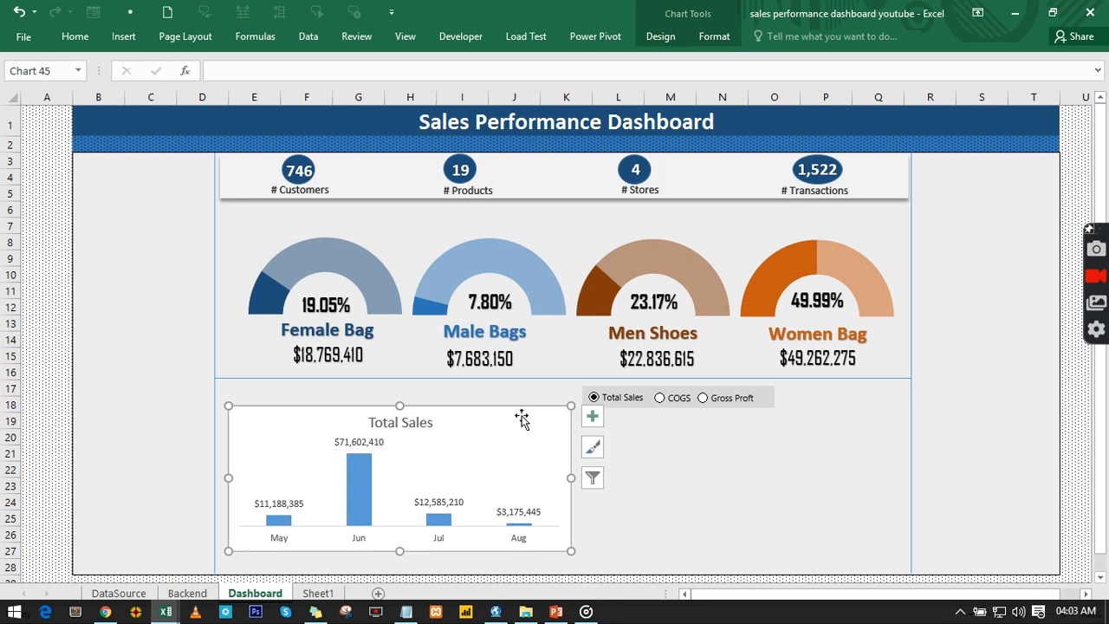
right_click(654, 411)
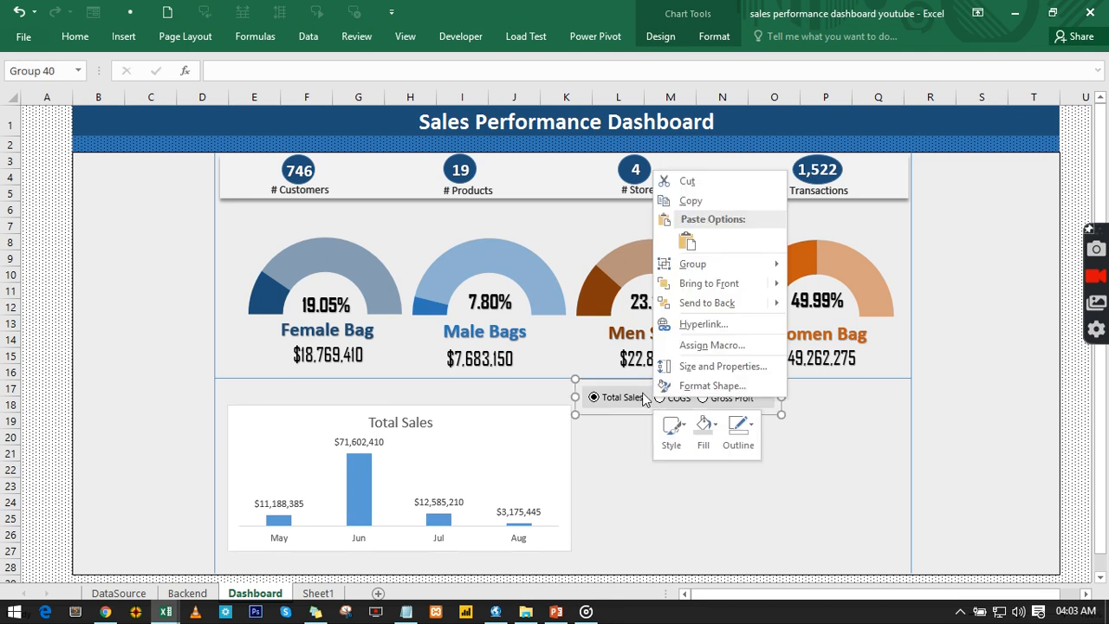
left_click(627, 382)
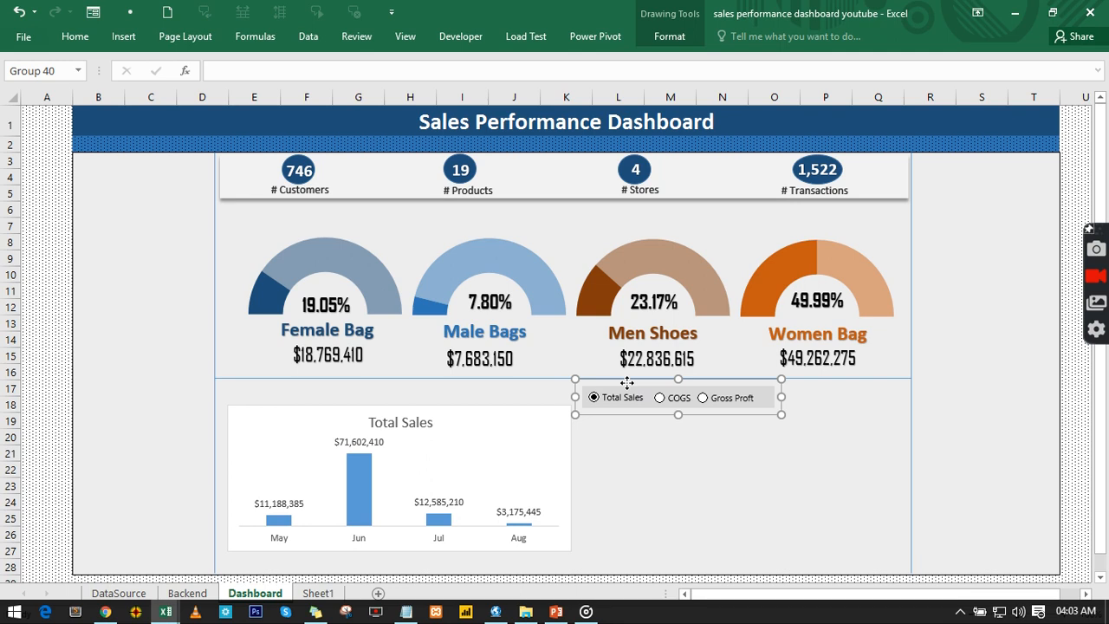
left_click_drag(627, 382, 331, 540)
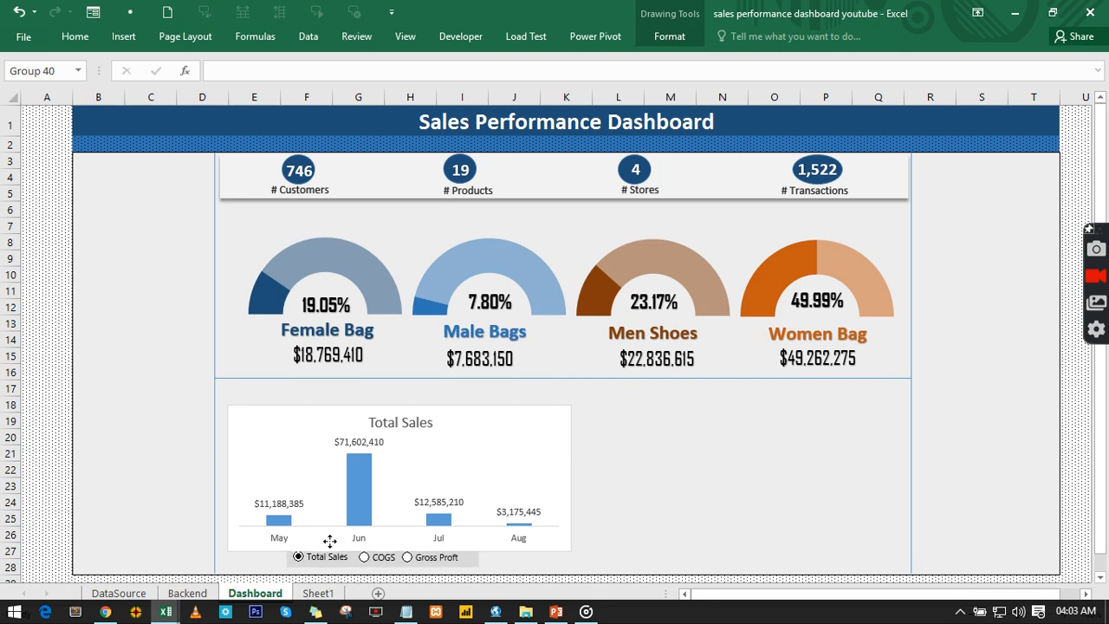
left_click_drag(331, 540, 330, 543)
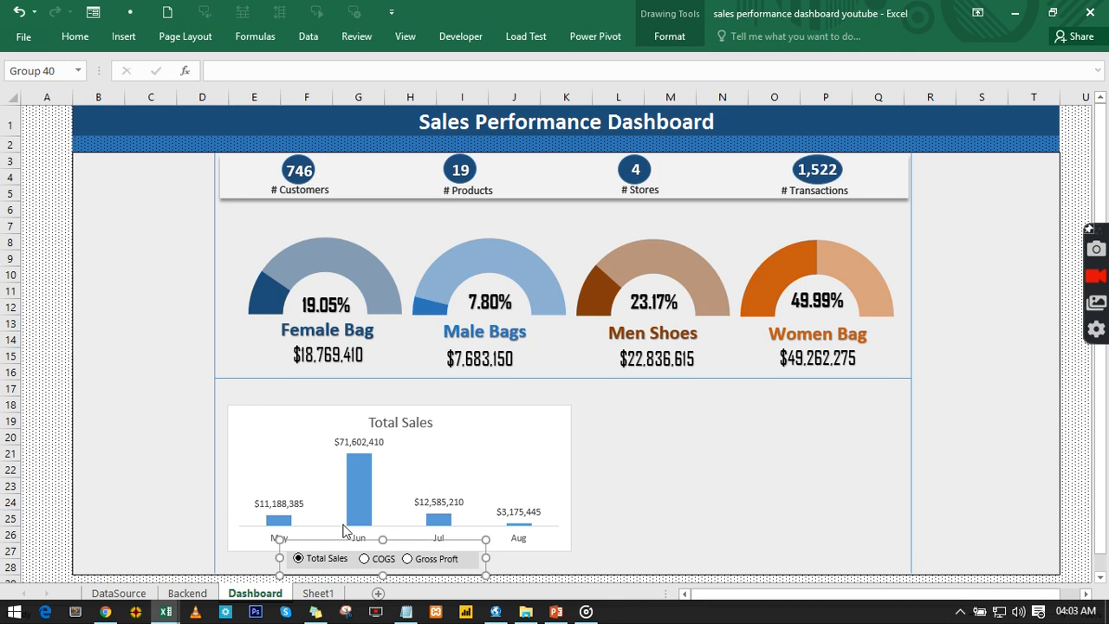
Step: Apply the centred outer shadow effect to the column chart's area
left_click(532, 432)
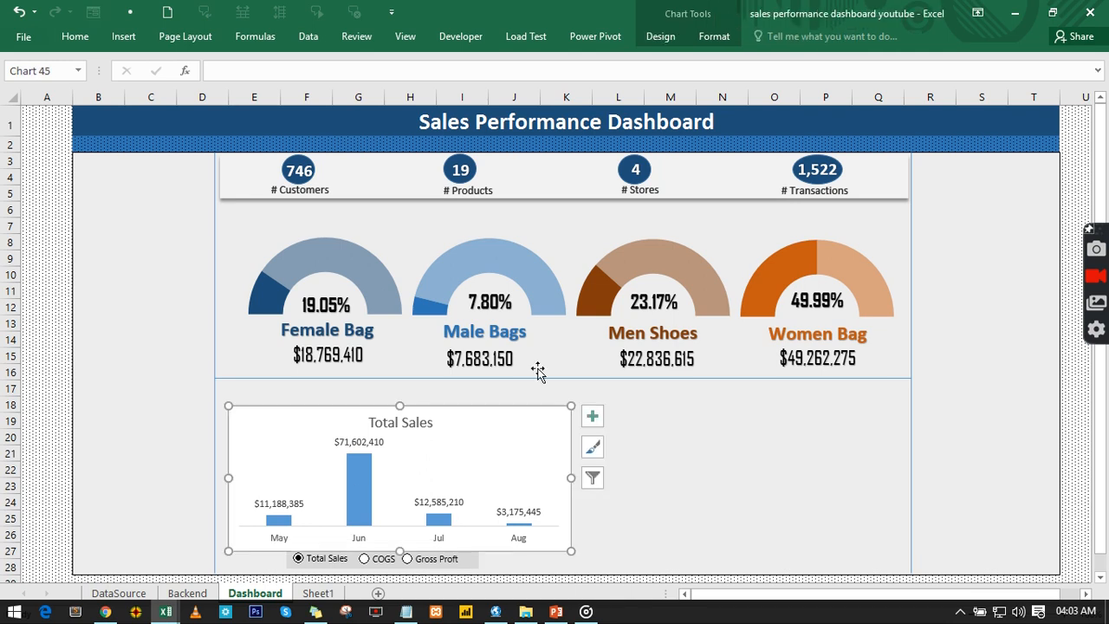
left_click(720, 39)
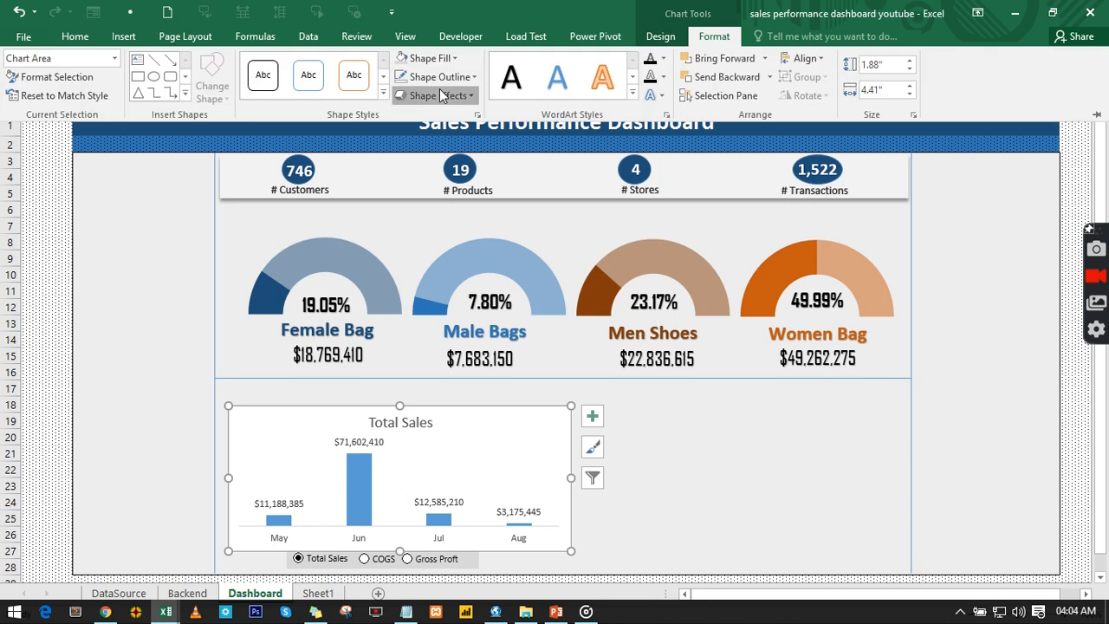
left_click(439, 92)
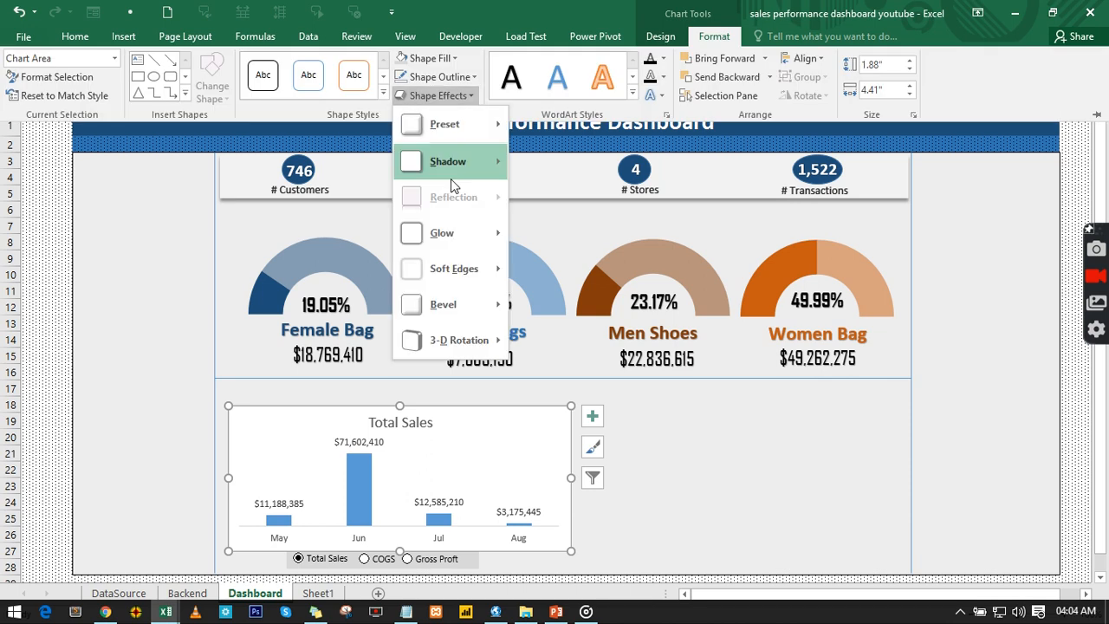
mouse_move(450, 178)
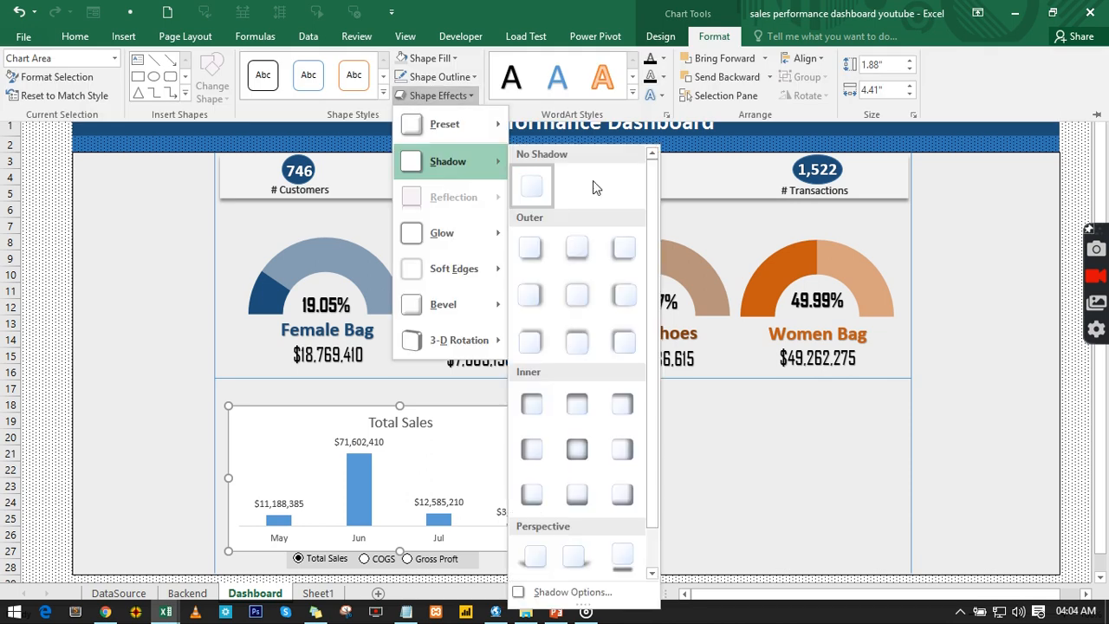
left_click(577, 296)
key("ctrl+F1")
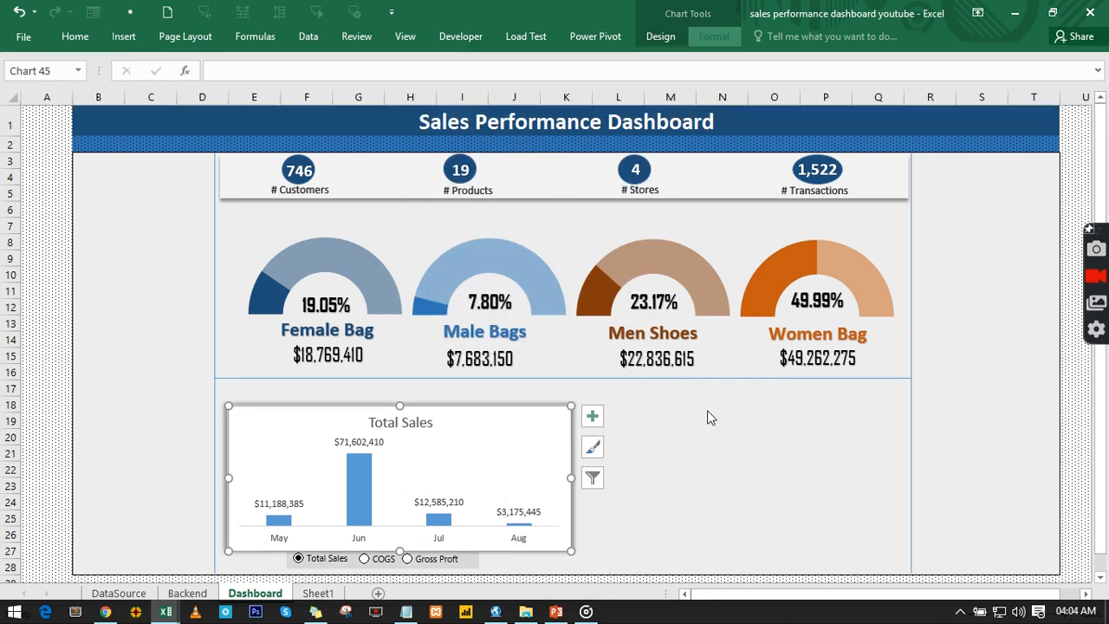
left_click(684, 468)
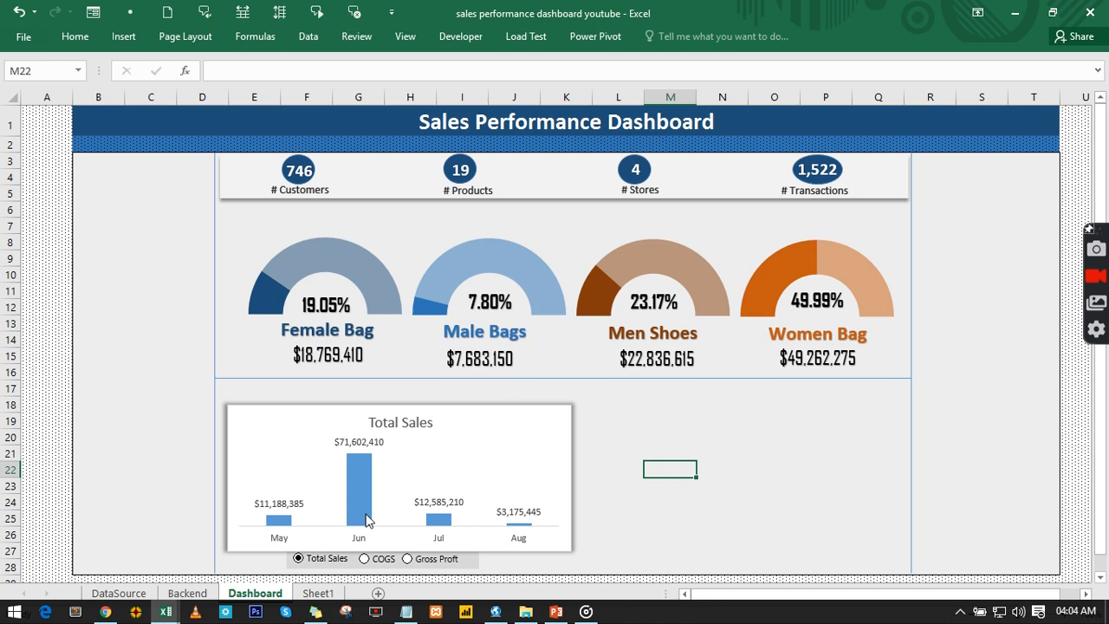
Step: Choose the COGS option and format the chart title in bold with the darkest blue theme colour
left_click(365, 559)
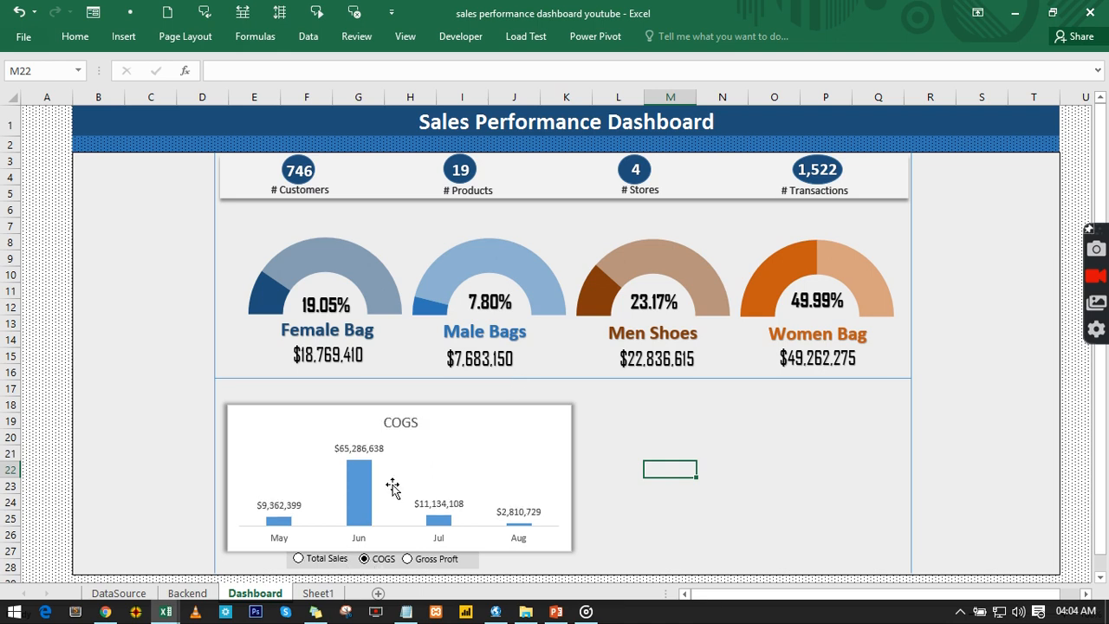
left_click(408, 426)
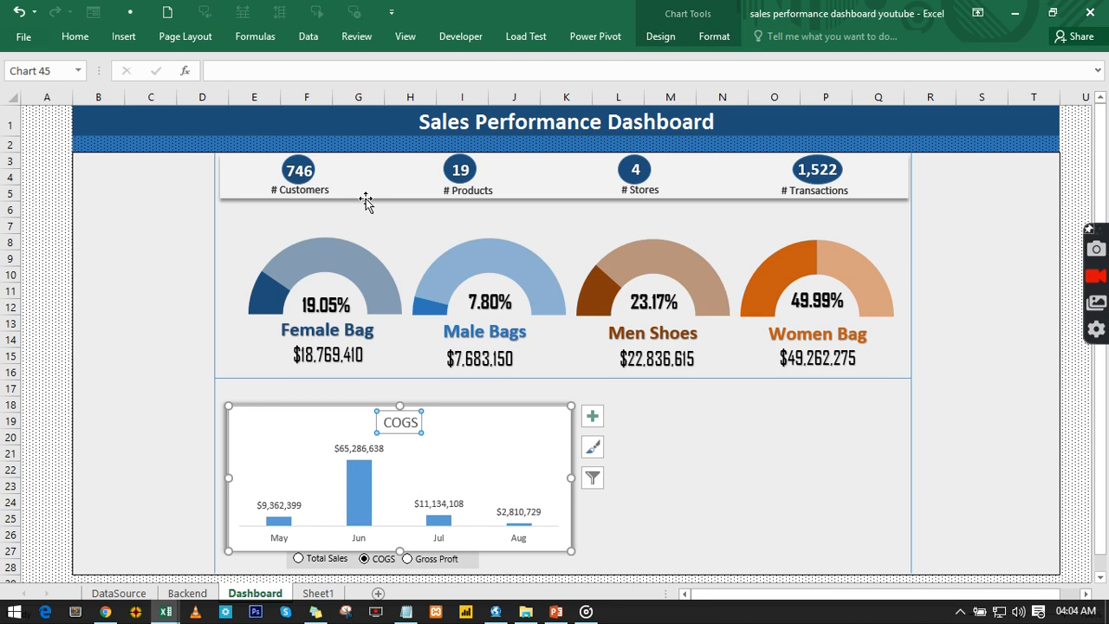
left_click(75, 37)
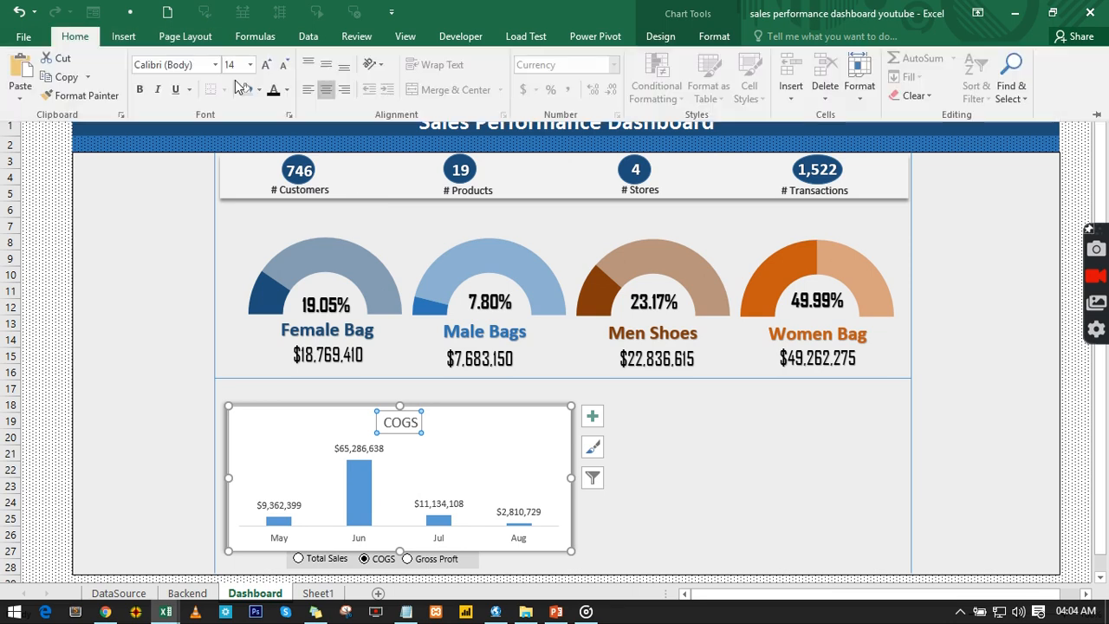
left_click(287, 89)
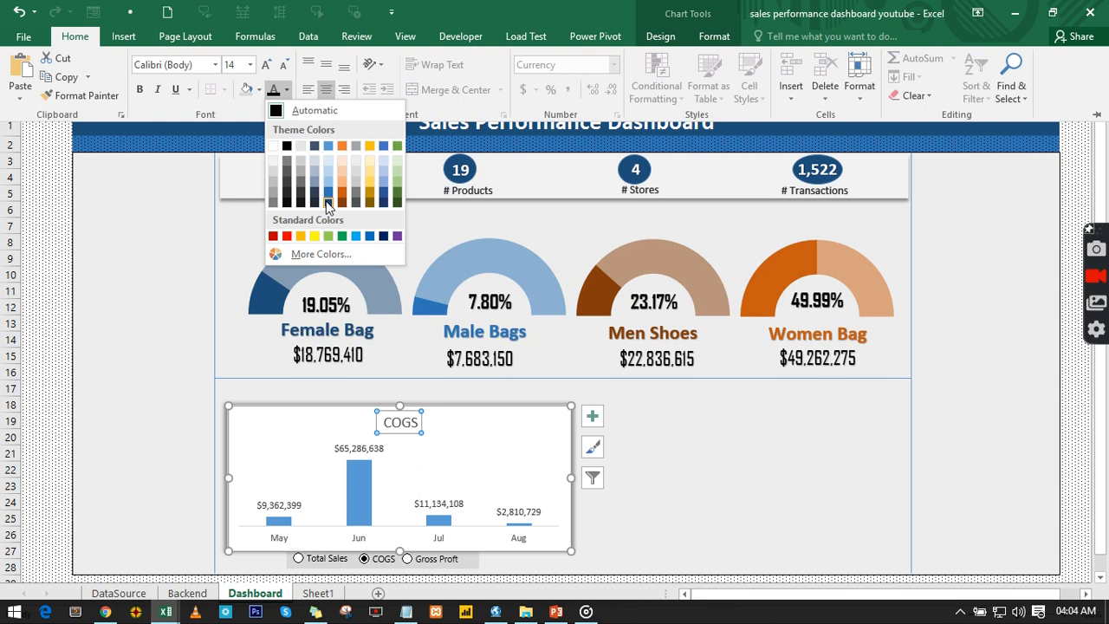
left_click(327, 204)
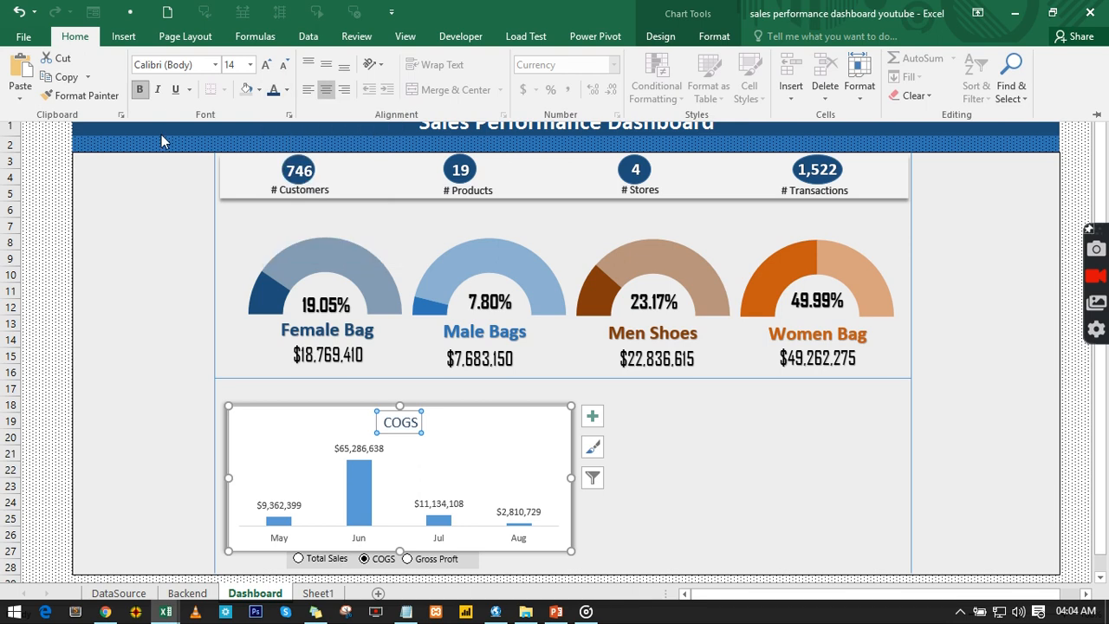
left_click(140, 89)
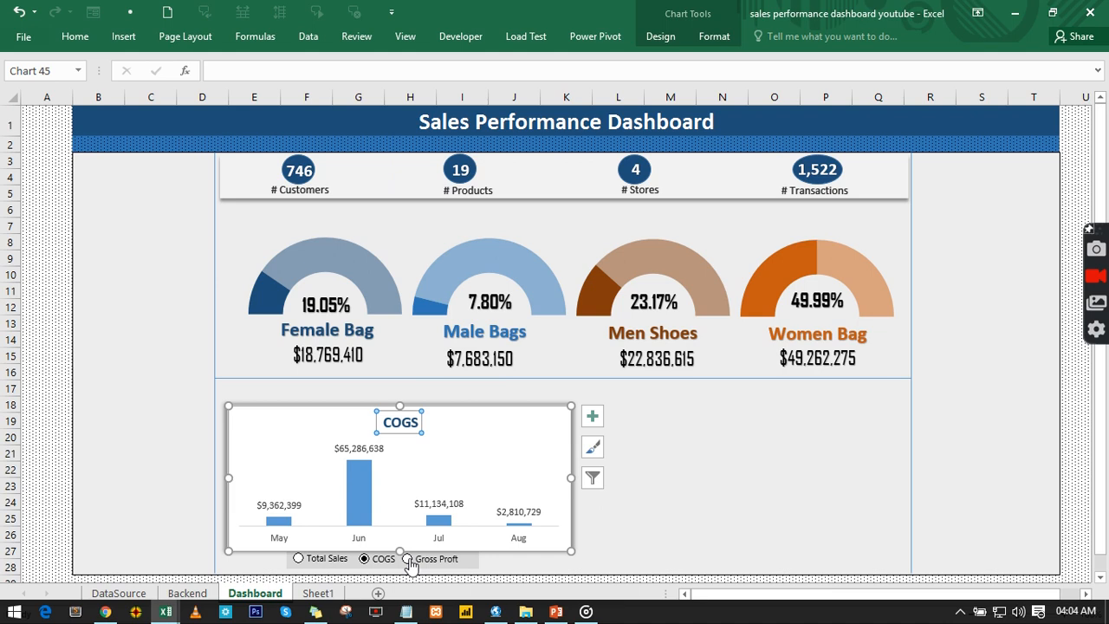
Step: Choose the Gross Profit option for the column chart and deselect the chart
left_click(408, 559)
left_click_drag(520, 517, 518, 505)
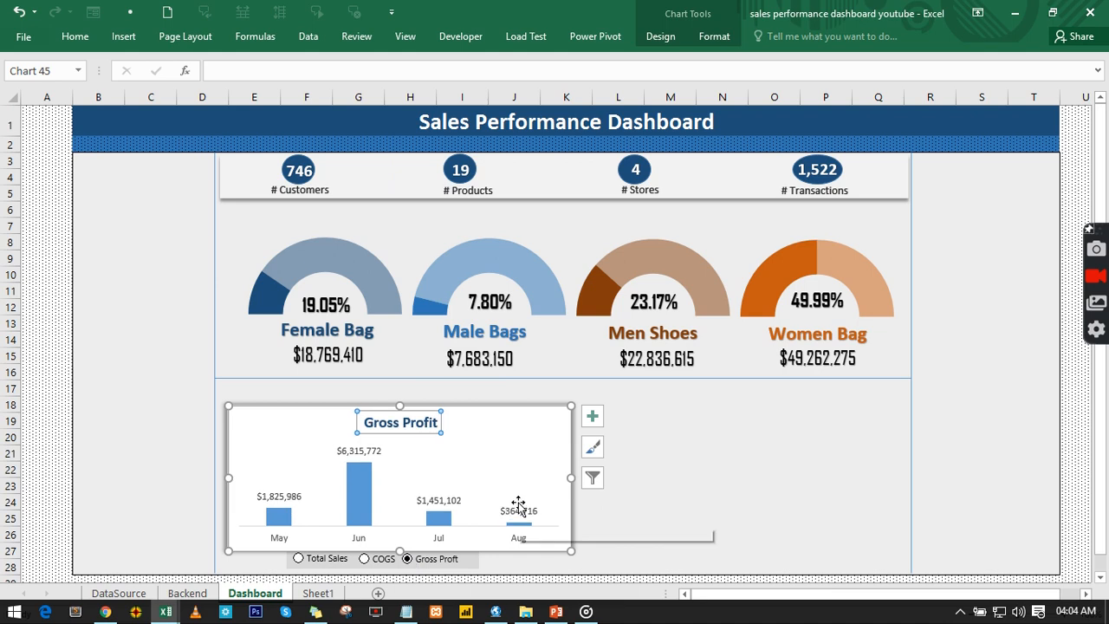
left_click(707, 468)
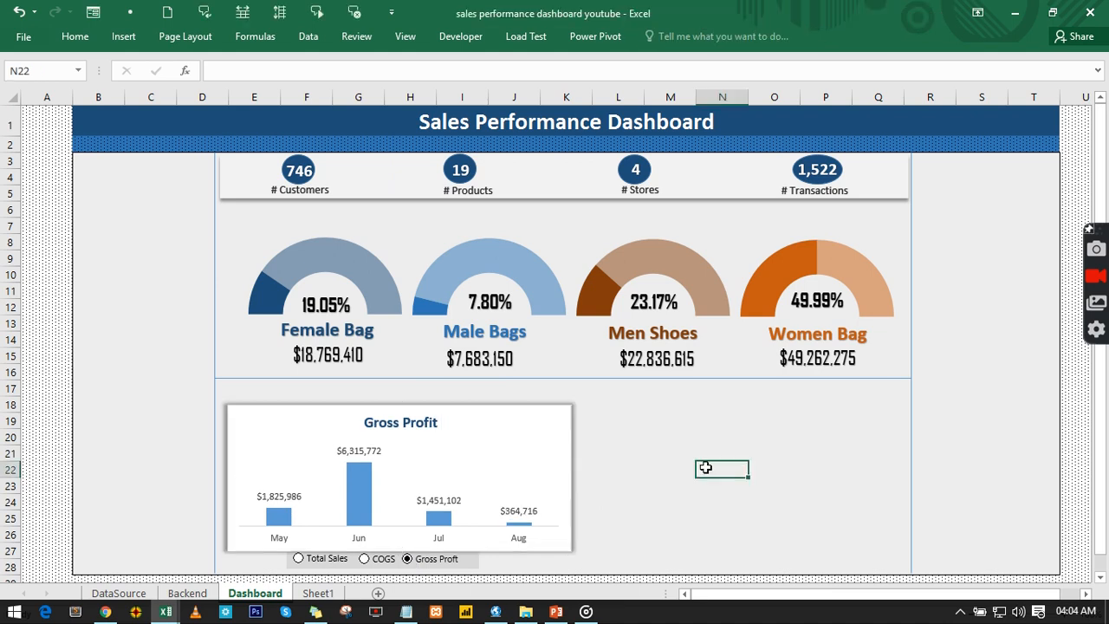
Step: Examine the finished dashboard in the "Business Performance using excel-Youtube real" workbook and return to "sales performance dashboard youtube"
left_click(403, 39)
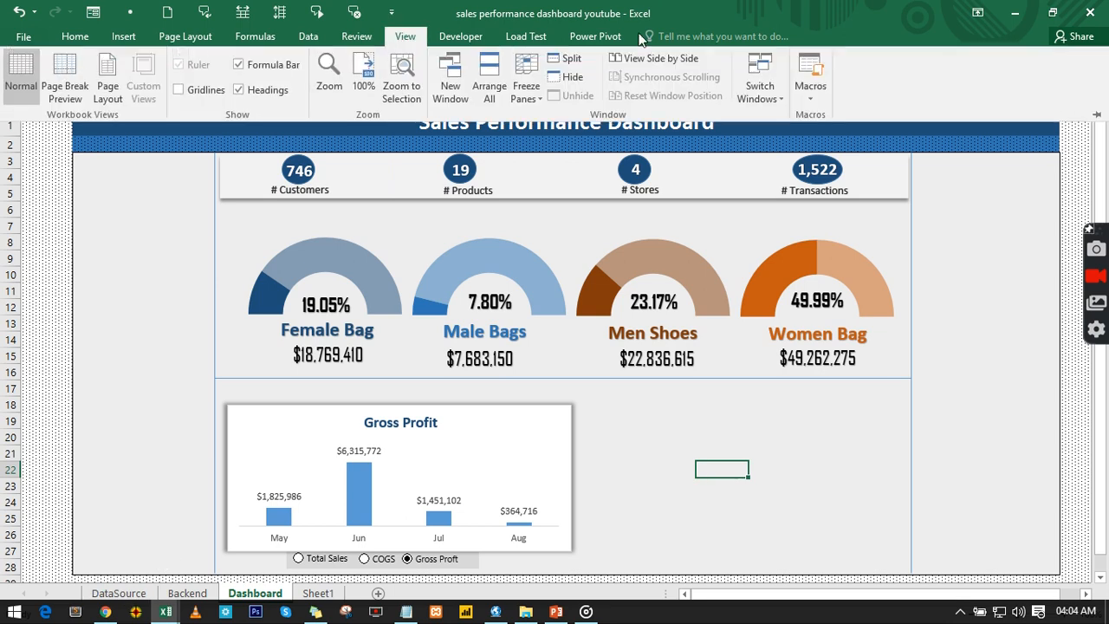
left_click(760, 86)
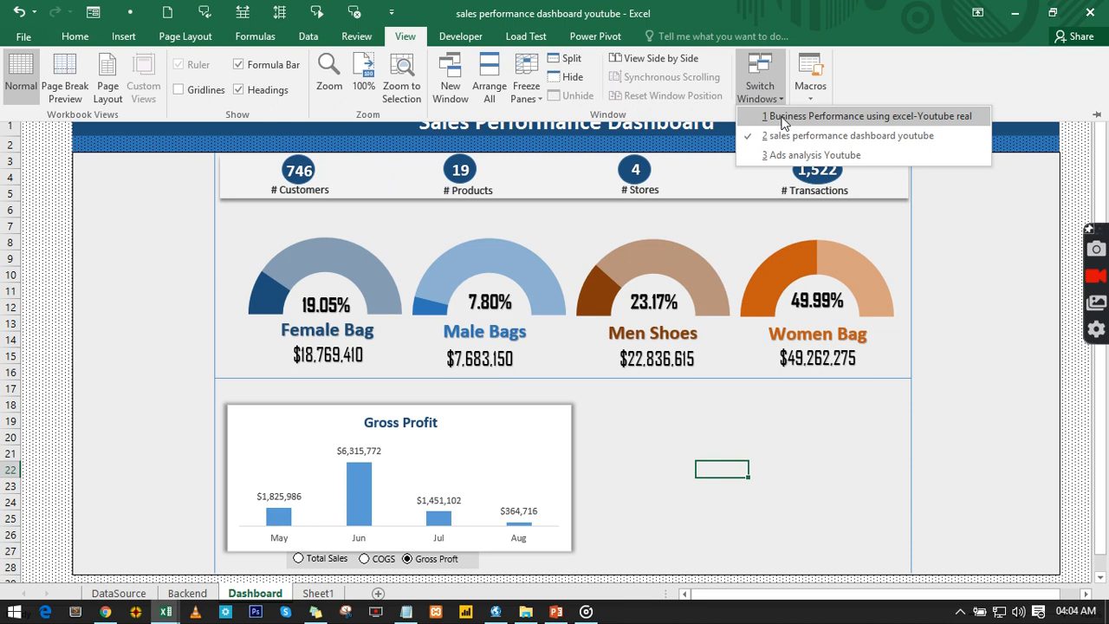
left_click(783, 117)
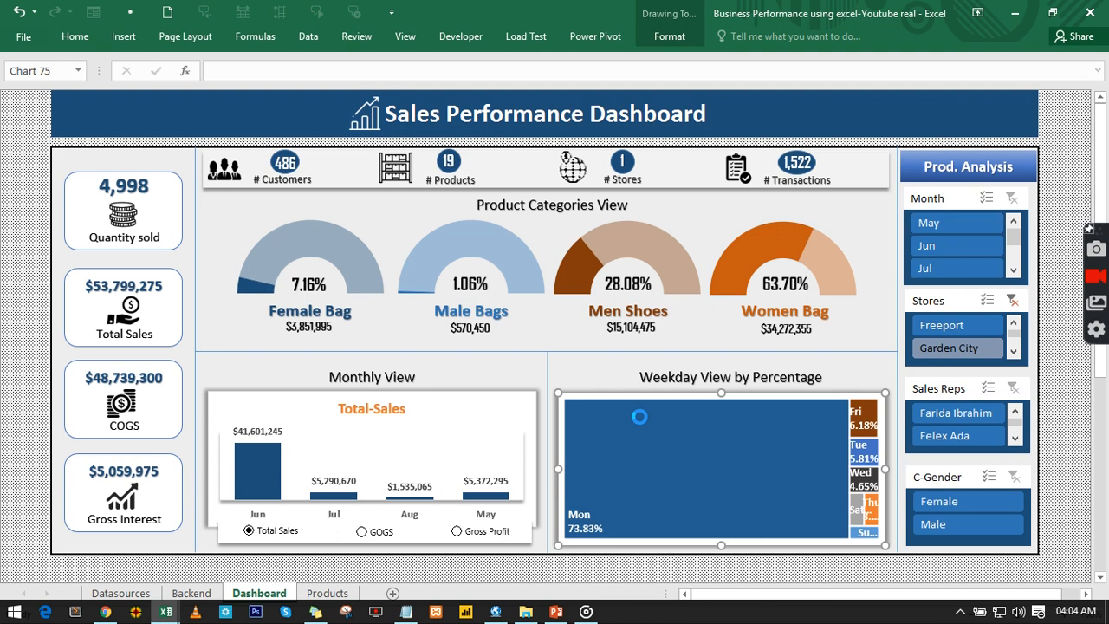
left_click(404, 35)
left_click(754, 89)
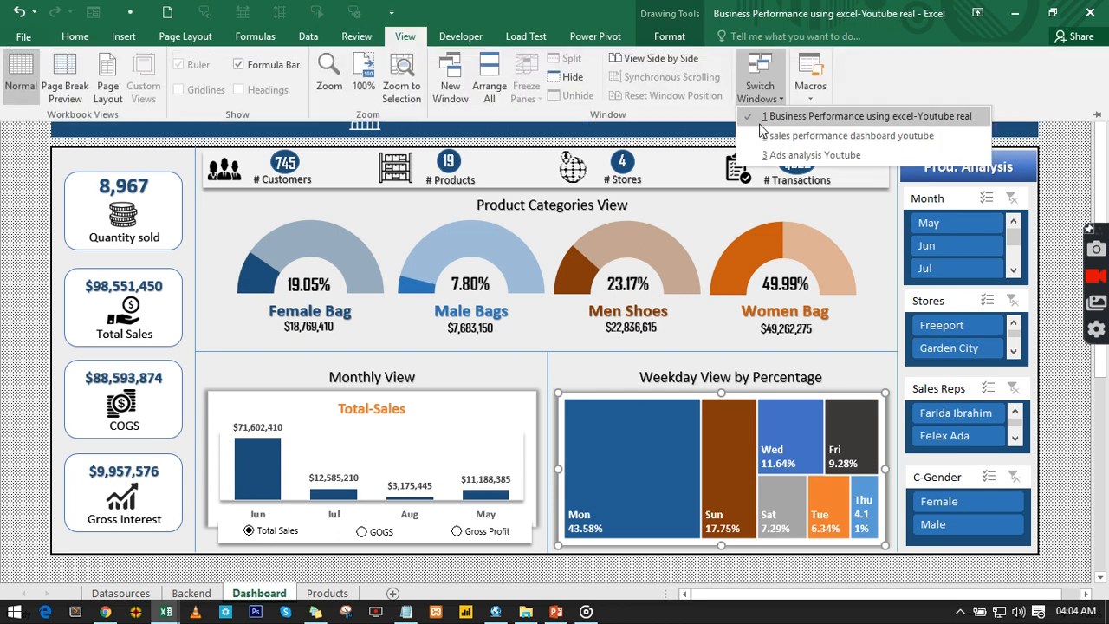
left_click(766, 136)
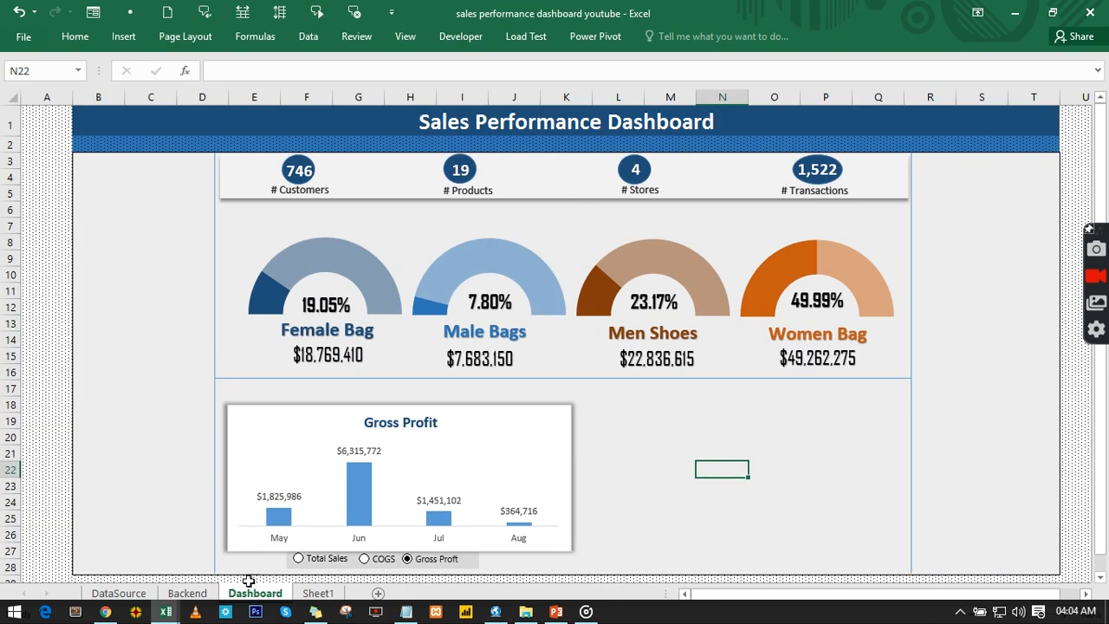
Step: Copy the monthly pivot table in Z3:AC7 of the Backend sheet and paste it at cell AI3
left_click(189, 593)
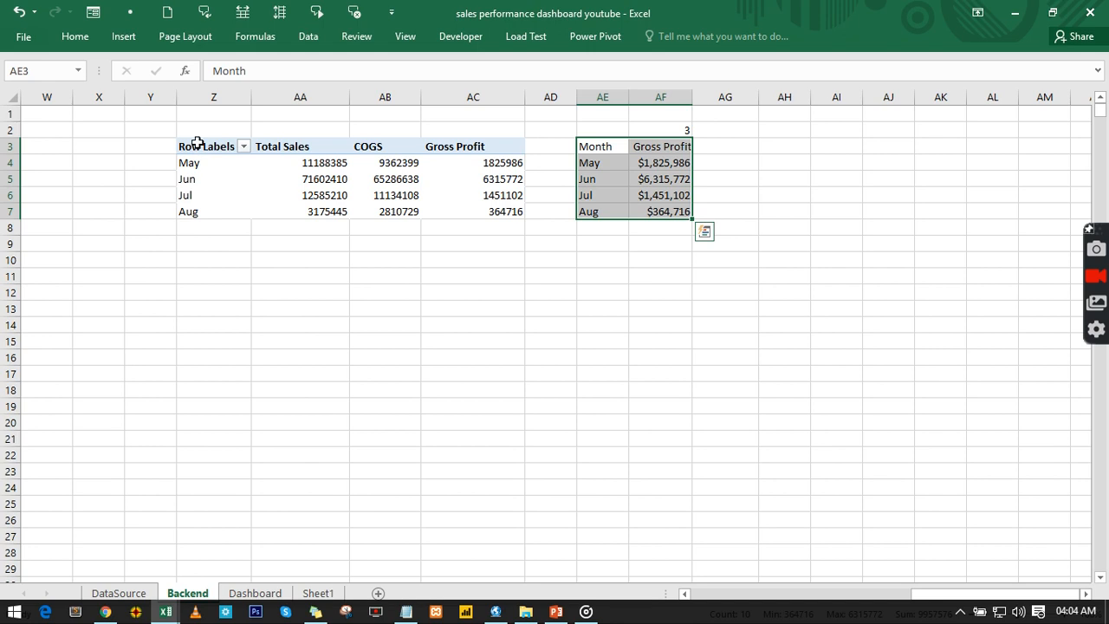
left_click_drag(198, 144, 488, 211)
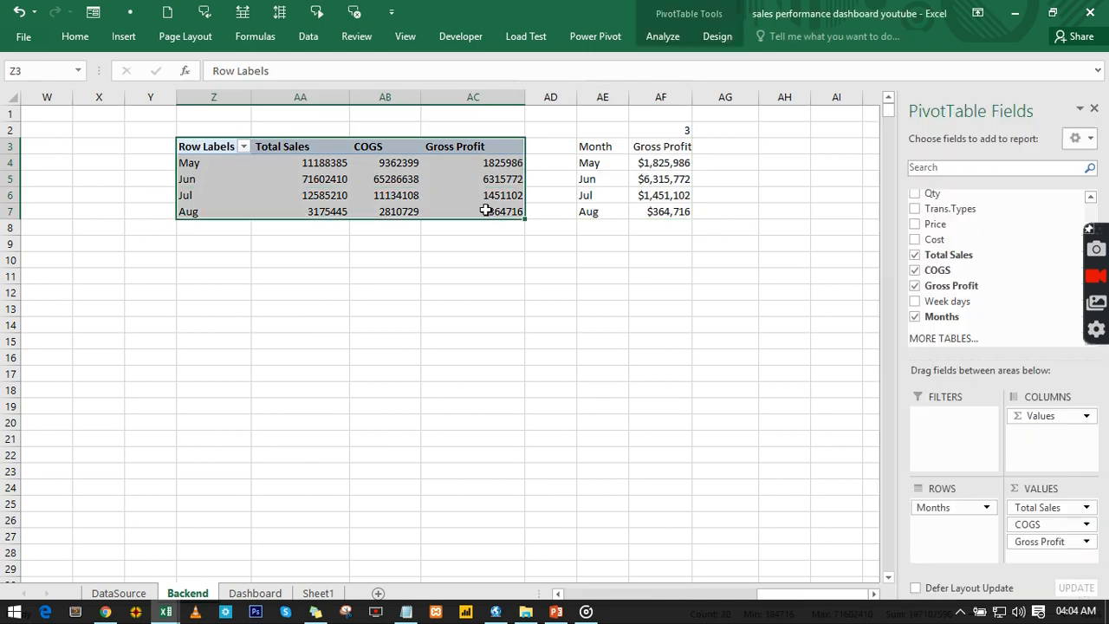
key("ctrl+c")
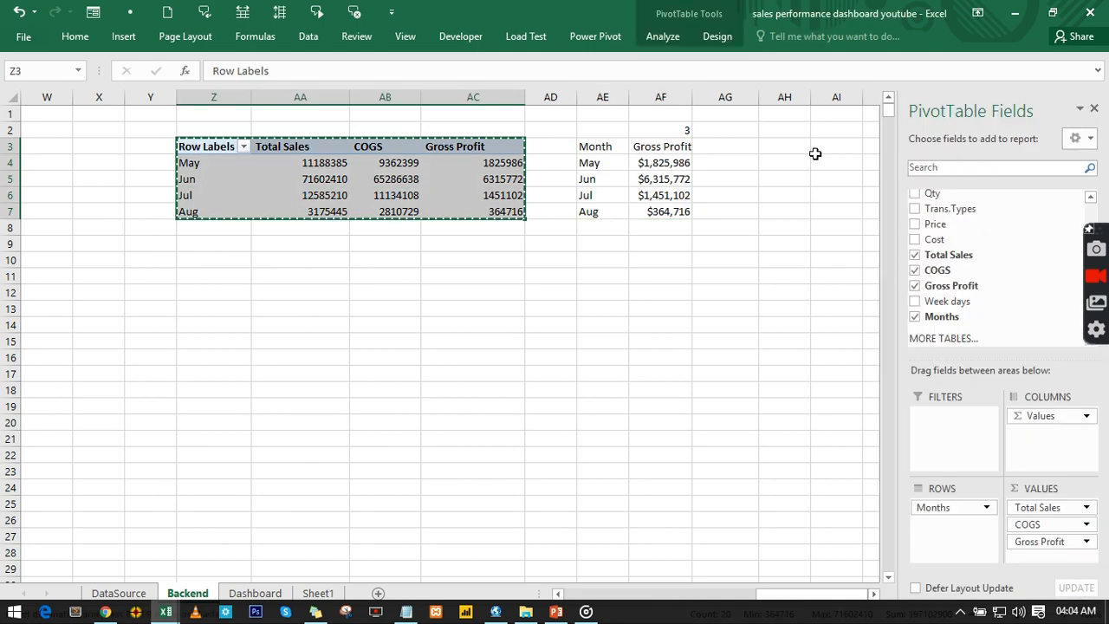
left_click(820, 141)
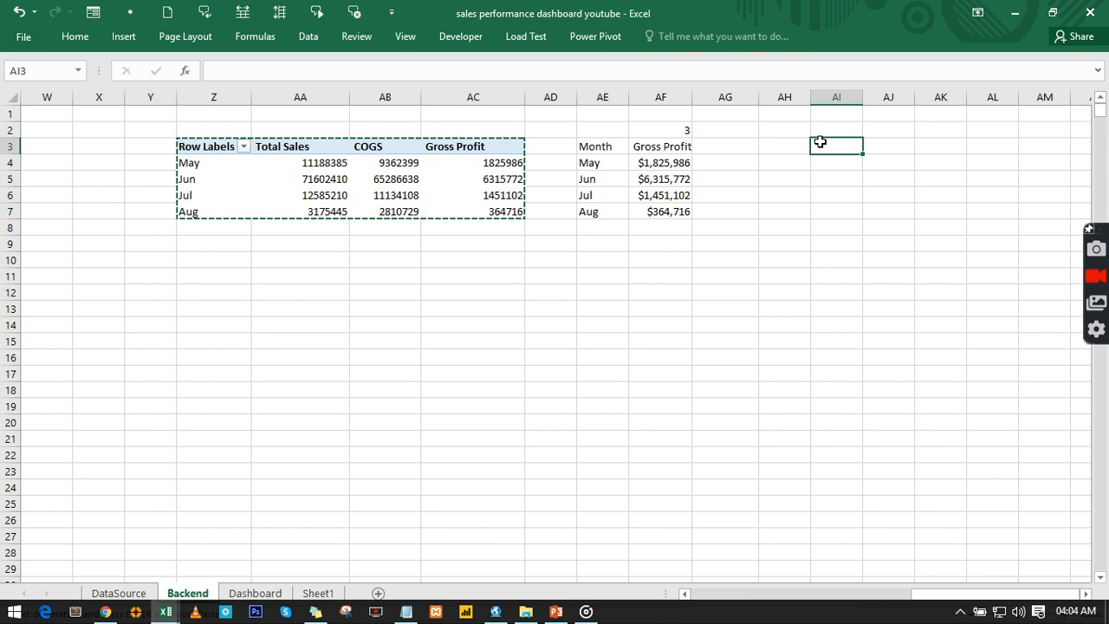
key("ctrl+v")
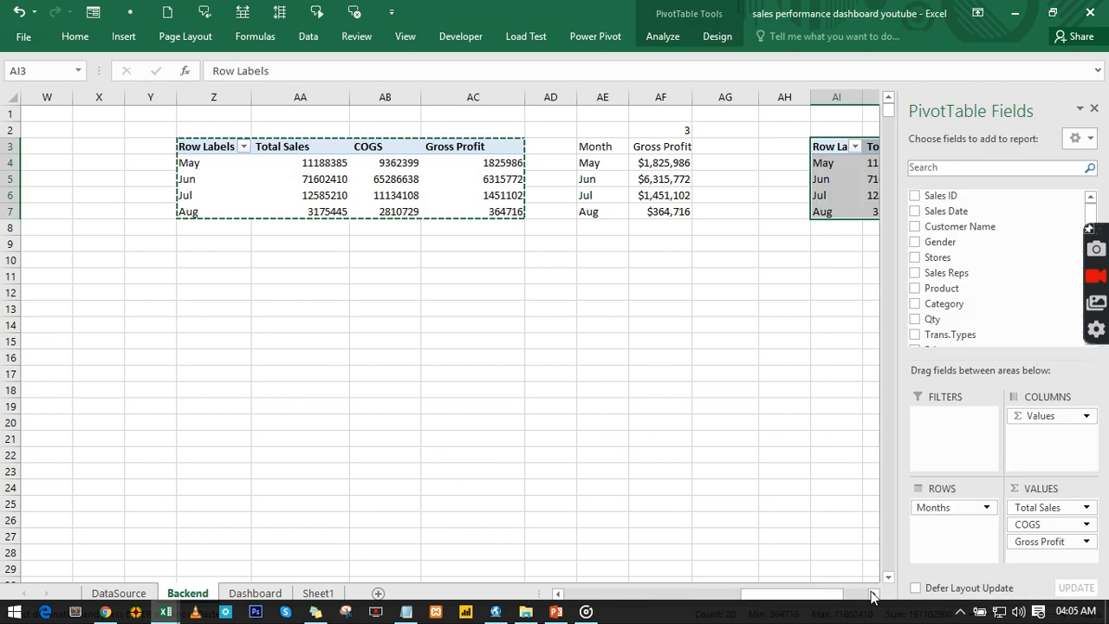
Step: Remove the Total Sales, COGS, Gross Profit and Months fields from the pasted pivot table
left_click(873, 594)
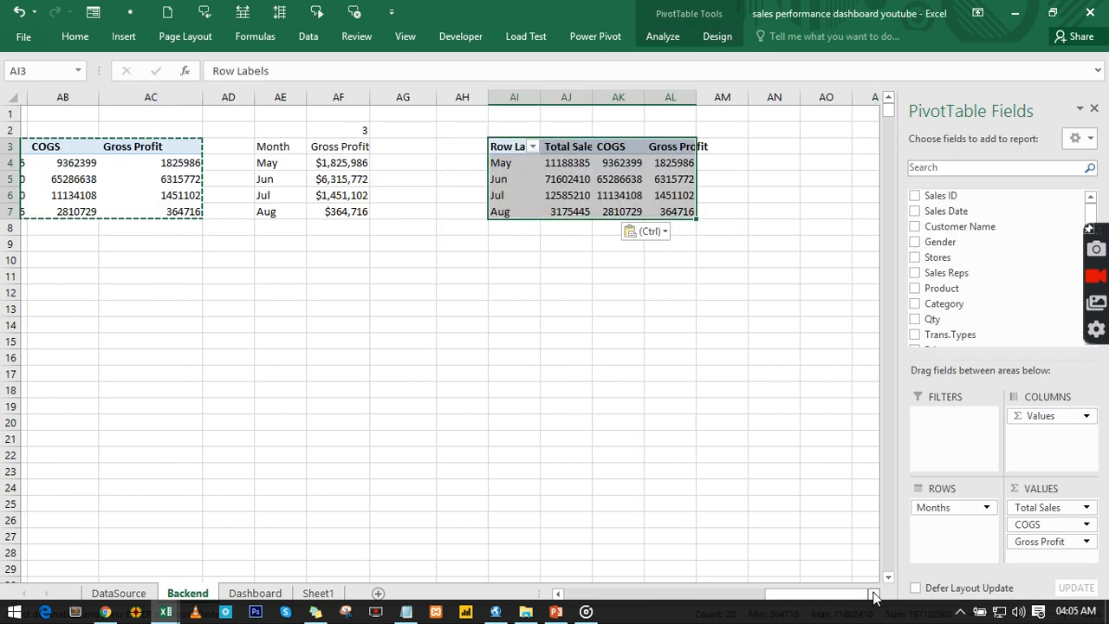
left_click(873, 595)
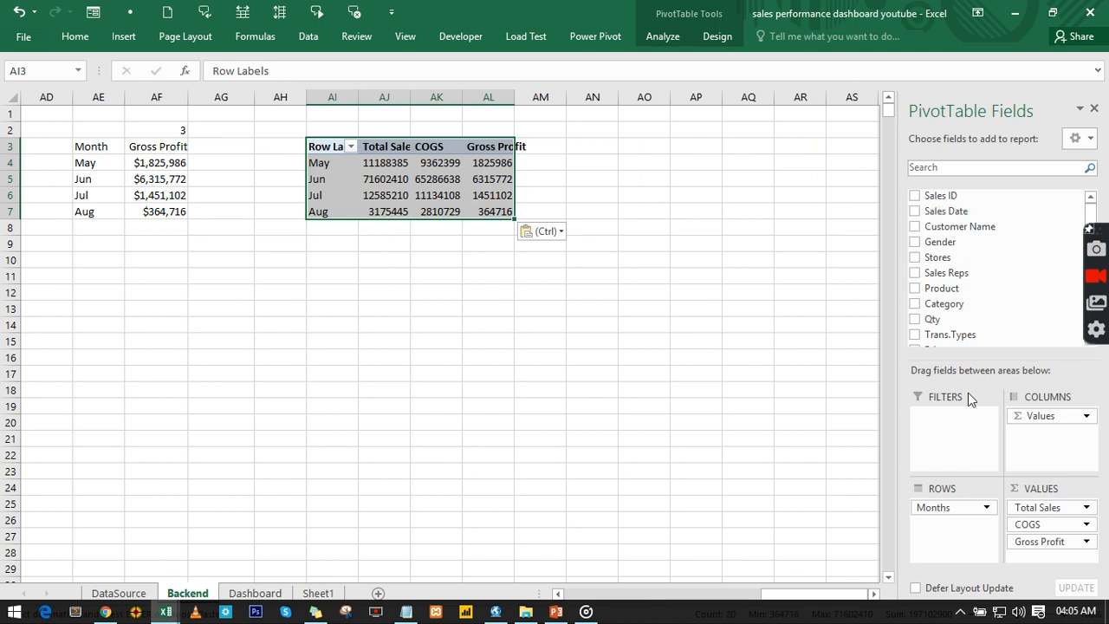
scroll(926, 303, "down", 3)
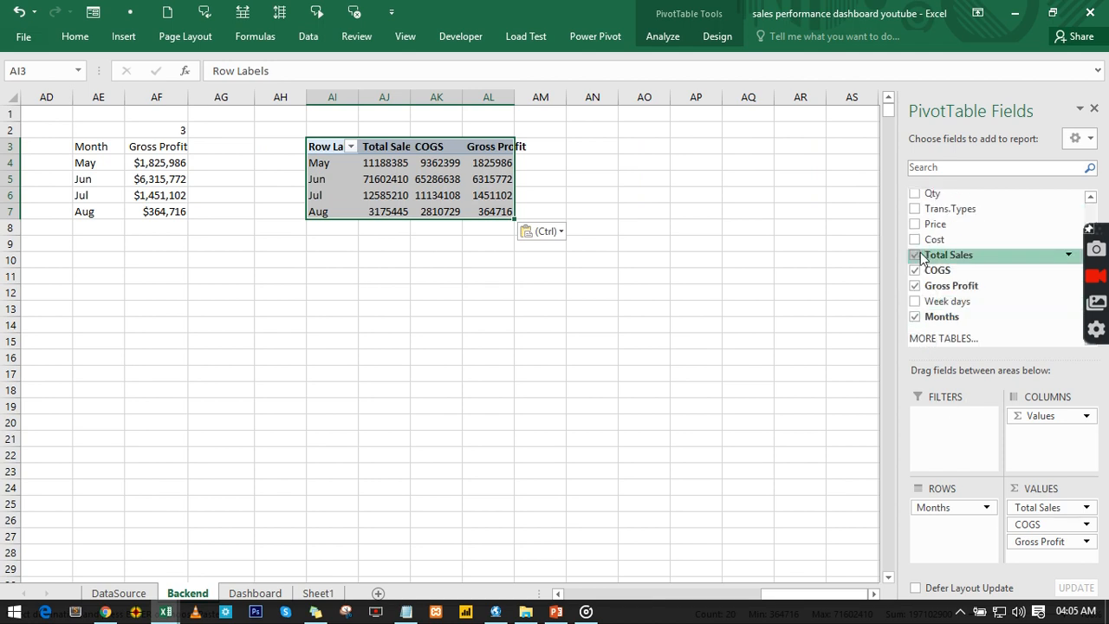
left_click(915, 256)
left_click(915, 270)
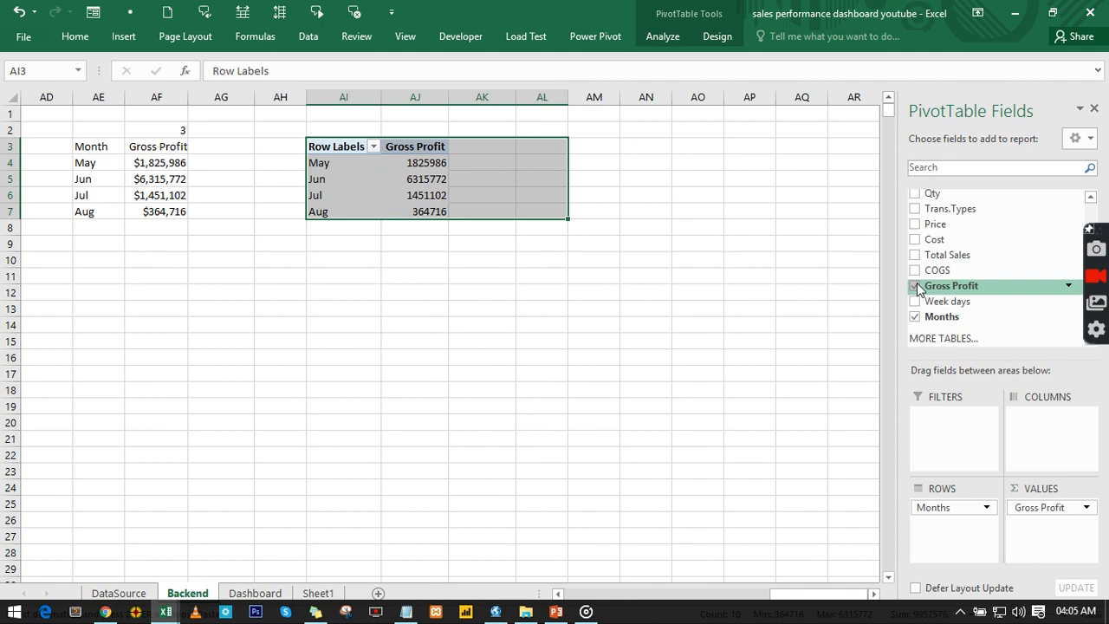
left_click(915, 286)
left_click(915, 316)
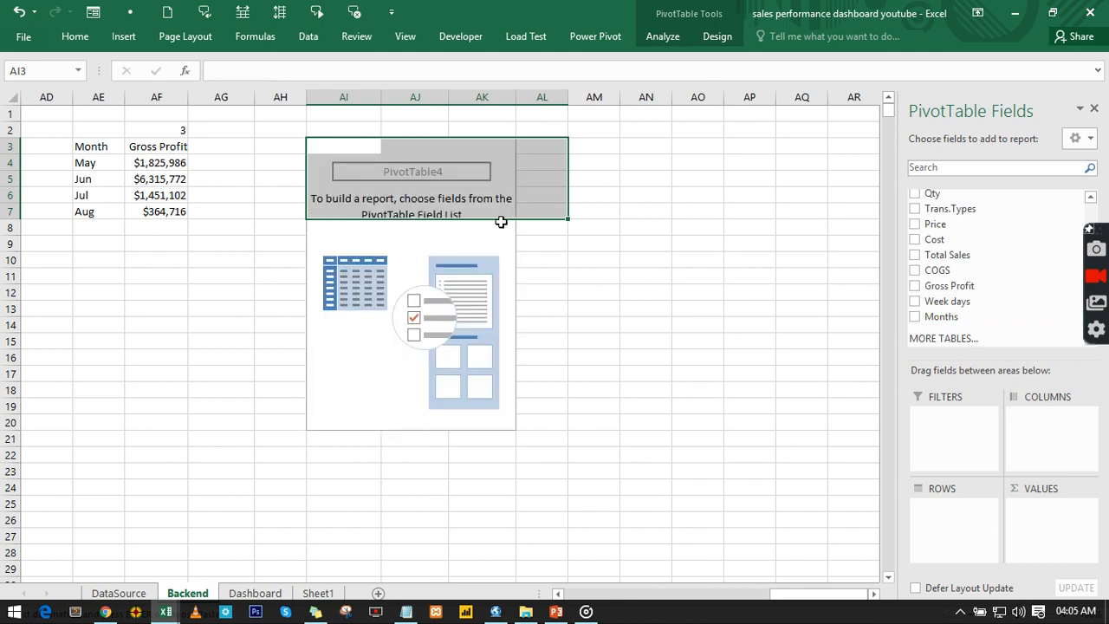
Step: Rebuild the pivot table at AI3 with Week days as rows and Total Sales as values
scroll(967, 231, "up", 3)
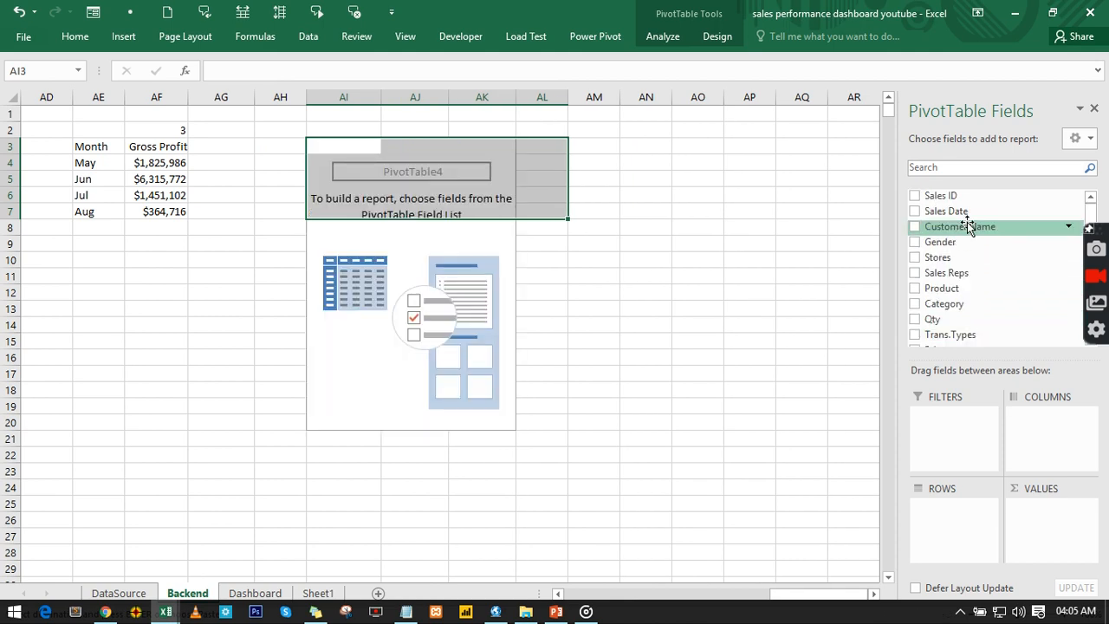
scroll(964, 260, "down", 3)
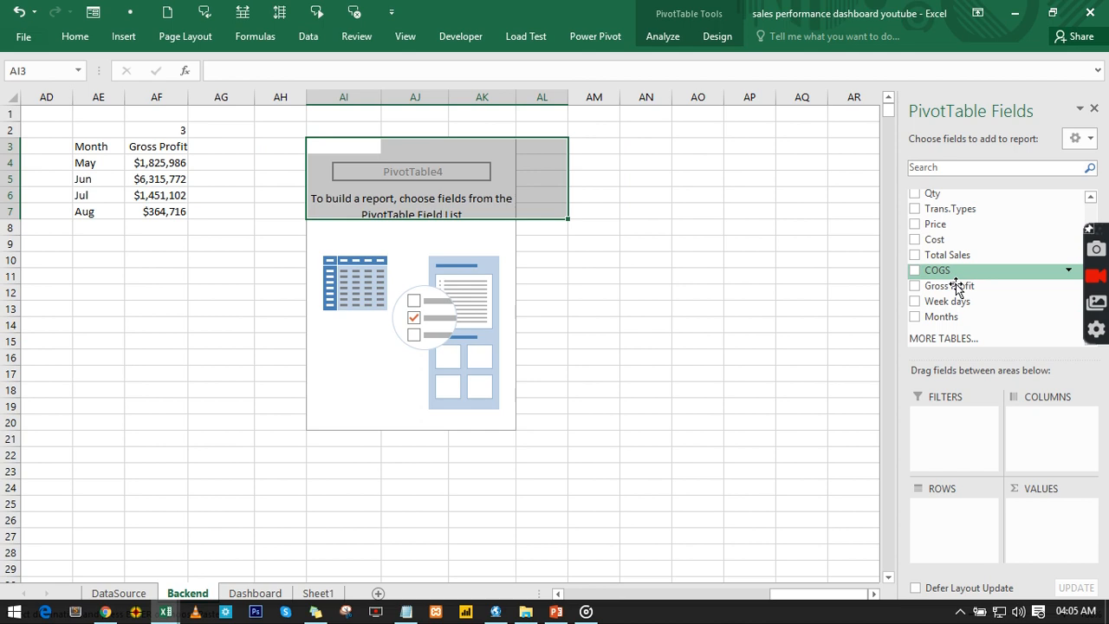
left_click(915, 303)
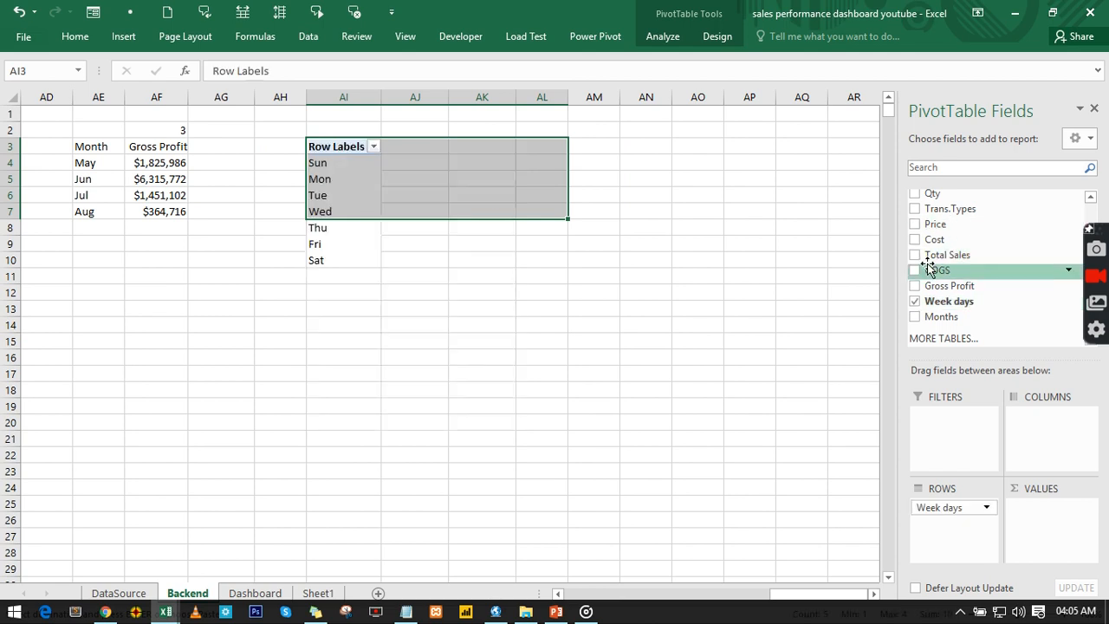
left_click(915, 255)
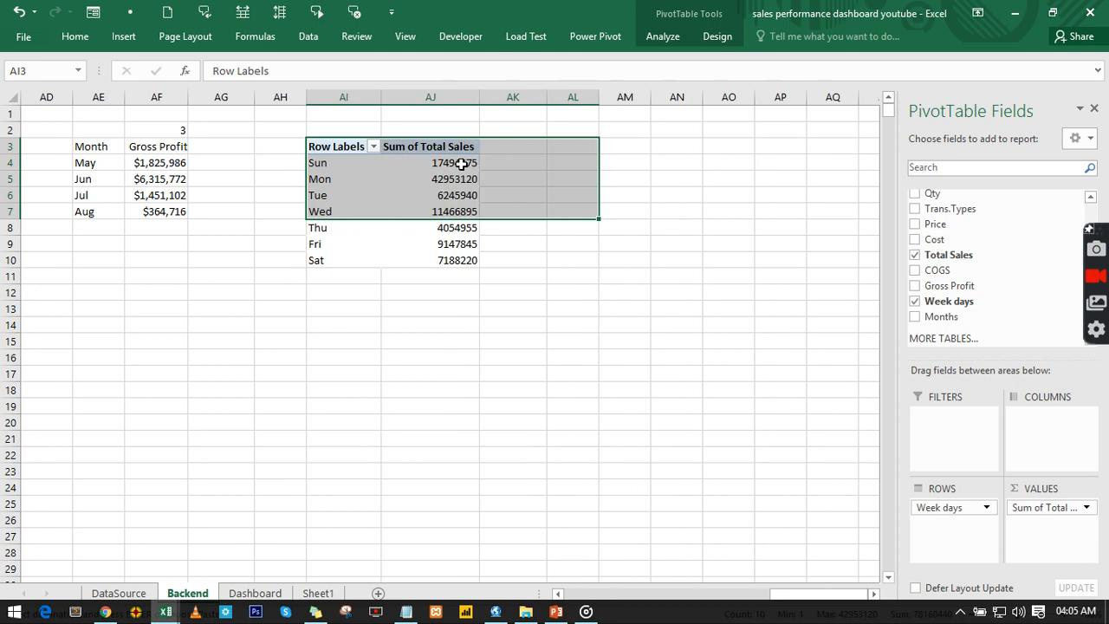
Step: Show the week-day pivot table's Total Sales values as % of Column Total
left_click(464, 166)
right_click(463, 166)
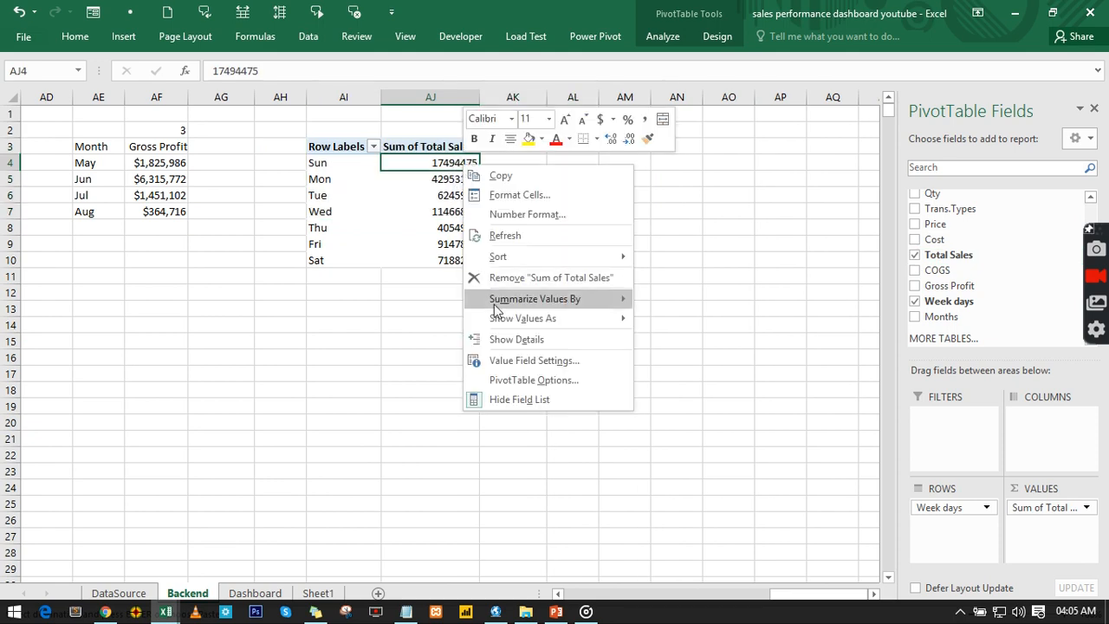
mouse_move(505, 319)
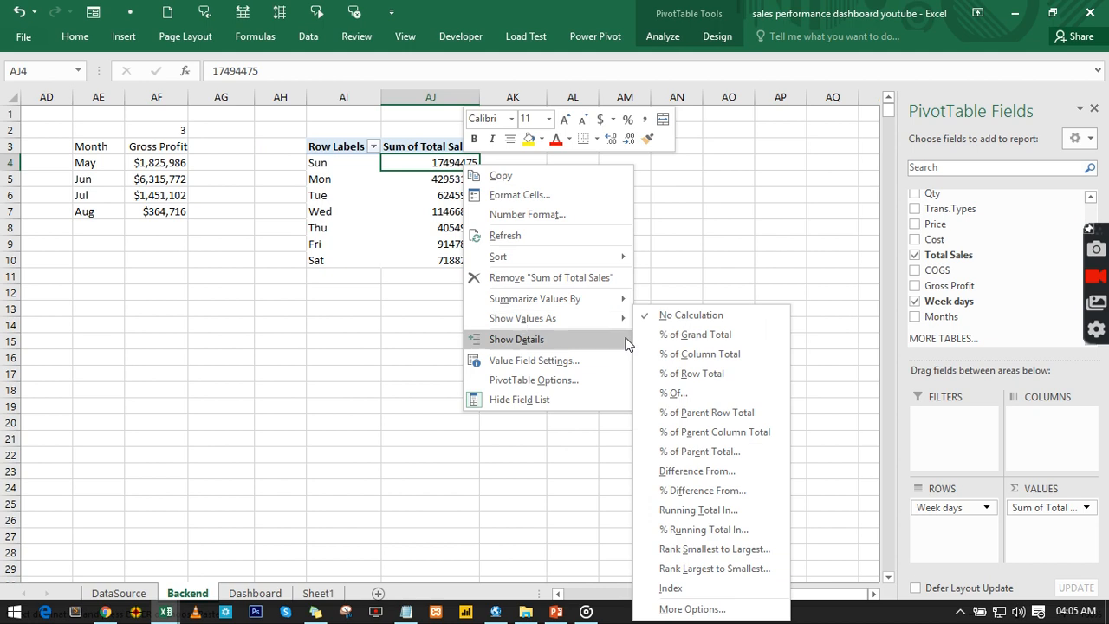
left_click(690, 355)
left_click(429, 197)
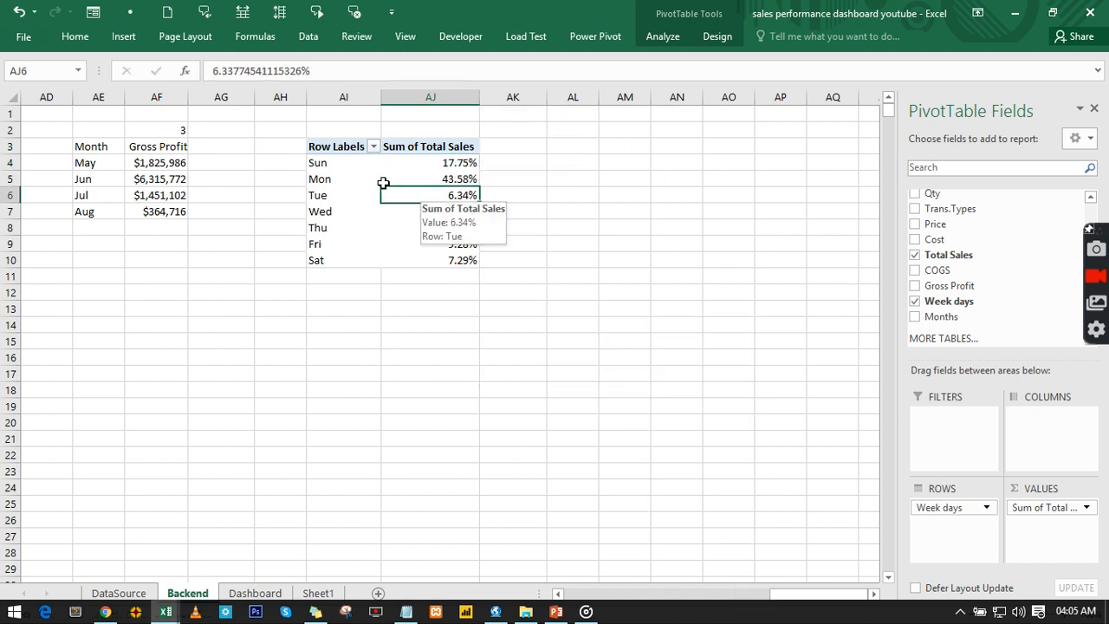
Step: Change the week-day pivot table's report layout to Tabular Form
left_click(717, 37)
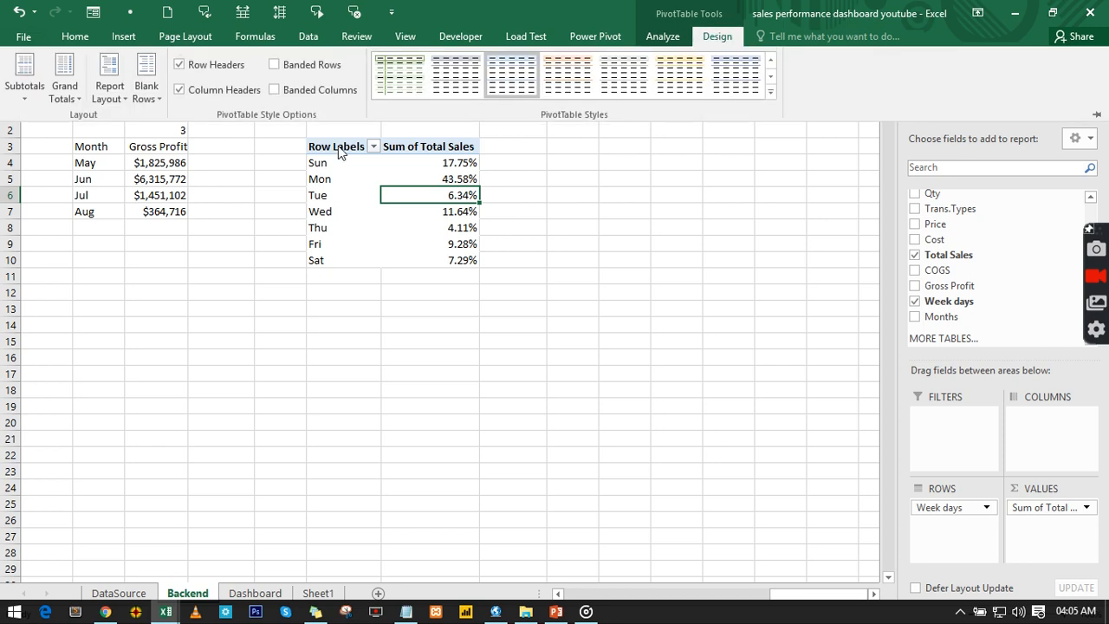
left_click(126, 101)
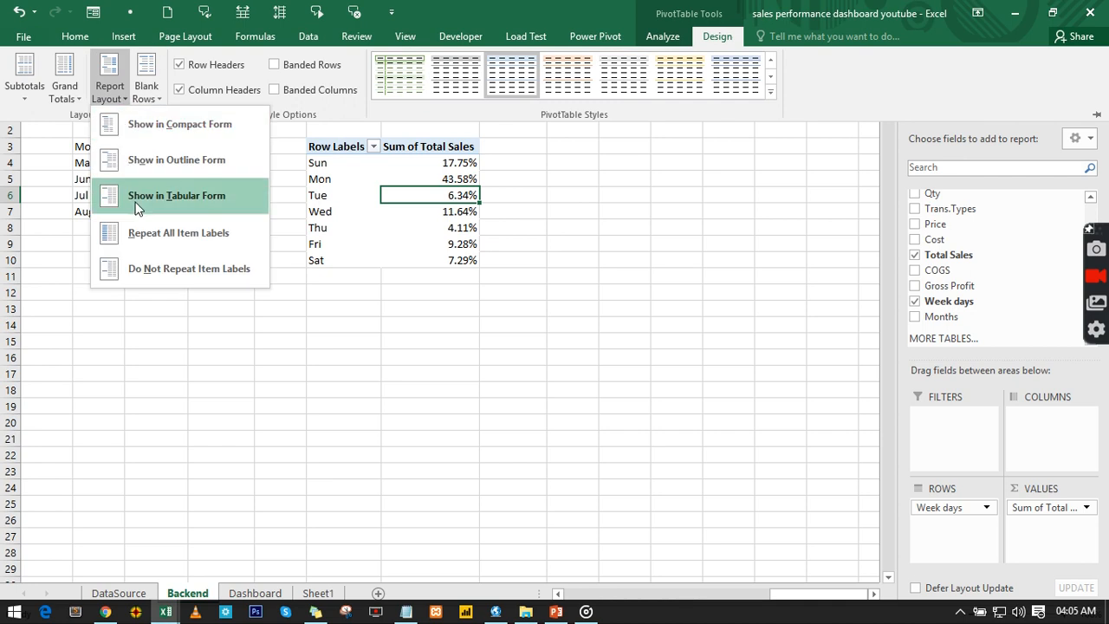
left_click(136, 208)
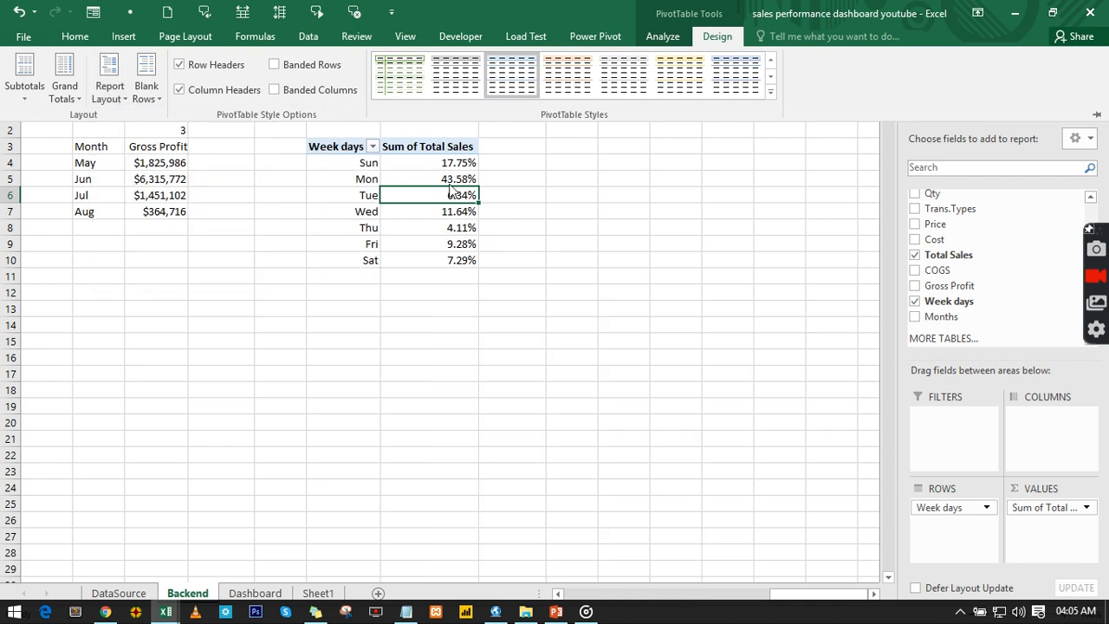
key("Escape")
left_click(527, 162)
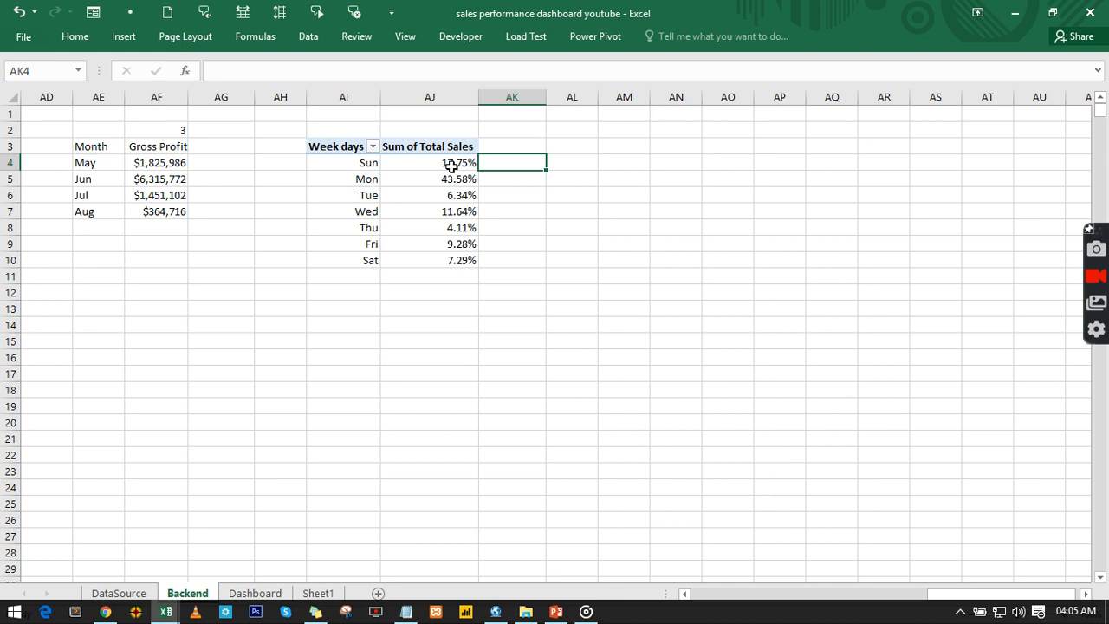
Step: Try to insert a Treemap PivotChart from the week-day pivot table
left_click(450, 163)
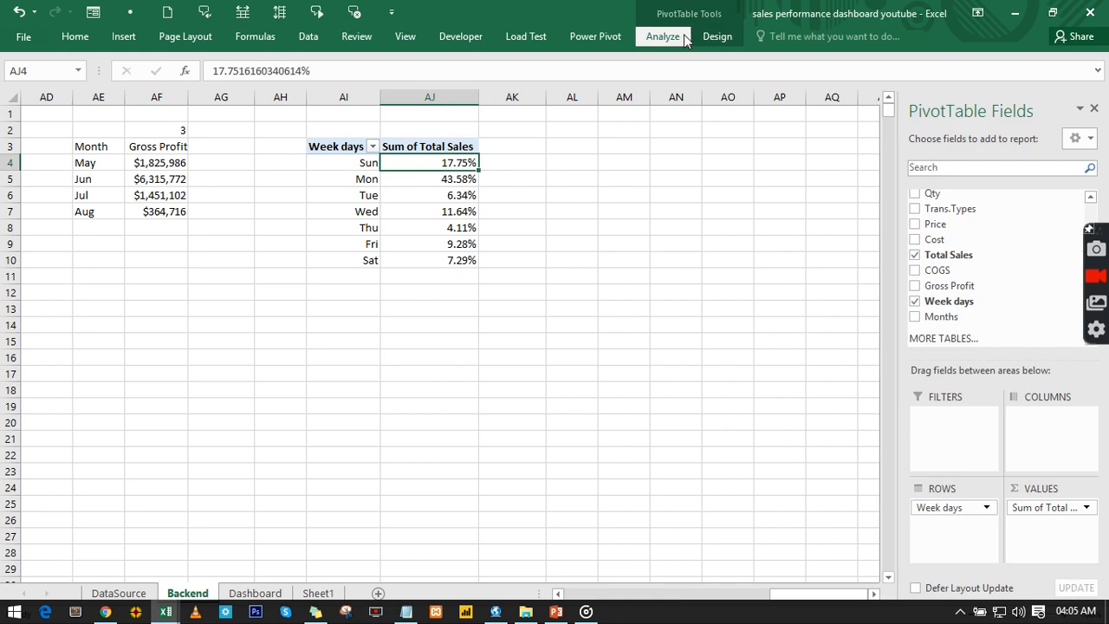
left_click(683, 35)
left_click(854, 73)
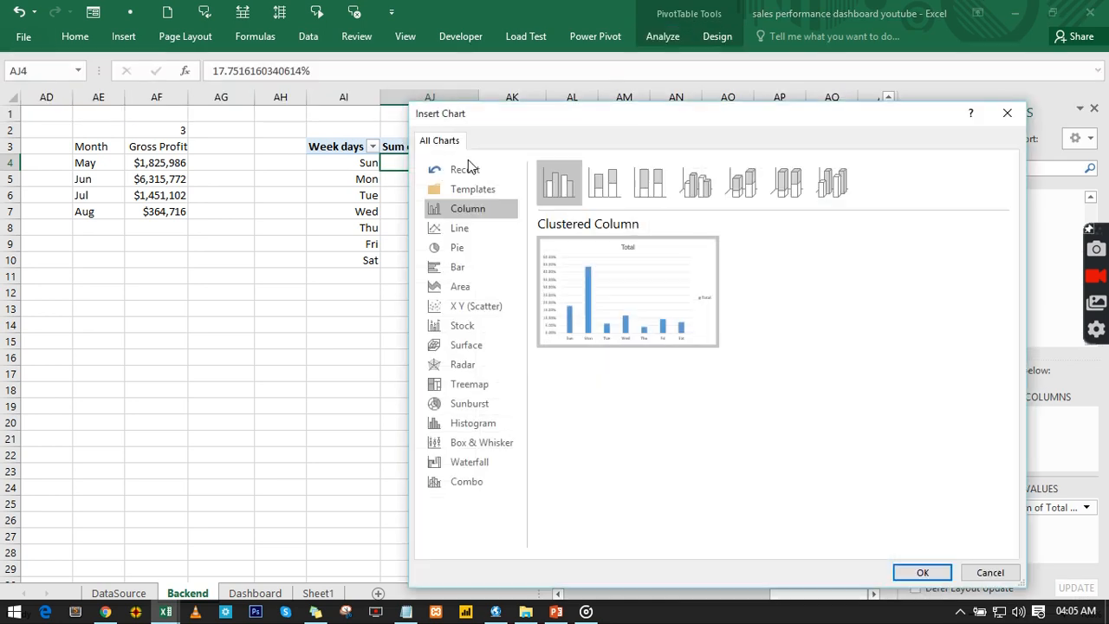
left_click(475, 387)
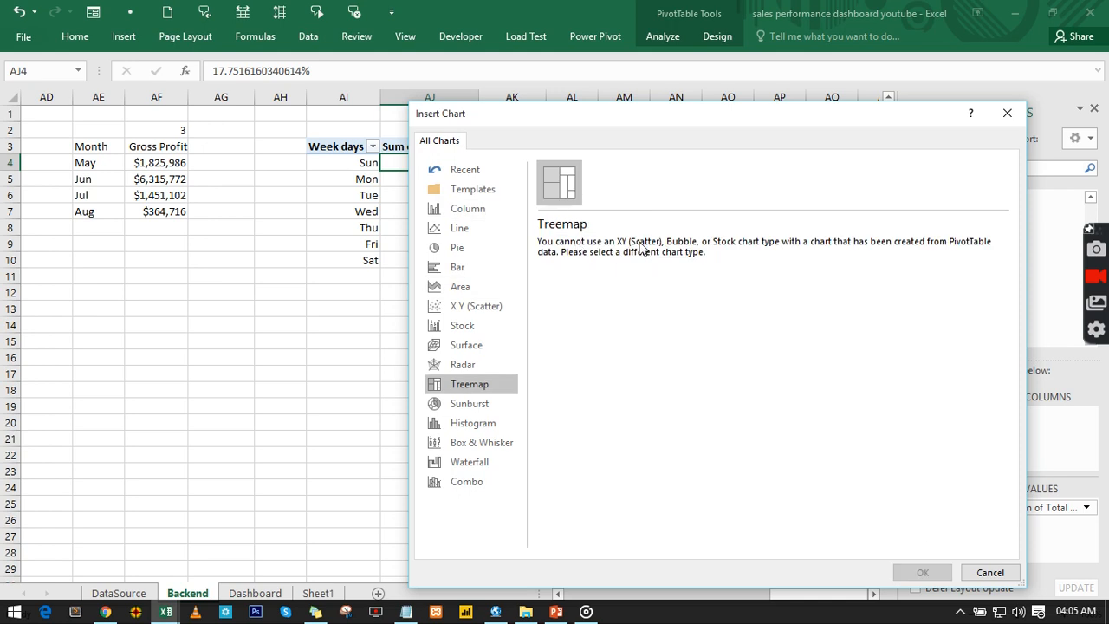
left_click(991, 573)
Step: Link cell AL4 to the Sunday label in AI4 and cell AM4 to its sales percentage in AJ4
left_click(555, 165)
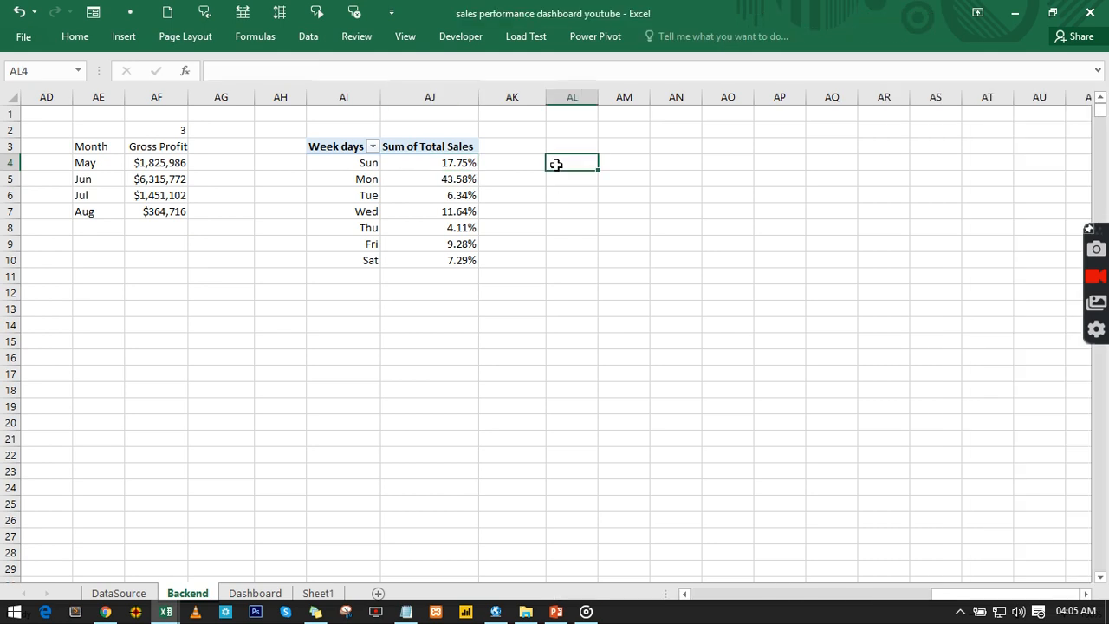
type("=")
left_click(367, 165)
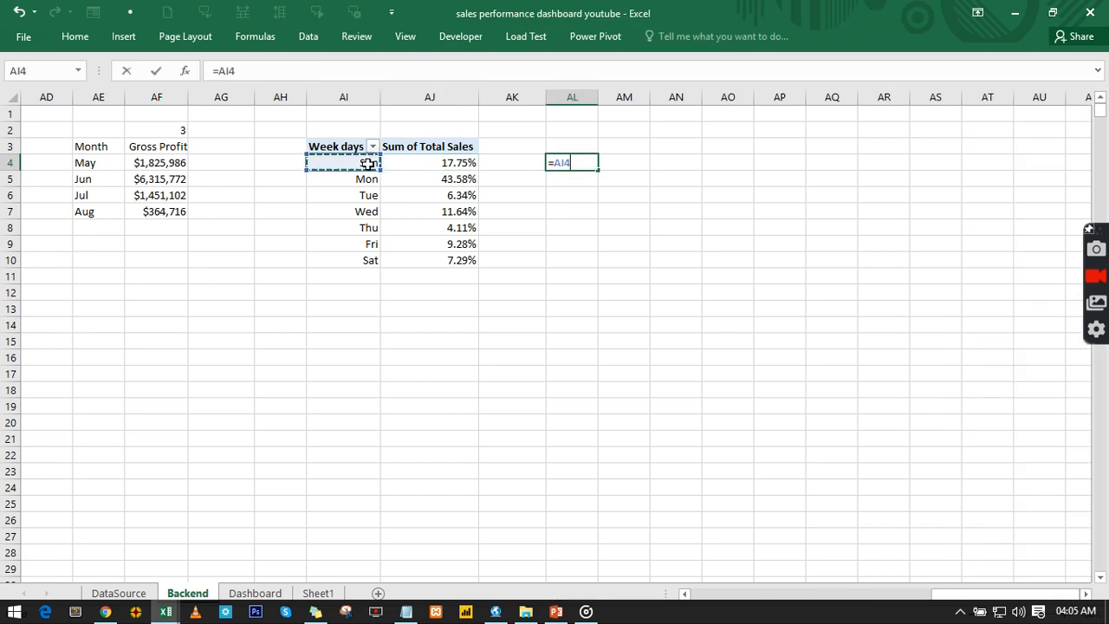
left_click(614, 164)
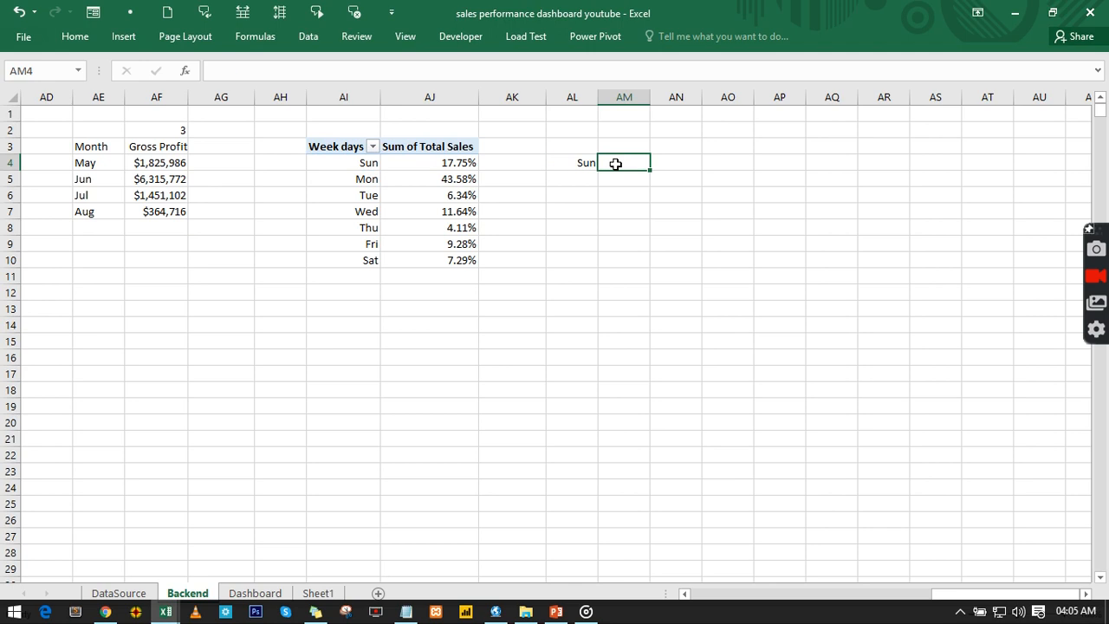
type("=")
left_click(457, 163)
key("Return")
Step: Fill the linking formulas in AL4:AM4 down to row 10 to cover all week days
left_click(581, 163)
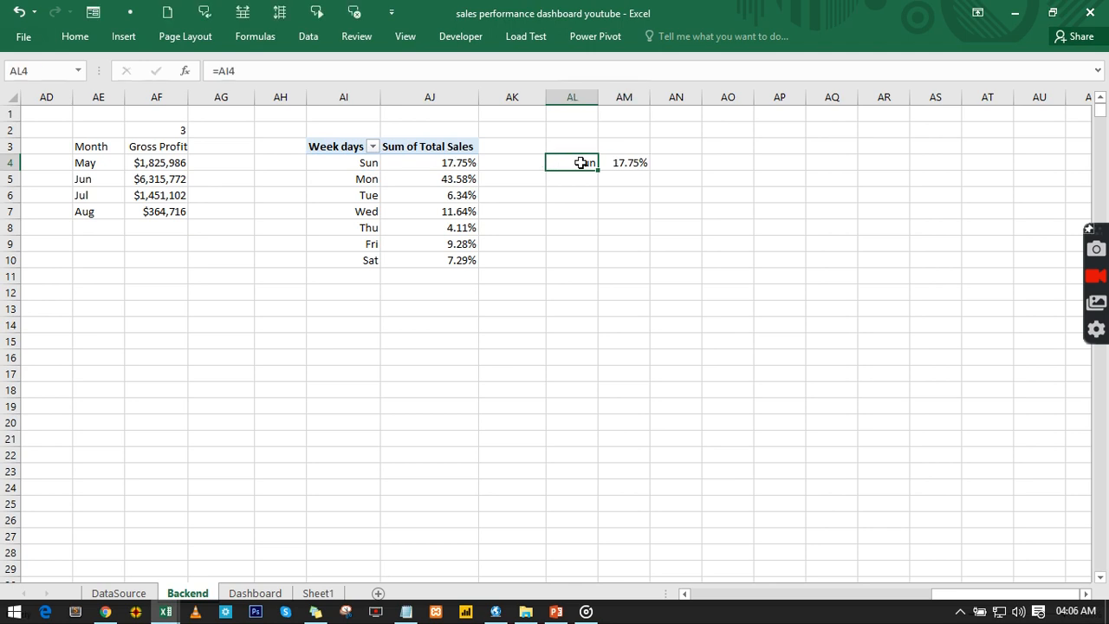
double_click(581, 163)
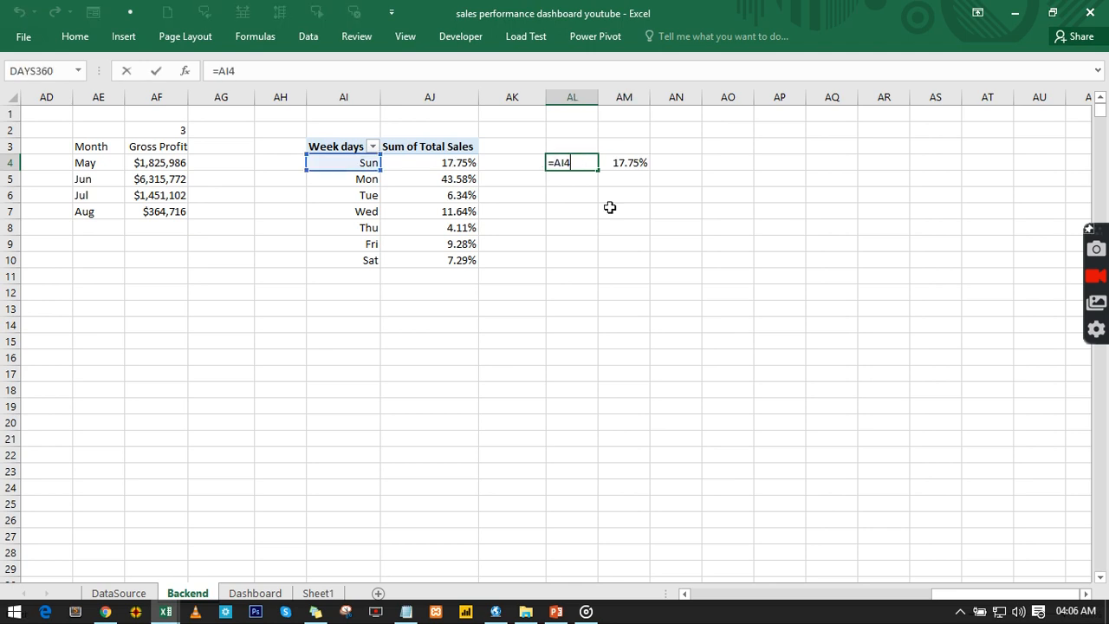
left_click(610, 208)
left_click_drag(587, 165, 635, 263)
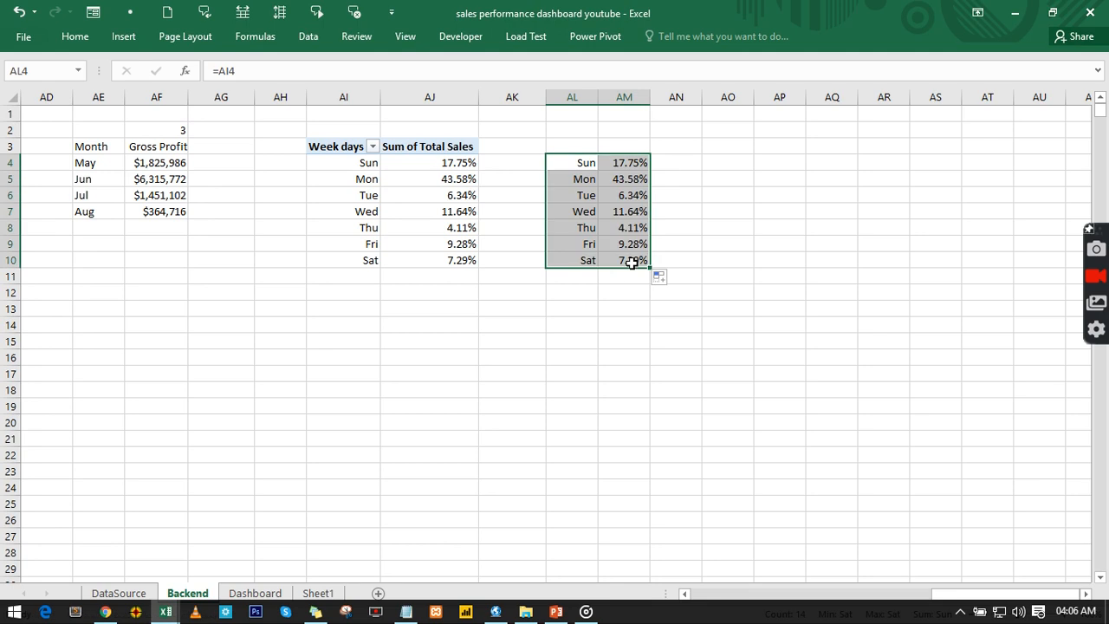
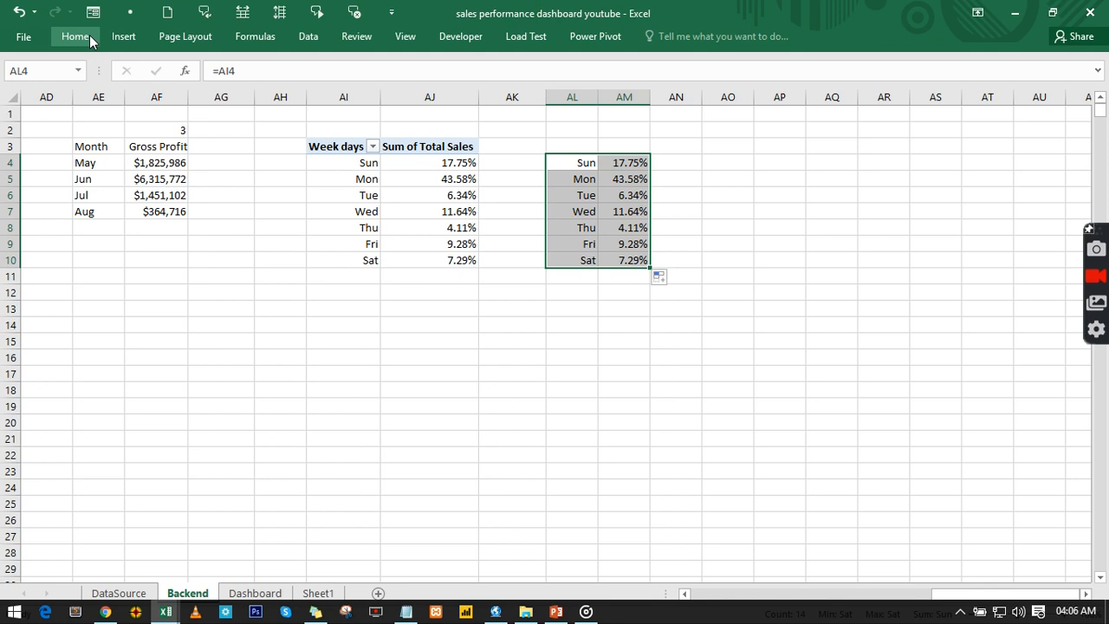
Step: Insert a 2-D clustered column chart from AL4:AM10 and move it below the week-day data
left_click(123, 38)
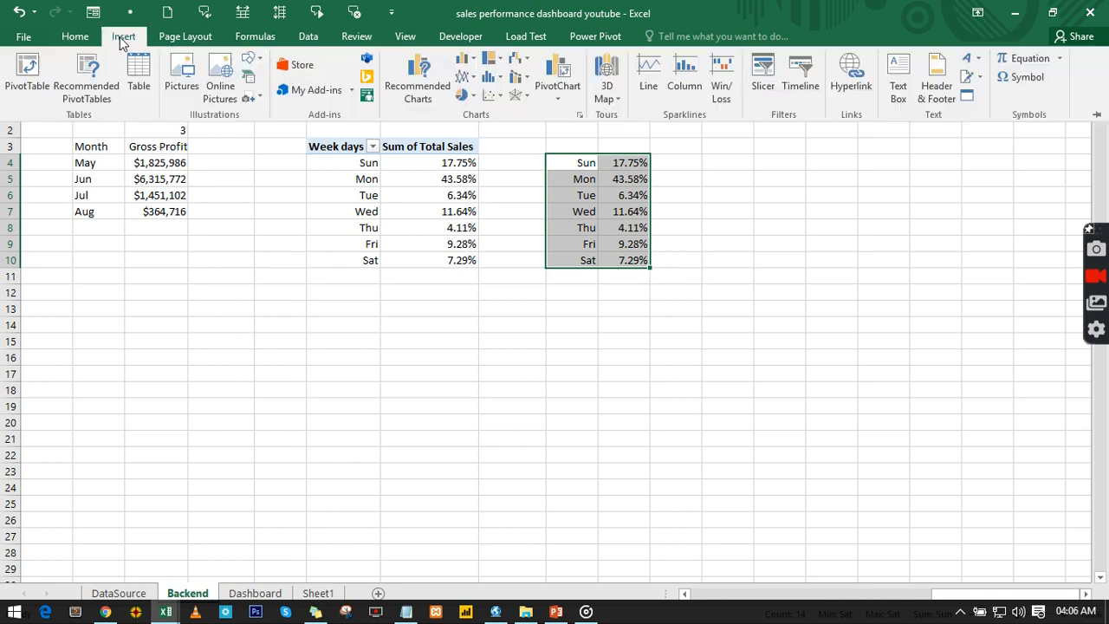
left_click(464, 58)
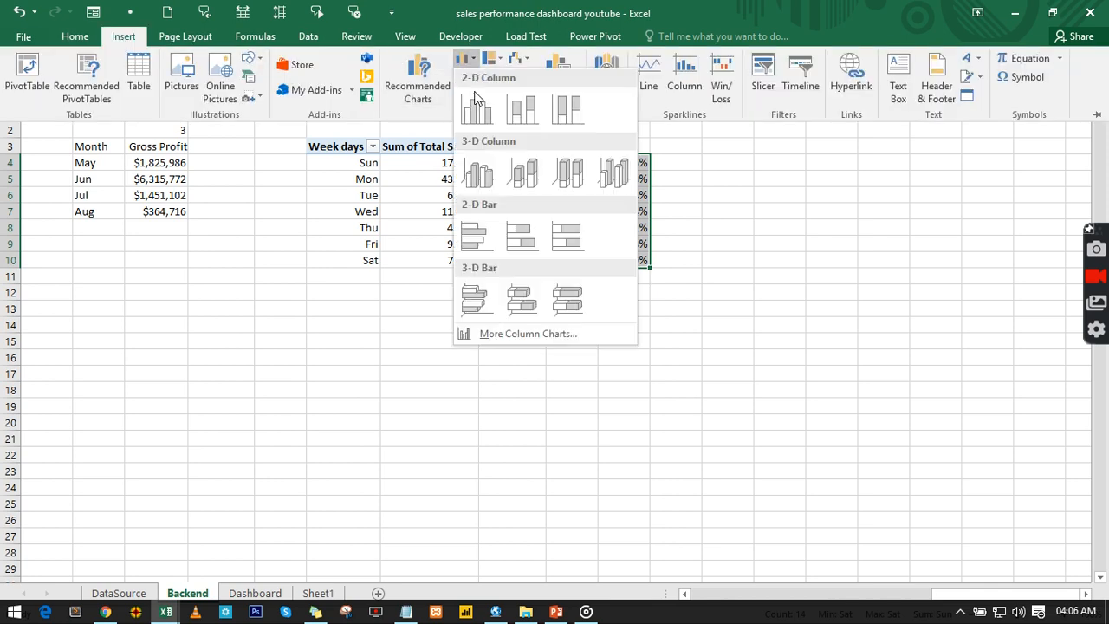
left_click(476, 104)
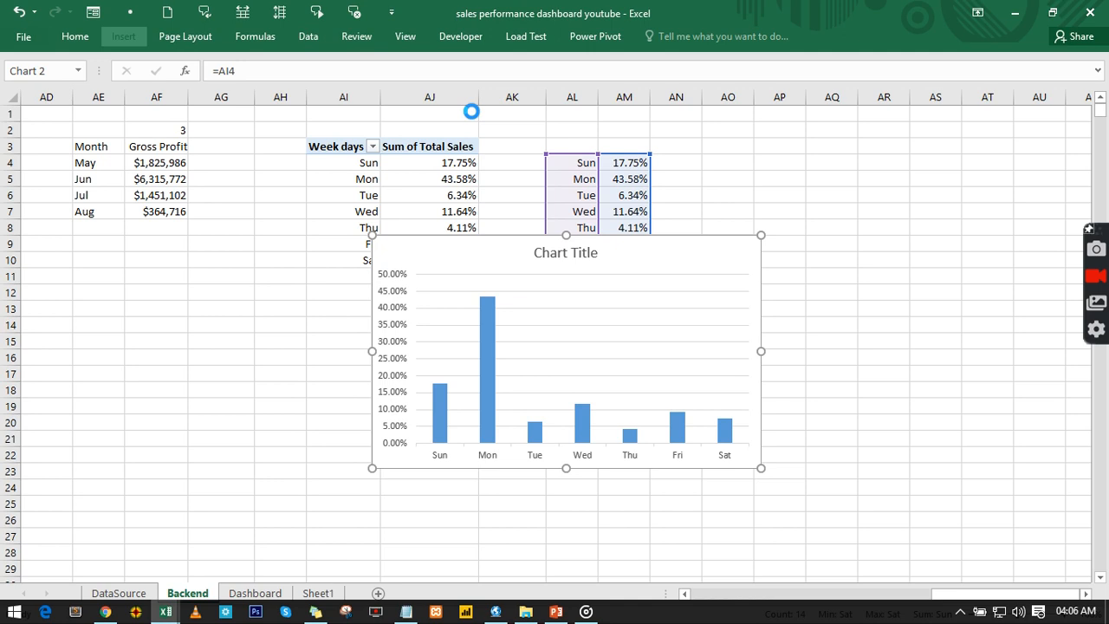
left_click_drag(674, 237, 668, 297)
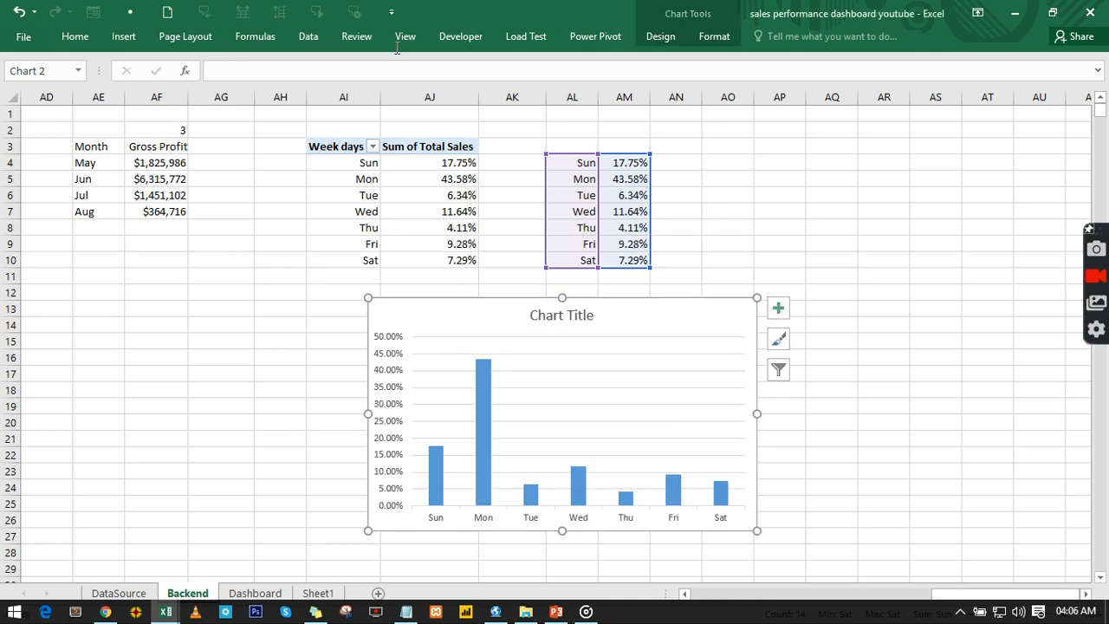
Step: Change the week-day column chart to a Treemap and remove its chart title
left_click(122, 36)
left_click(494, 59)
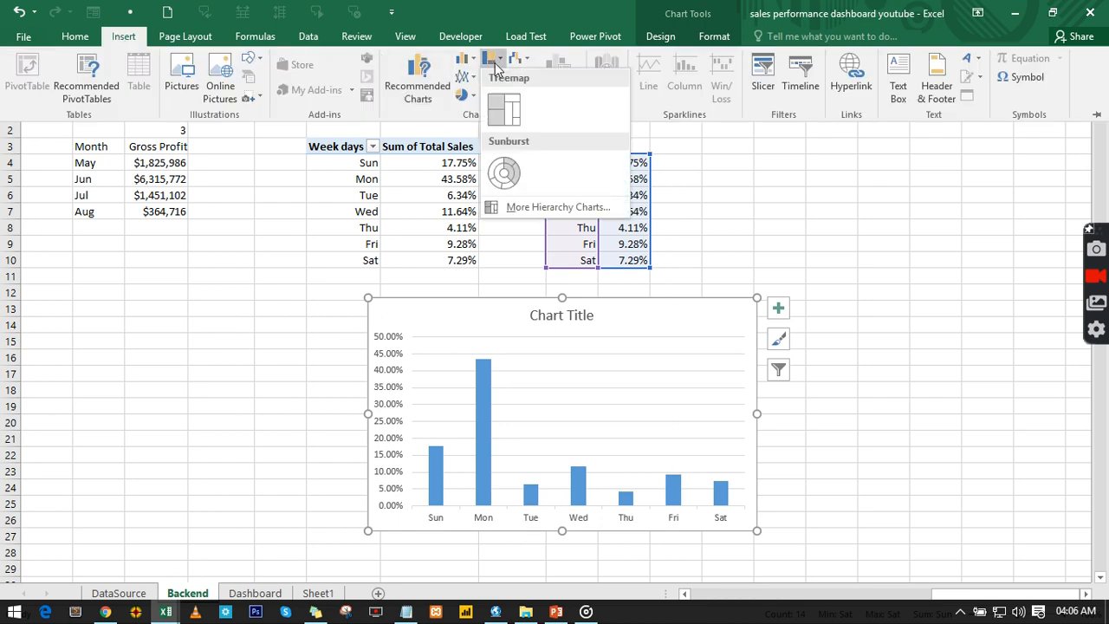
left_click(504, 108)
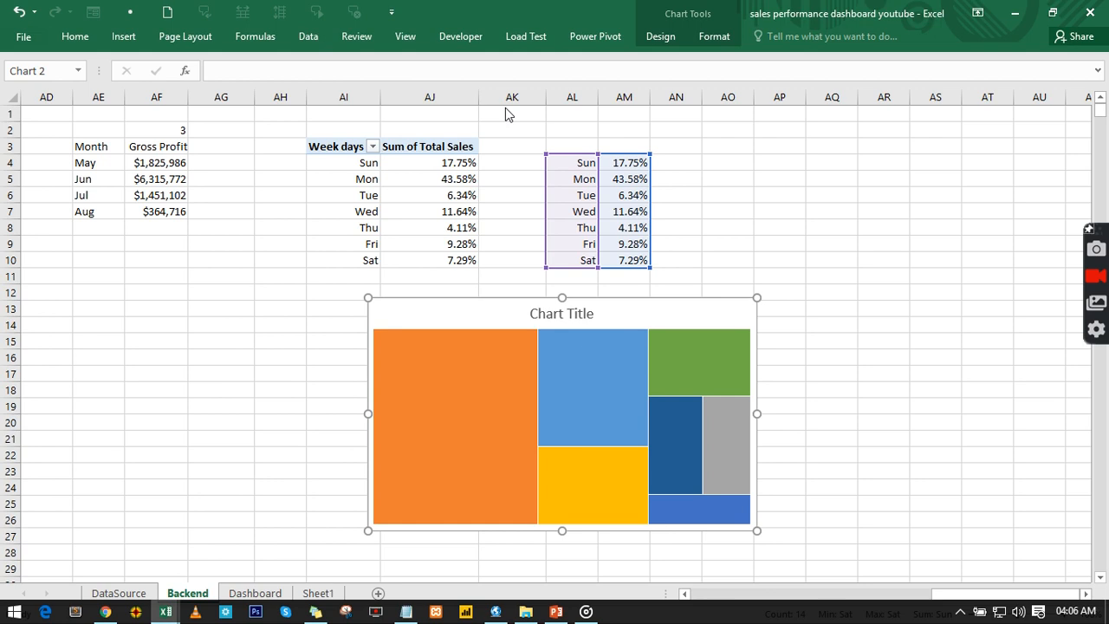
left_click(580, 311)
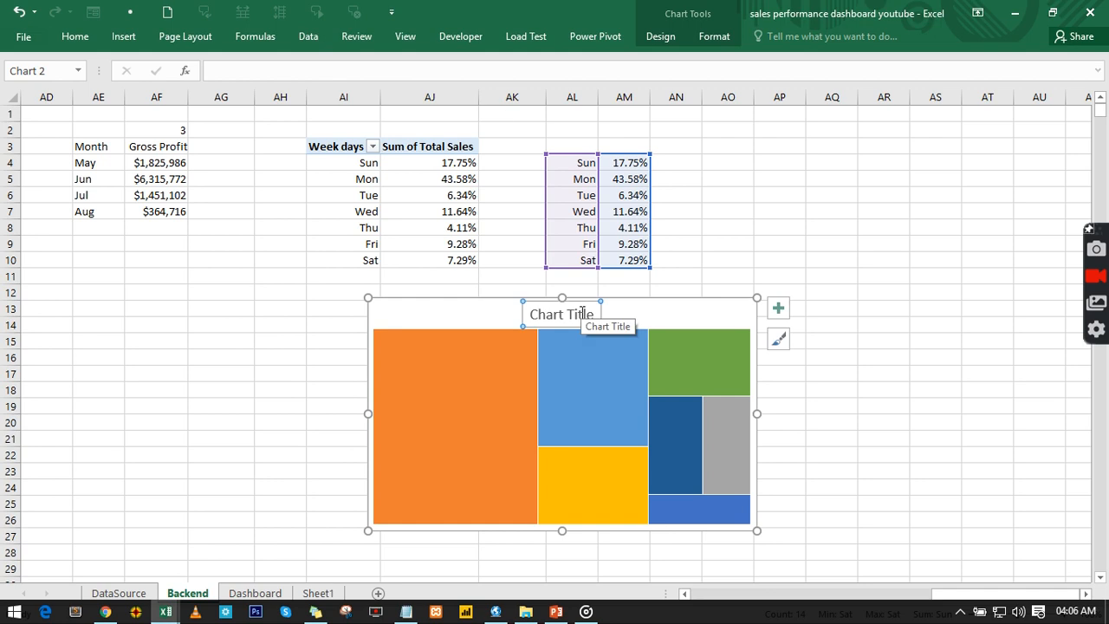
key("Delete")
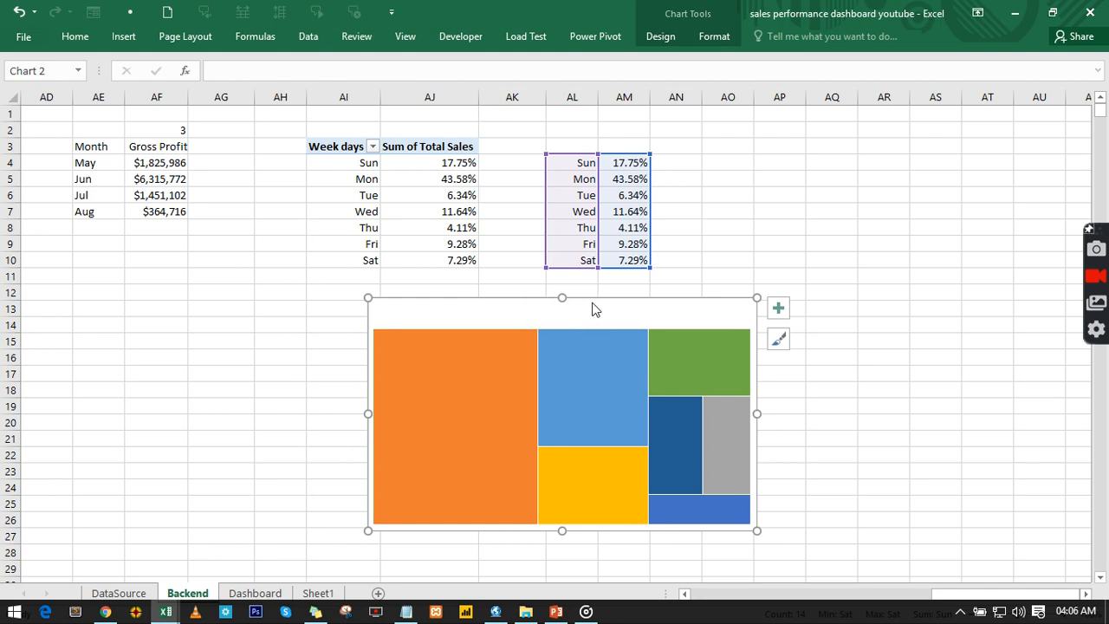
Step: Add data labels to the treemap showing category name and value, separated by a new line
left_click(777, 310)
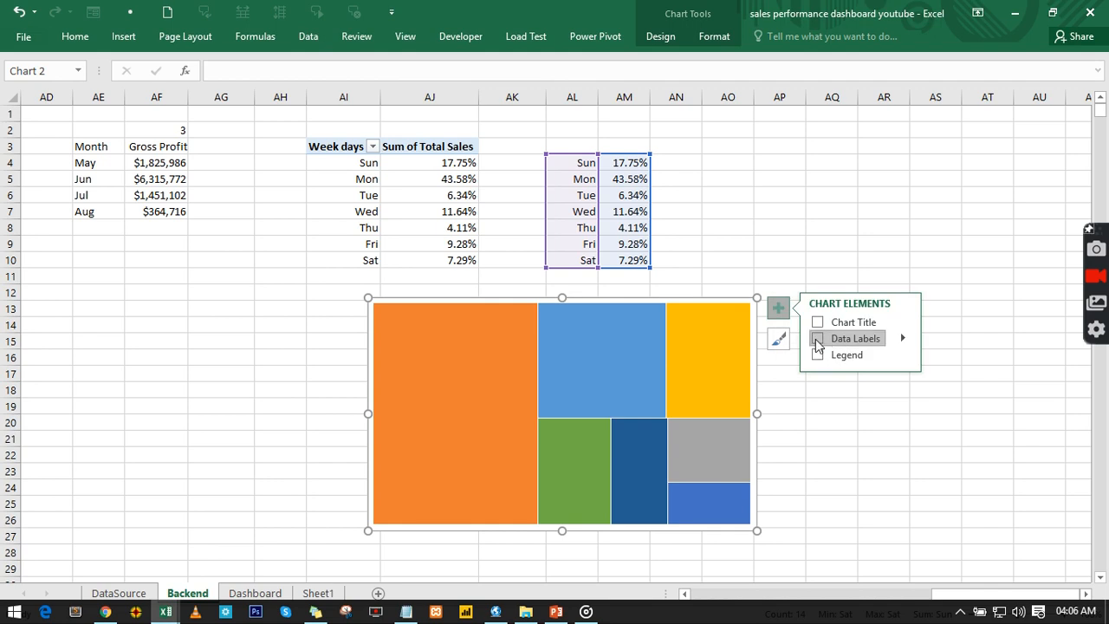
left_click(817, 339)
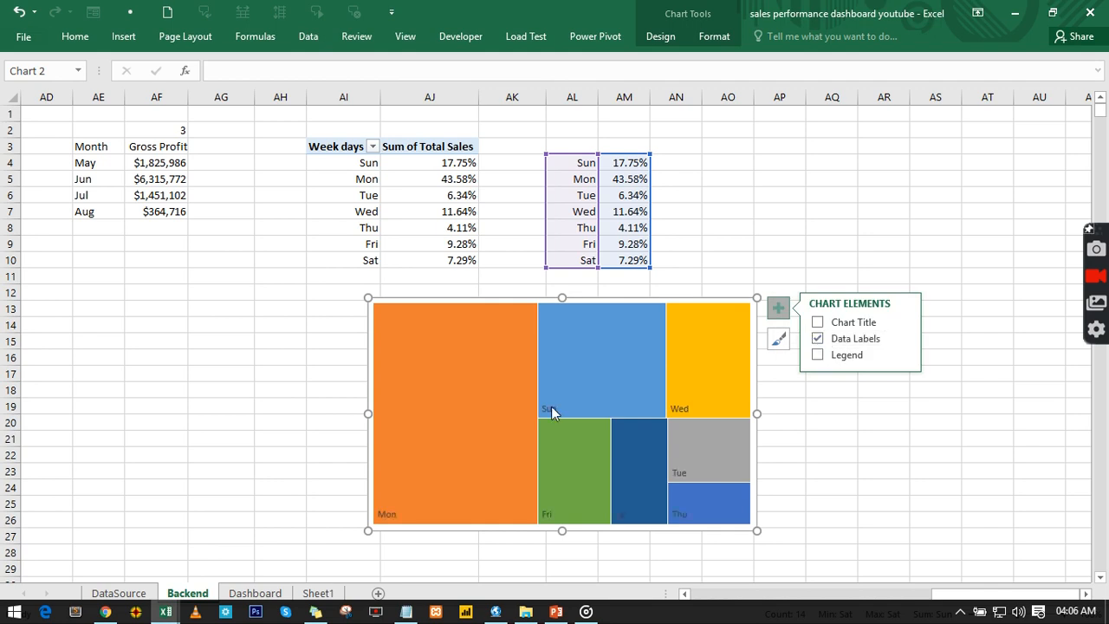
left_click(552, 411)
right_click(552, 411)
left_click(630, 578)
left_click_drag(534, 217, 193, 199)
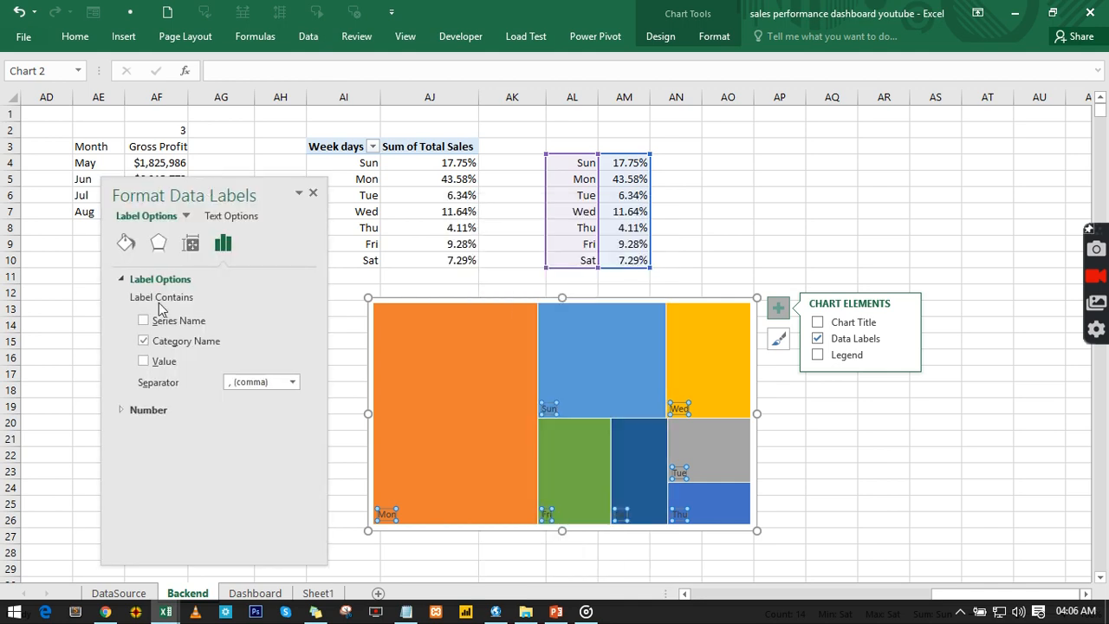
left_click(144, 362)
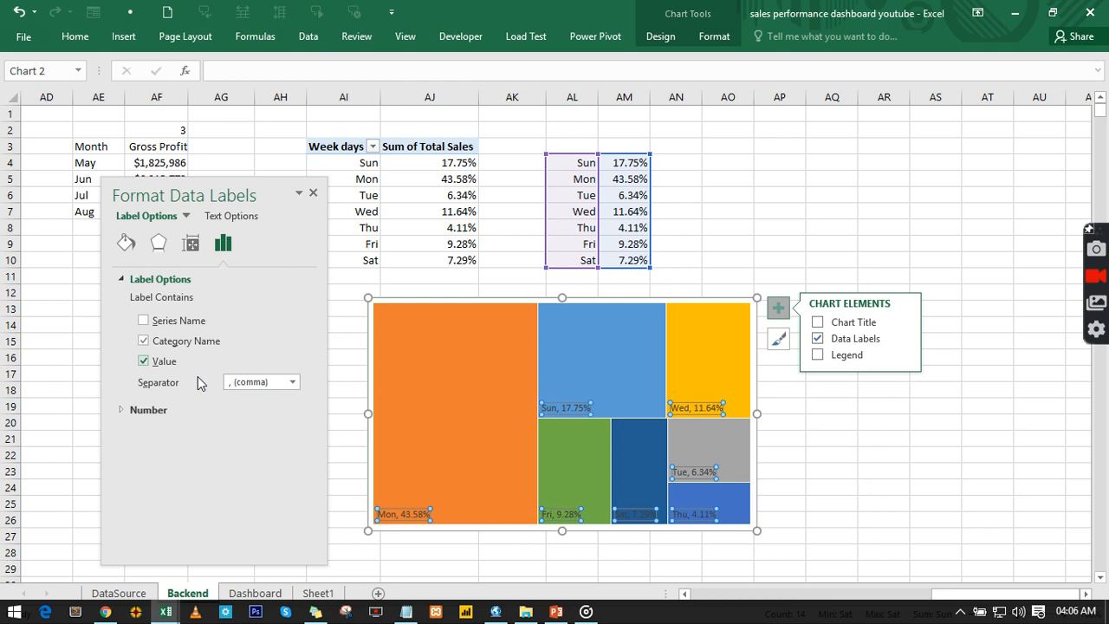
left_click(294, 384)
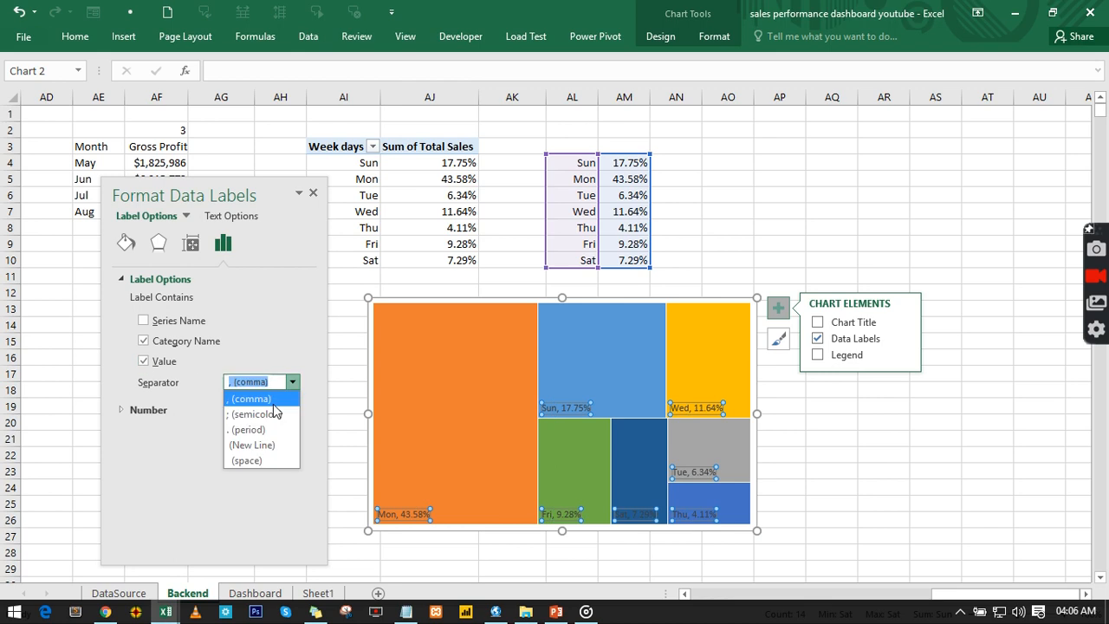
left_click(251, 445)
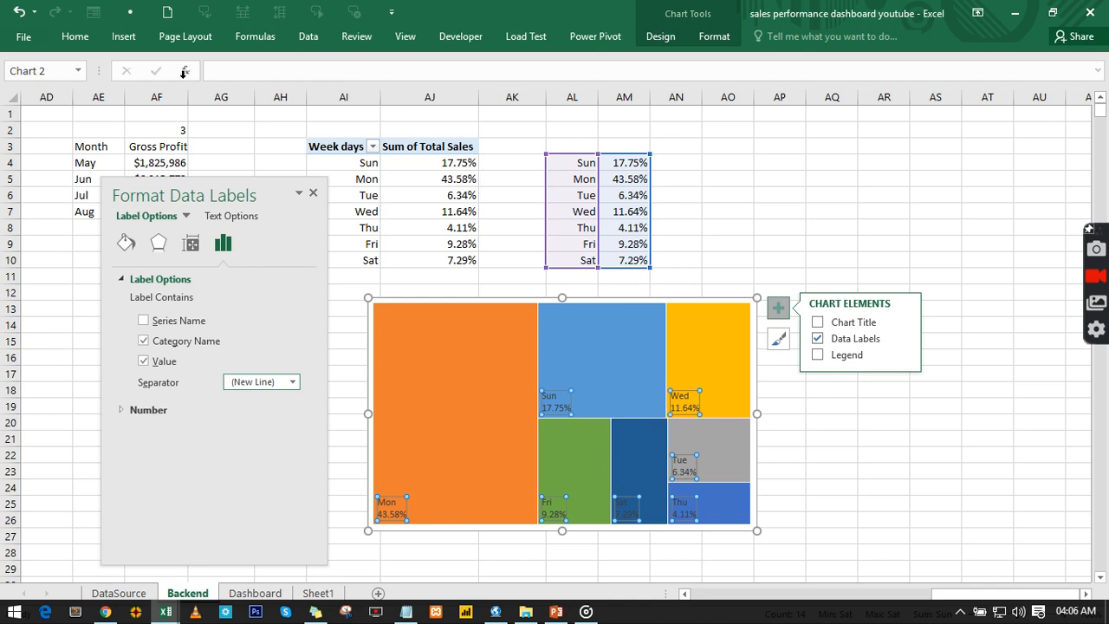
Step: Format the treemap's data labels as bold, 10.5 pt, white text
left_click(73, 36)
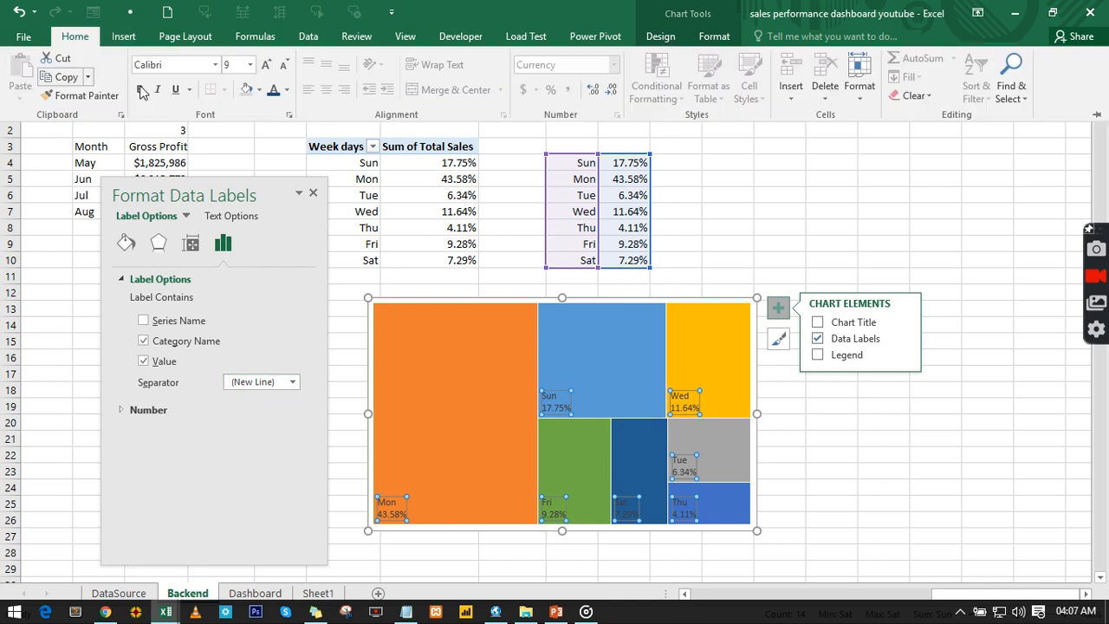
left_click(141, 90)
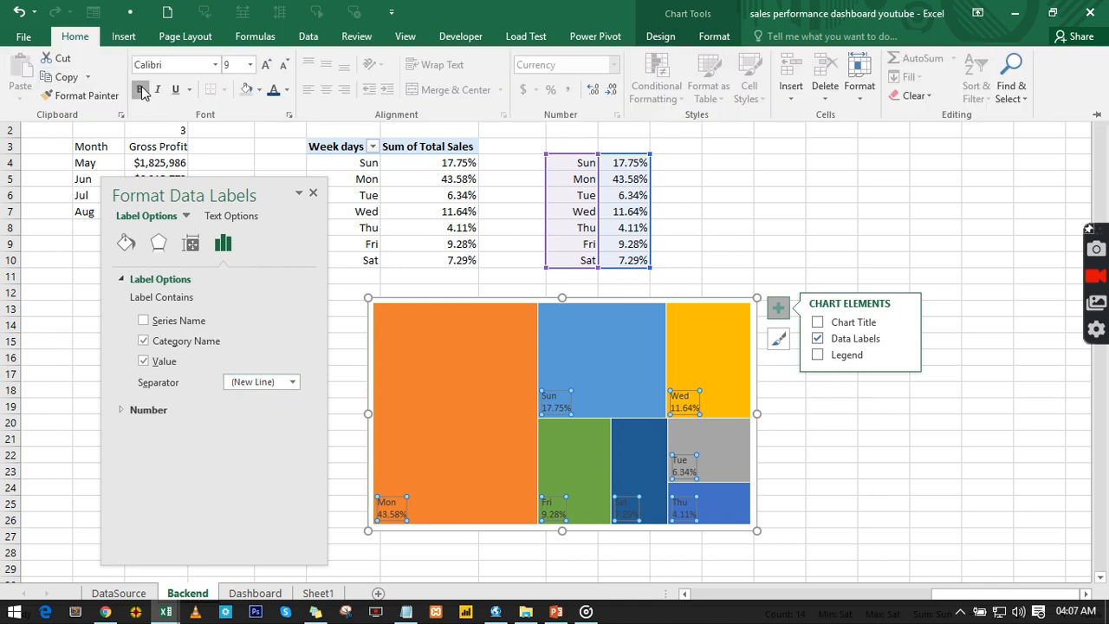
left_click(267, 71)
left_click(267, 71)
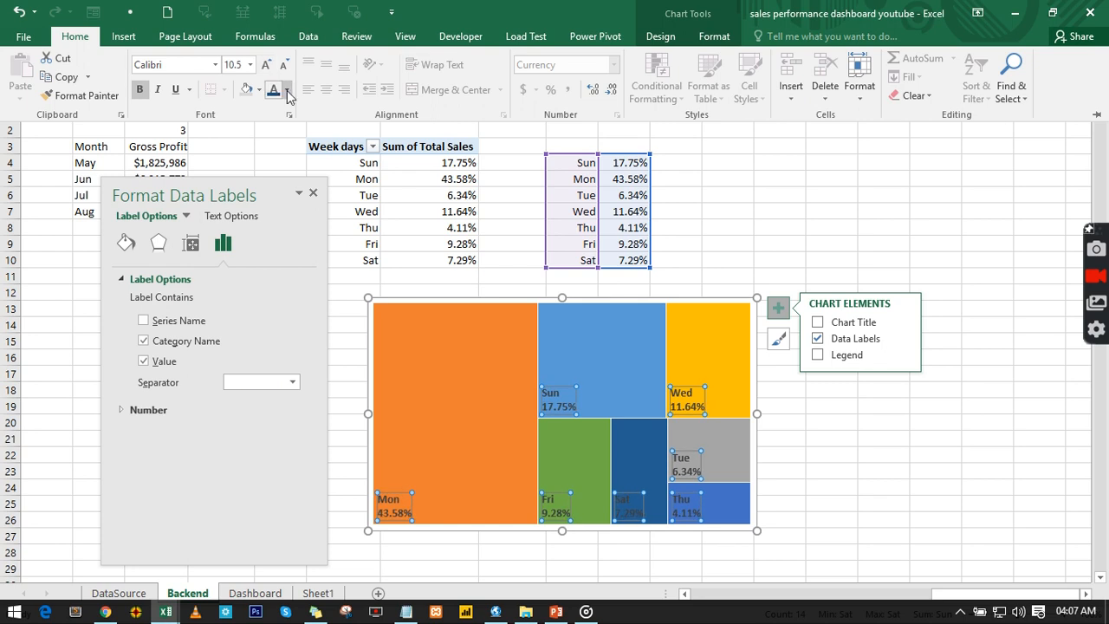
left_click(287, 90)
left_click(275, 146)
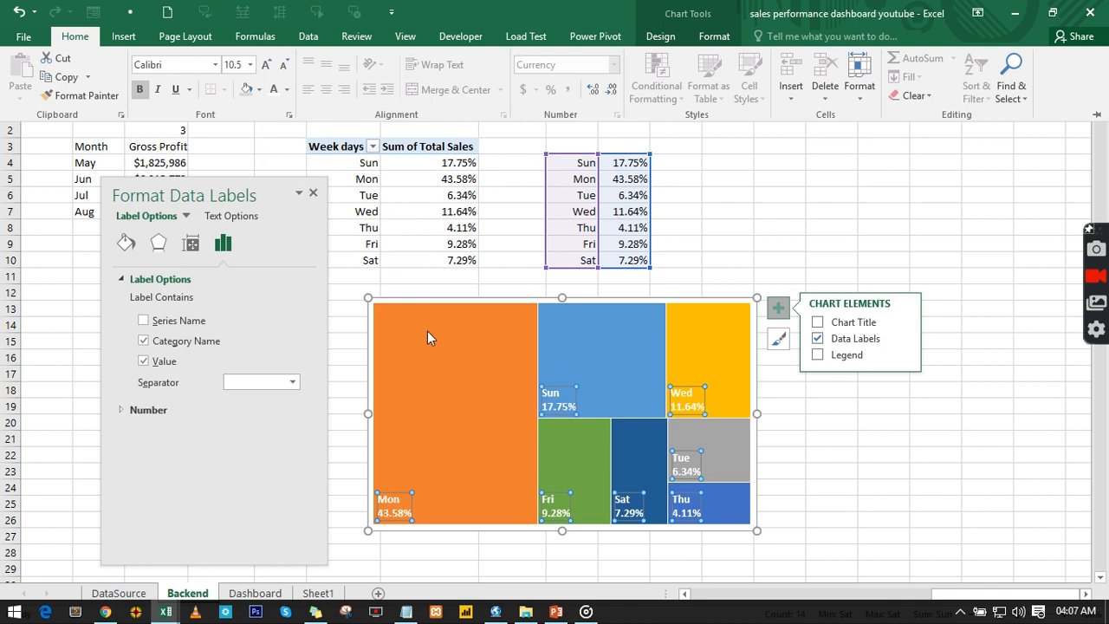
Step: Give the treemap's Mon tile a solid dark green fill
left_click(460, 334)
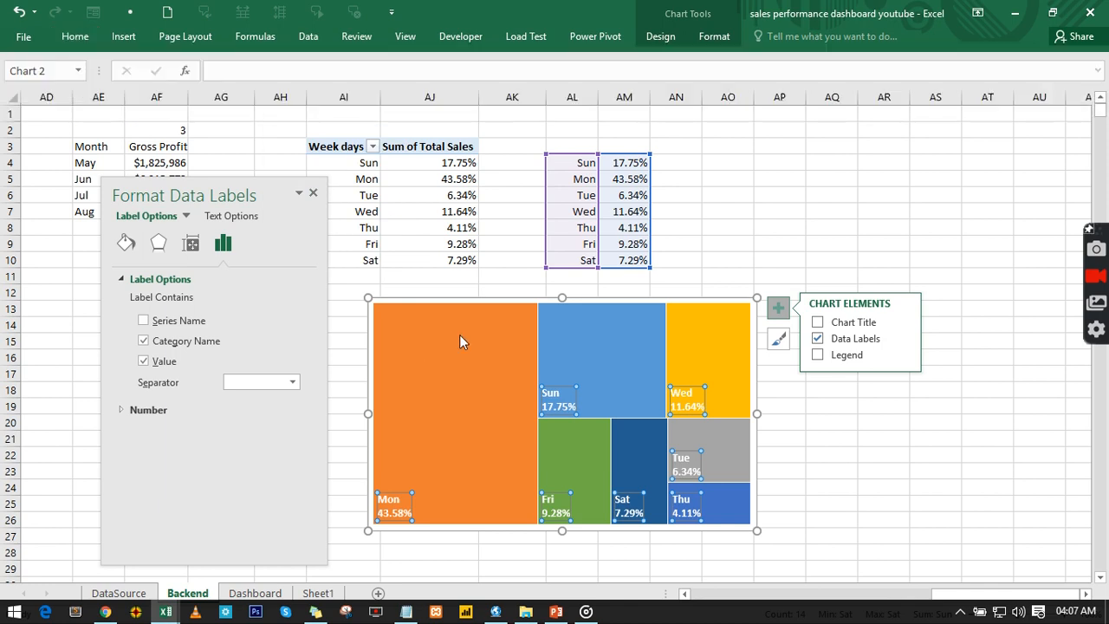
left_click(459, 335)
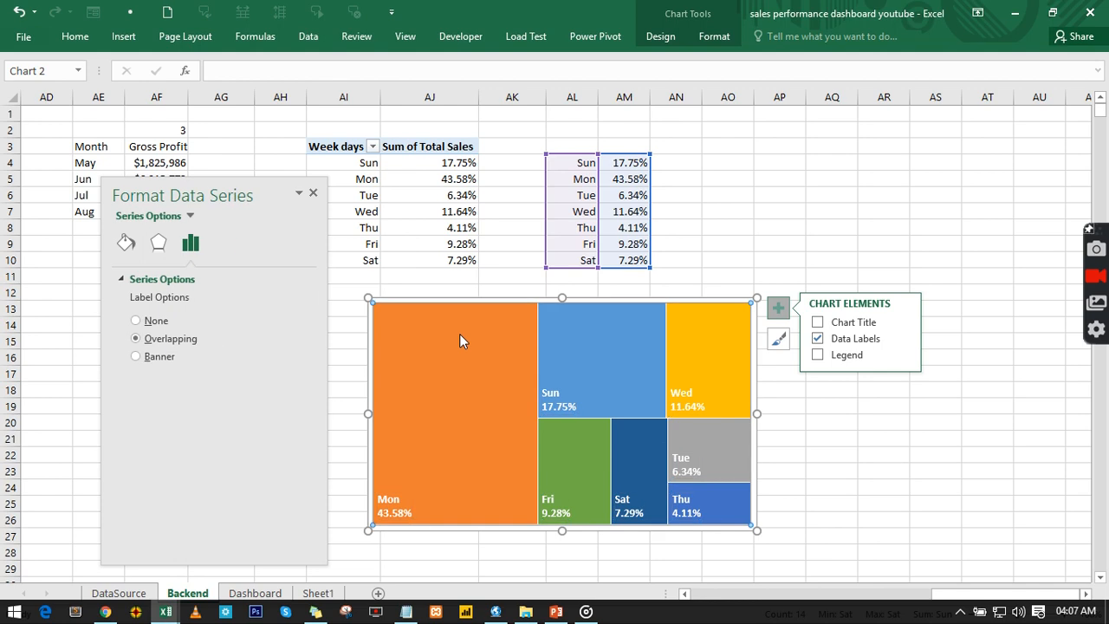
left_click(459, 334)
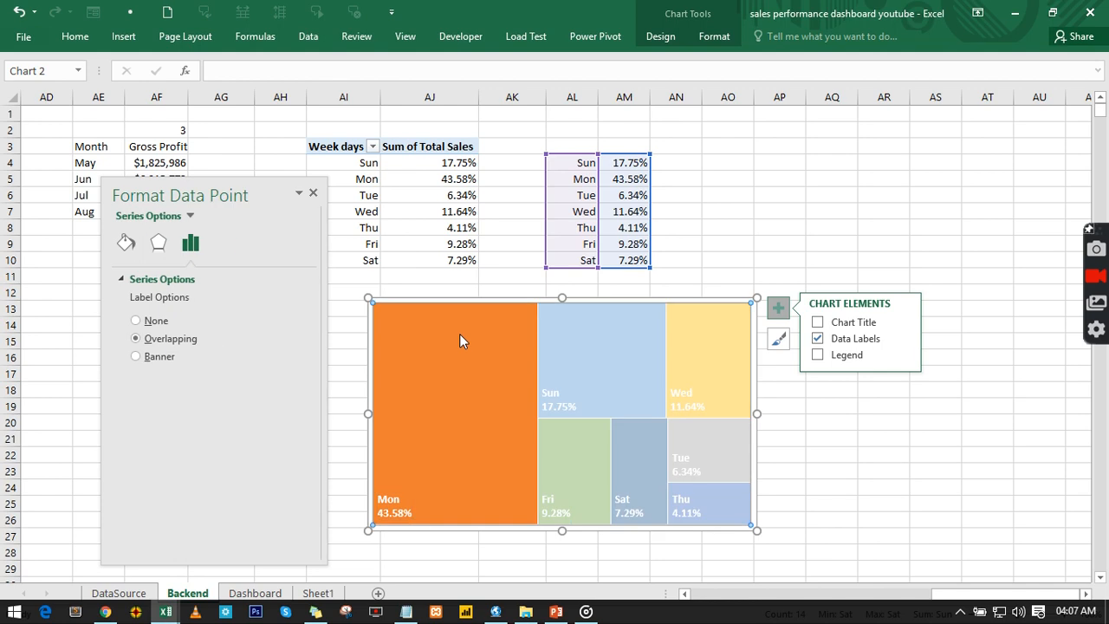
left_click(136, 246)
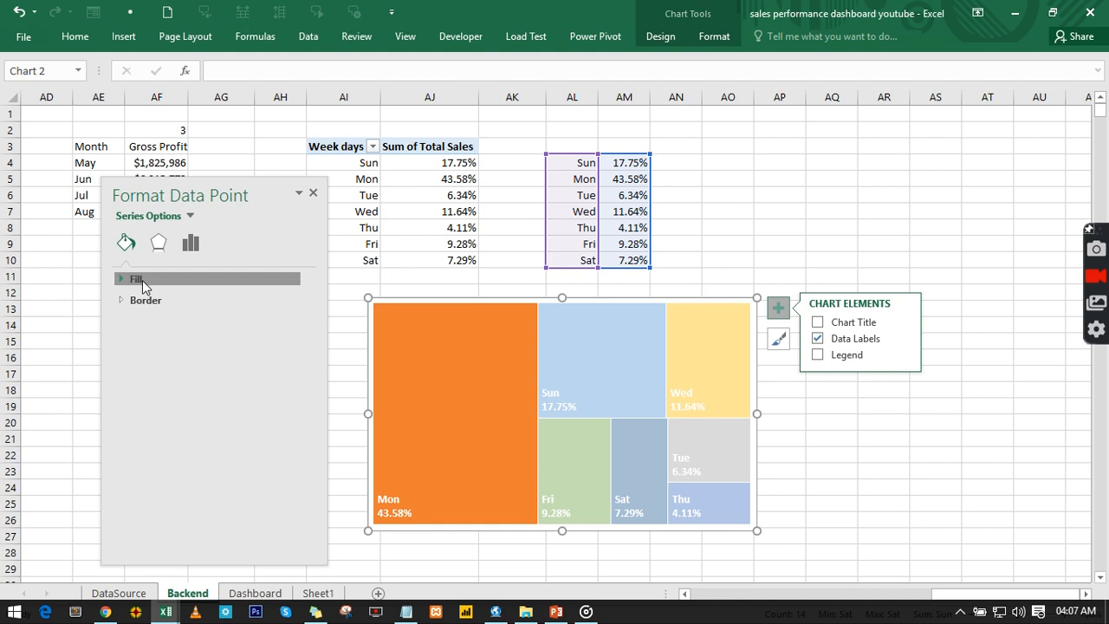
left_click(142, 279)
left_click(286, 422)
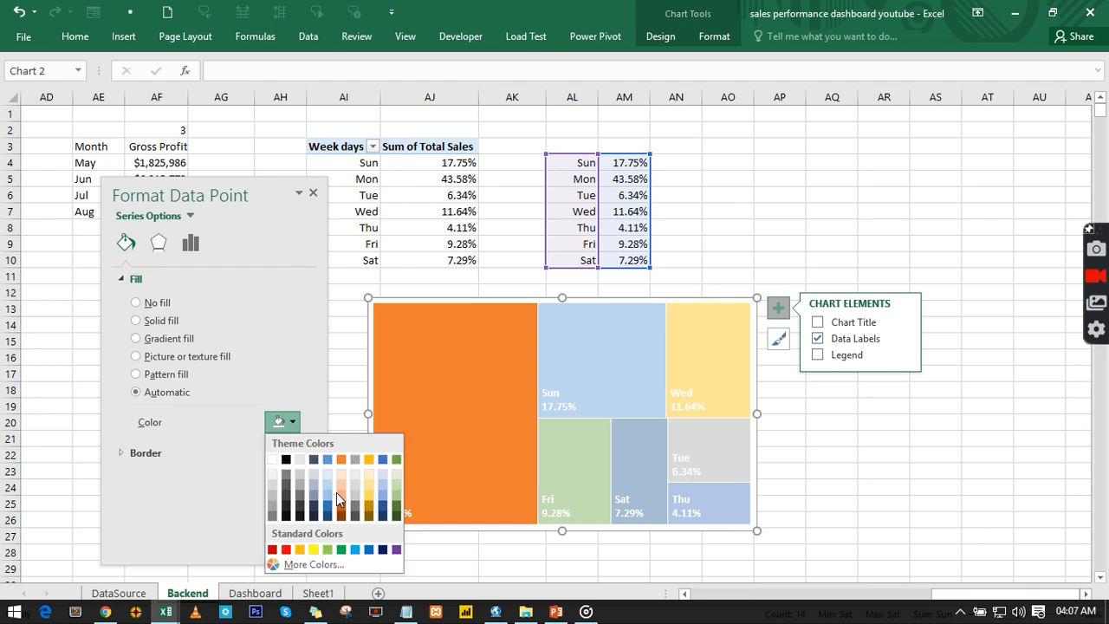
left_click(396, 518)
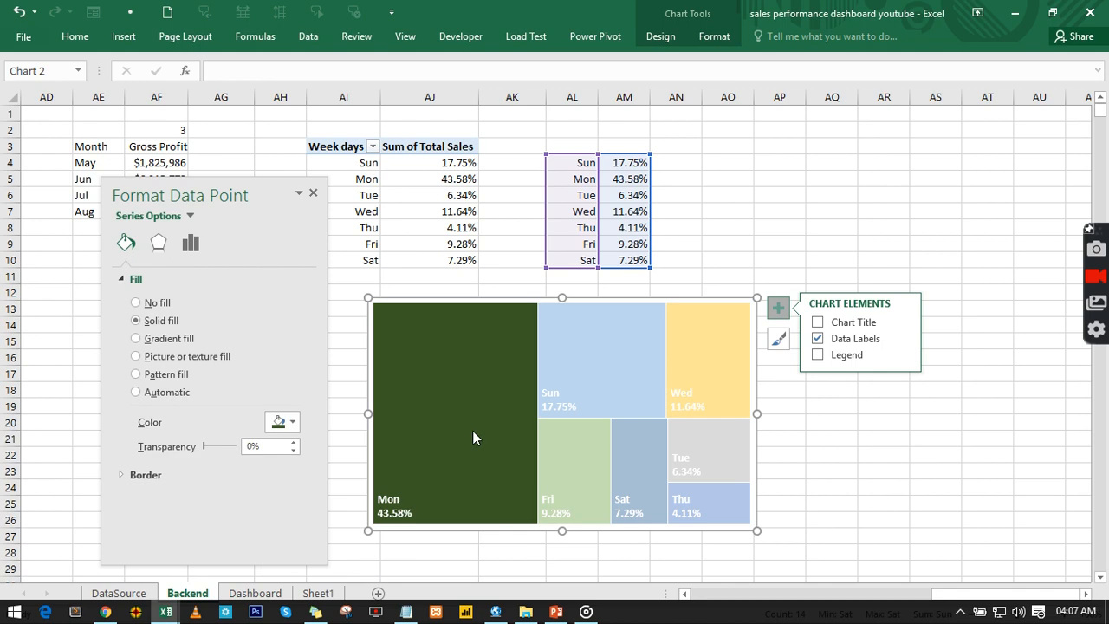
left_click(570, 404)
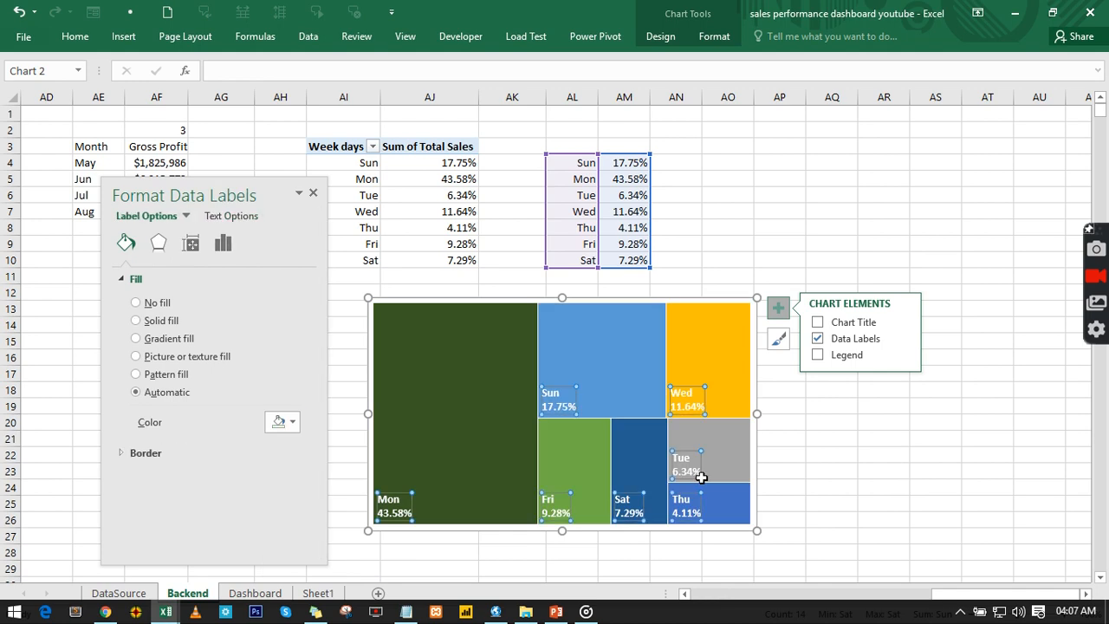
left_click(733, 451)
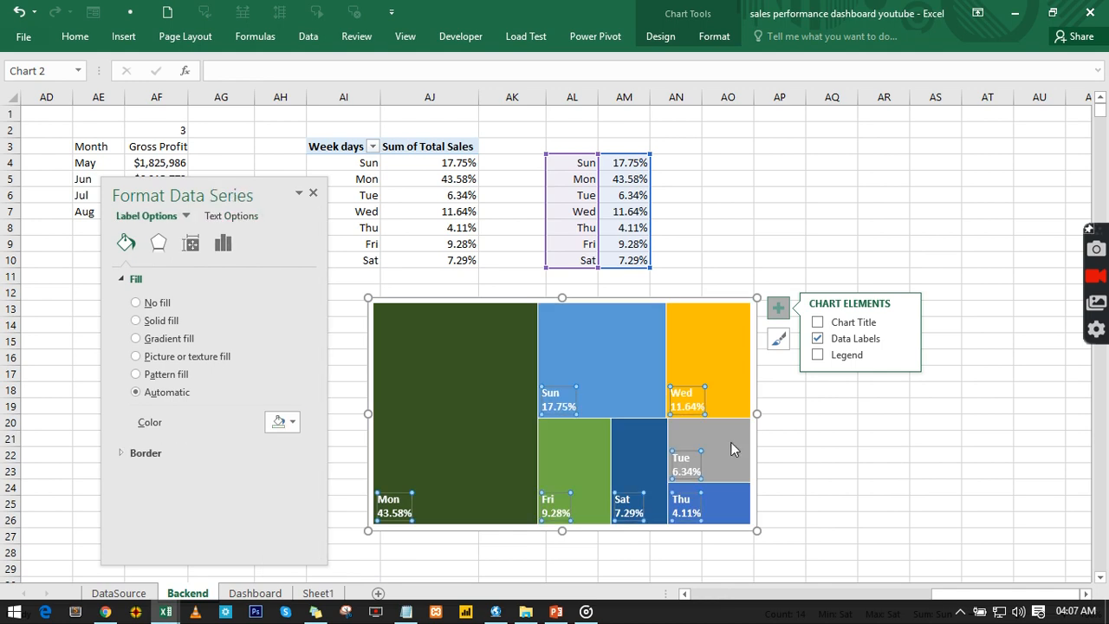
left_click(718, 371)
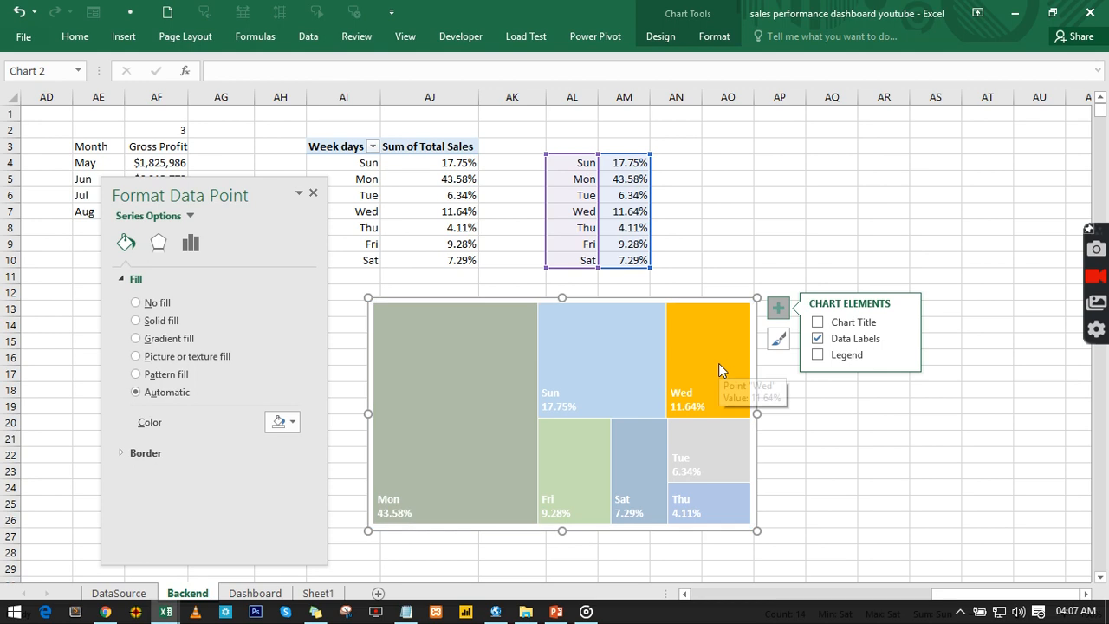
left_click(718, 370)
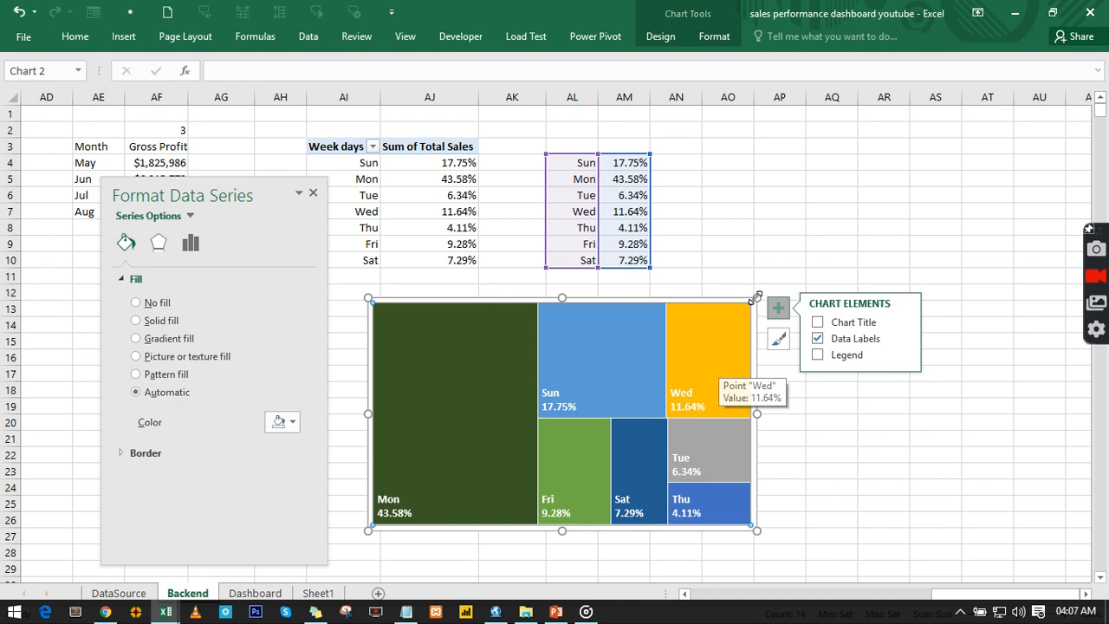
Step: Shrink the treemap to about 4.01 by 1.96 inches and move it to the Dashboard sheet, beside the Gross Profit chart
left_click_drag(755, 297, 680, 379)
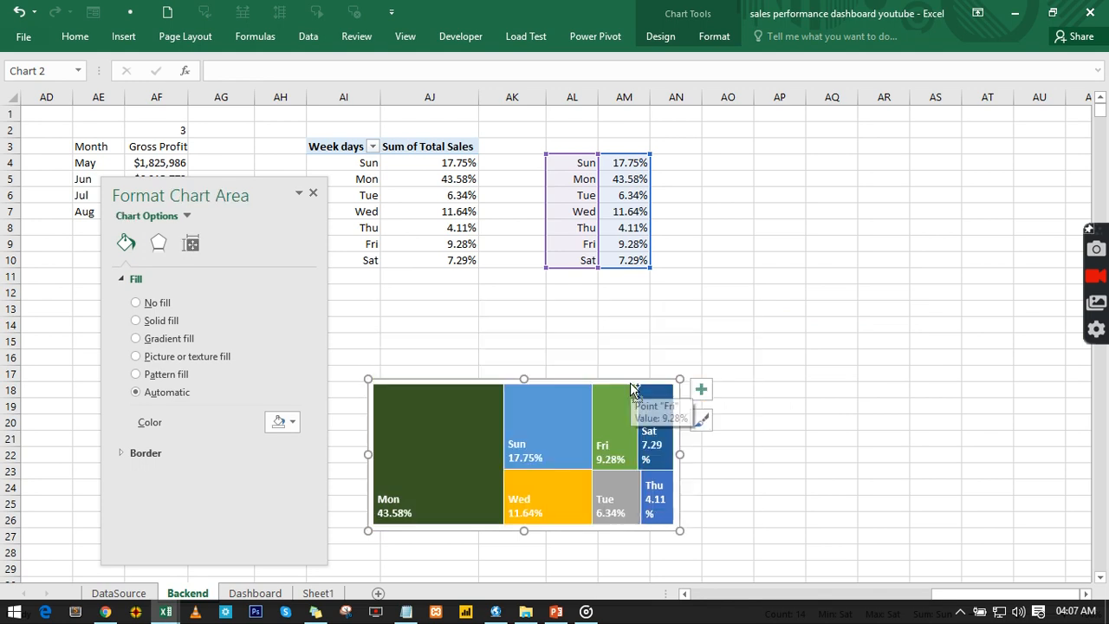
left_click(261, 593)
key("ctrl+x")
left_click(262, 595)
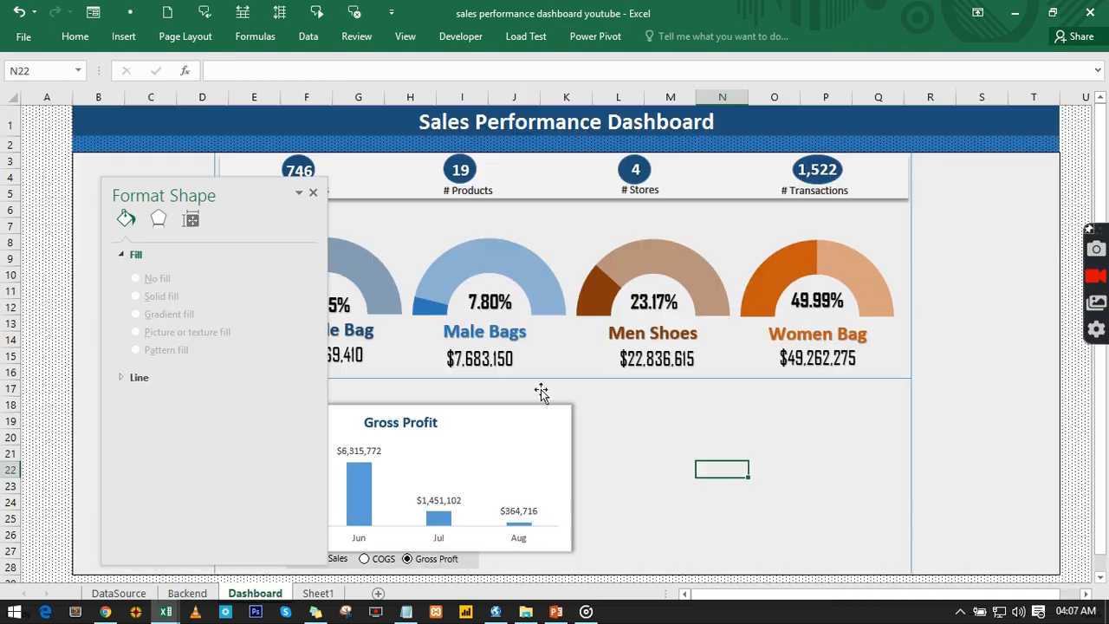
left_click(624, 408)
key("ctrl+v")
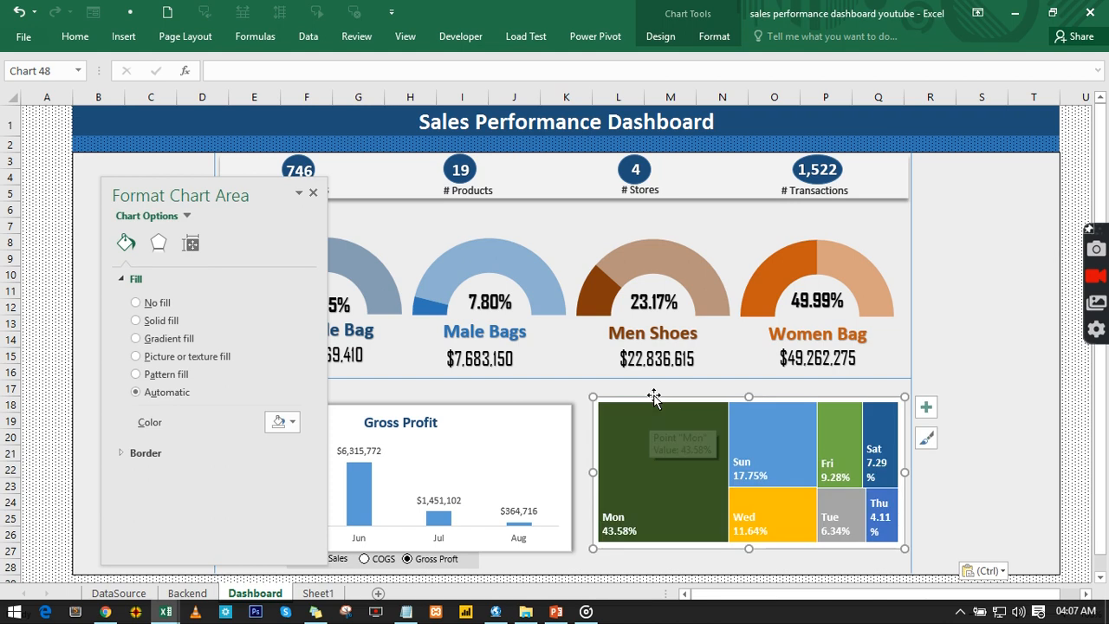
left_click_drag(654, 393, 641, 399)
left_click(640, 398)
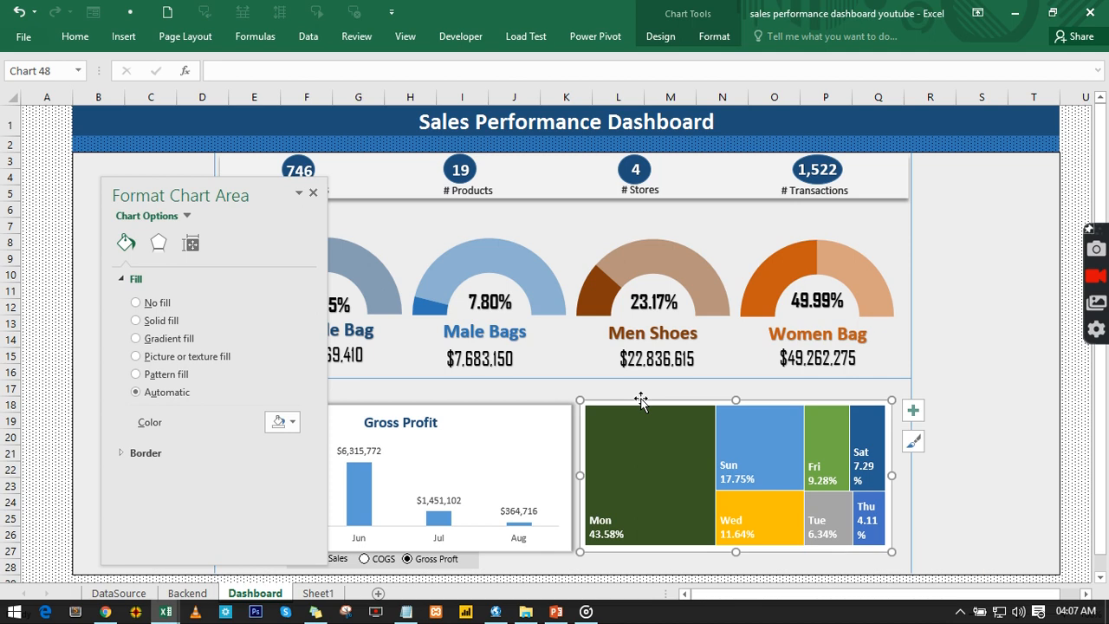
Step: Apply the centred outer shadow preset to the treemap's chart area and close the formatting pane
left_click(709, 37)
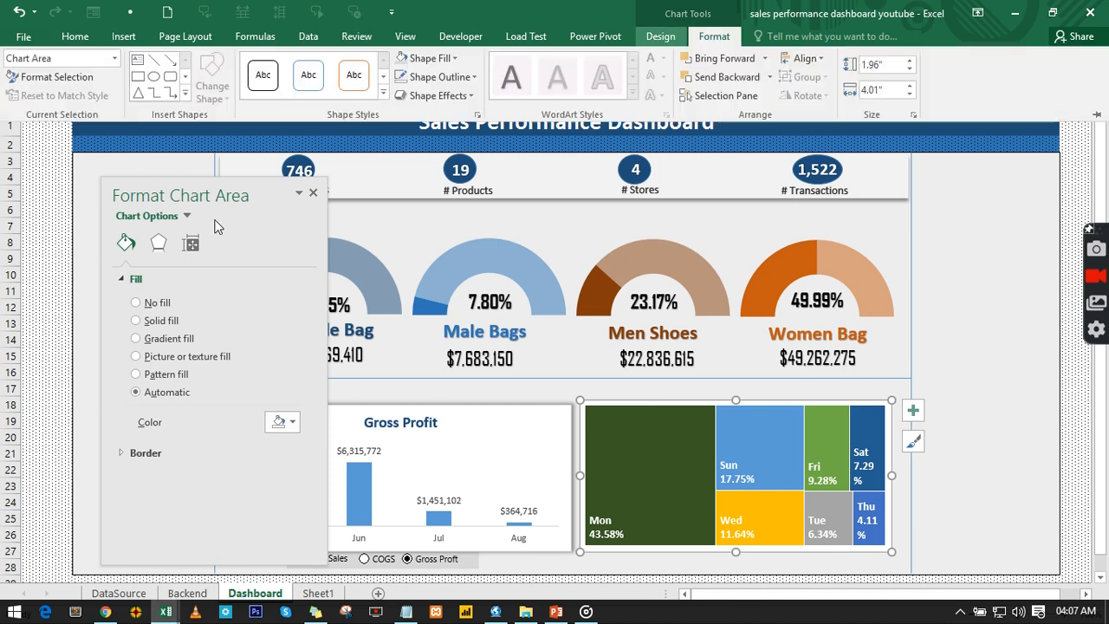
left_click(159, 244)
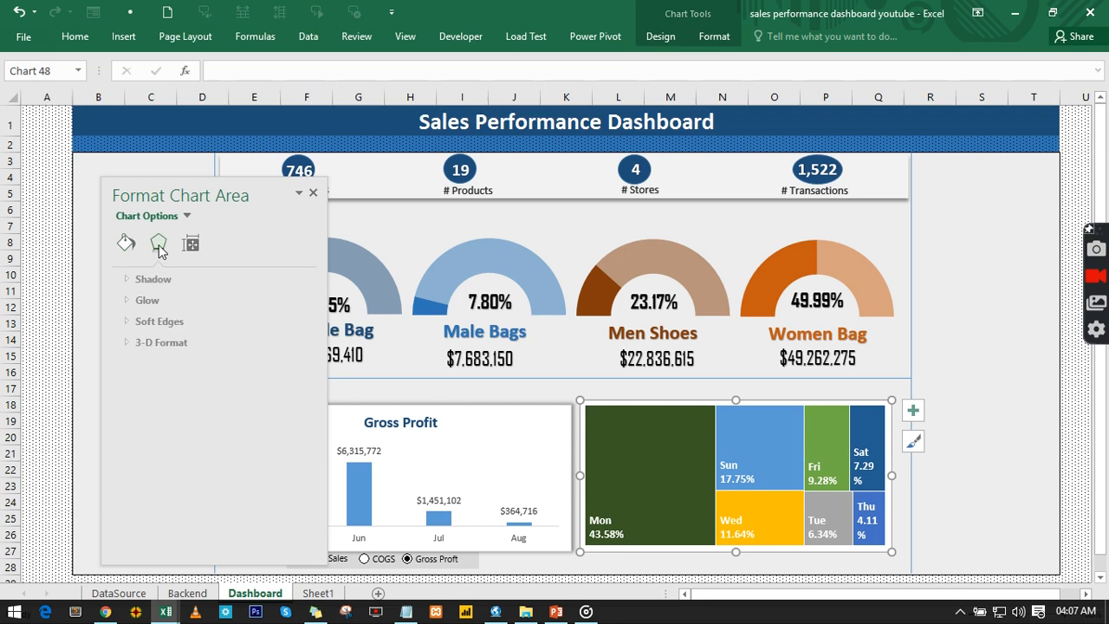
left_click(163, 281)
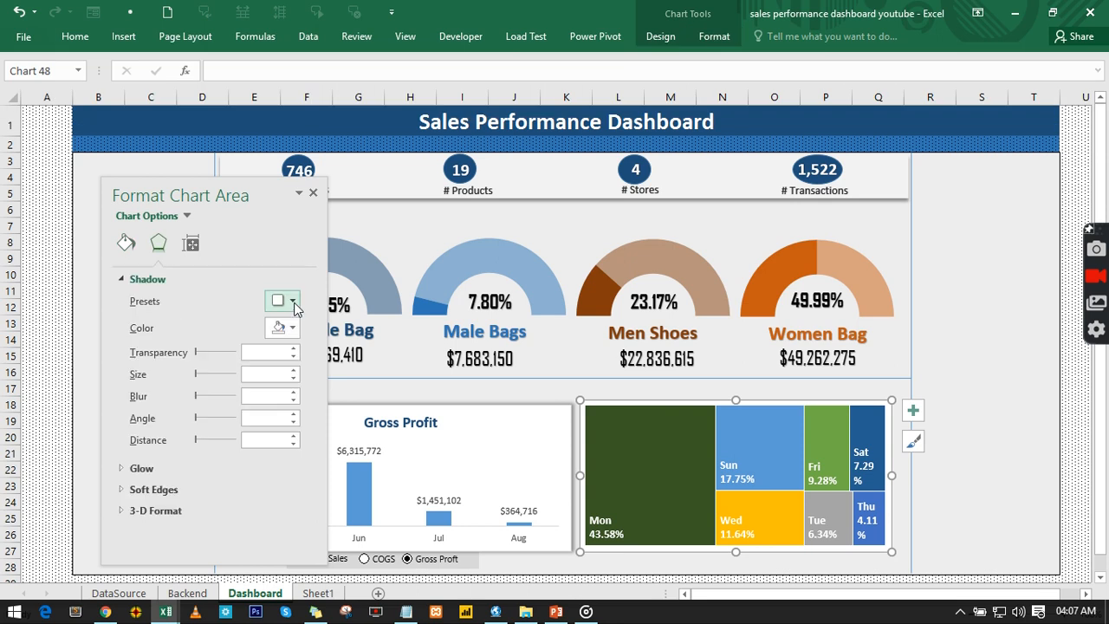
left_click(293, 301)
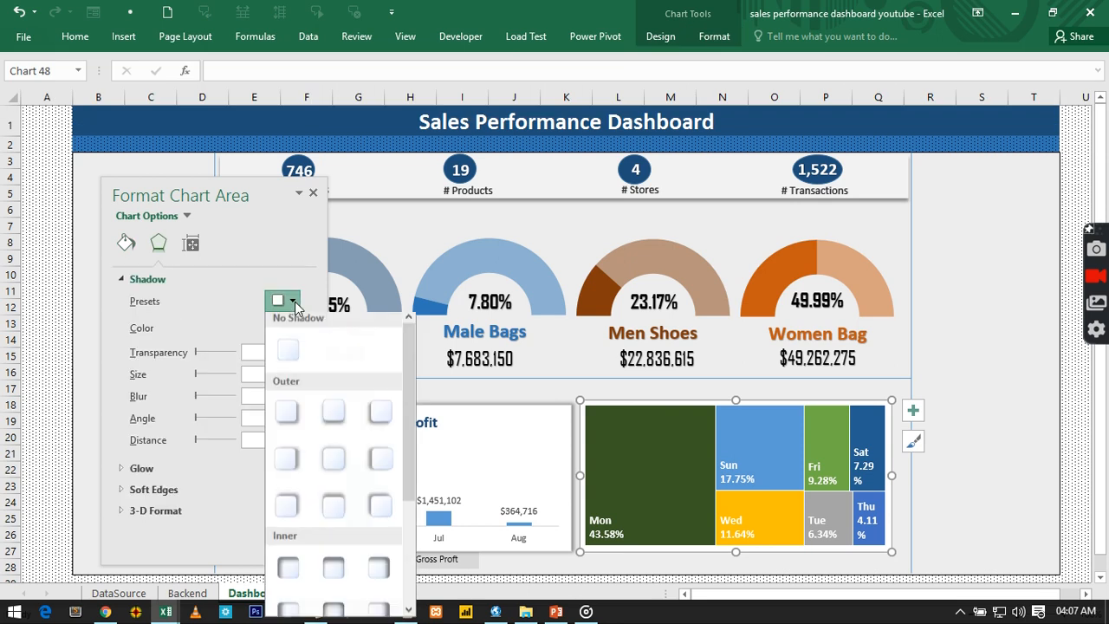
left_click(335, 460)
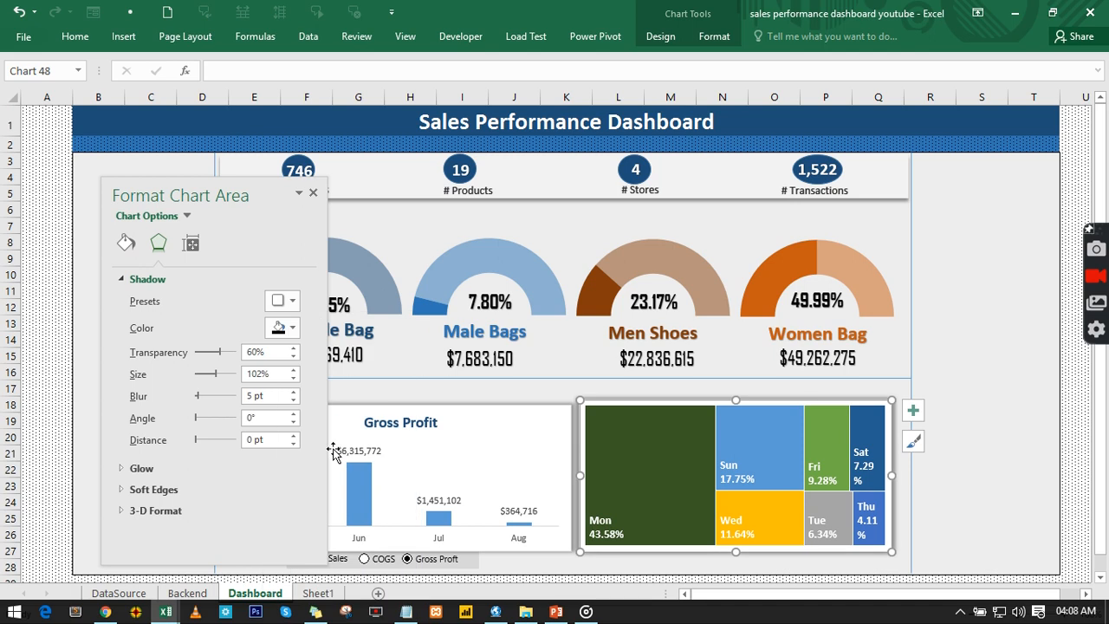
left_click(1009, 393)
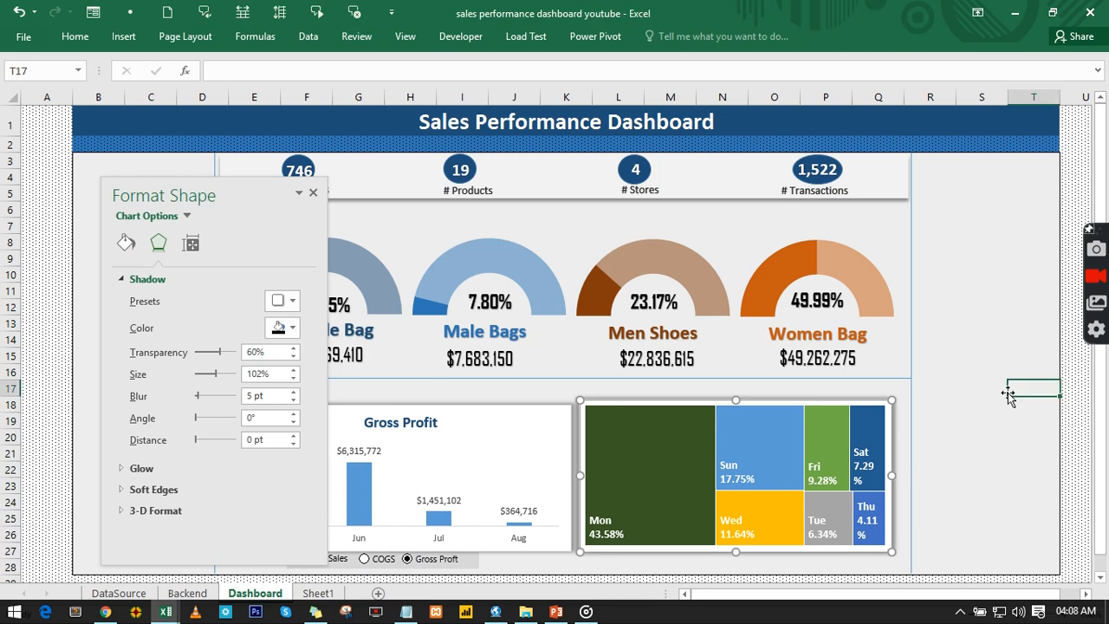
left_click(312, 193)
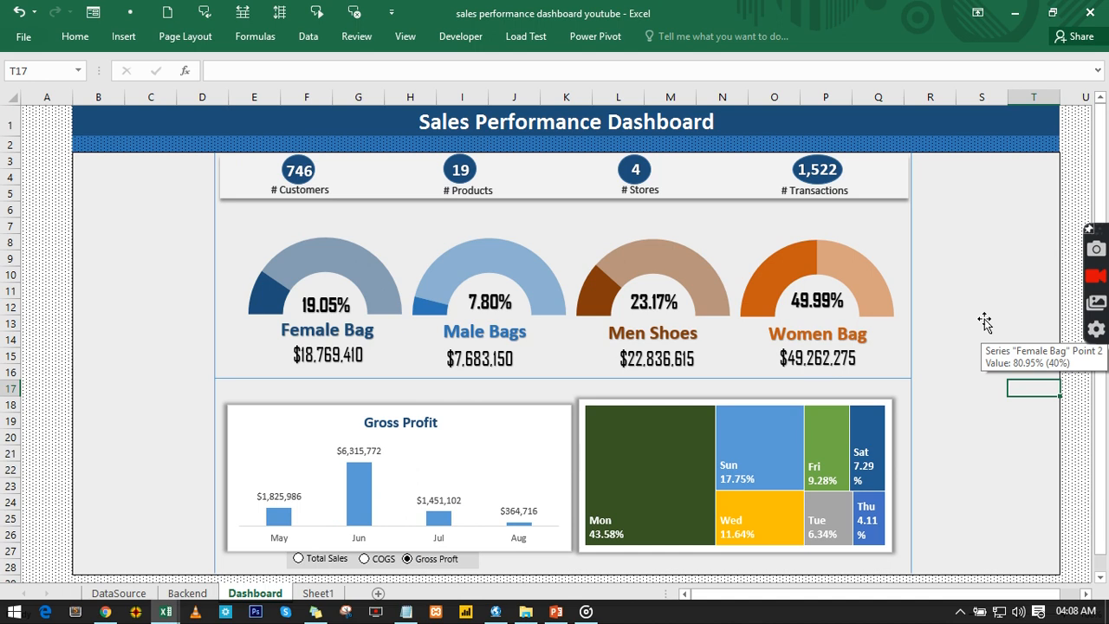
Step: Examine the finished dashboard in the workbook "Business Performance using excel-Youtube real" and return to "sales performance dashboard youtube"
left_click(986, 322)
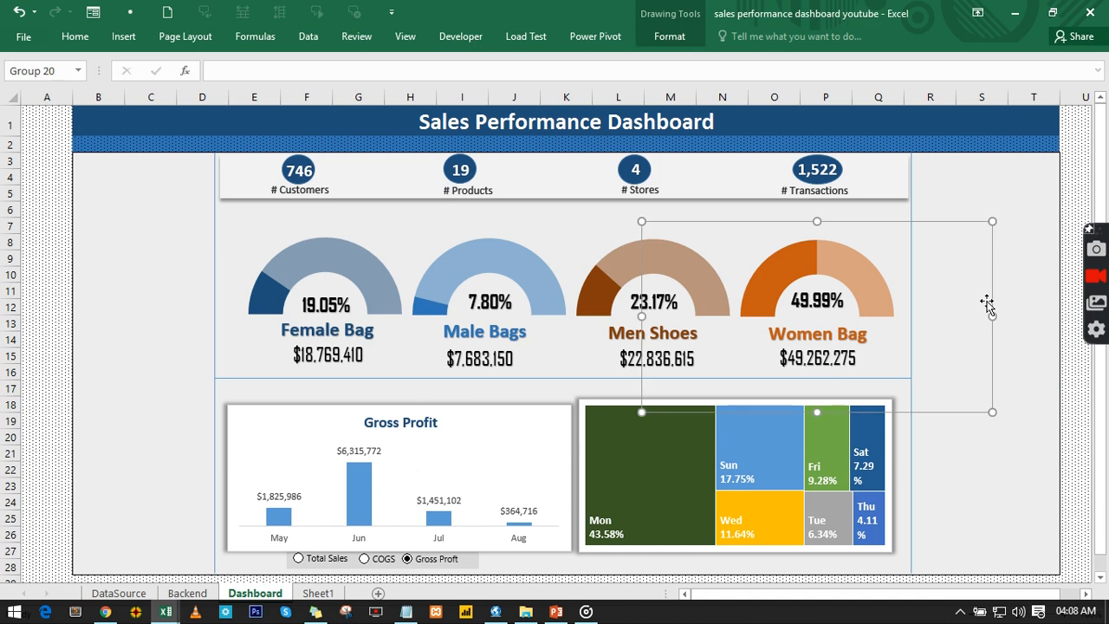
left_click(982, 453)
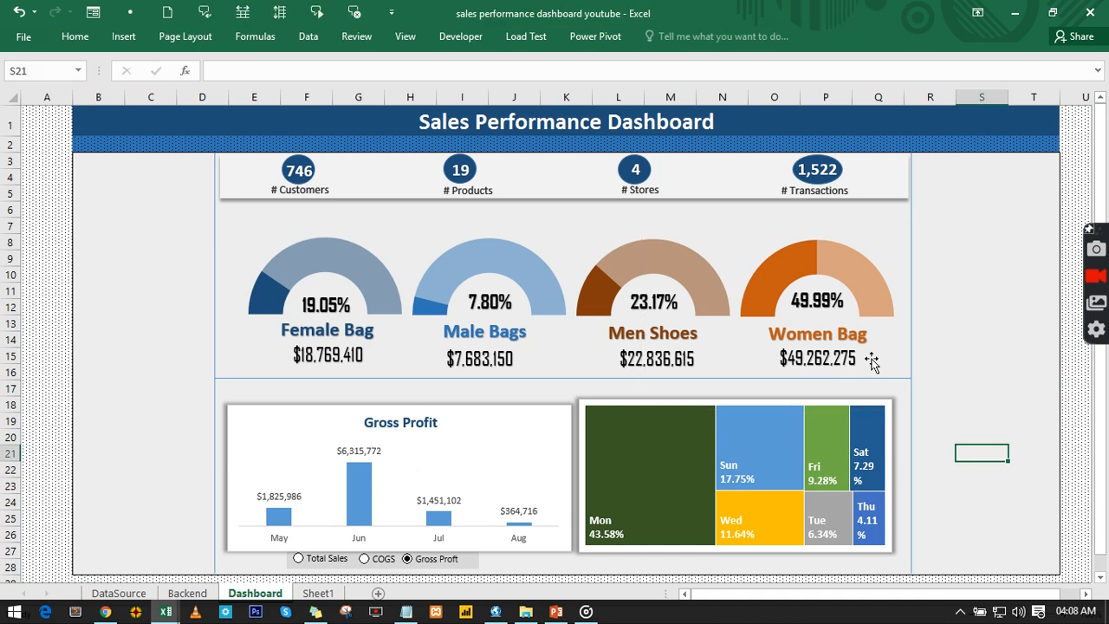
left_click(408, 39)
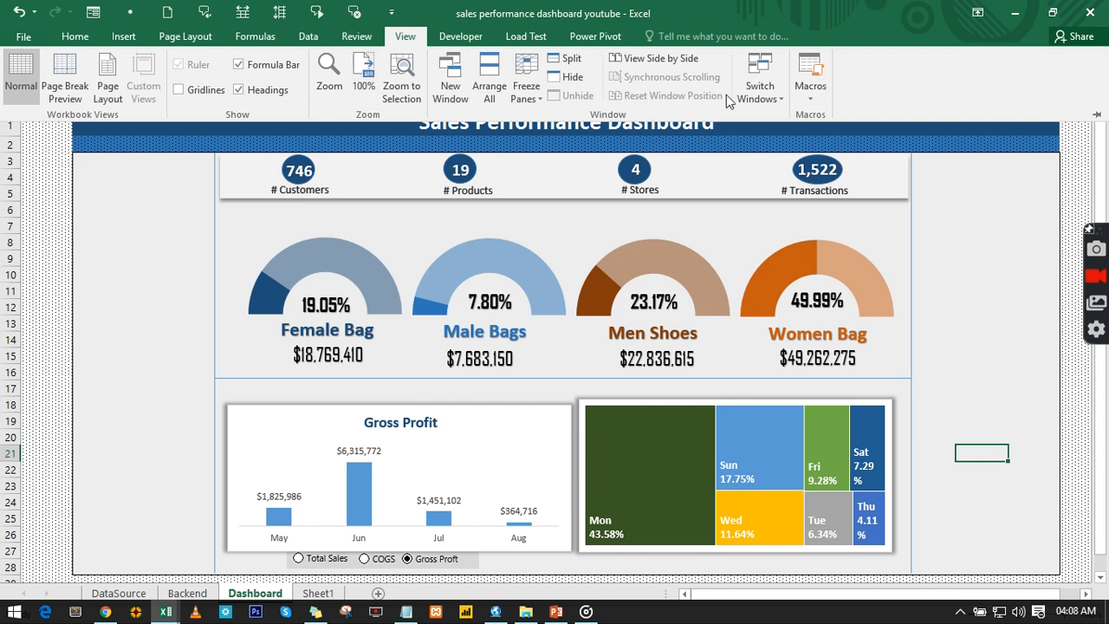
left_click(759, 93)
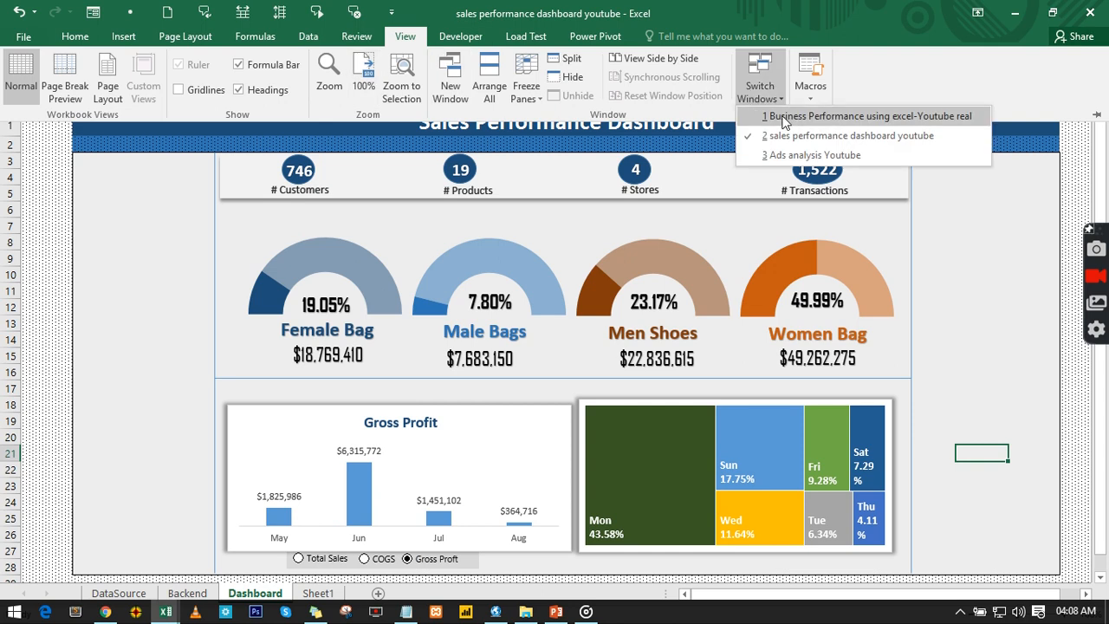
left_click(784, 122)
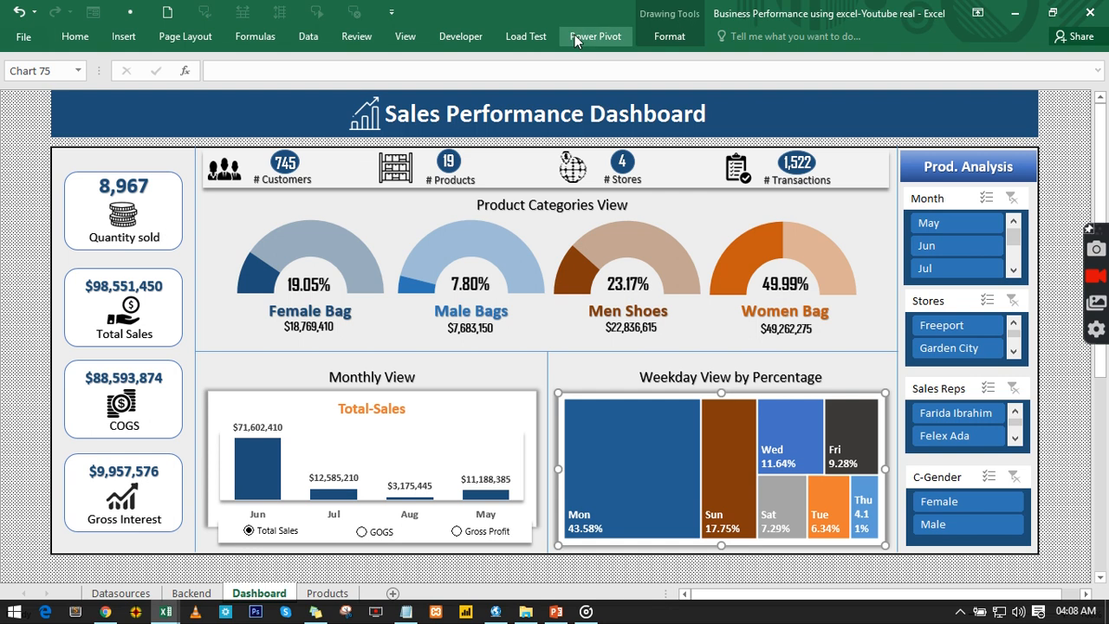
left_click(412, 37)
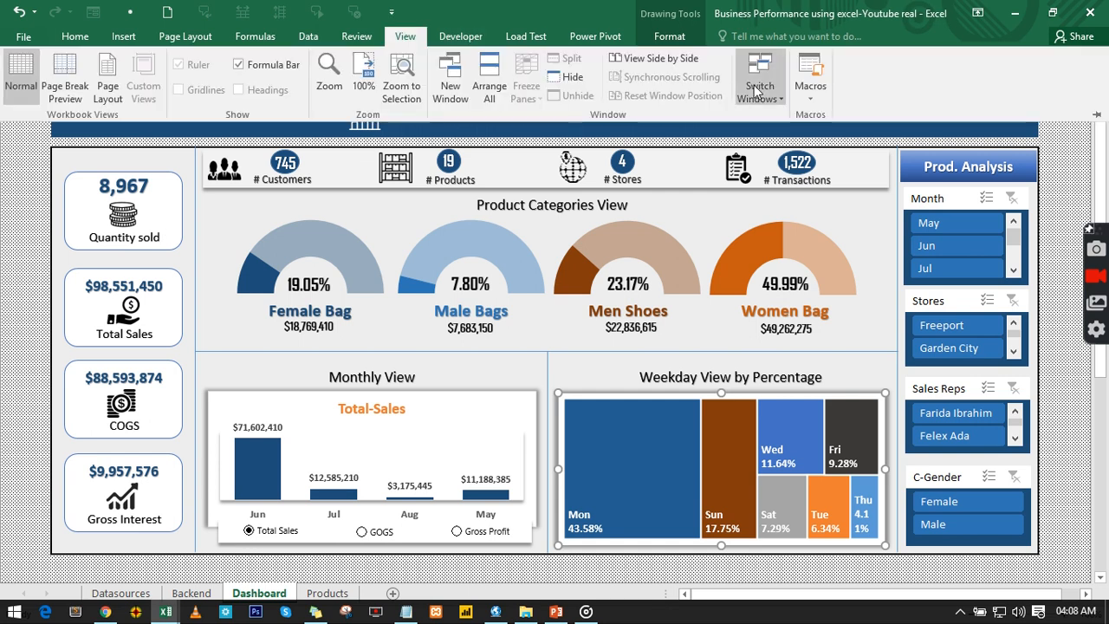
left_click(759, 79)
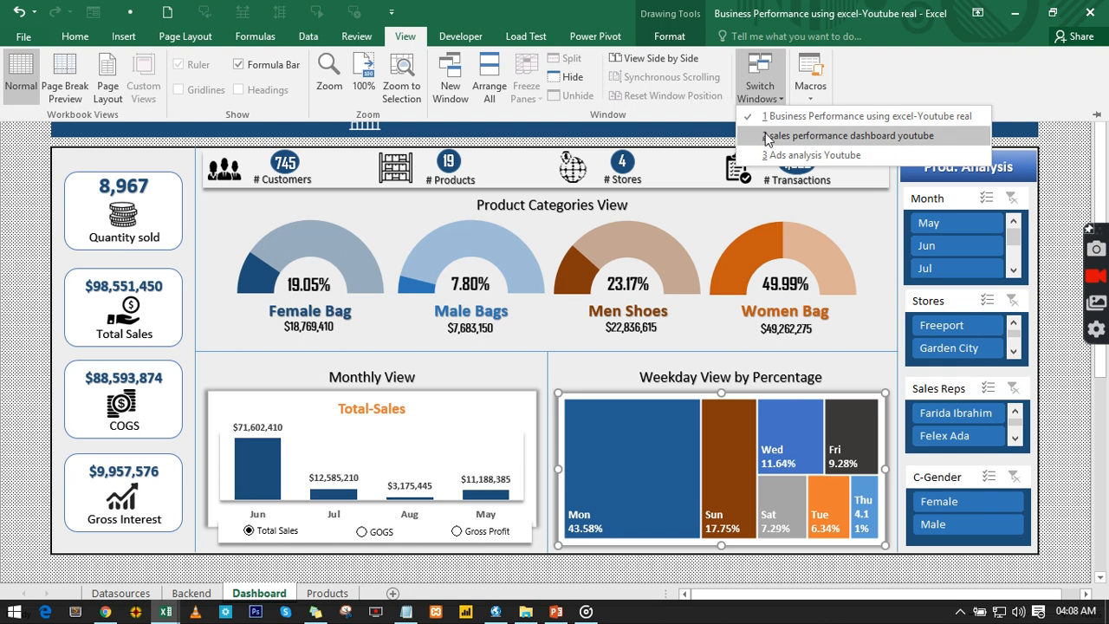
left_click(766, 137)
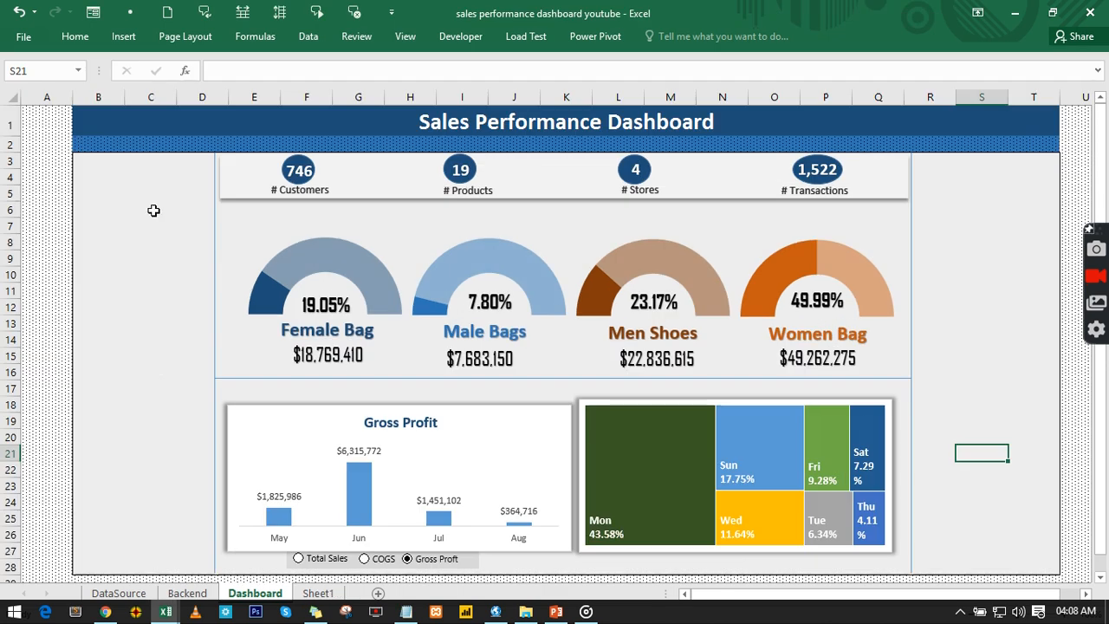
Step: Draw a rounded rectangle about 1.58 inches wide and 1.05 inches high over columns B to D, beside the # Customers banner
left_click(123, 38)
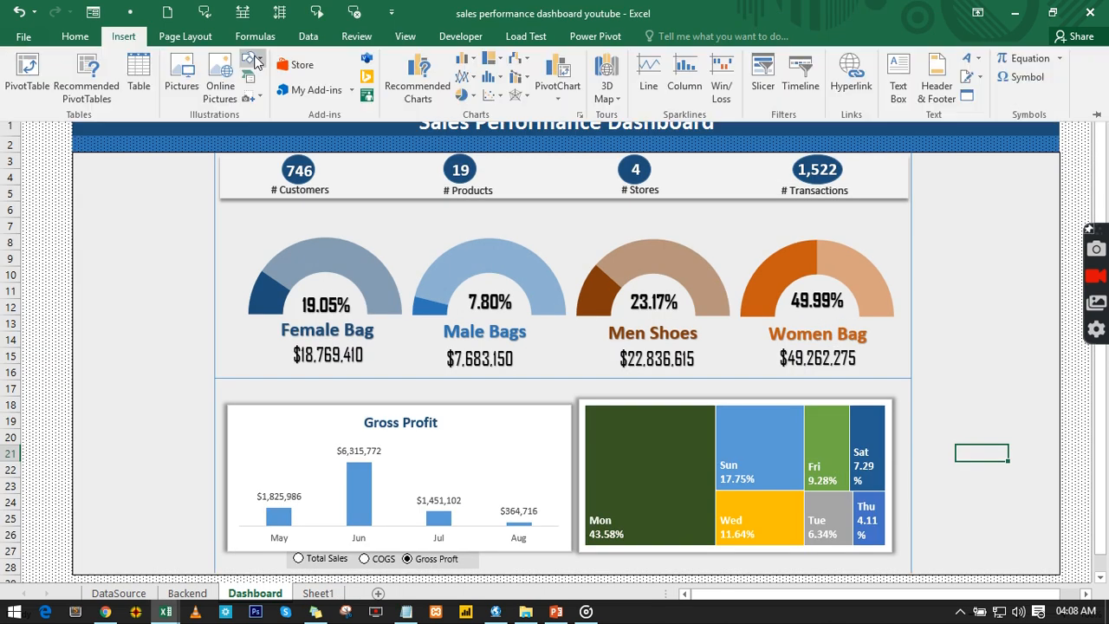
left_click(250, 61)
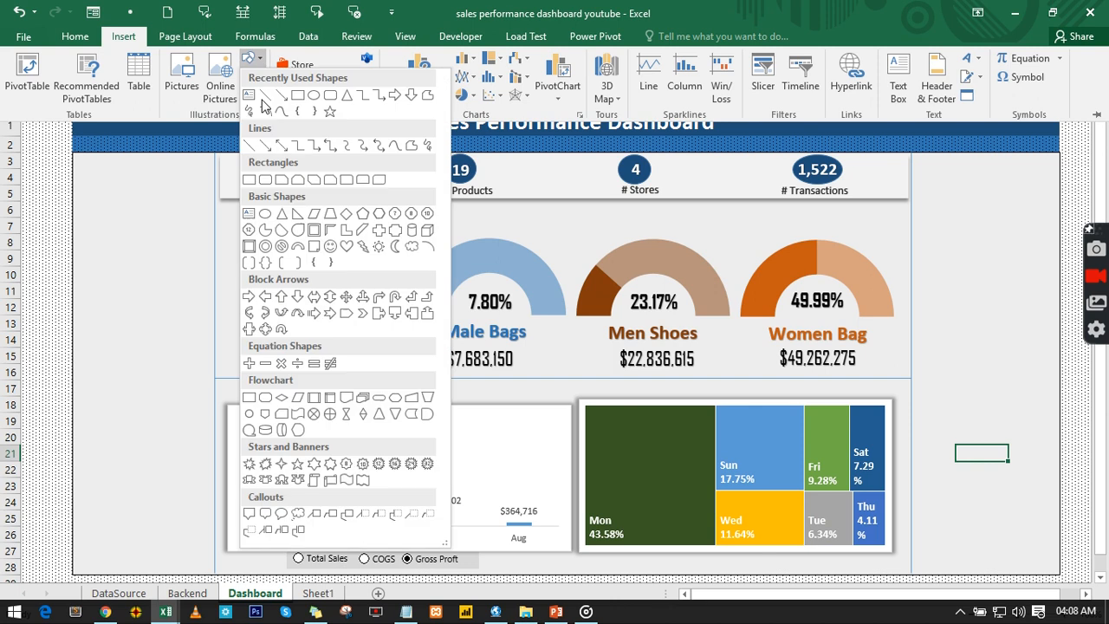
left_click(331, 96)
mouse_move(88, 168)
left_mouse_down()
mouse_move(176, 201)
mouse_move(207, 251)
left_mouse_up()
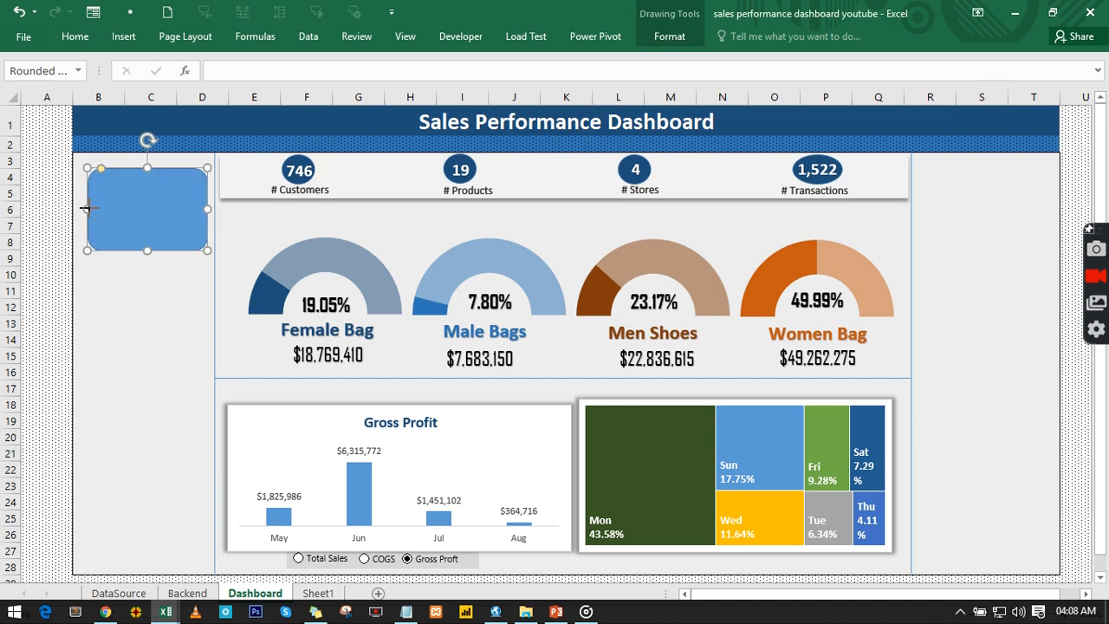
left_click_drag(89, 209, 83, 208)
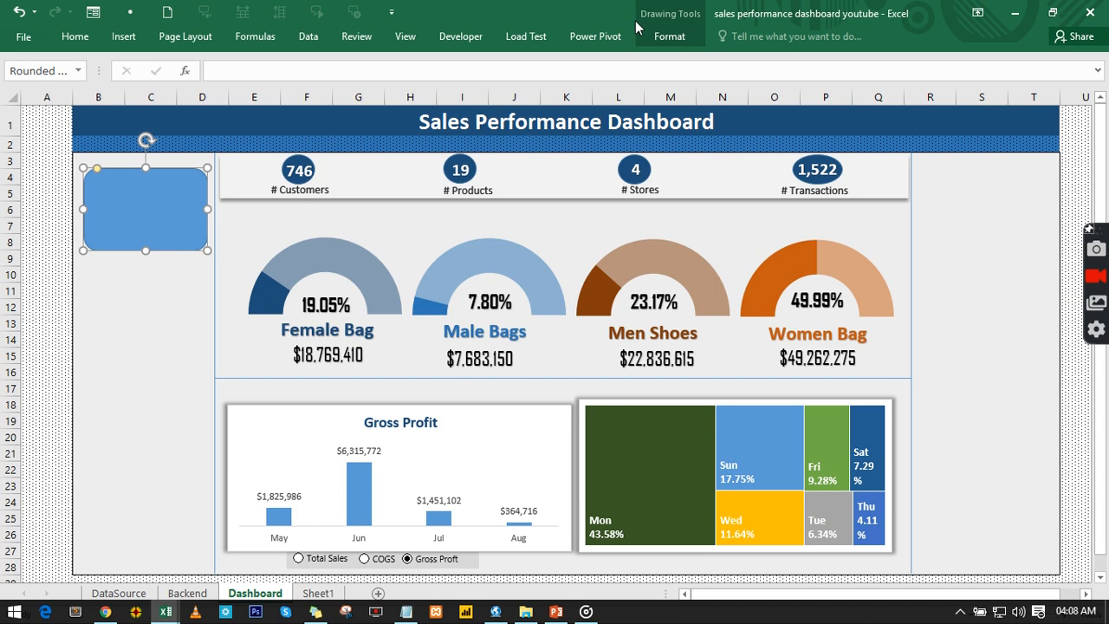
Step: Give the rounded rectangle a white-filled shape style with a blue outline and copy it three times down columns B to D
left_click(667, 36)
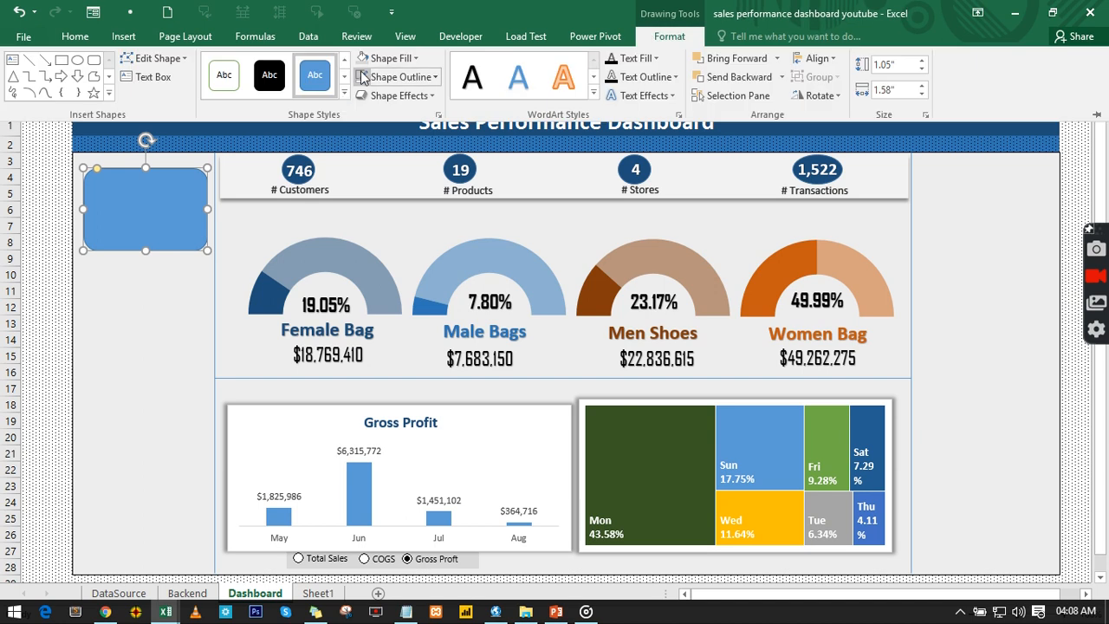
left_click(344, 95)
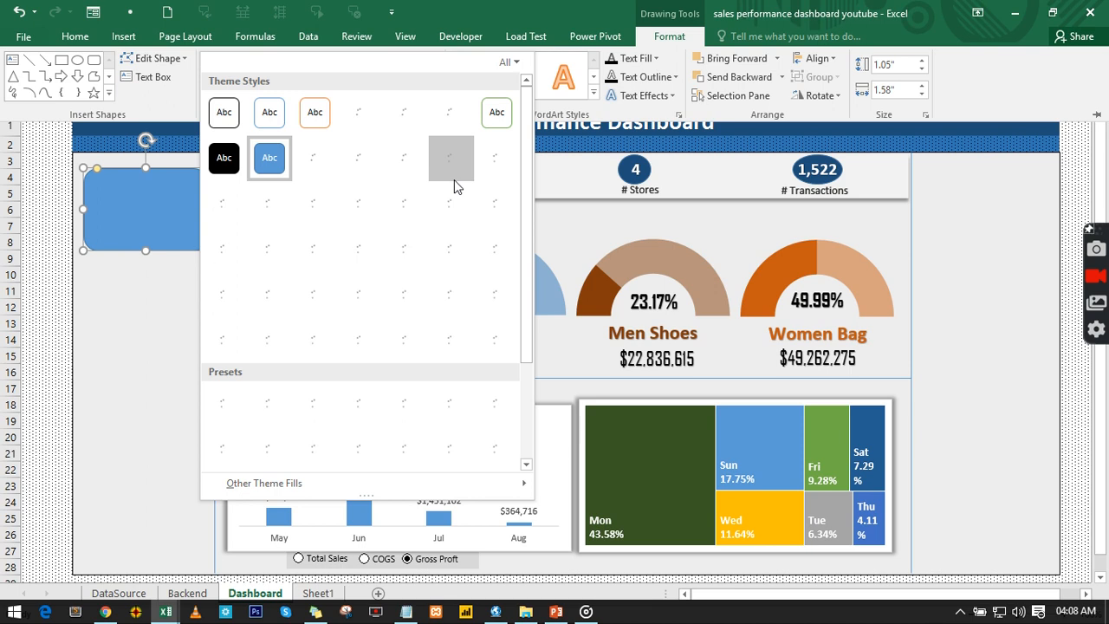
left_click(454, 115)
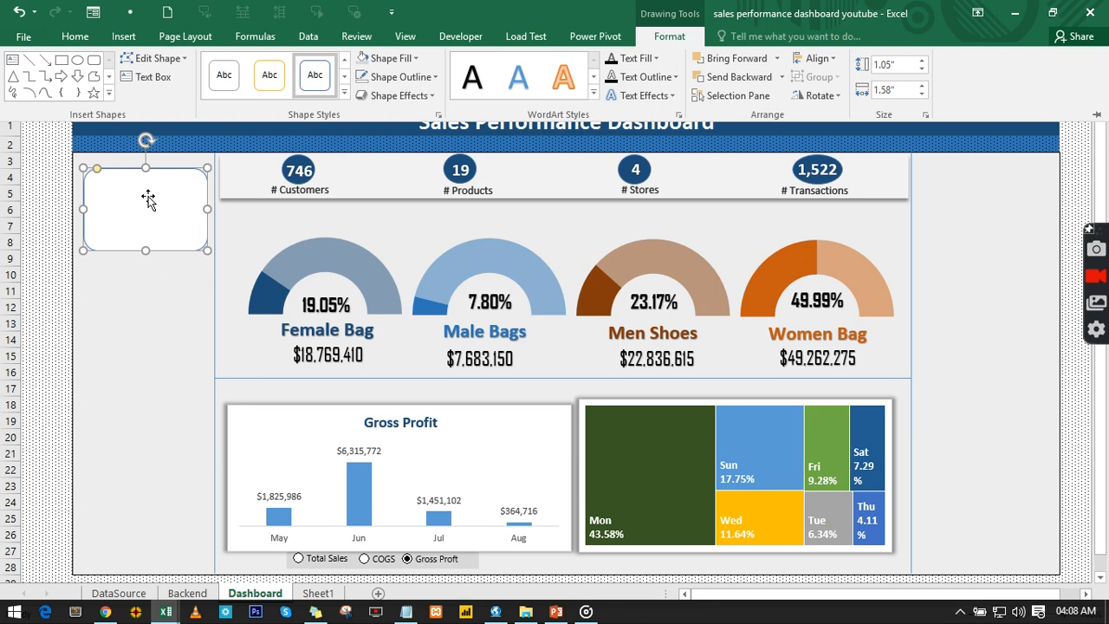
key("ctrl+F1")
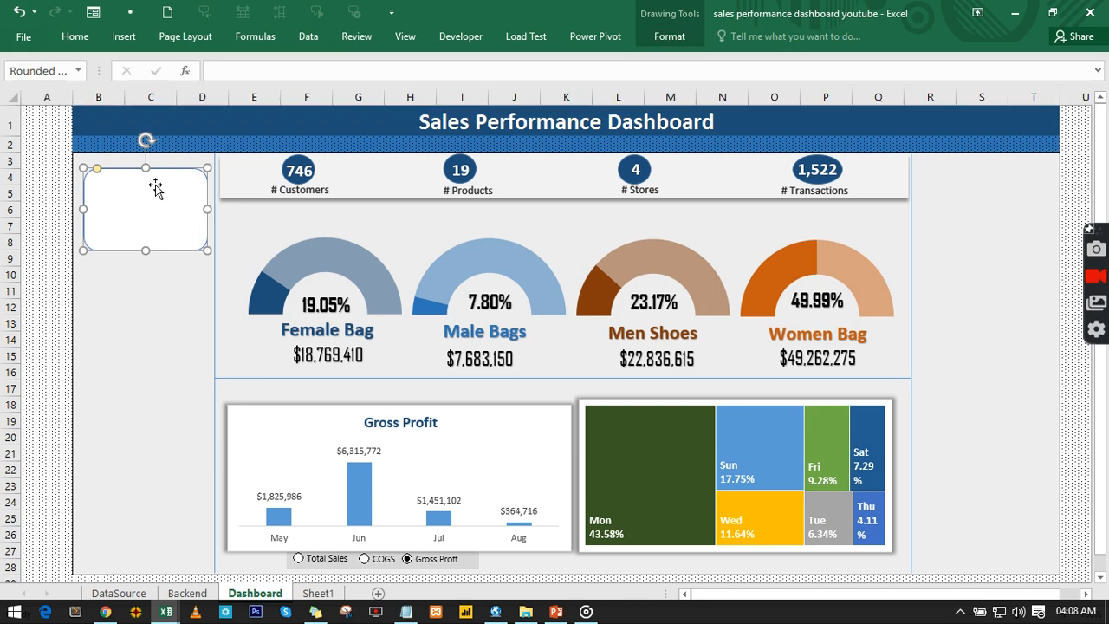
left_click_drag(162, 180, 160, 459)
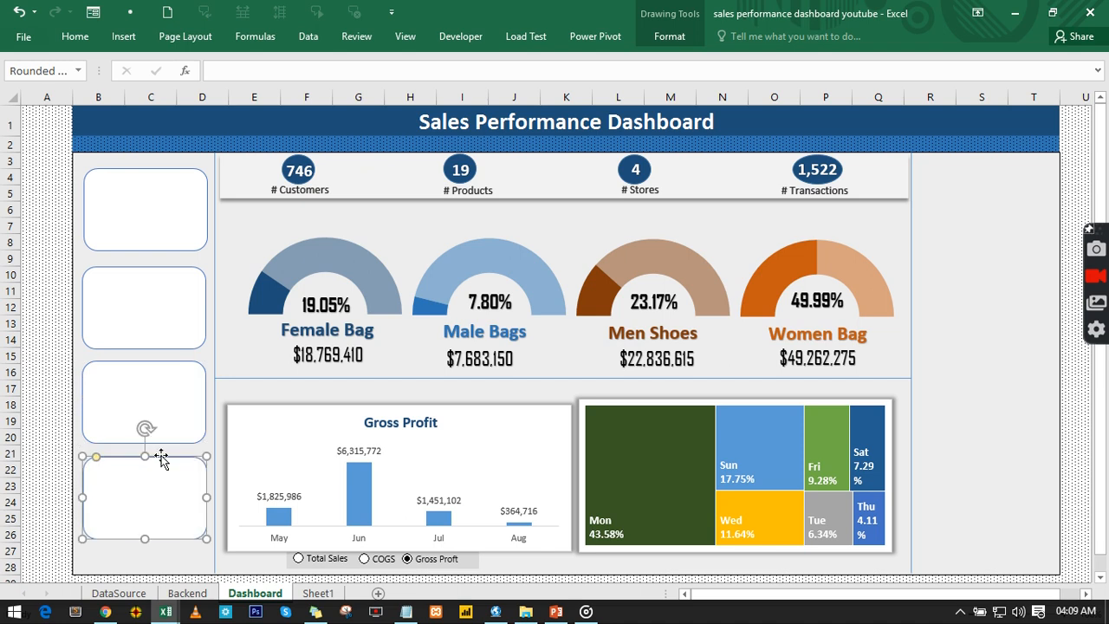
Step: Make all four white cards slightly taller together and shift them down a little within the side column
left_click(168, 381, "ctrl")
left_click(158, 299, "ctrl")
left_click(168, 235, "ctrl")
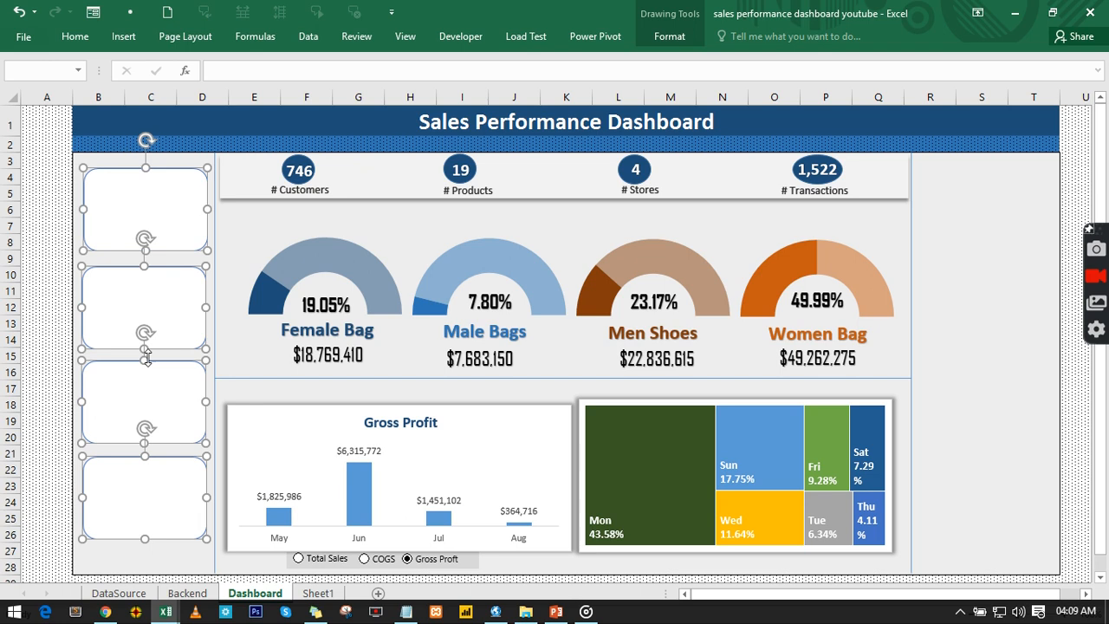
left_click(147, 539)
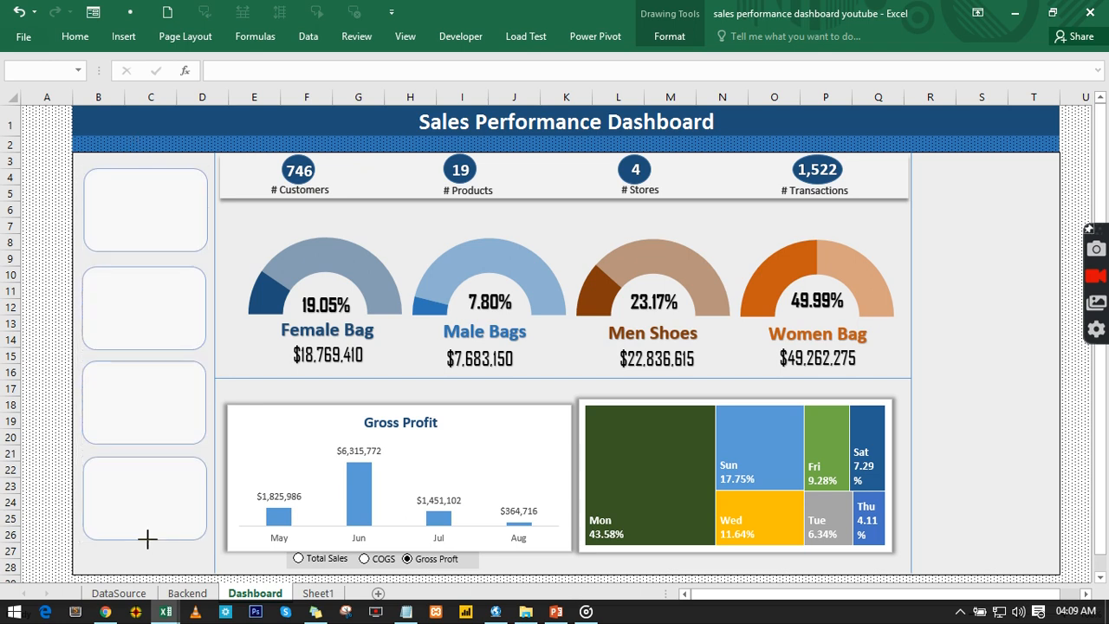
left_click_drag(147, 539, 147, 546)
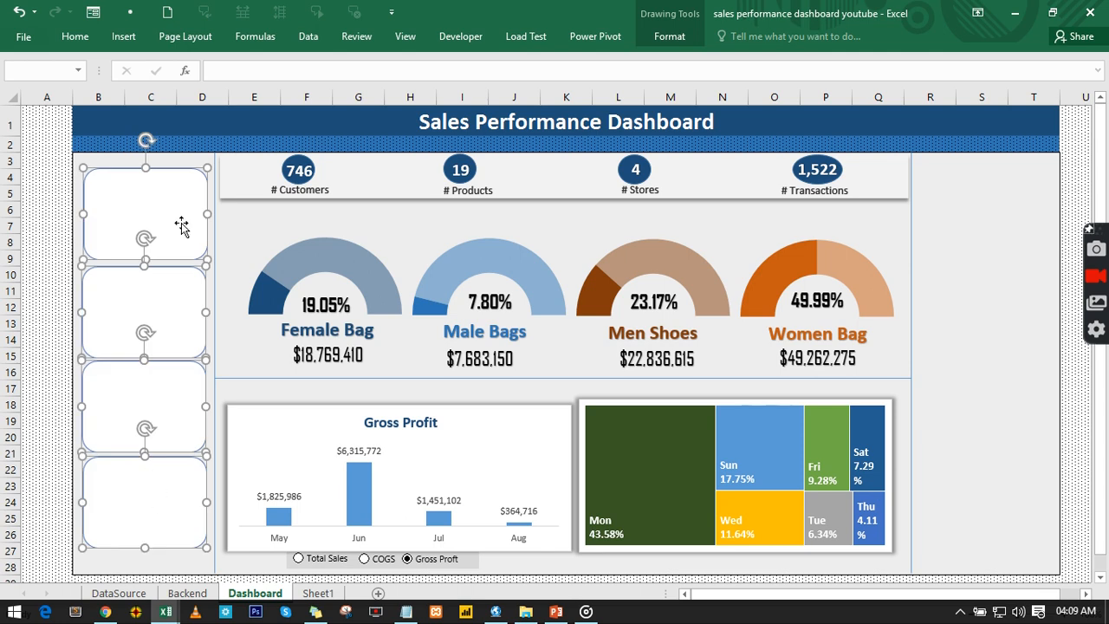
left_click_drag(166, 169, 165, 177)
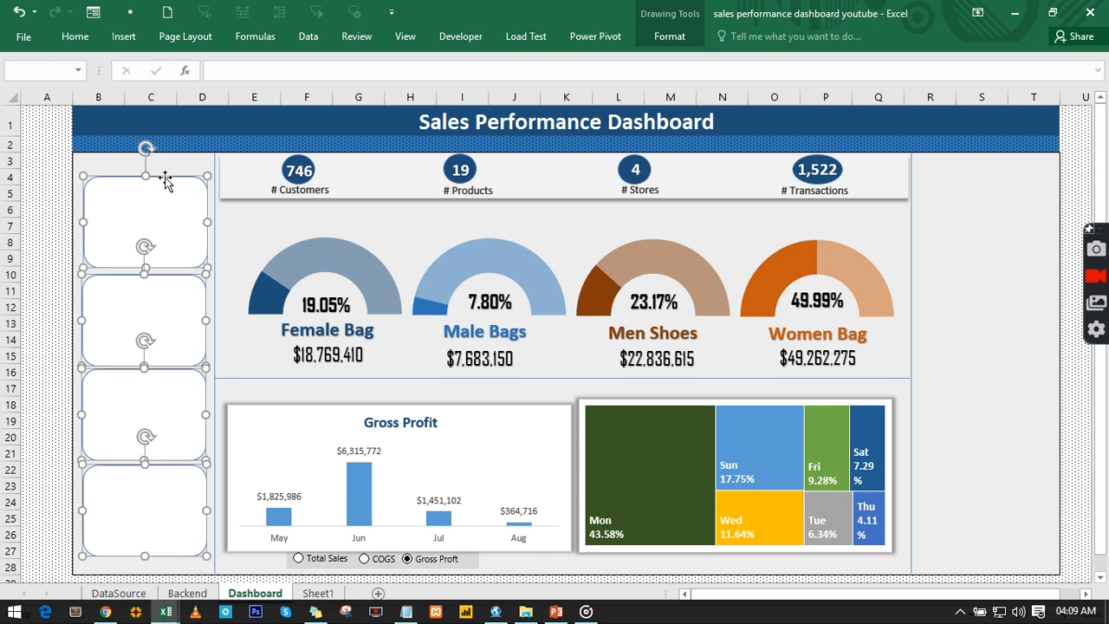
left_click(168, 162)
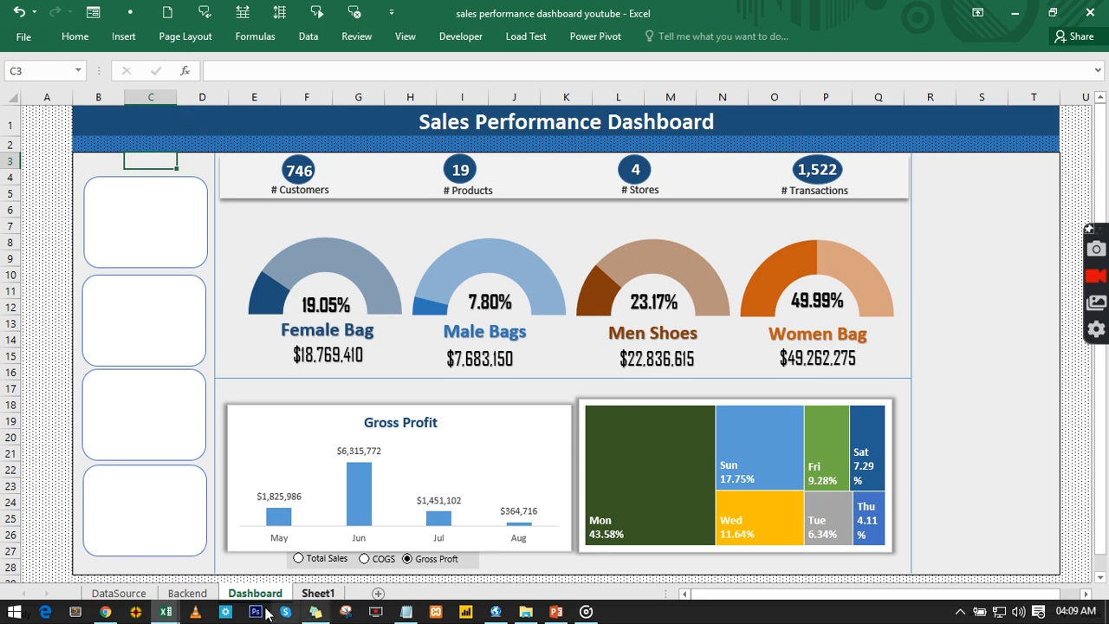
Step: Select the Week days pivot table, AI3:AJ10, on the Backend sheet
left_click(317, 593)
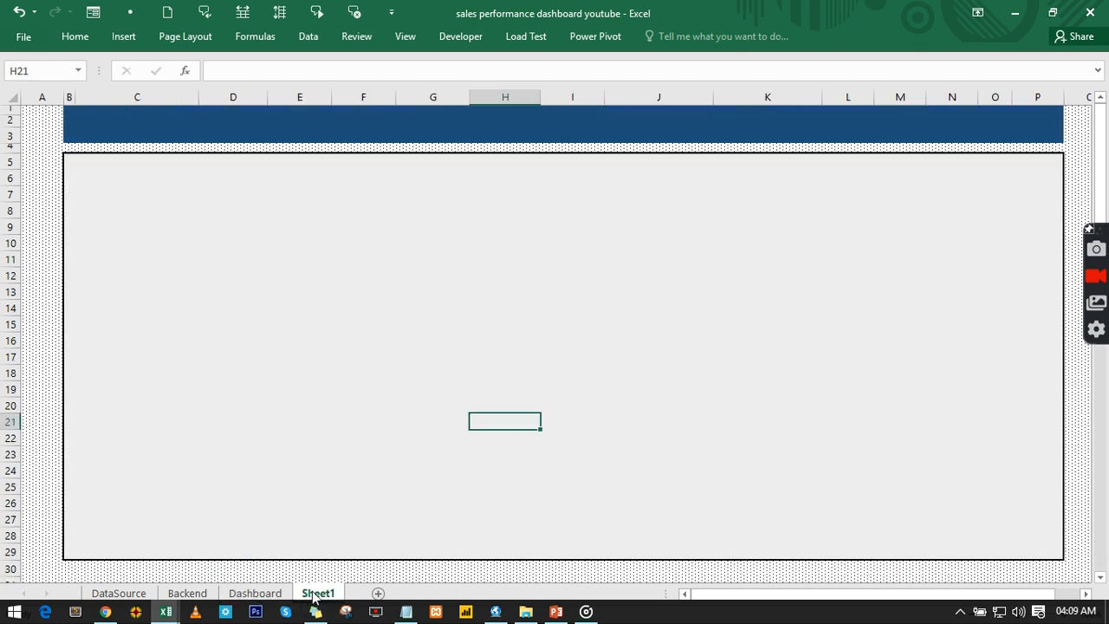
left_click(188, 594)
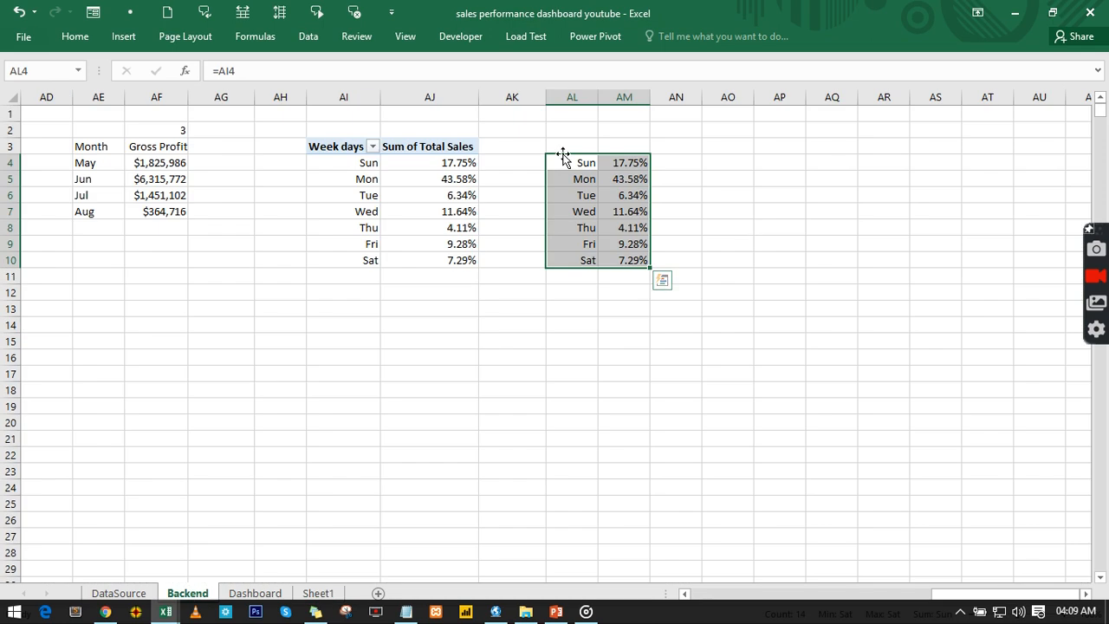
left_click_drag(342, 149, 453, 262)
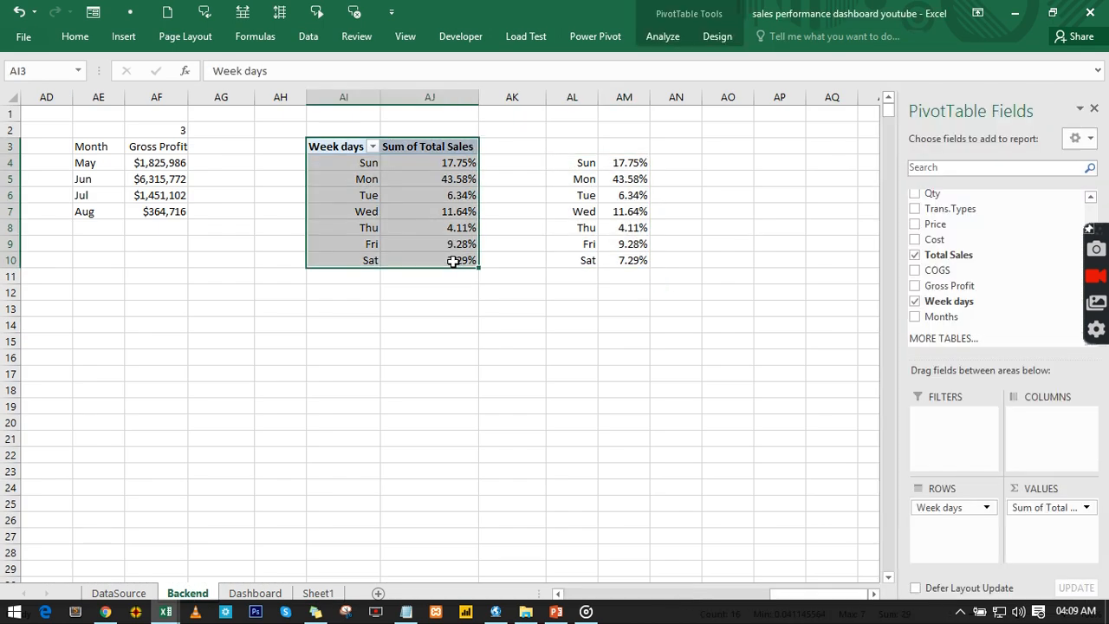
Step: Copy the week-days PivotTable in AI3:AJ10 and paste the copy at cell AP3
key("ctrl+c")
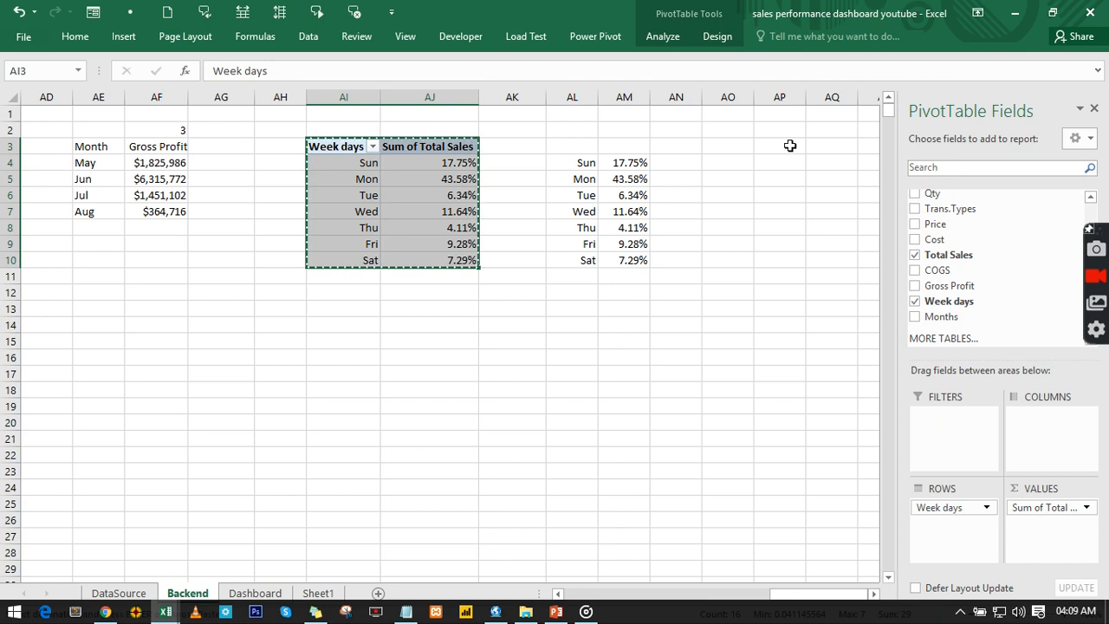
left_click(789, 145)
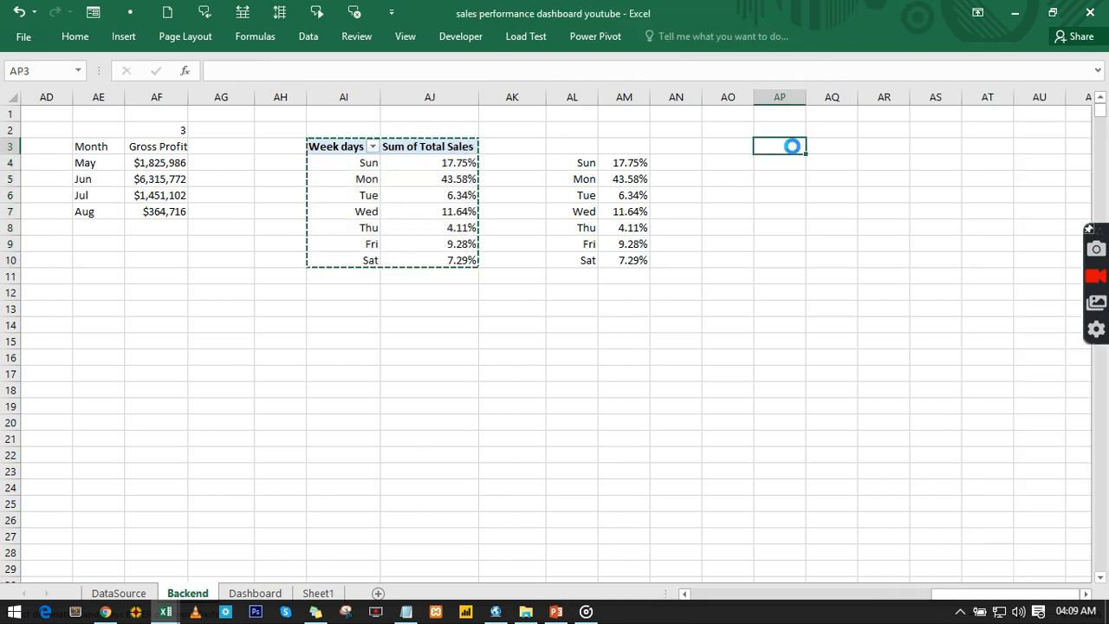
key("ctrl+v")
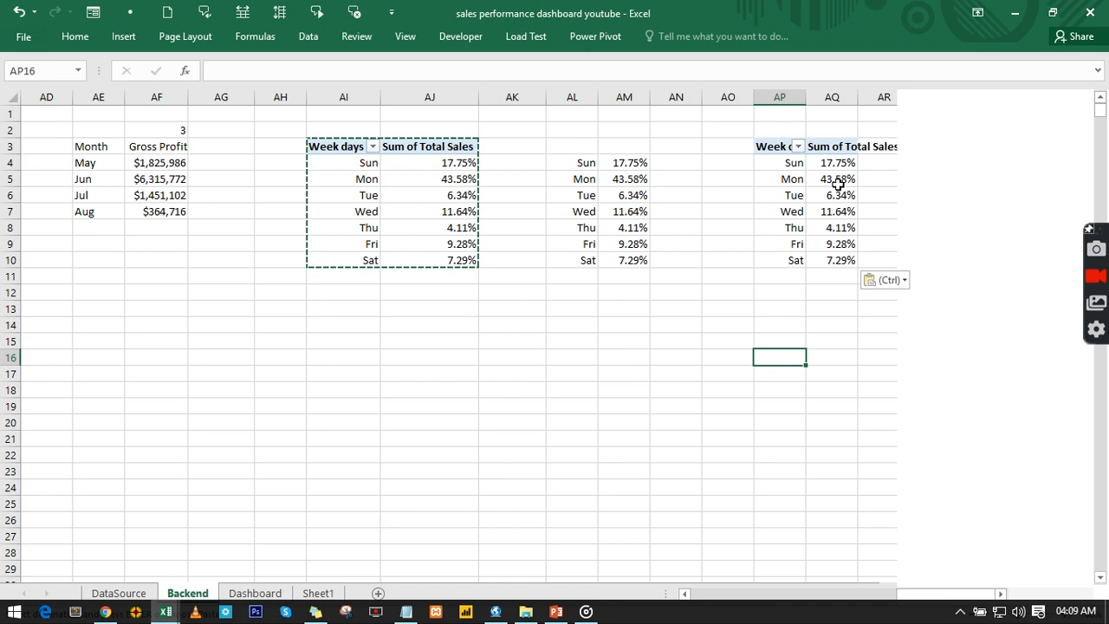
Step: Remove the Total Sales and Week days fields from the copied PivotTable at AP3
left_click(839, 184)
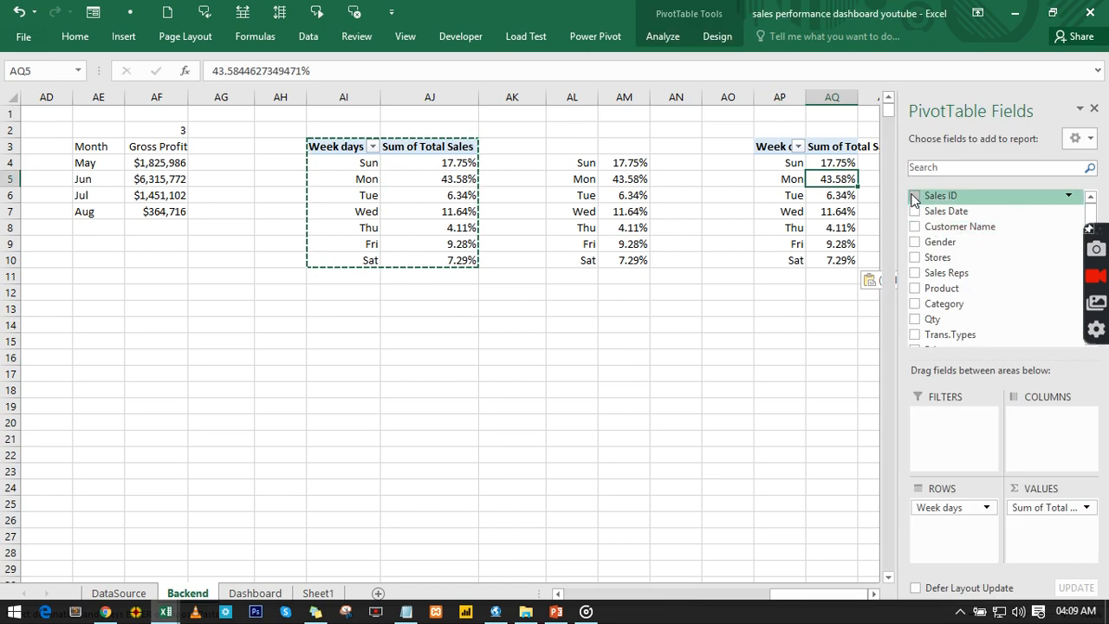
scroll(925, 293, "down", 3)
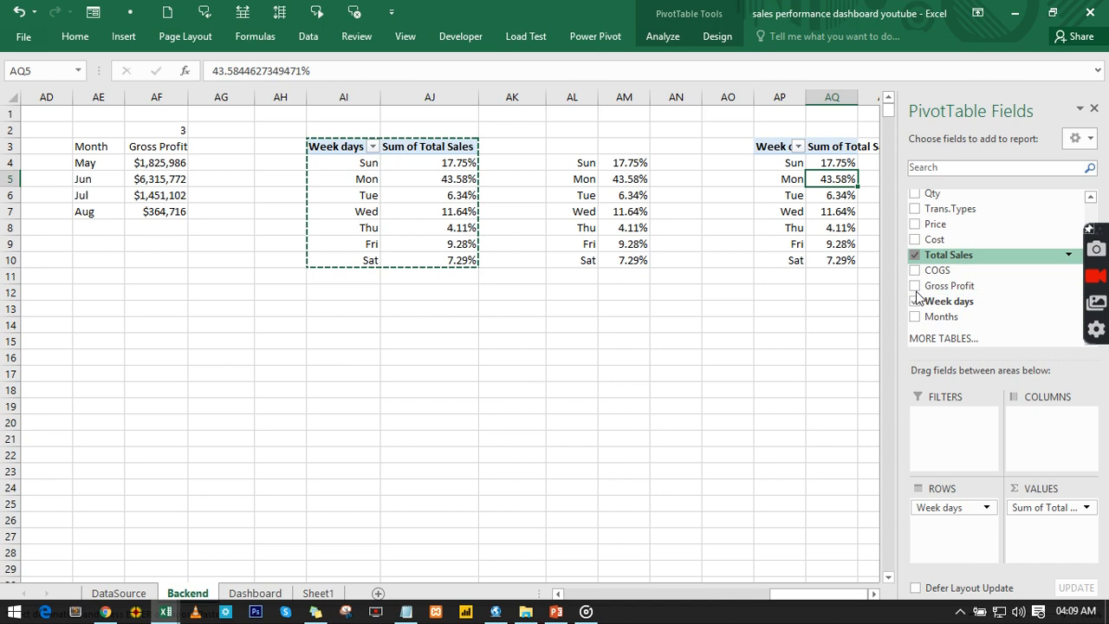
left_click(916, 301)
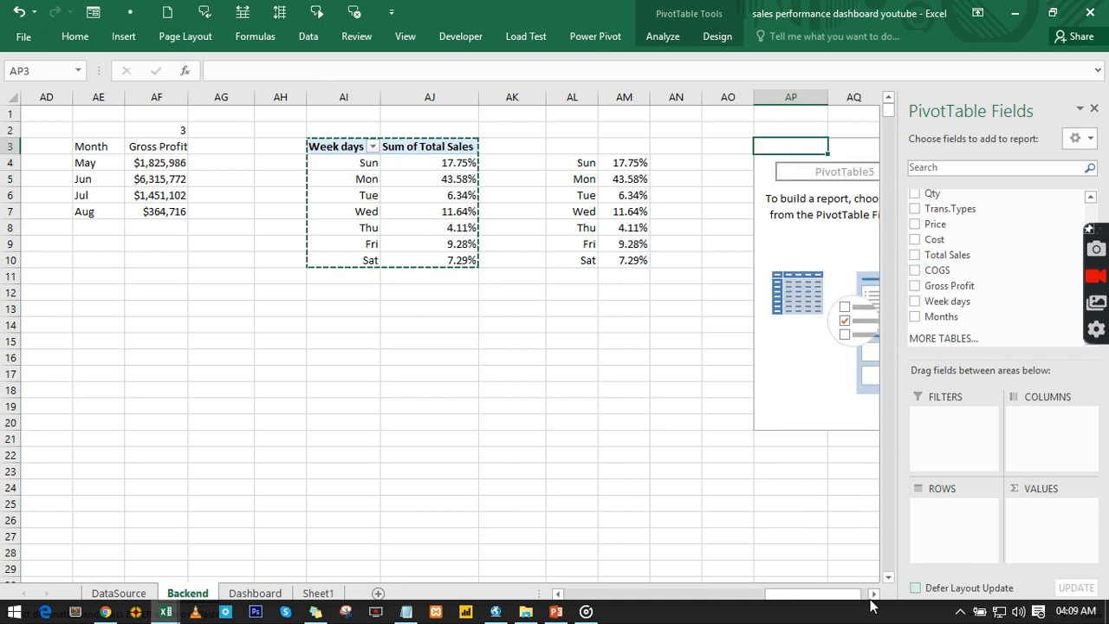
Step: Add Qty, Total Sales, COGS and Gross Profit as summed values to the emptied PivotTable
left_click(876, 595)
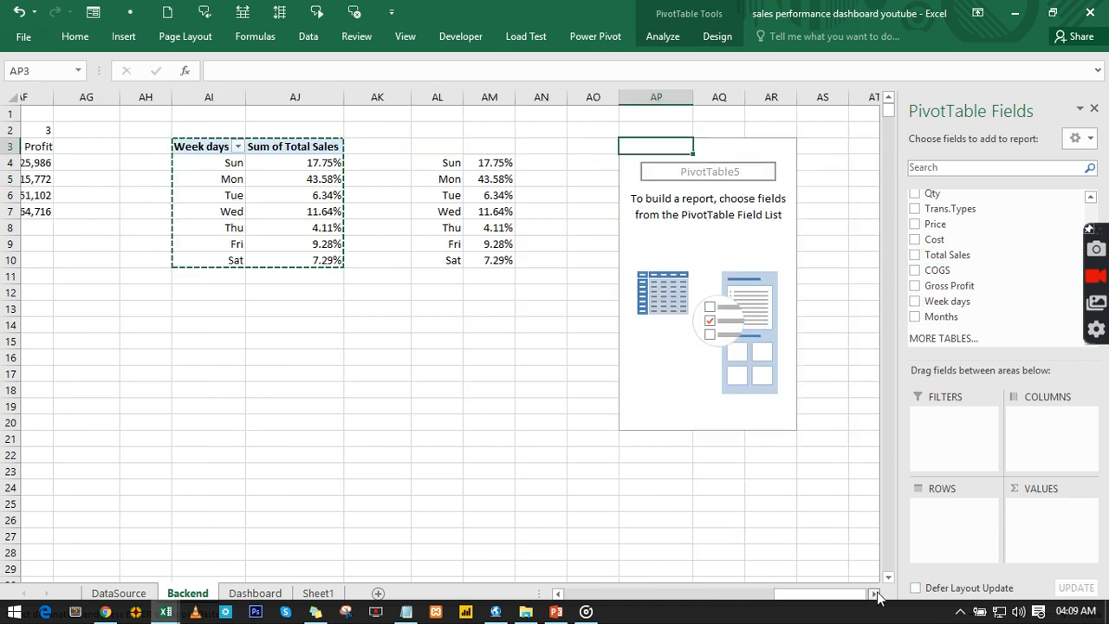
left_click(875, 596)
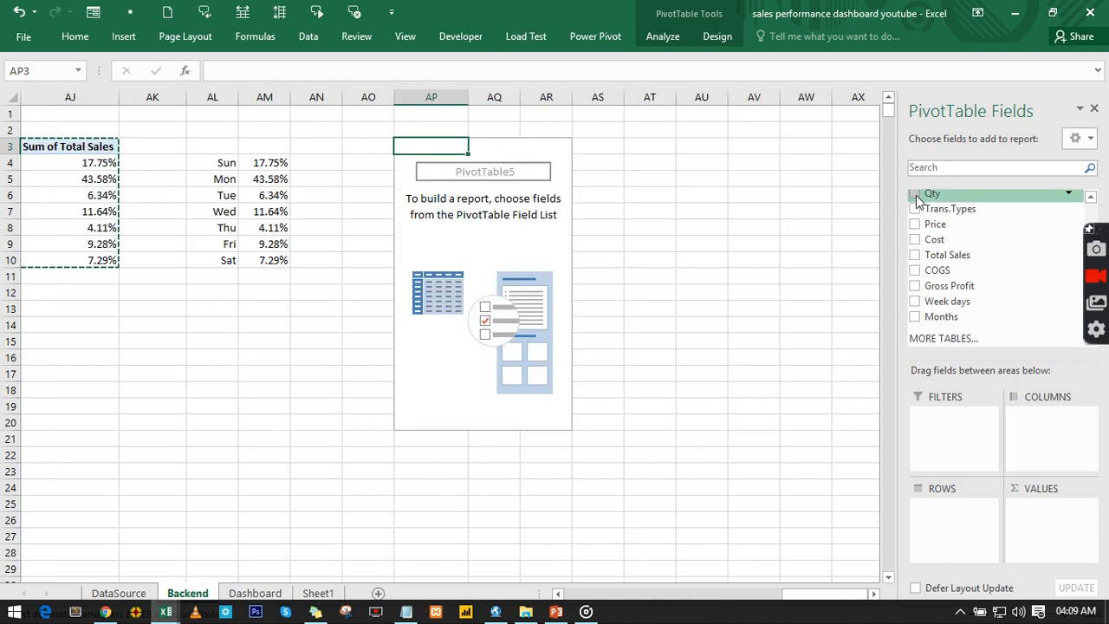
left_click(916, 194)
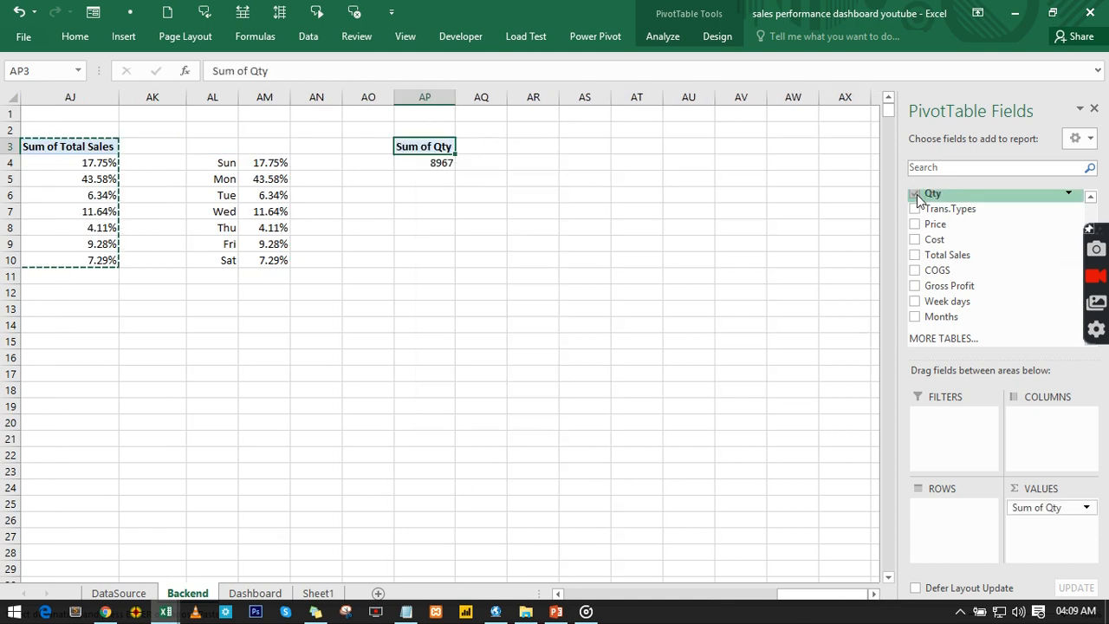
left_click(914, 254)
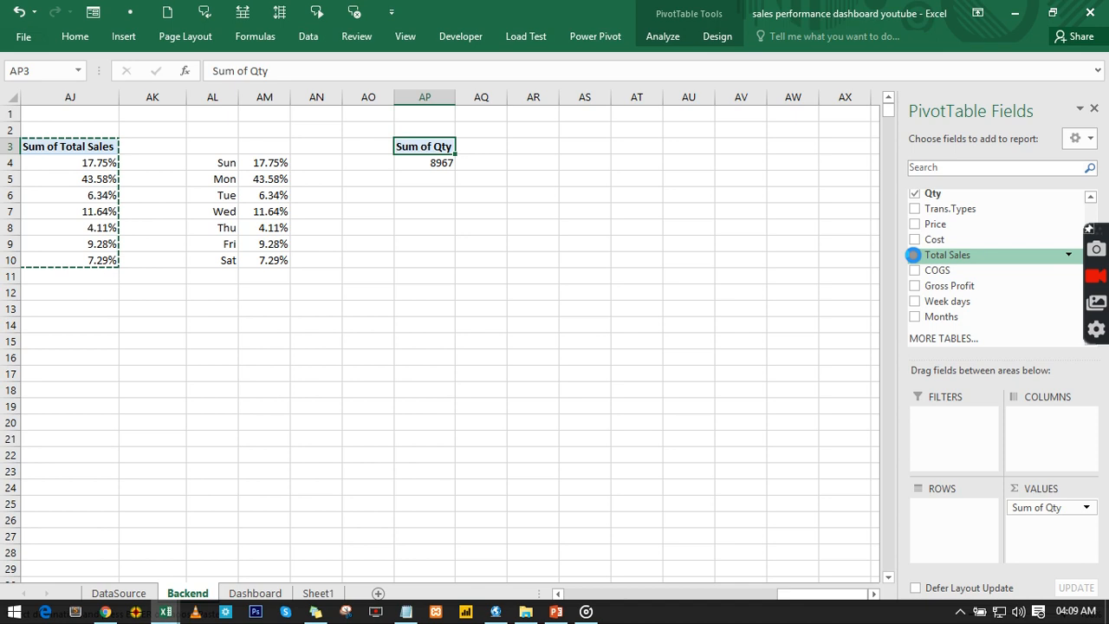
left_click(915, 270)
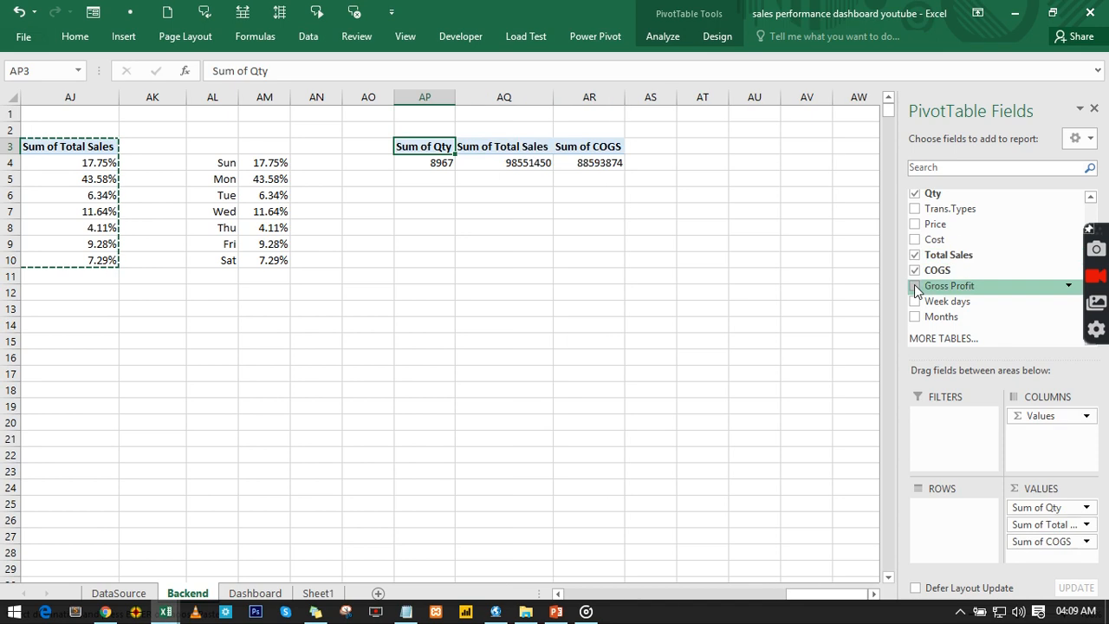
left_click(917, 287)
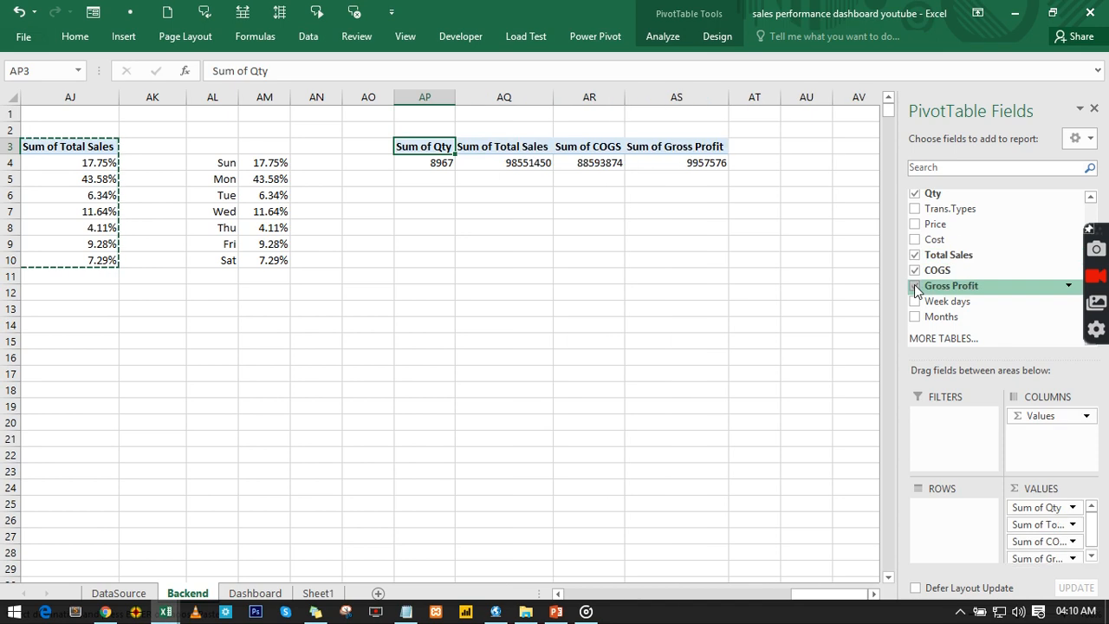
Step: Format the Sum of Qty value in AP4 as Number with 0 decimal places and a thousands separator
left_click(442, 164)
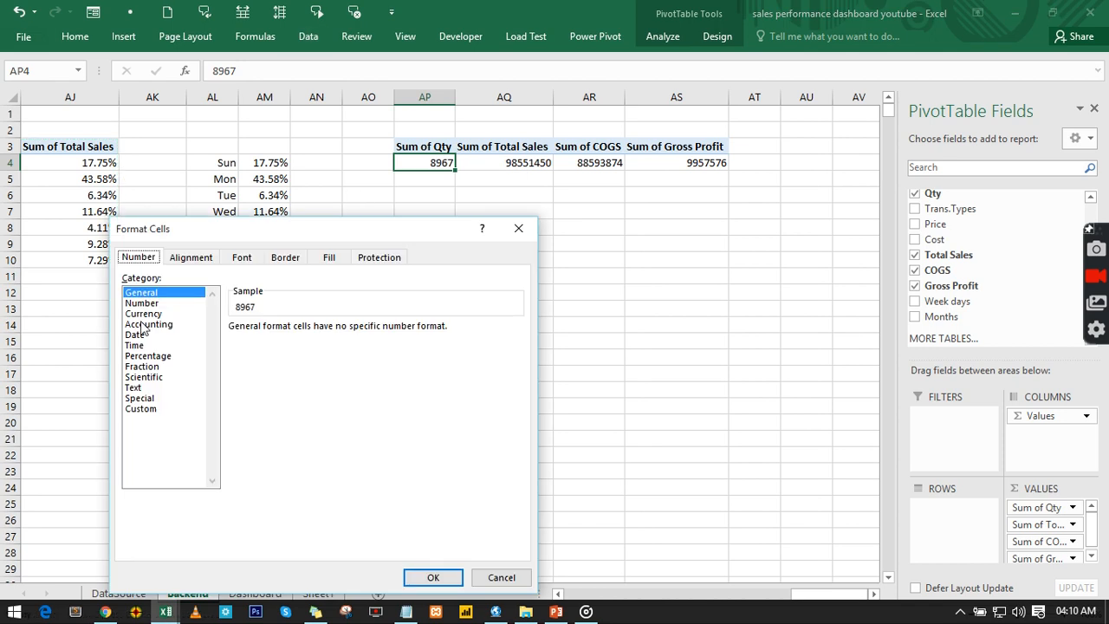
left_click(143, 302)
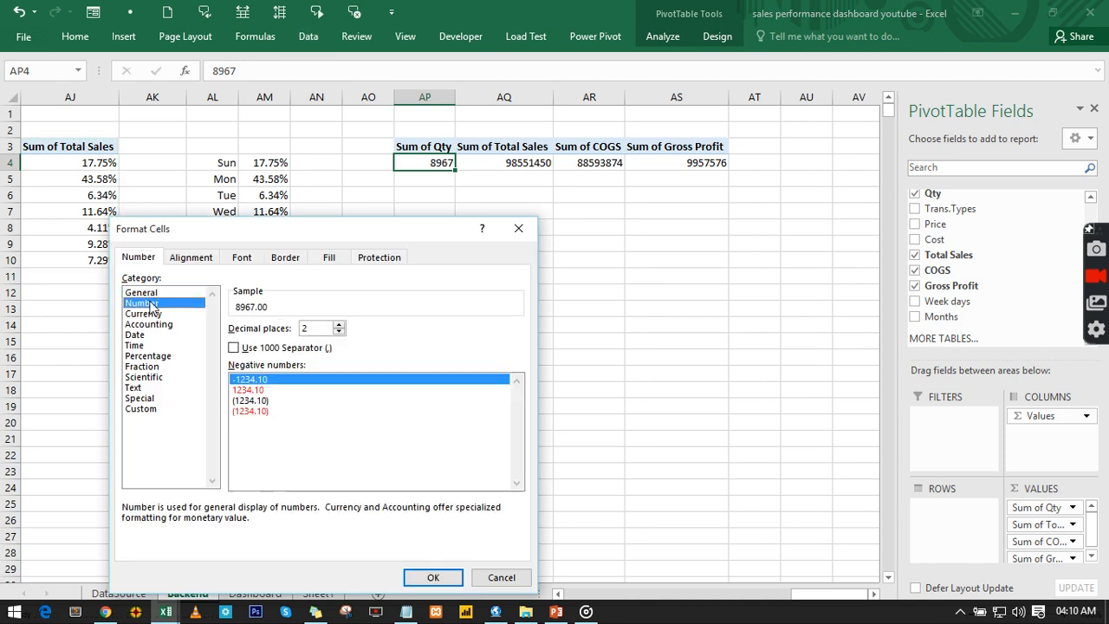
left_click(339, 332)
left_click(339, 332)
left_click(233, 347)
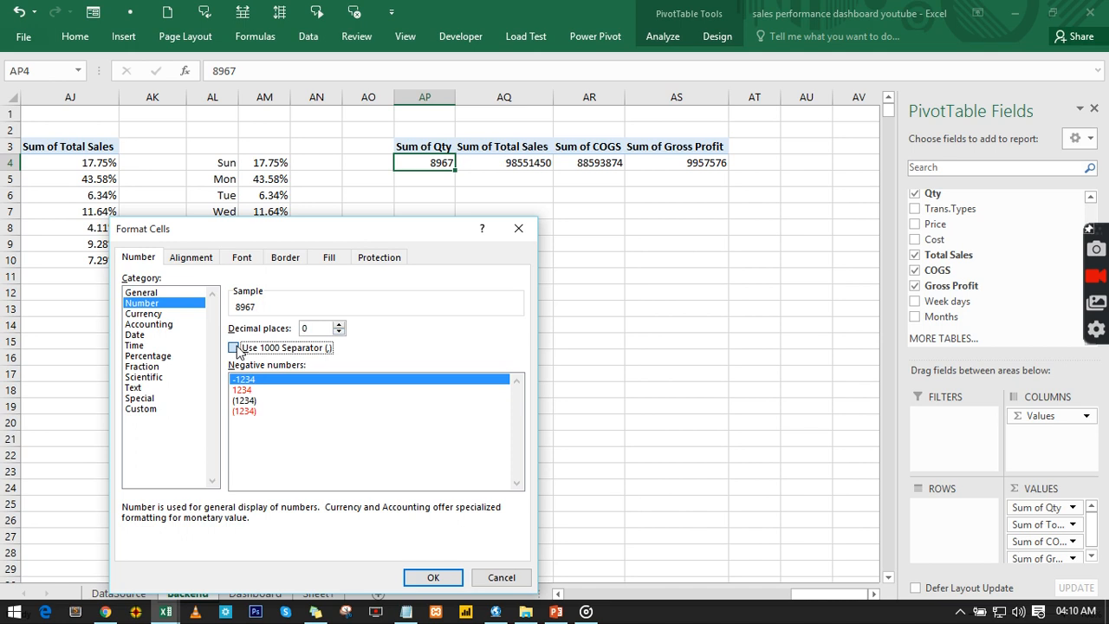
left_click(436, 579)
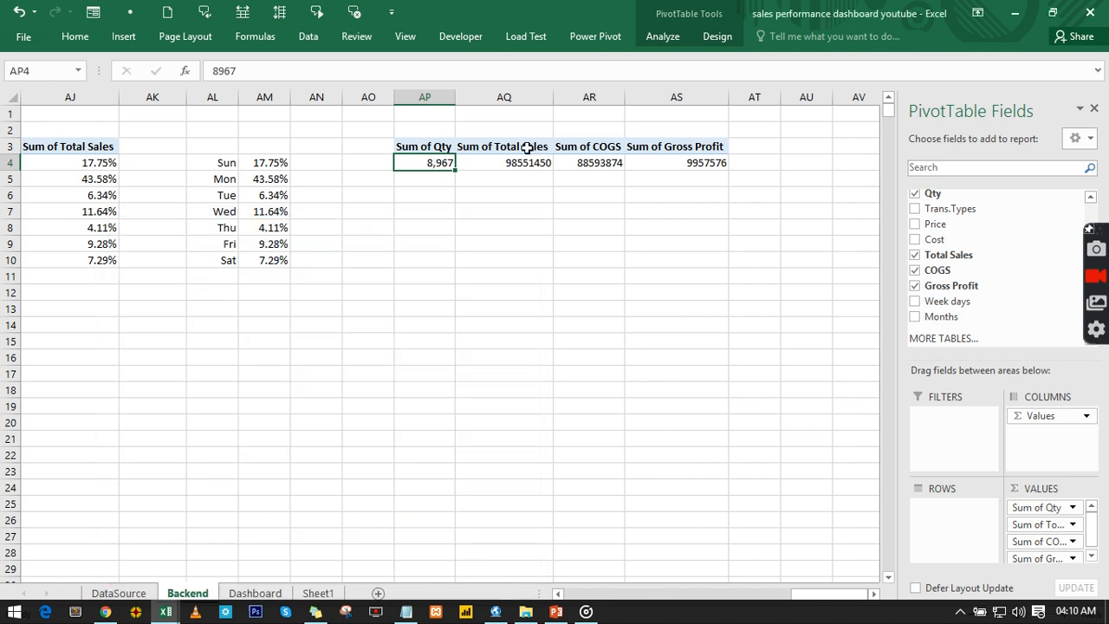
Step: Format the Total Sales, COGS and Gross Profit values in AQ4:AS4 as $ Currency with 0 decimal places
left_click_drag(513, 167, 702, 165)
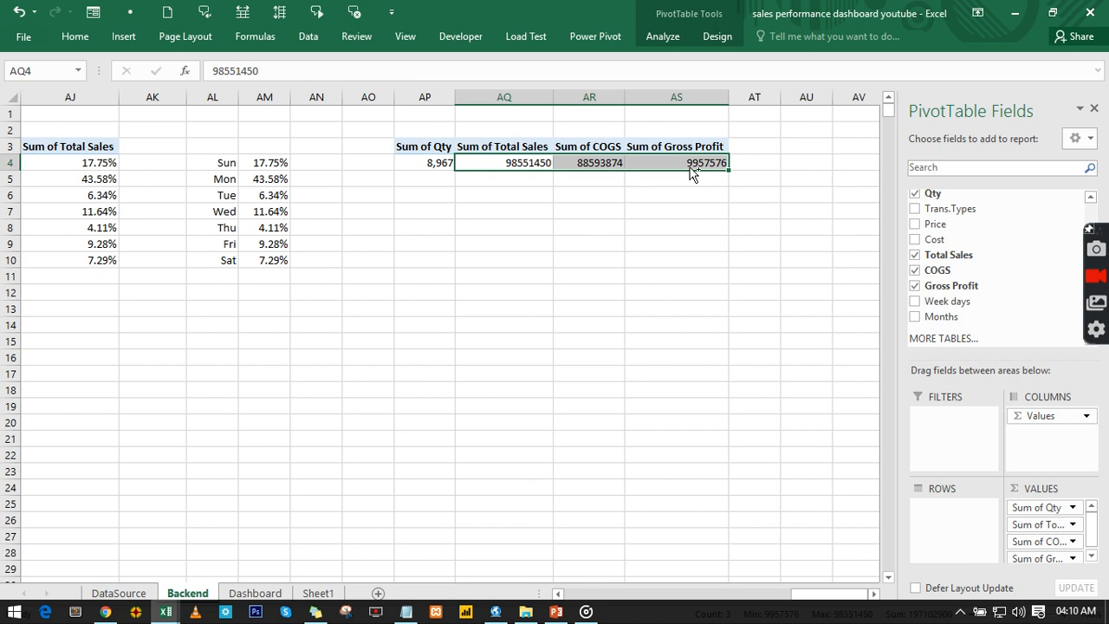
key("ctrl+1")
left_click(156, 313)
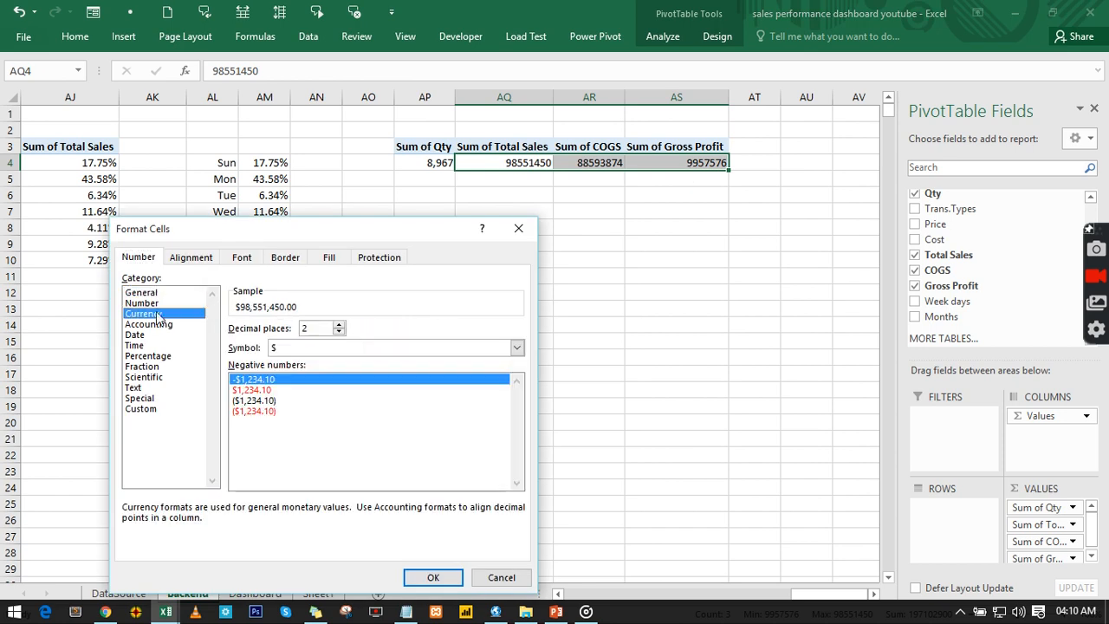
left_click(339, 332)
left_click(339, 332)
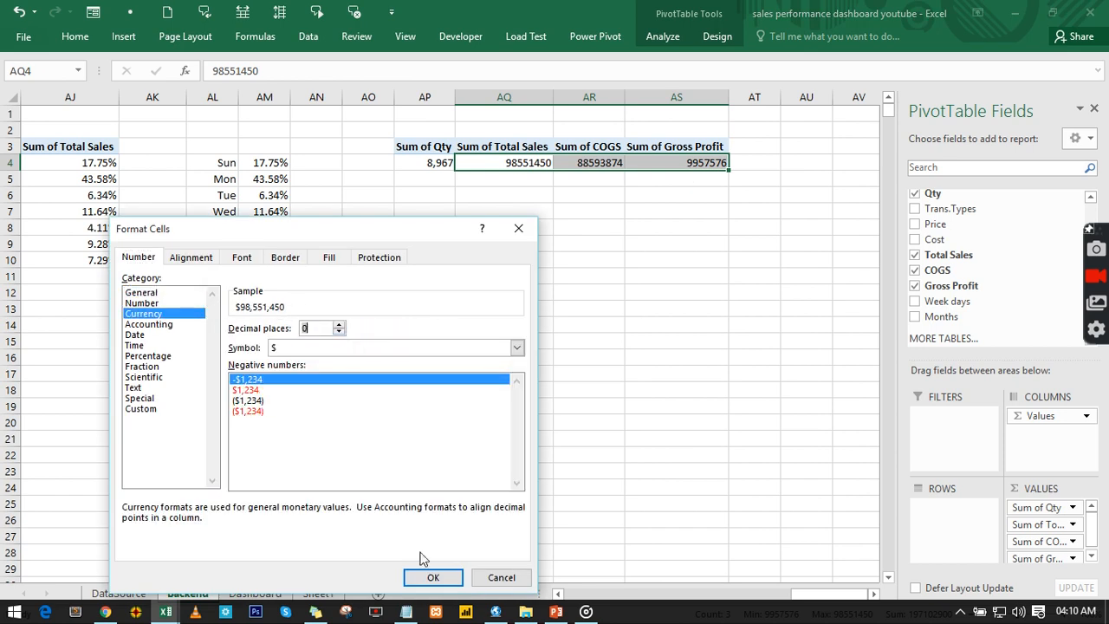
left_click(431, 578)
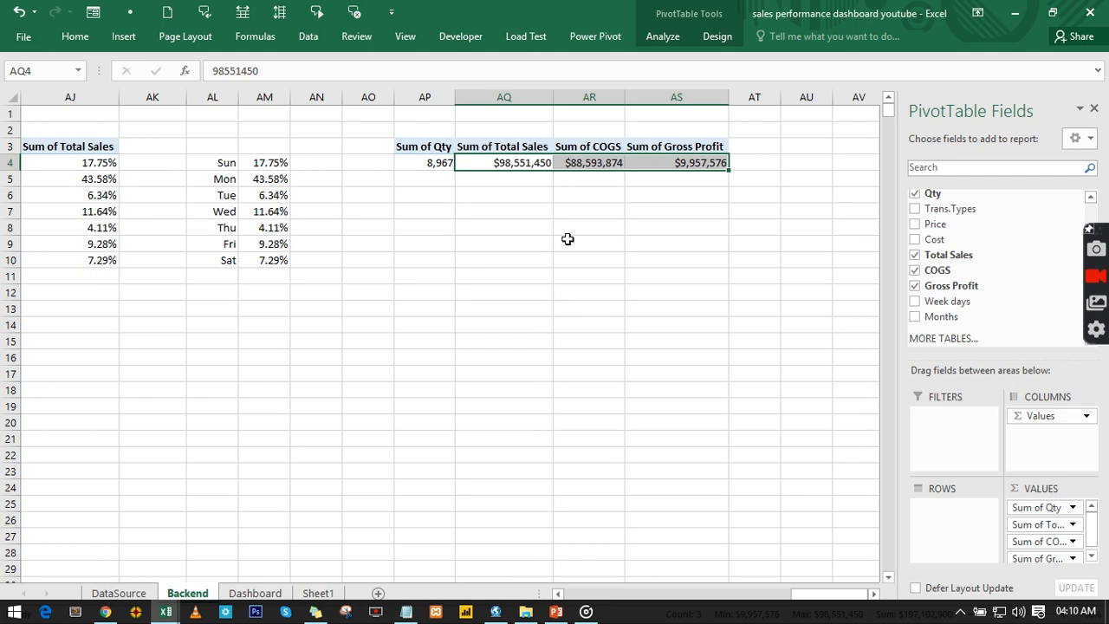
left_click(568, 239)
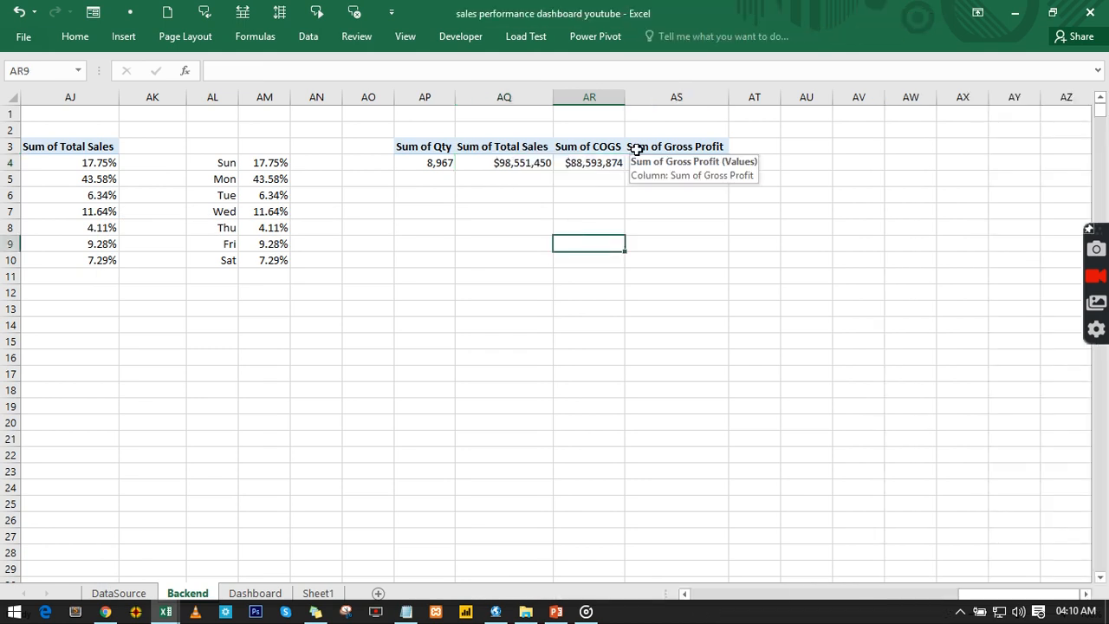
Step: Replace every "sum of" in the PivotTable headers AP3:AS3 with nothing
left_click_drag(436, 147, 711, 149)
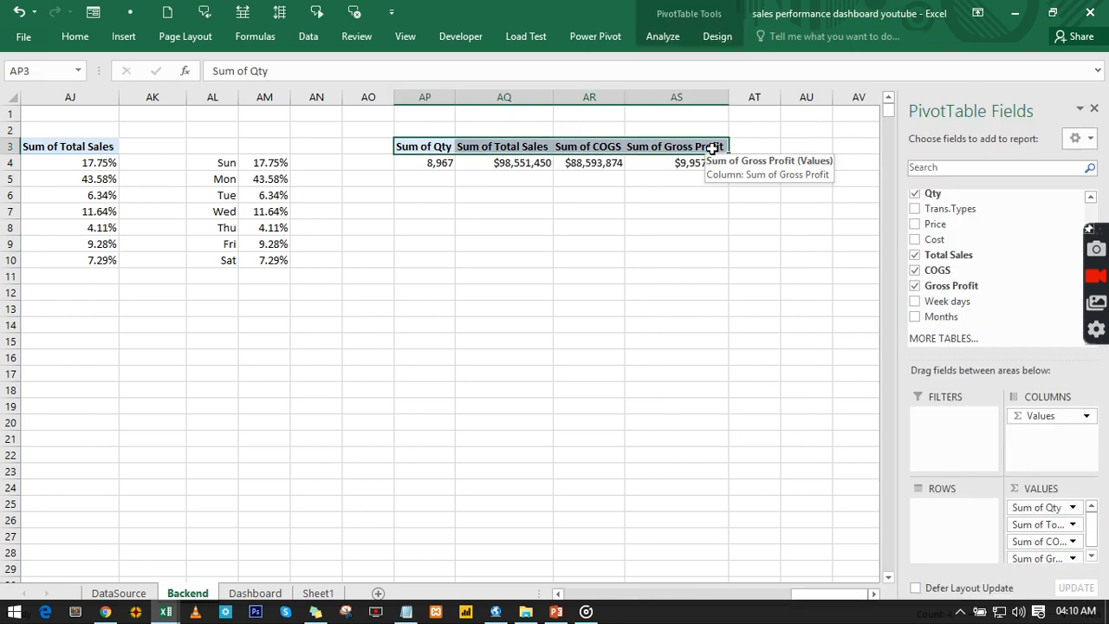
key("ctrl+h")
left_click(251, 476)
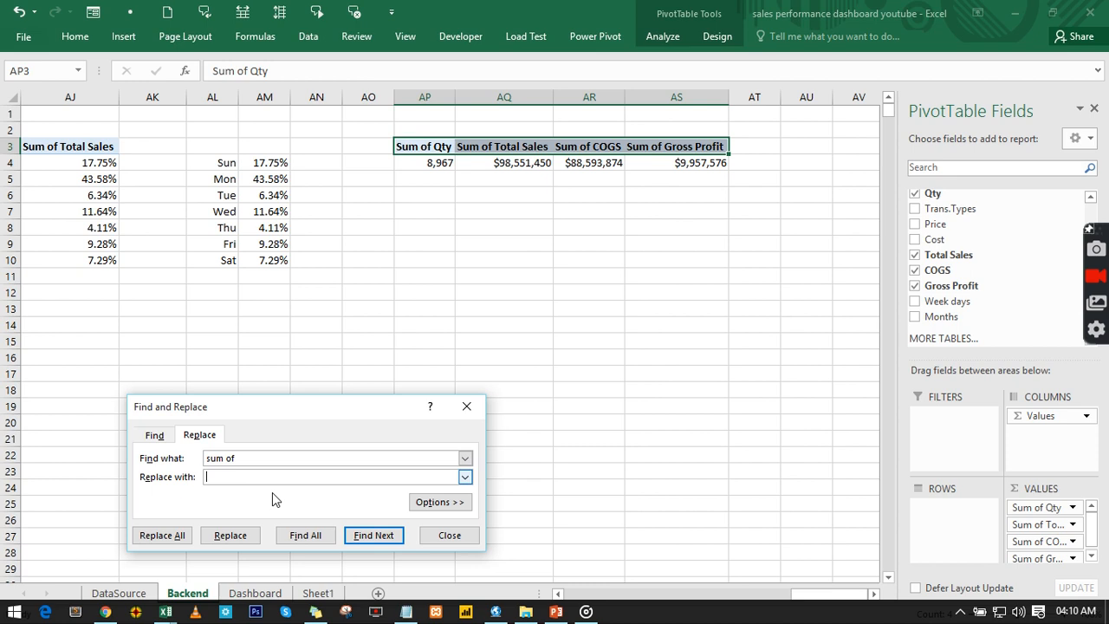
left_click(189, 536)
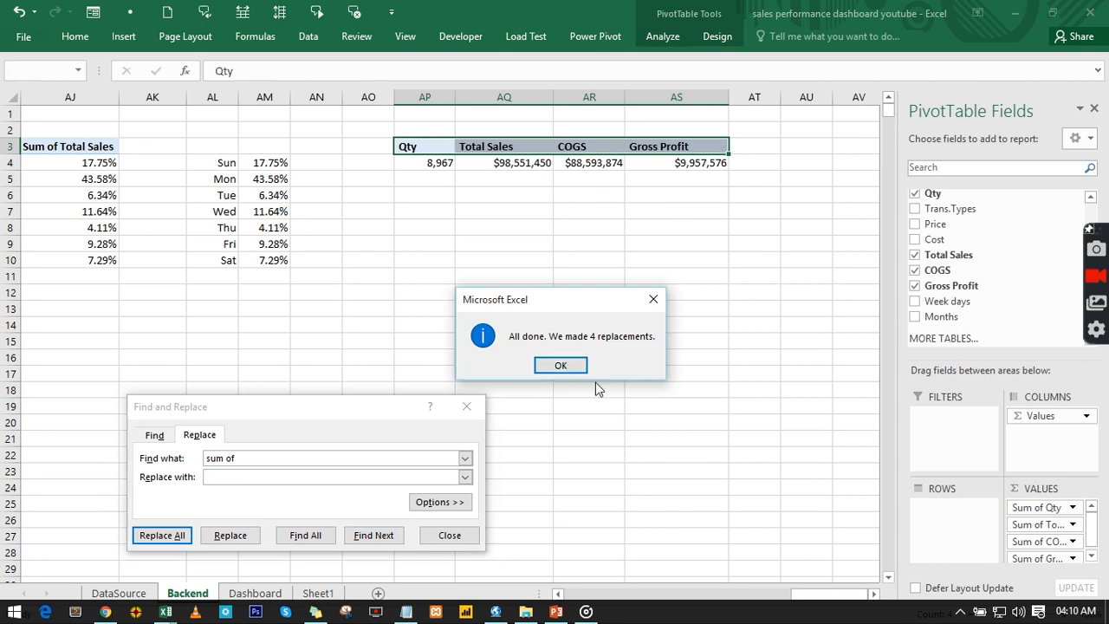
left_click(555, 367)
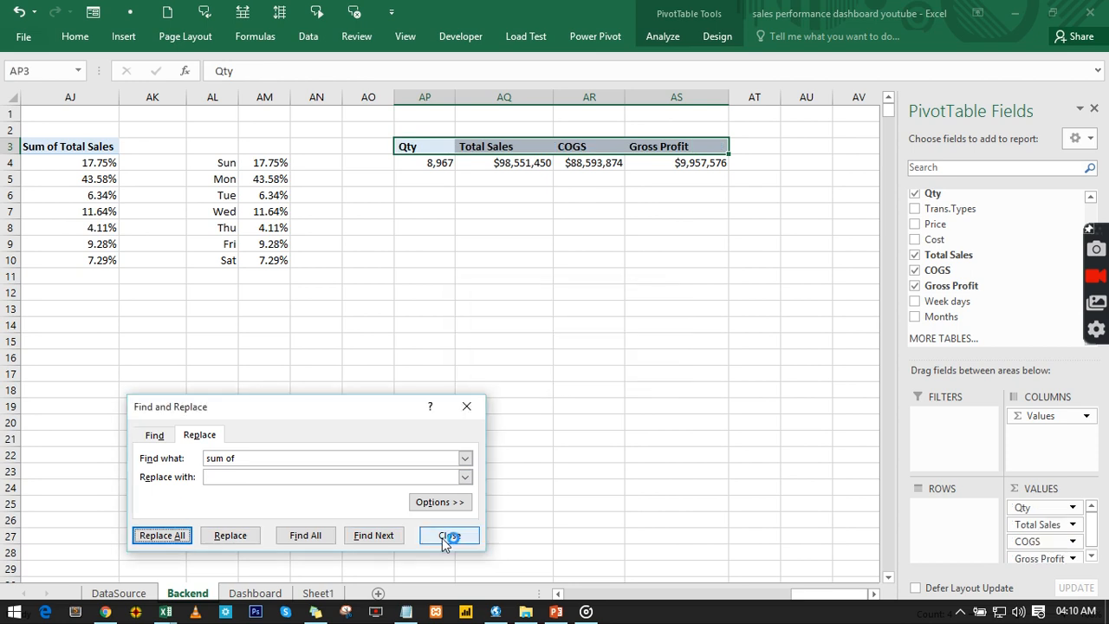
left_click(448, 537)
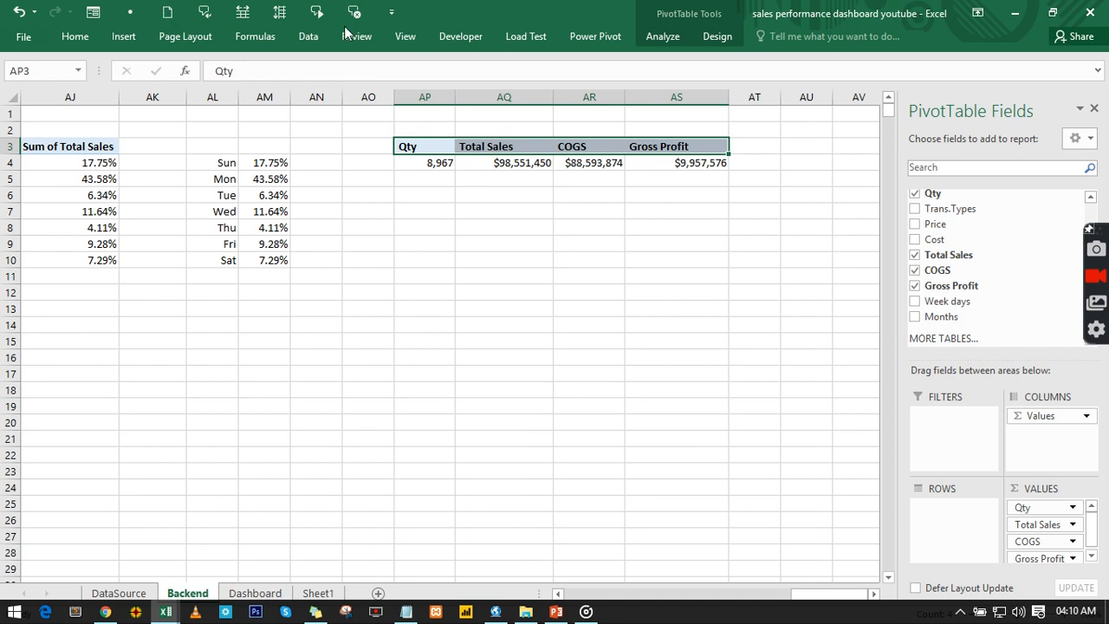
Step: Insert a WordArt text box in the solid black style on the Backend sheet
left_click(126, 36)
left_click(977, 64)
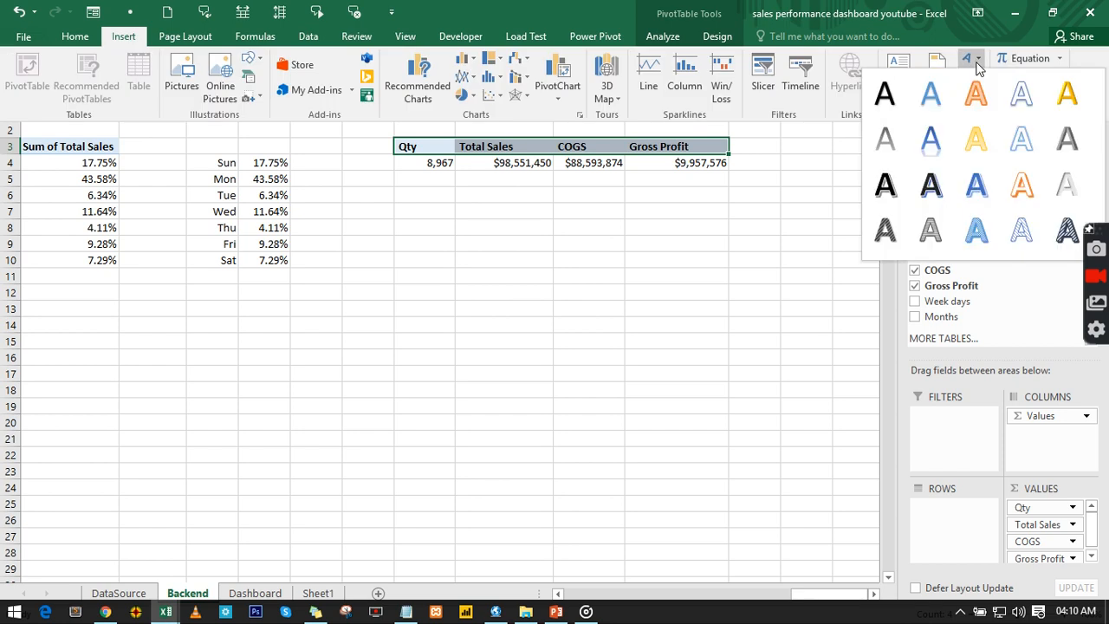
left_click(898, 104)
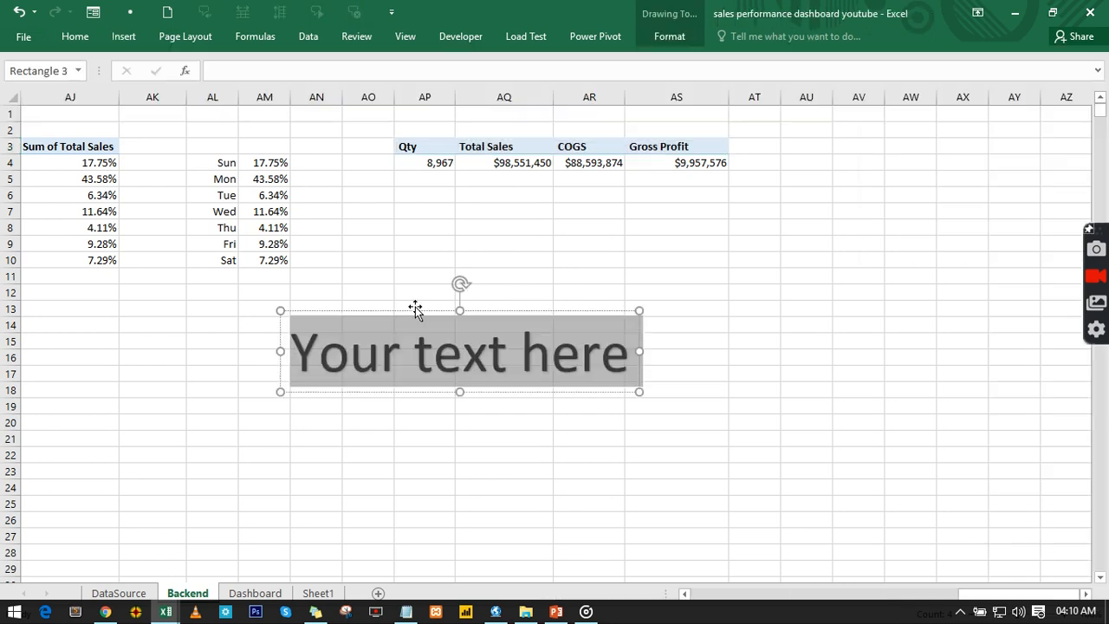
left_click(249, 70)
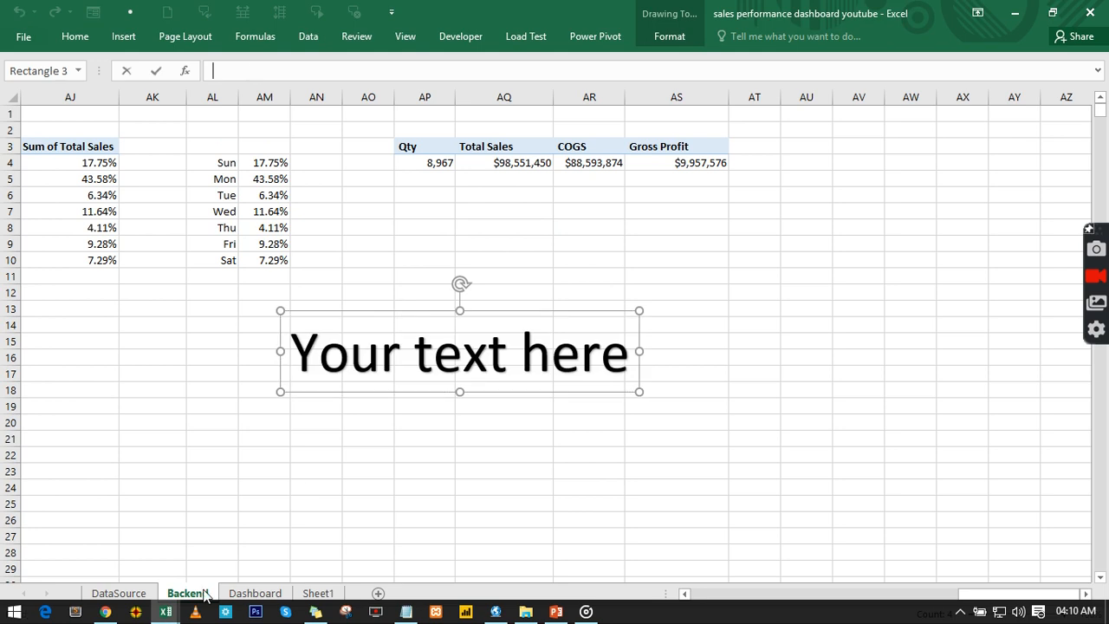
left_click(251, 593)
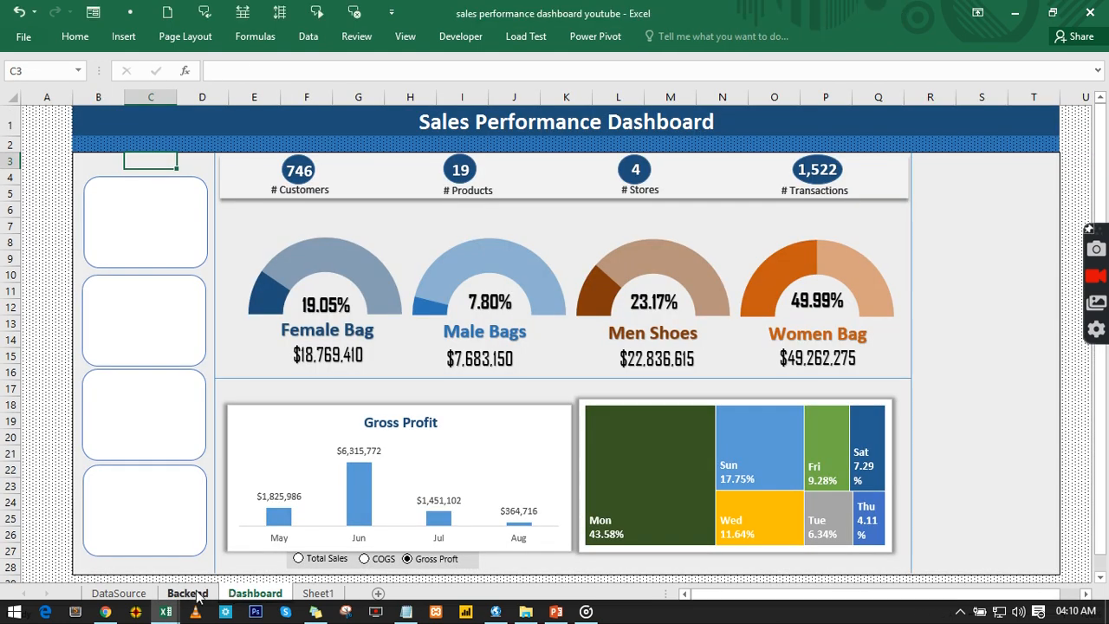
left_click(197, 593)
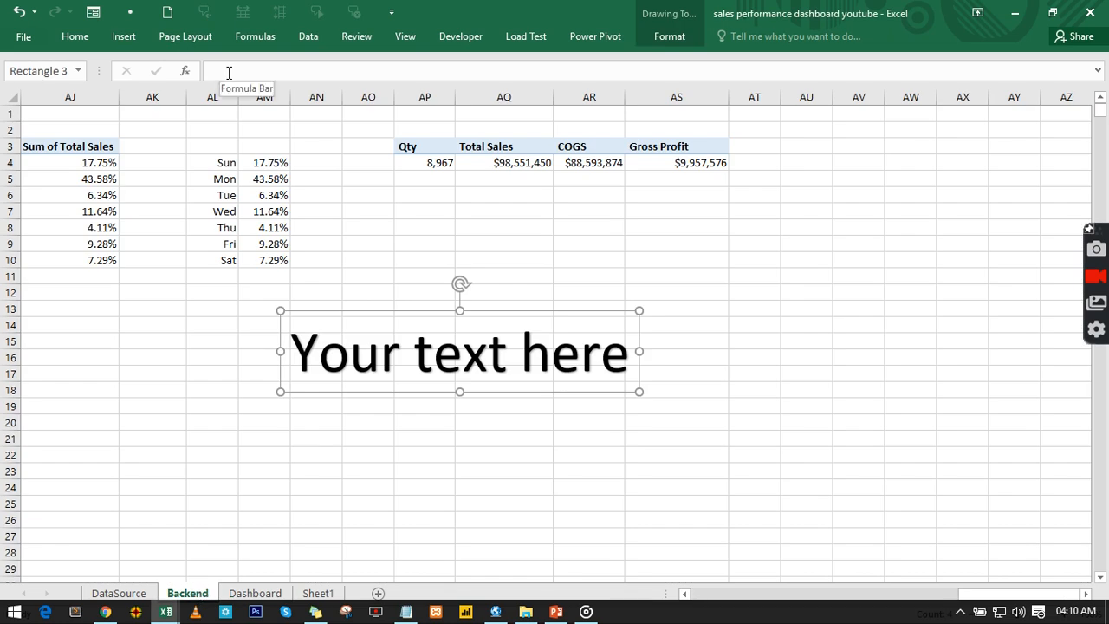
type("=")
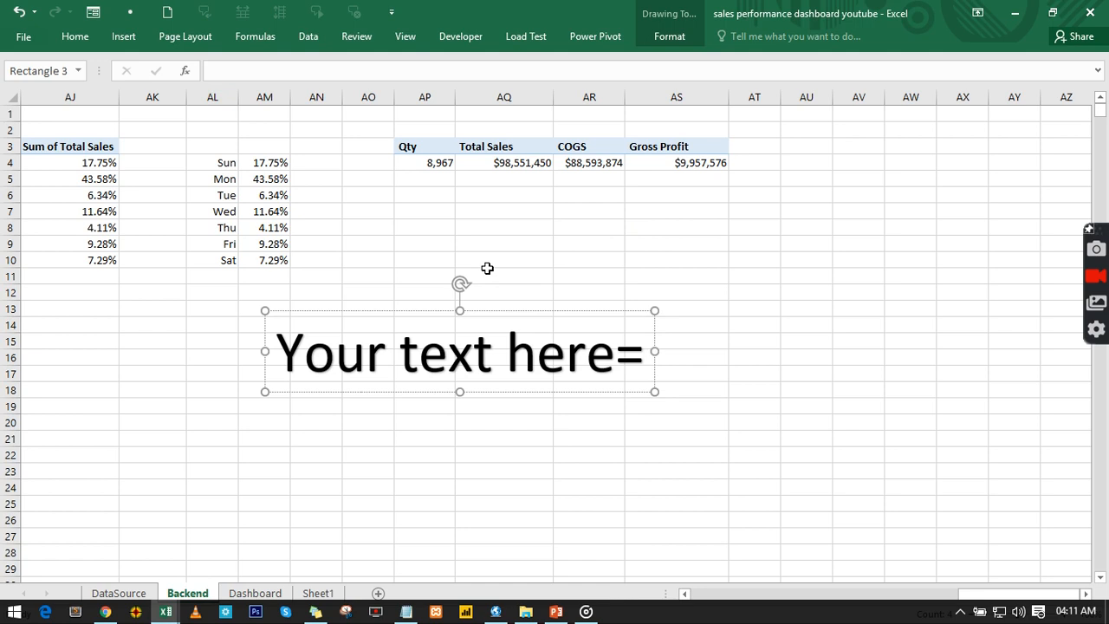
Step: Link the WordArt box to the Qty value in cell AP4 with the formula =$AP$4
left_click(489, 311)
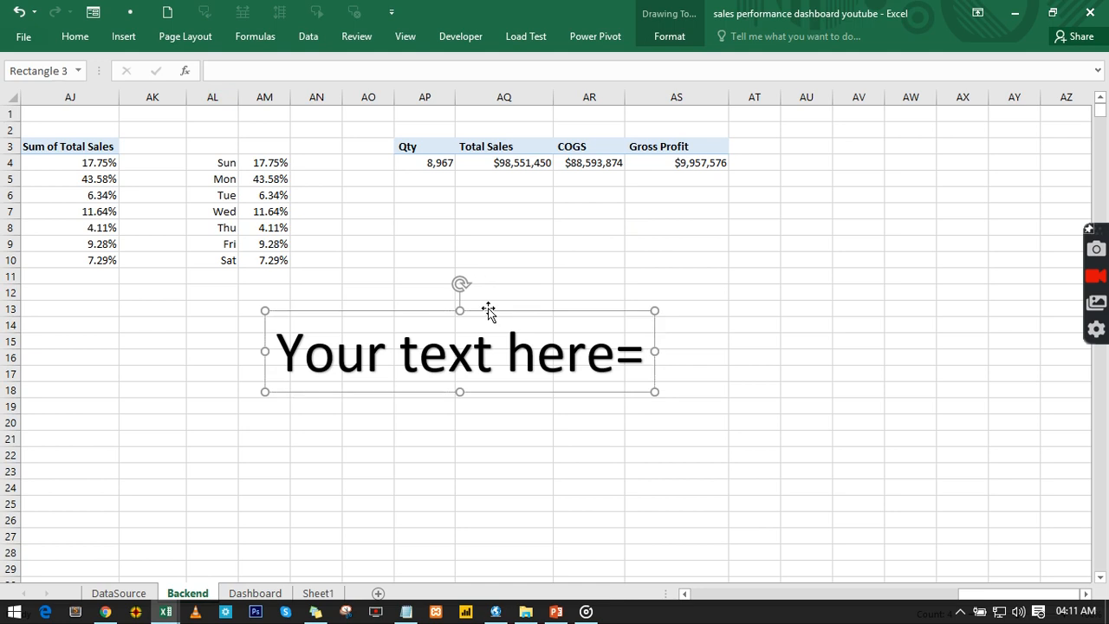
left_click(276, 71)
type("=")
left_click(439, 166)
key("Return")
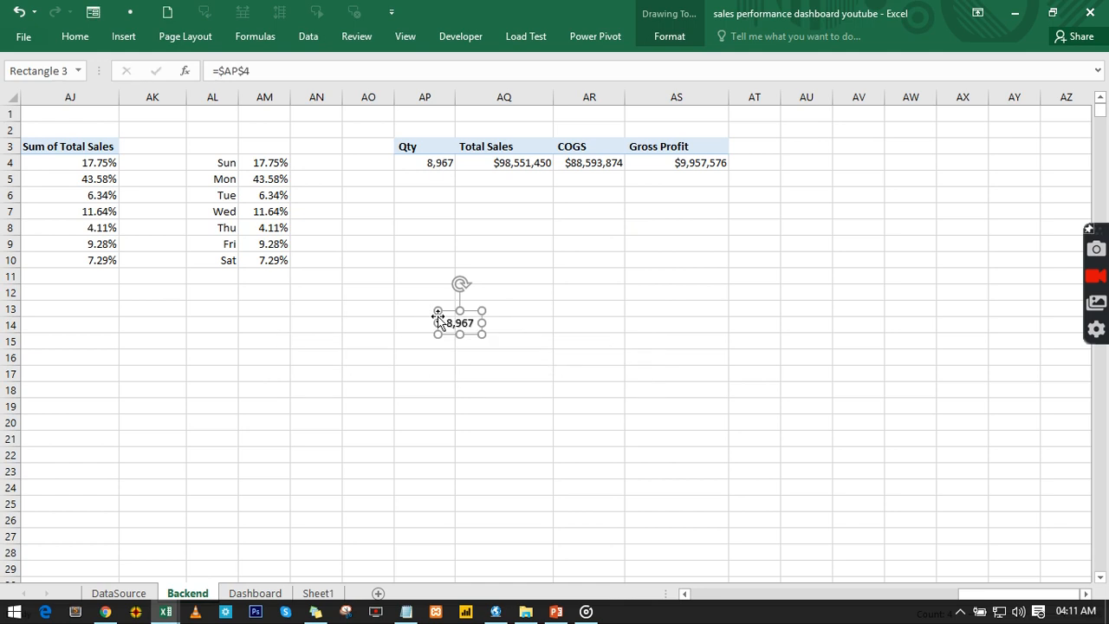
Step: Relink the WordArt box to the Qty value with the sheet-qualified formula =Backend!$AP$4
left_click(265, 607)
left_click(219, 71)
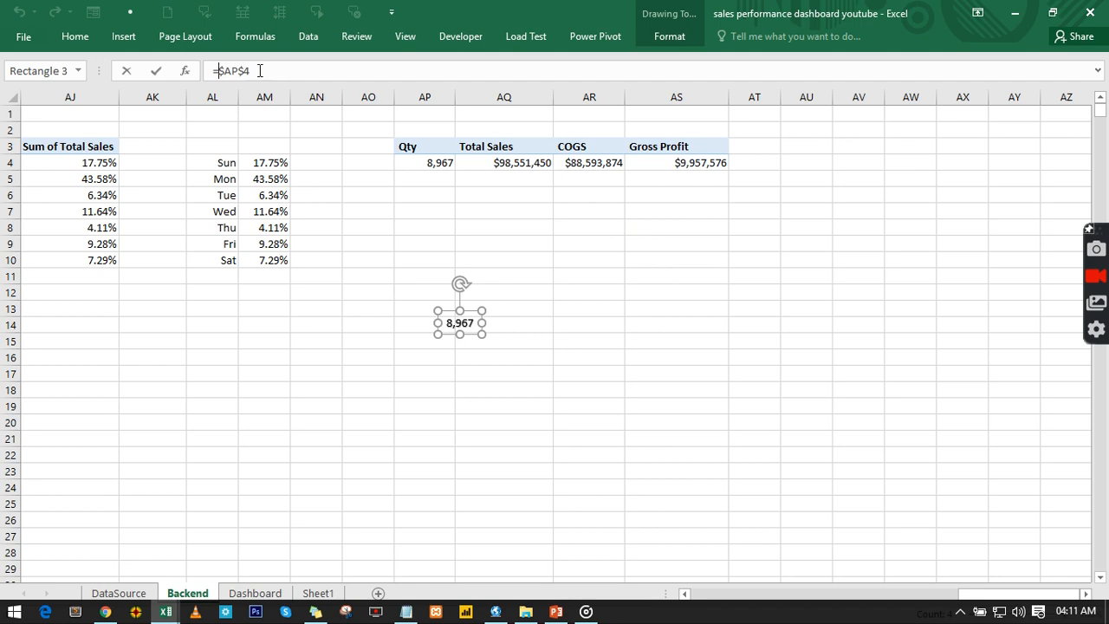
left_click_drag(250, 71, 222, 67)
left_click(255, 592)
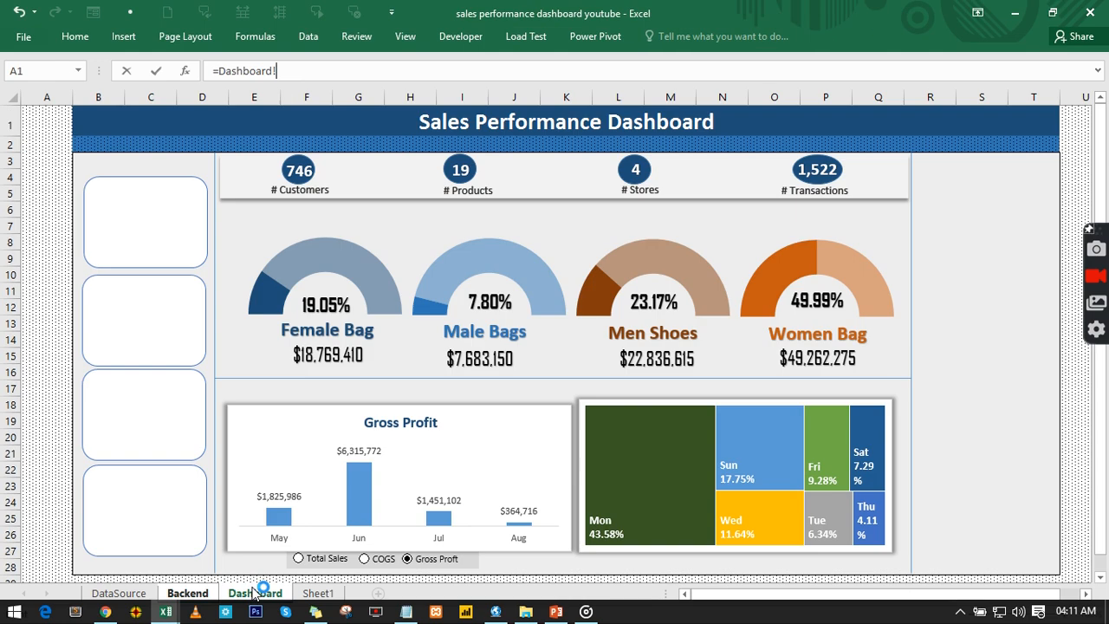
left_click(184, 594)
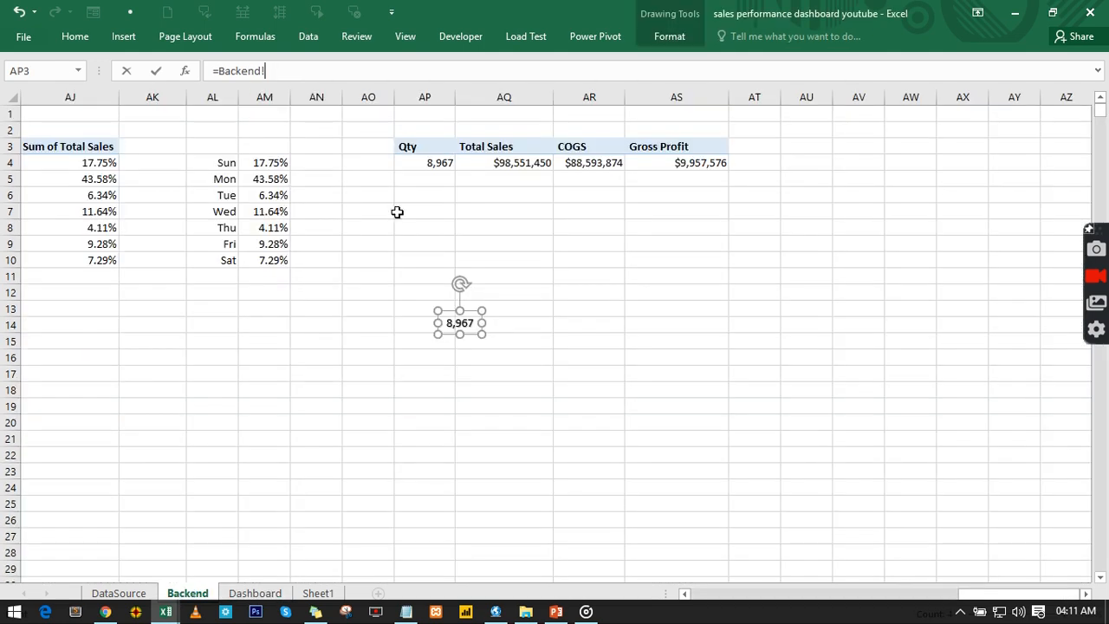
left_click(432, 164)
key("Return")
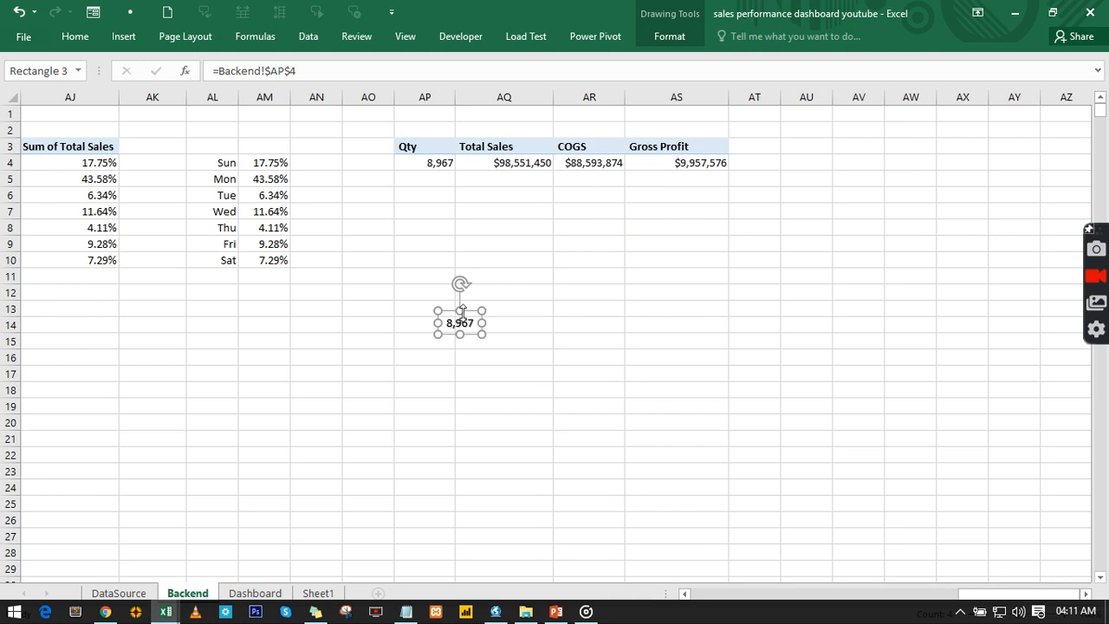
Step: Duplicate the linked Qty box on the Backend sheet, and move the original onto the first rounded card of the Dashboard sheet
left_click_drag(465, 312, 491, 316)
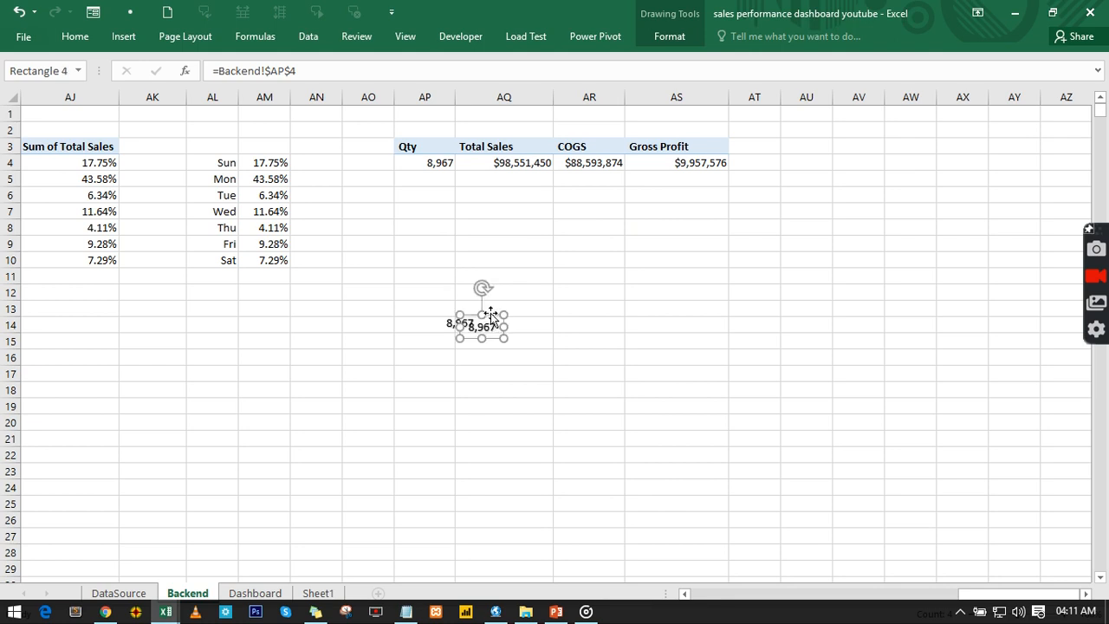
left_click_drag(492, 314, 511, 281)
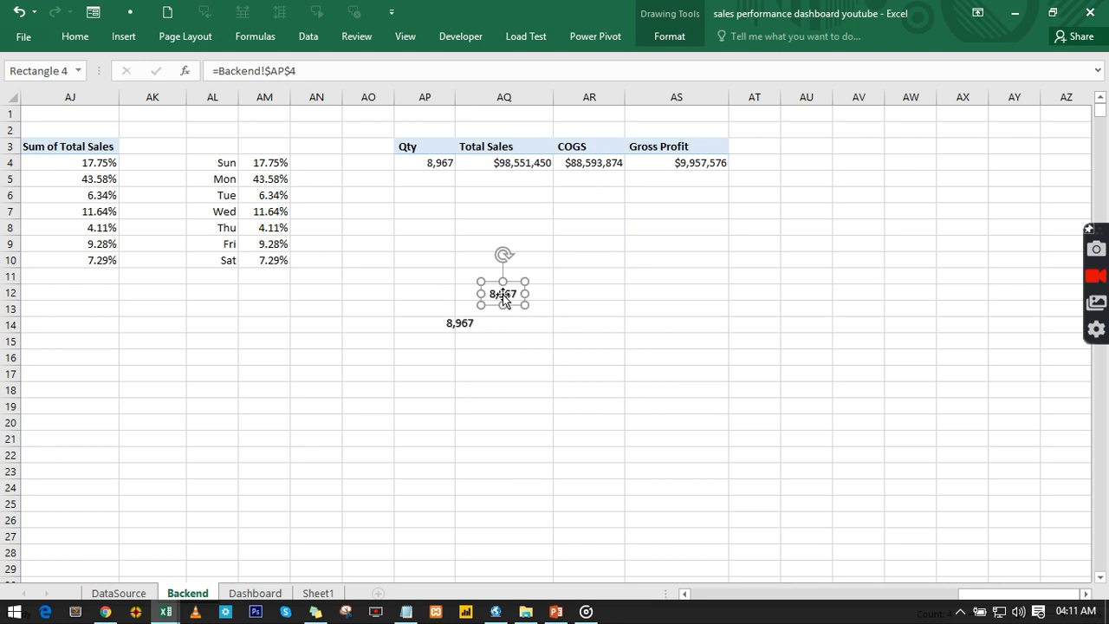
left_click(464, 323)
left_click(467, 322)
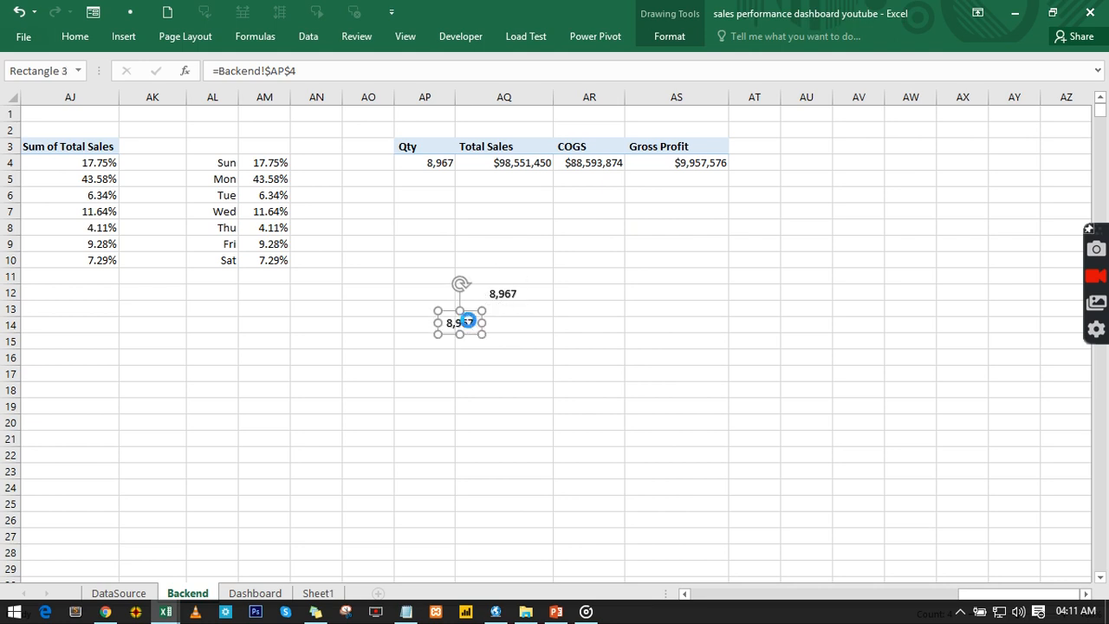
key("Delete")
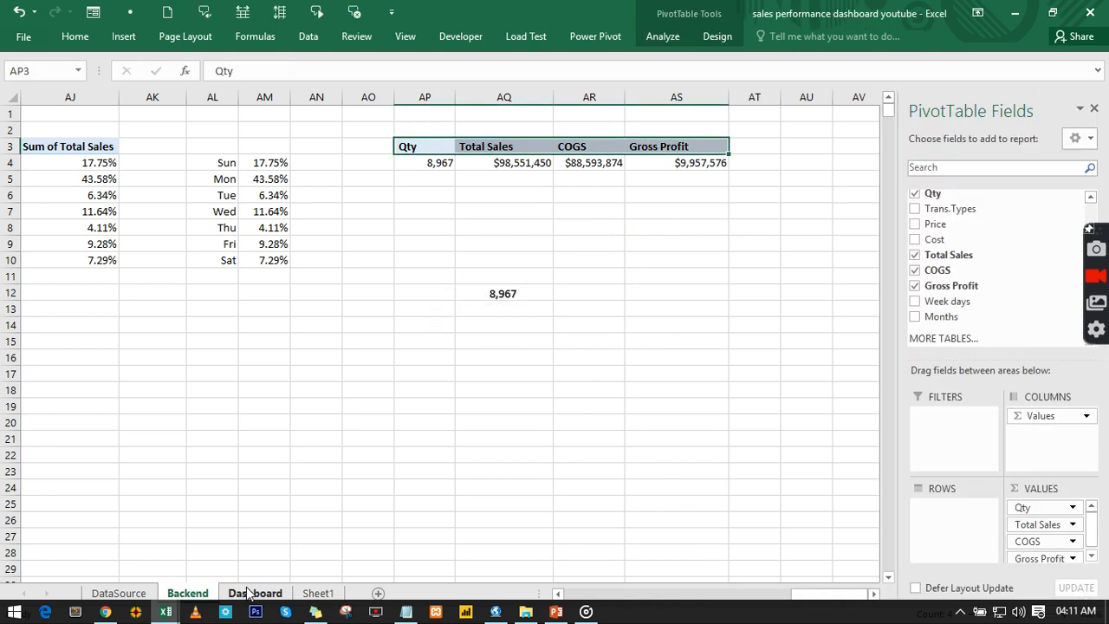
left_click(251, 593)
left_click(163, 202)
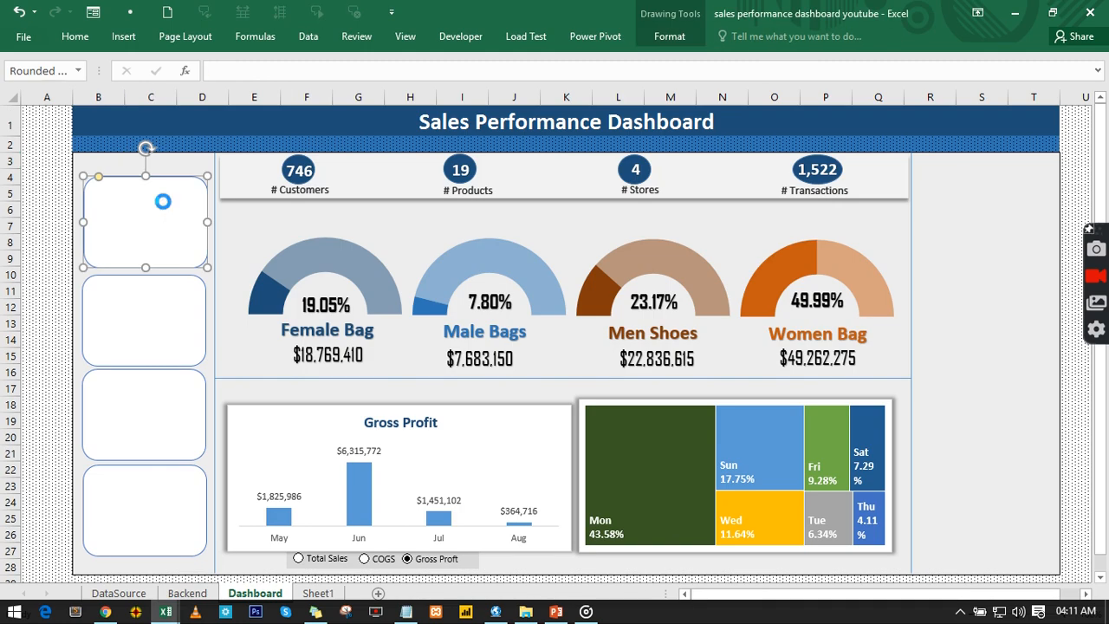
key("ctrl+v")
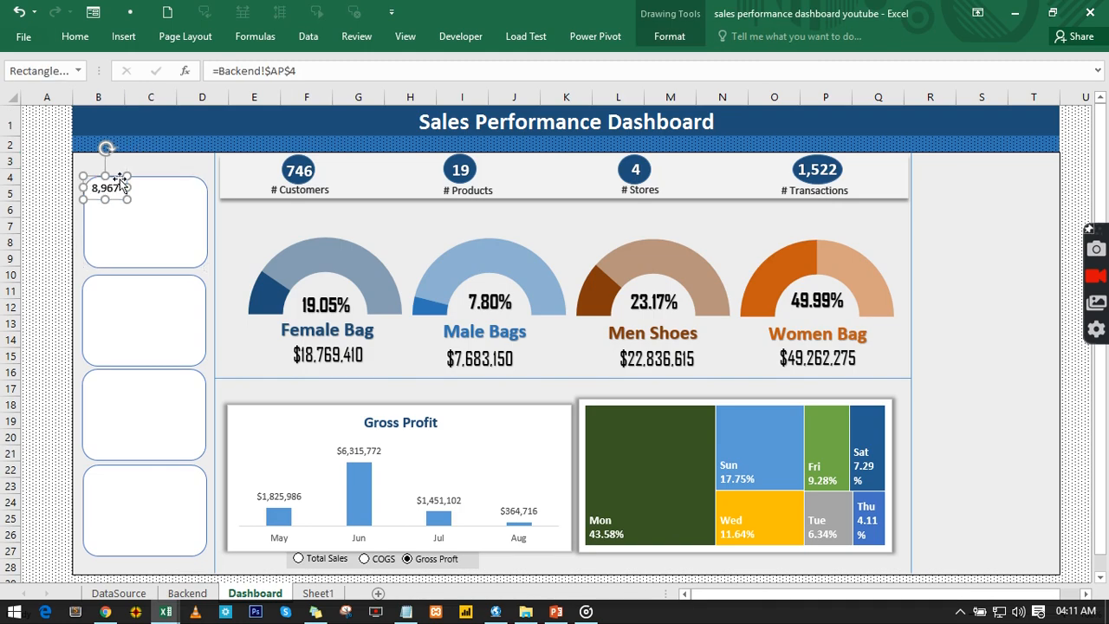
Step: Position the Qty box along the upper edge of the first card and enlarge it to nearly the card's width
left_click_drag(120, 178, 134, 178)
key("ctrl+z")
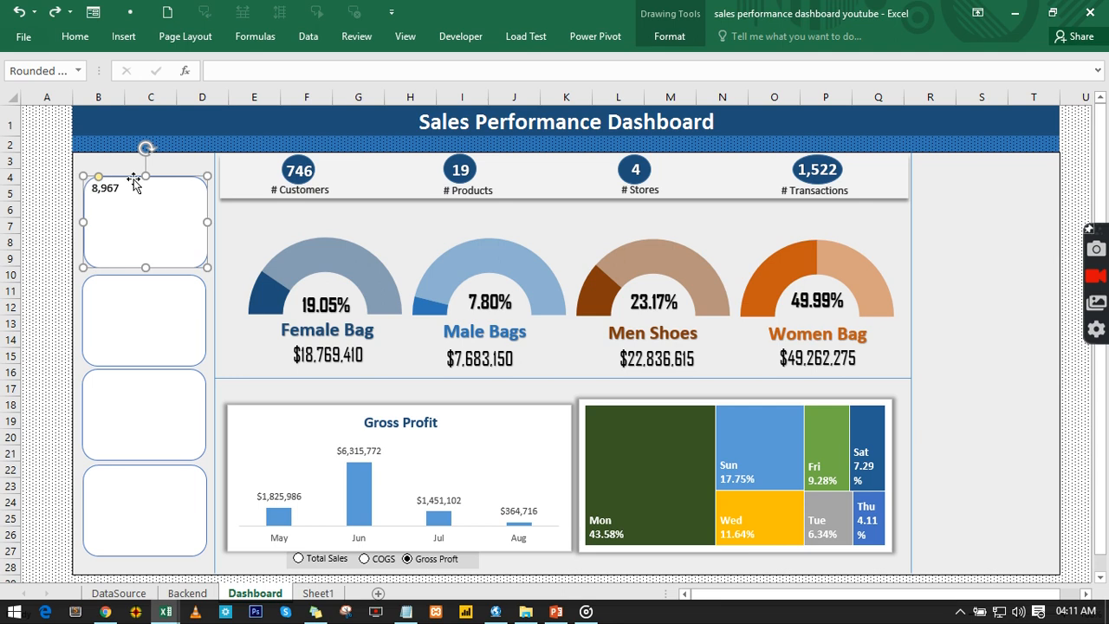
left_click(133, 157)
left_click(102, 191)
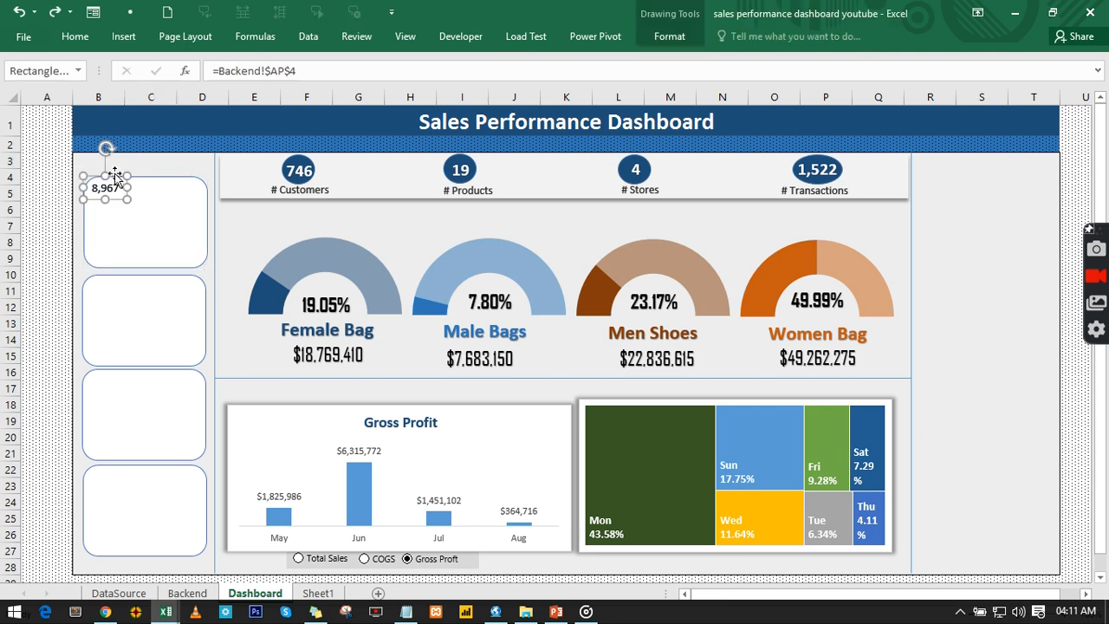
left_click_drag(115, 178, 94, 191)
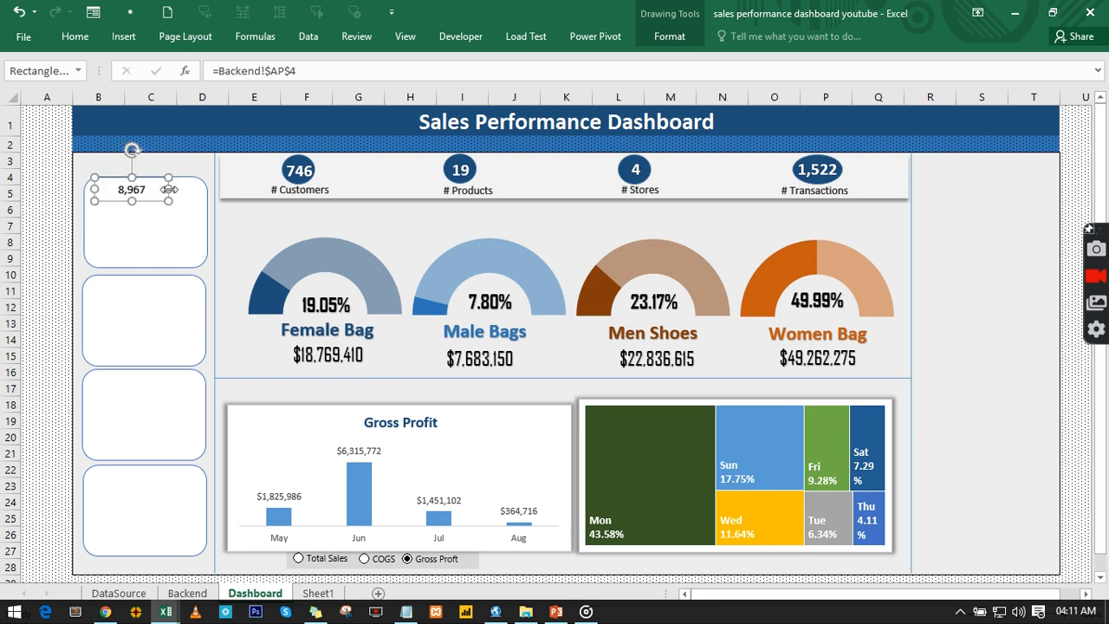
left_click_drag(171, 189, 202, 189)
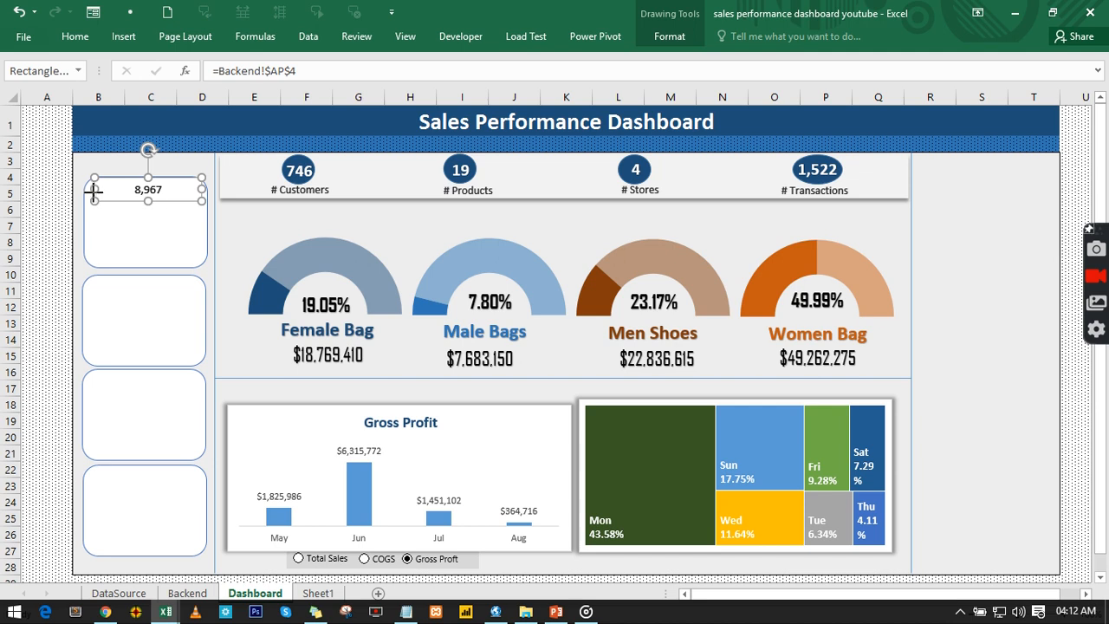
left_click_drag(94, 192, 146, 207)
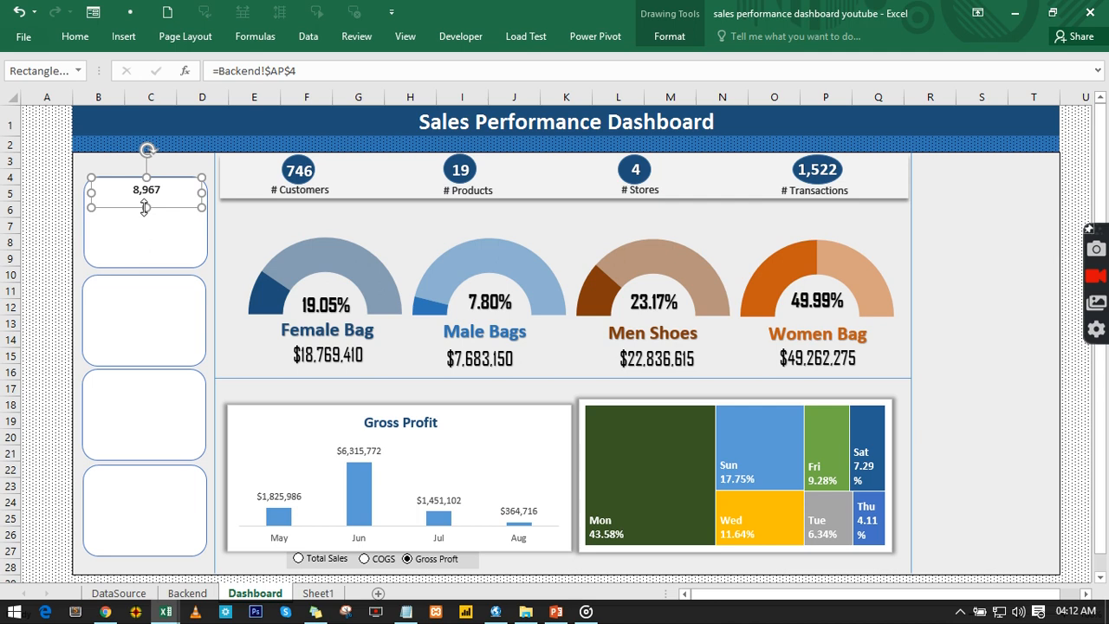
Step: Format the Qty value on the first card as bold, size 20, in the darkest shade of the theme blue
left_click(76, 37)
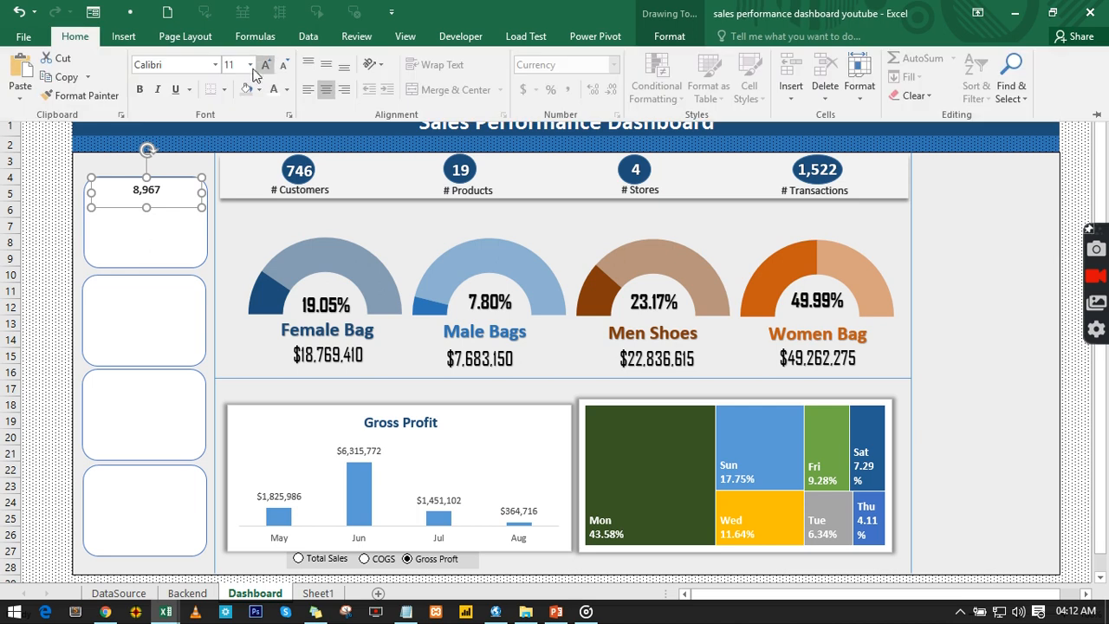
left_click(251, 66)
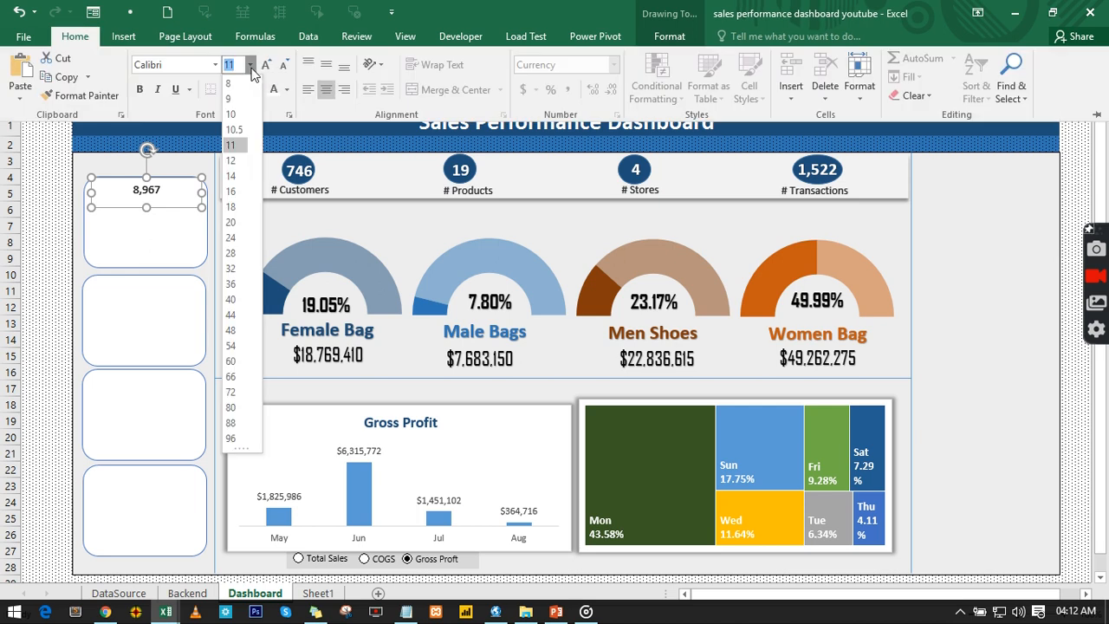
left_click(232, 223)
left_click(140, 89)
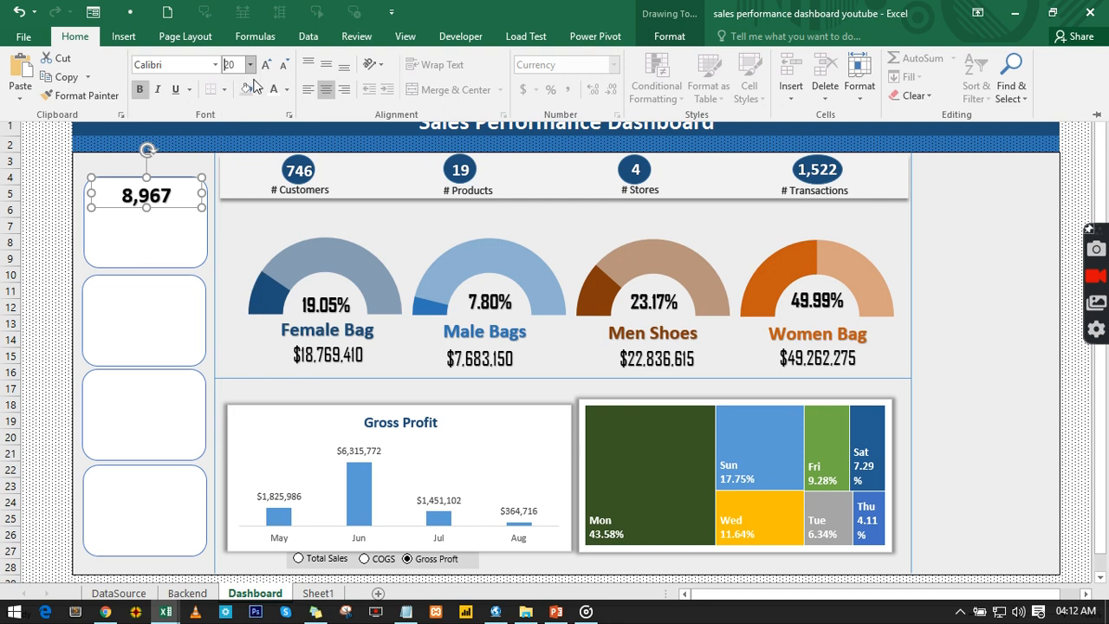
left_click(287, 91)
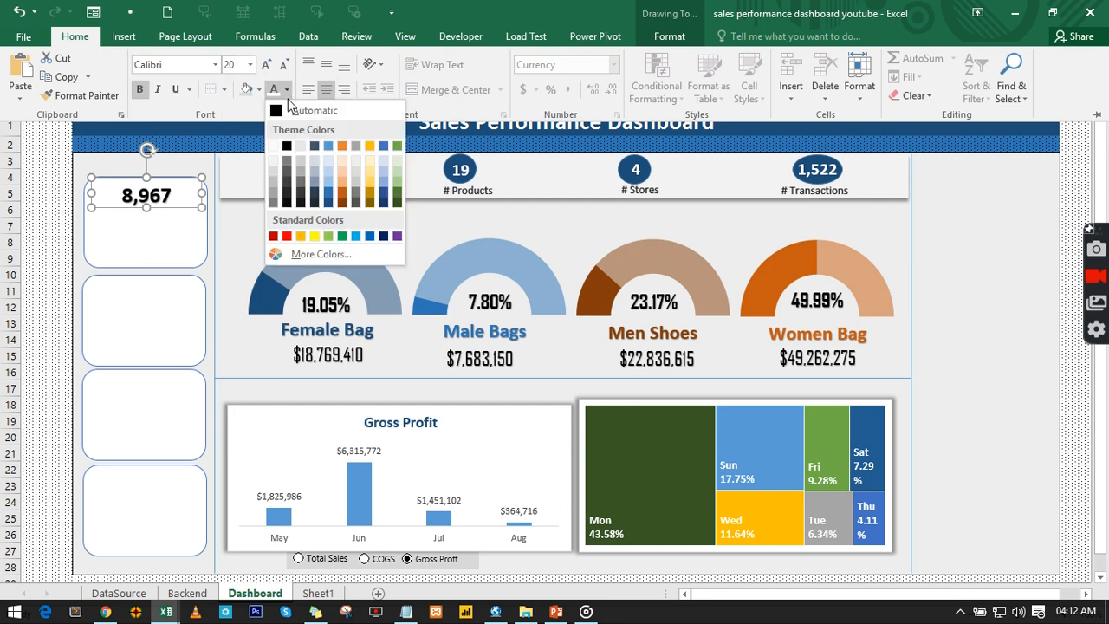
left_click(328, 201)
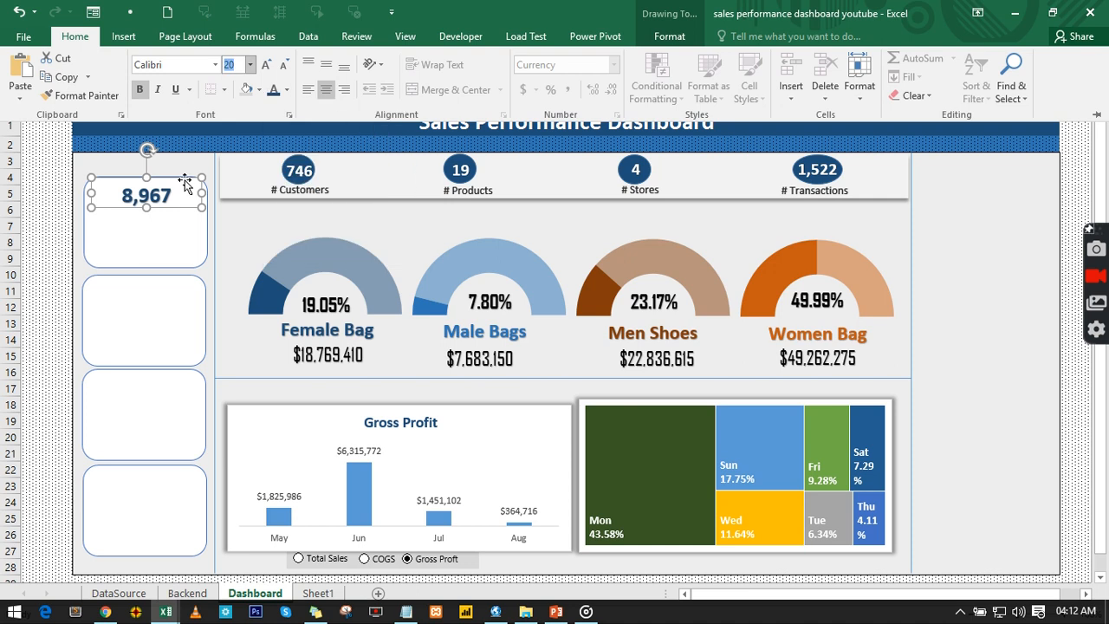
key("ctrl+F1")
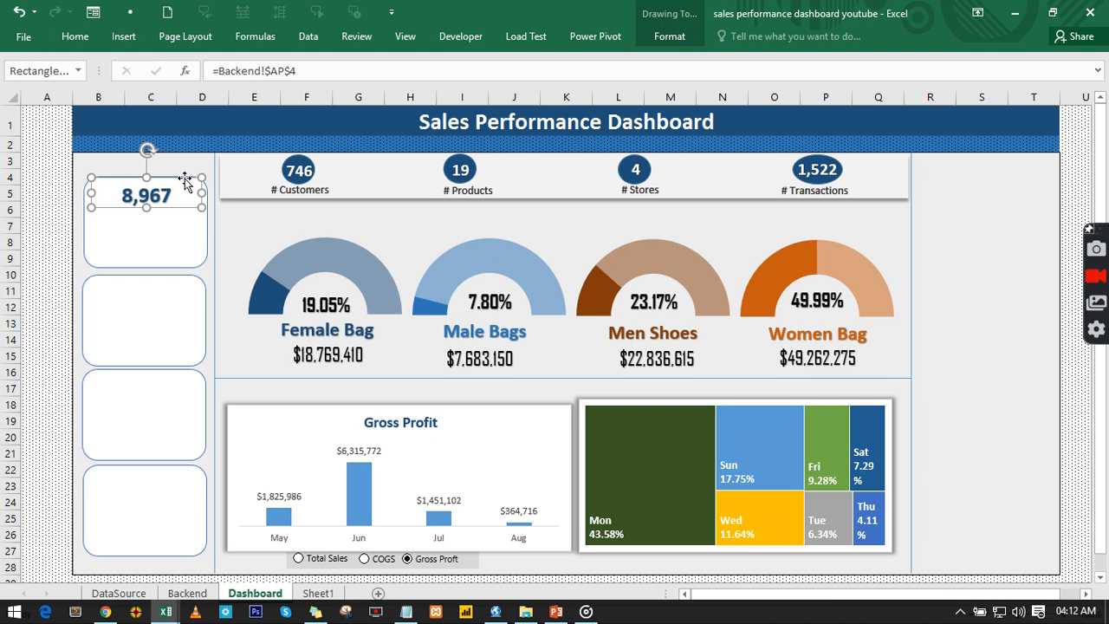
Step: Copy the Qty box onto the second card and link the copy to Total Sales with =Backend!AQ4
left_click_drag(182, 221, 183, 282)
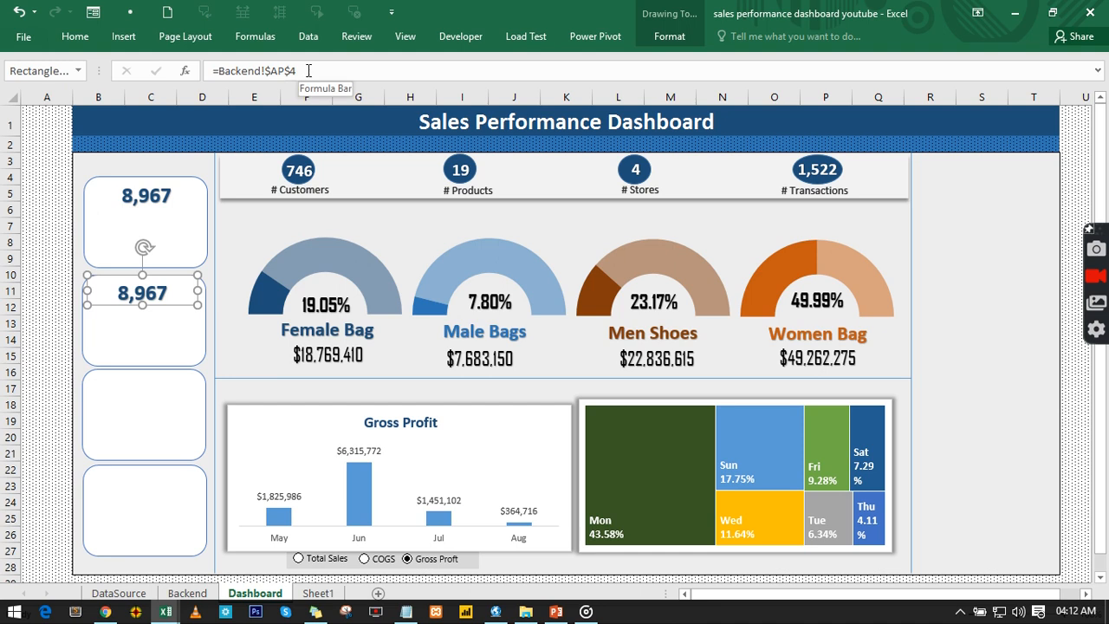
left_click_drag(307, 70, 219, 76)
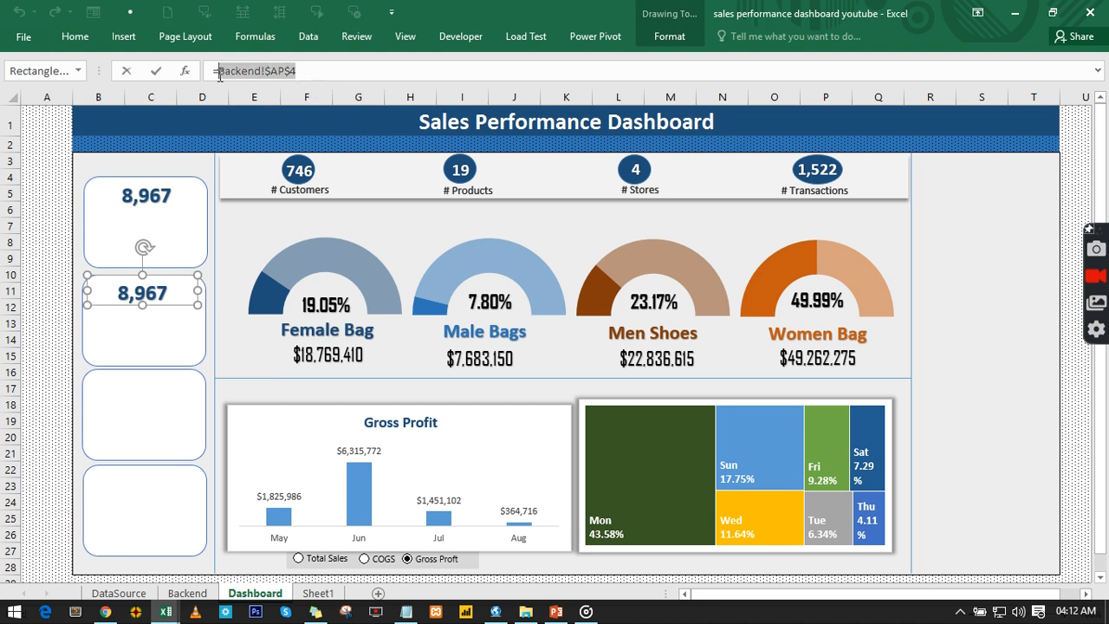
left_click(207, 593)
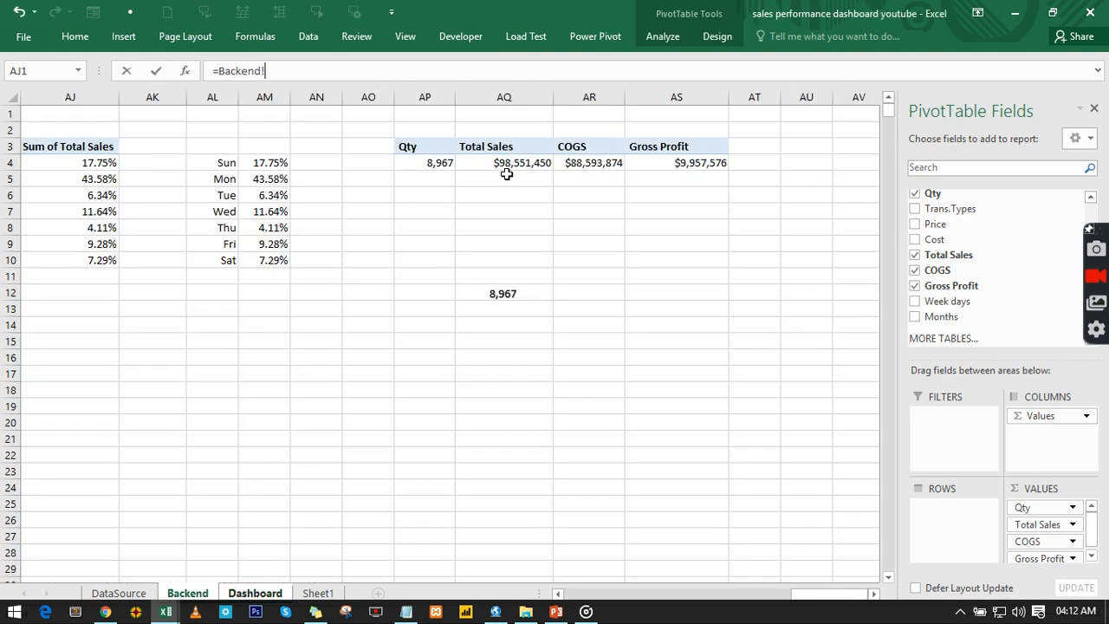
left_click(506, 164)
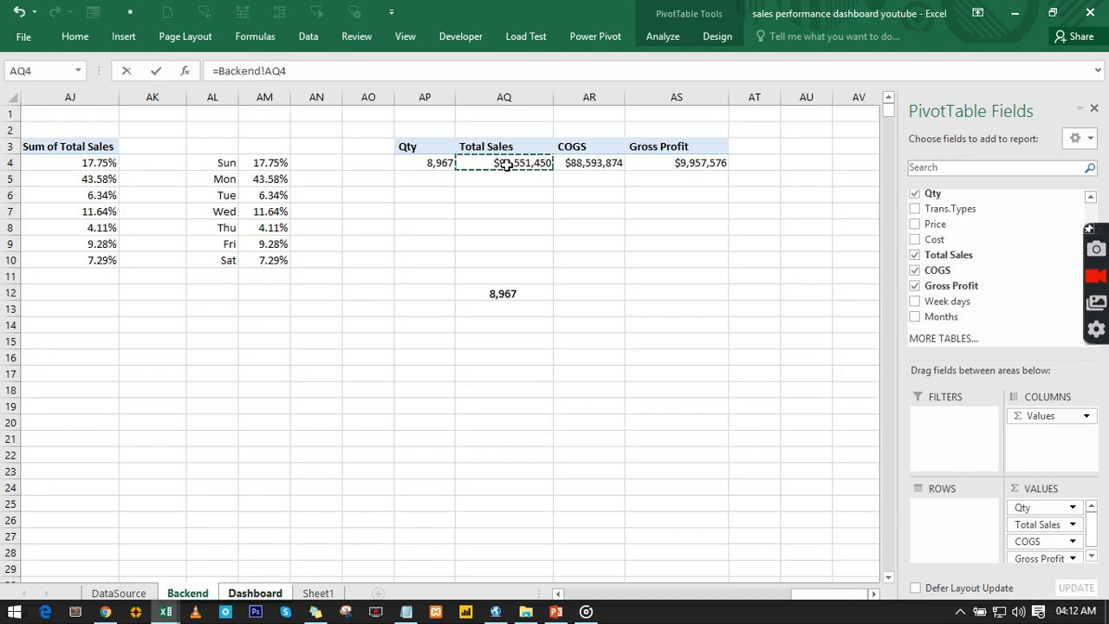
key("Return")
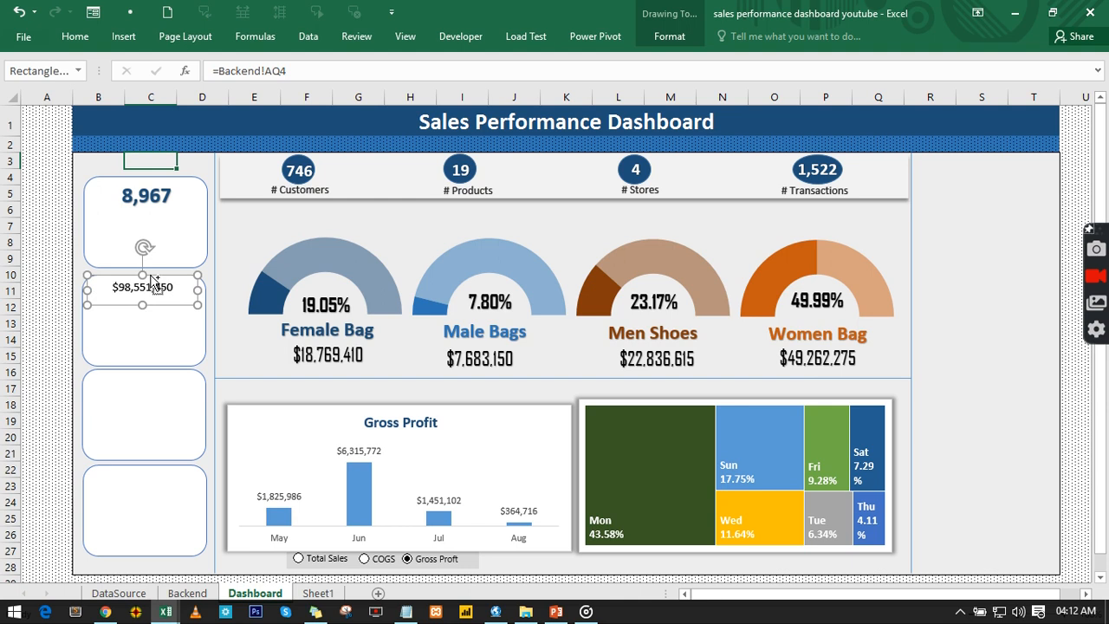
Step: Copy the Total Sales box onto the third and fourth cards, and link the third card's box to COGS with =Backend!AR4
left_click_drag(152, 277, 153, 472)
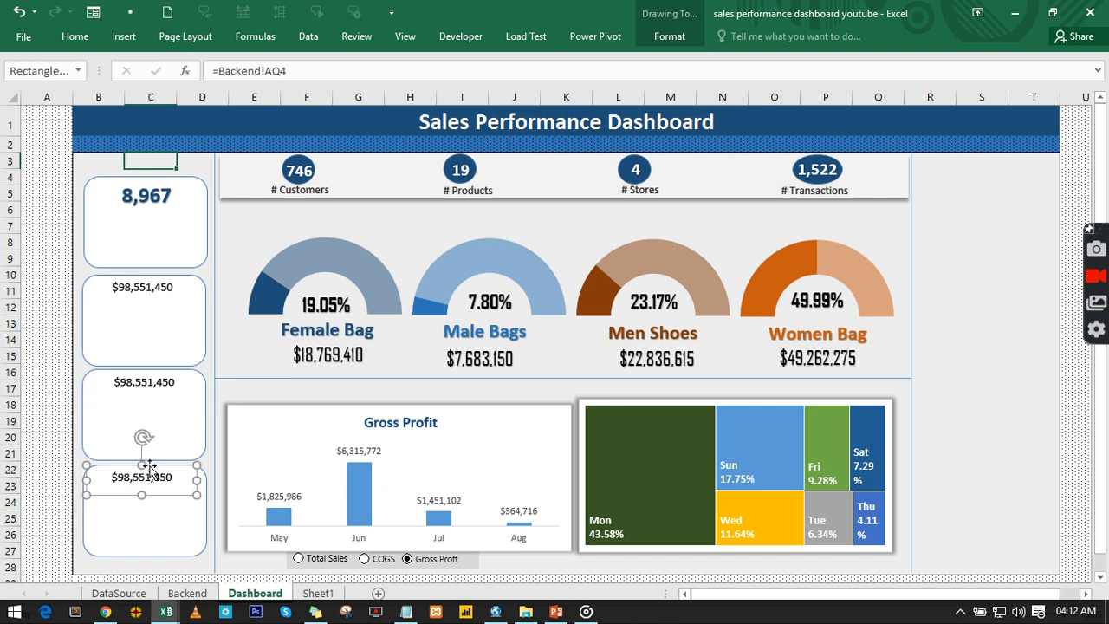
left_click(144, 384)
left_click_drag(314, 71, 218, 71)
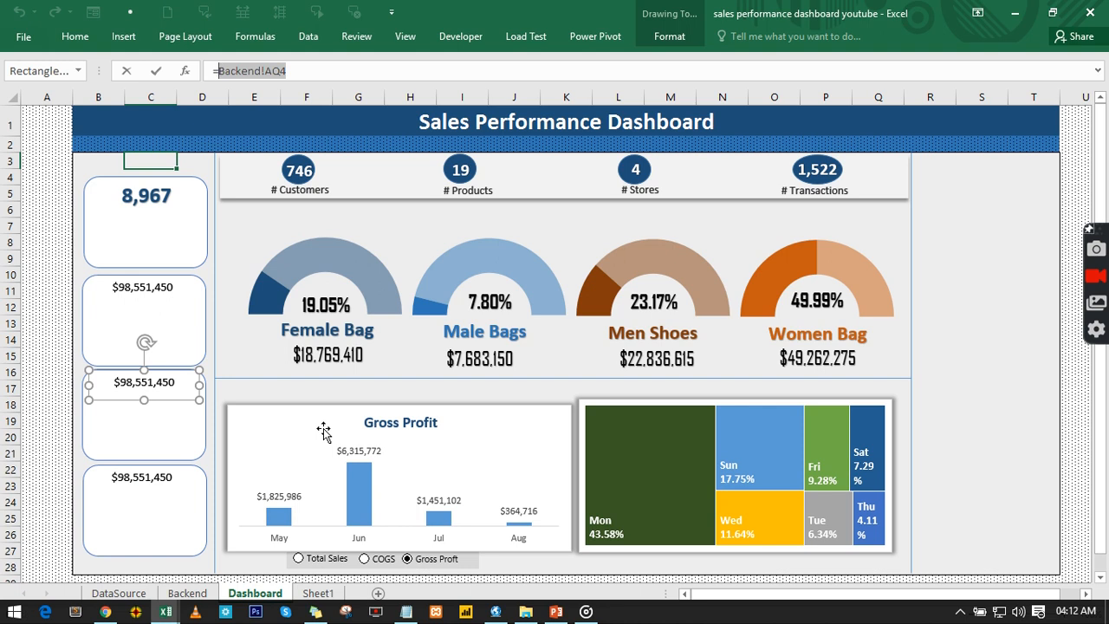
left_click(187, 593)
left_click(589, 163)
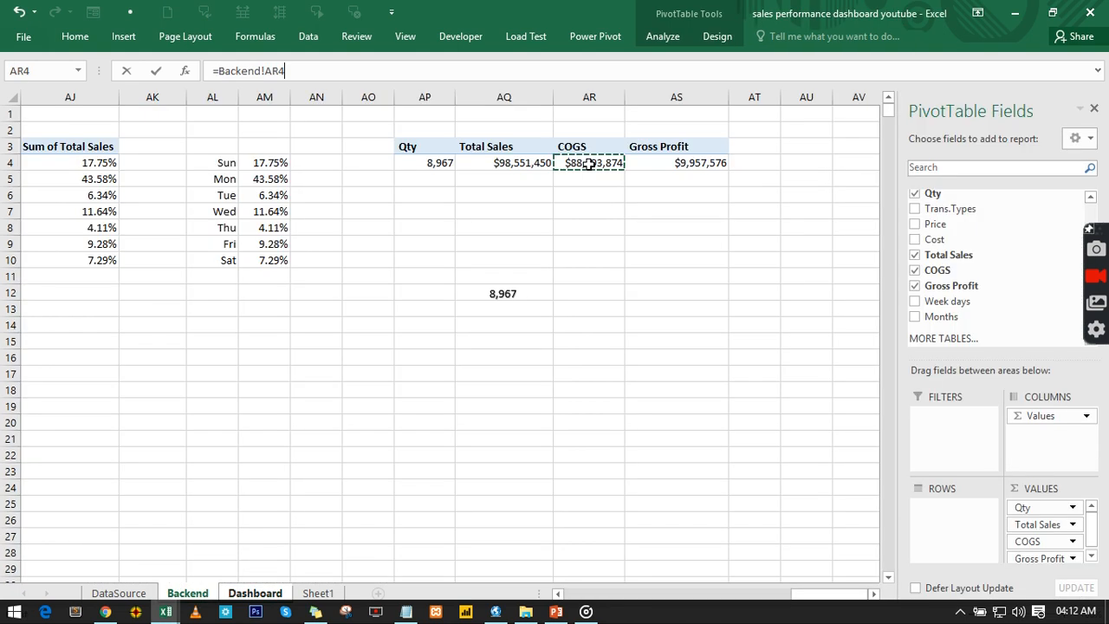
key("Return")
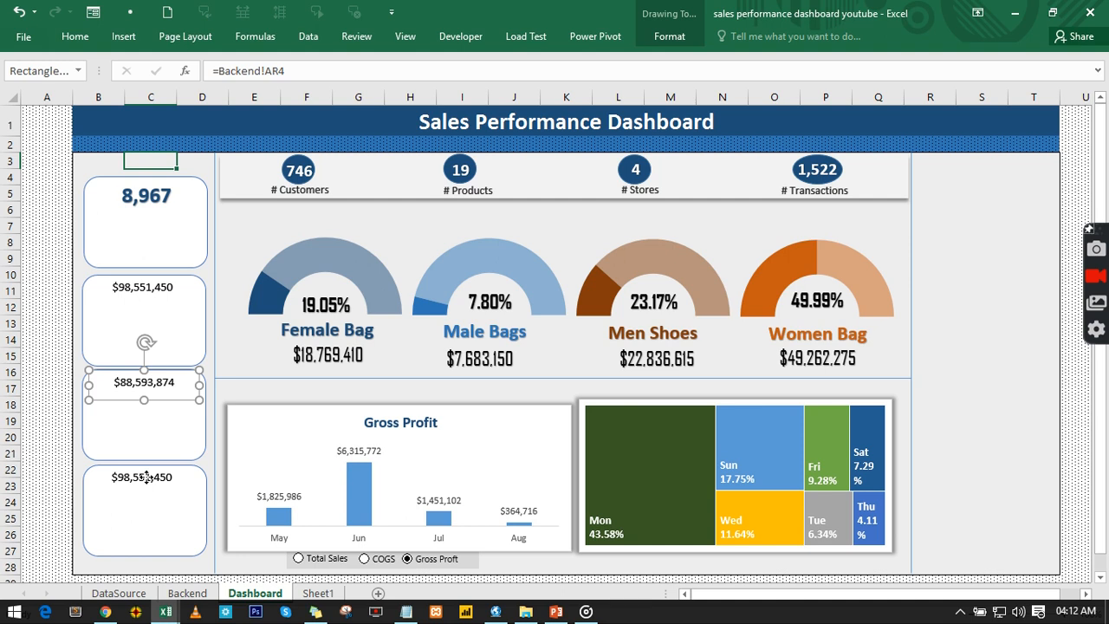
Step: Link the fourth card's box to the Gross Profit value with =Backend!AS4
left_click(146, 476)
left_click_drag(290, 70, 217, 71)
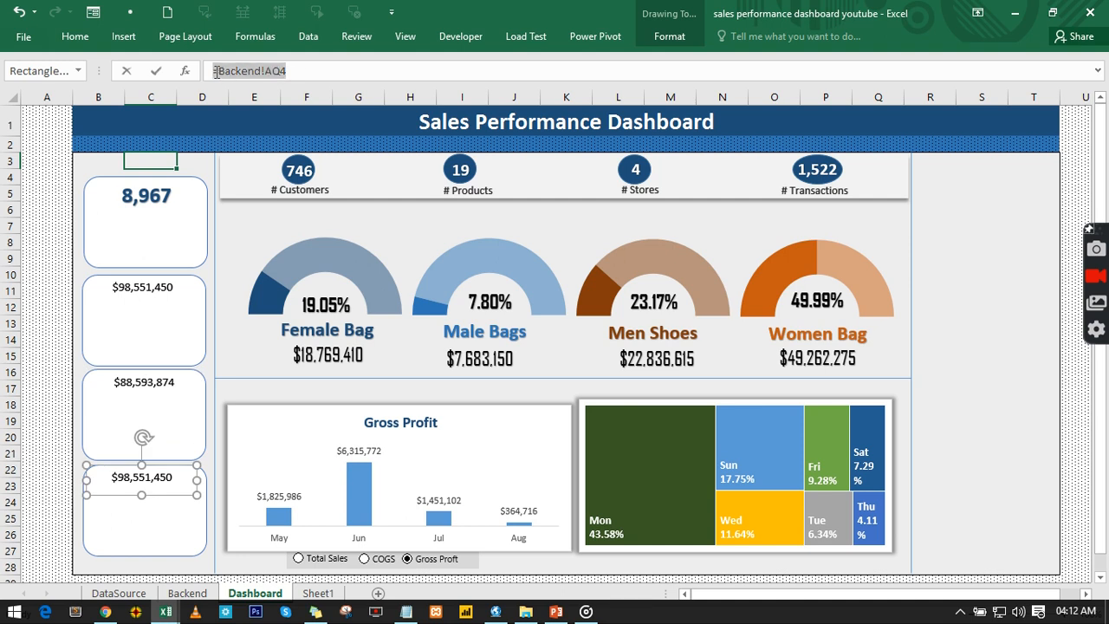
left_click(195, 595)
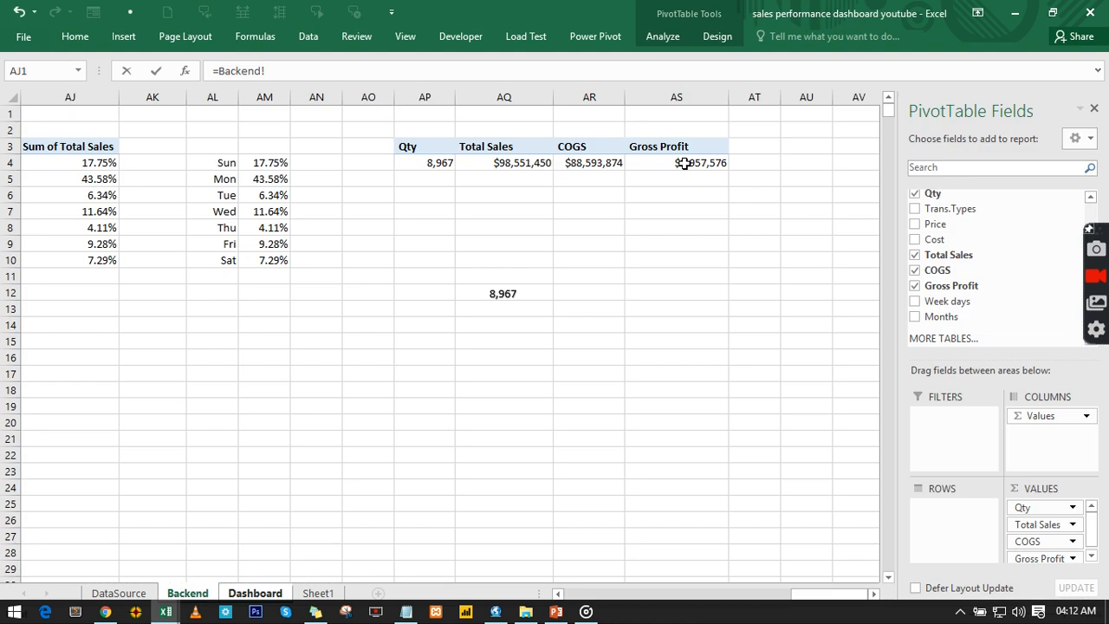
left_click(685, 163)
key("Return")
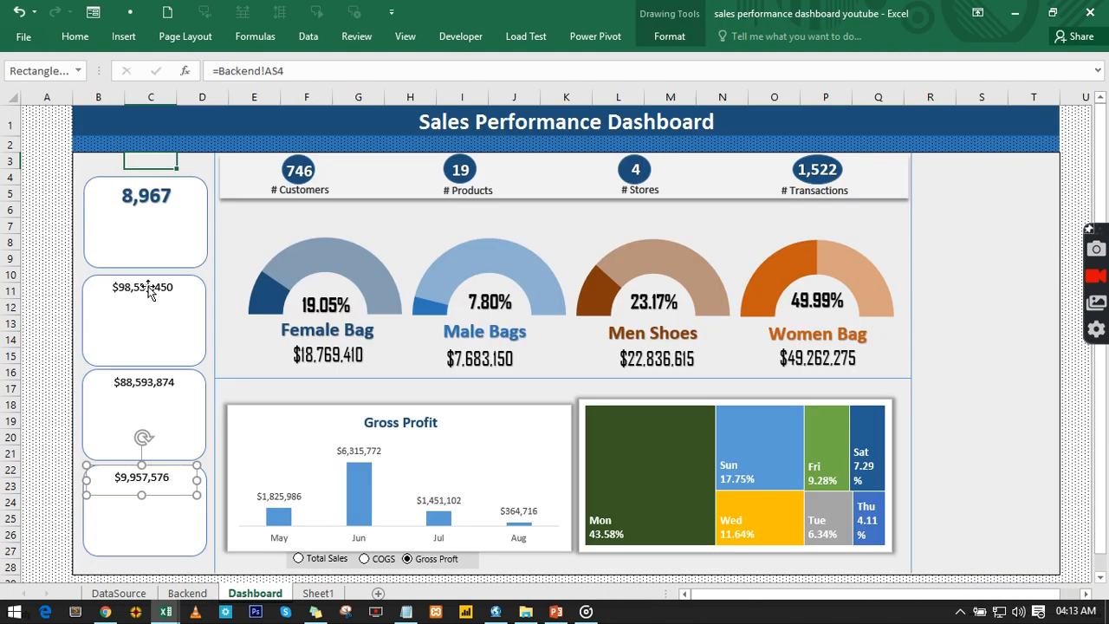
Step: Format the Total Sales value on the second card as bold, size 16, in dark blue
left_click(145, 289)
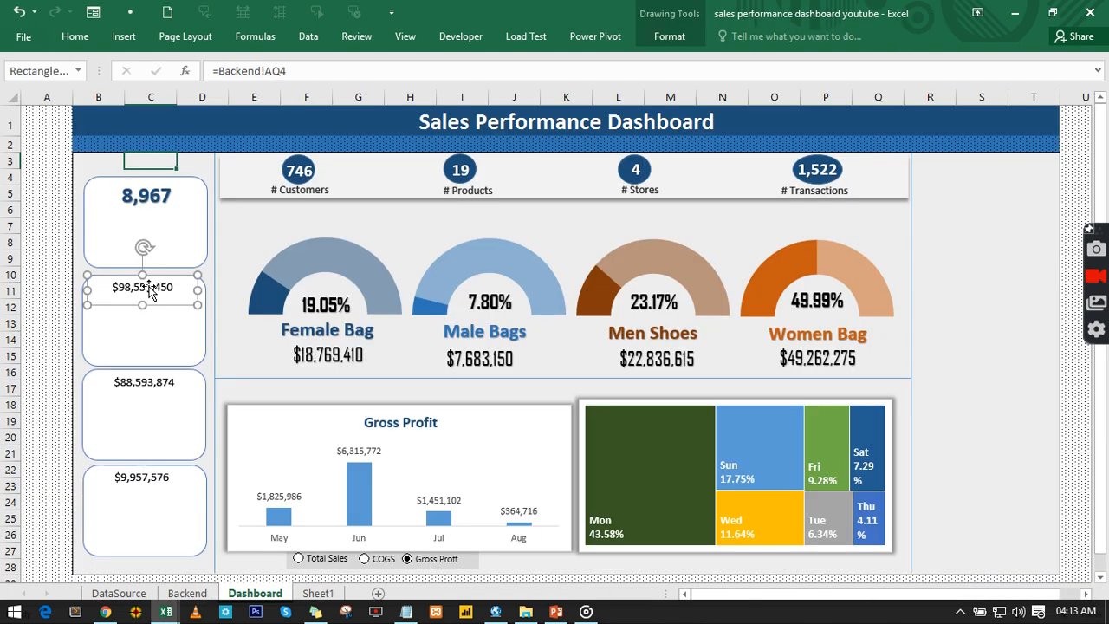
left_click(75, 37)
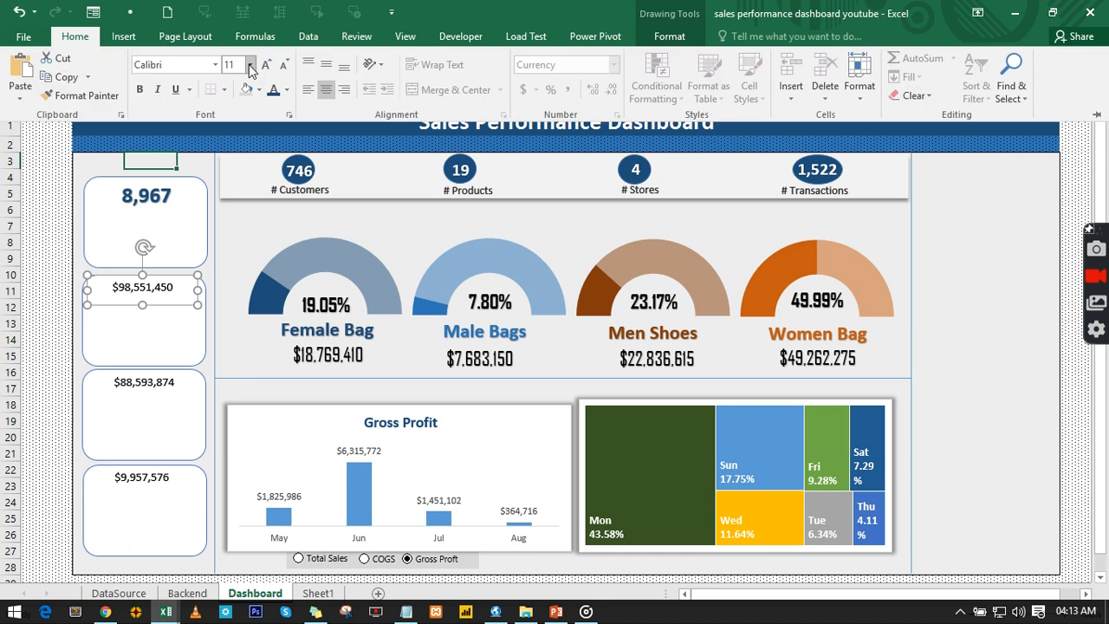
left_click(251, 70)
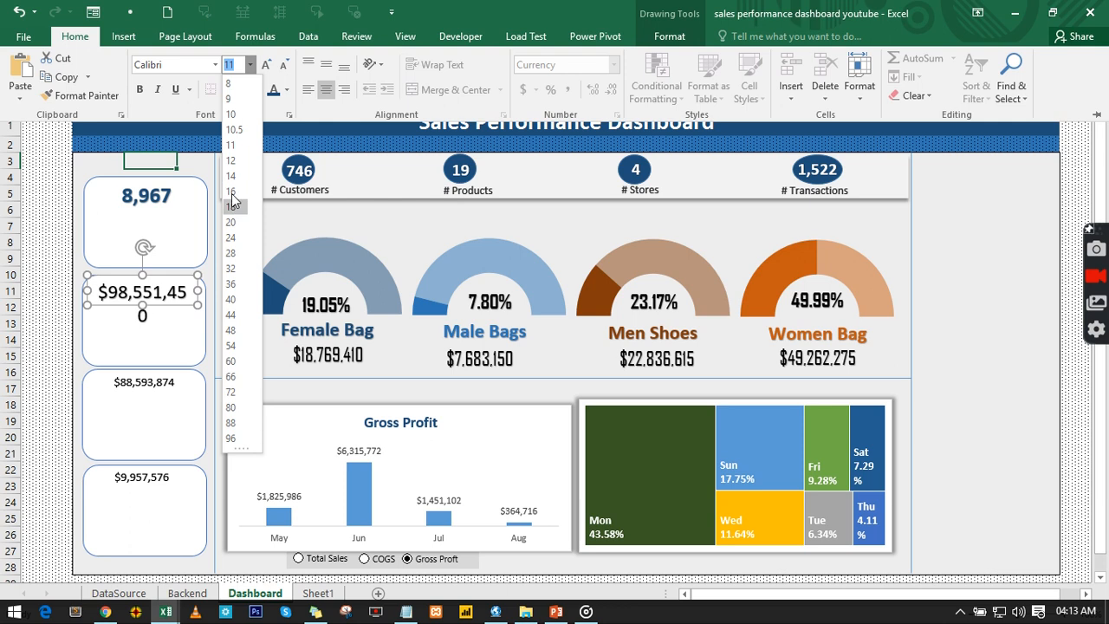
left_click(231, 192)
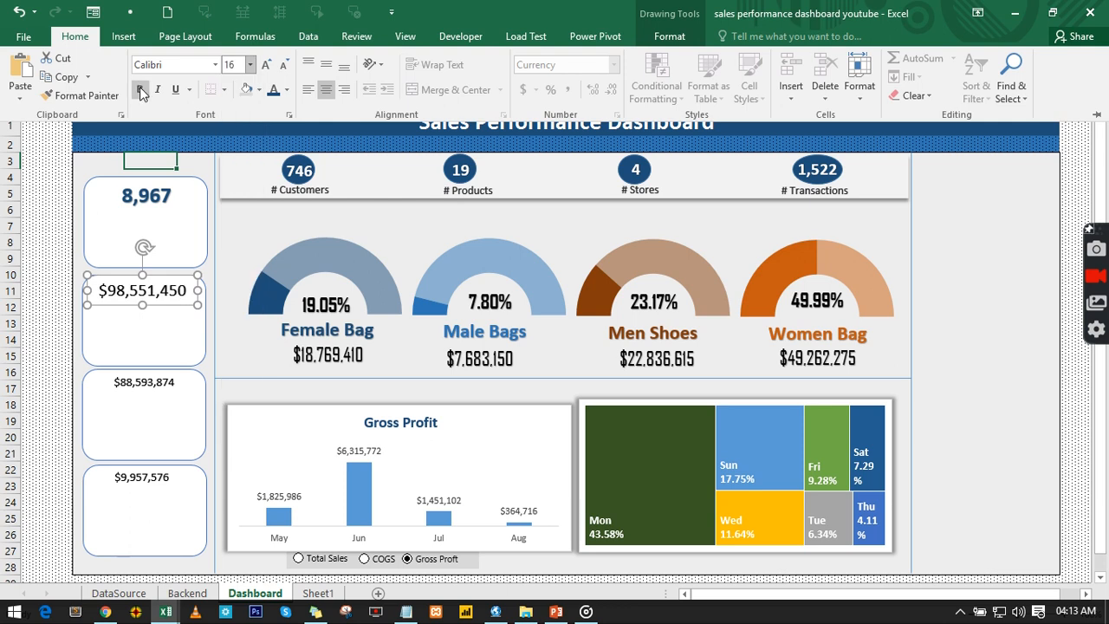
left_click(139, 90)
left_click(274, 90)
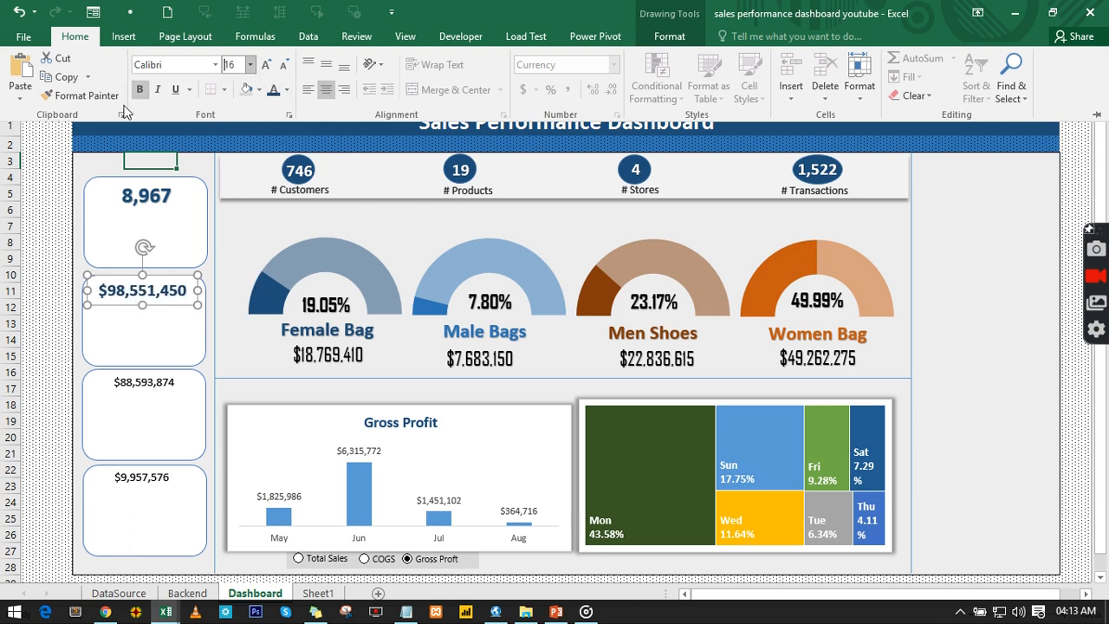
Step: Copy the Total Sales value's formatting to the COGS and Gross Profit values on the third and fourth cards
left_click(76, 95)
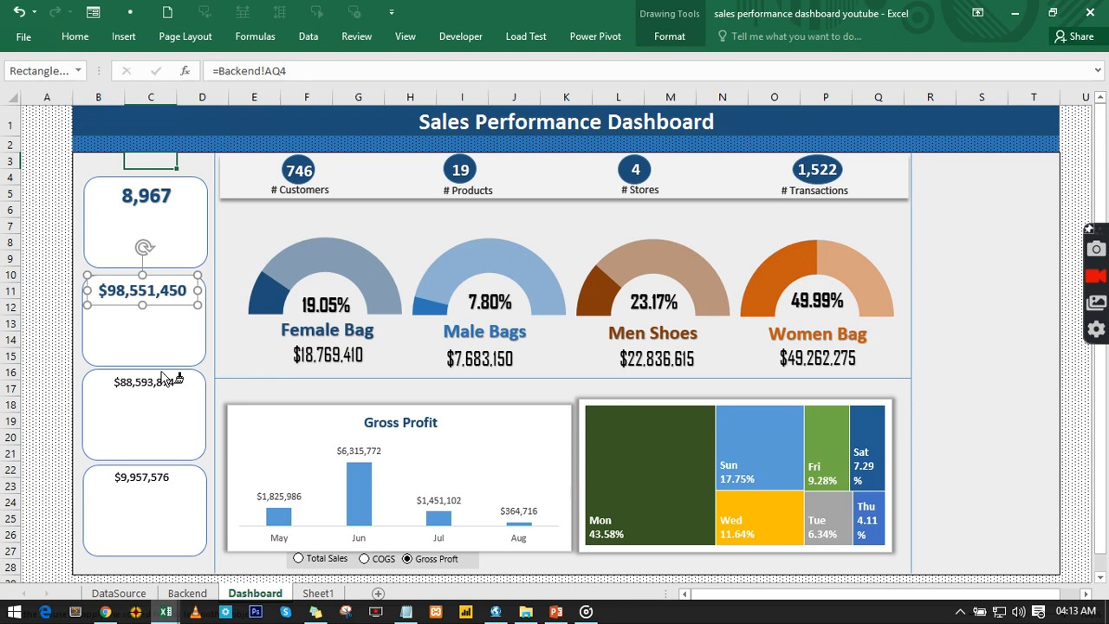
left_click(161, 383)
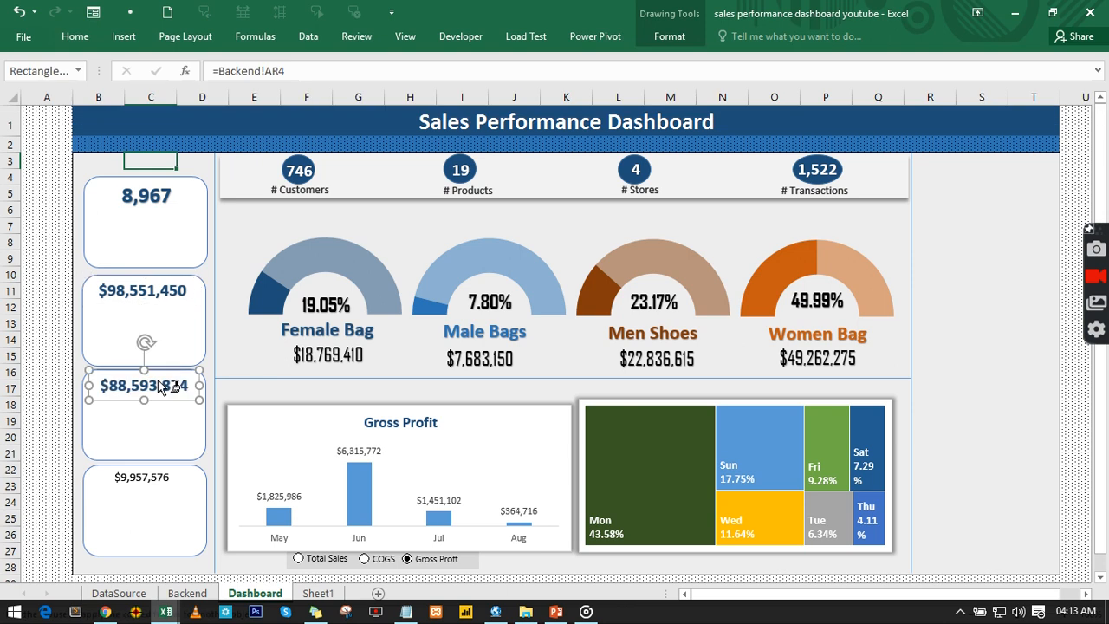
left_click(149, 482)
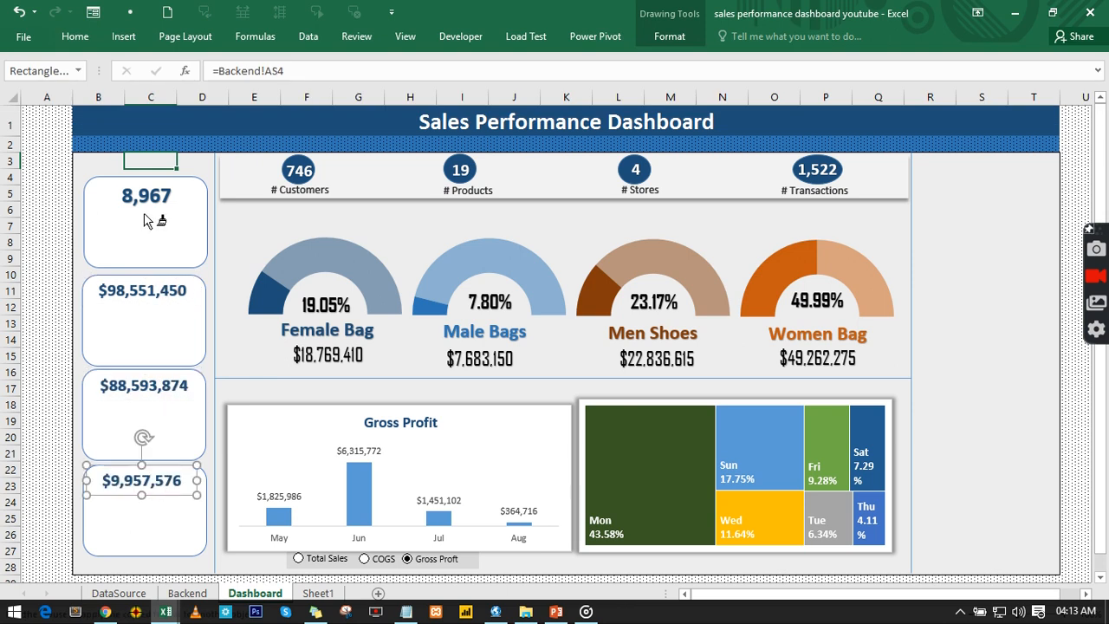
left_click(47, 176)
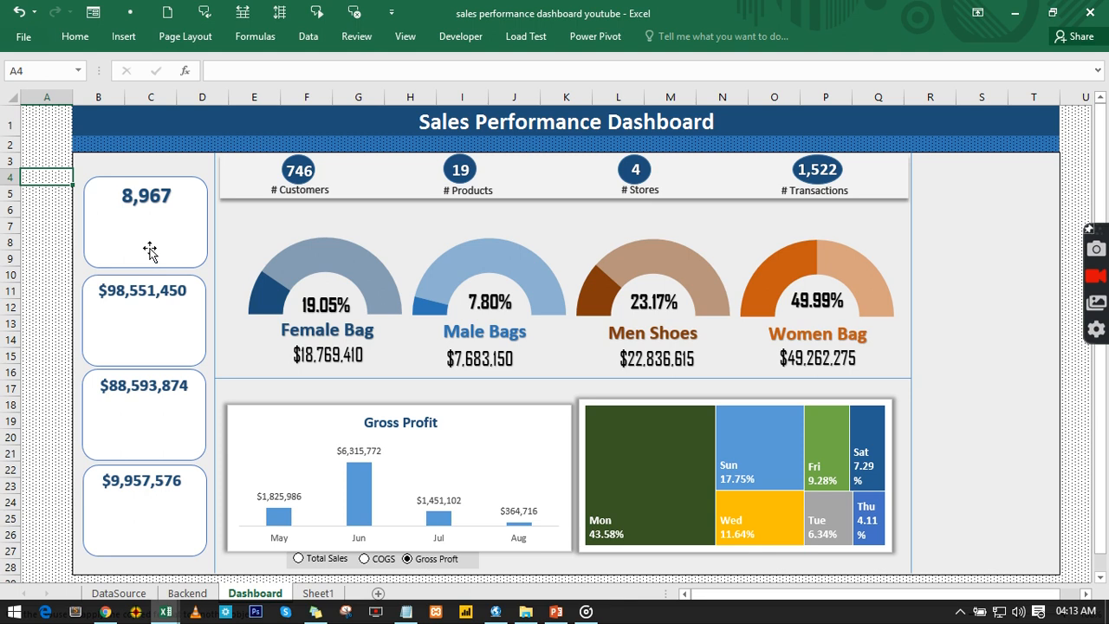
Step: Link the text box on the Backend sheet to the Qty header with =Backend!$AP$3 and cut the box
left_click(197, 595)
left_click(495, 294)
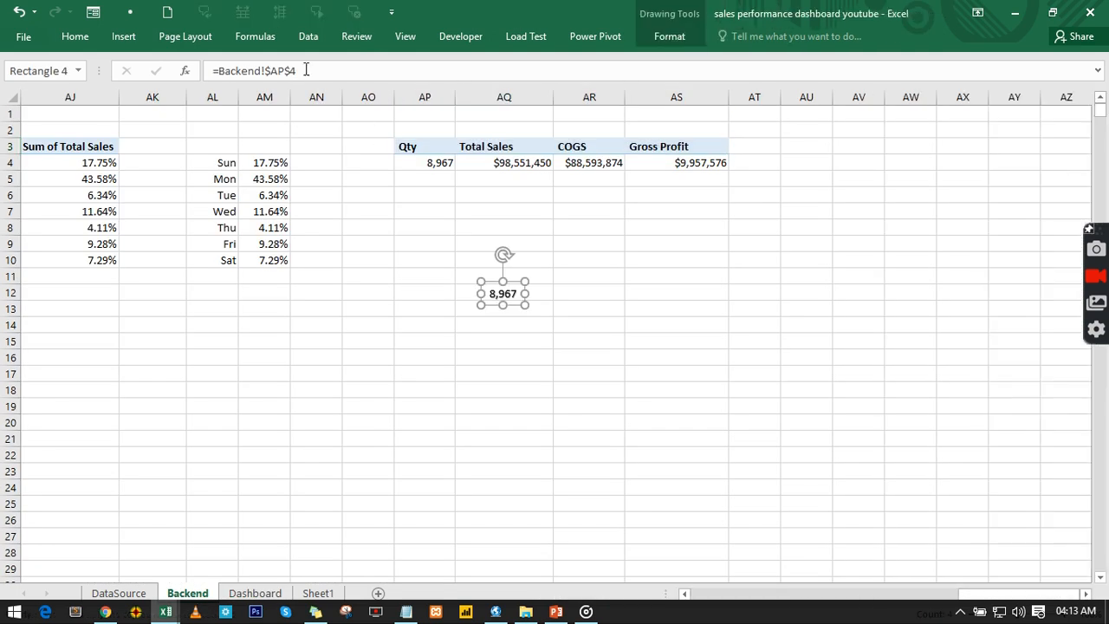
left_click_drag(307, 70, 267, 70)
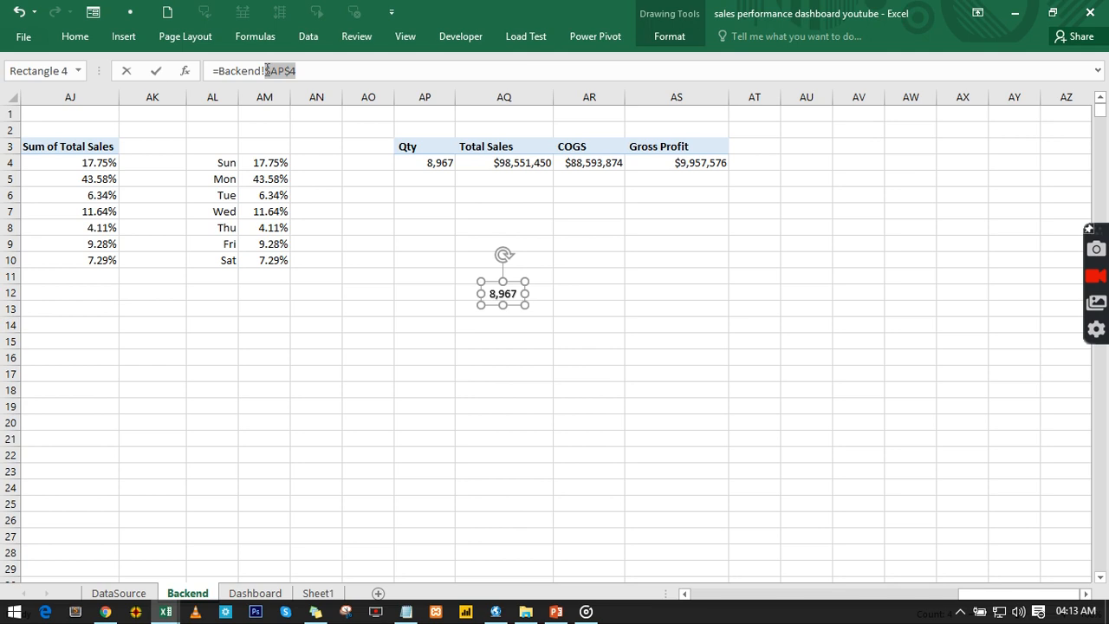
left_click(427, 149)
key("Return")
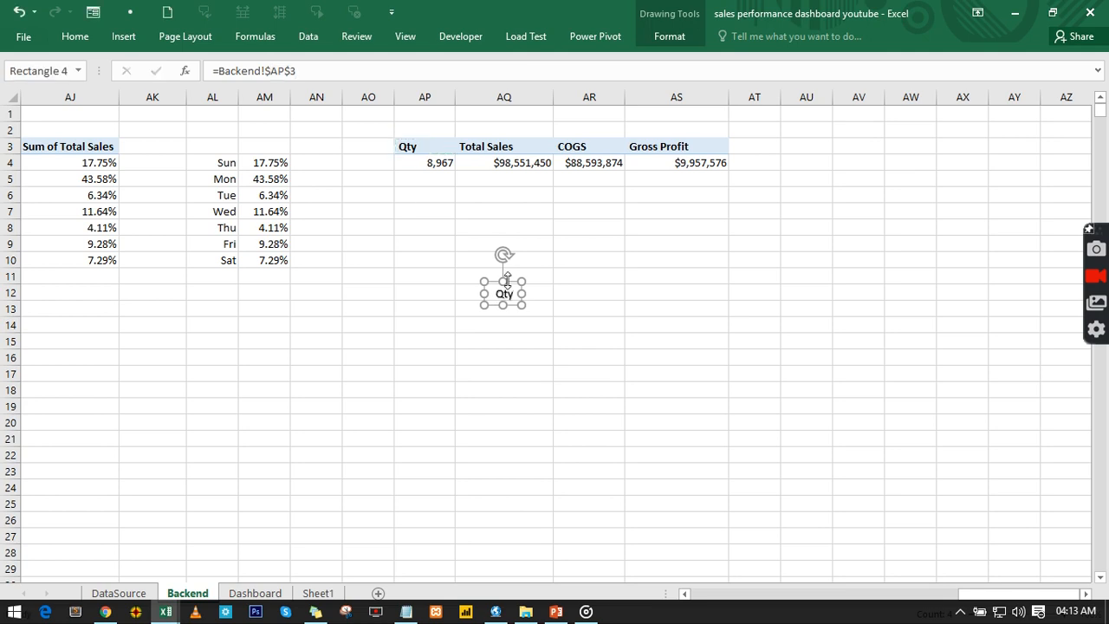
key("Delete")
Step: Paste the Qty label box onto the Dashboard and place a copy near the lower edge of each of the four cards
left_click(255, 593)
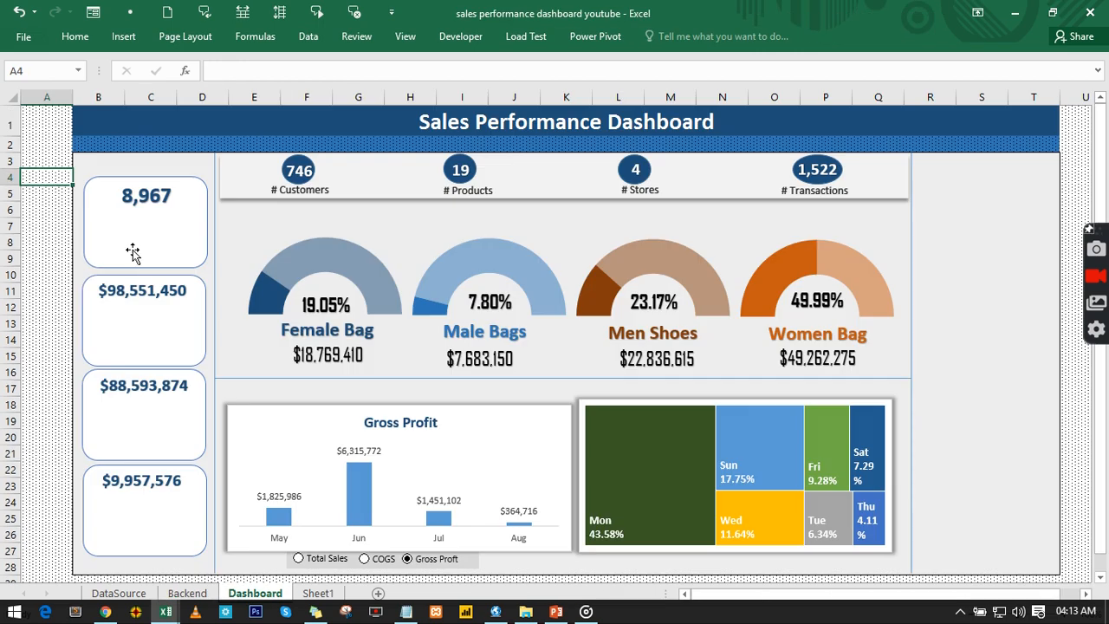
left_click(136, 251)
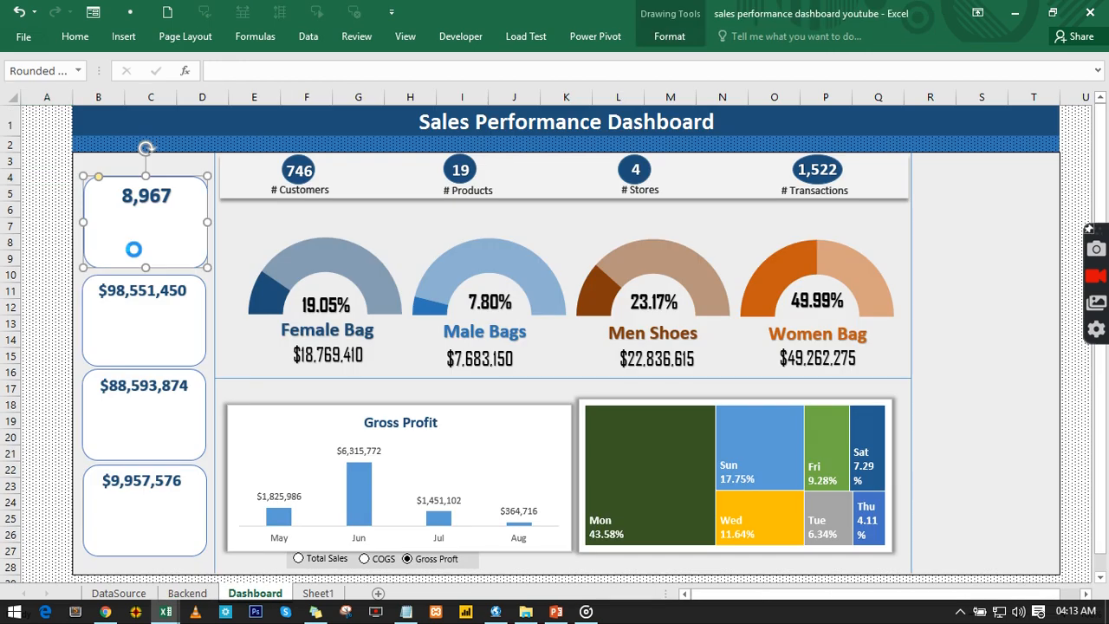
key("ctrl+v")
left_click(49, 221)
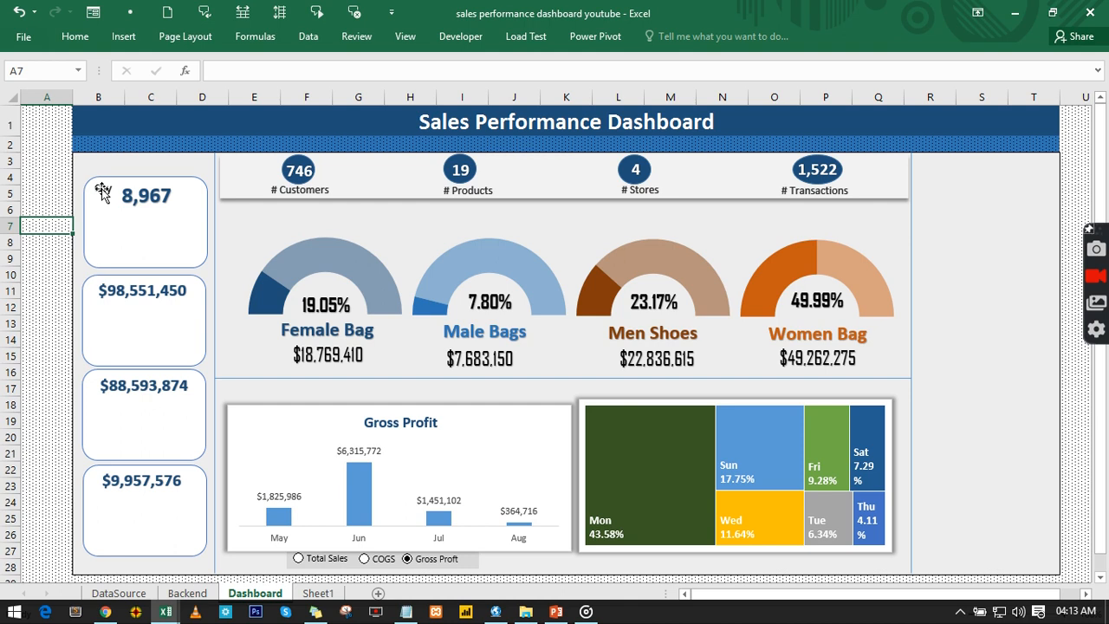
left_click(97, 180)
mouse_move(104, 183)
left_mouse_down()
mouse_move(101, 213)
mouse_move(159, 243)
mouse_move(139, 407)
mouse_move(151, 437)
mouse_move(152, 536)
left_mouse_up()
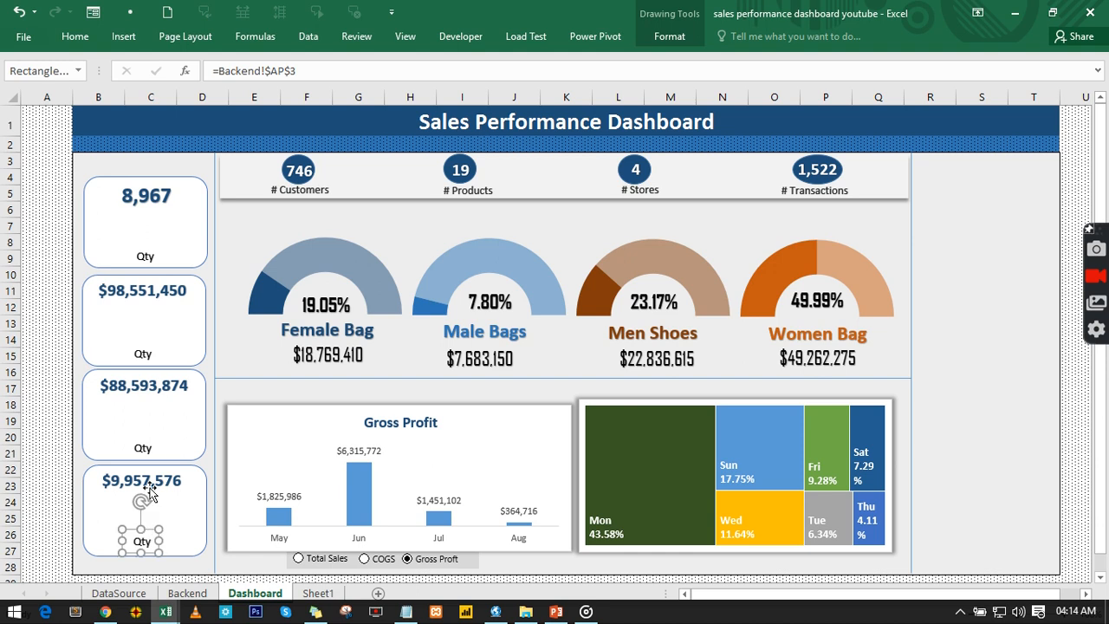
Step: Link the second card's label to the Total Sales header with =Backend!AQ3
left_click(141, 353)
left_click_drag(299, 69, 219, 69)
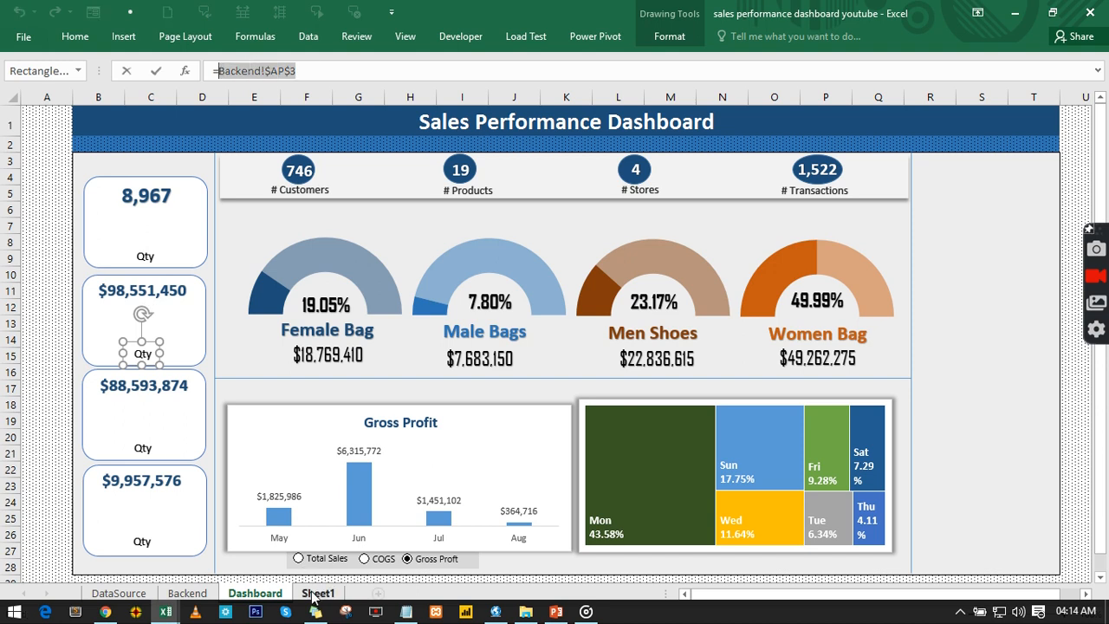
left_click(201, 589)
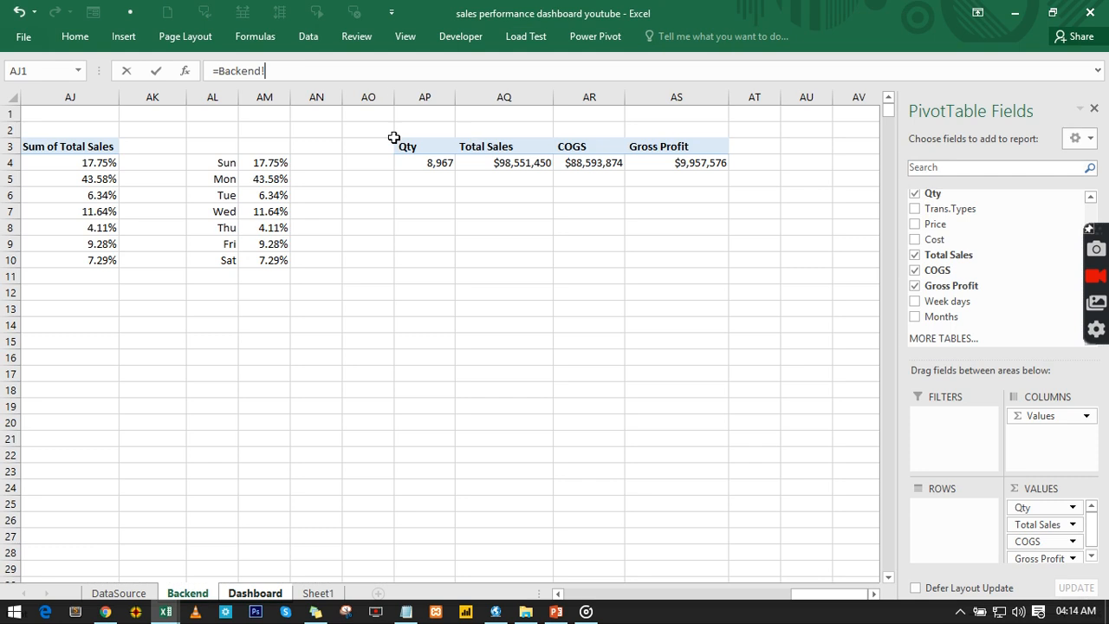
left_click(476, 148)
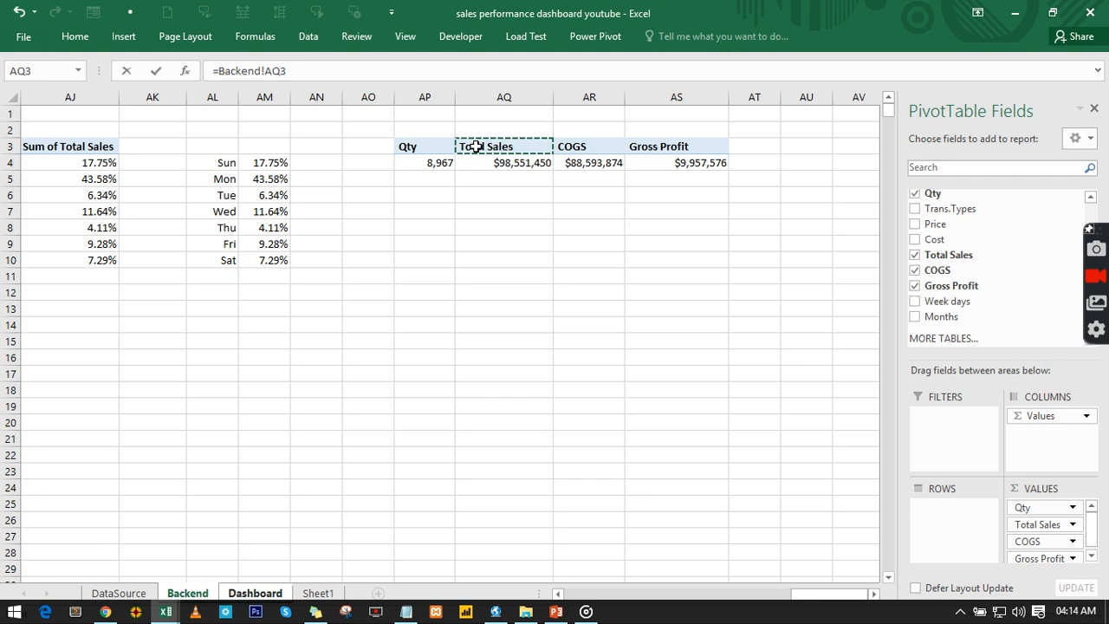
key("Return")
Step: Link the third card's label to the COGS header with =Backend!AR3
left_click(142, 447)
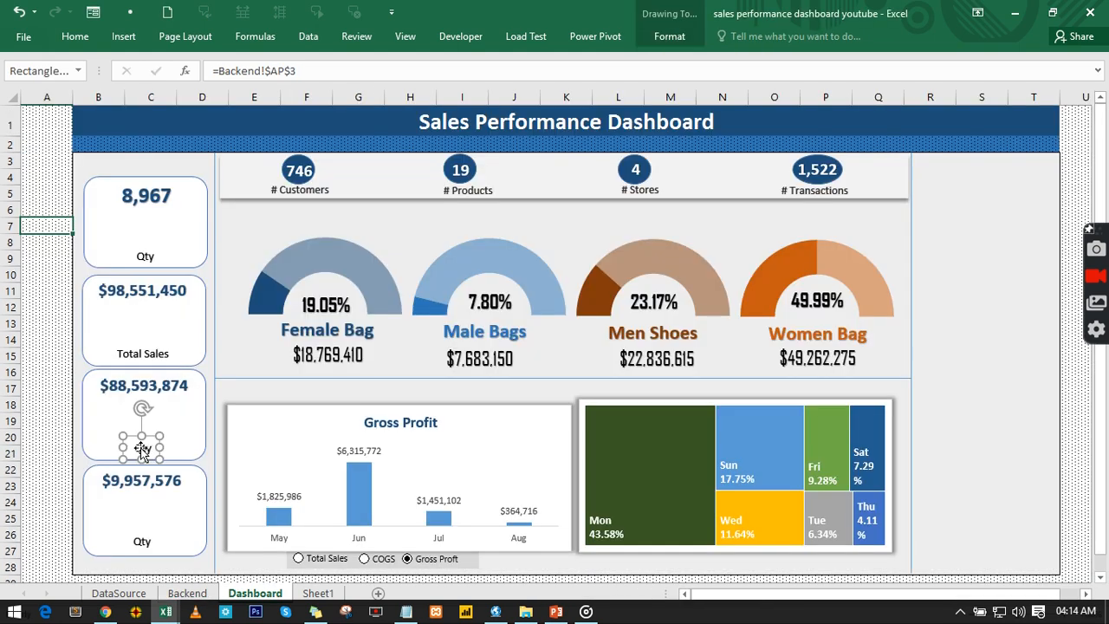
left_click_drag(297, 71, 220, 73)
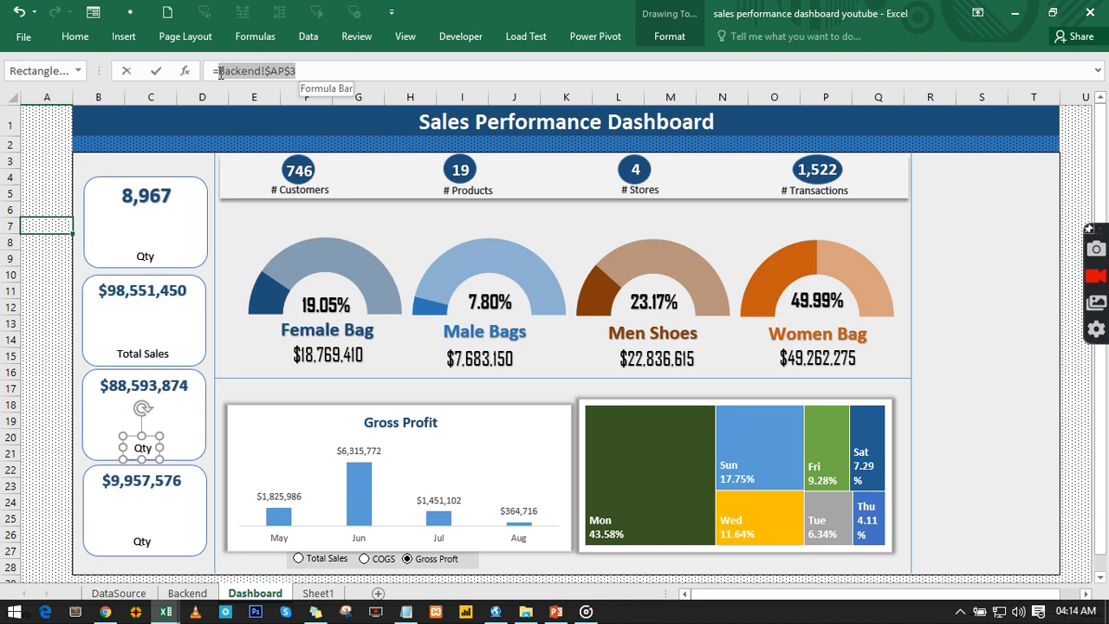
left_click(208, 594)
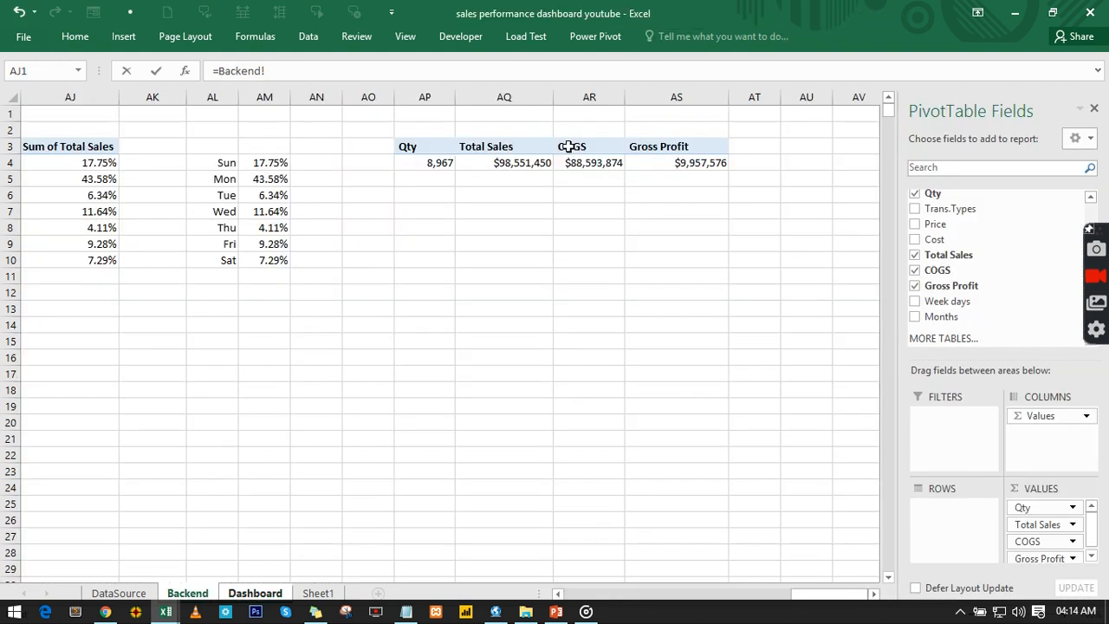
left_click(566, 147)
key("Return")
Step: Link the fourth card's label to the Gross Profit header with =Backend!AS3
left_click(141, 539)
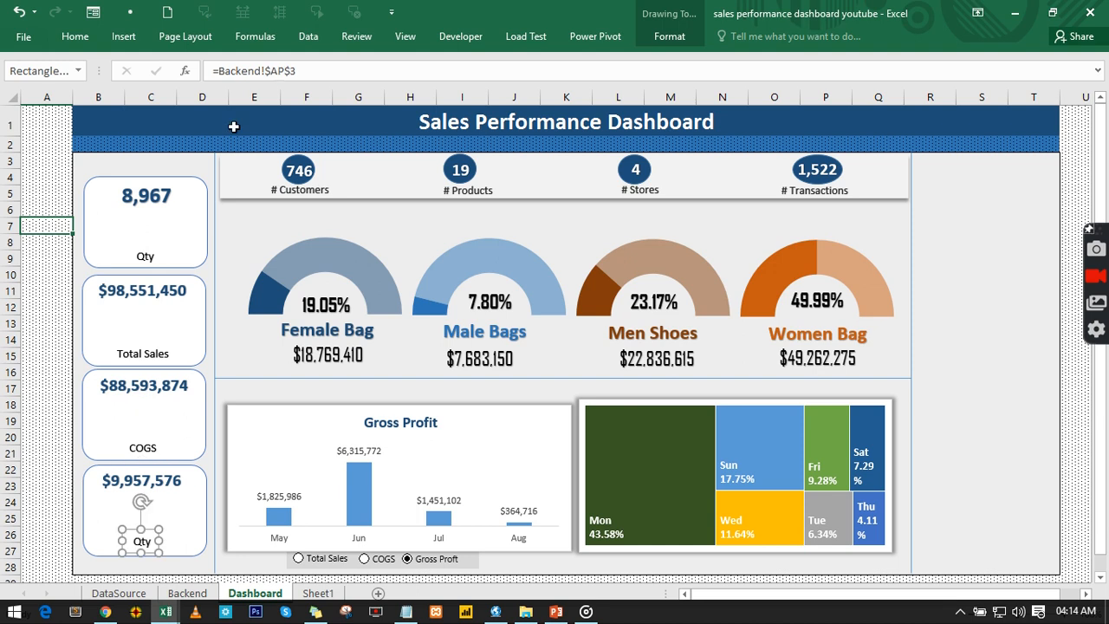
left_click_drag(307, 70, 248, 70)
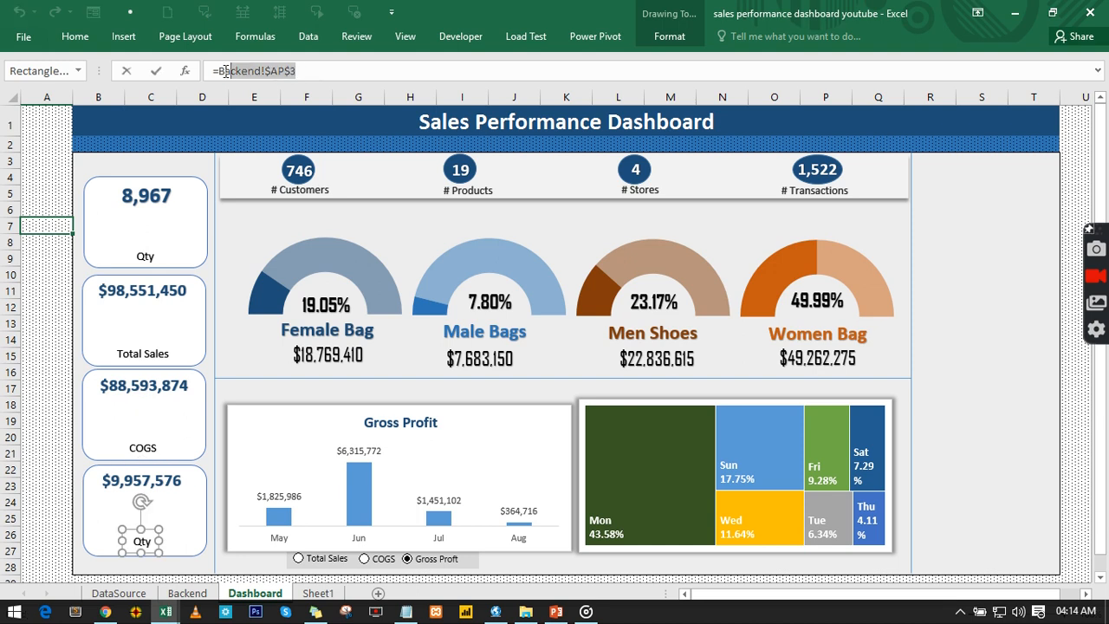
left_click(306, 71)
left_click_drag(228, 68, 221, 68)
left_click(187, 593)
left_click(672, 148)
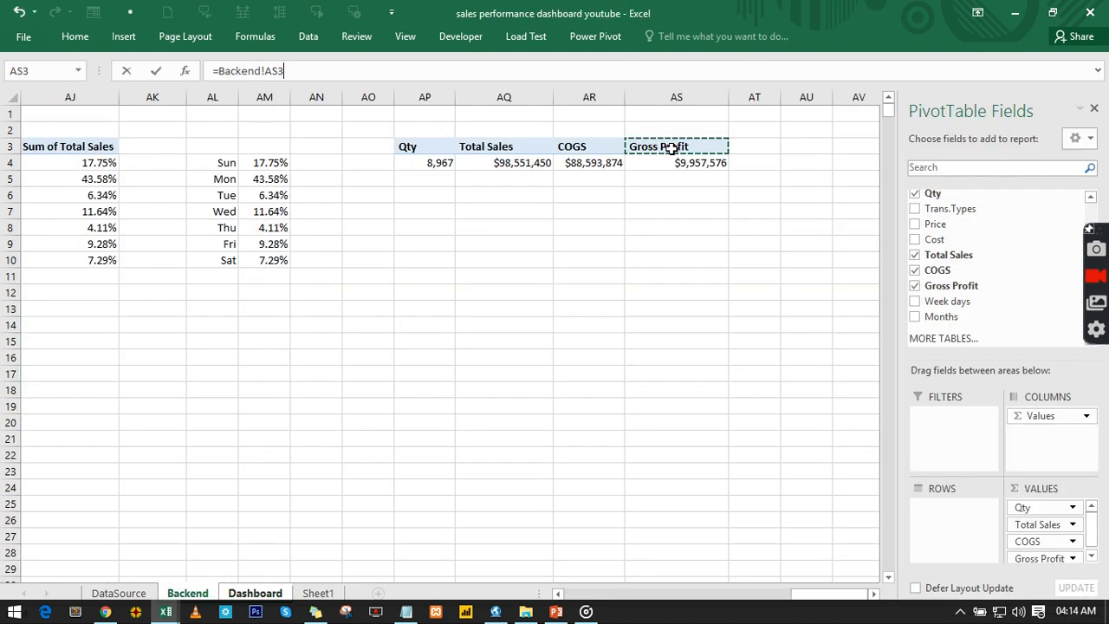
key("Return")
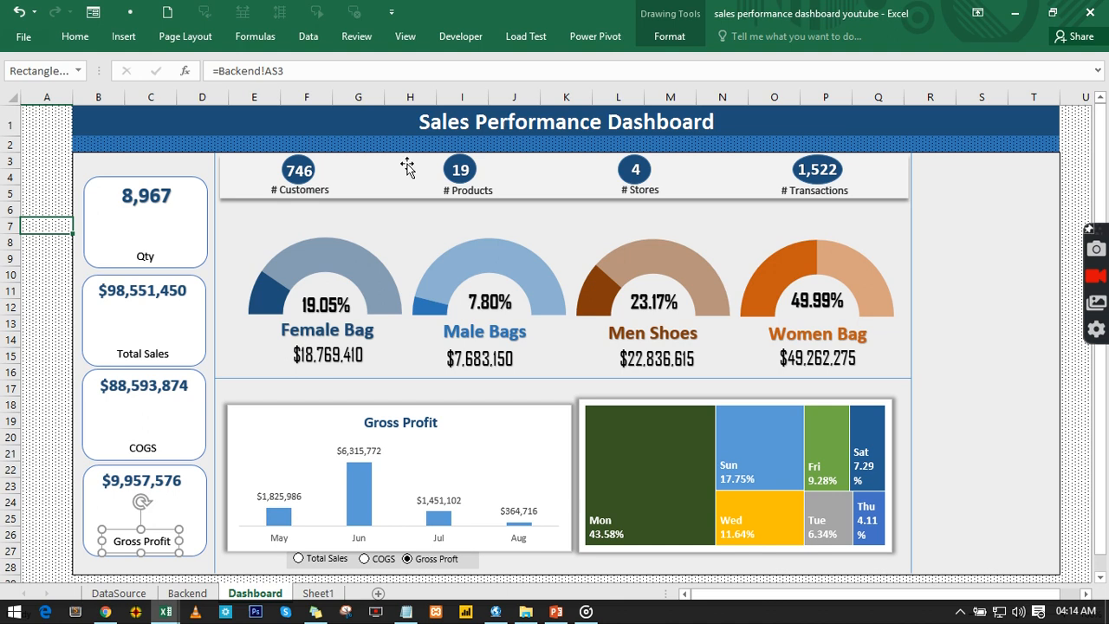
Step: Format the Gross Profit label on the fourth card as bold, size 14
left_click(75, 37)
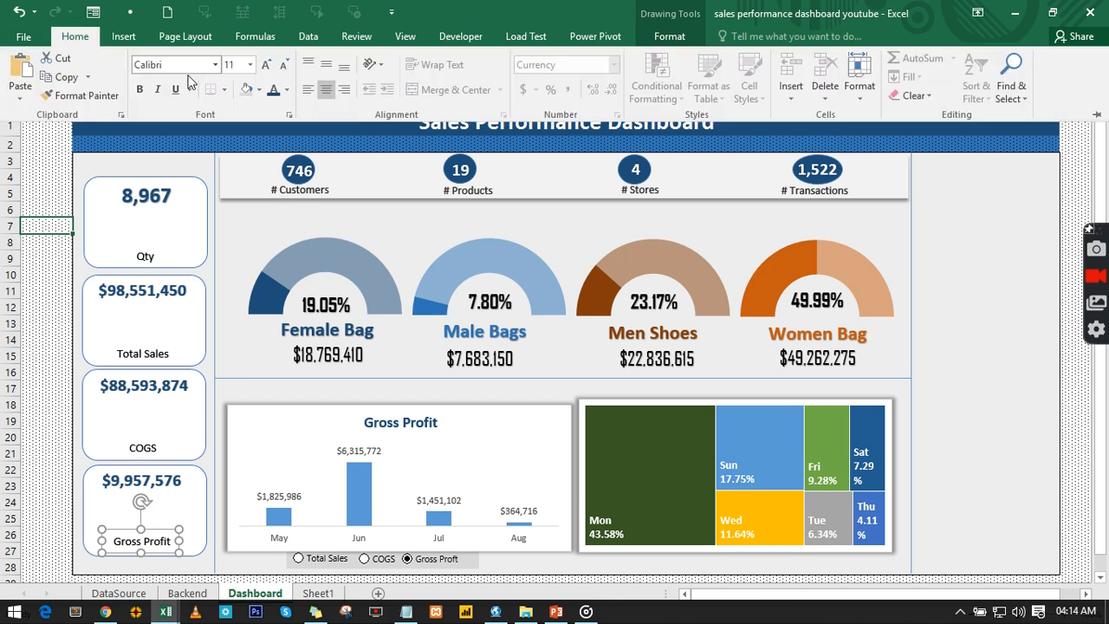
left_click(251, 65)
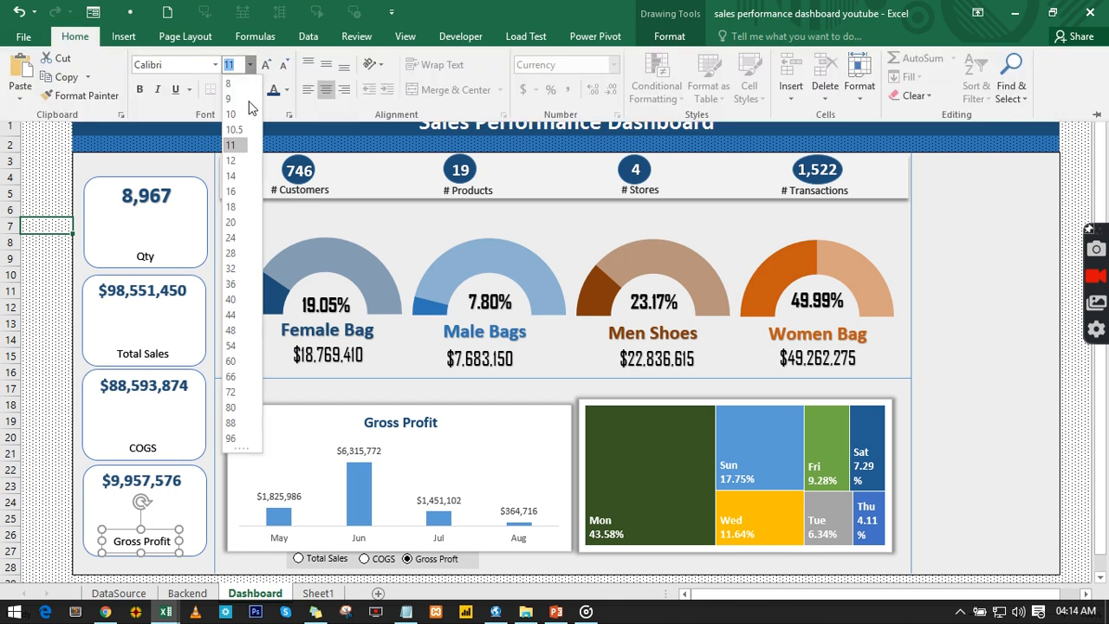
left_click(232, 176)
left_click(140, 92)
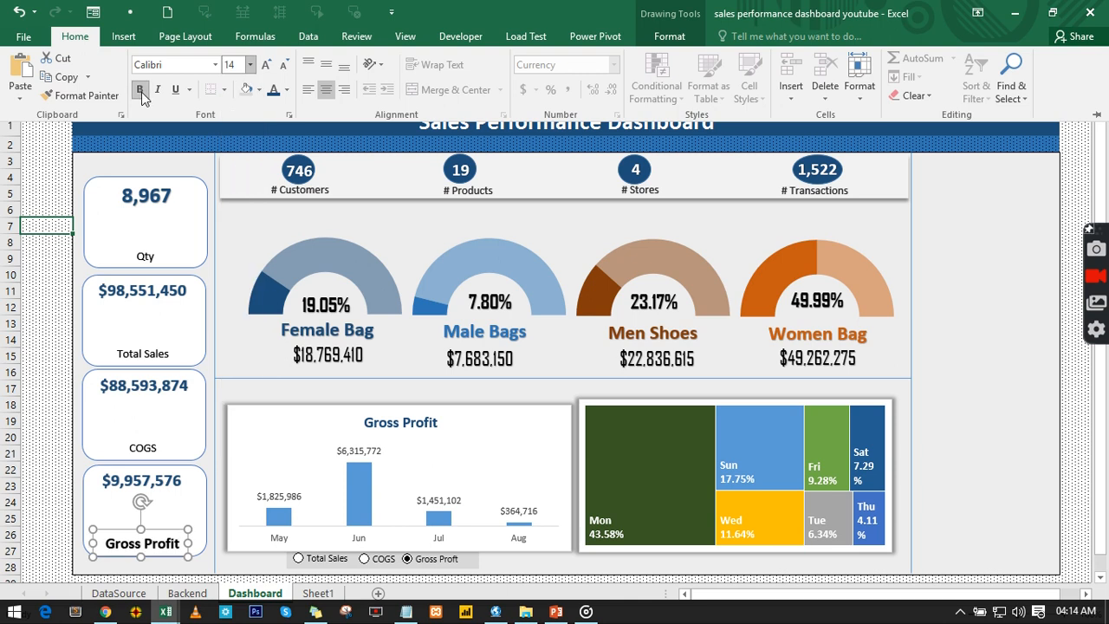
Step: Copy the Gross Profit label's formatting to the COGS, Total Sales and Qty labels
left_click(80, 95)
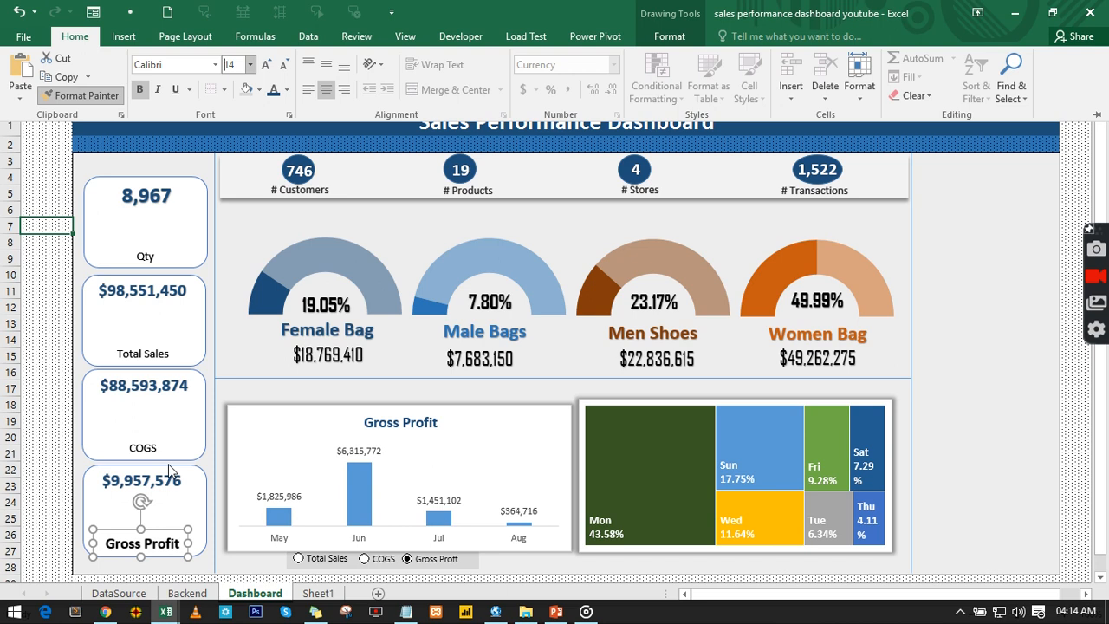
left_click(154, 451)
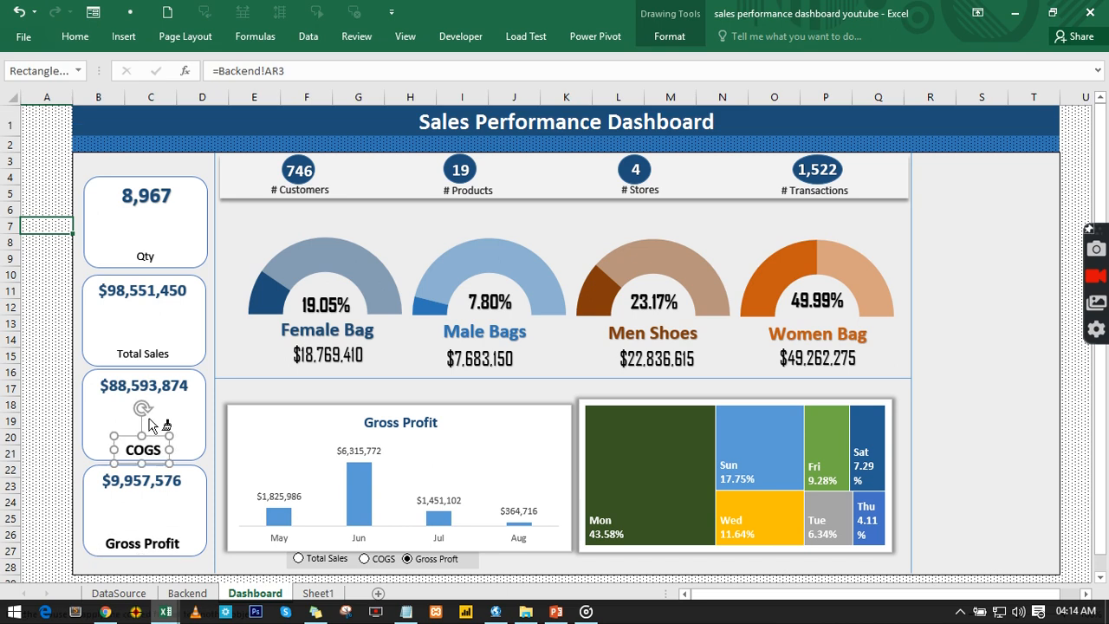
left_click(143, 355)
left_click(147, 257)
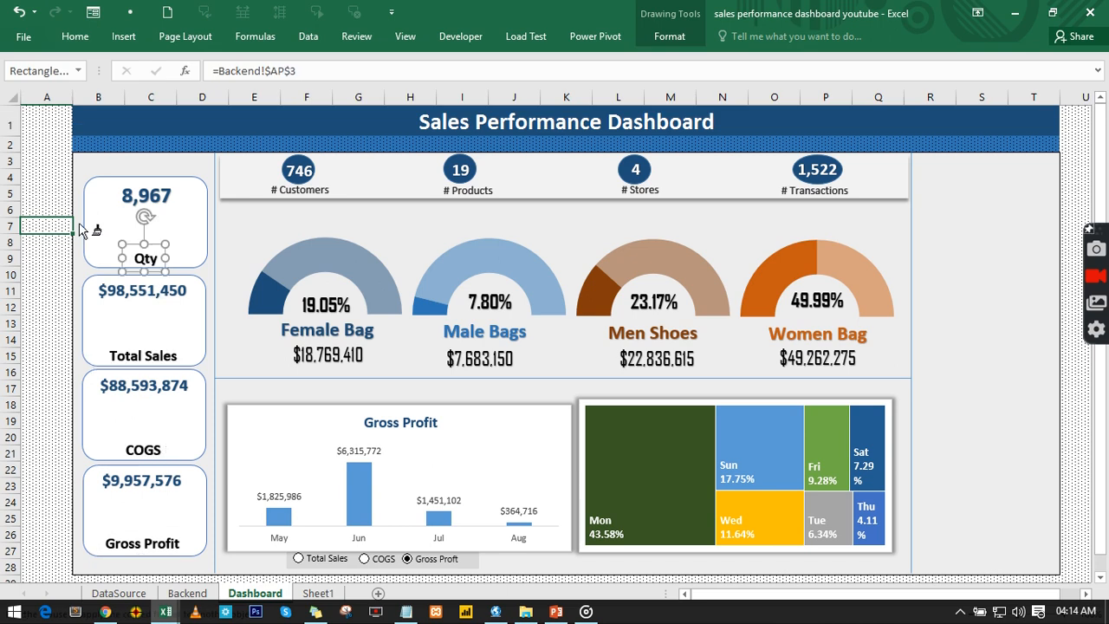
left_click(59, 185)
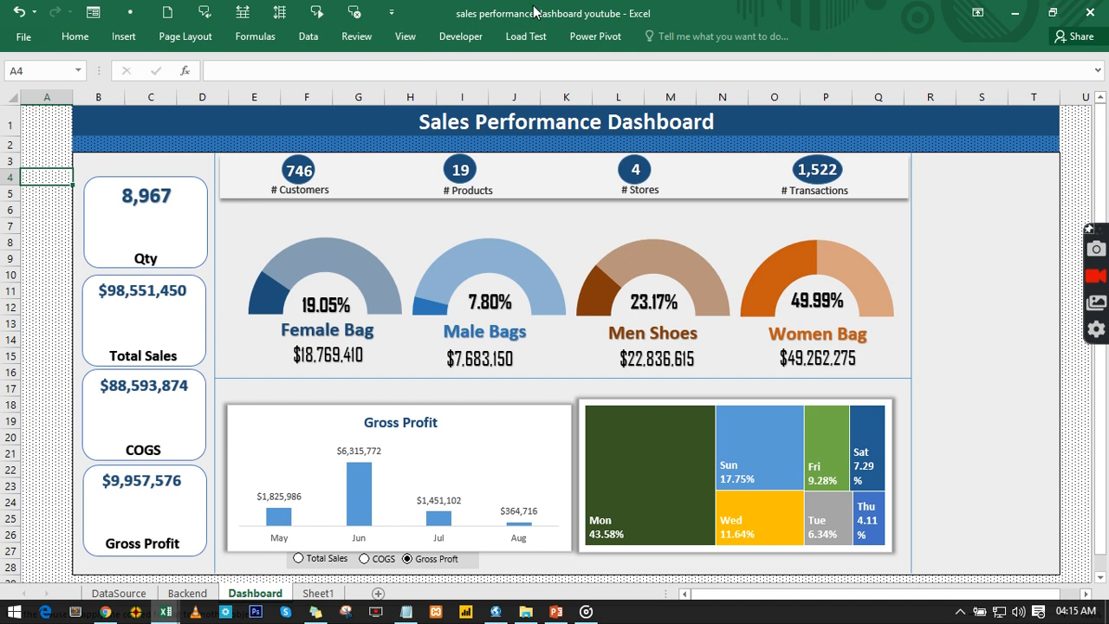
Step: Switch to the open workbook "Business Performance using excel-Youtube real"
left_click(408, 37)
left_click(760, 80)
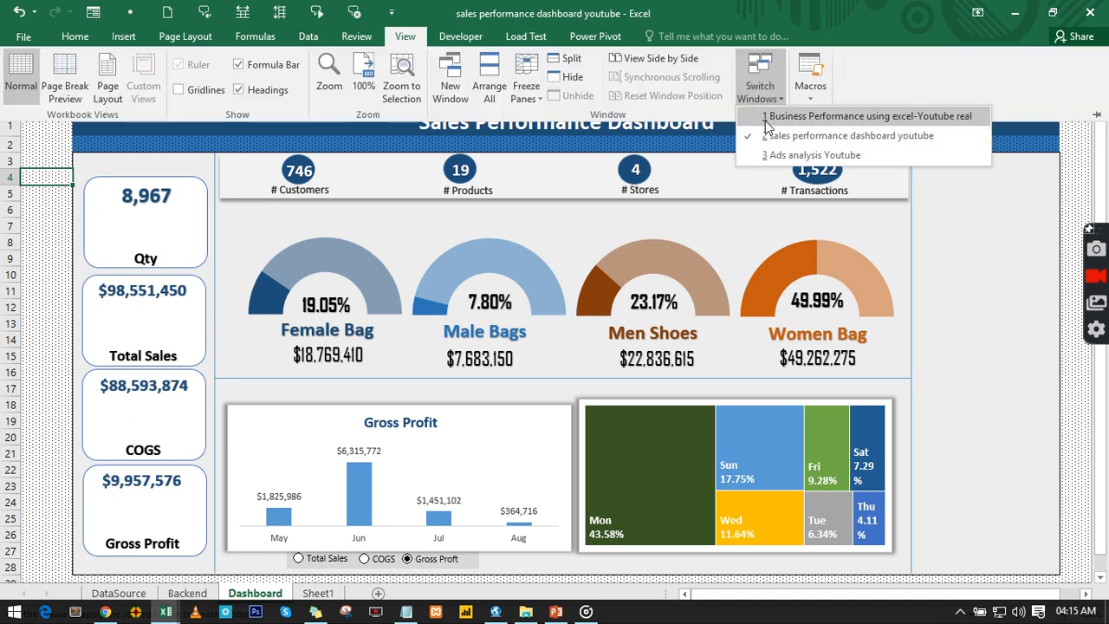
left_click(767, 118)
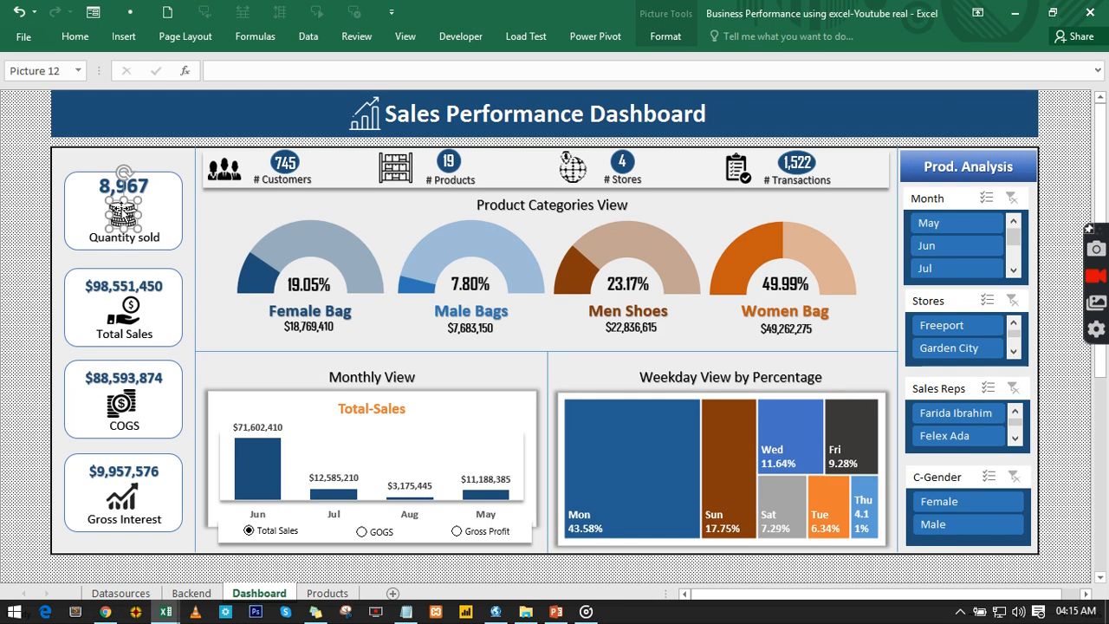
Step: Copy the Quantity sold, Total Sales, COGS and Gross Interest card icons and switch to the workbook "sales performance dashboard youtube"
left_click(132, 308, "ctrl")
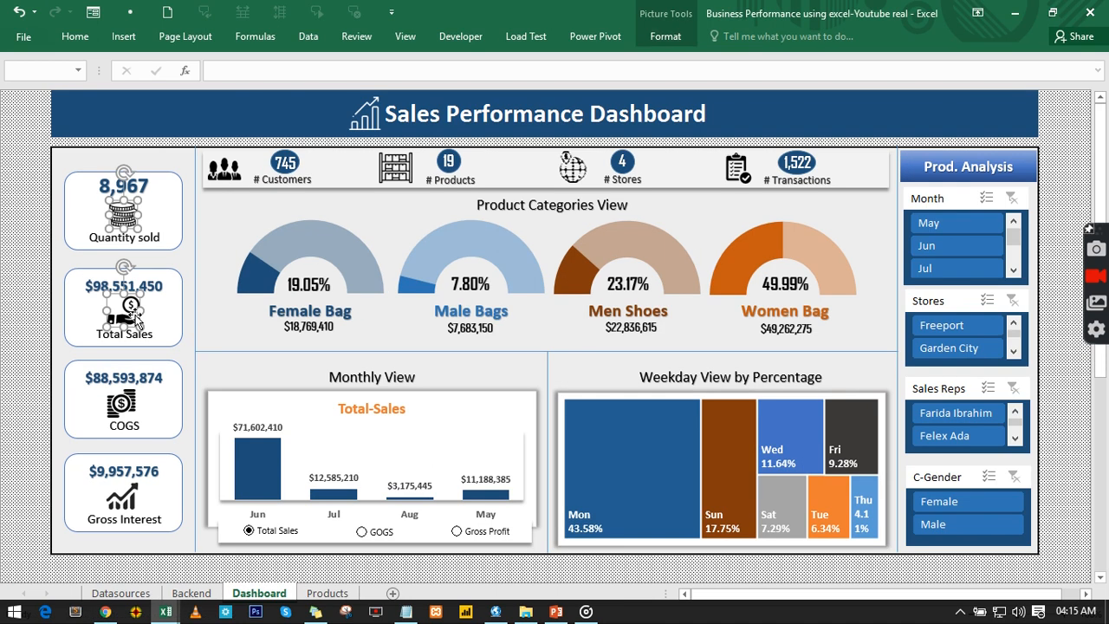
left_click(130, 413, "ctrl")
left_click(128, 476, "ctrl")
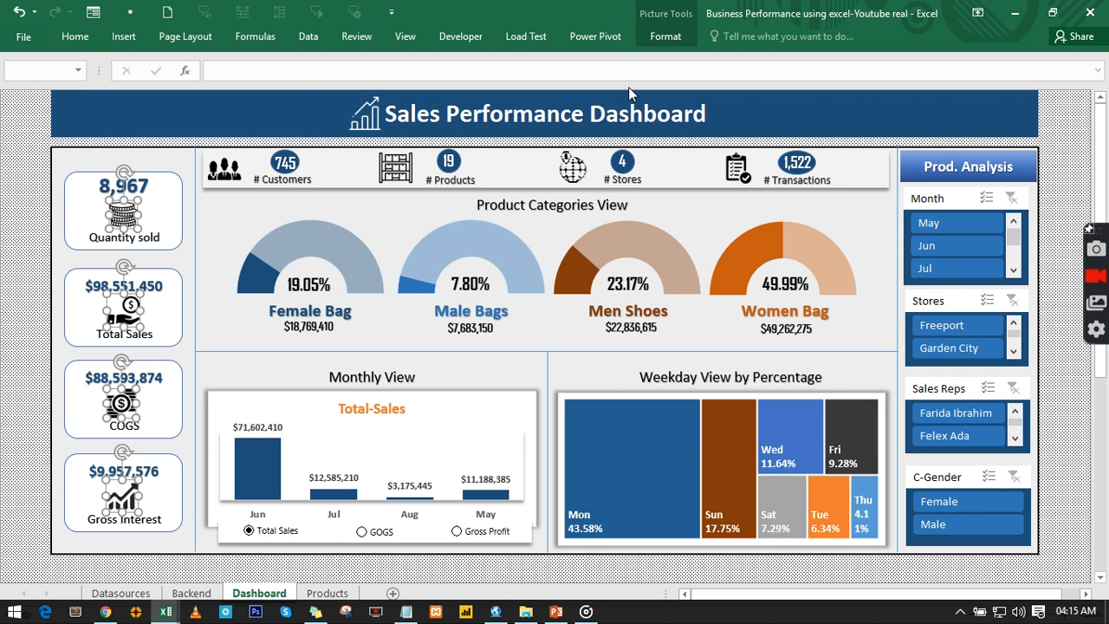
left_click(399, 36)
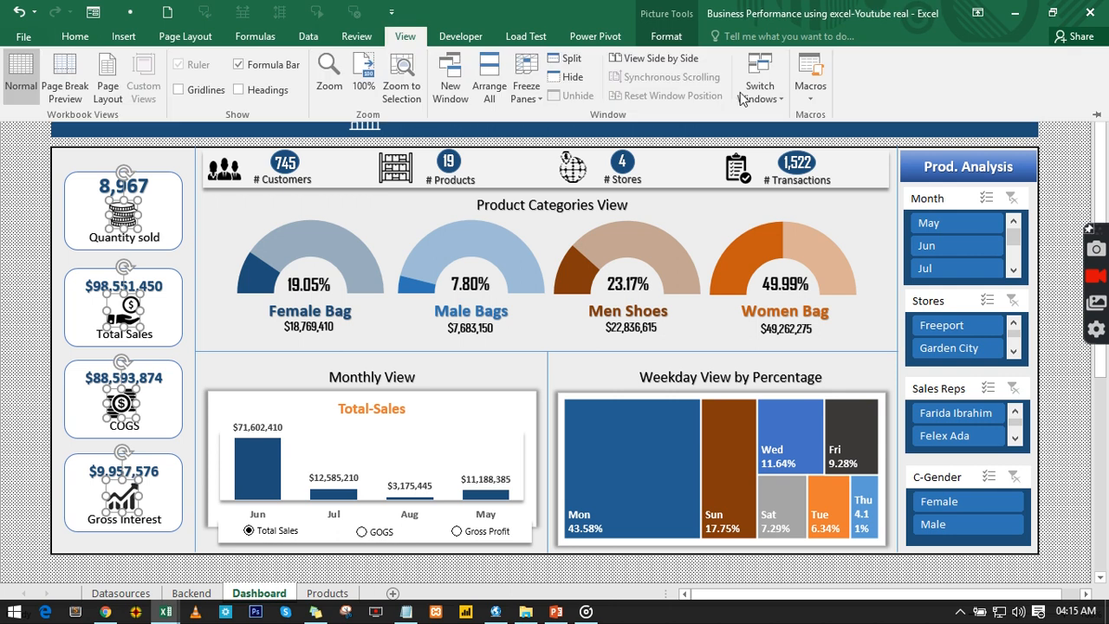
left_click(760, 76)
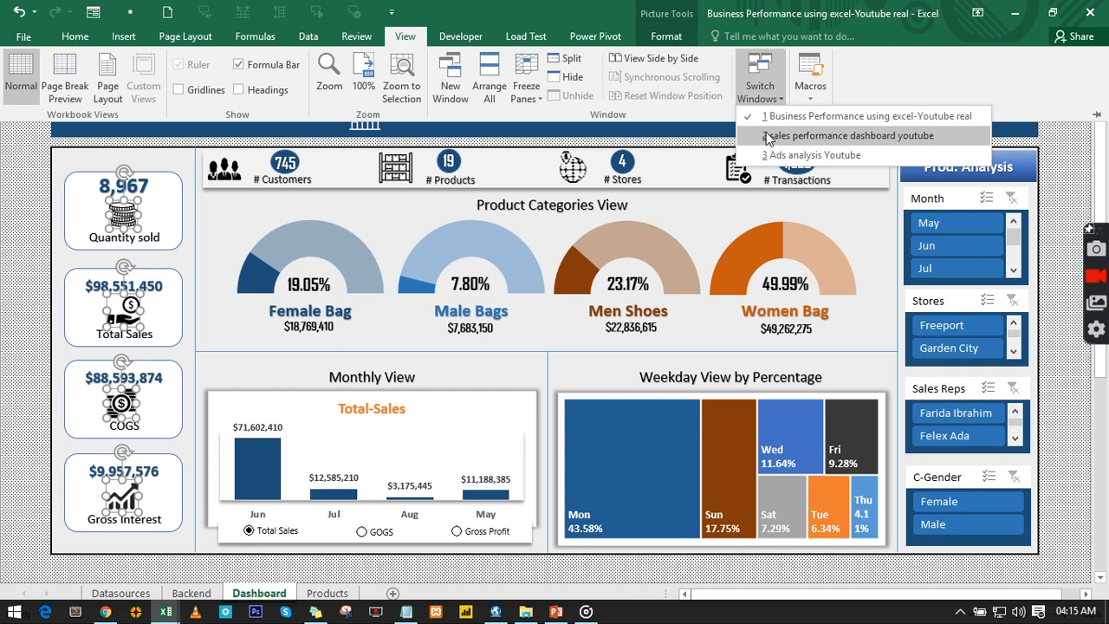
left_click(768, 136)
Step: Paste the four icons onto the dashboard and centre them between the values and labels of the Qty, Total Sales, COGS and Gross Profit cards
left_click(155, 227)
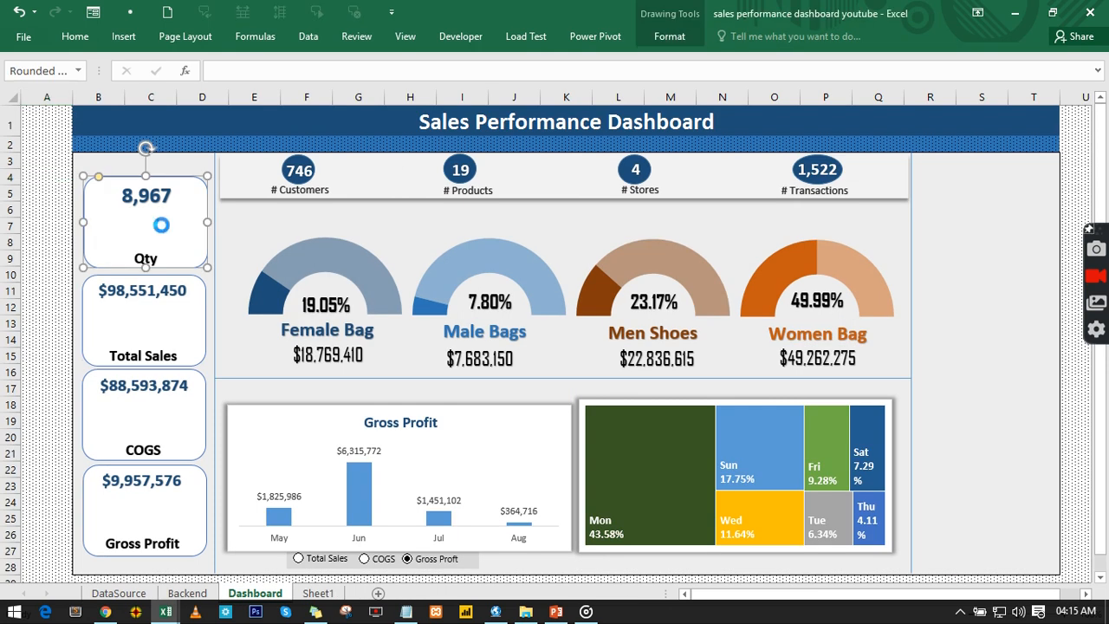
key("ctrl+v")
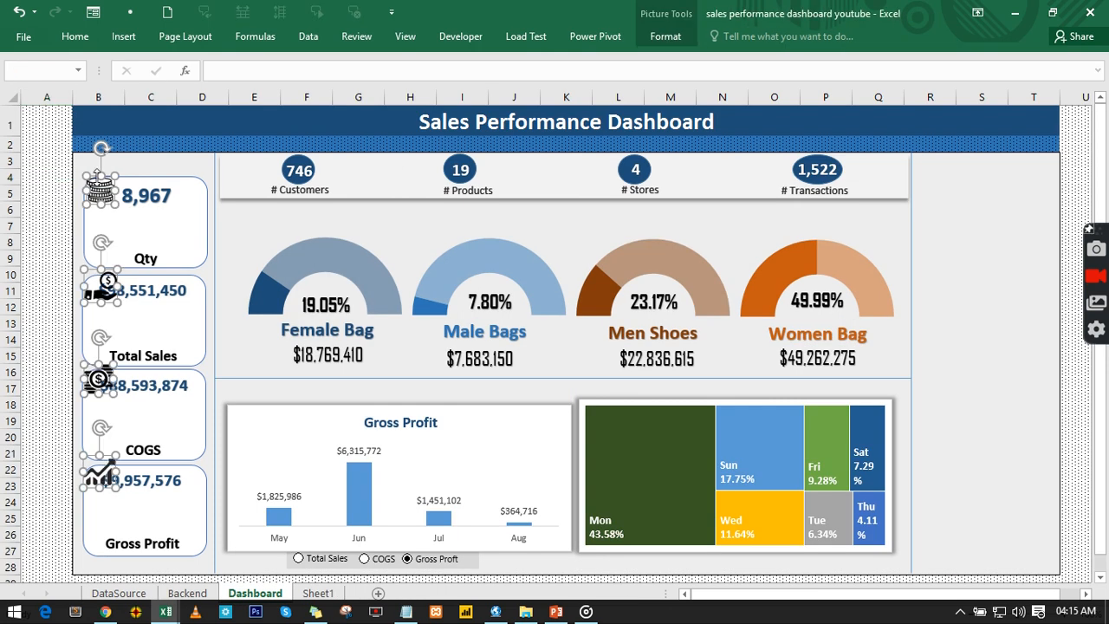
left_click_drag(91, 178, 138, 215)
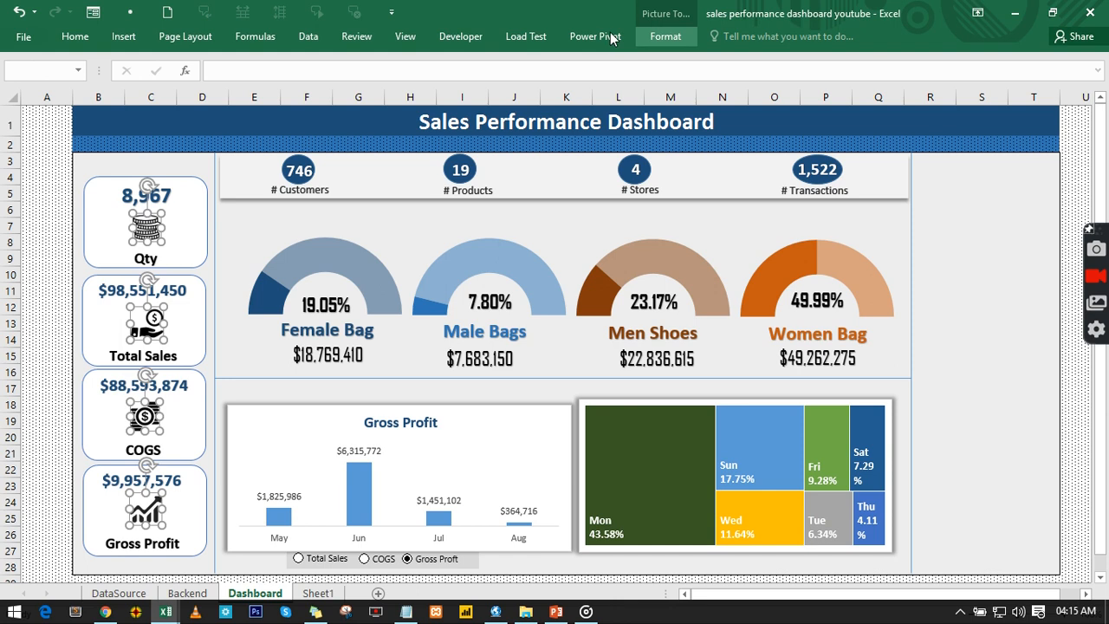
Step: Switch to "Business Performance using excel-Youtube real" and copy the icons beside the Customers, Products, Stores and Transactions metrics
left_click(405, 35)
left_click(760, 78)
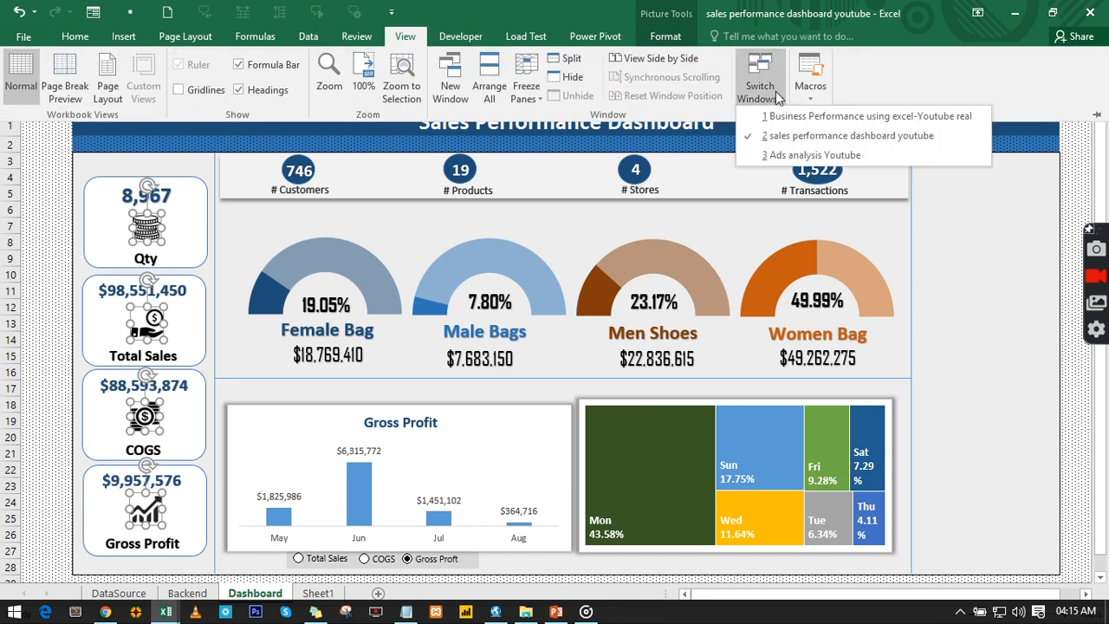
left_click(791, 116)
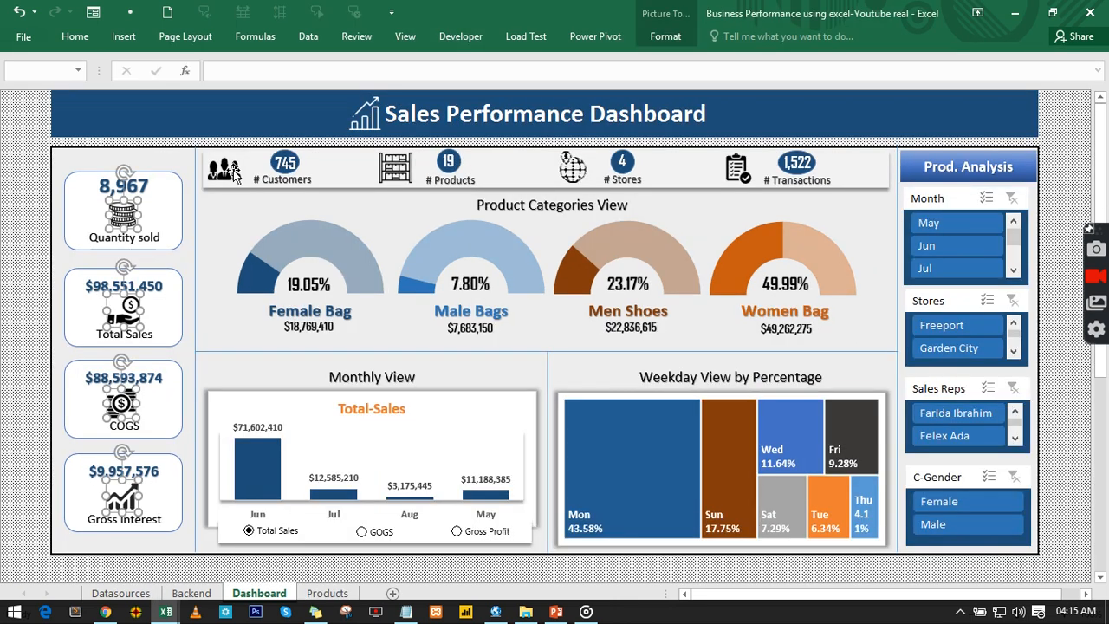
left_click(227, 170)
left_click(394, 170, "ctrl")
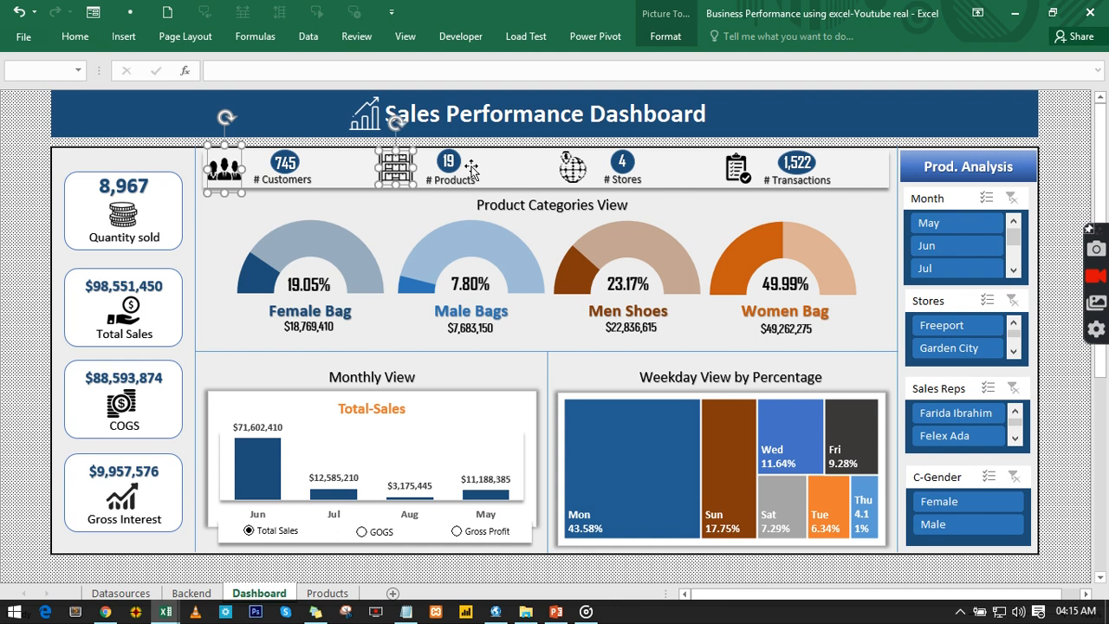
left_click(577, 179, "ctrl")
left_click(733, 172, "ctrl")
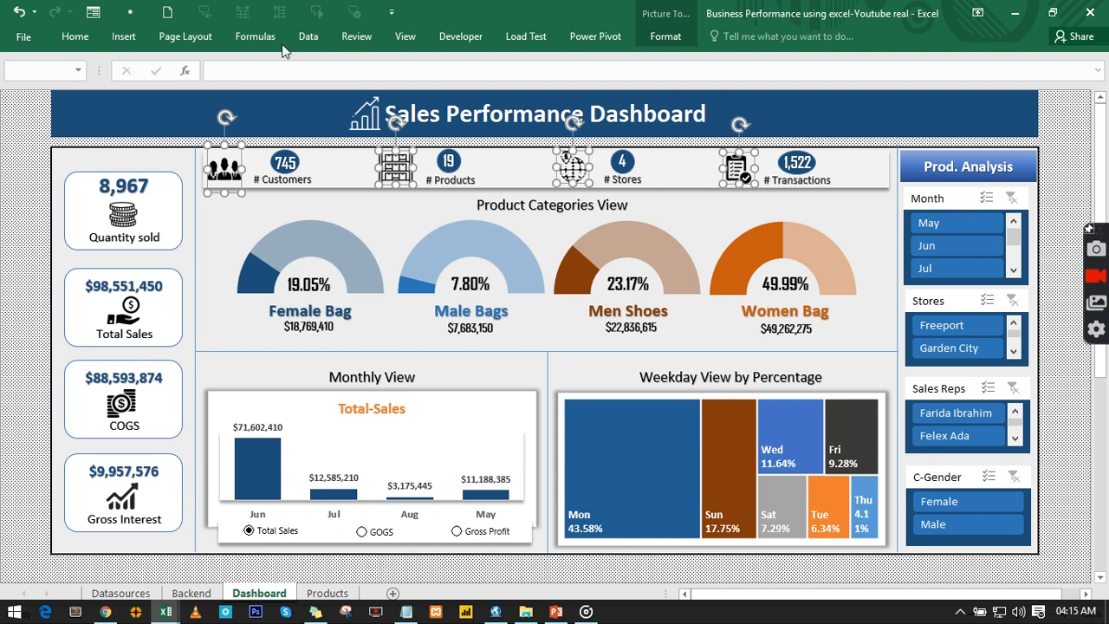
Step: Paste the four metric icons into the "sales performance dashboard youtube" workbook and place each beside its matching metric
left_click(406, 36)
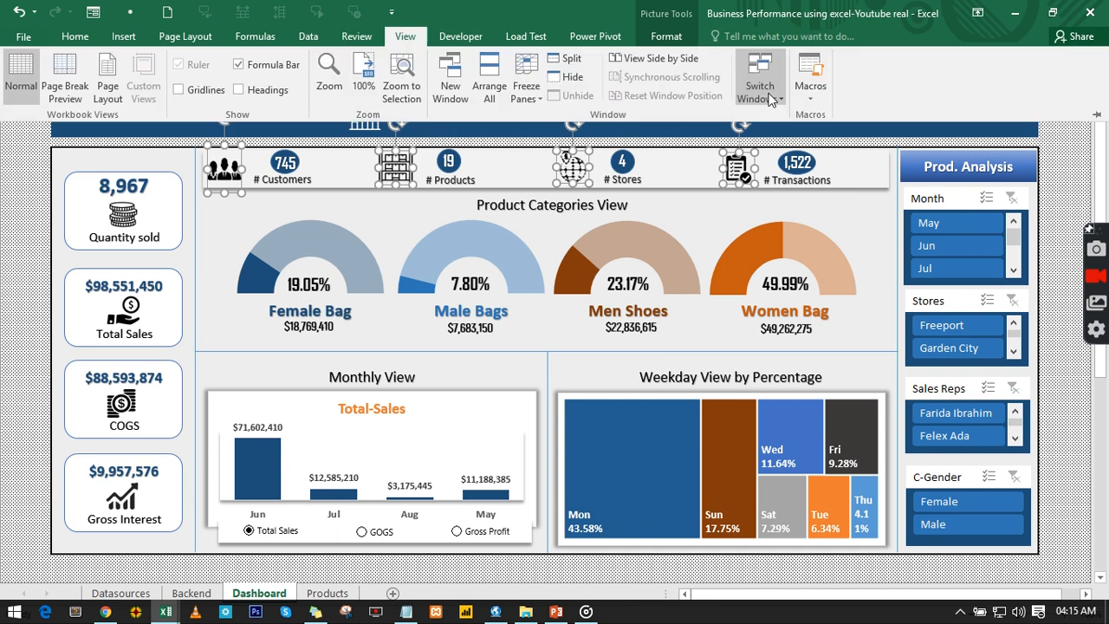
left_click(760, 87)
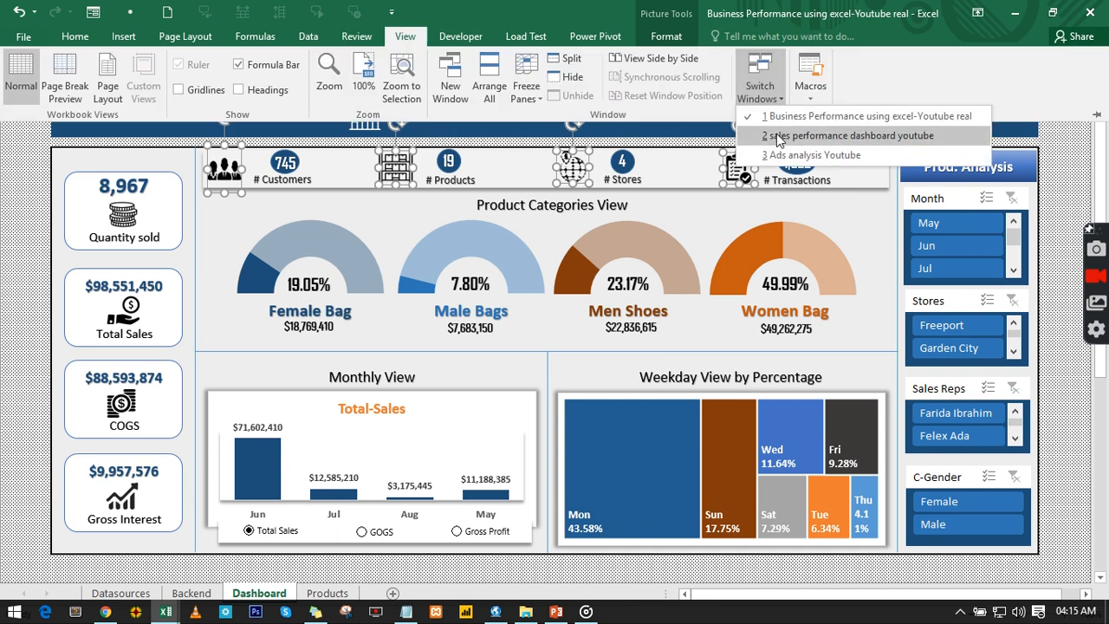
left_click(777, 135)
left_click(246, 179)
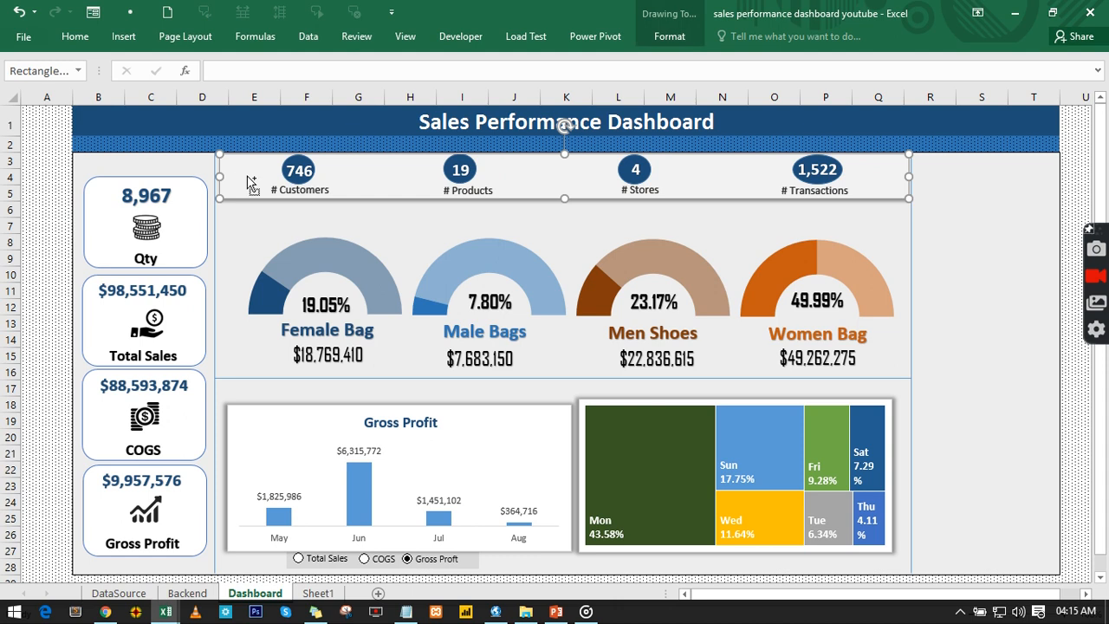
key("ctrl+v")
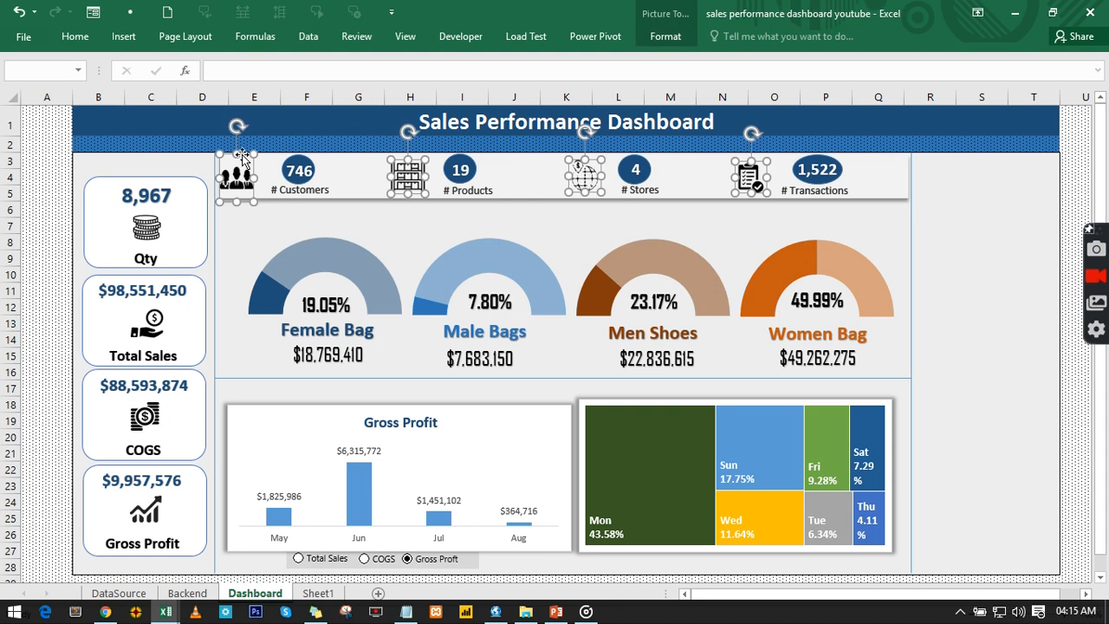
left_click_drag(242, 156, 254, 158)
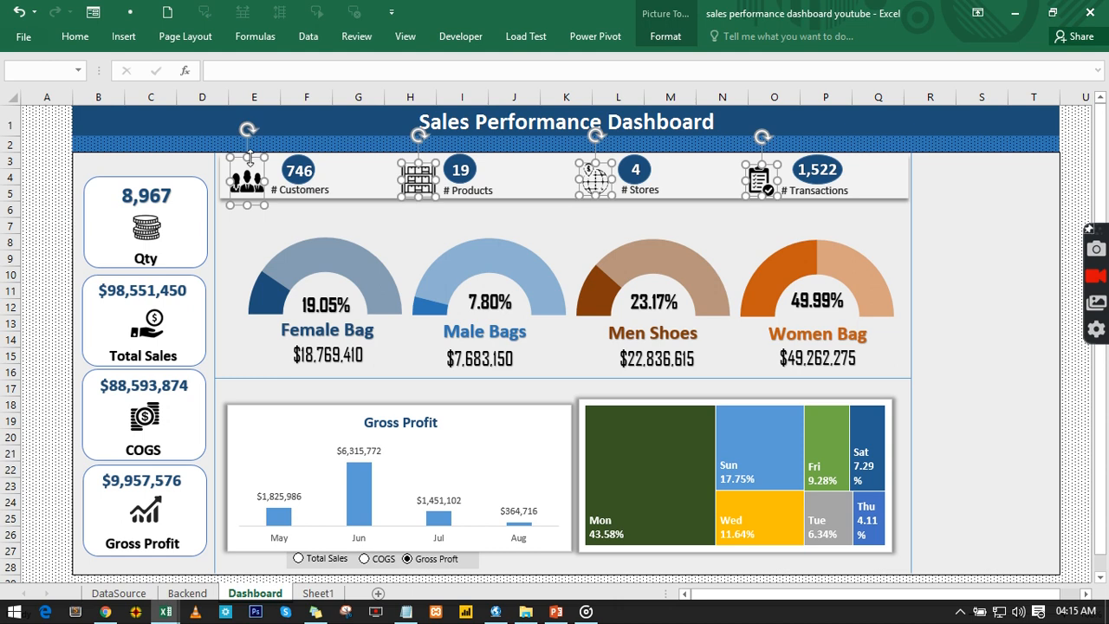
left_click(956, 276)
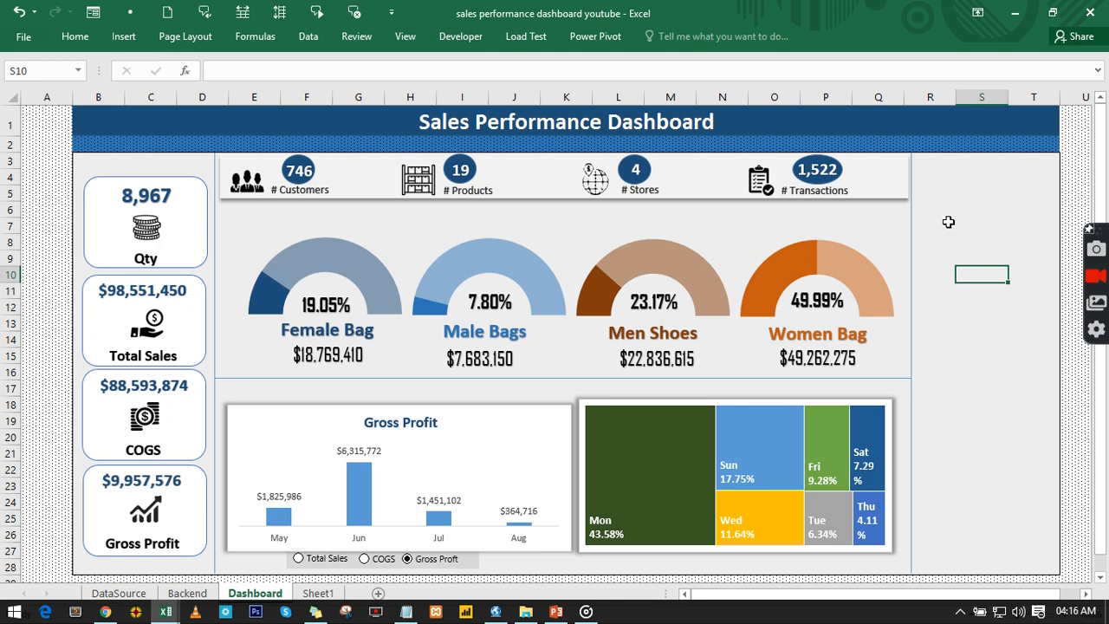
Step: View the slicer panel in "Business Performance using excel-Youtube real" and return to "sales performance dashboard youtube"
left_click(408, 36)
left_click(755, 92)
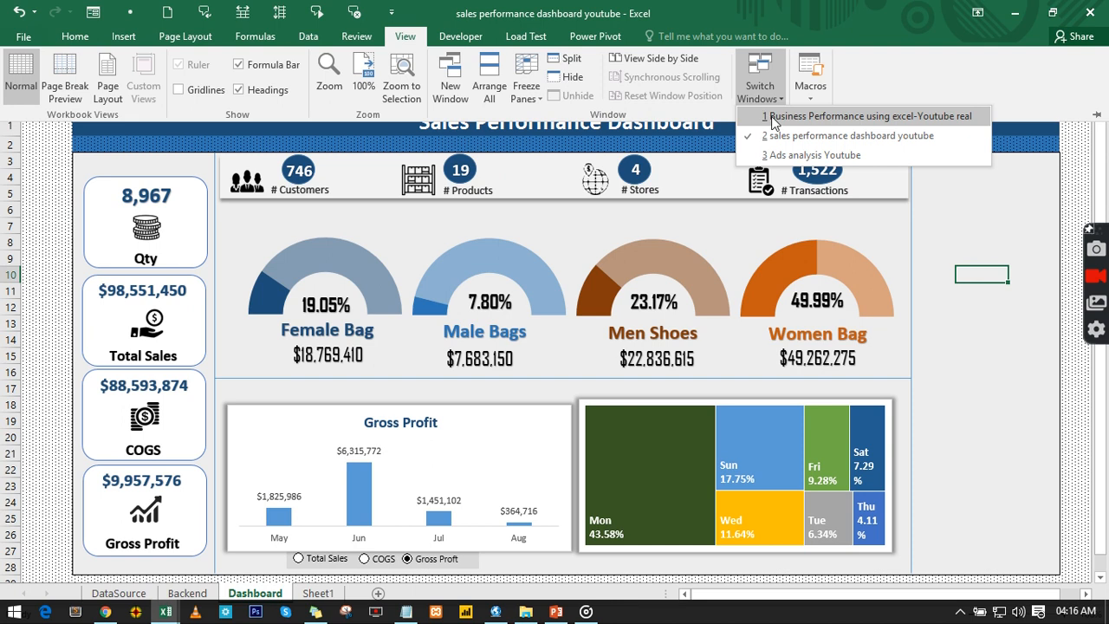
left_click(774, 123)
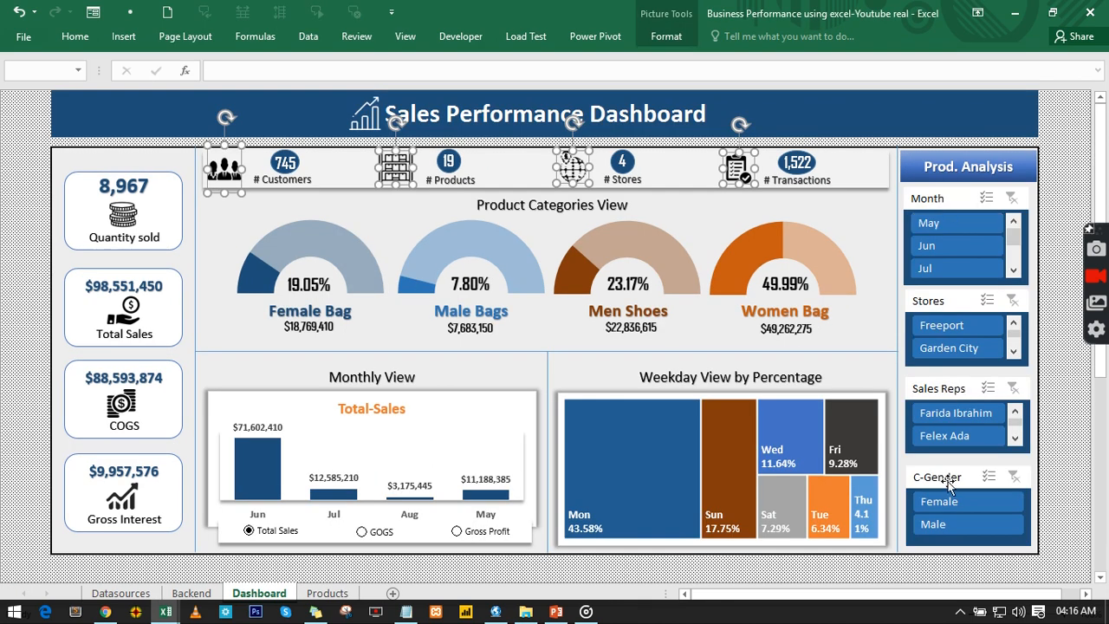
left_click(405, 36)
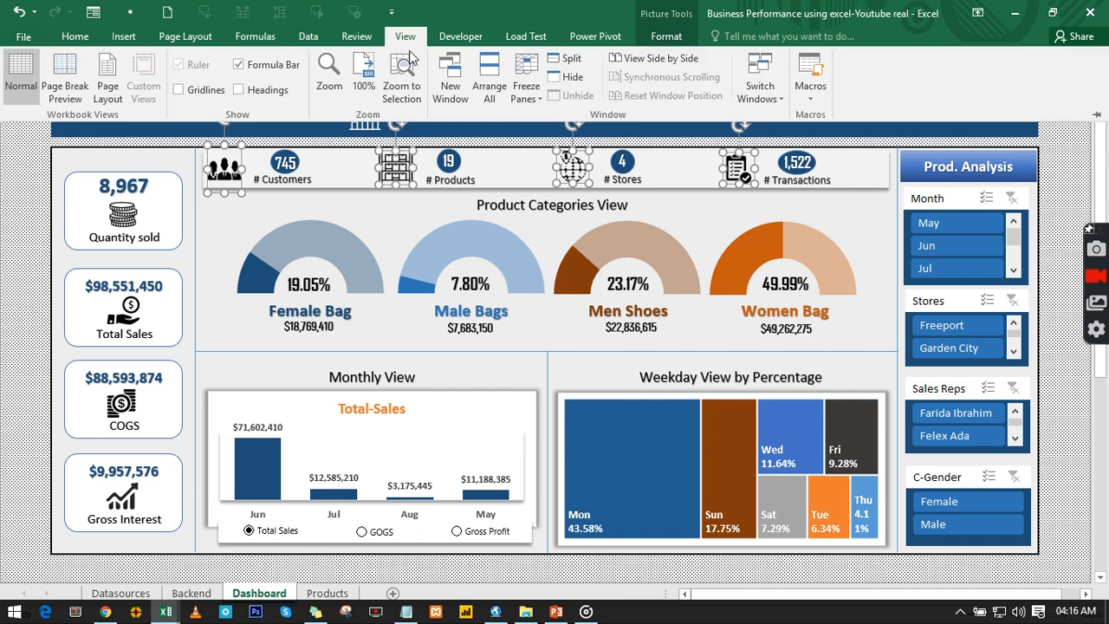
left_click(760, 82)
left_click(784, 136)
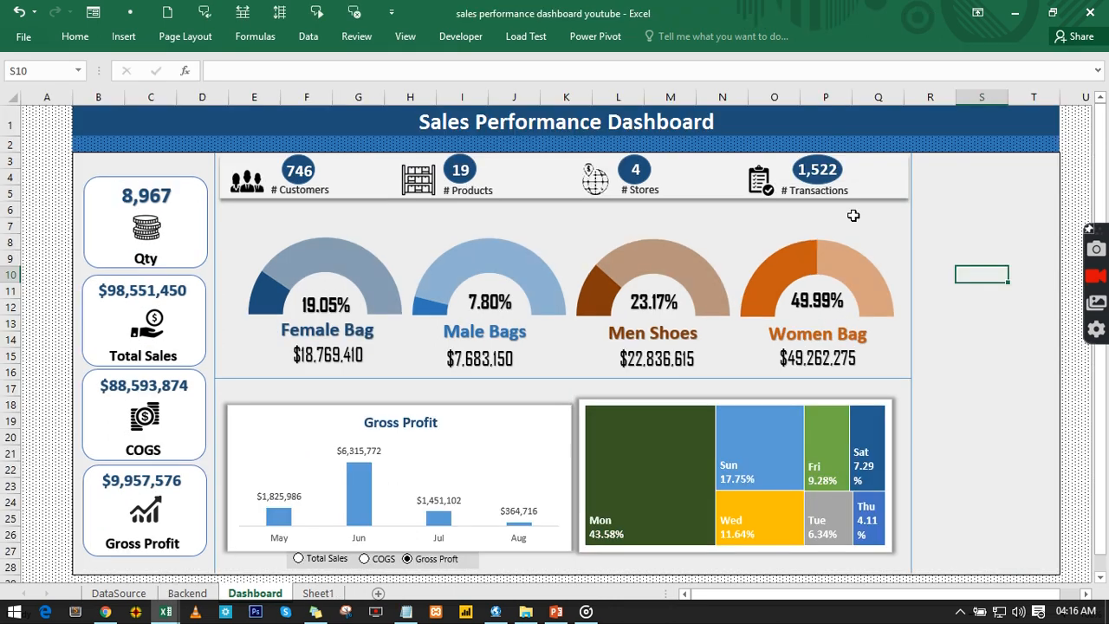
Step: Rename the Category pivot table on the Backend sheet as HalfChart
left_click(184, 594)
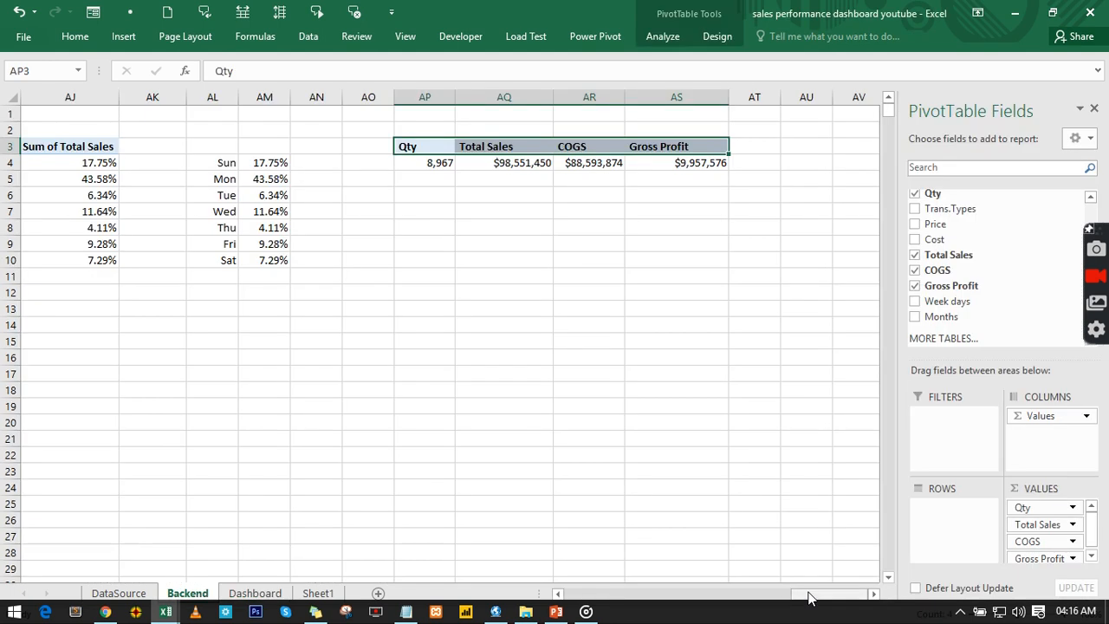
left_click_drag(810, 598, 524, 596)
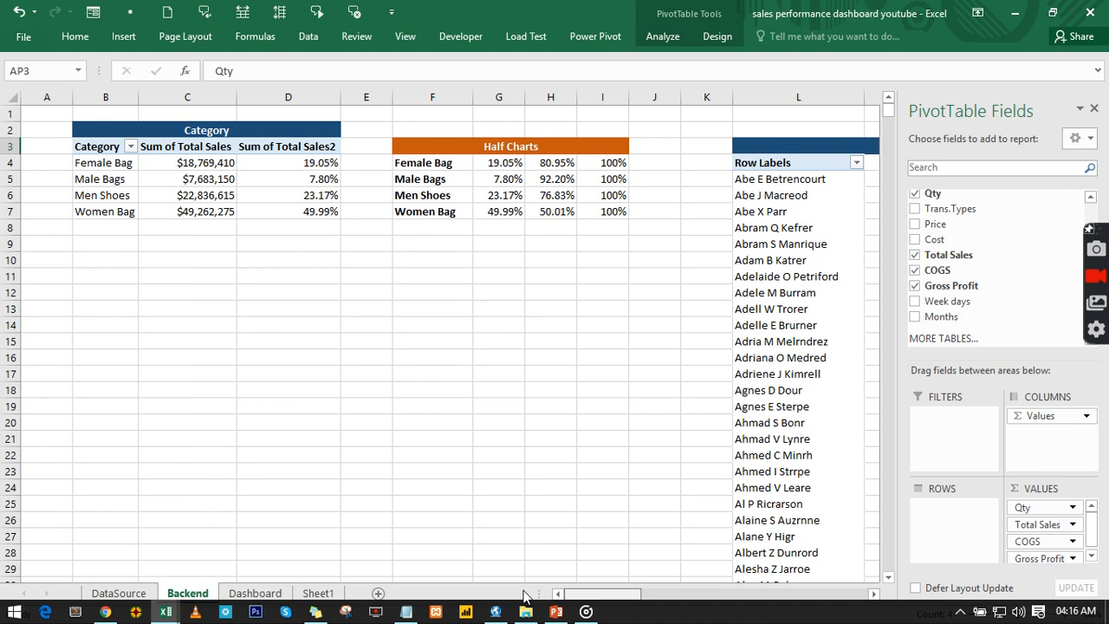
left_click(212, 177)
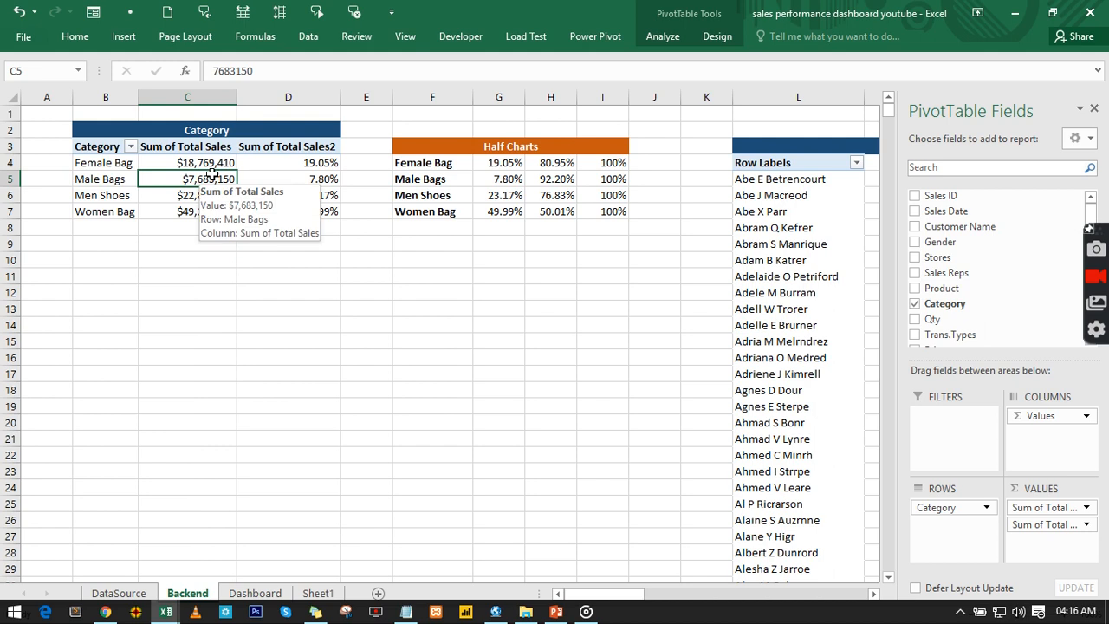
left_click(661, 39)
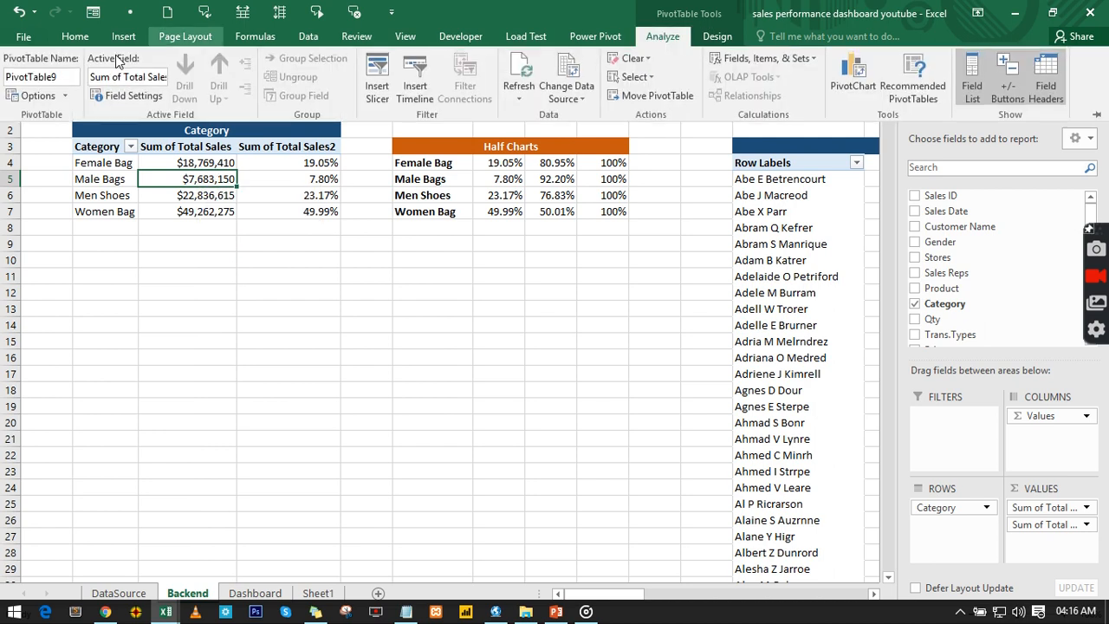
left_click(69, 76)
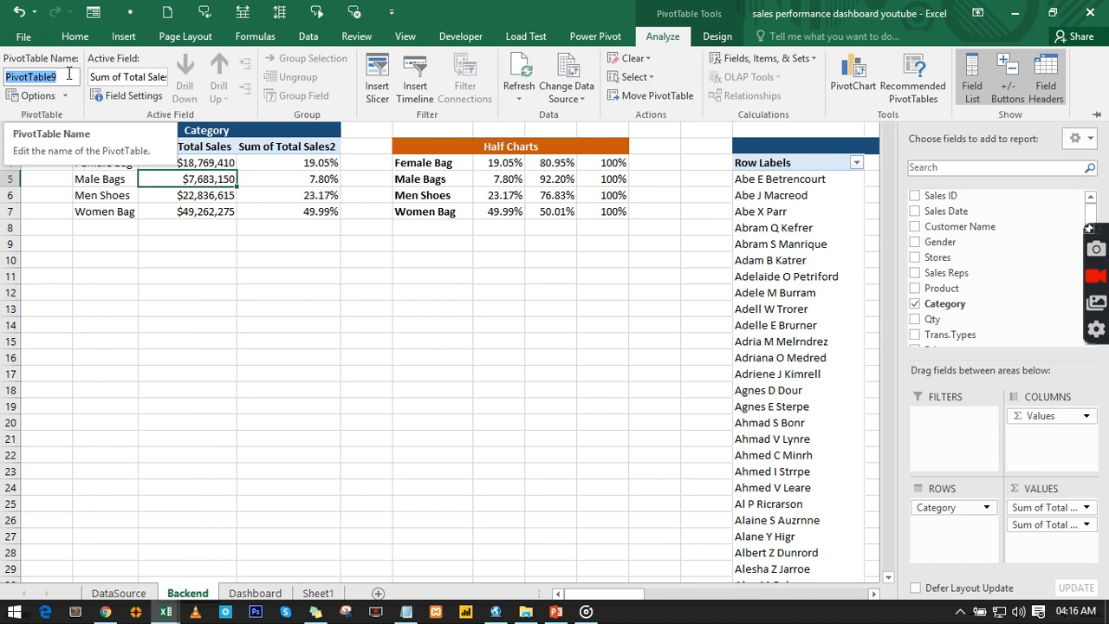
type("Half C")
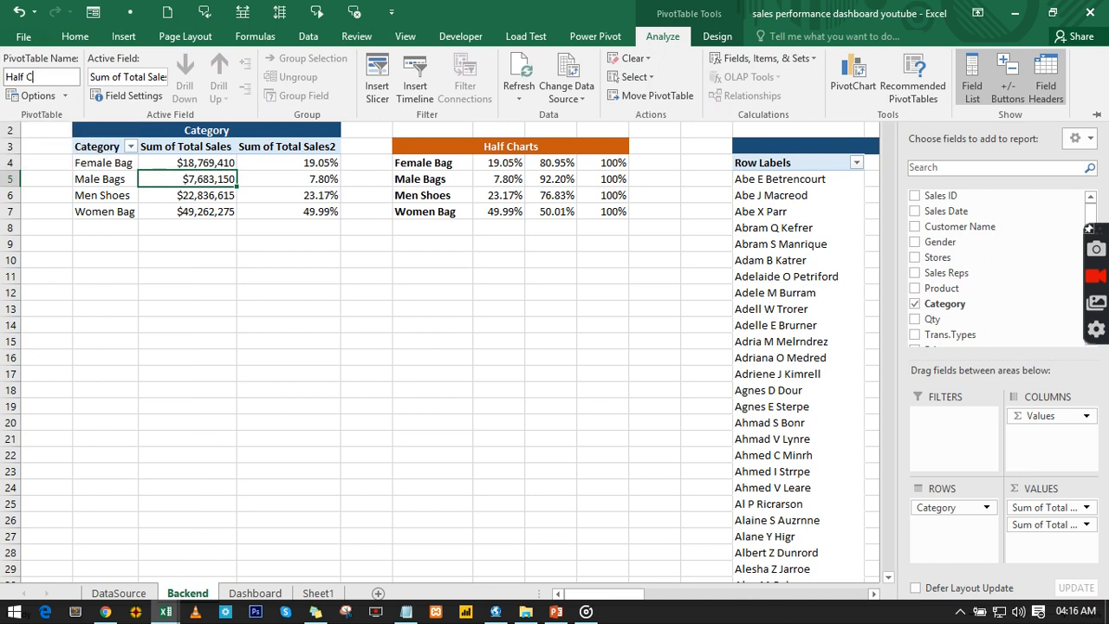
key("BackSpace")
key("BackSpace")
key("BackSpace")
type("fc")
key("BackSpace")
type("Chart")
key("Return")
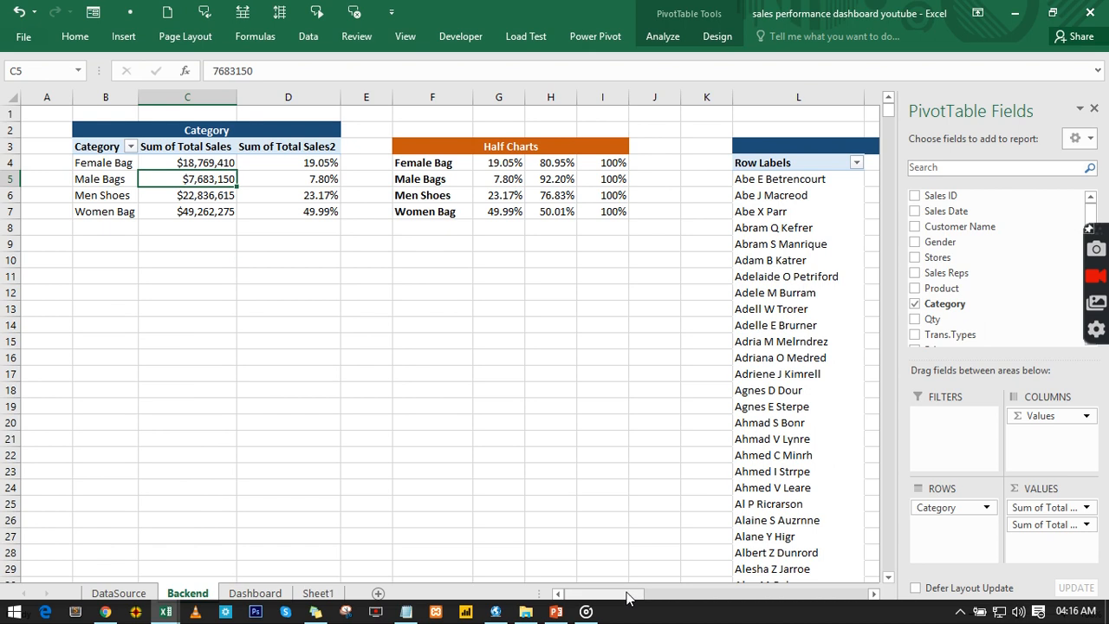
Step: Show the customer list pivot table in the Backend sheet's Metrics section in Tabular Form
left_click_drag(630, 597, 688, 596)
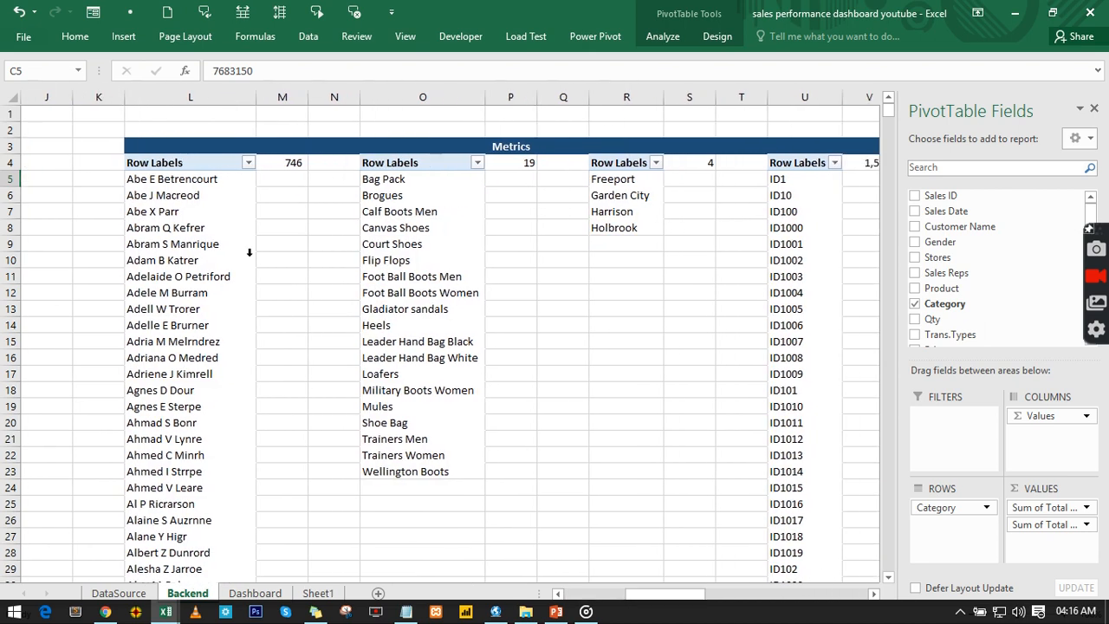
left_click(184, 184)
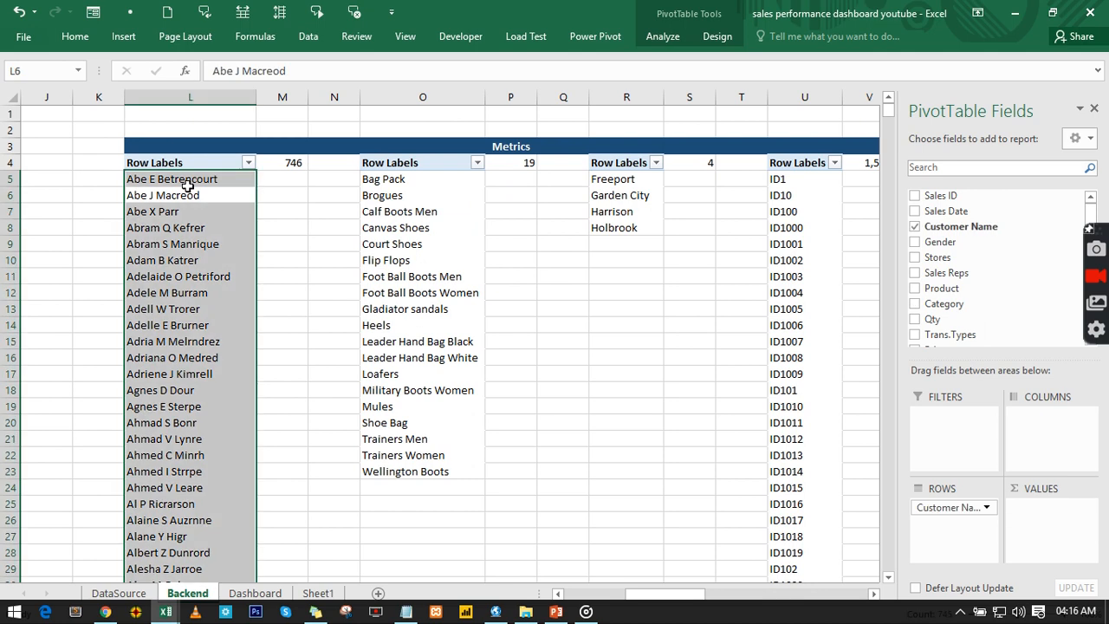
left_click(183, 180)
left_click(718, 39)
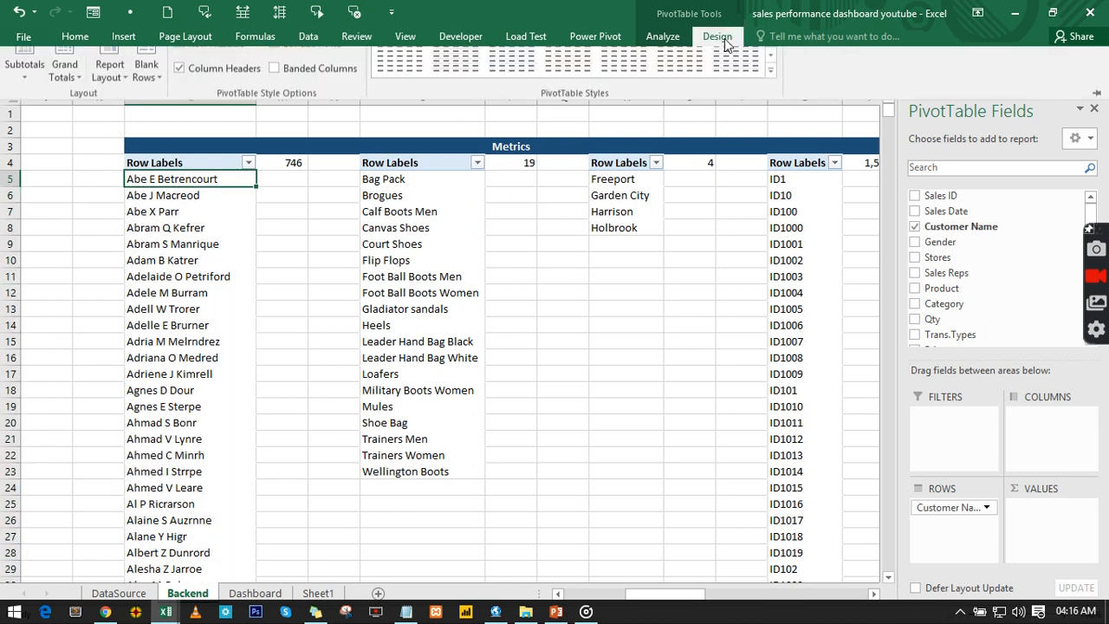
left_click(76, 93)
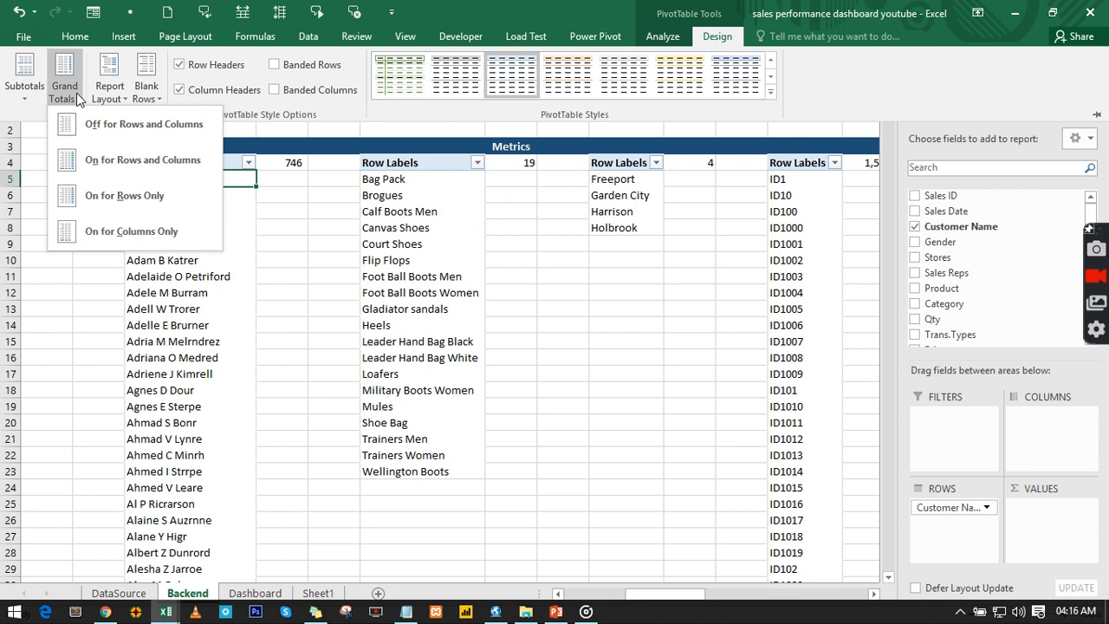
left_click(126, 98)
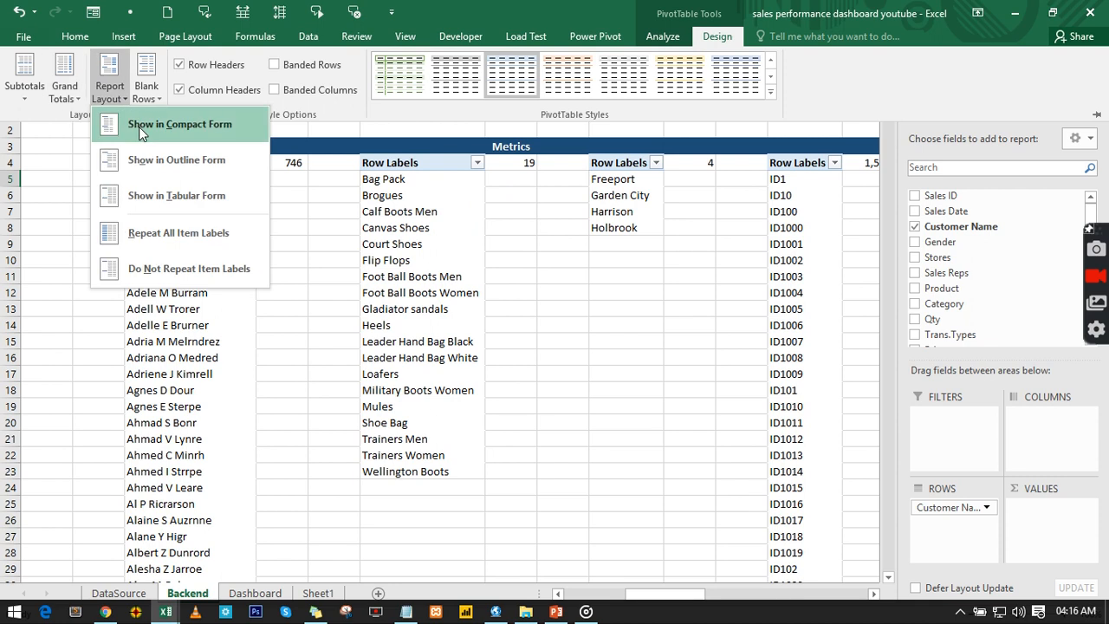
left_click(168, 195)
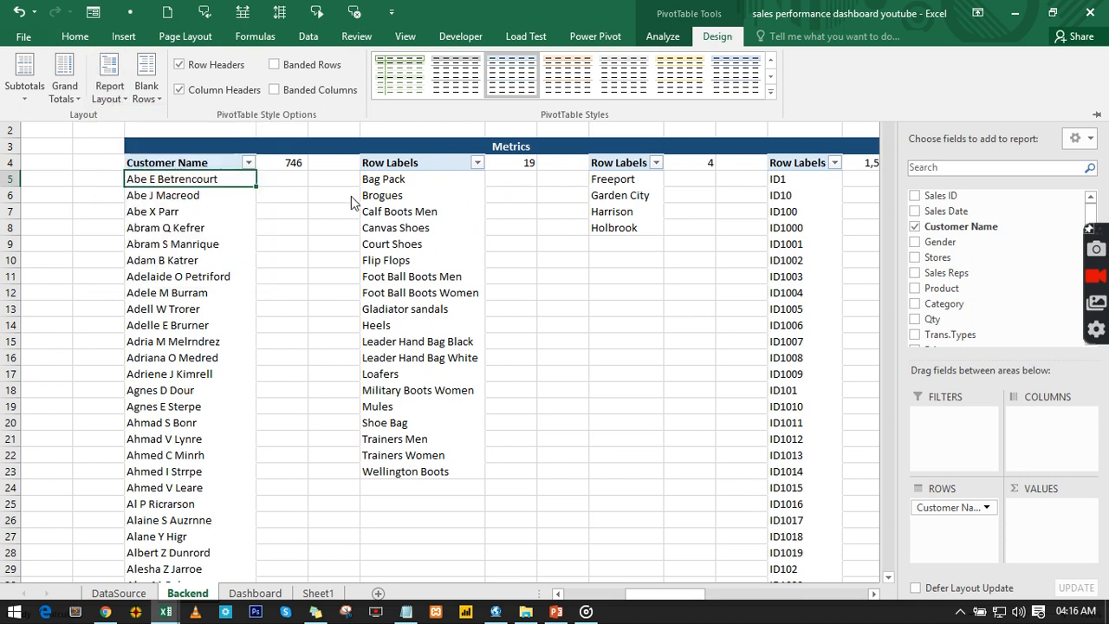
Step: Show the product list pivot table in the Backend sheet's Metrics section in Tabular Form
left_click(405, 198)
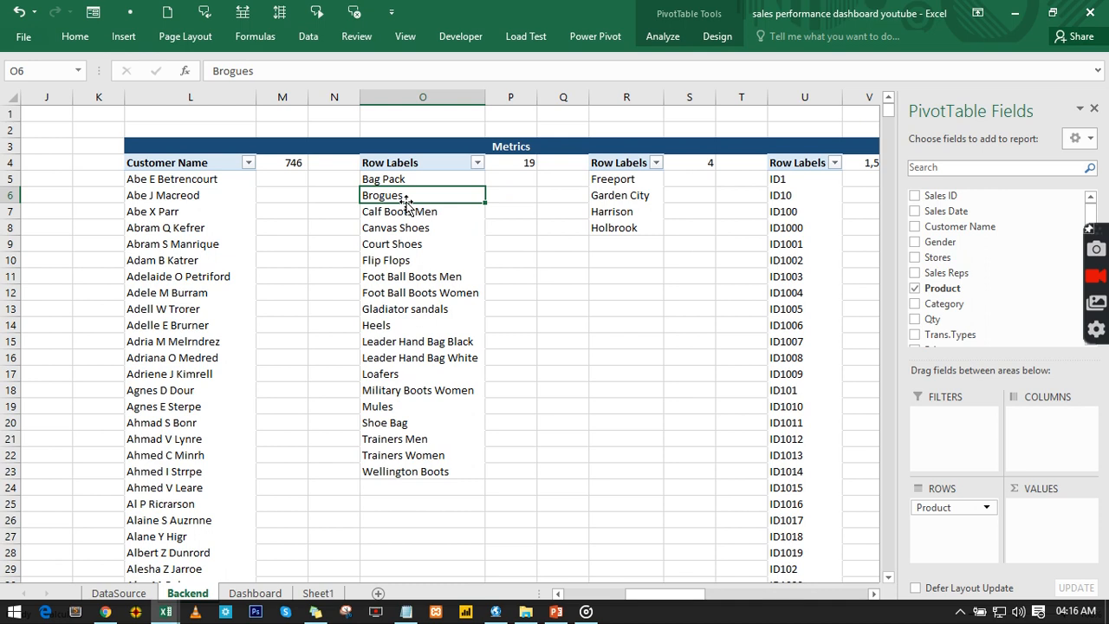
left_click(715, 42)
left_click(109, 92)
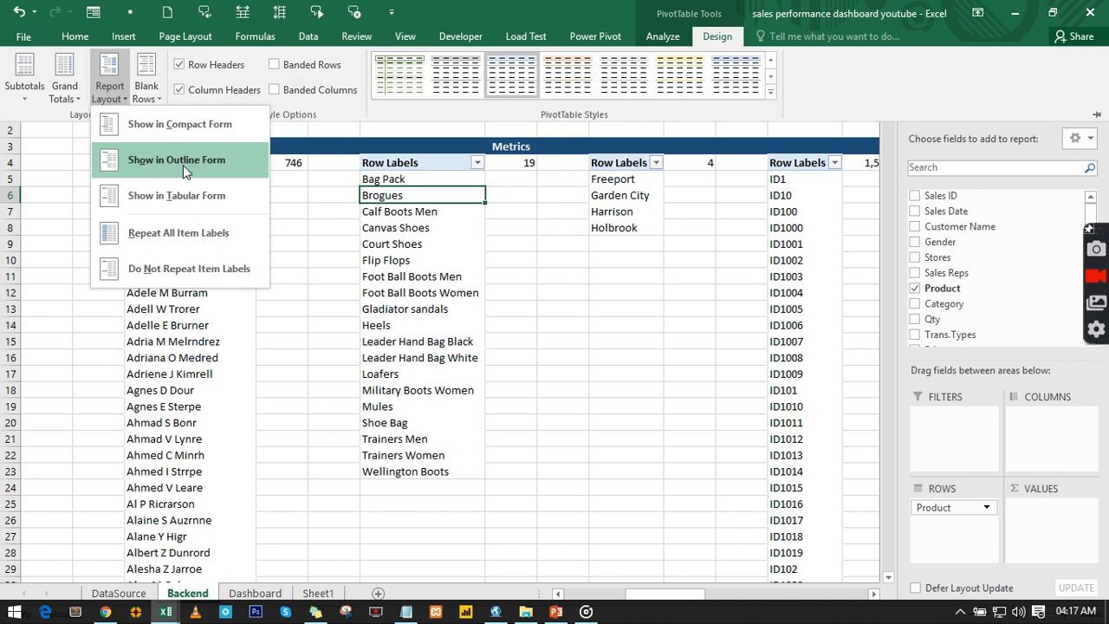
left_click(173, 197)
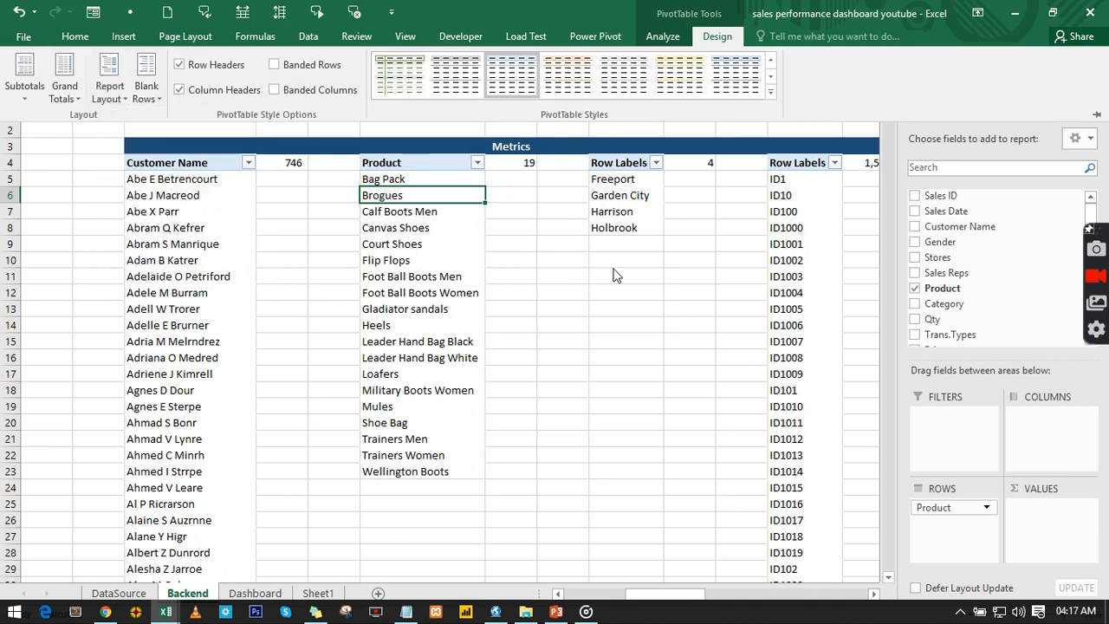
Step: Show the stores list pivot table in the Metrics section in Tabular Form
left_click(607, 195)
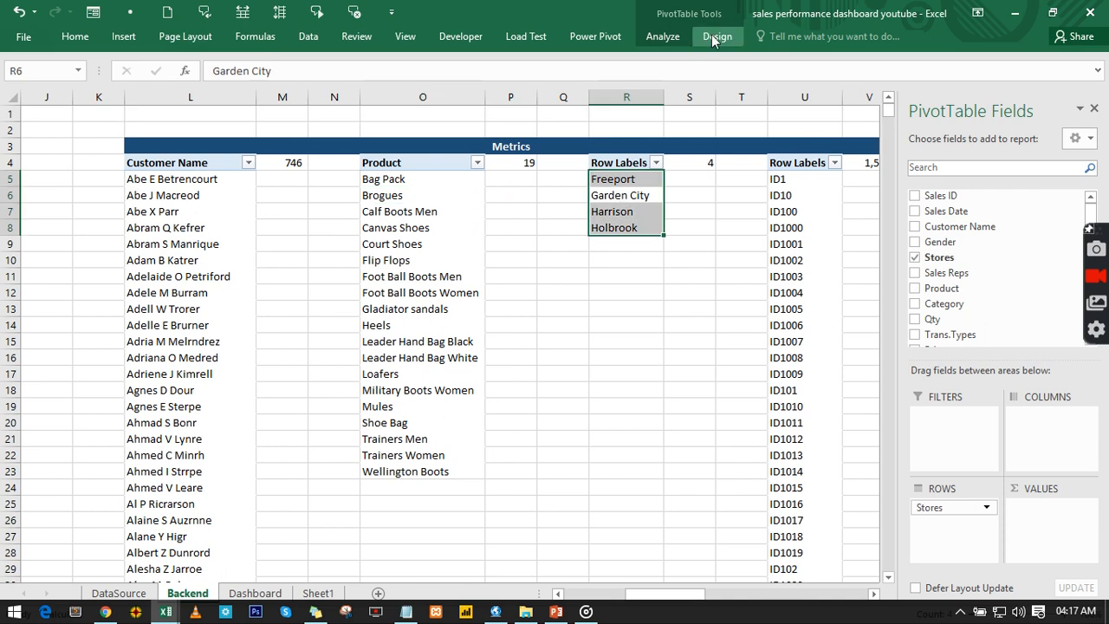
left_click(712, 34)
left_click(110, 87)
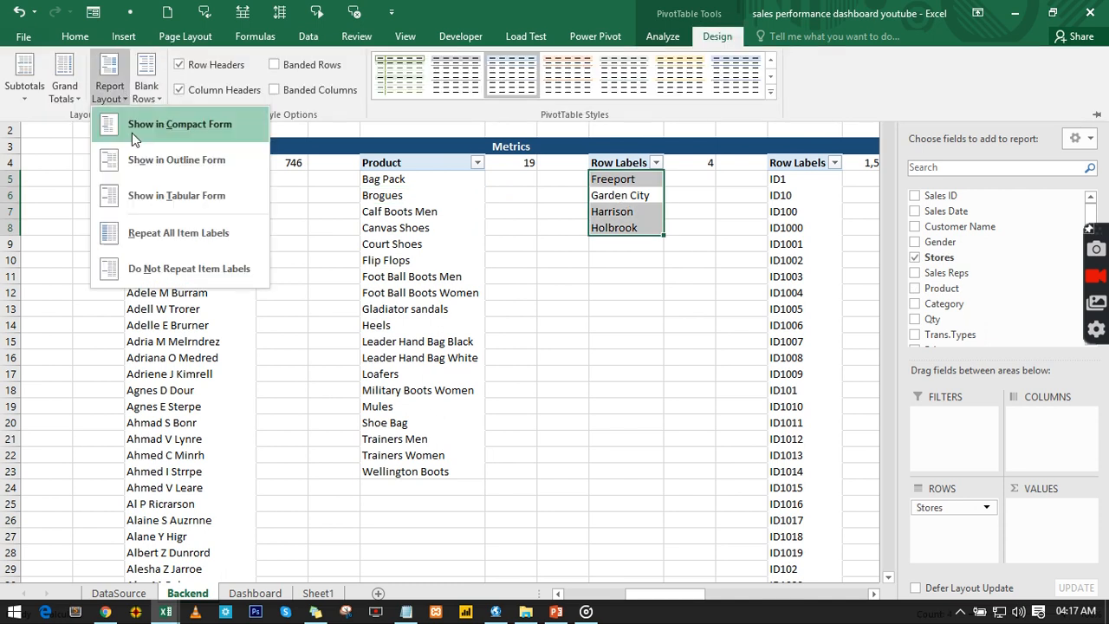
left_click(172, 196)
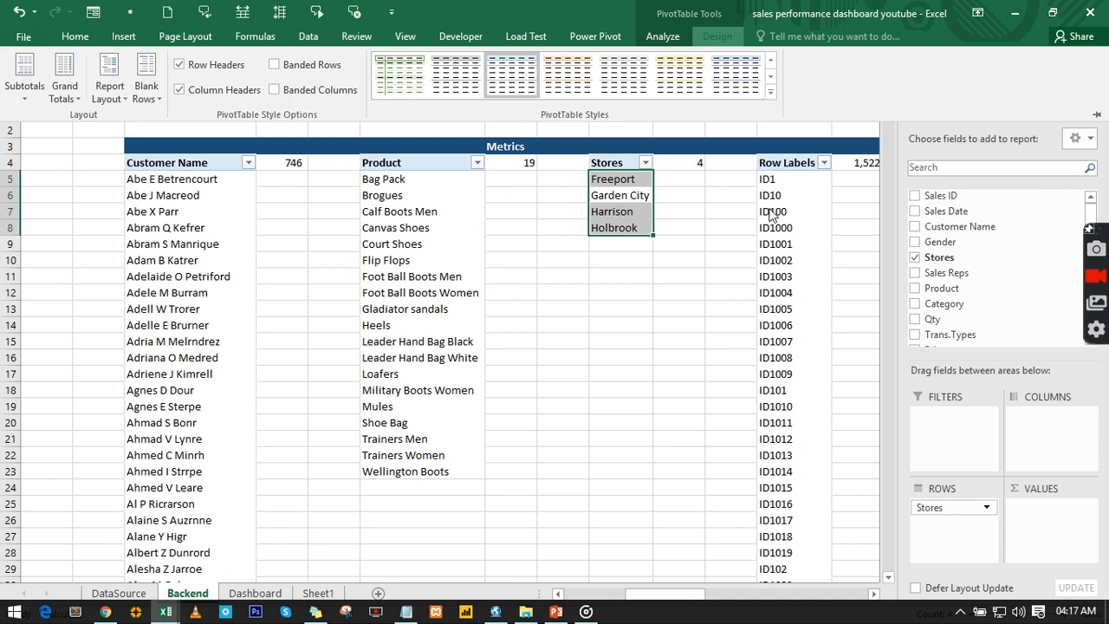
Step: Show the sales ID list pivot table in the Metrics section in Tabular Form
left_click(773, 213)
left_click(773, 213)
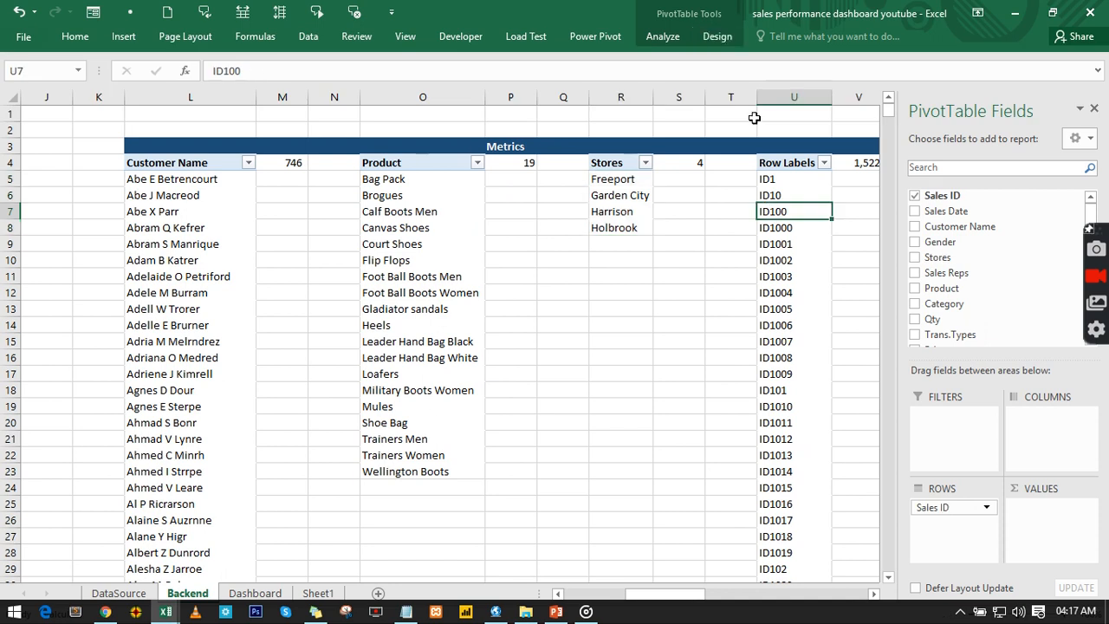
left_click(719, 34)
left_click(120, 96)
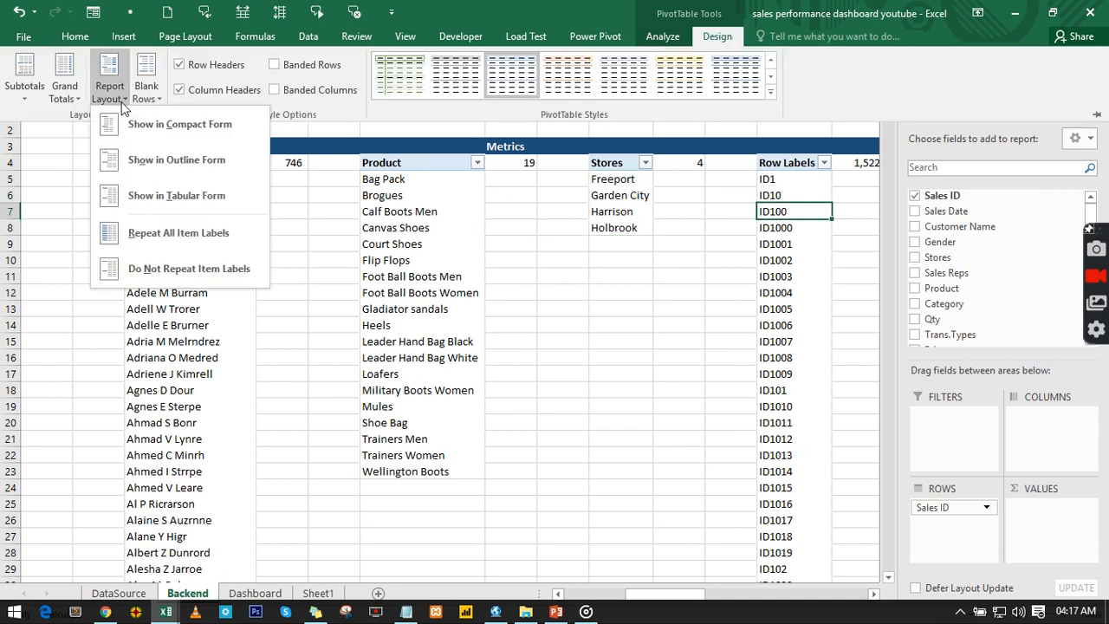
left_click(172, 194)
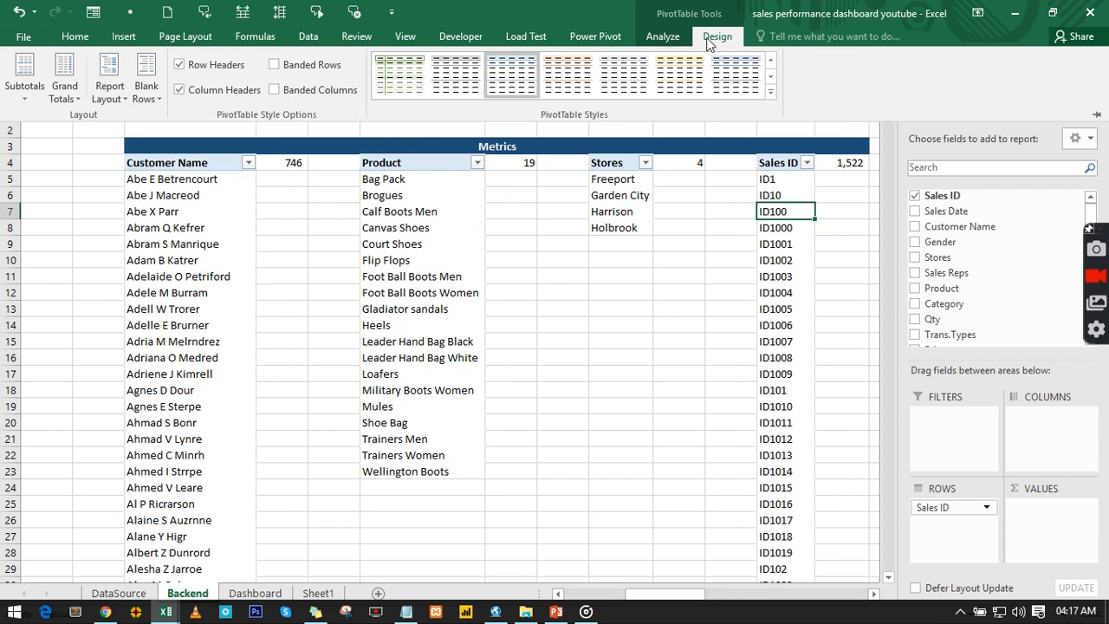
Step: Rename the Sales ID pivot table in the Metrics section as IdMetrics
left_click(663, 37)
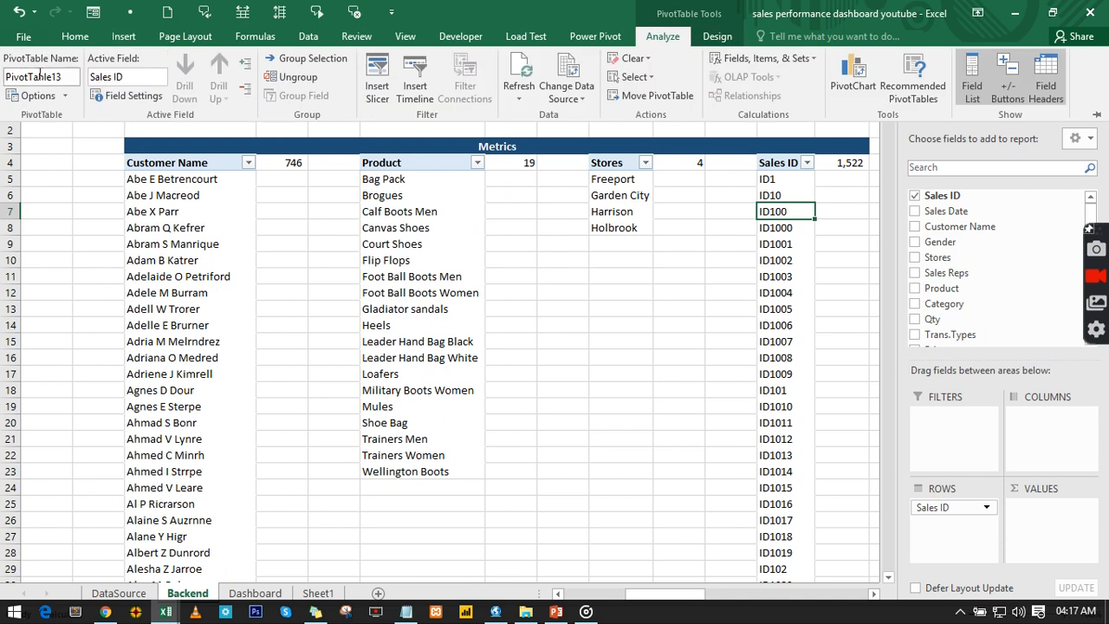
double_click(39, 77)
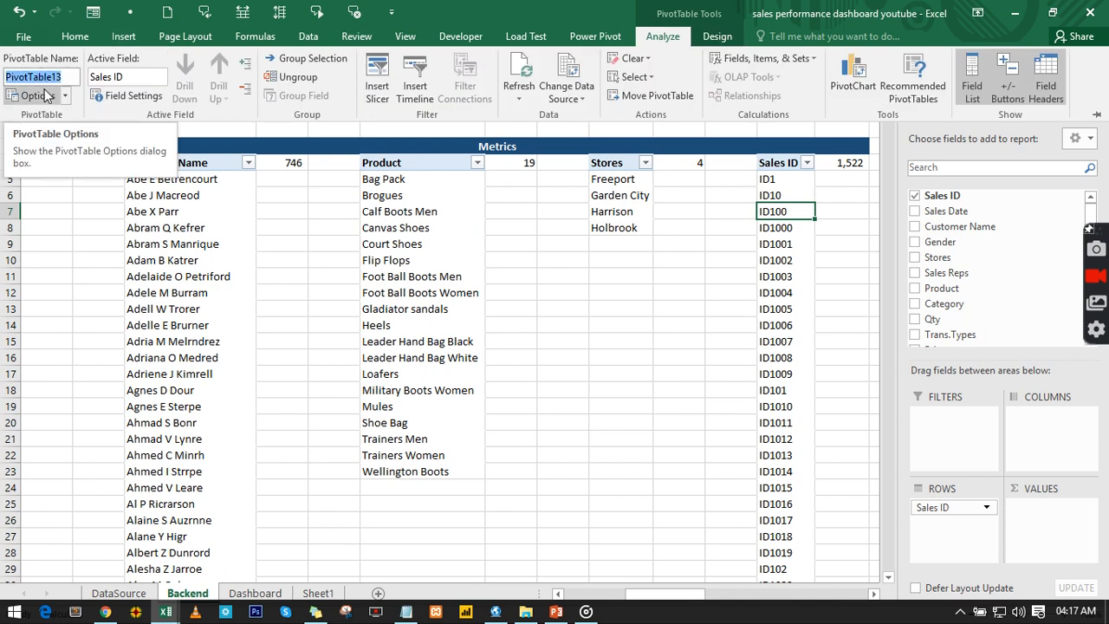
type("Id")
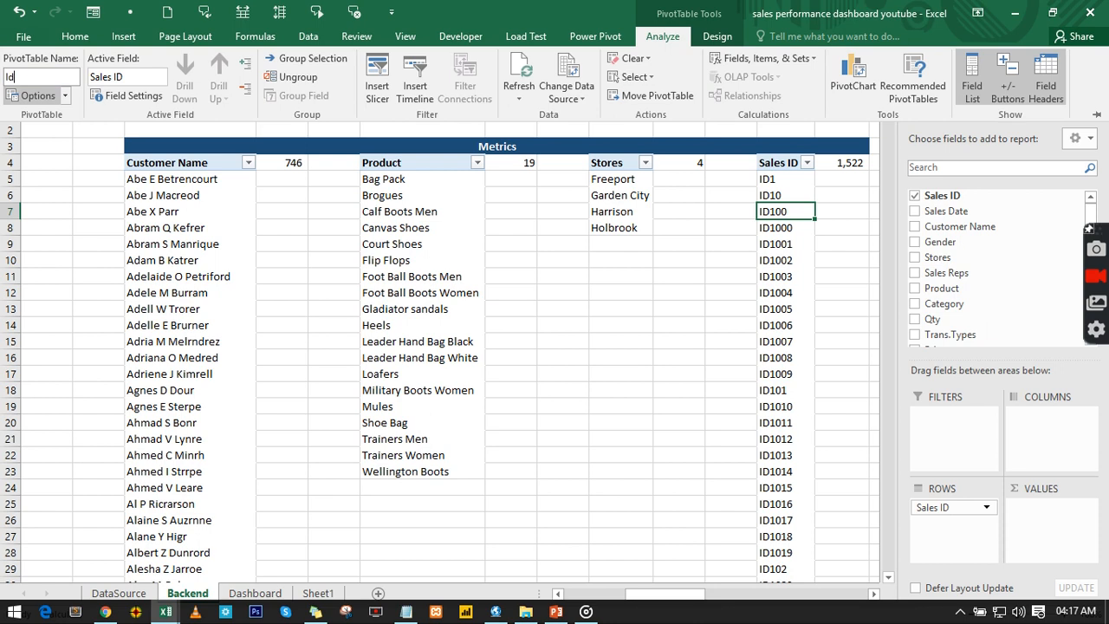
type("Metrics")
key("Return")
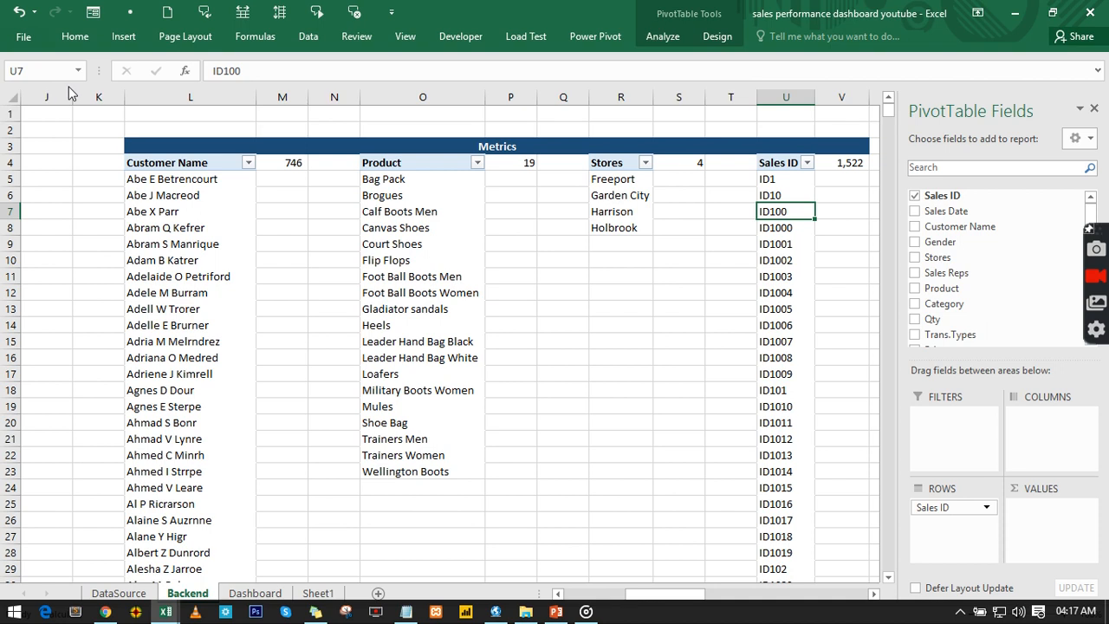
Step: Rename the Stores pivot table in the Metrics section as Store Metrics
left_click(645, 178)
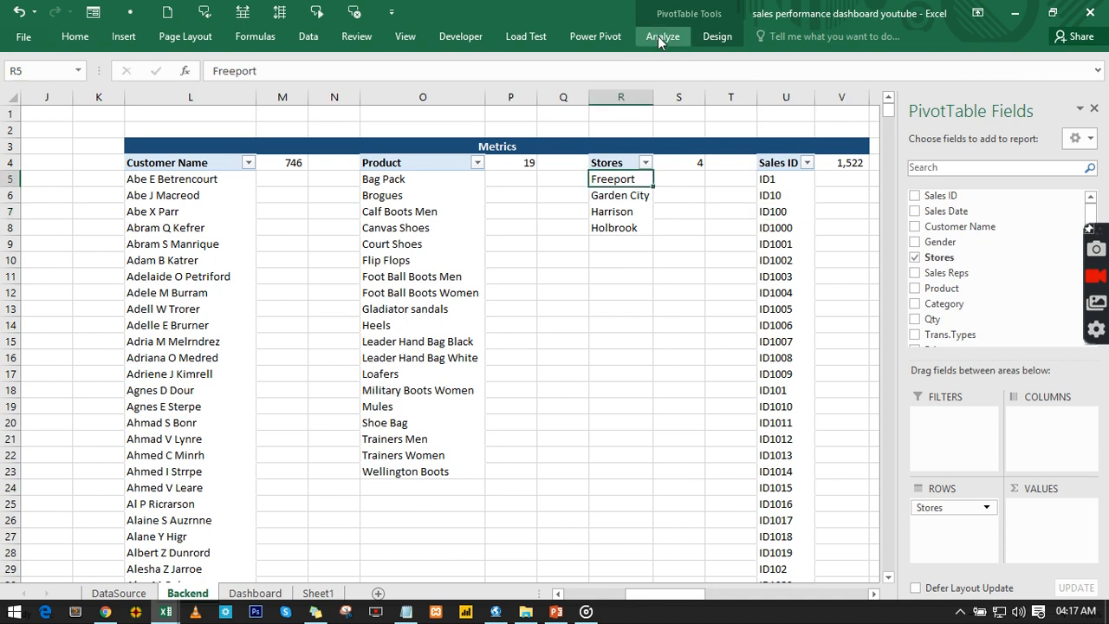
left_click(659, 39)
left_click(41, 77)
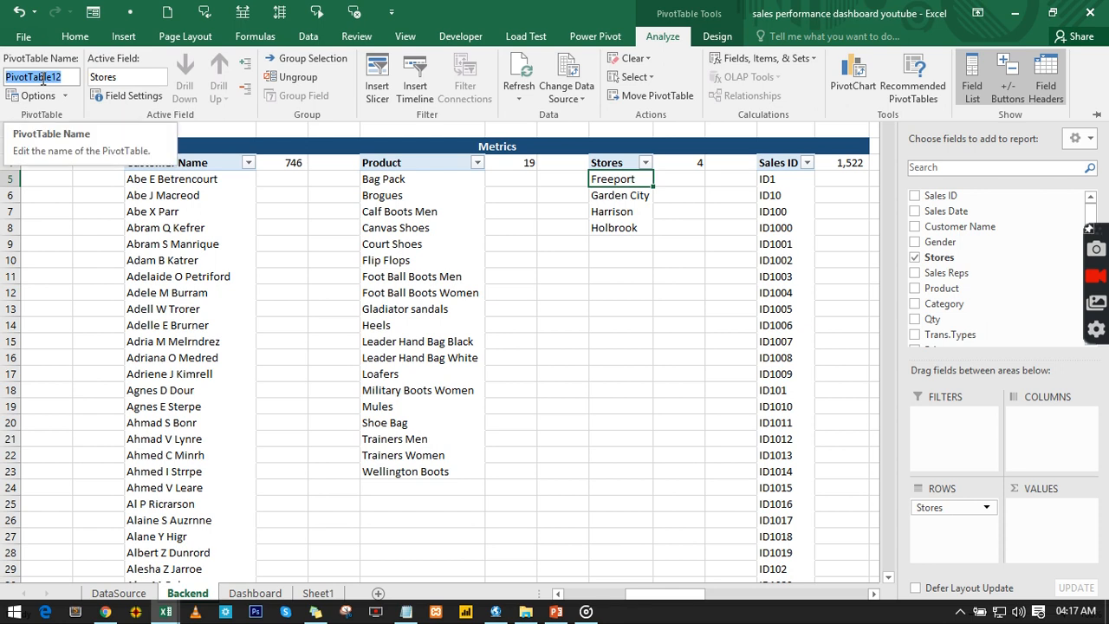
type("Store")
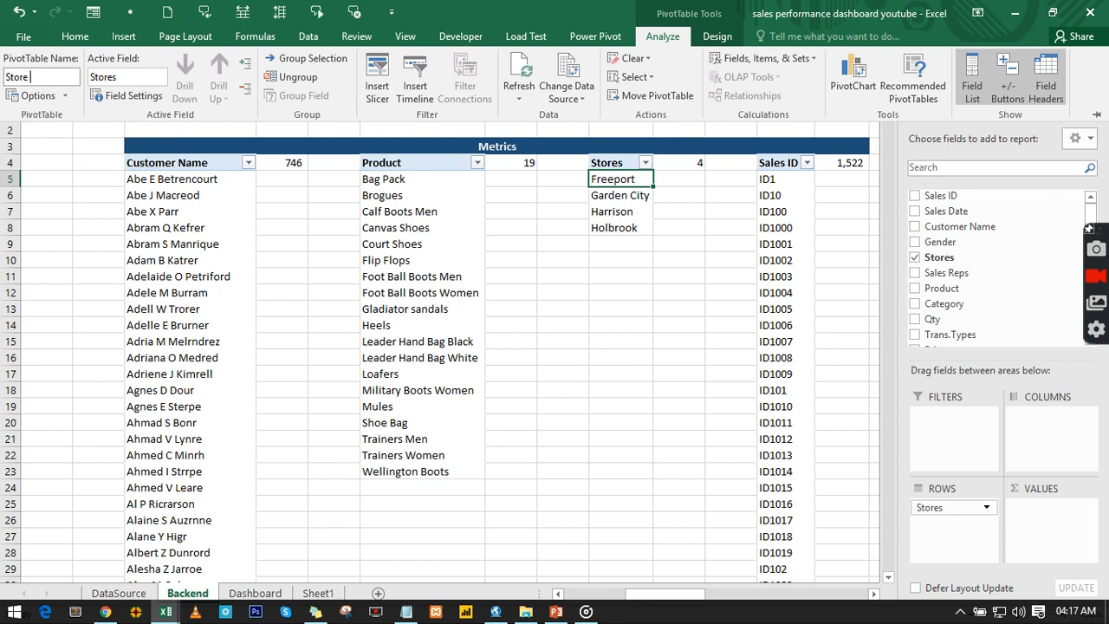
type("Metrics")
key("Return")
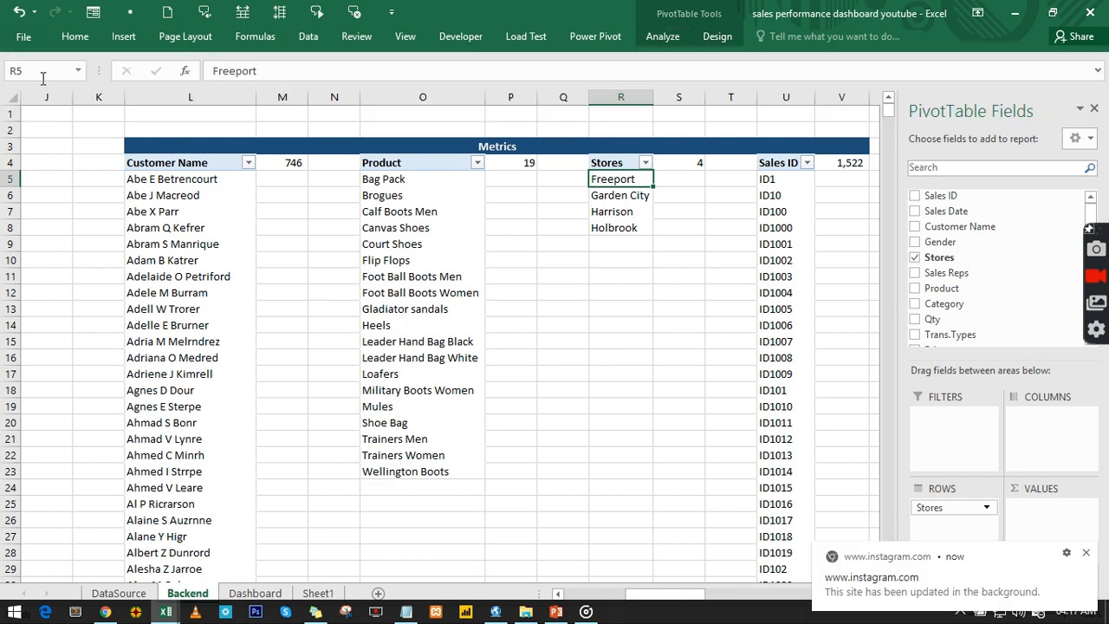
Step: Rename the Product pivot table in the Metrics section as ProductsMetrics
left_click(409, 202)
left_click(660, 38)
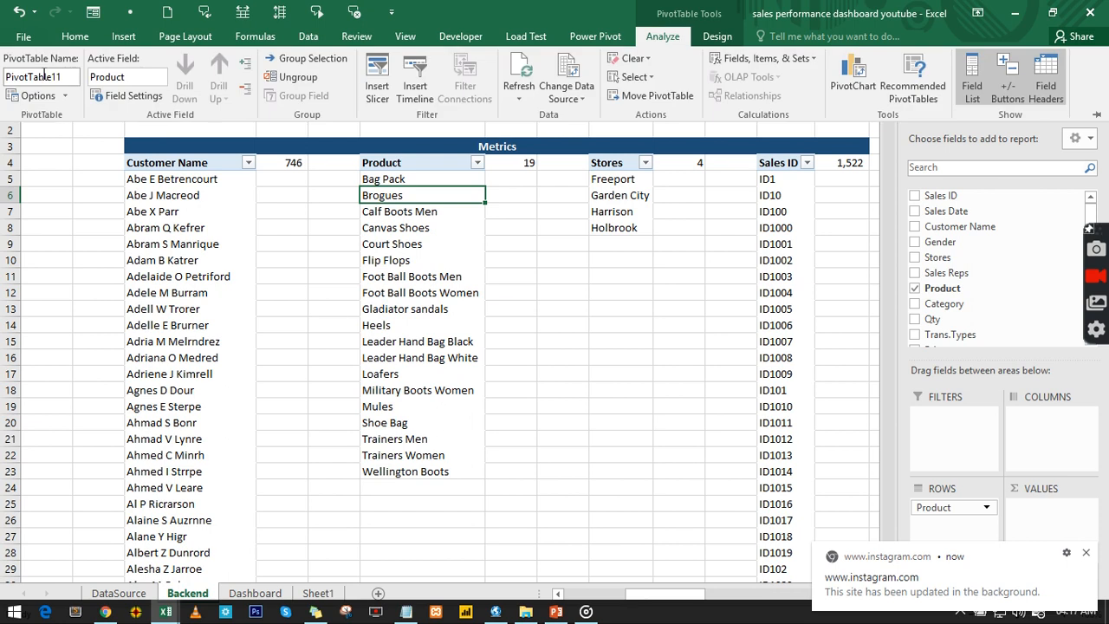
left_click(47, 77)
type("roductsMetrics")
key("Return")
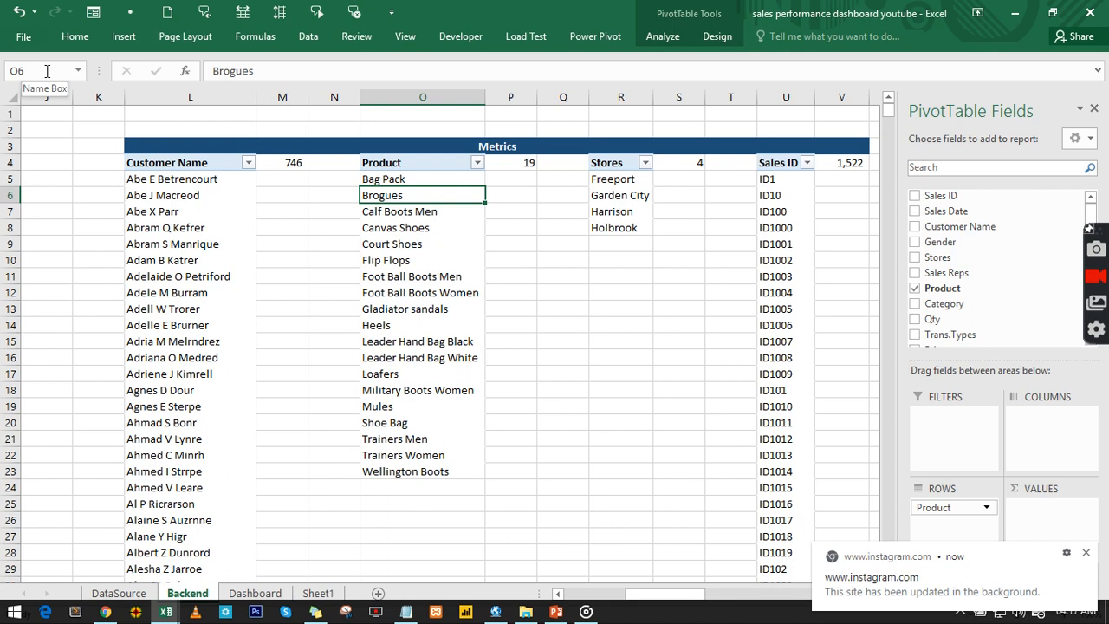
Step: Rename the Customer Name pivot table in the Metrics section as CustomerMetrics
left_click(157, 178)
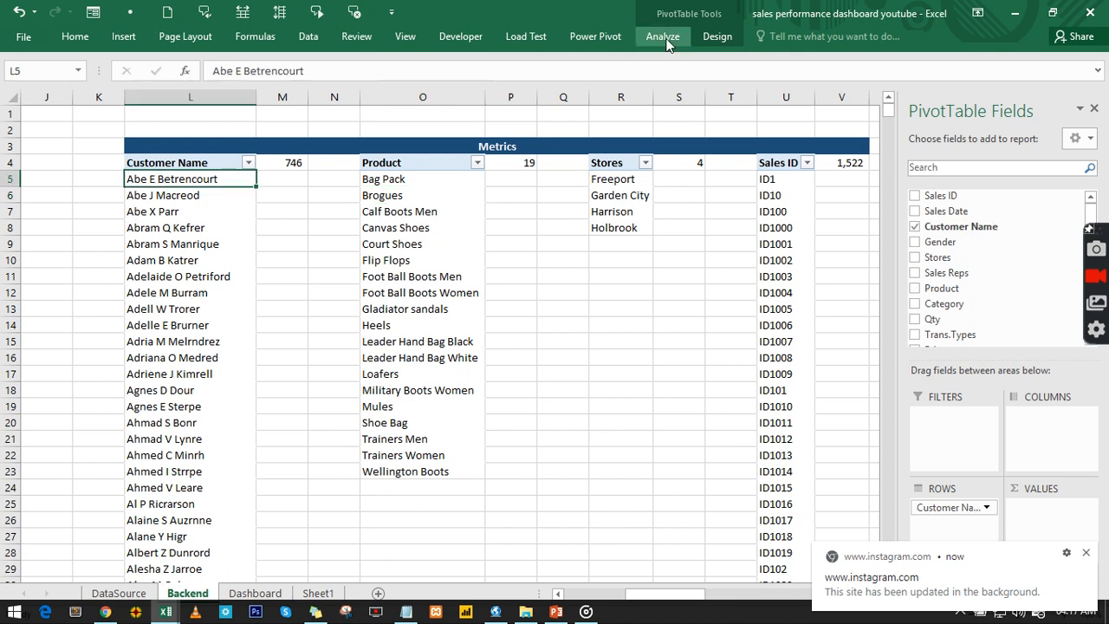
left_click(663, 36)
left_click(77, 76)
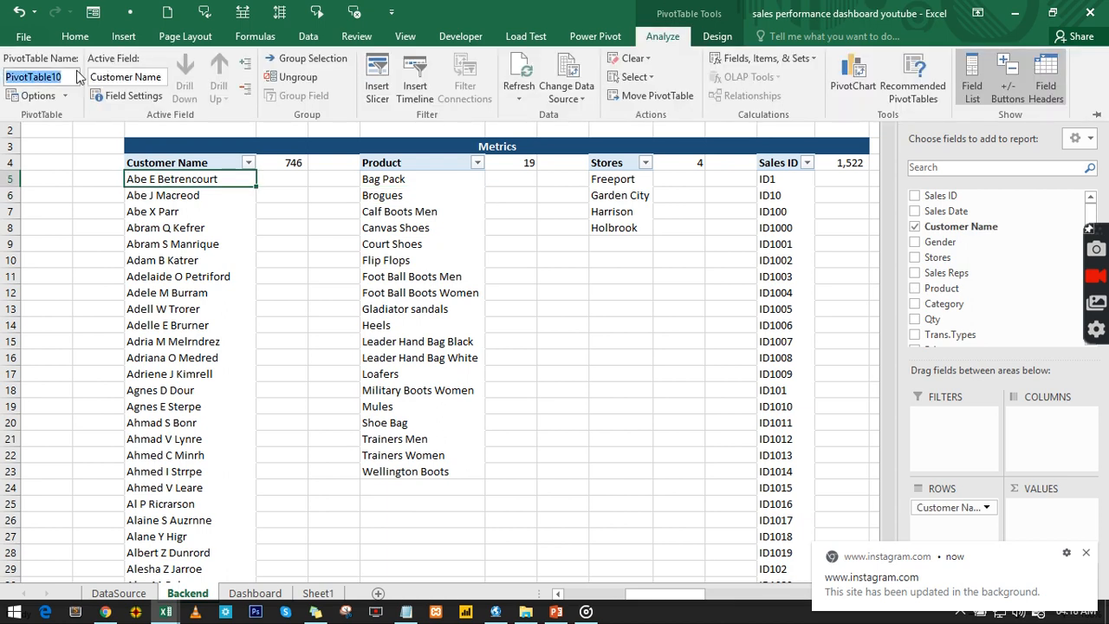
type("C")
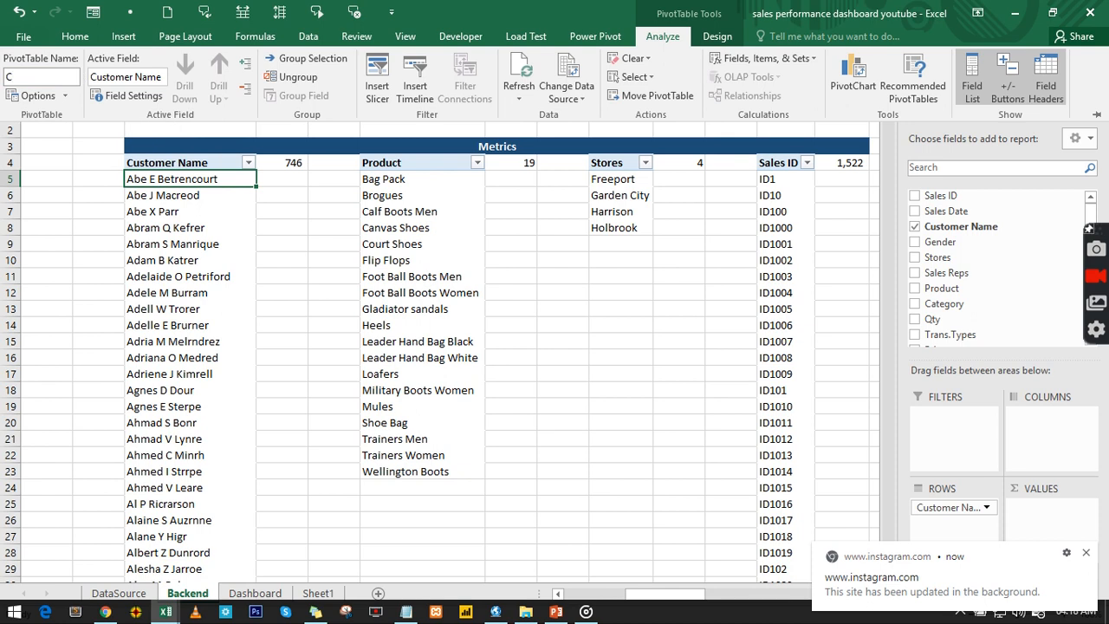
type("ustomerMetriccs")
key("Return")
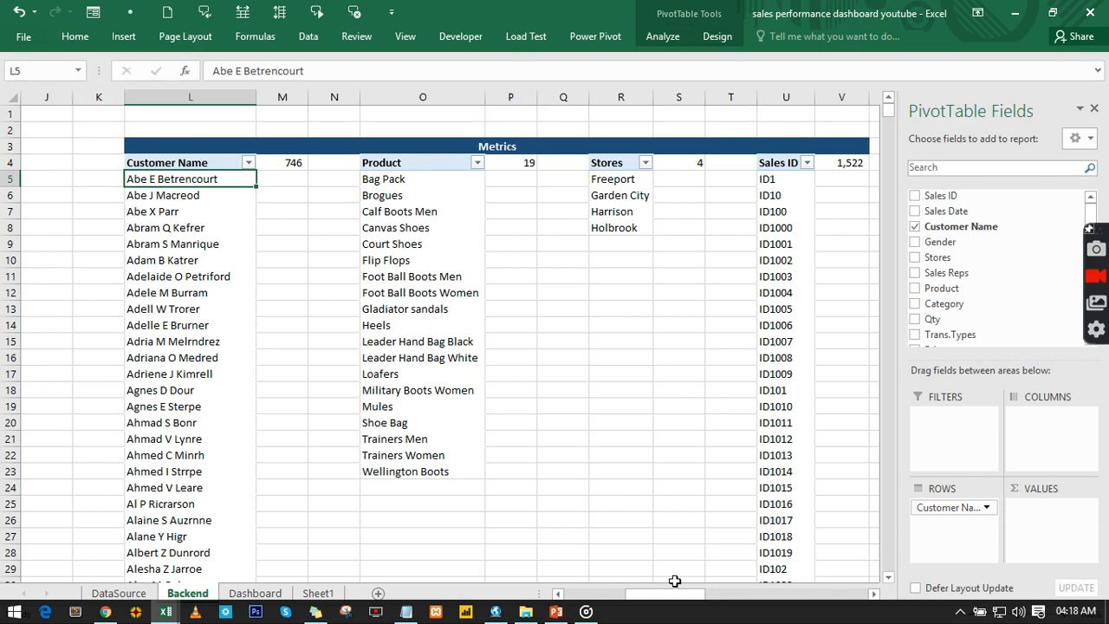
Step: Rename the monthly Total Sales, COGS and Gross Profit pivot table on the Backend sheet as SwitchedMetrics
left_click_drag(679, 602, 781, 599)
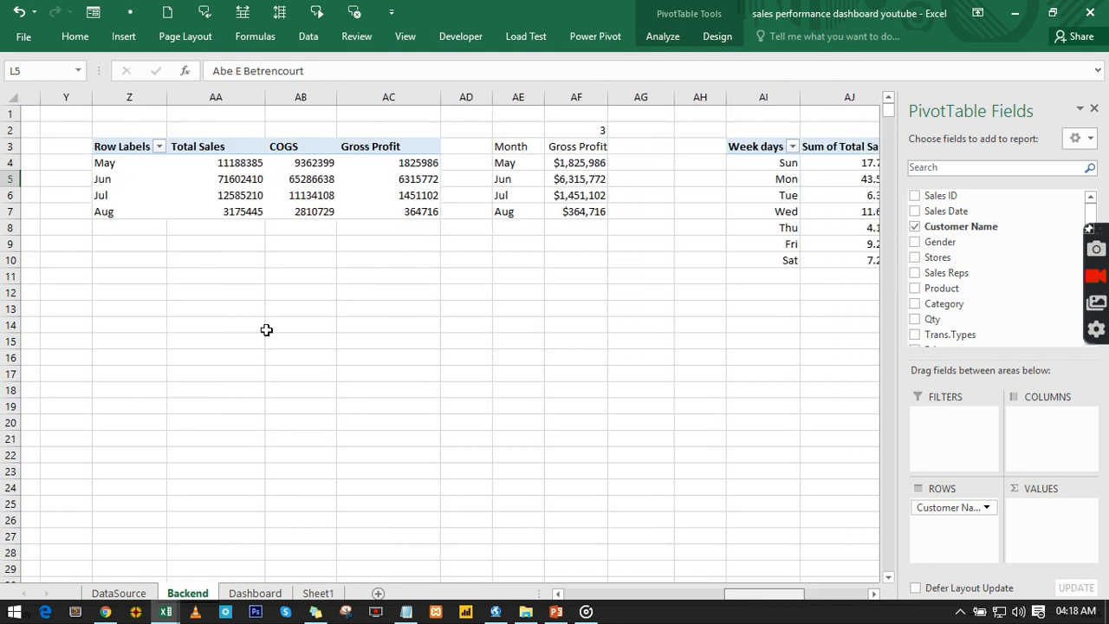
left_click(216, 184)
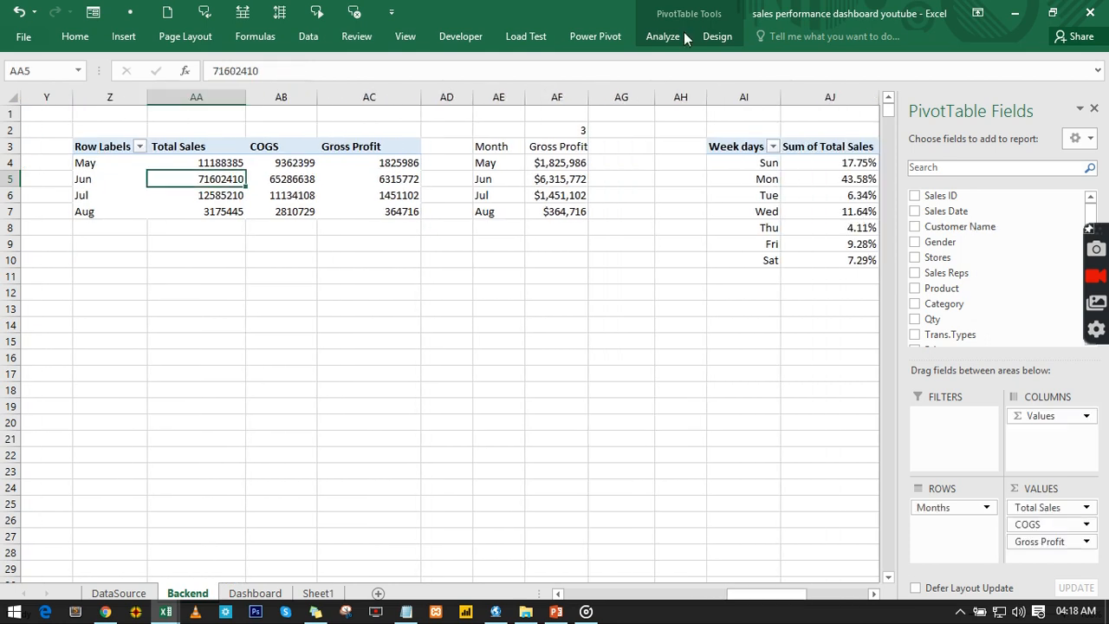
left_click(663, 38)
left_click(52, 76)
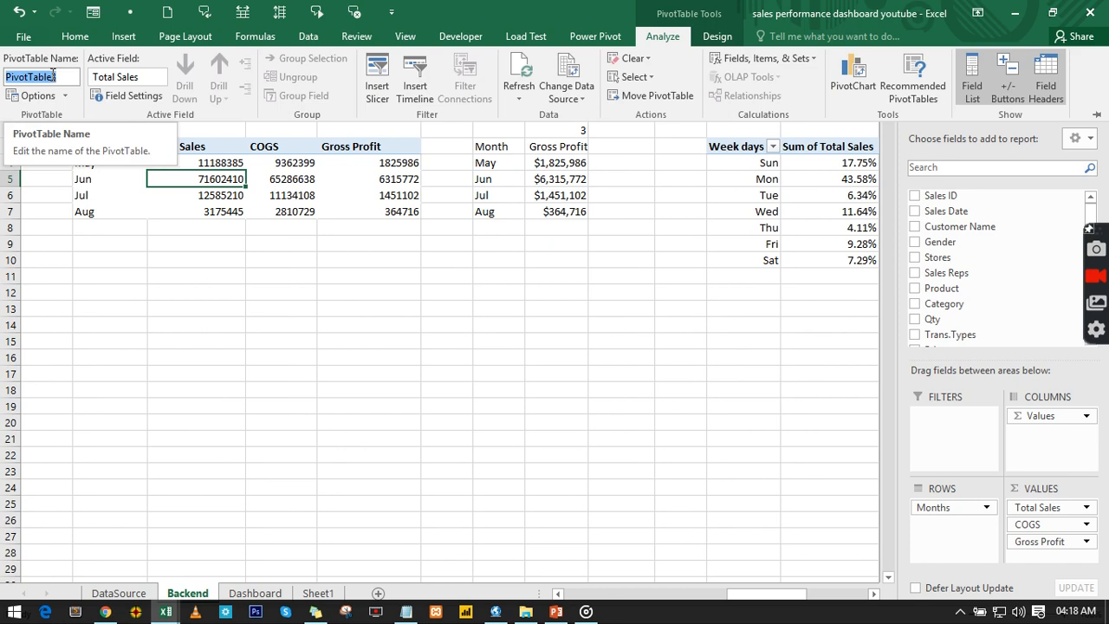
type("Sw")
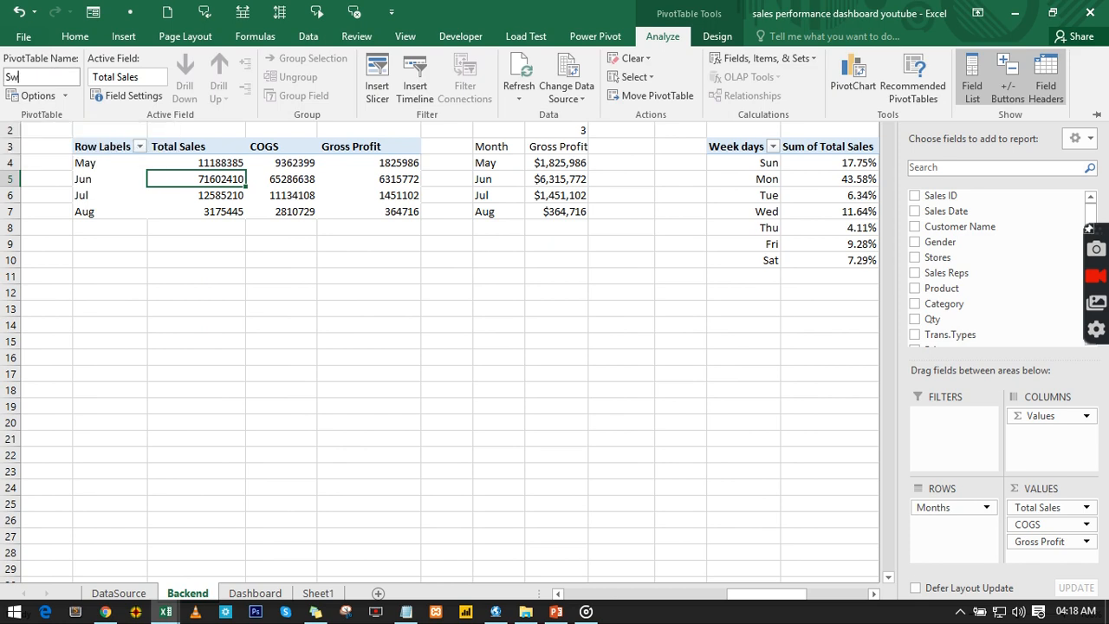
type("itchedMetrics")
key("Return")
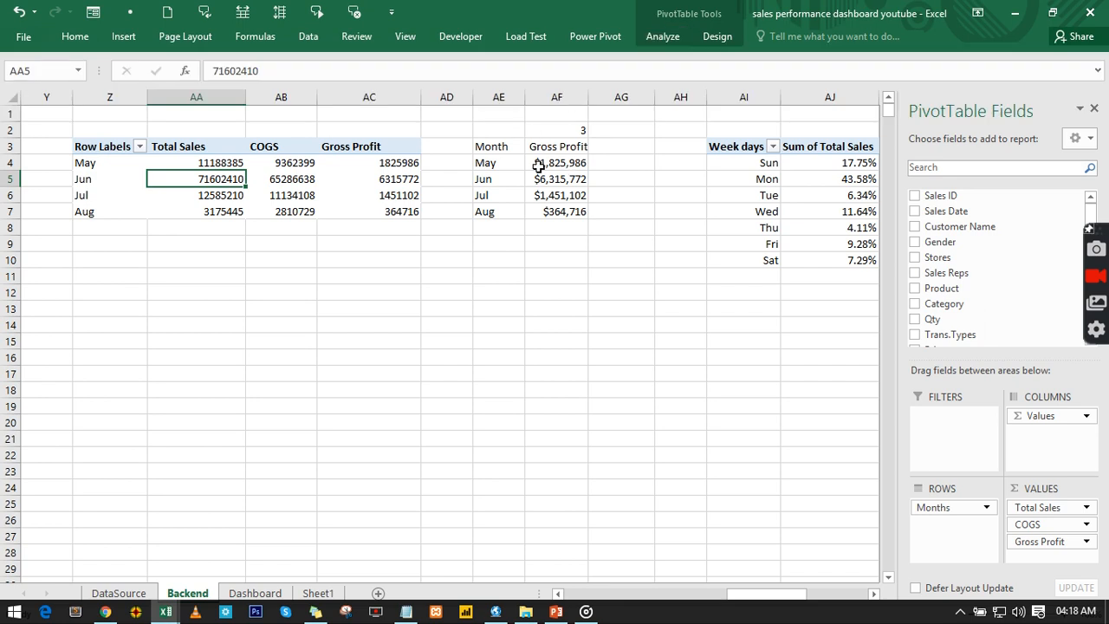
Step: Rename the Week days pivot table on the Backend sheet as WeekdayTreemap
left_click(770, 181)
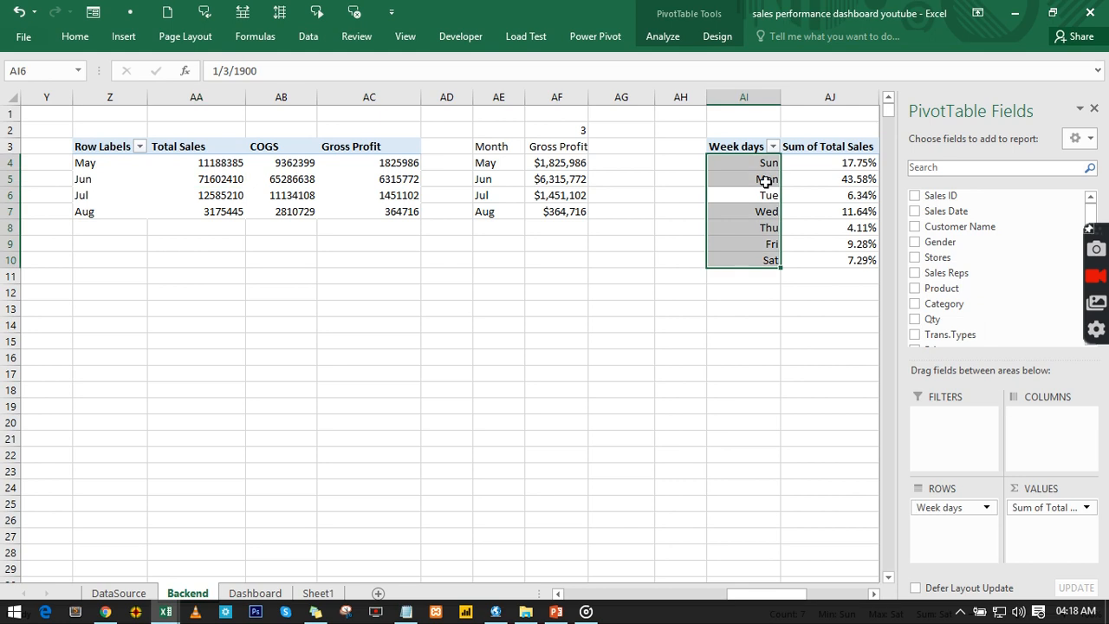
left_click(766, 178)
left_click(663, 38)
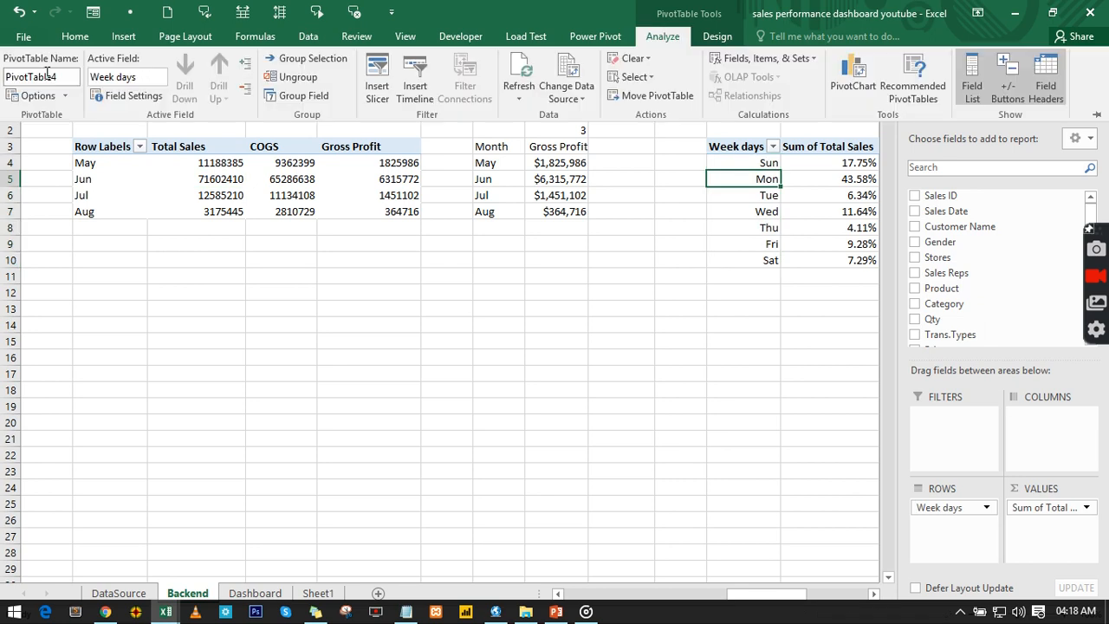
double_click(48, 77)
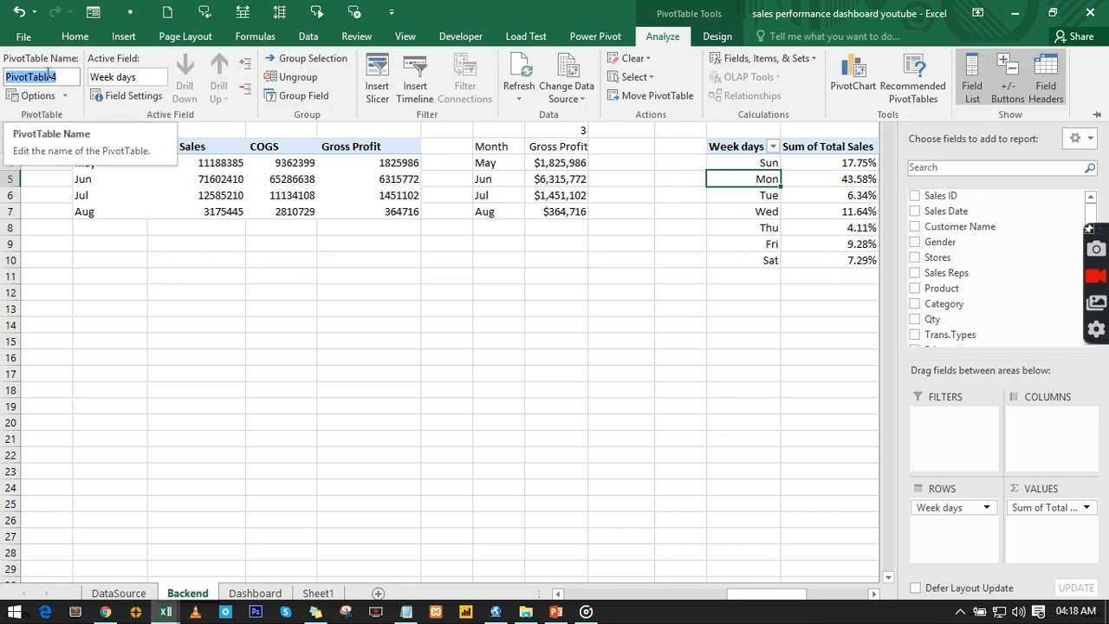
type("Week")
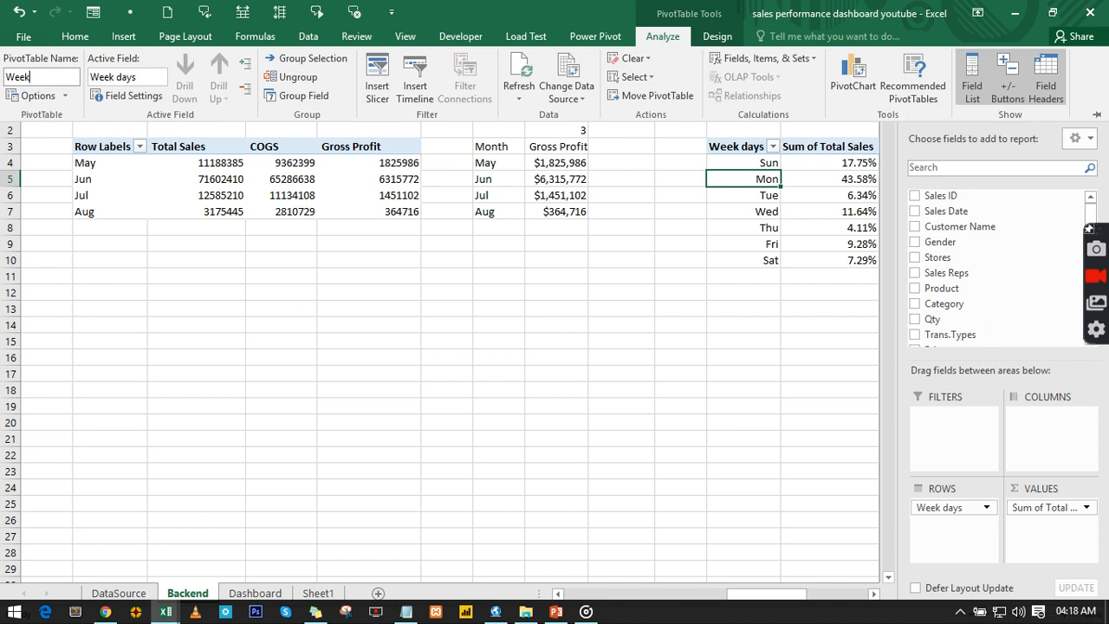
type("dayTreemap")
key("Return")
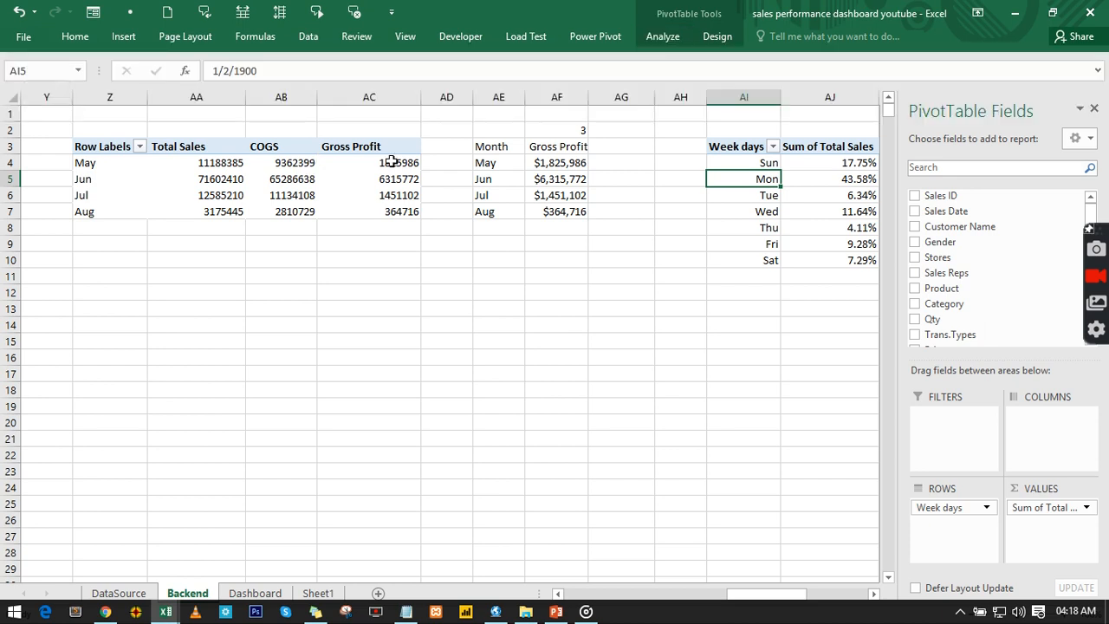
Step: Insert slicers for Gender, Stores, Category and Months from the Week days pivot table on the Backend sheet
left_click(673, 37)
left_click(383, 78)
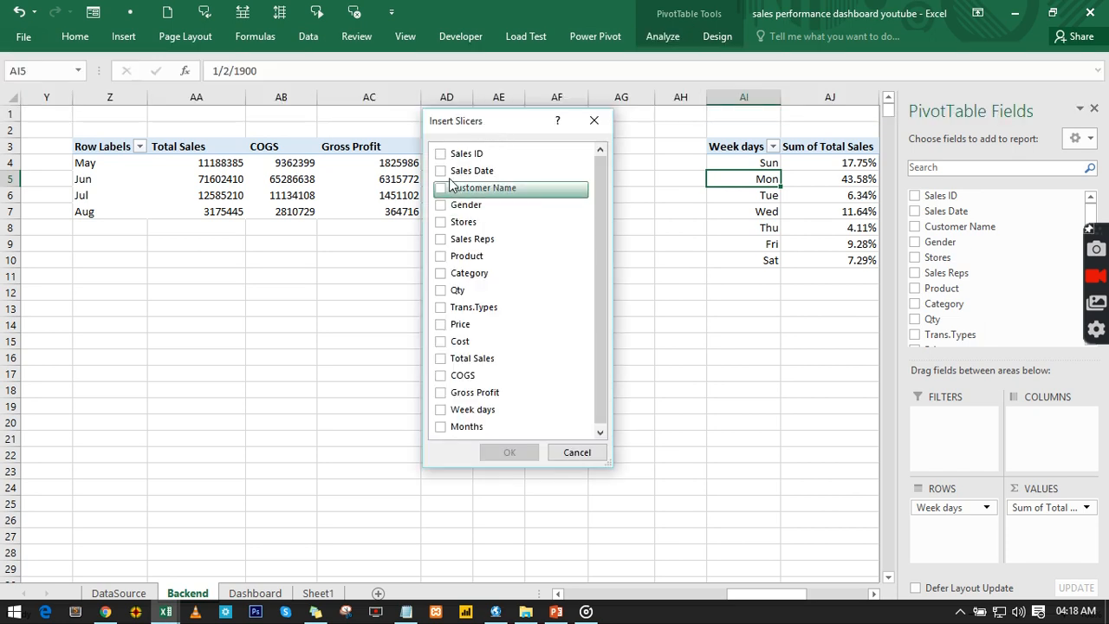
scroll(462, 267, "down", 1)
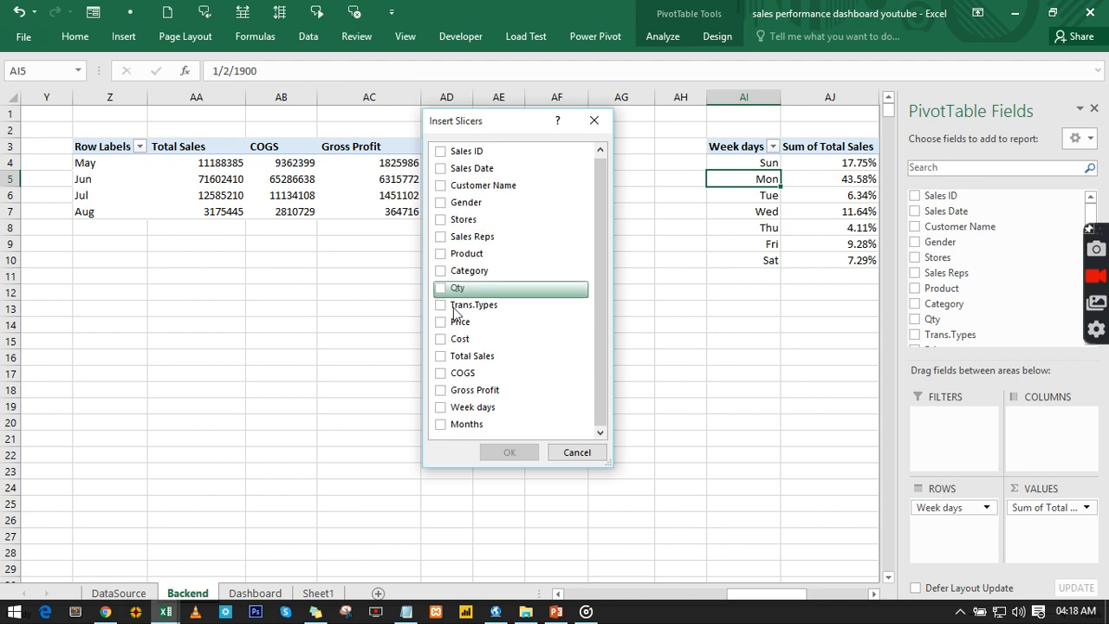
left_click(450, 428)
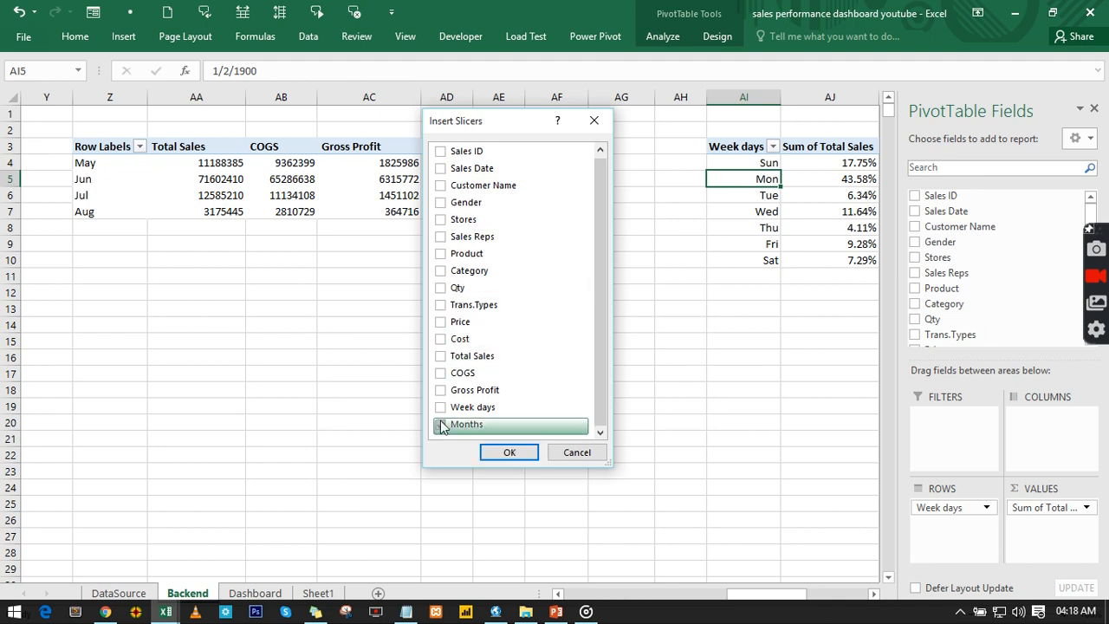
left_click(441, 220)
left_click(442, 206)
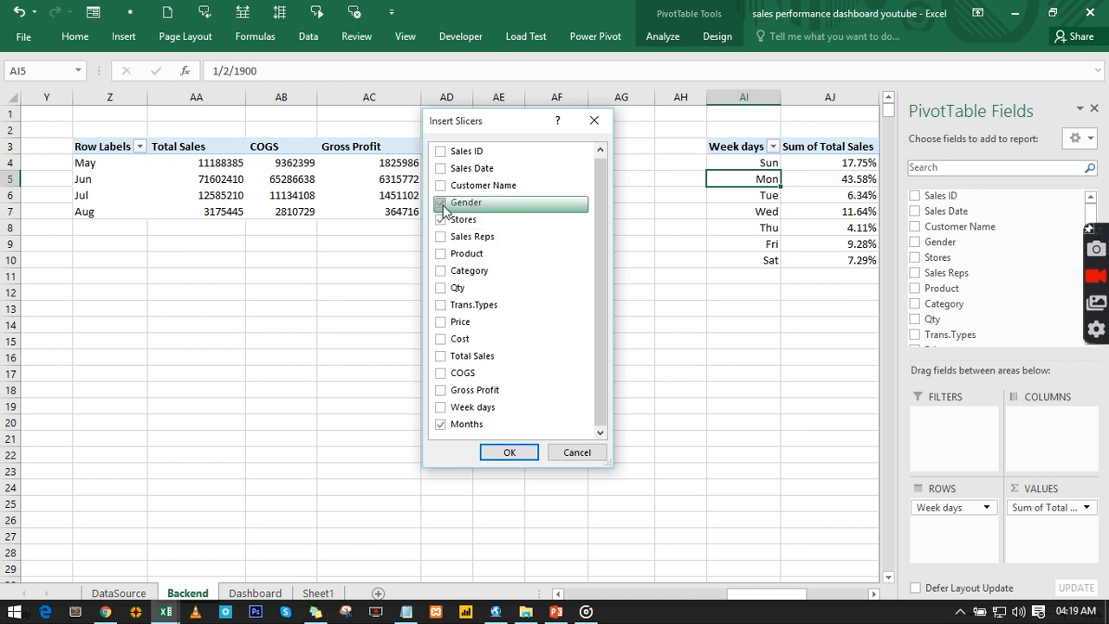
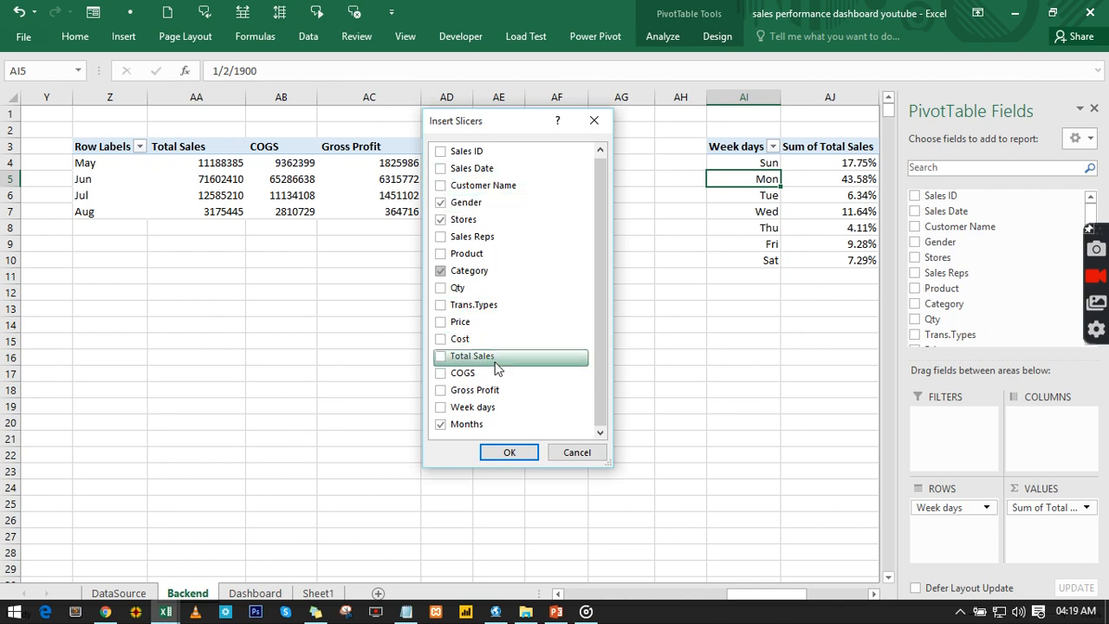
left_click(509, 454)
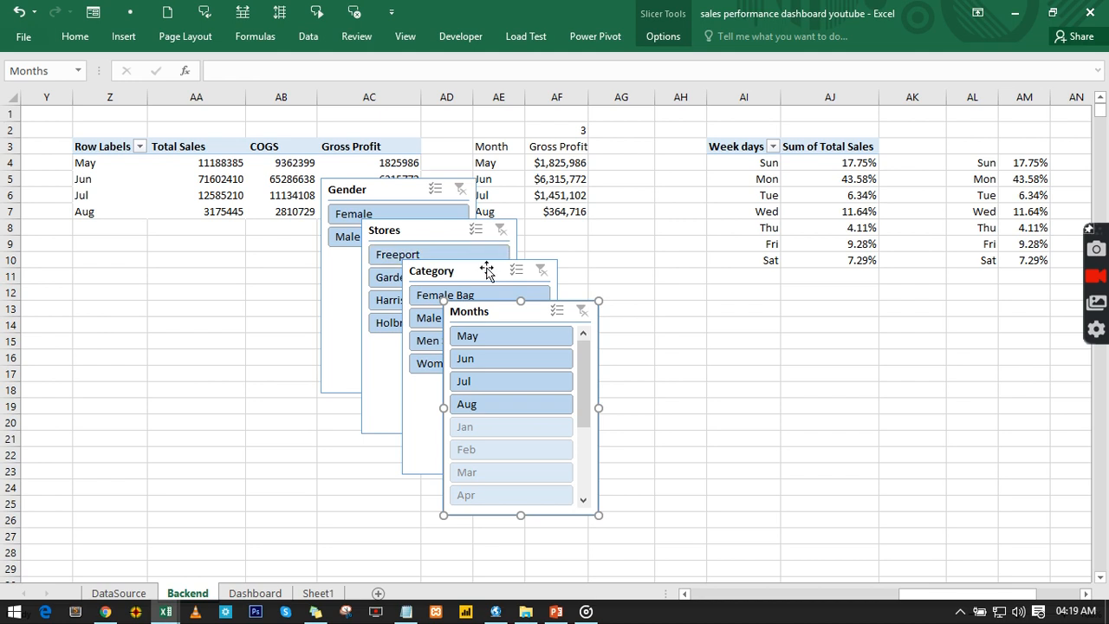
Step: Select the Months, Category, Stores and Gender slicers together and set their height to 1"
left_click(487, 271, "ctrl")
left_click(443, 229, "ctrl")
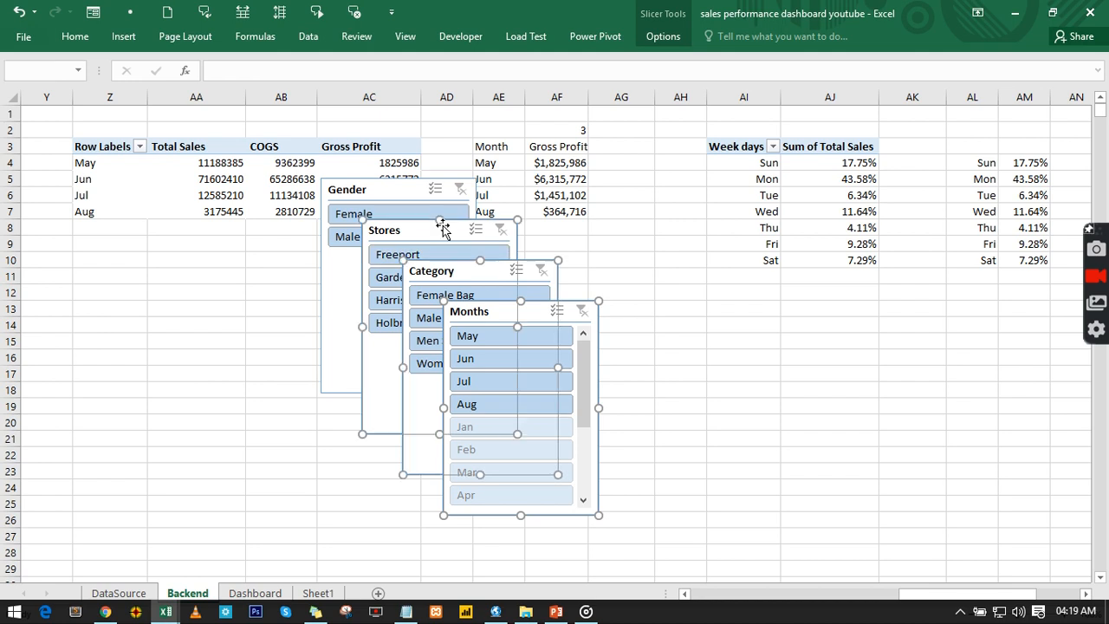
left_click(408, 189, "ctrl")
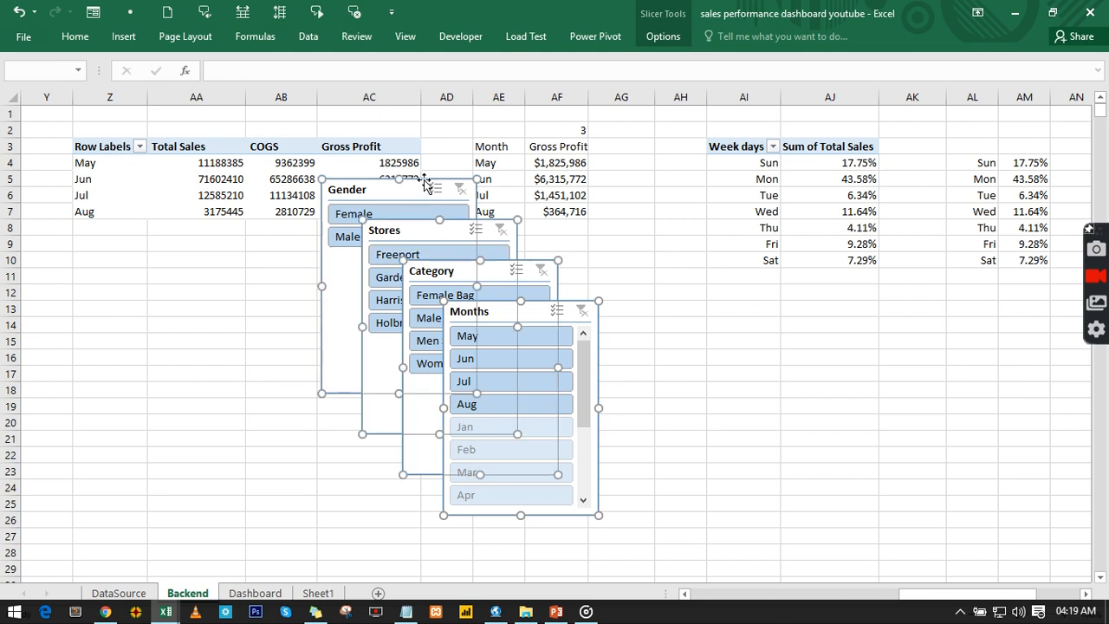
left_click(679, 35)
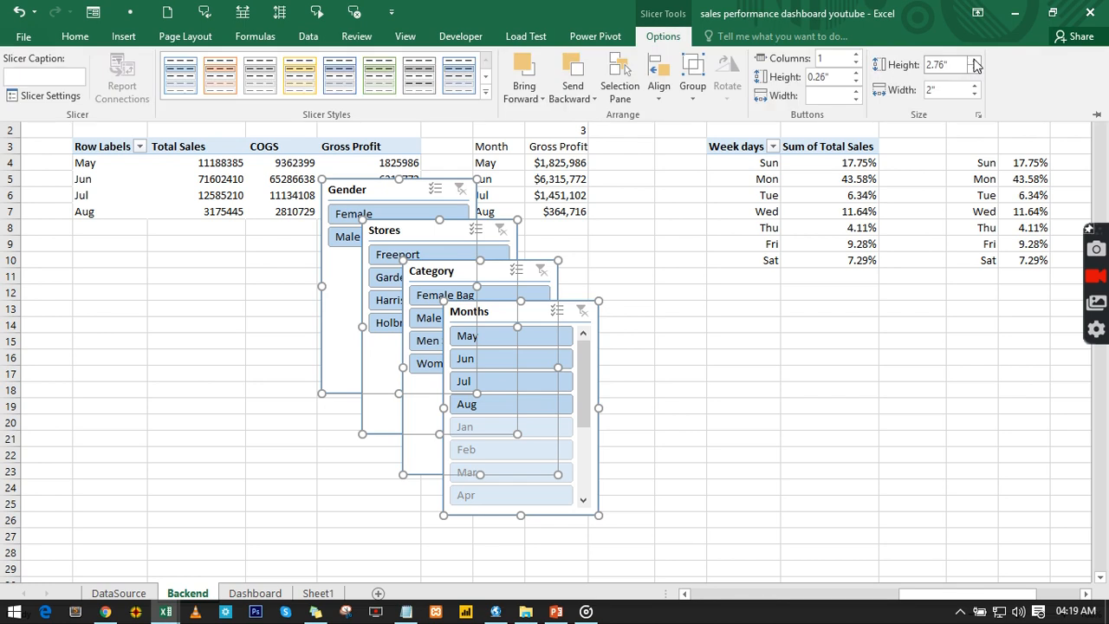
left_click(974, 65)
left_click(974, 72)
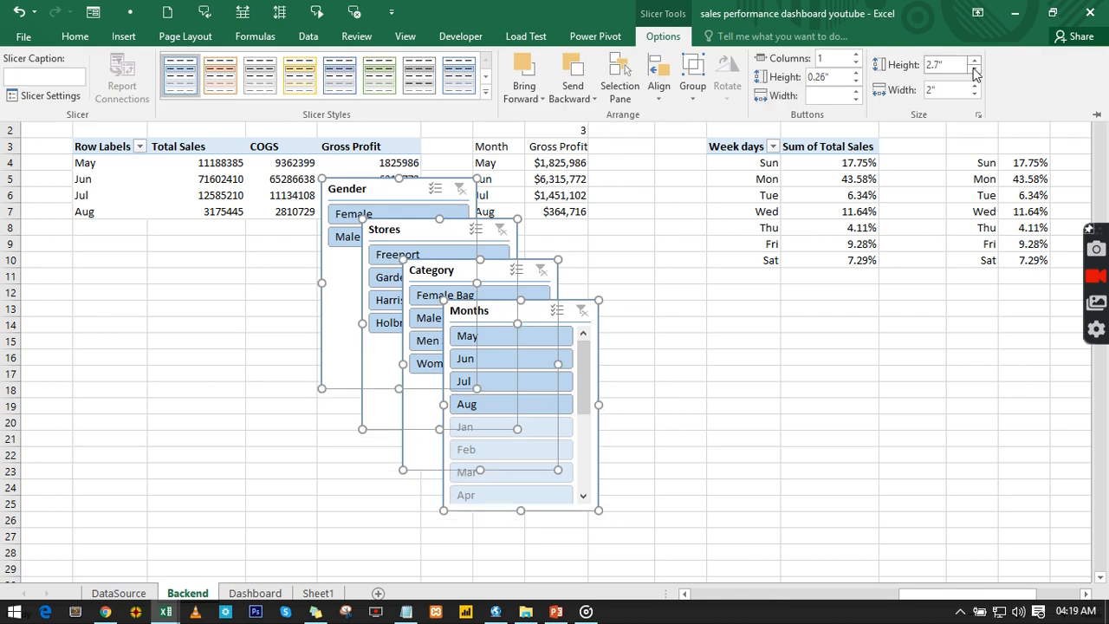
left_click(975, 70)
left_click(974, 69)
left_click(974, 70)
left_click(974, 70)
left_click(974, 69)
left_click(974, 69)
left_click(974, 70)
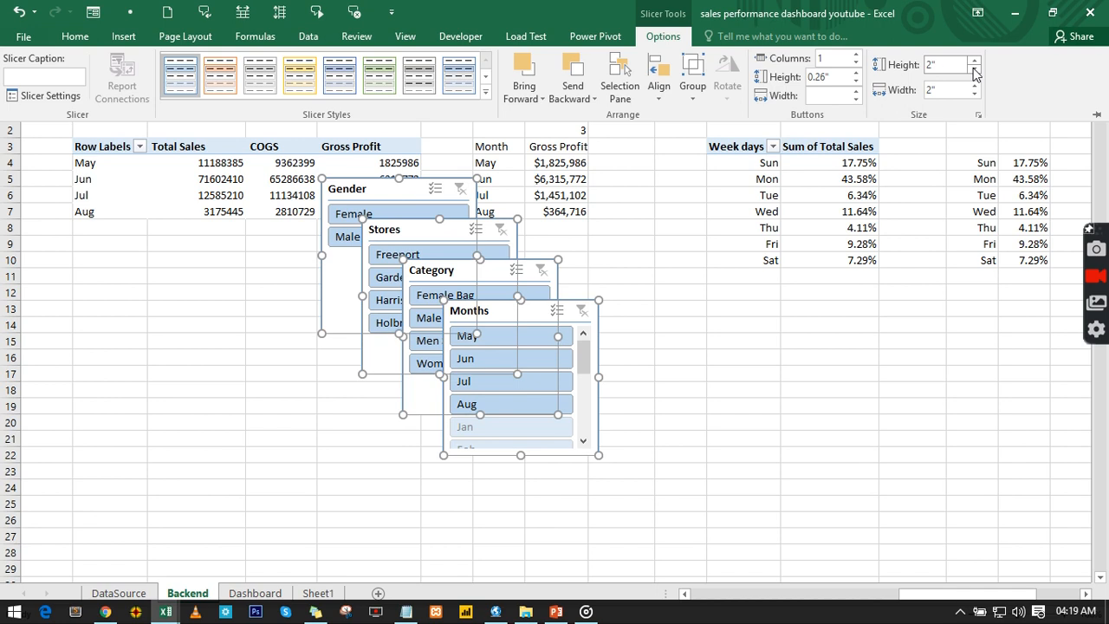
left_click(975, 73)
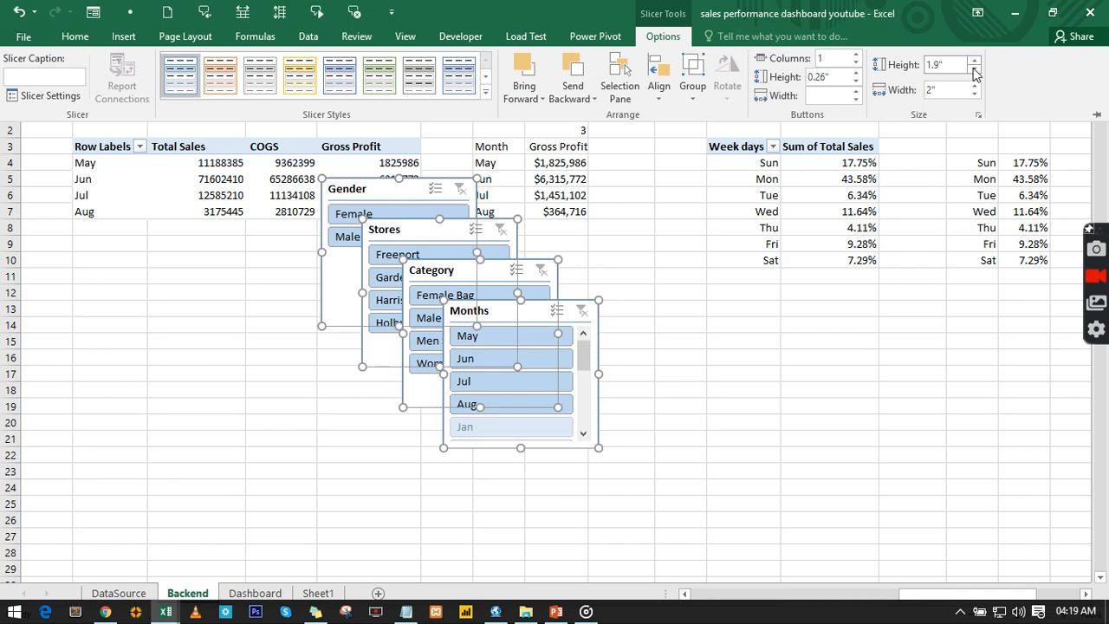
left_click(974, 73)
left_click(974, 73)
left_click(974, 73)
left_click(975, 73)
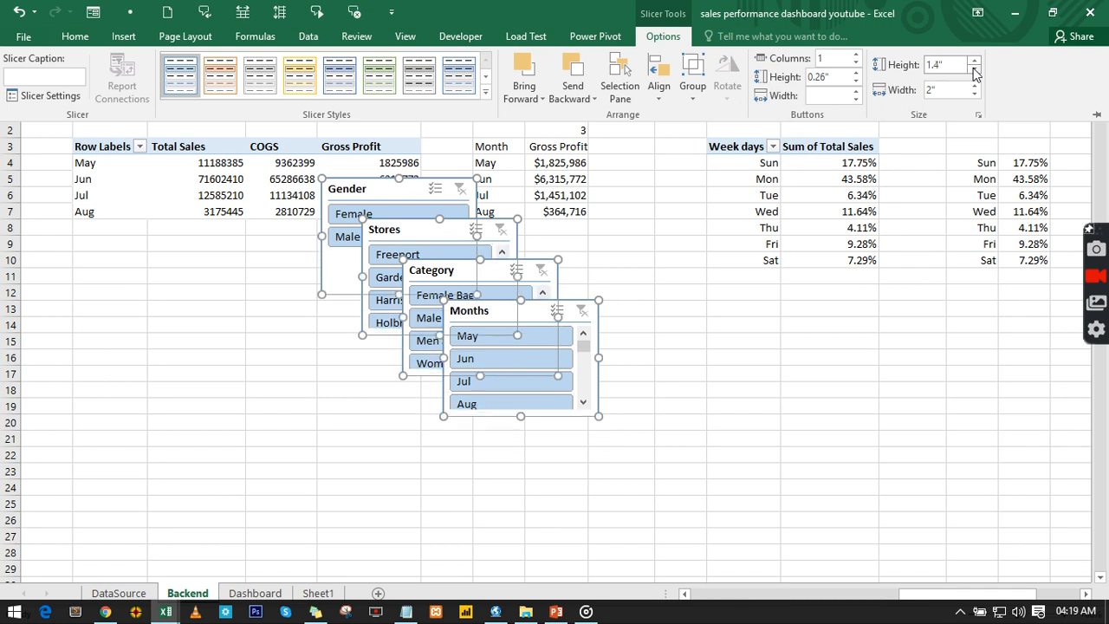
left_click(974, 73)
left_click(975, 73)
left_click(975, 73)
left_click(974, 73)
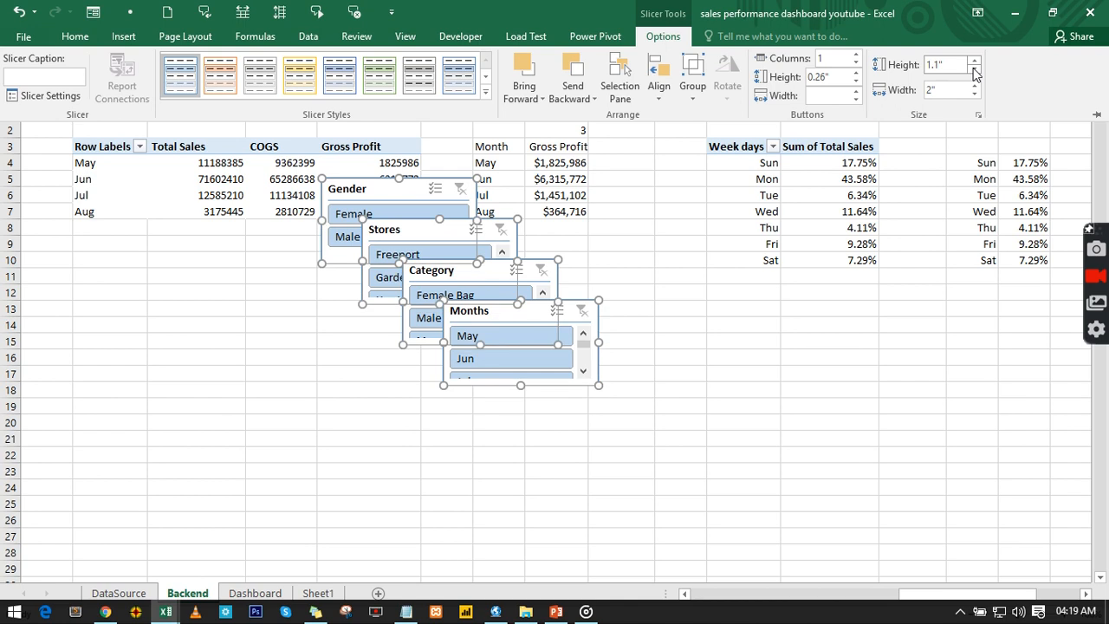
left_click(974, 73)
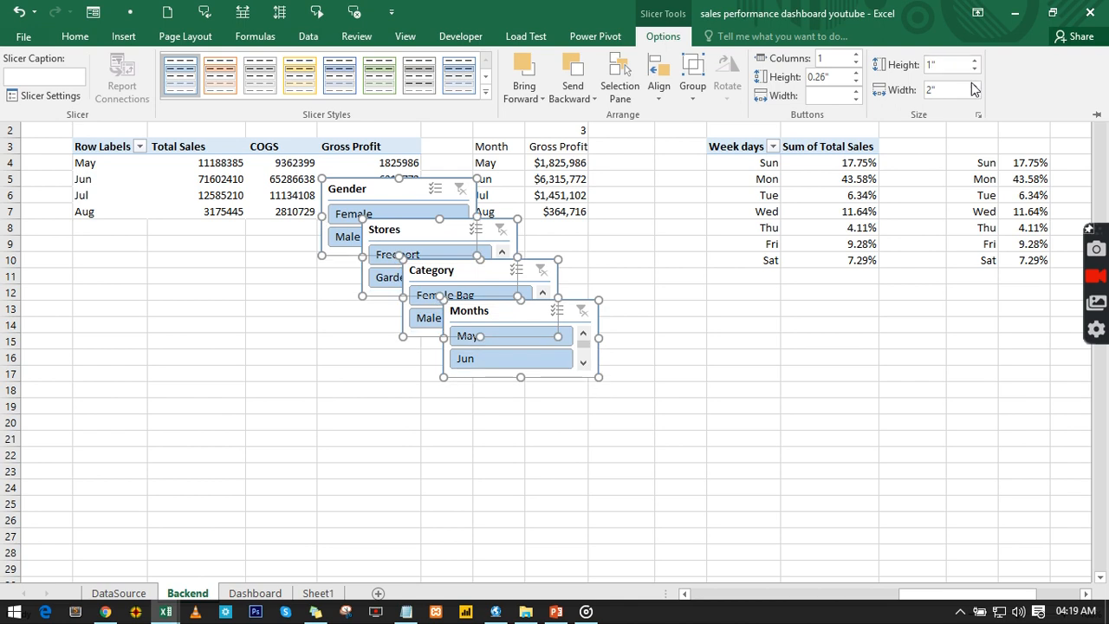
Step: Set the width of the four selected slicers to 1.5"
left_click(974, 86)
left_click(974, 94)
left_click(974, 94)
left_click(975, 95)
left_click(974, 95)
left_click(974, 95)
left_click(974, 95)
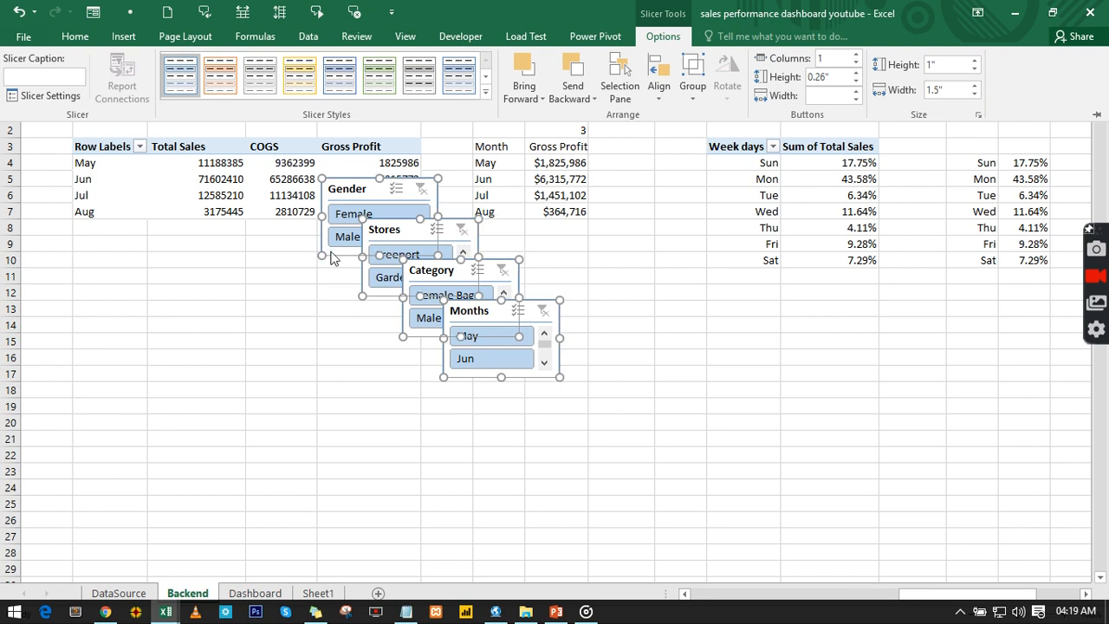
Step: Cut the four slicers from the Backend sheet, paste them on the Dashboard sheet at cell D2 and deselect them
key("ctrl+x")
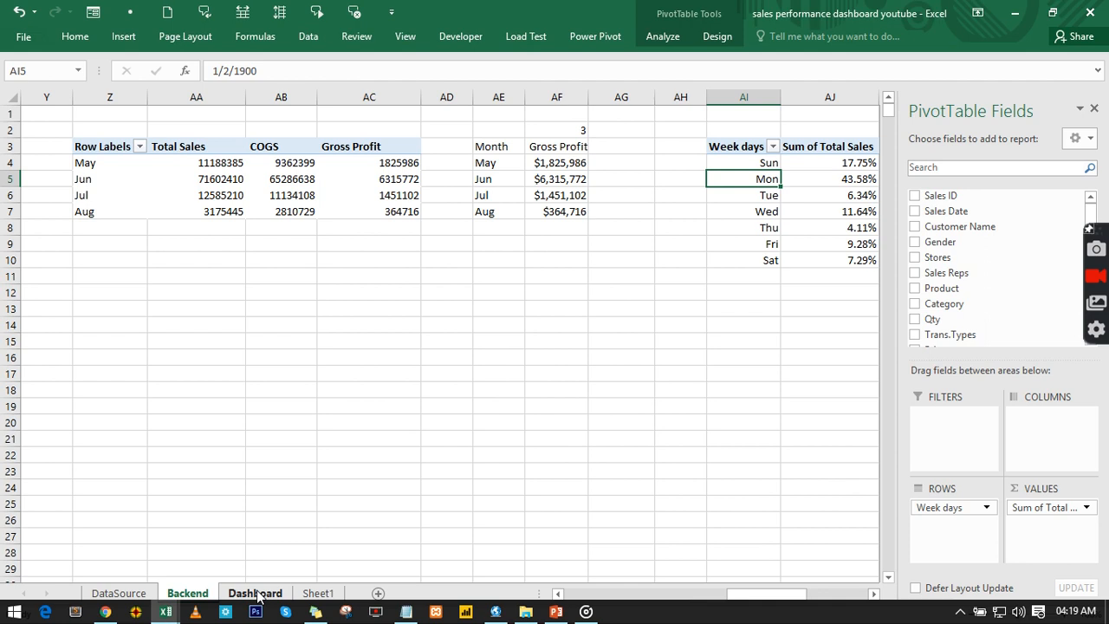
left_click(256, 592)
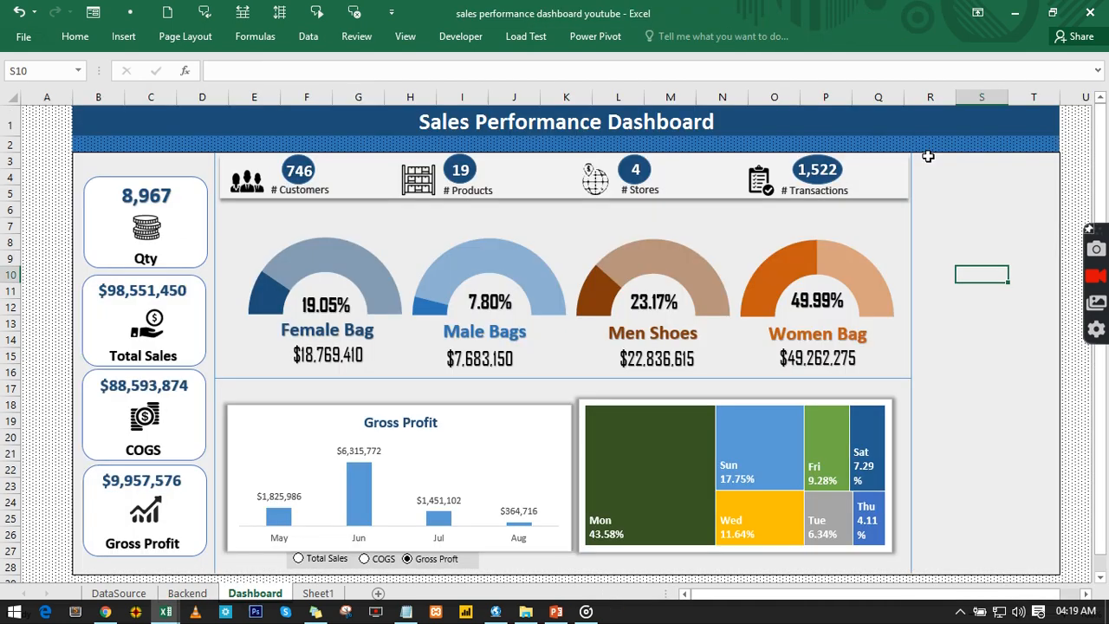
left_click(198, 140)
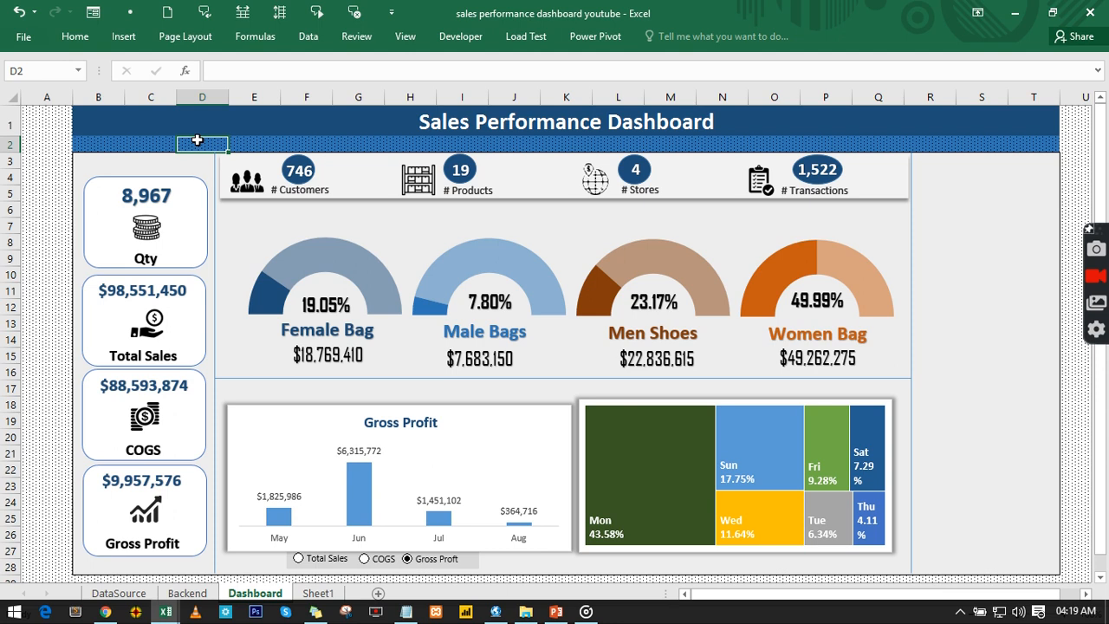
key("ctrl+v")
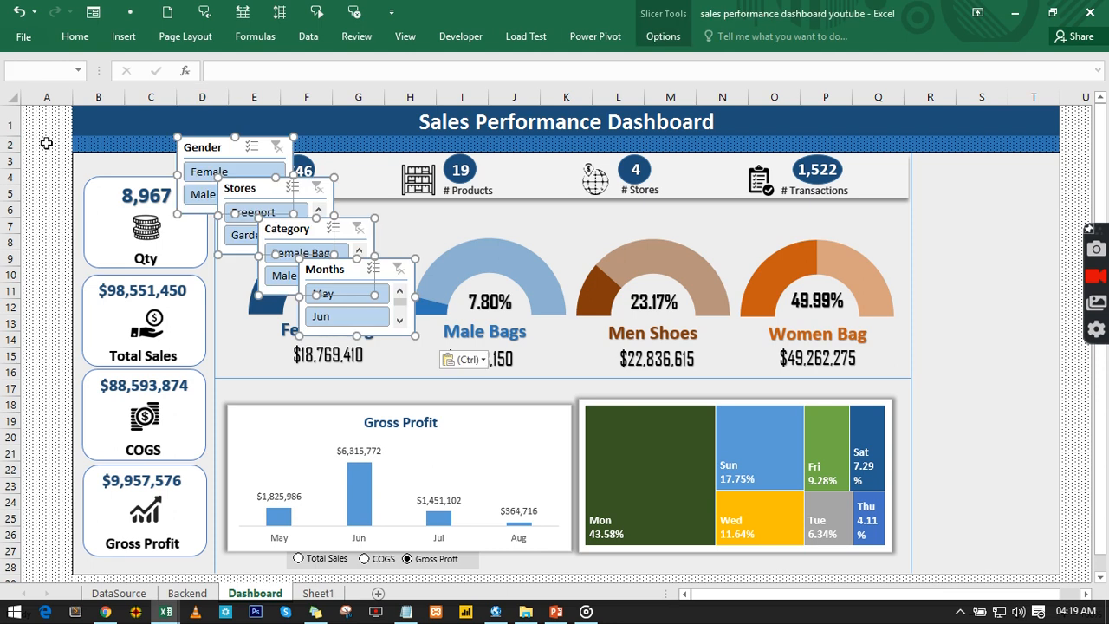
left_click(46, 143)
Step: Place the Gender slicer in the empty dashboard section at columns R to T, about row 6, with the Stores slicer directly below it
left_click(228, 147)
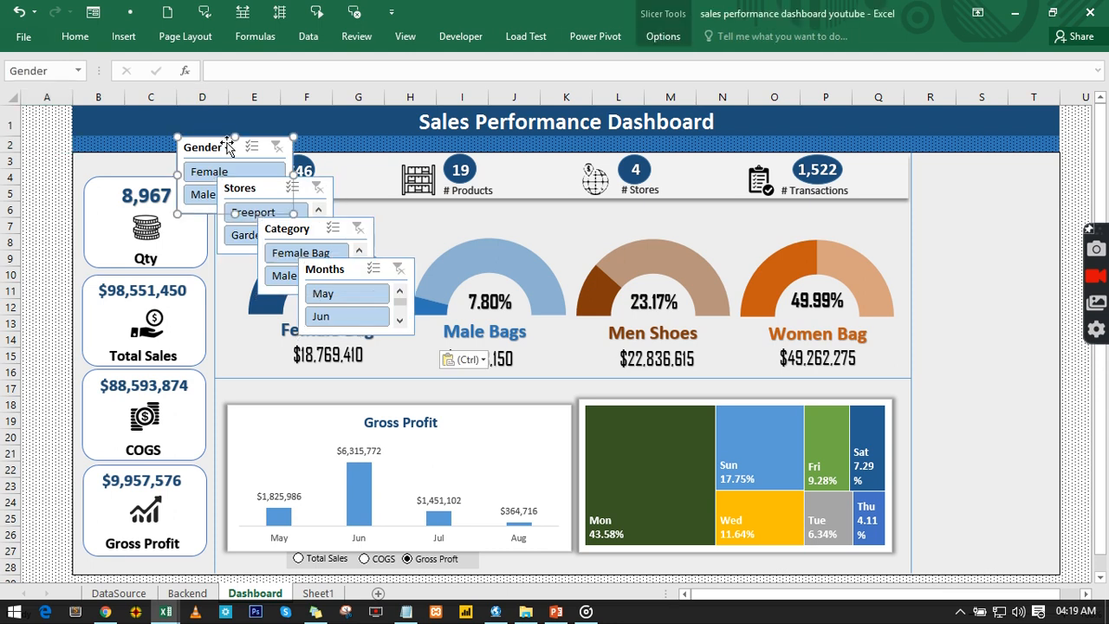
left_click_drag(228, 147, 969, 200)
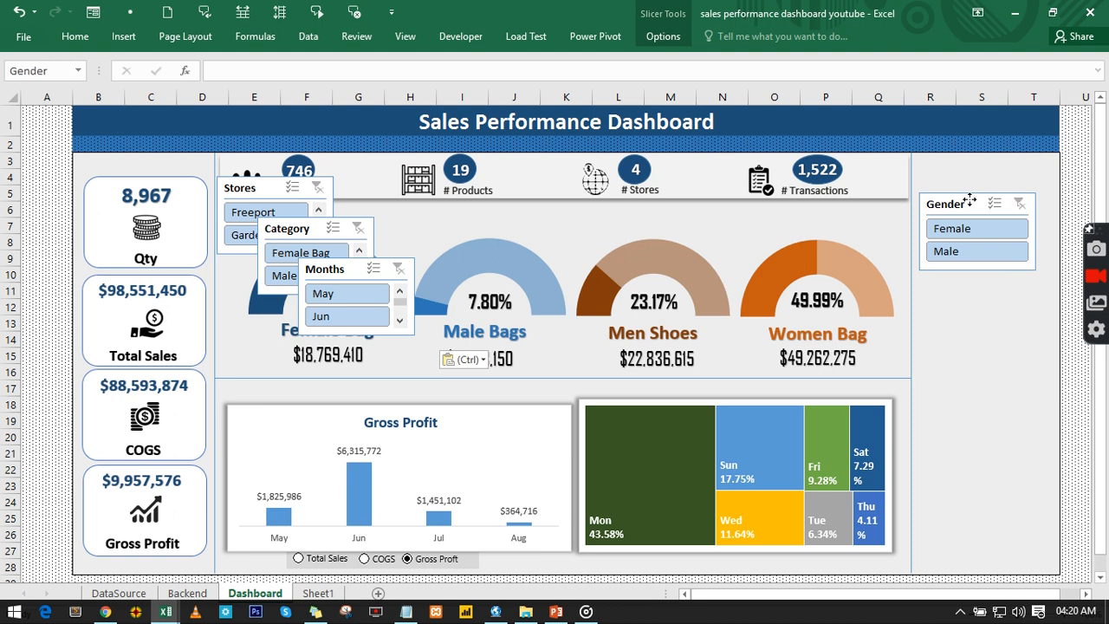
left_click_drag(970, 200, 970, 200)
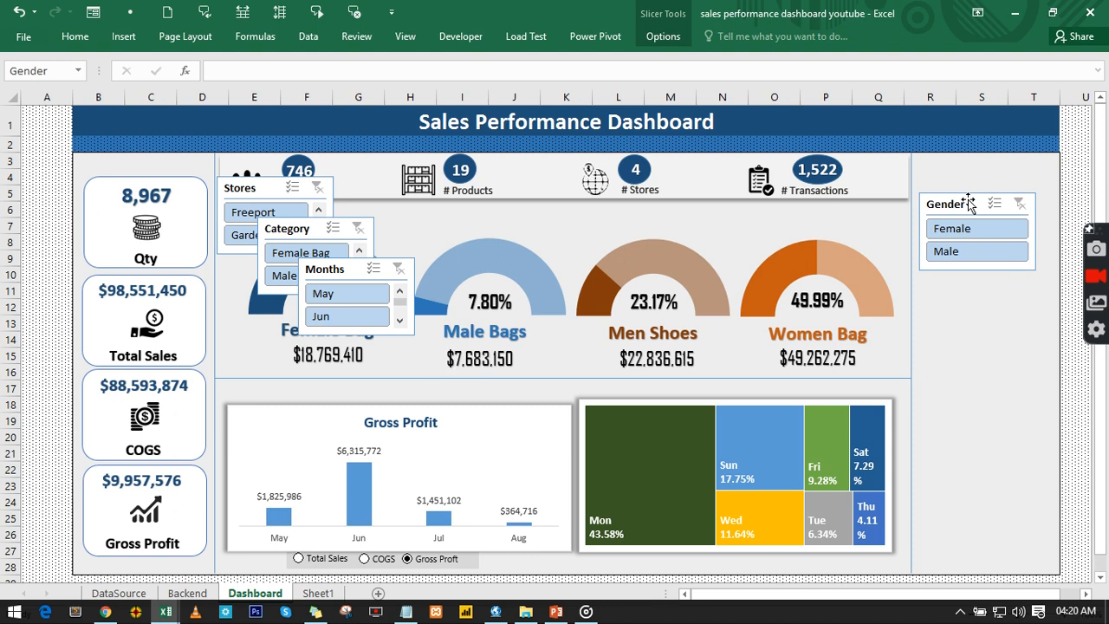
left_click(260, 189)
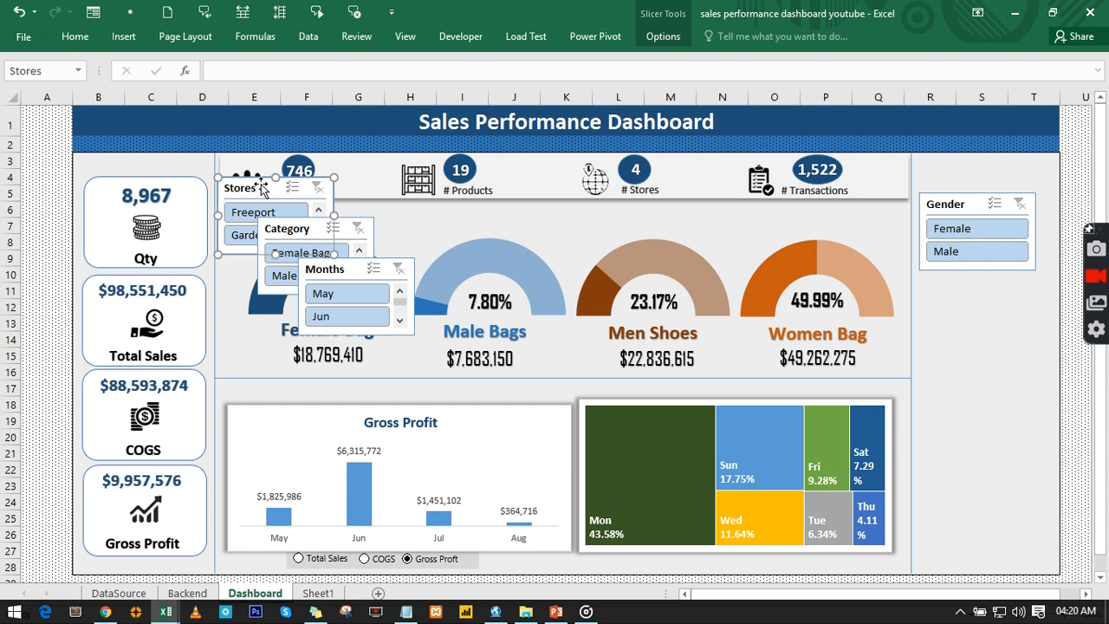
left_click_drag(260, 189, 965, 288)
Step: Stack the Category slicer below the Stores slicer and the Months slicer below Category in columns R to T
left_click(299, 228)
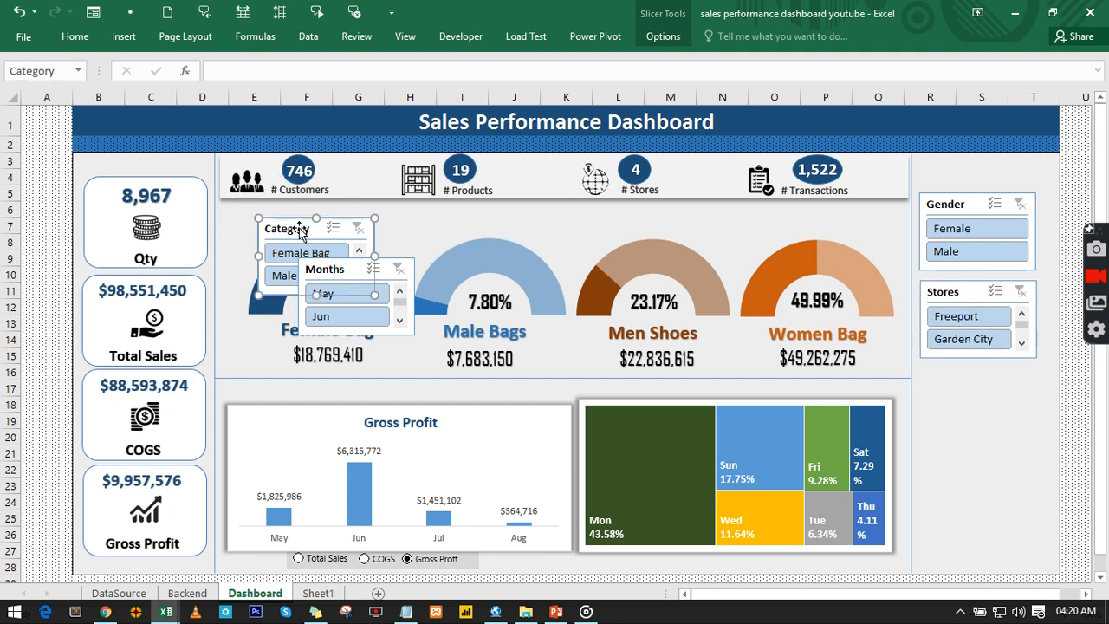
left_click_drag(299, 228, 963, 379)
left_click(338, 272)
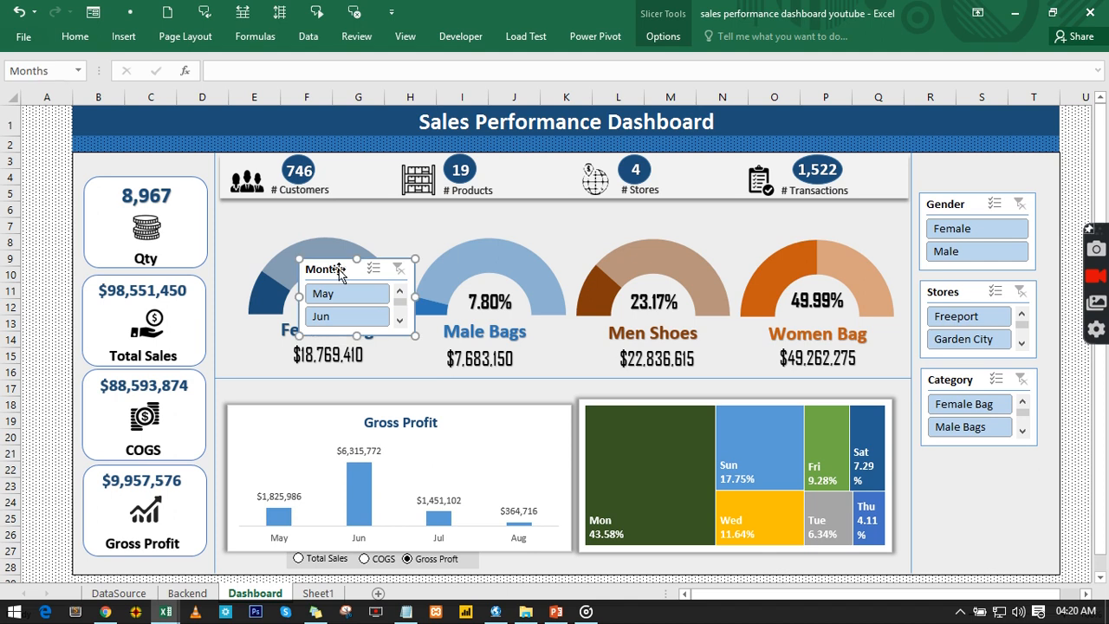
left_click_drag(338, 272, 963, 465)
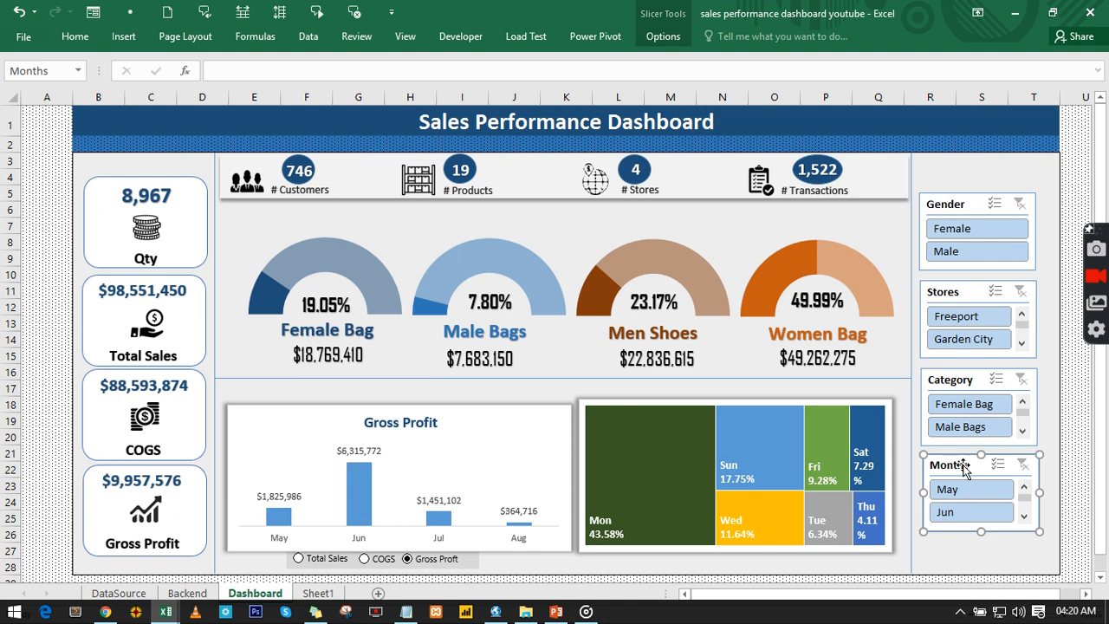
Step: Check which slicers the "Business Performance using excel-Youtube real" workbook's dashboard uses, and return to the "sales performance dashboard youtube" workbook
left_click(404, 39)
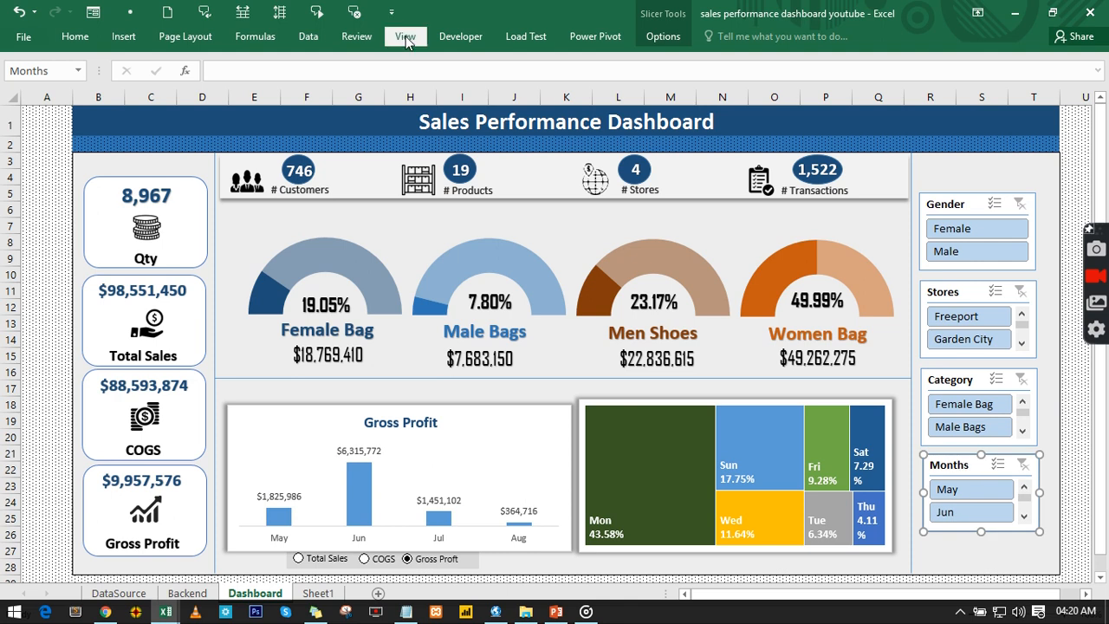
left_click(751, 89)
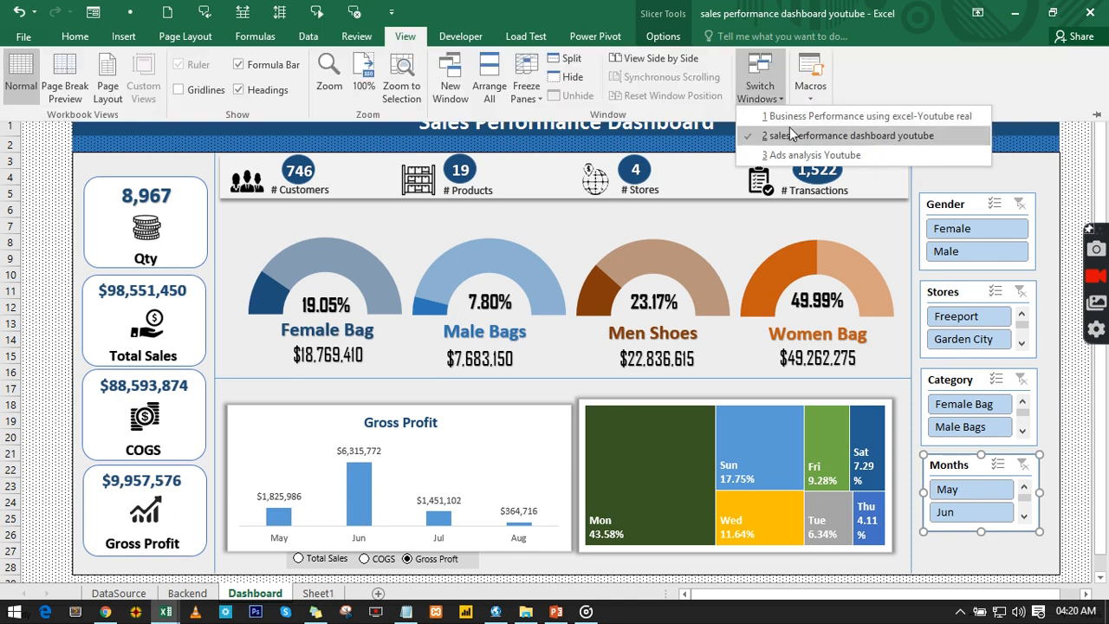
left_click(795, 118)
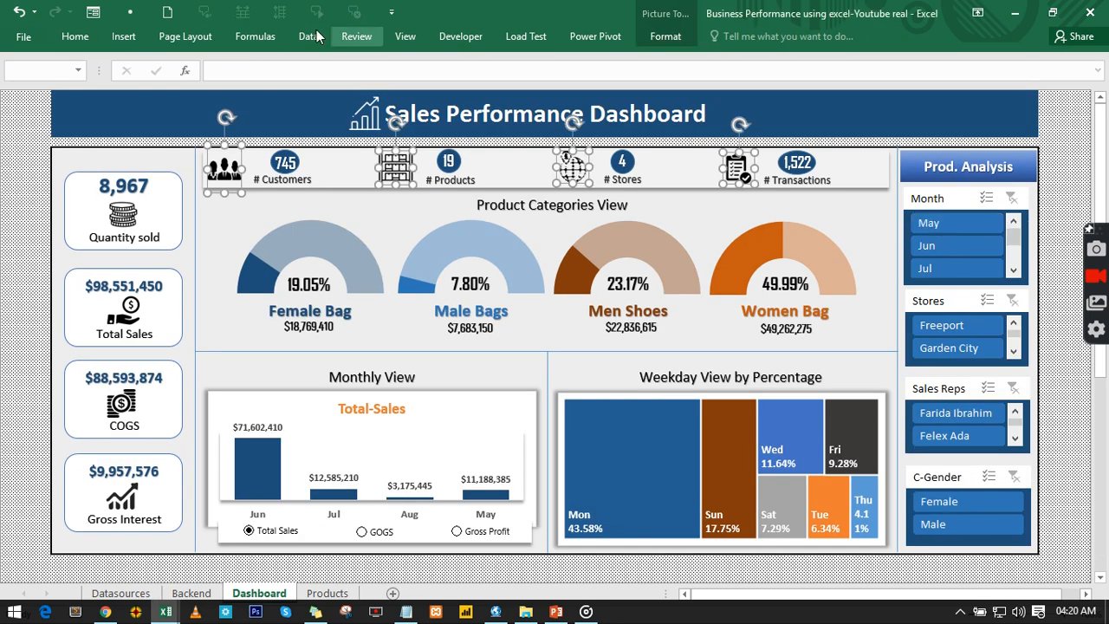
left_click(407, 36)
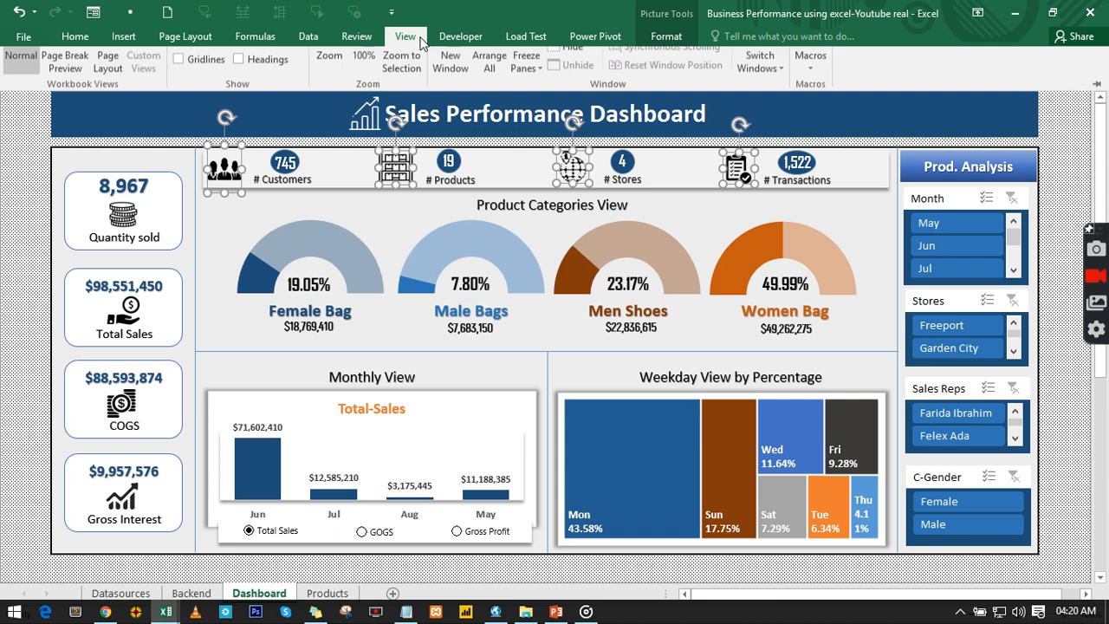
left_click(750, 92)
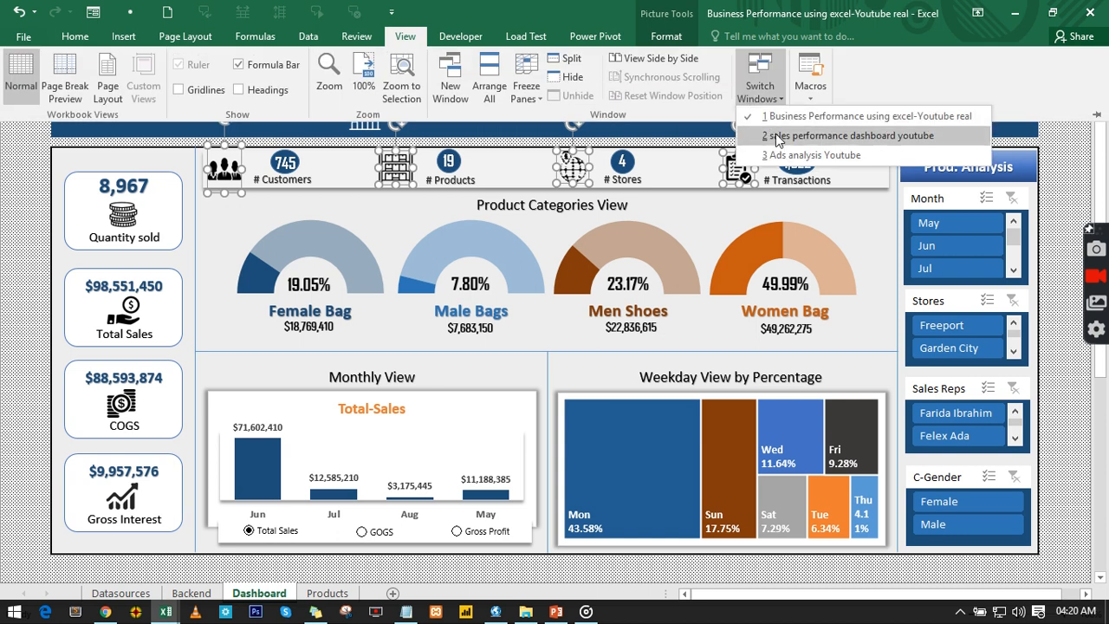
left_click(777, 137)
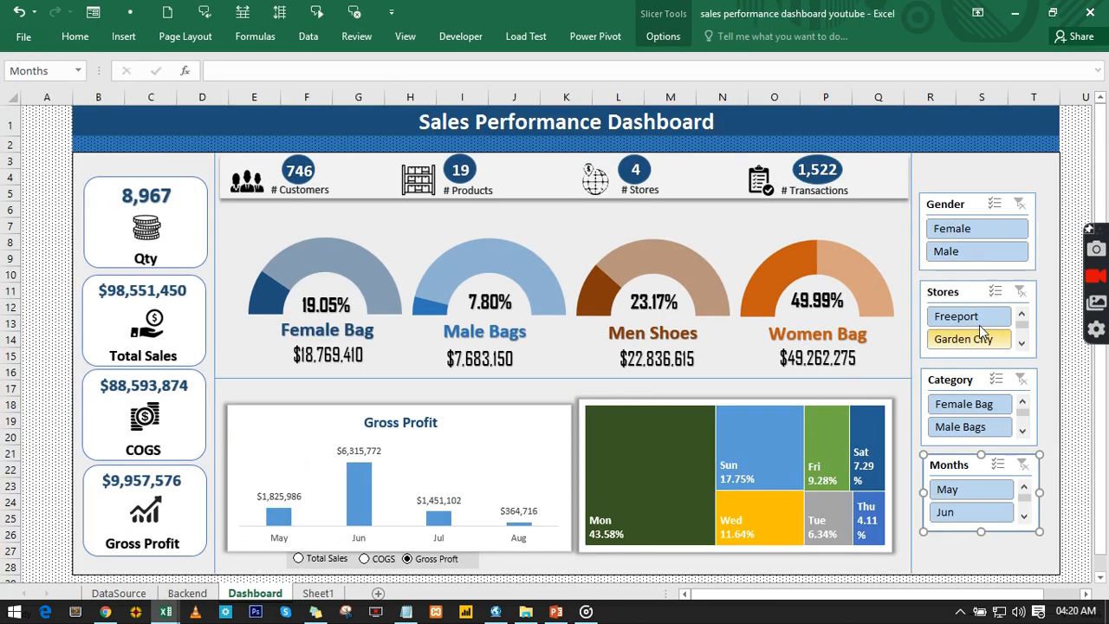
Step: Insert a Sales Reps slicer for the Week days pivot table on the Backend sheet
left_click(203, 592)
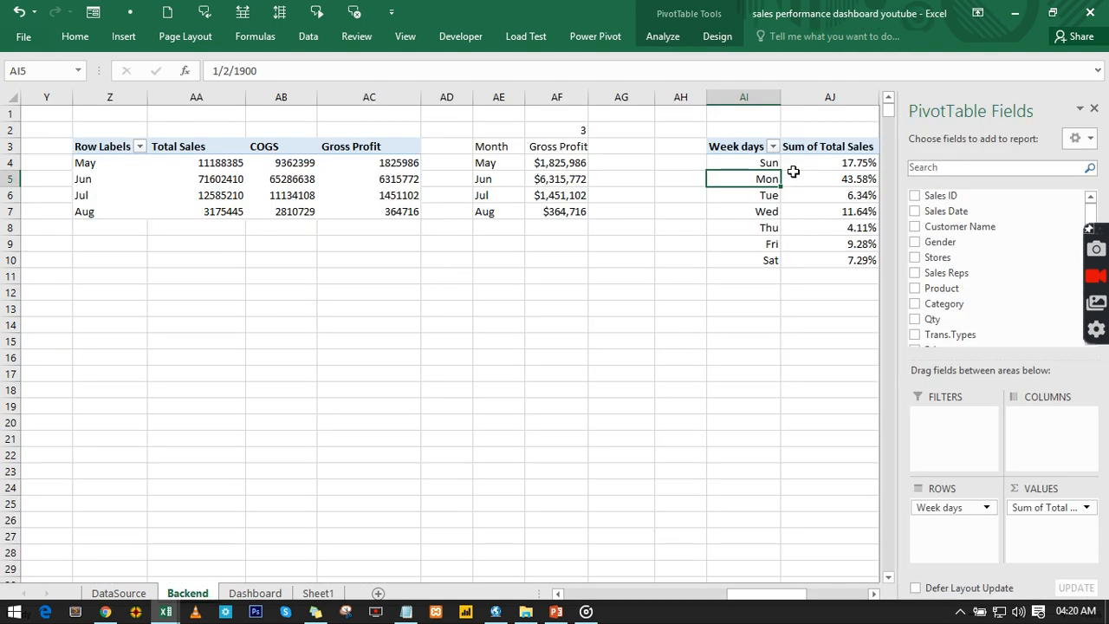
left_click(674, 37)
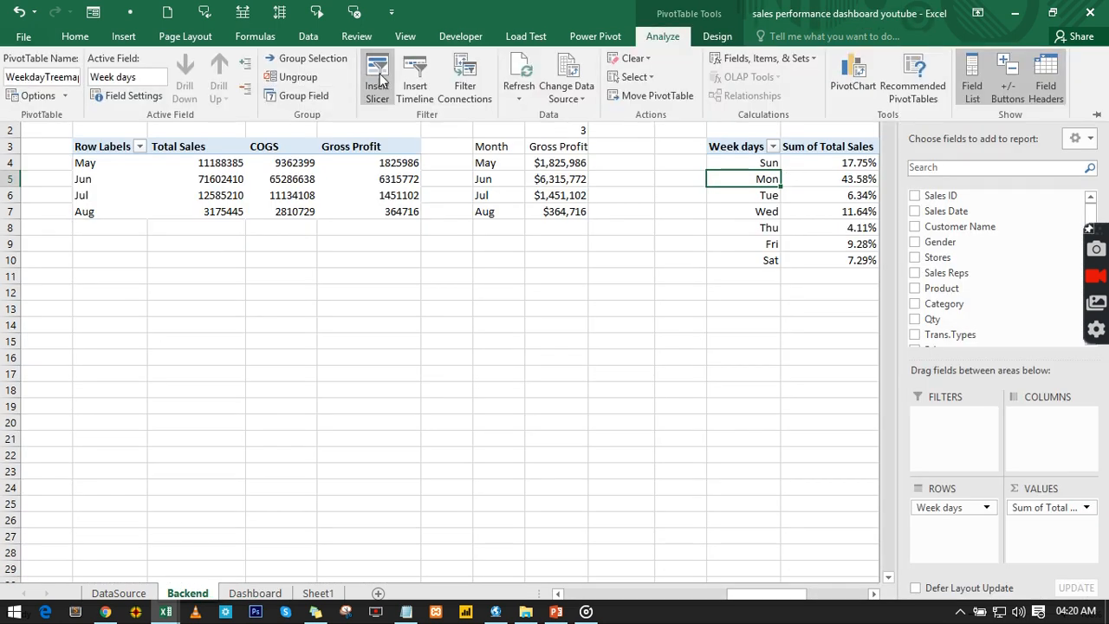
left_click(382, 83)
left_click(445, 240)
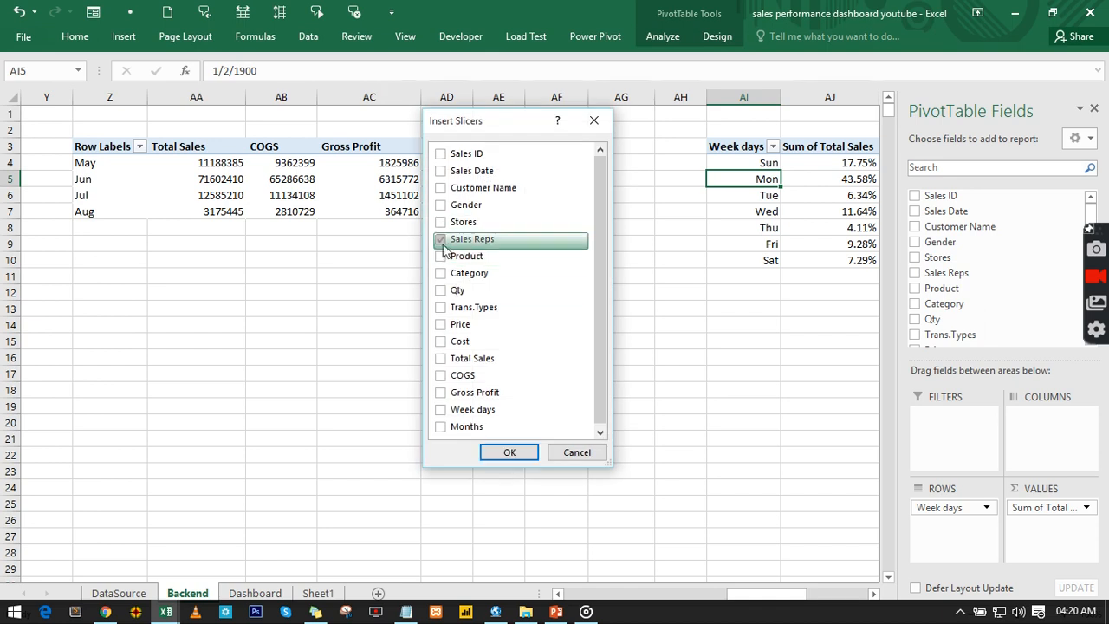
left_click(511, 453)
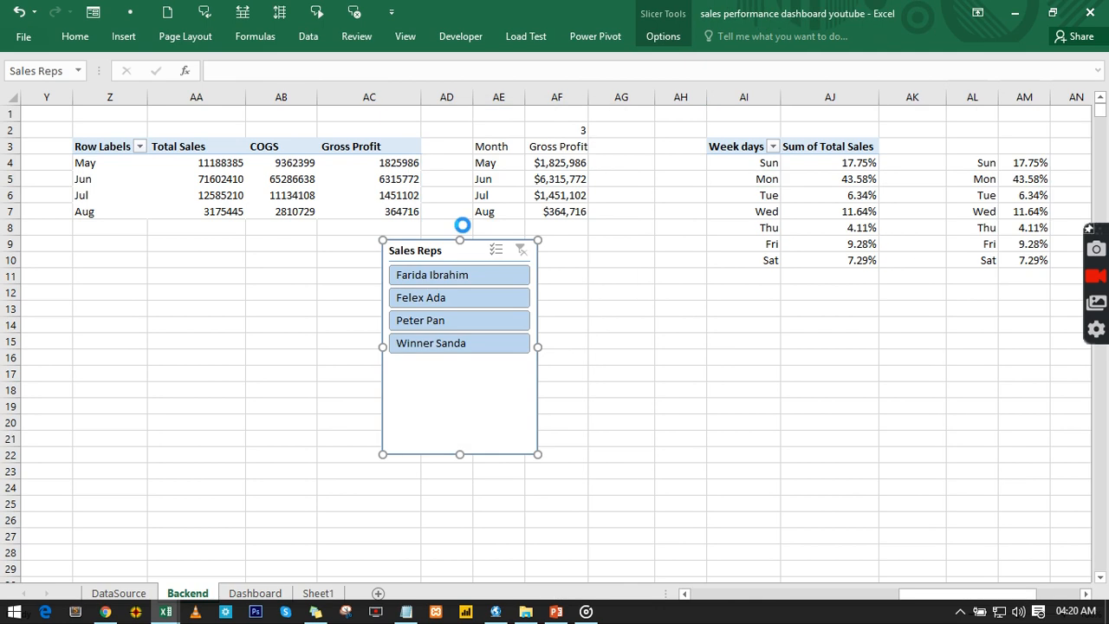
Step: Cut the Sales Reps slicer, paste it on the Dashboard sheet at cell C2 and shorten it to fit three names
key("ctrl+x")
left_click(244, 593)
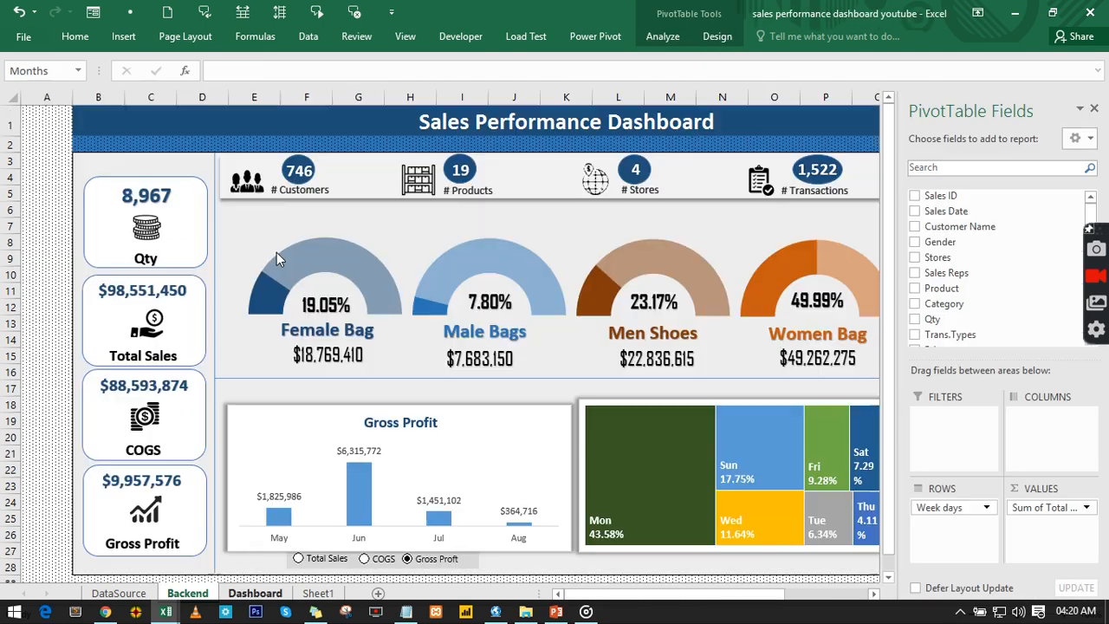
left_click(128, 147)
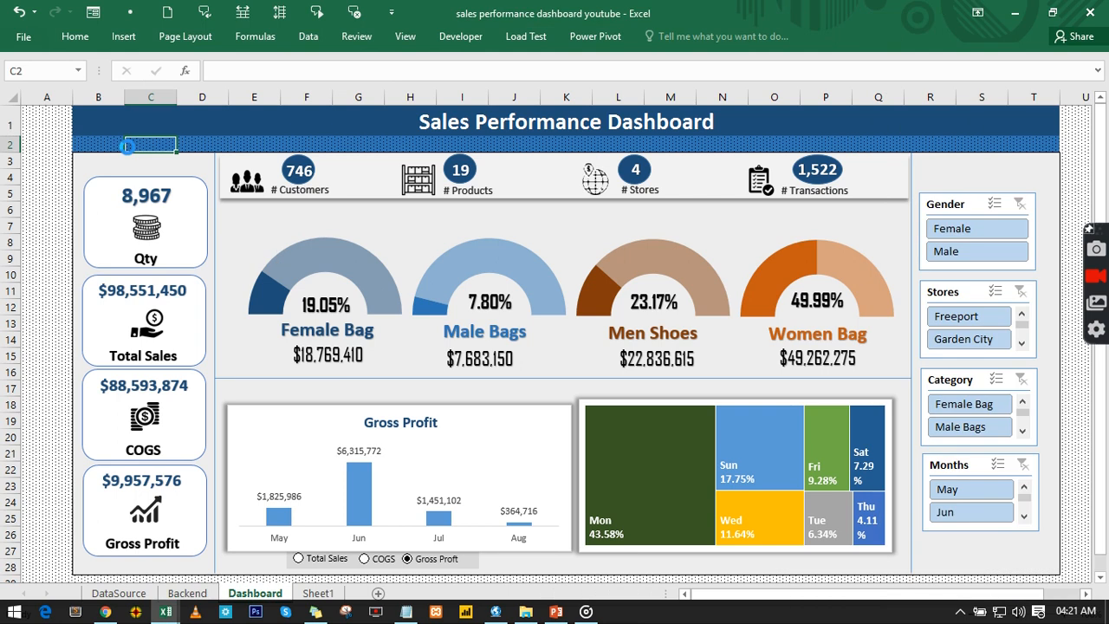
key("ctrl+v")
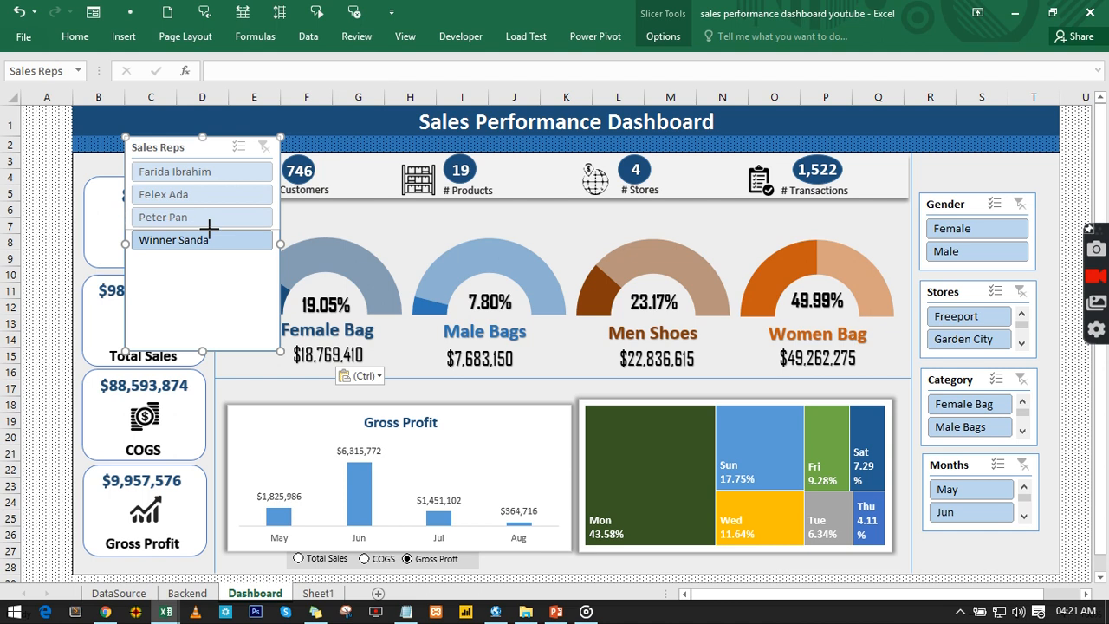
left_click_drag(210, 228, 210, 231)
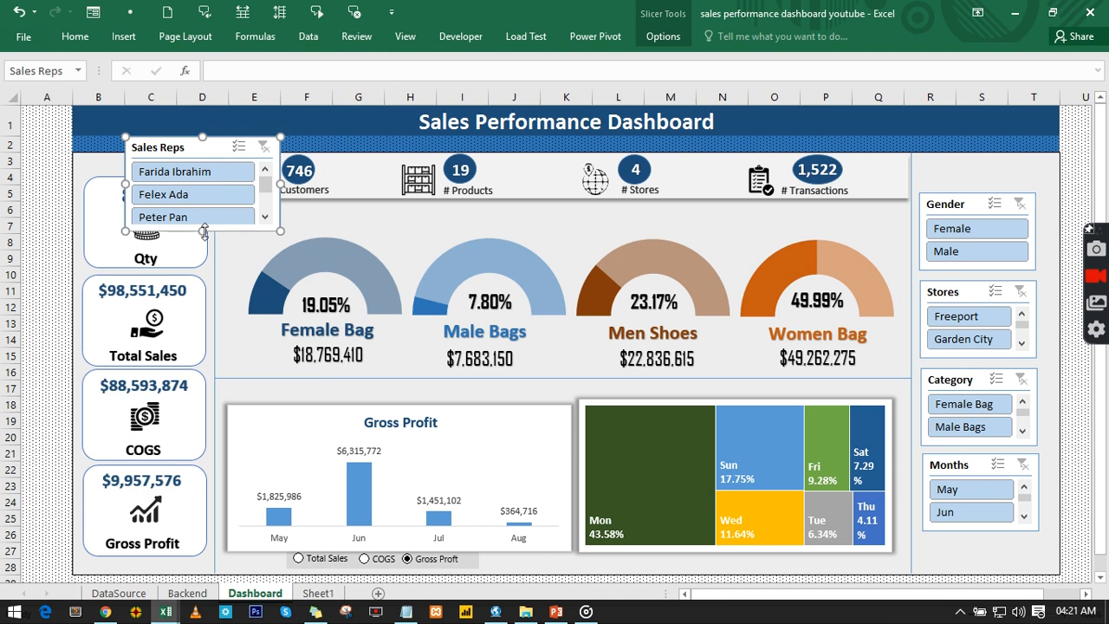
left_click_drag(203, 233, 203, 236)
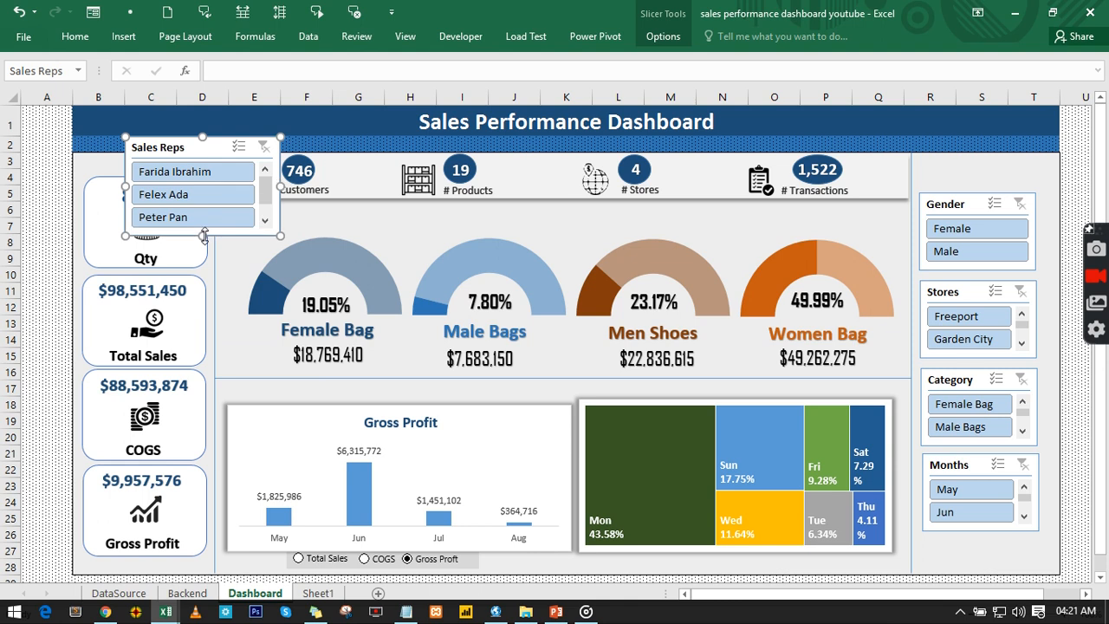
Step: Delete the Category slicer from the dashboard and move the Sales Reps slicer into its place below Stores
left_click(960, 388)
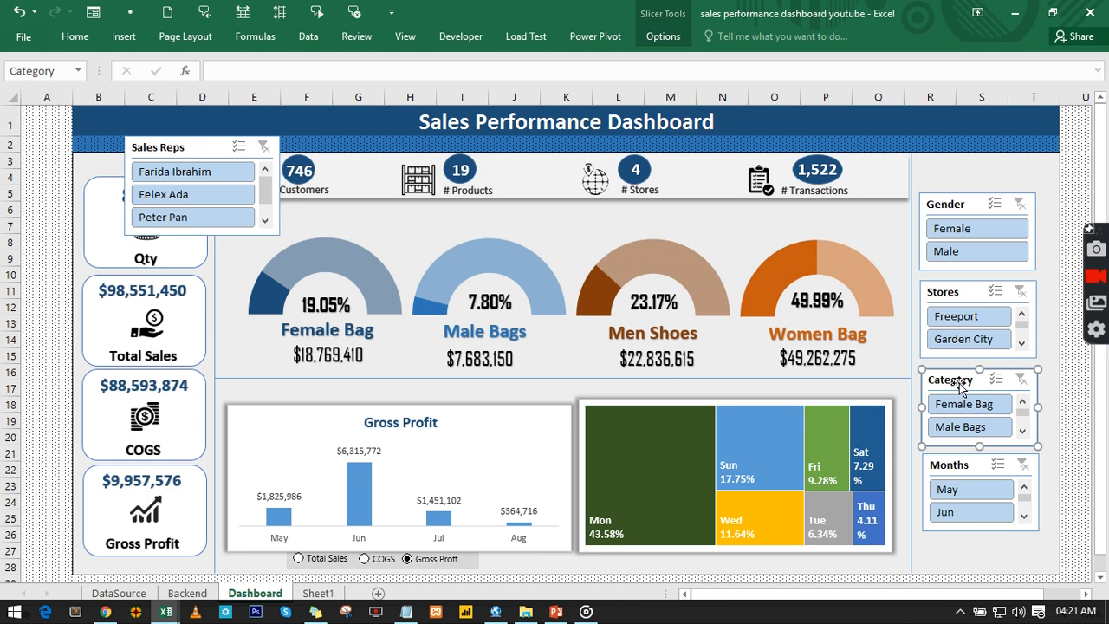
key("Delete")
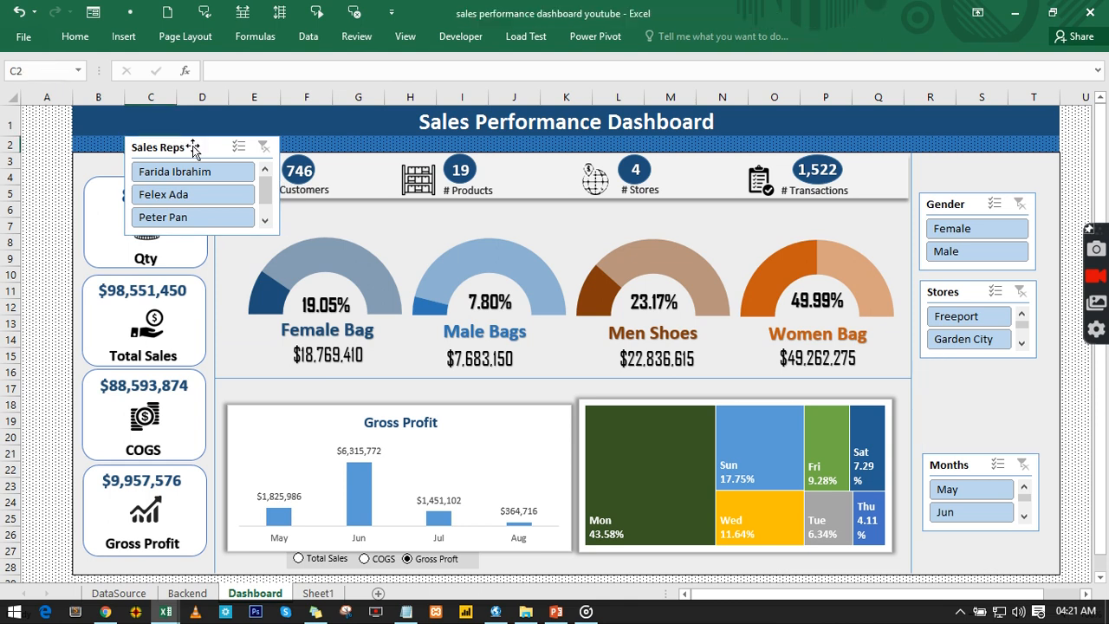
left_click_drag(192, 148, 989, 373)
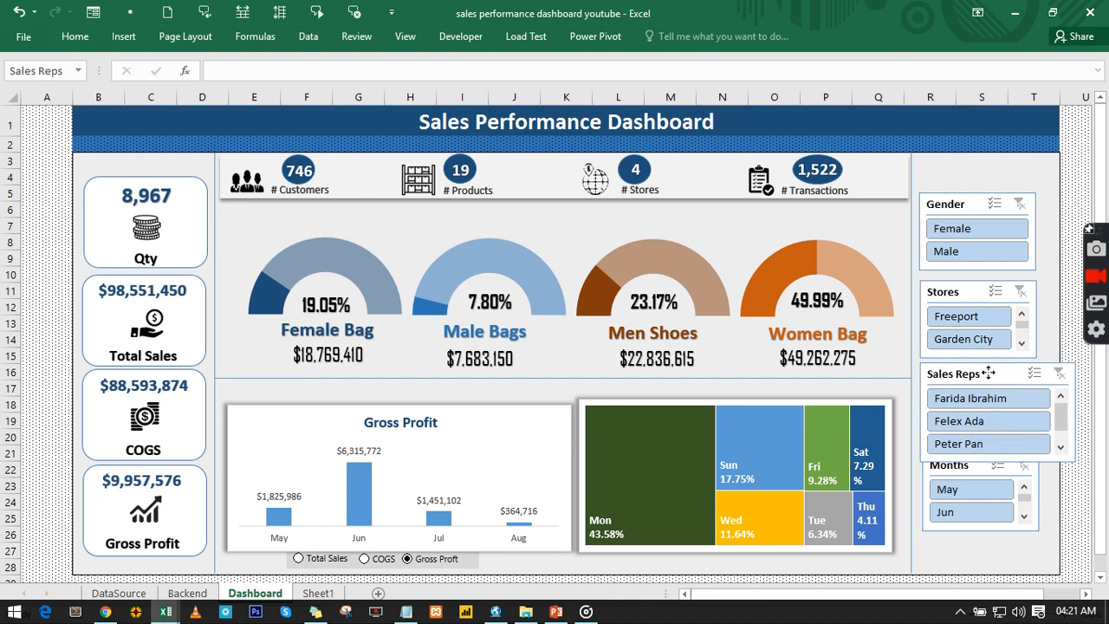
Step: Narrow the Sales Reps slicer to match the Stores slicer's width and move the Months slicer down to sit just below it
left_click(989, 373)
left_click_drag(1075, 414, 1037, 412)
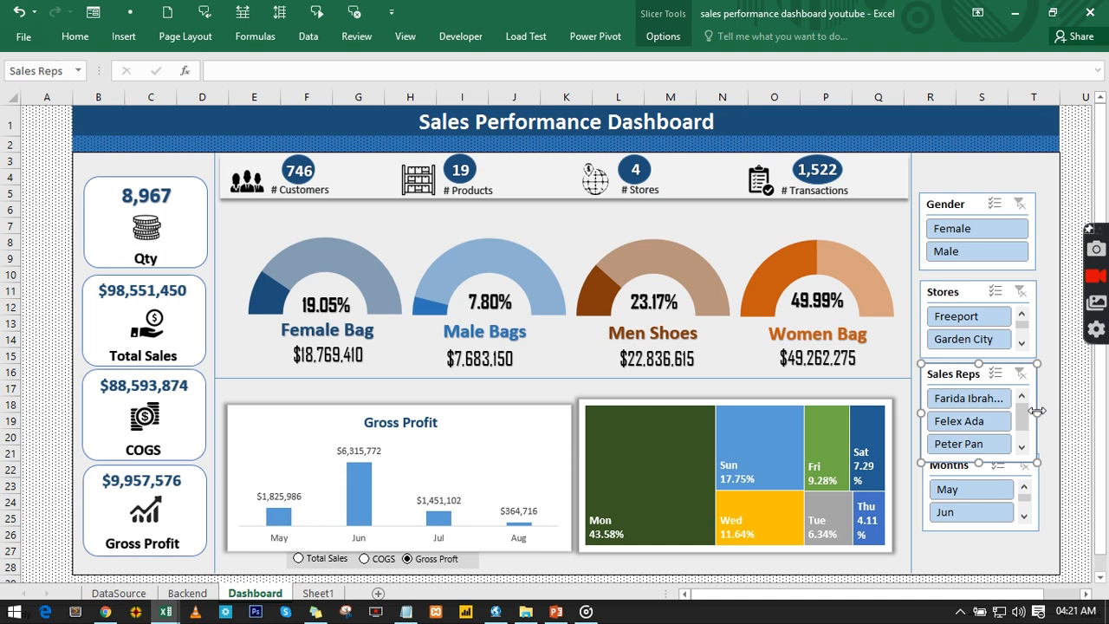
left_click(983, 473)
left_click_drag(983, 472, 982, 487)
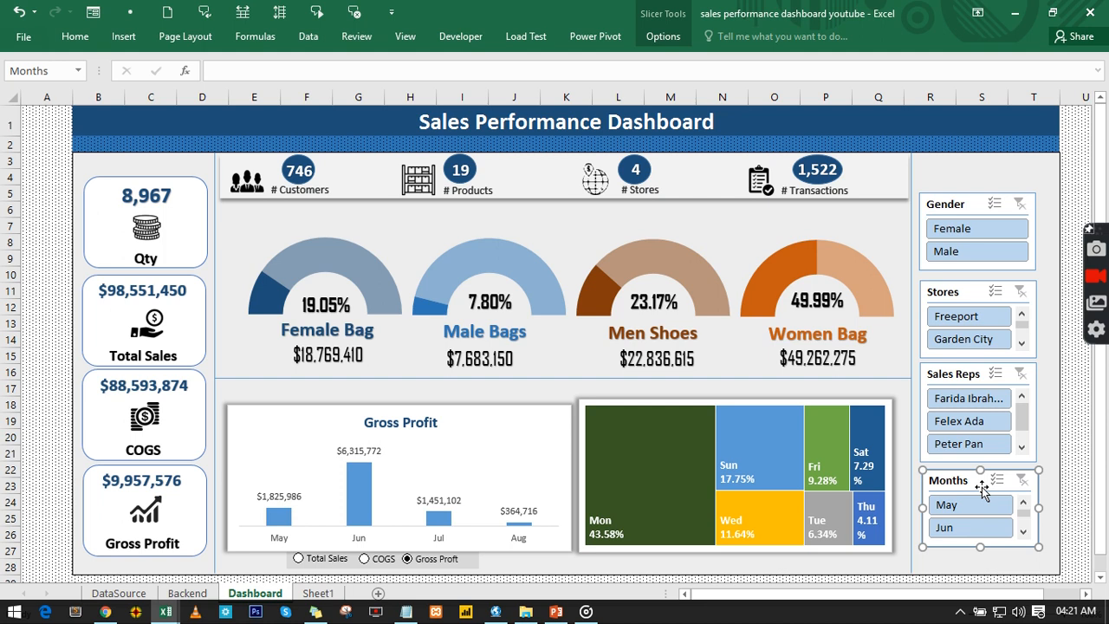
Step: Set the width of the Gender, Stores, Sales Reps and Months slicers together to 1.7"
left_click(975, 374, "ctrl")
left_click(960, 293, "ctrl")
left_click(960, 206, "ctrl")
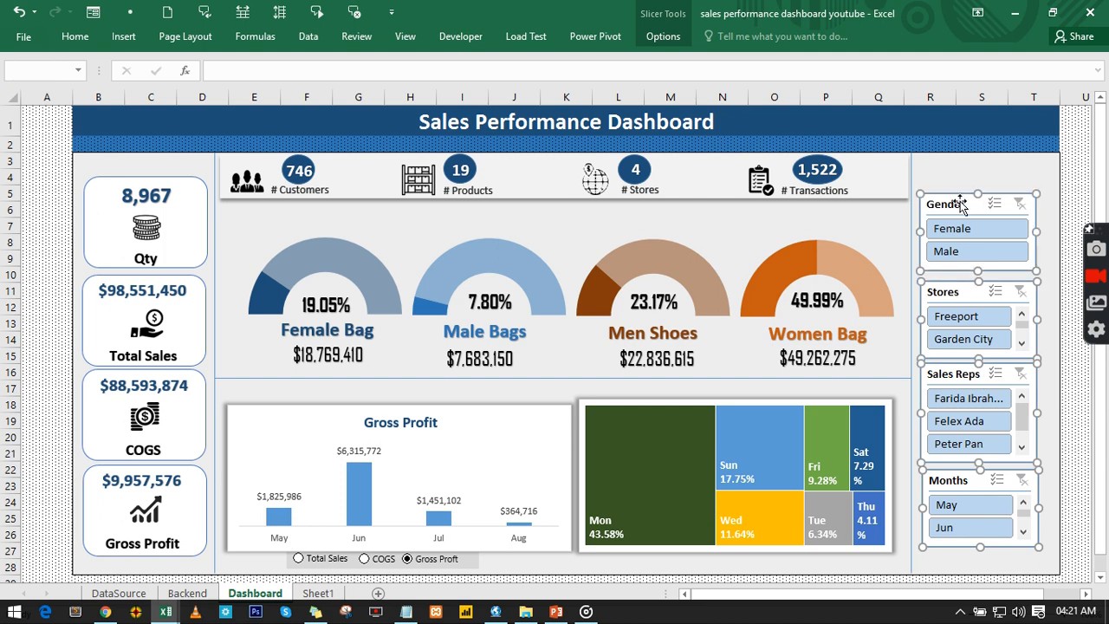
left_click(663, 36)
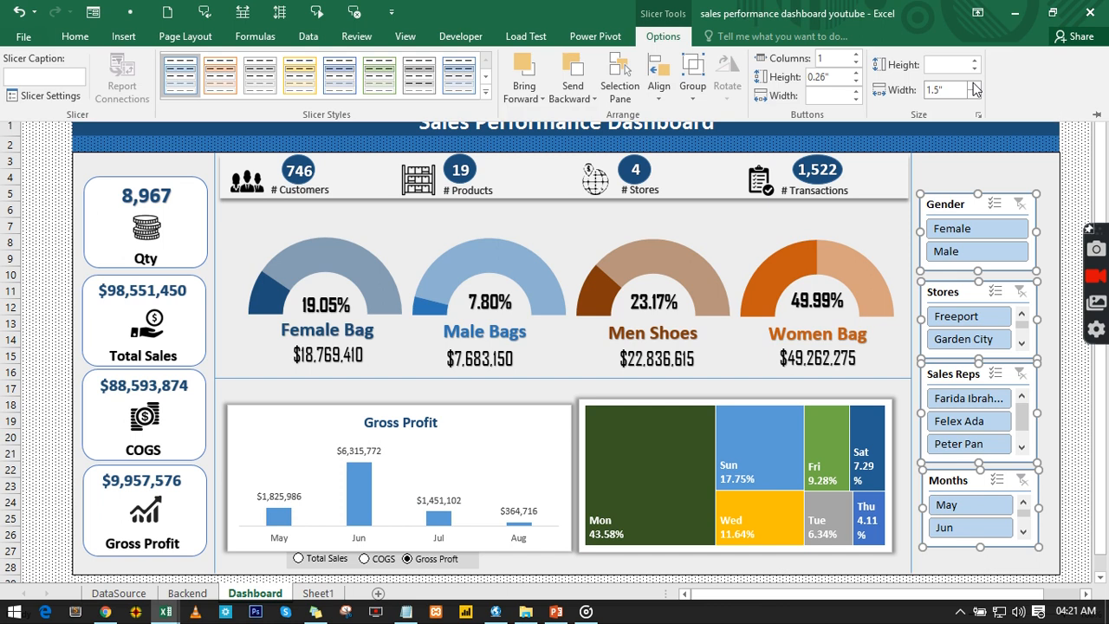
left_click(976, 85)
left_click(976, 85)
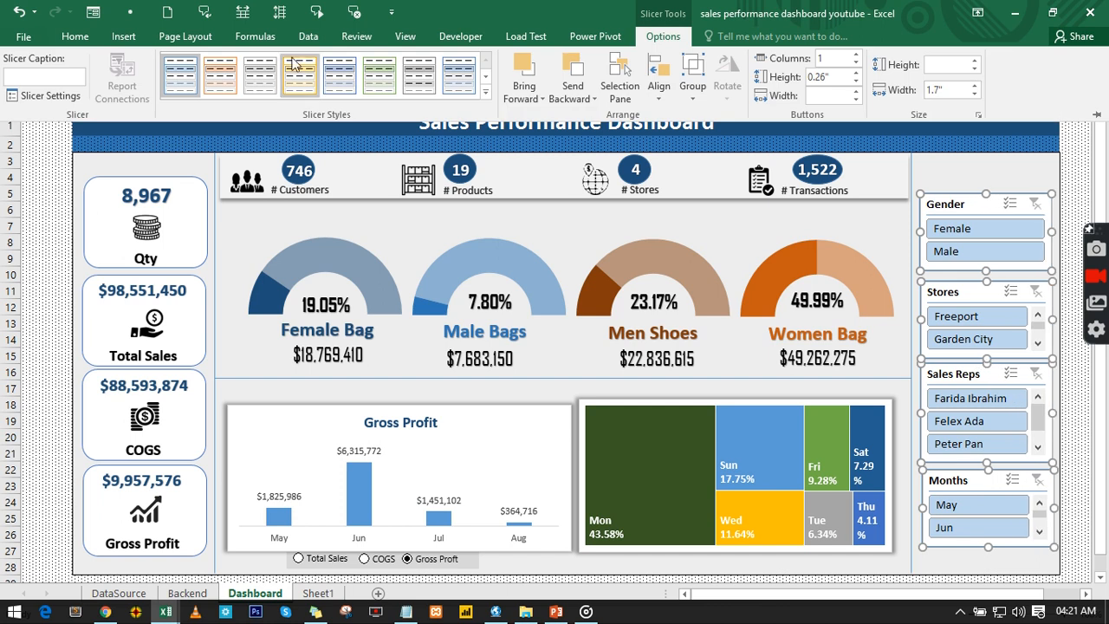
Step: Apply the fifth Dark slicer style (blue) to all four slicers and shift them slightly down as a group
left_click(485, 92)
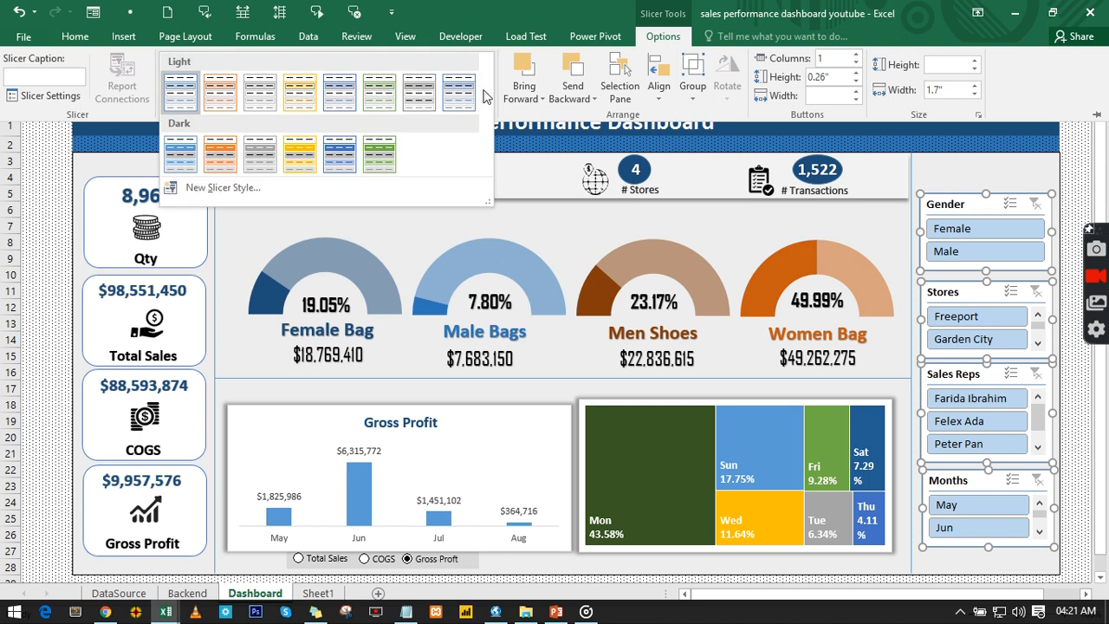
left_click(340, 154)
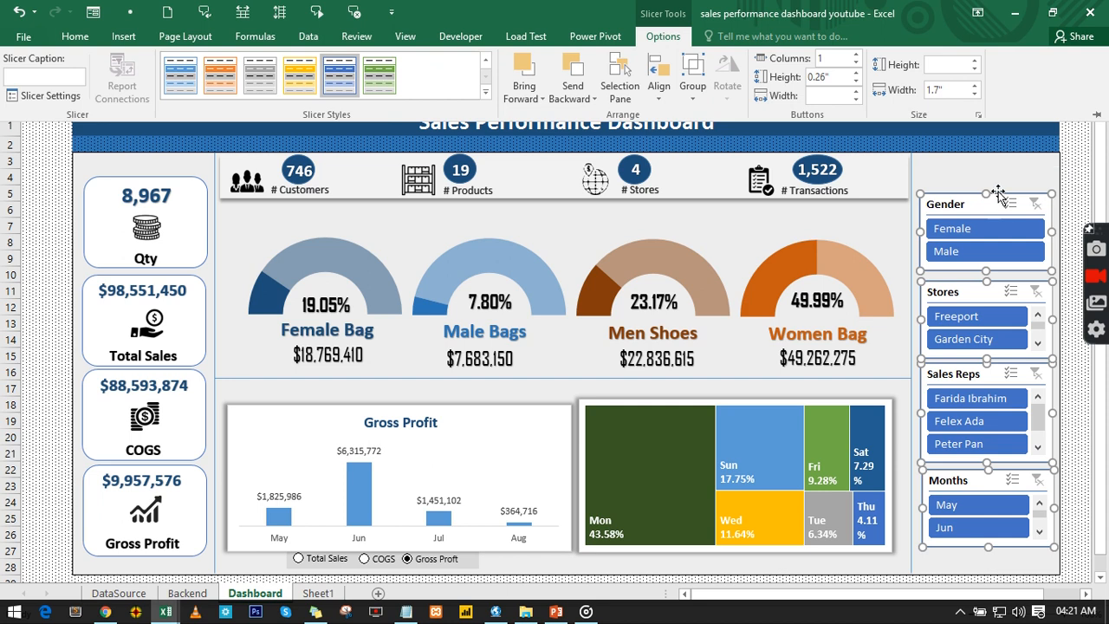
key("ctrl+F1")
left_click_drag(1000, 198, 1001, 208)
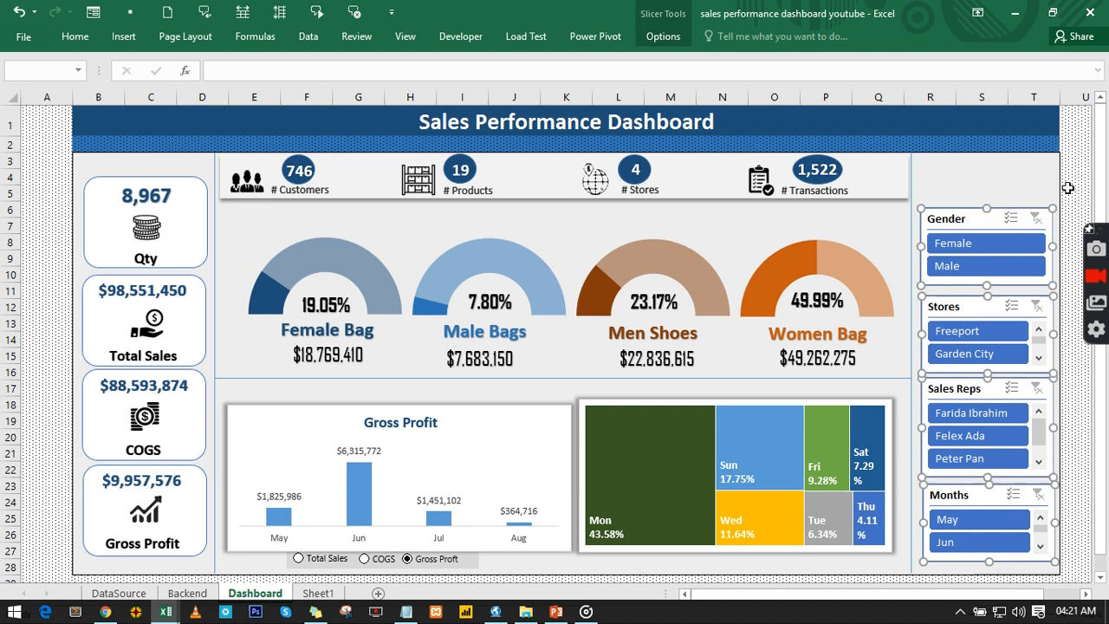
key("Escape")
Step: Connect the Gender slicer to all Backend pivot tables: CustomerMetrics, HalfChart, IdMetrics, PivotTable5, ProductsMetrics, StoreMetrics and SwitchedMetrics in addition to WeekdayTreemap
left_click(986, 220)
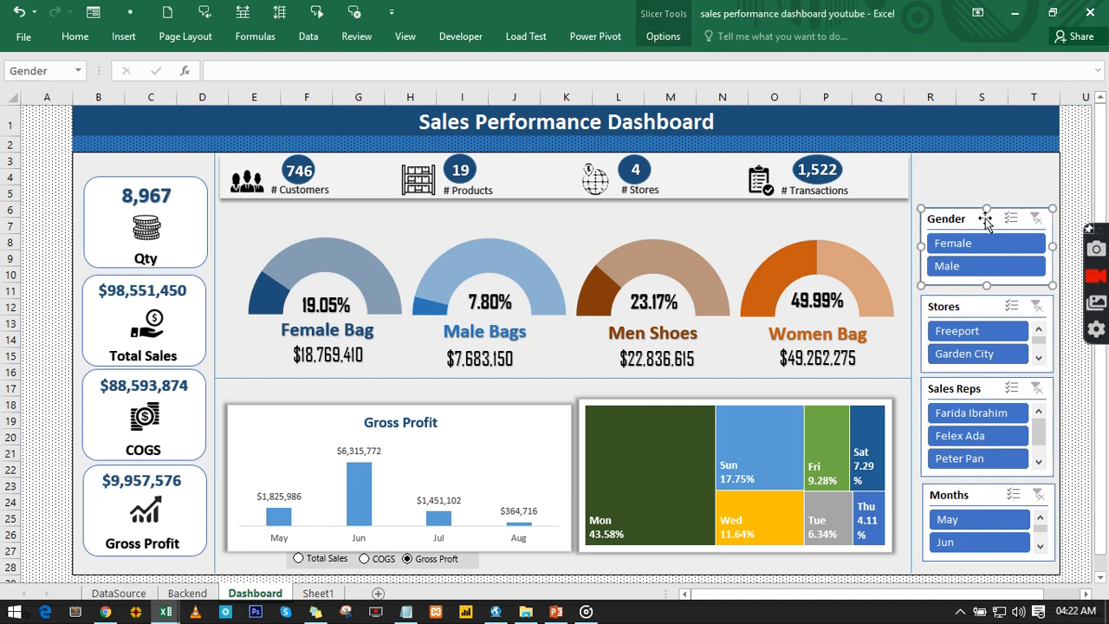
right_click(986, 219)
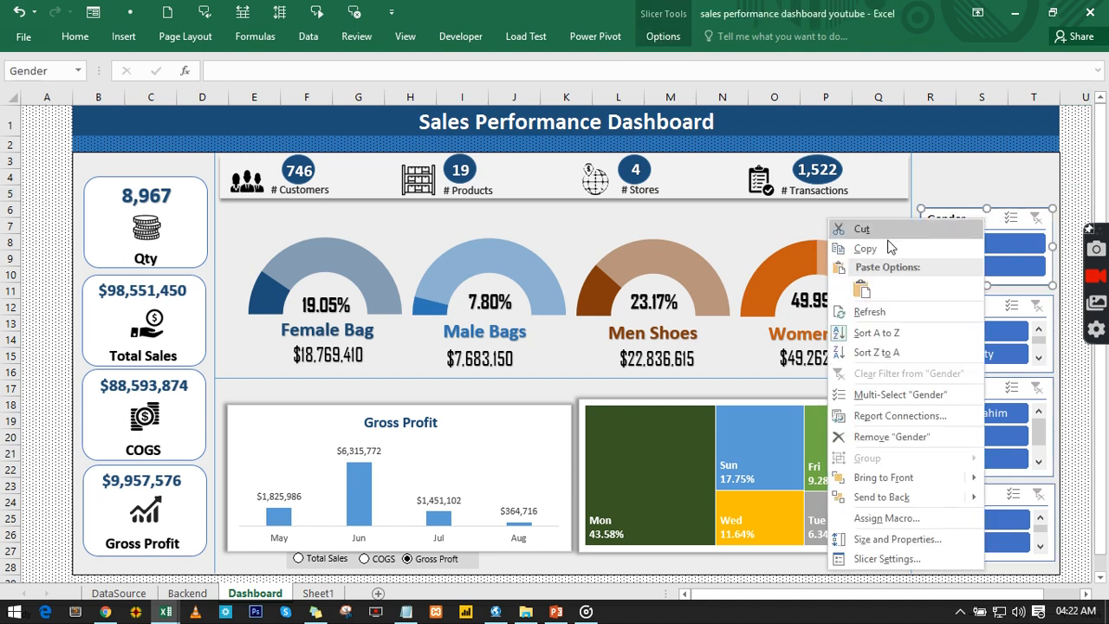
left_click(893, 416)
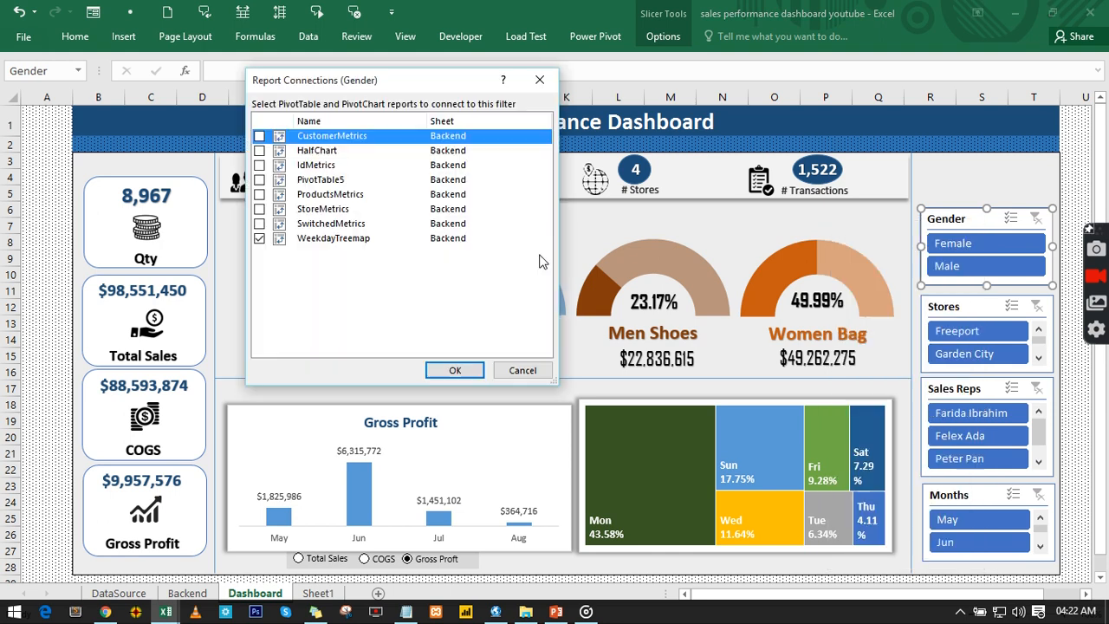
left_click(260, 223)
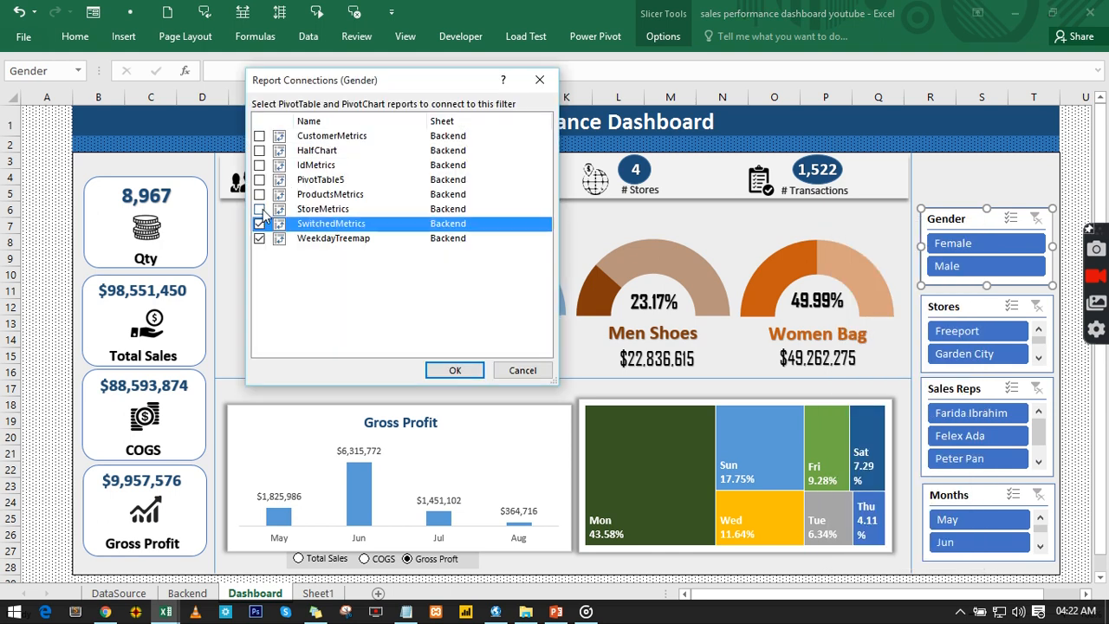
left_click(260, 209)
left_click(260, 195)
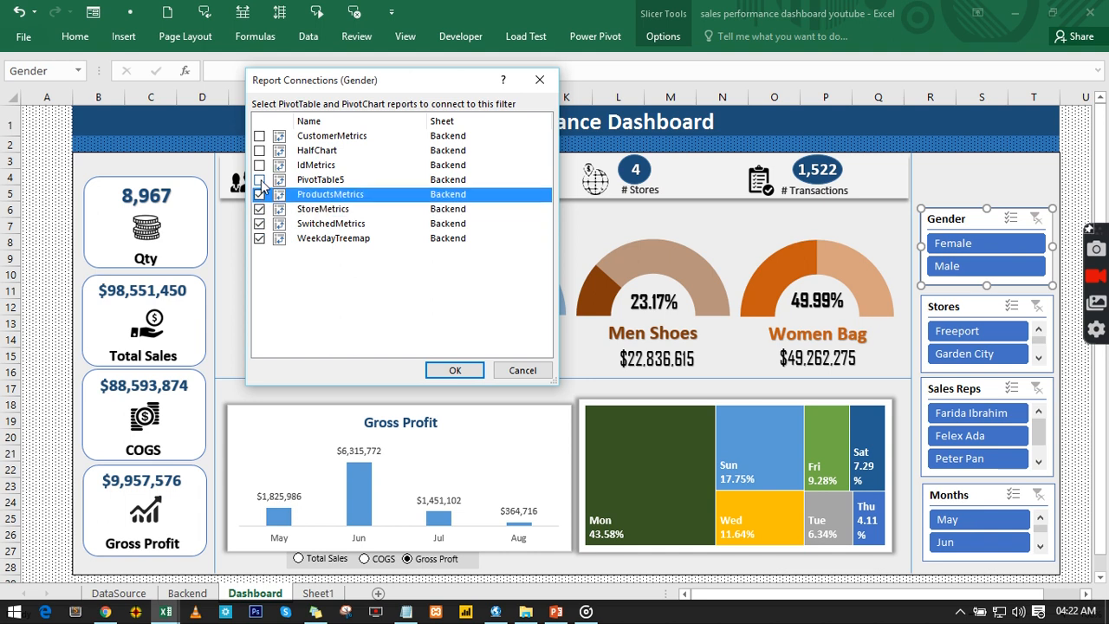
left_click(260, 180)
left_click(260, 165)
left_click(260, 149)
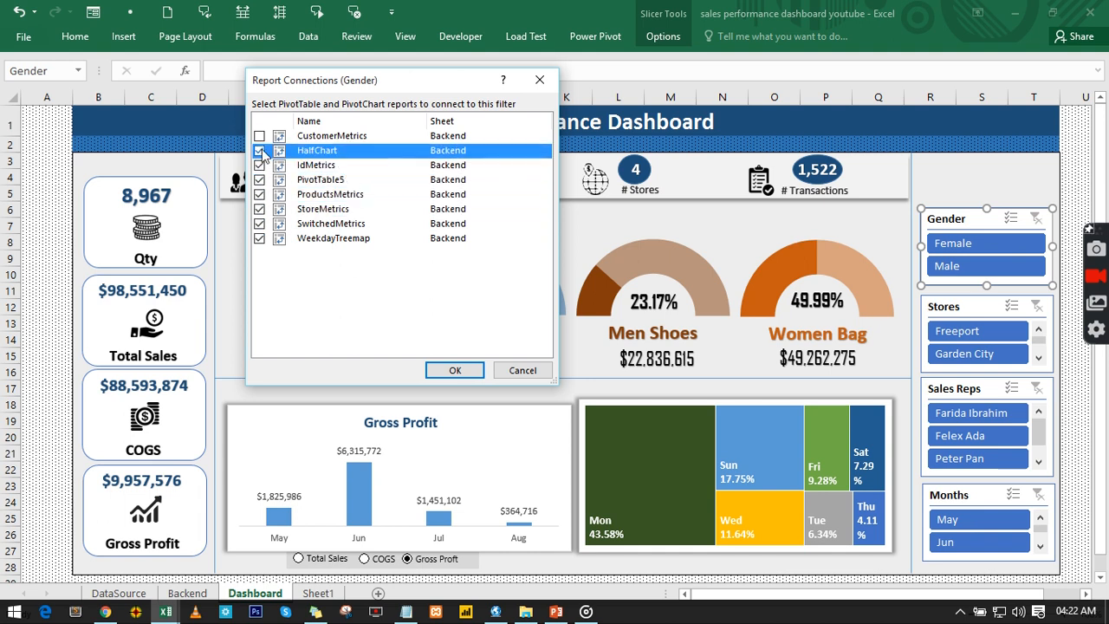
left_click(260, 136)
left_click(457, 371)
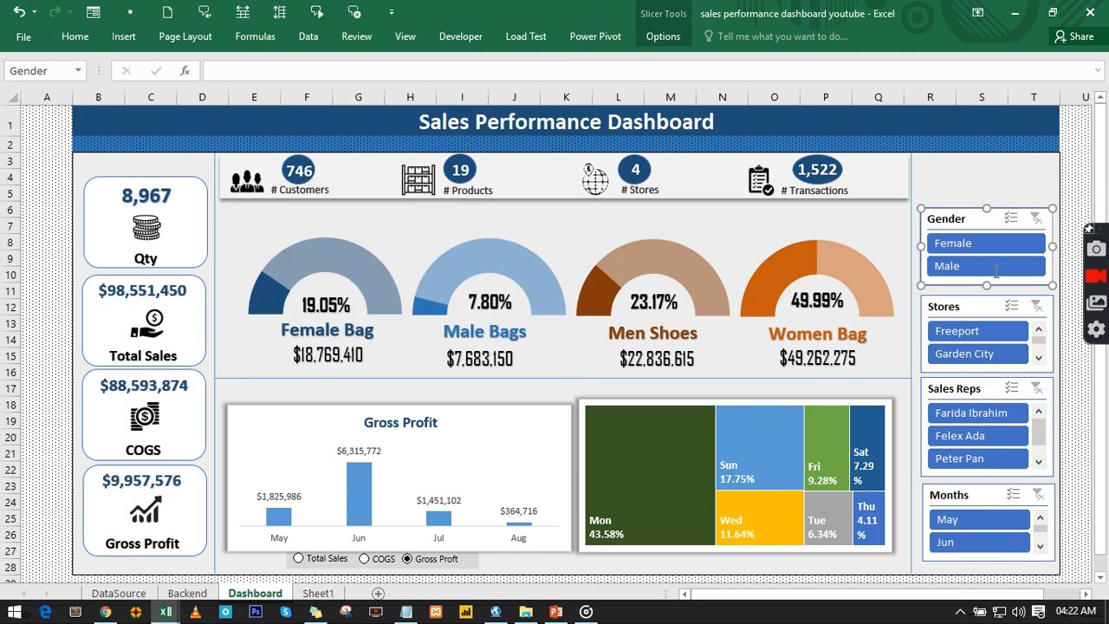
Step: Connect the Stores slicer to every Backend pivot table, adding the seven besides WeekdayTreemap, from SwitchedMetrics to CustomerMetrics
right_click(928, 314)
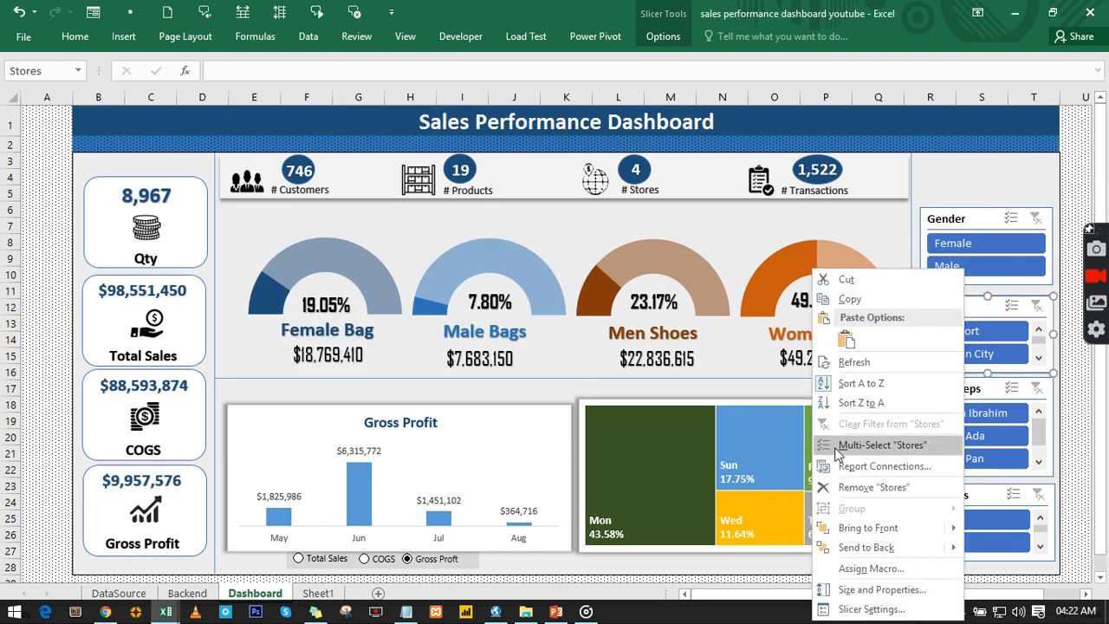
left_click(856, 469)
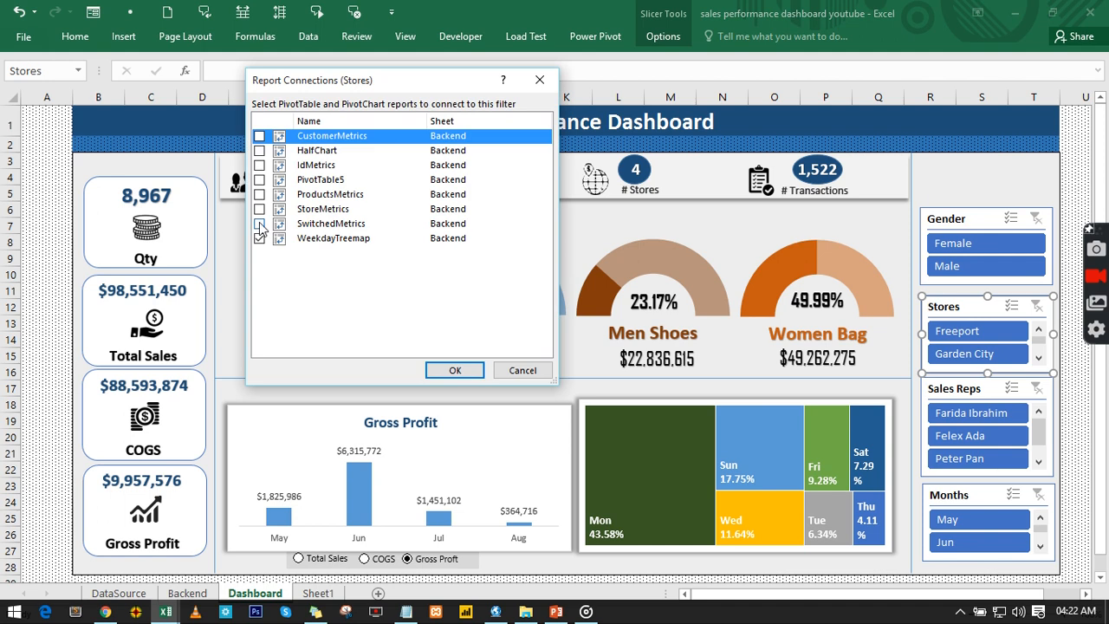
left_click(260, 222)
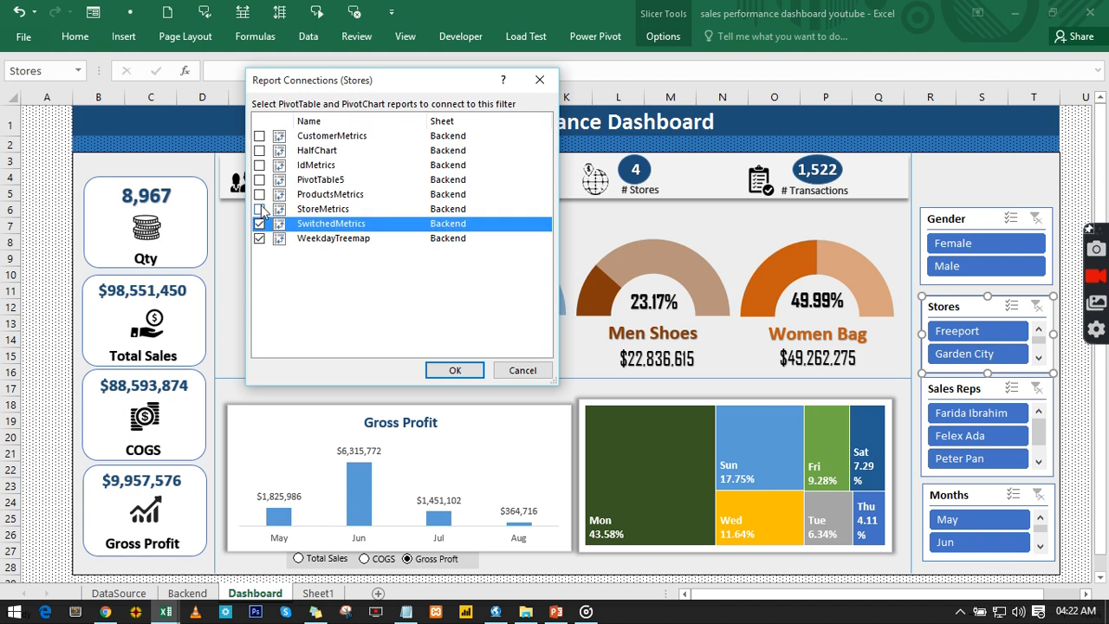
left_click(259, 208)
left_click(259, 194)
left_click(259, 180)
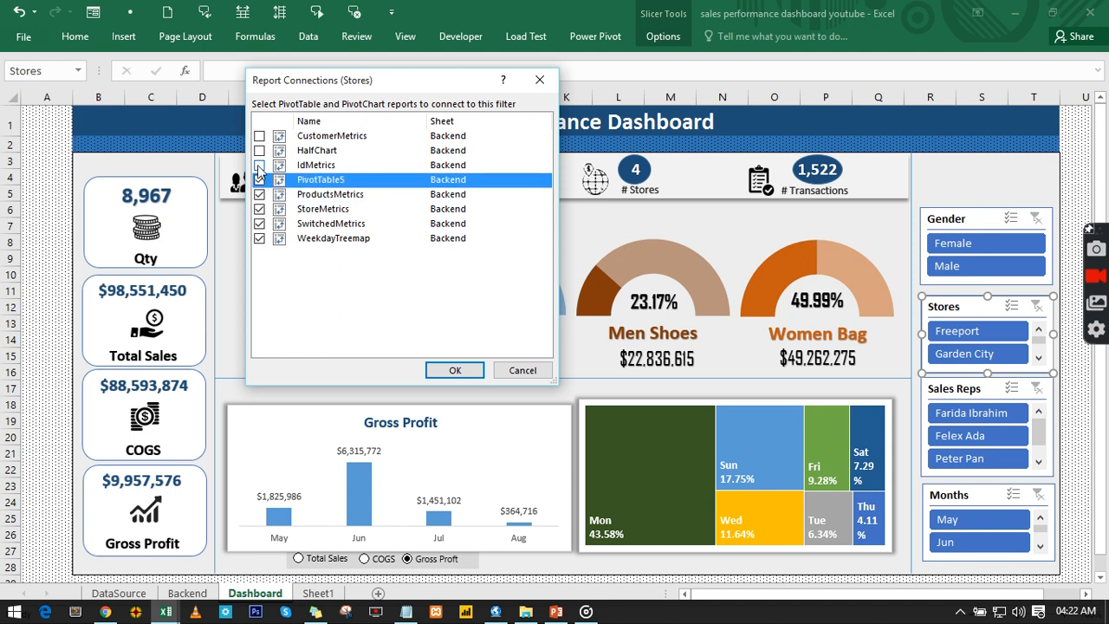
left_click(259, 165)
left_click(259, 150)
left_click(260, 136)
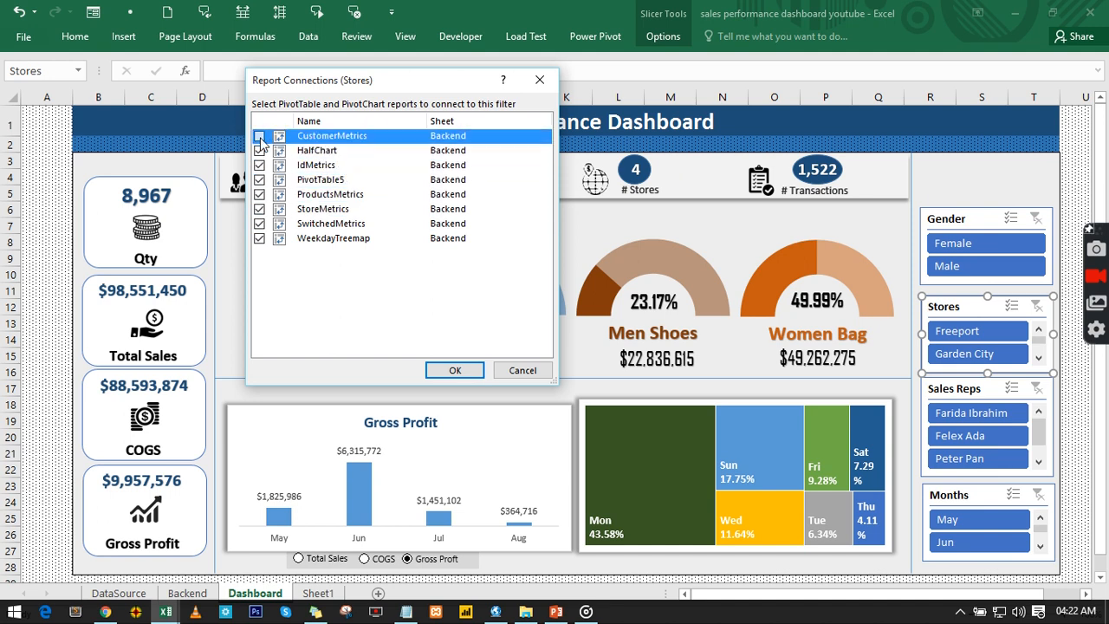
left_click(475, 376)
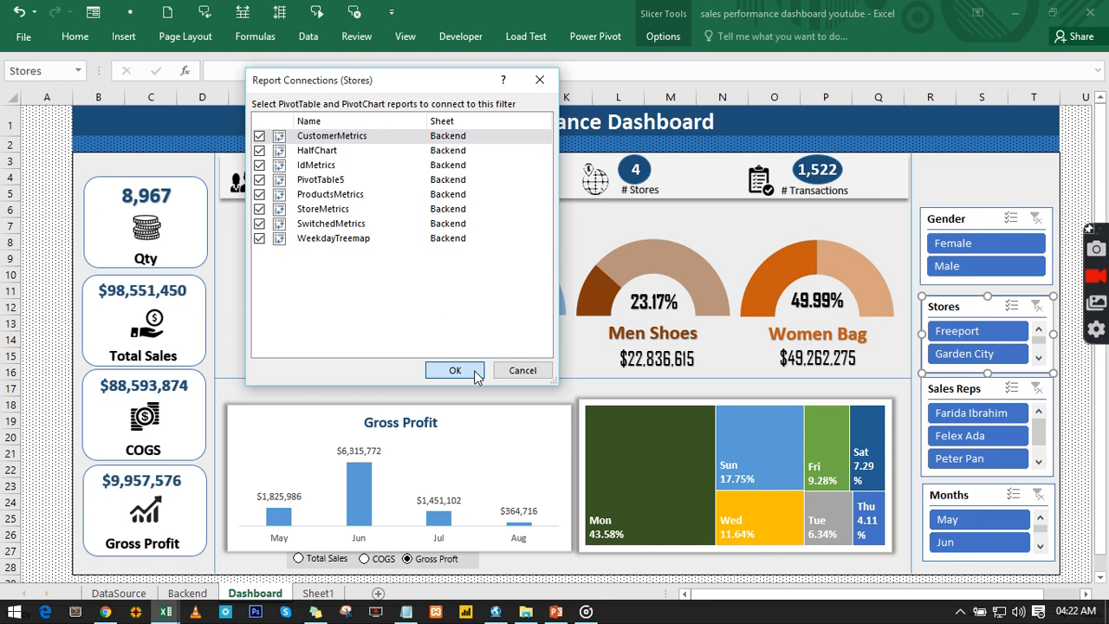
Step: Connect the Sales Reps slicer to every Backend pivot table, adding the seven besides WeekdayTreemap, from SwitchedMetrics to CustomerMetrics
right_click(978, 390)
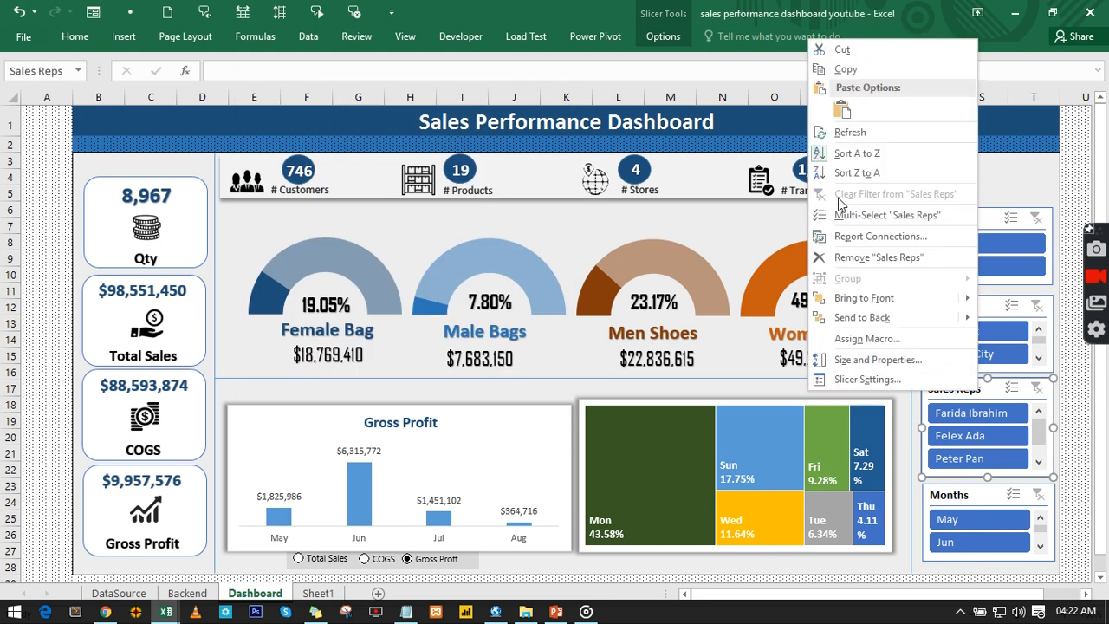
left_click(880, 237)
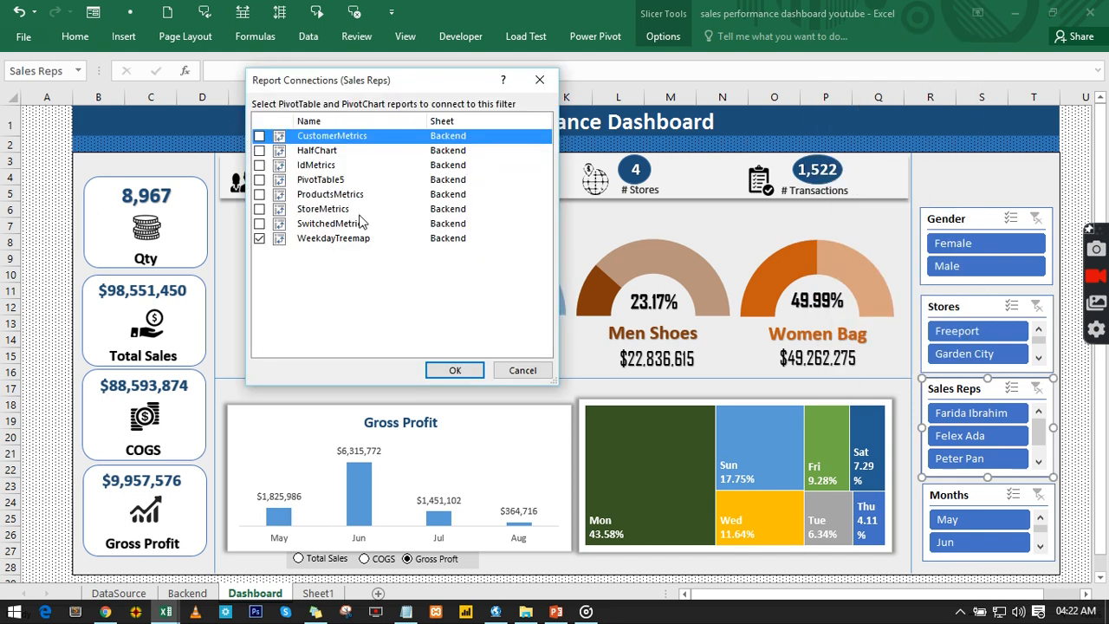
left_click(259, 224)
left_click(259, 209)
left_click(259, 194)
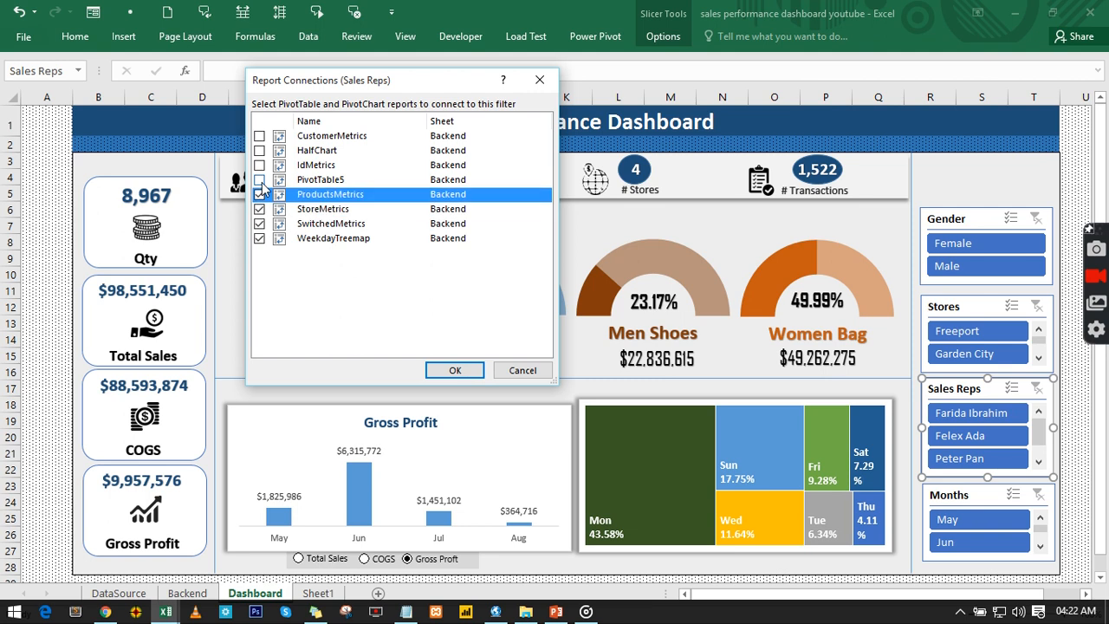
left_click(259, 179)
left_click(259, 165)
left_click(259, 150)
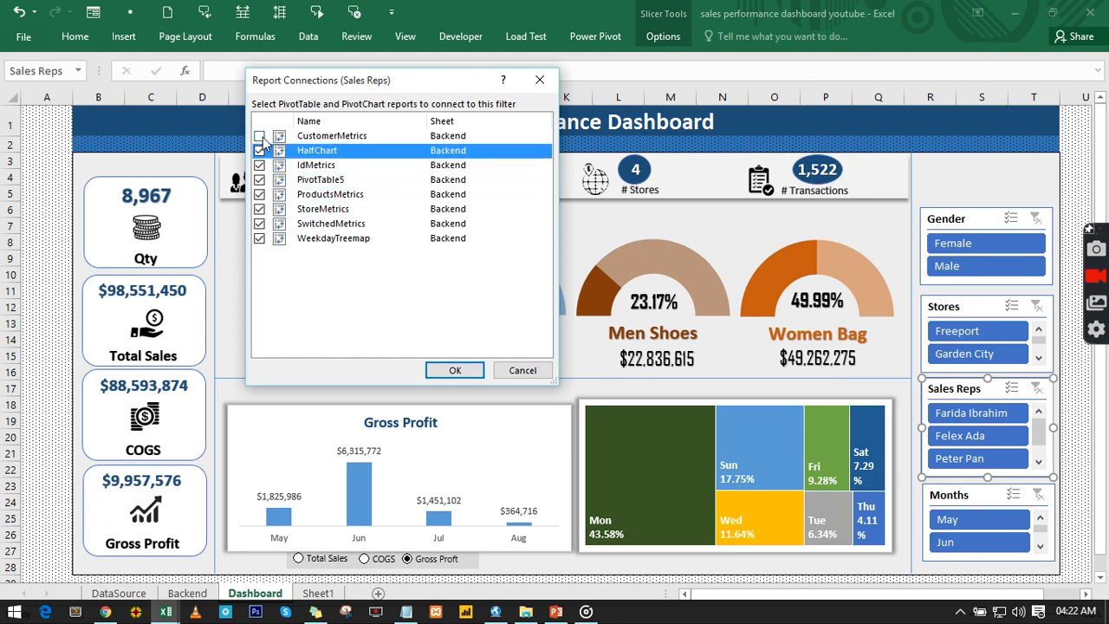
left_click(260, 136)
left_click(461, 371)
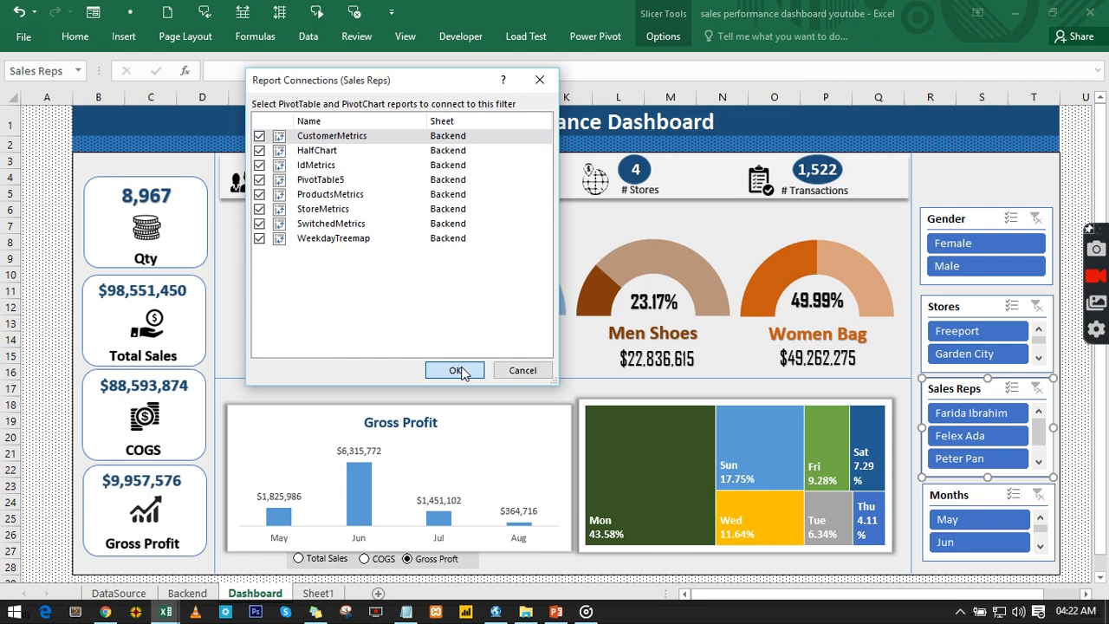
Step: Connect the Months slicer to all Backend pivot tables: CustomerMetrics, HalfChart, IdMetrics, PivotTable5, ProductsMetrics, StoreMetrics and SwitchedMetrics in addition to WeekdayTreemap
right_click(986, 496)
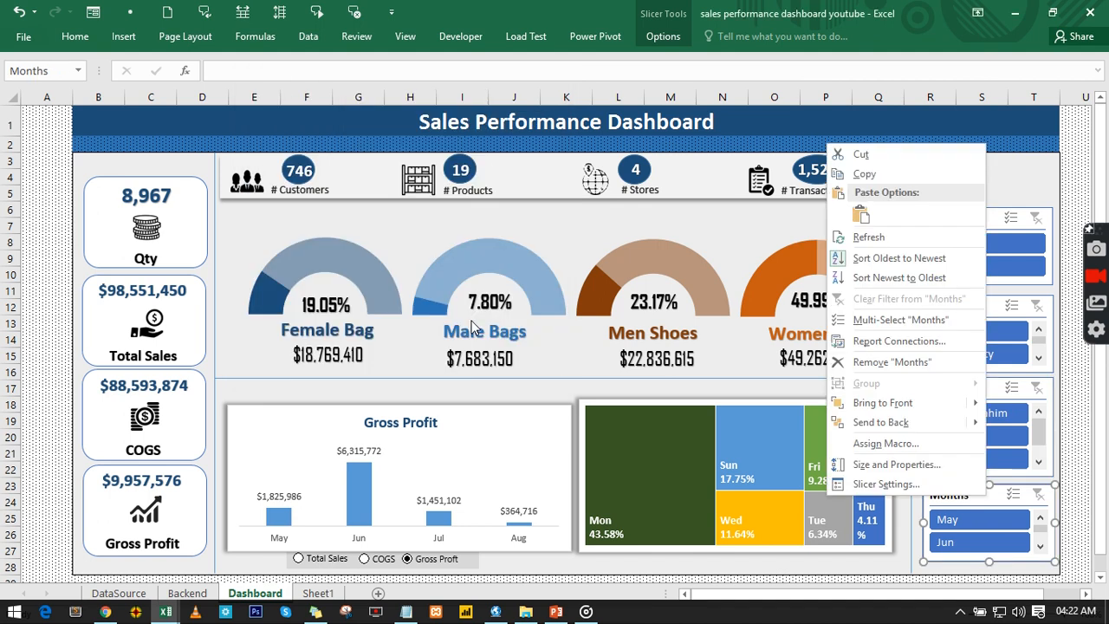
left_click(877, 339)
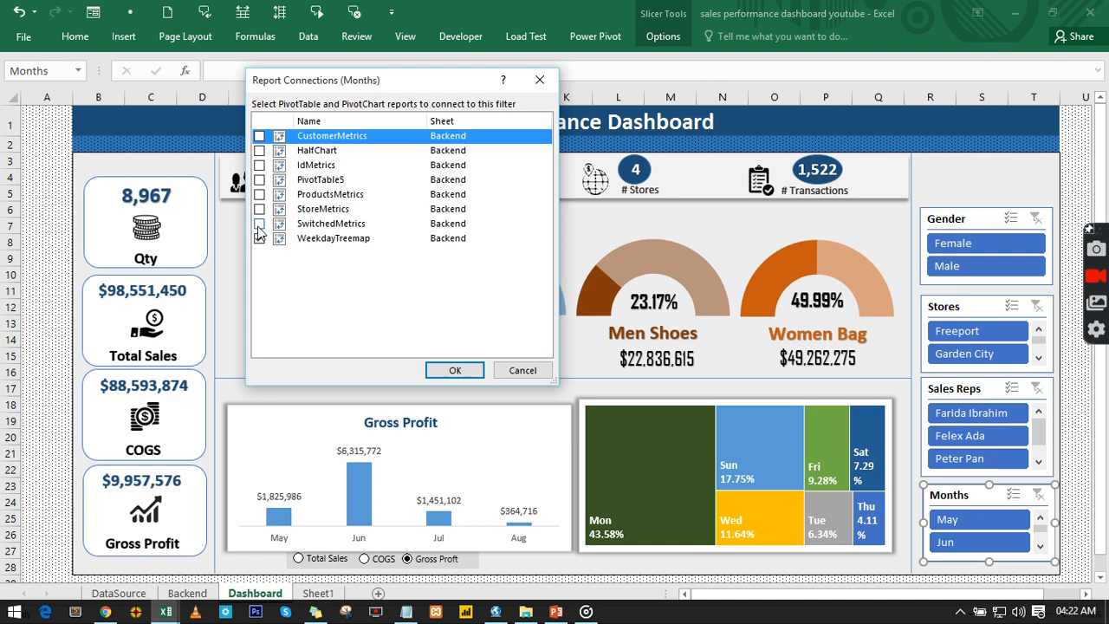
left_click(260, 223)
left_click(260, 209)
left_click(260, 194)
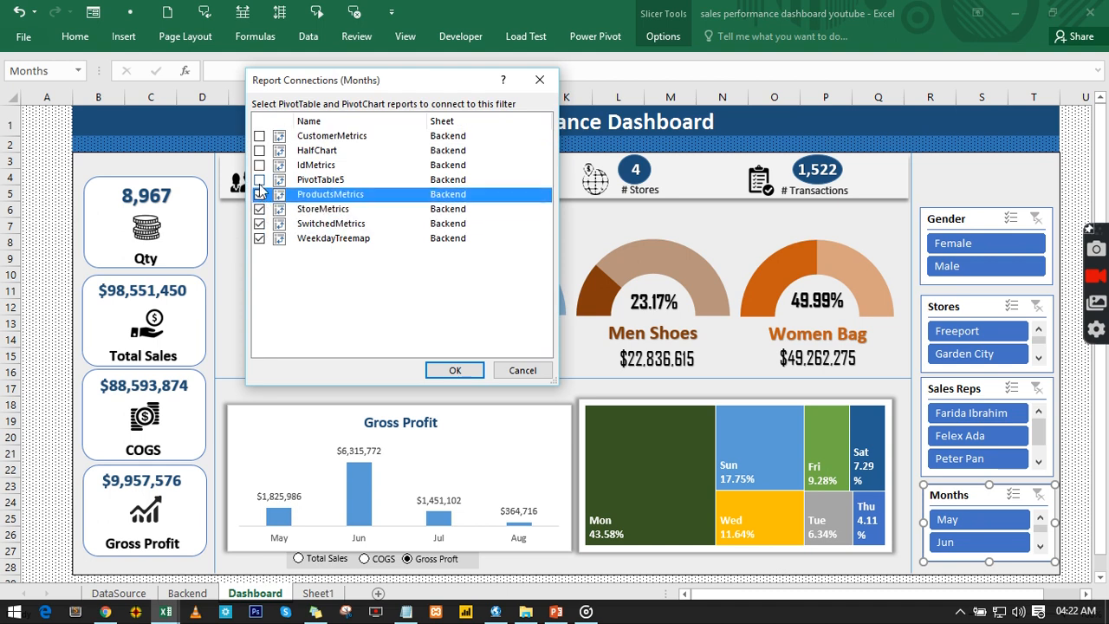
left_click(260, 180)
left_click(260, 165)
left_click(260, 150)
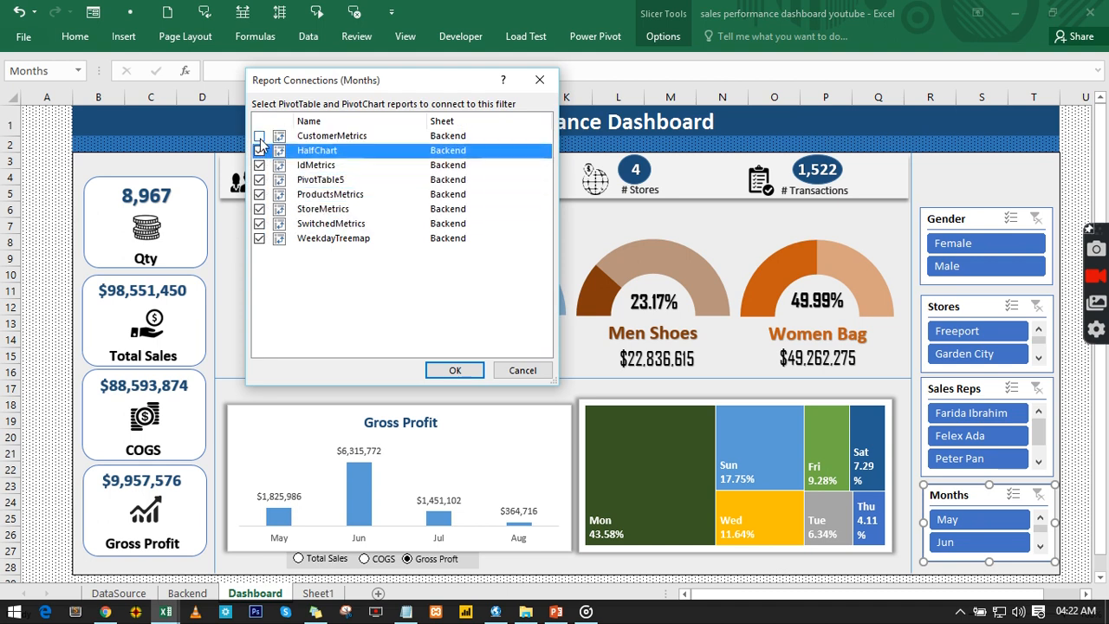
left_click(260, 136)
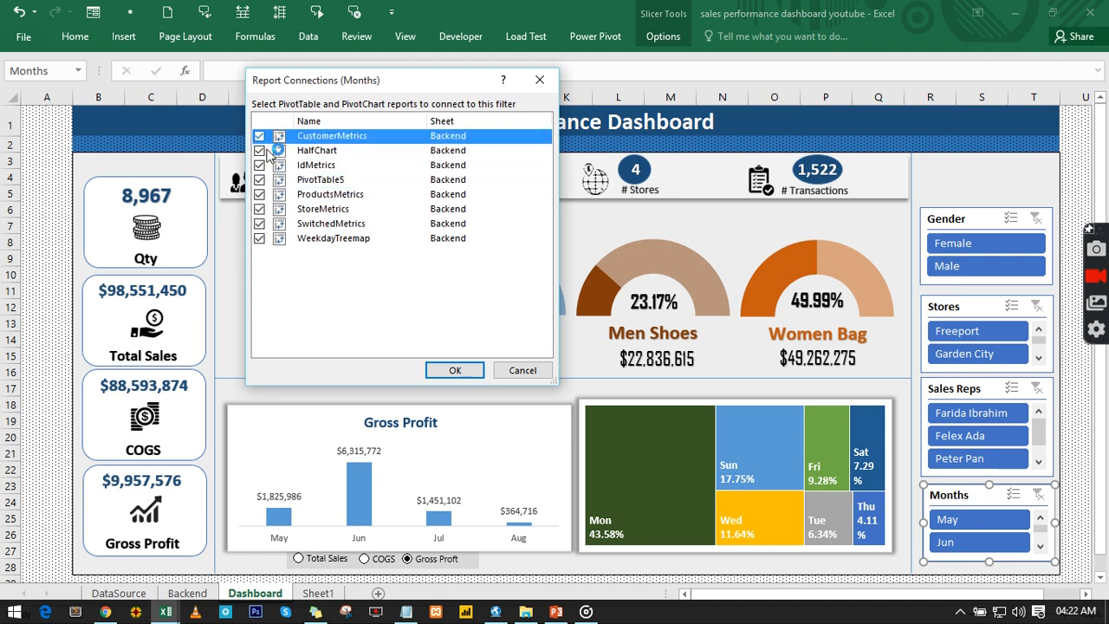
left_click(468, 374)
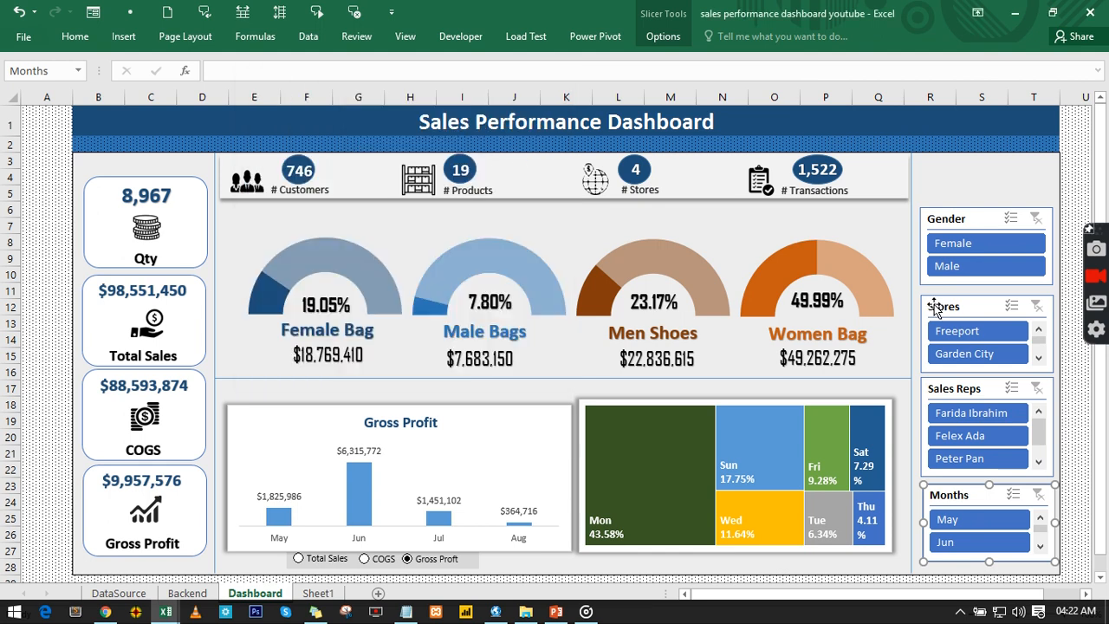
Step: Filter the dashboard to Male customers and to the Freeport and Garden City stores with the slicers, checking the weekday treemap
left_click(960, 268)
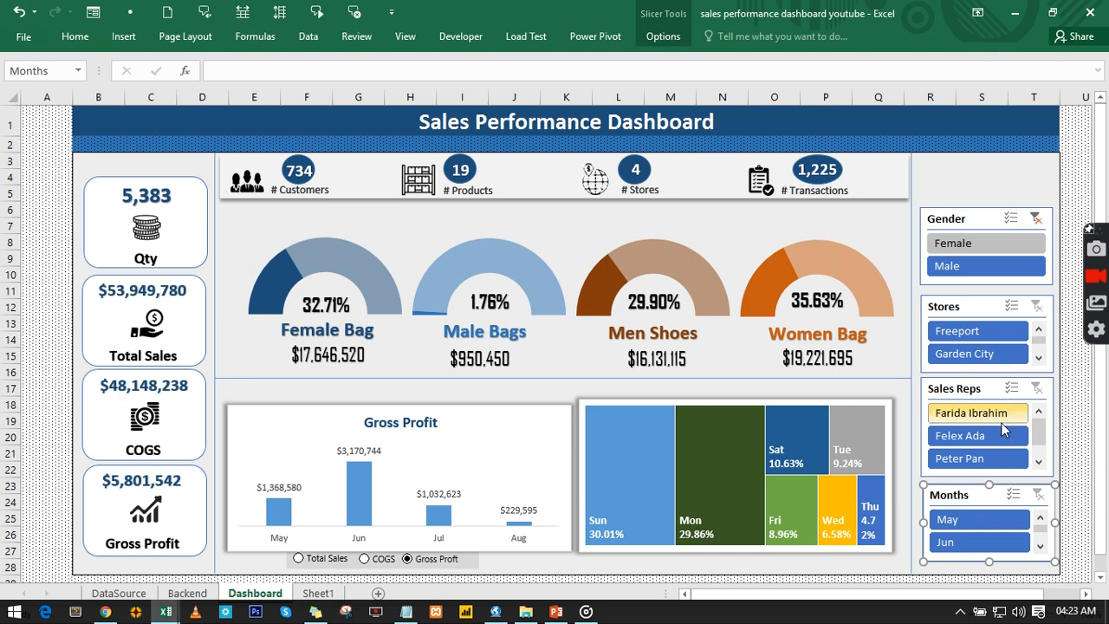
left_click(986, 331)
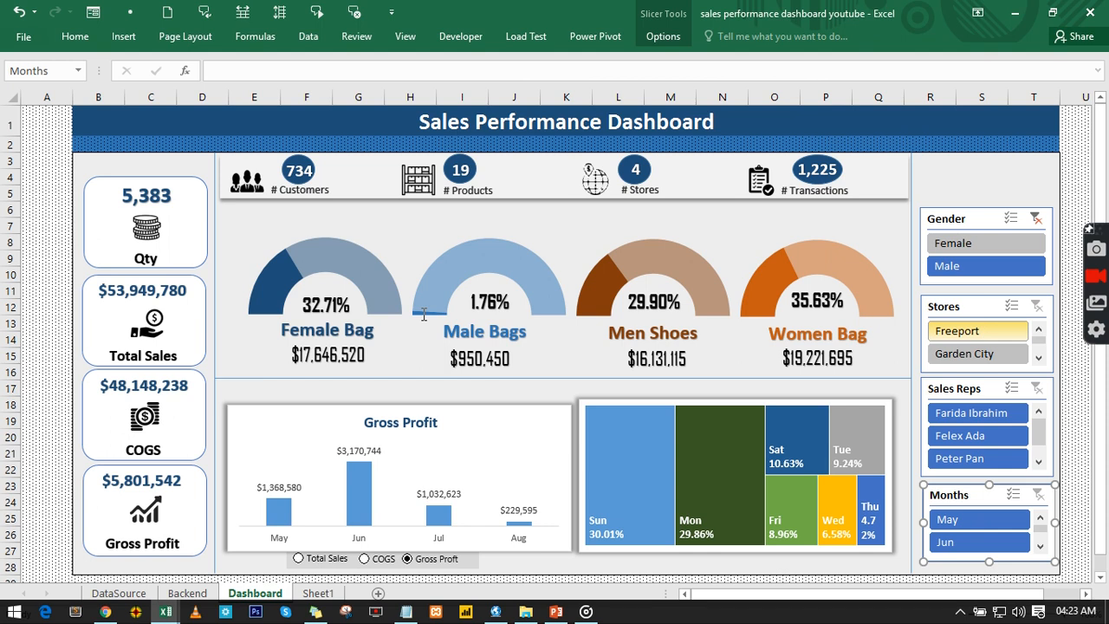
left_click(991, 353)
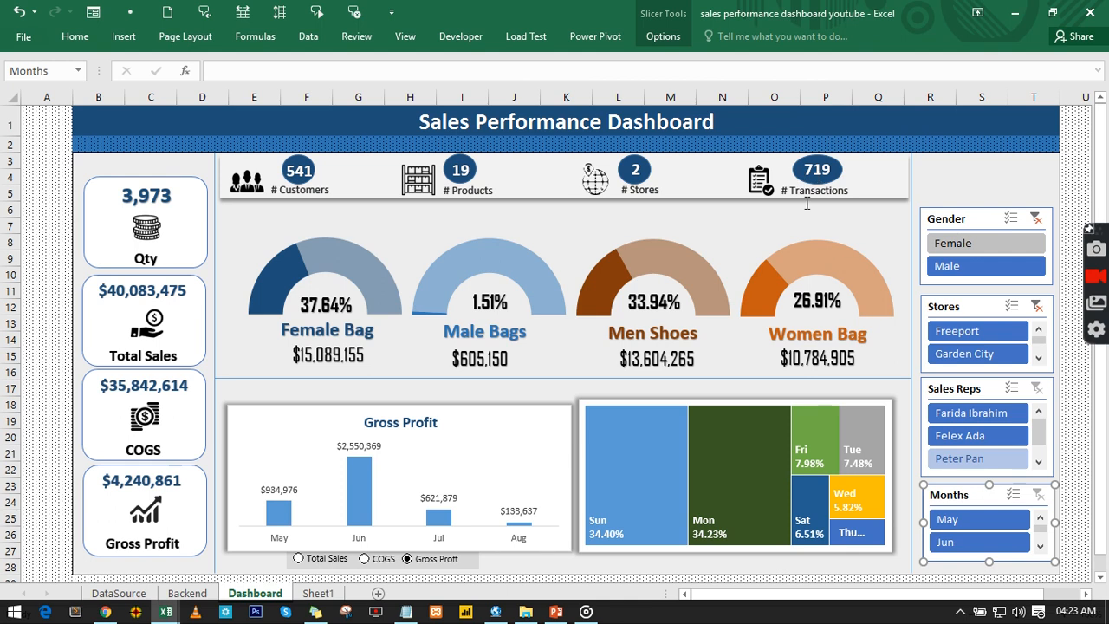
mouse_move(642, 475)
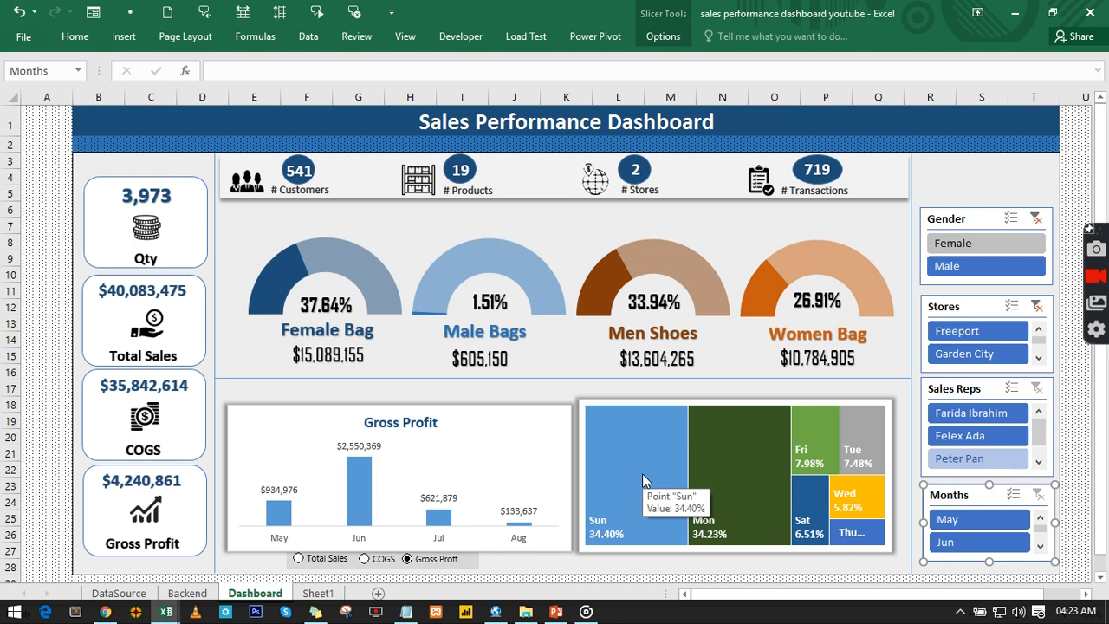
Step: Reduce the weekday treemap's height slightly by lowering its upper edge, then deselect the chart
left_click(770, 400)
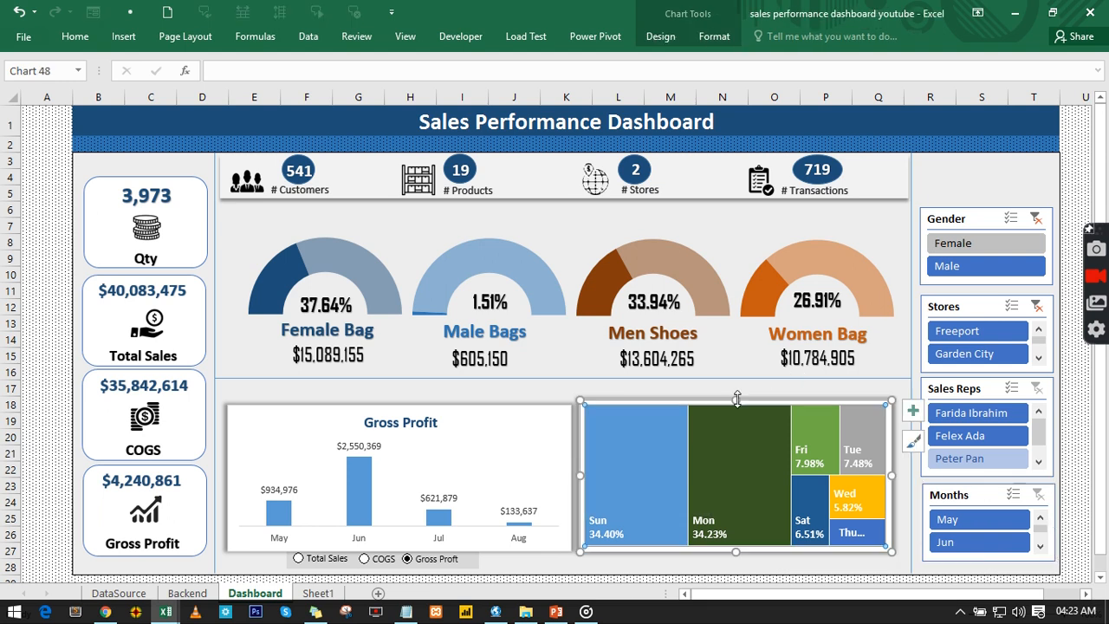
left_click_drag(737, 399, 736, 406)
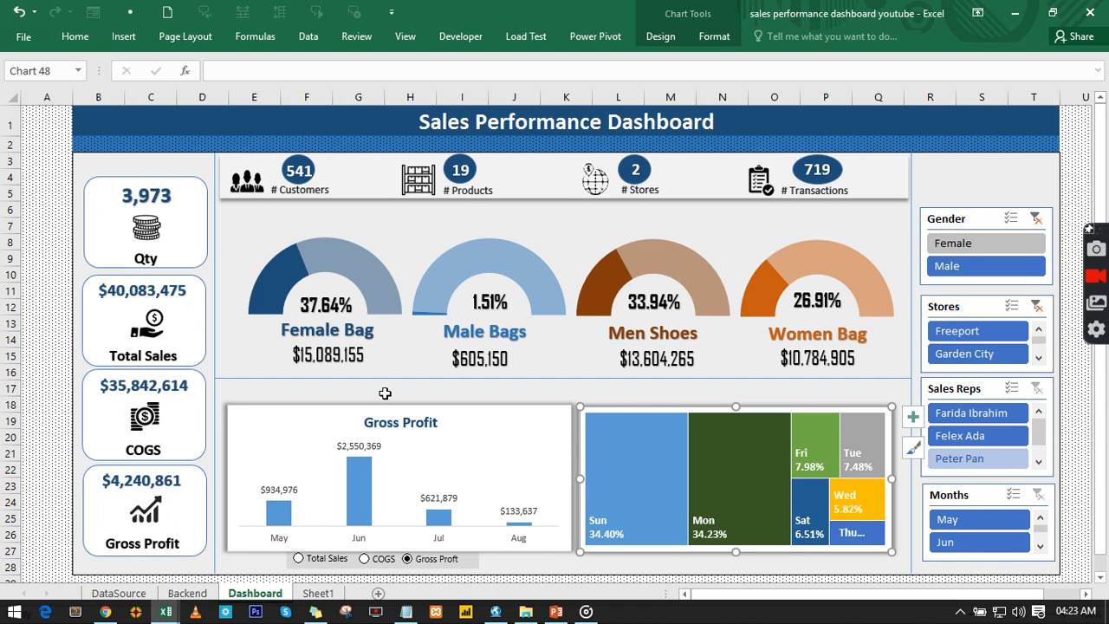
left_click(598, 177)
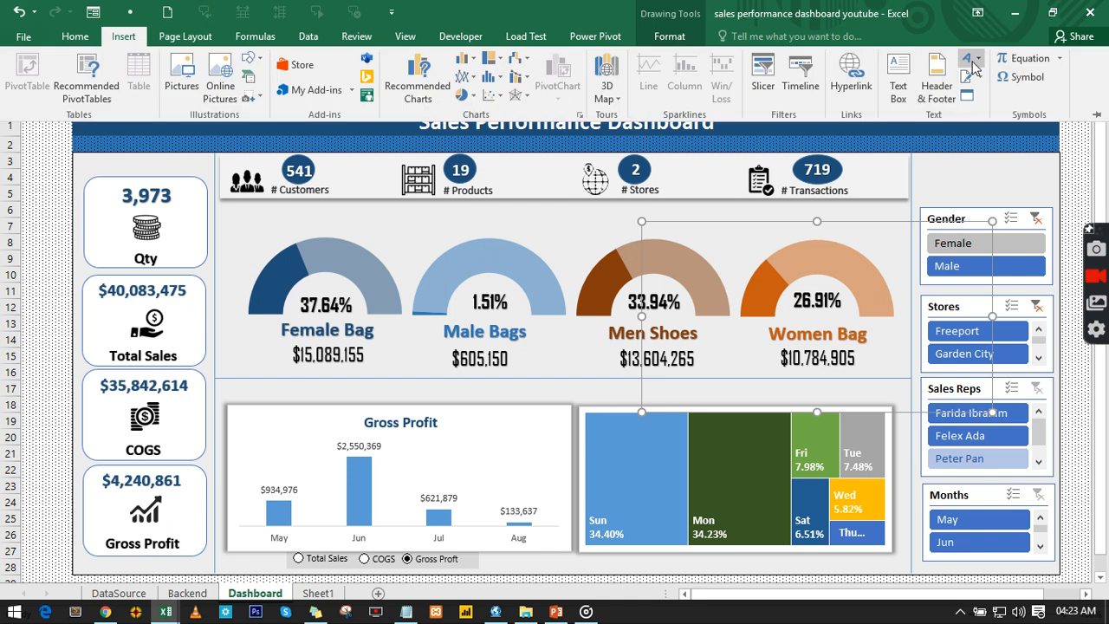
Step: Insert WordArt in the first style (black fill) on the dashboard with the text "Weekday View"
left_click(975, 68)
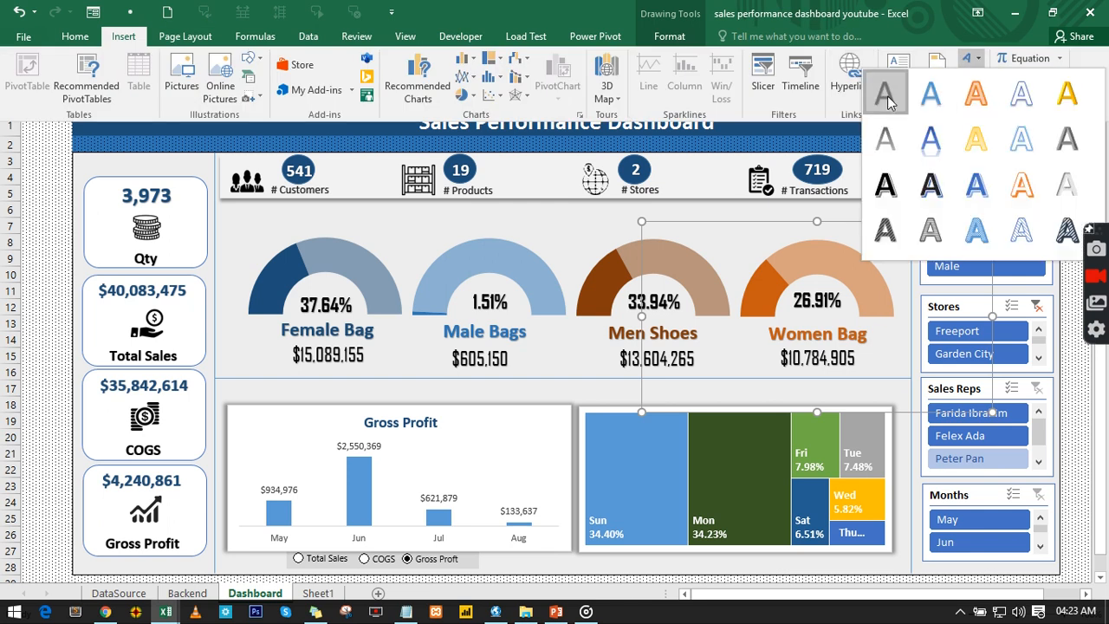
left_click(886, 95)
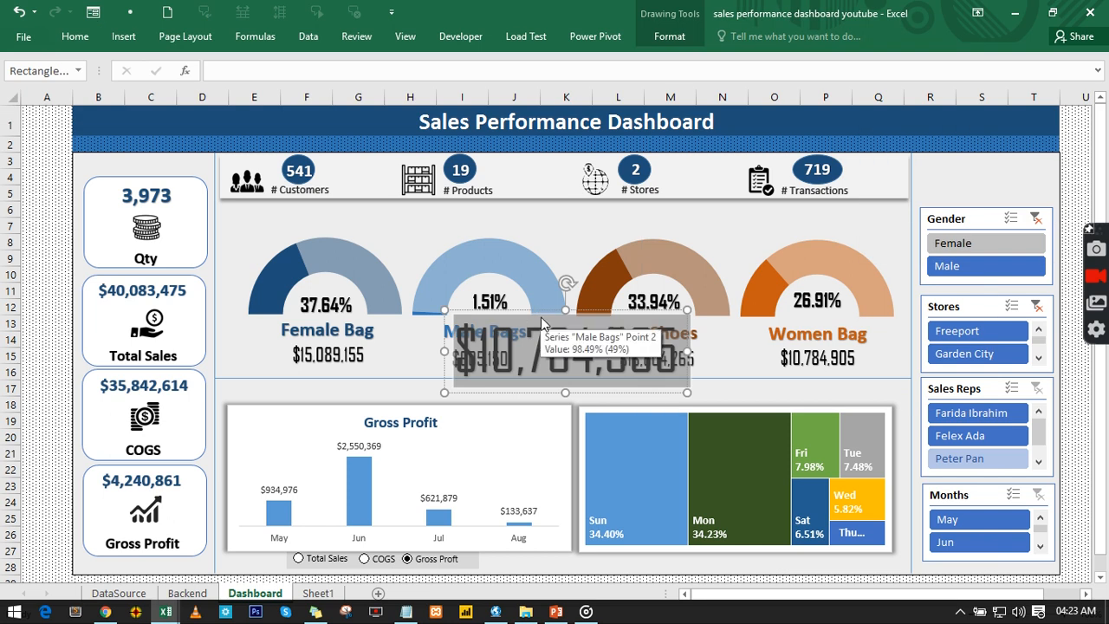
type("d")
key("BackSpace")
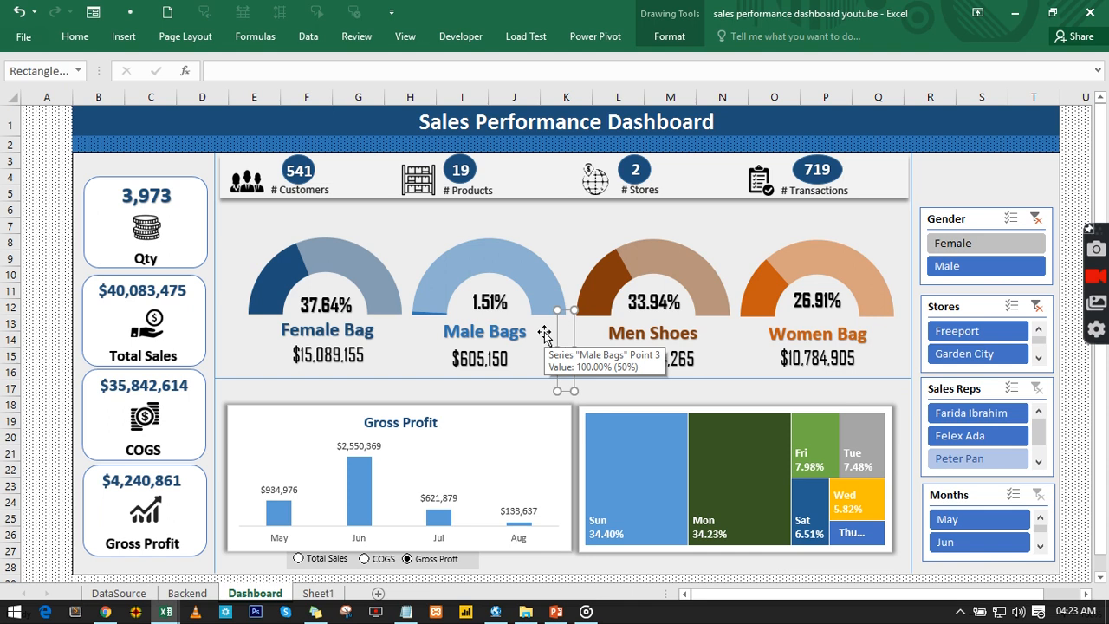
type("Wee")
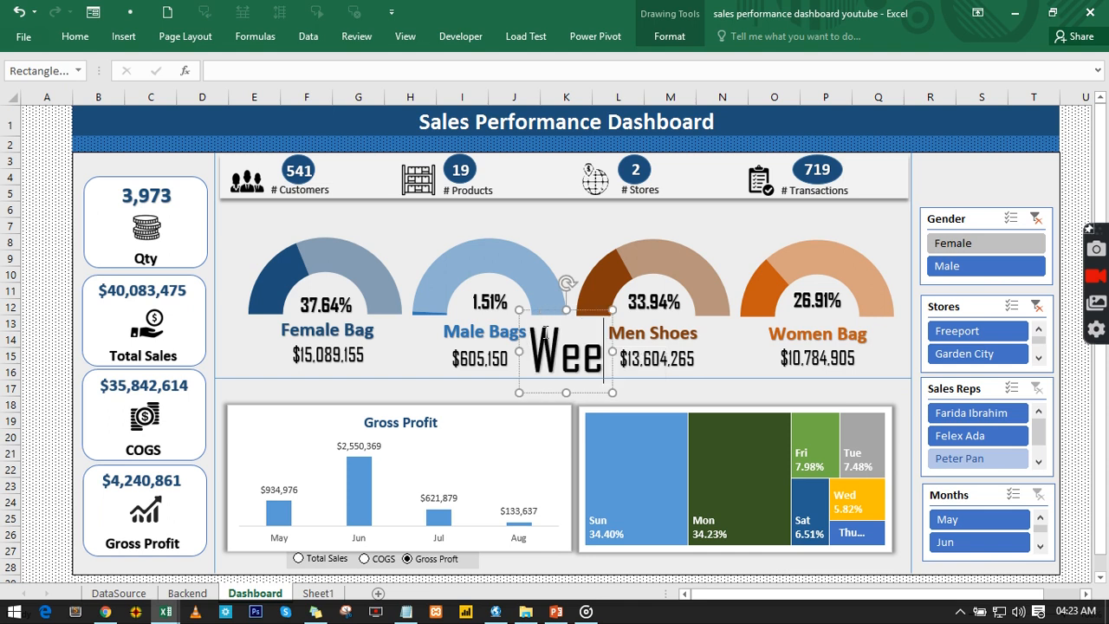
type("kda")
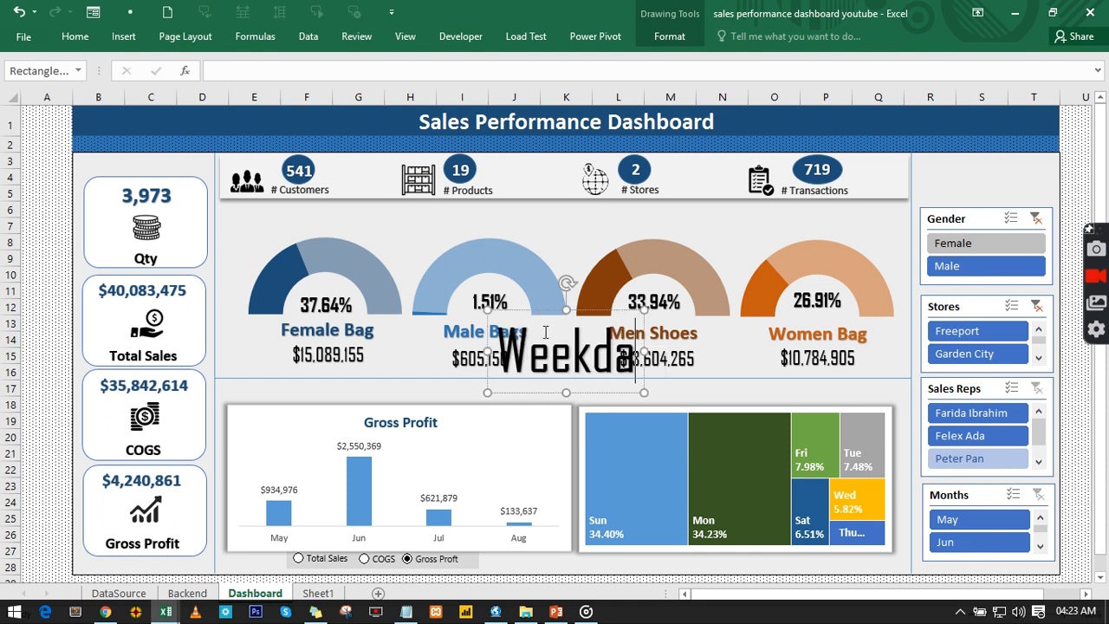
type("y View")
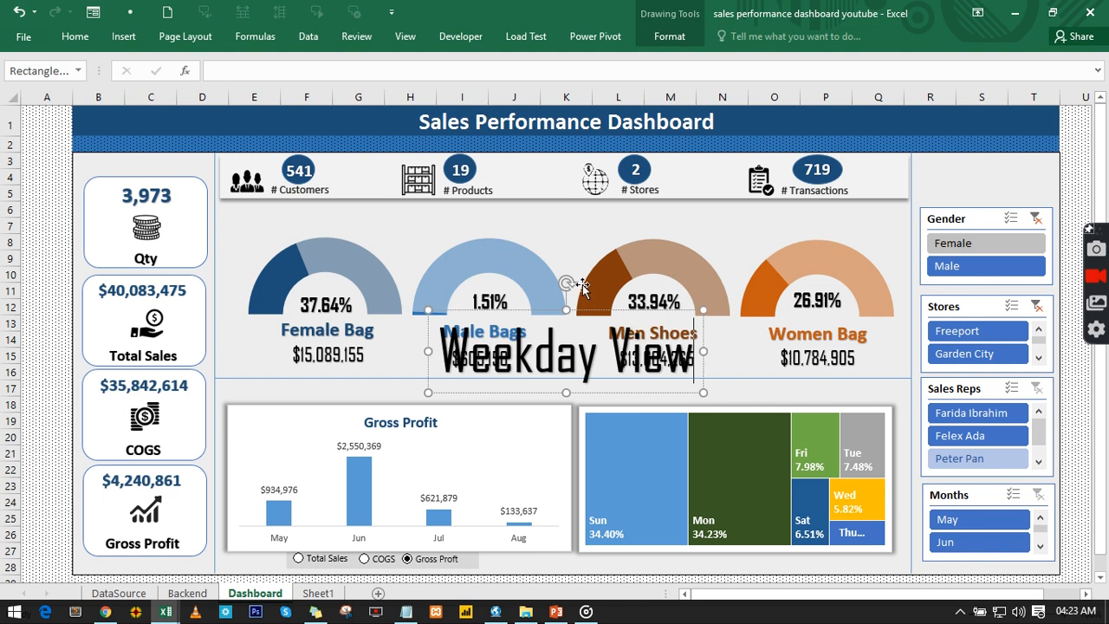
Step: Format the Weekday View WordArt in bold Calibri (Body), size 14, with a dark grey shade of the black theme colour
left_click(83, 45)
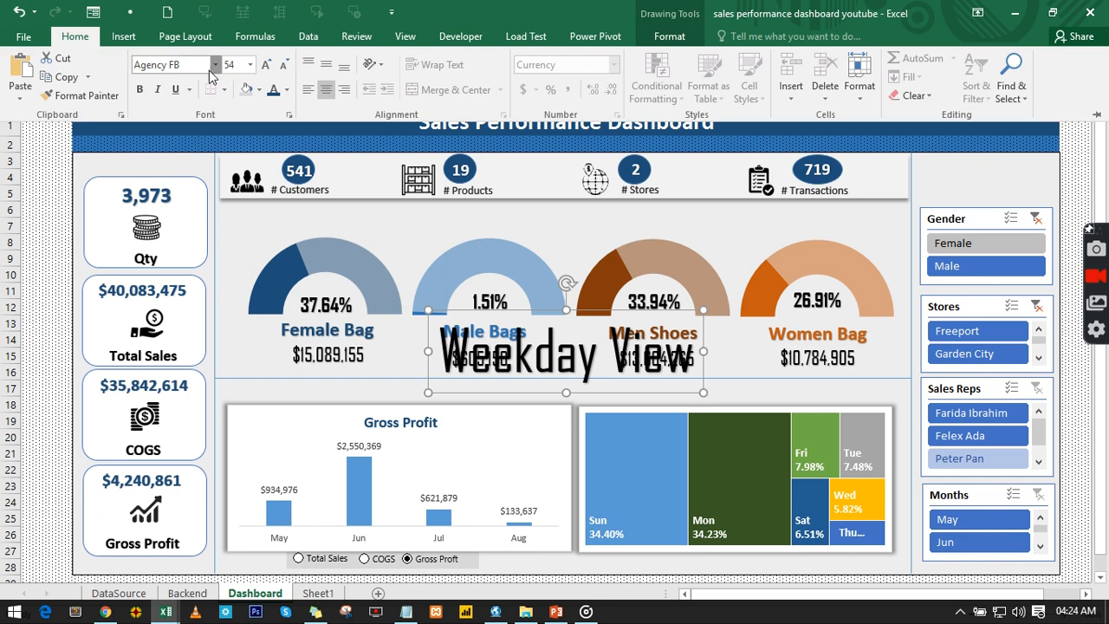
left_click(214, 65)
left_click(169, 119)
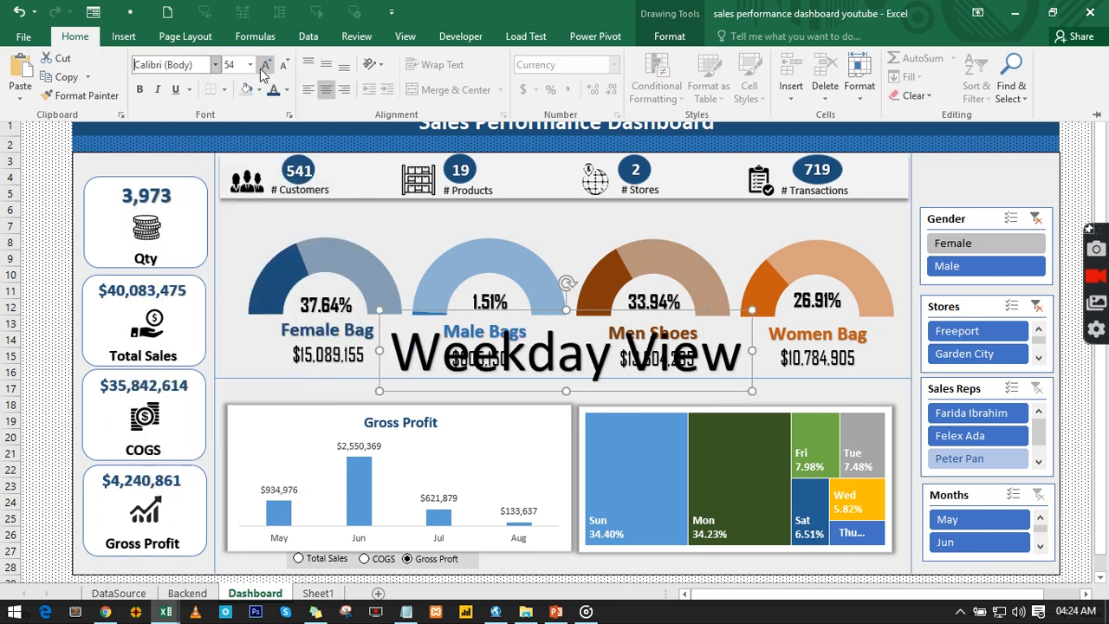
left_click(141, 91)
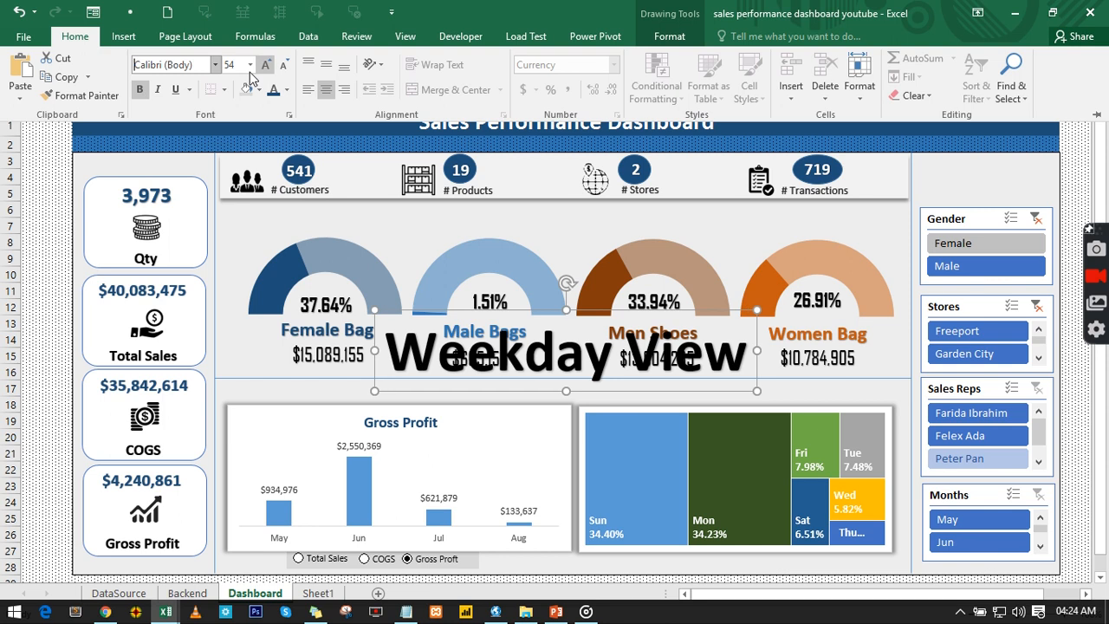
left_click(251, 65)
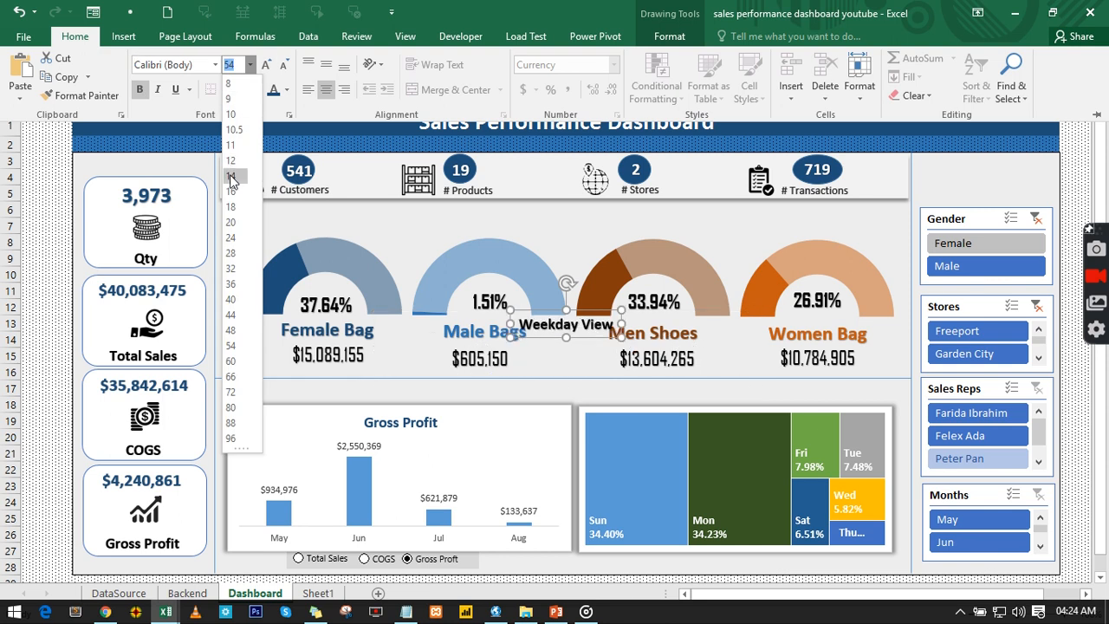
left_click(232, 177)
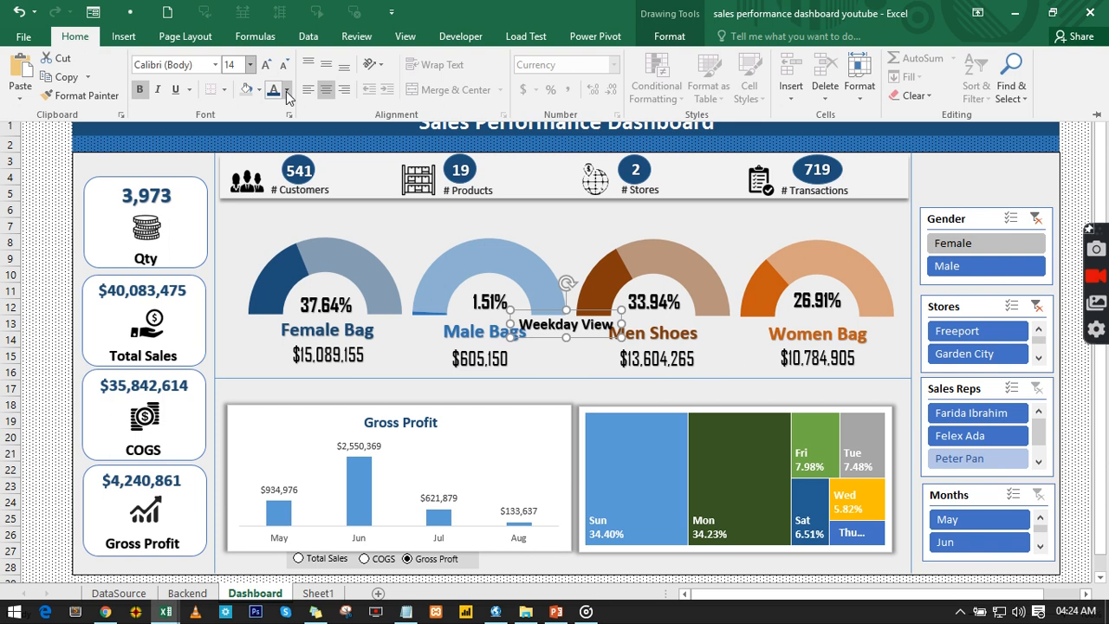
left_click(287, 92)
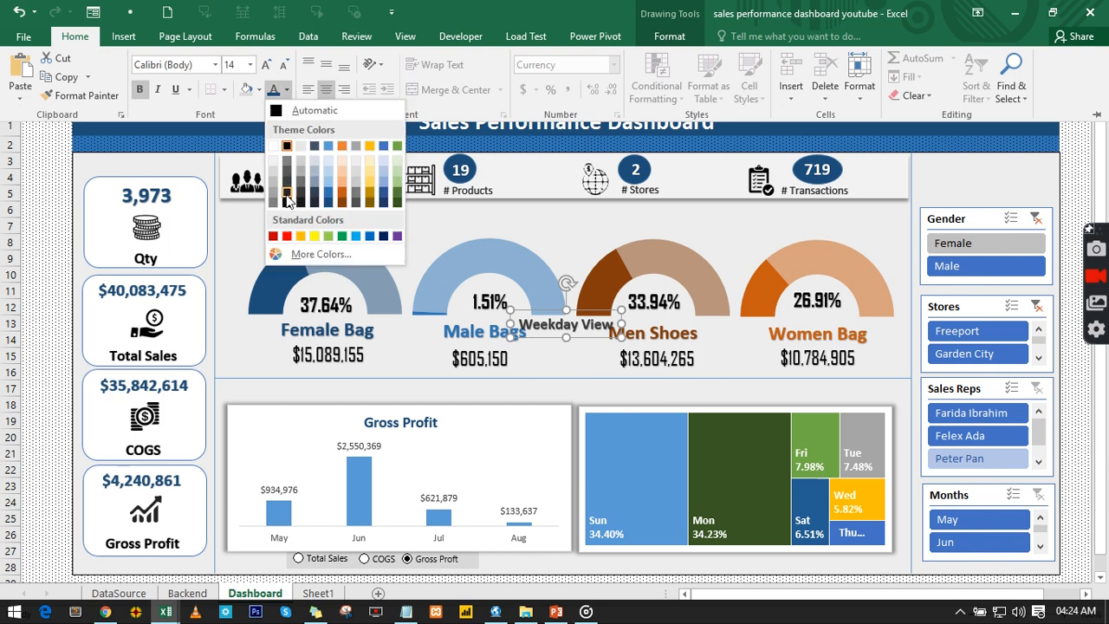
left_click(286, 197)
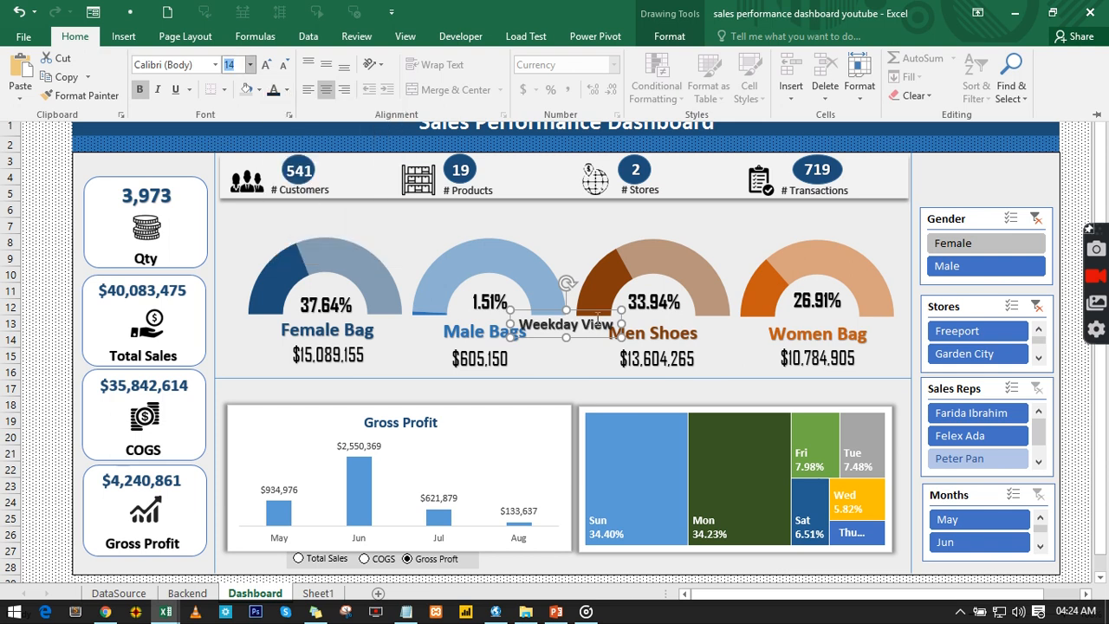
key("ctrl+F1")
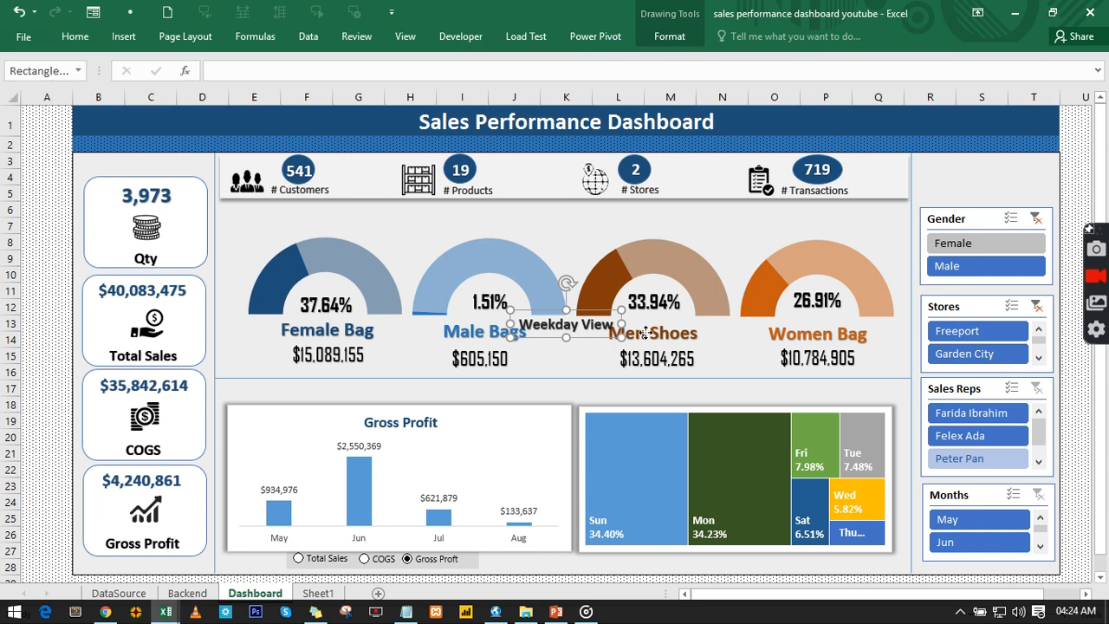
Step: Place the Weekday View title centred above the treemap and put a copy of it above the Gross Profit column chart
left_click_drag(600, 310, 764, 382)
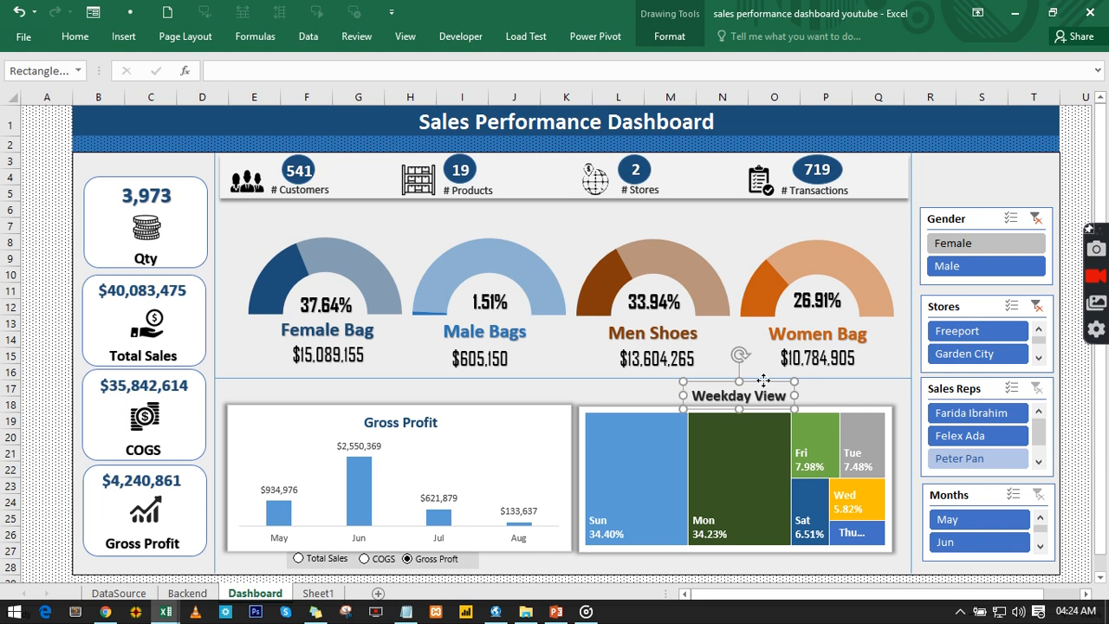
left_click_drag(763, 380, 426, 383)
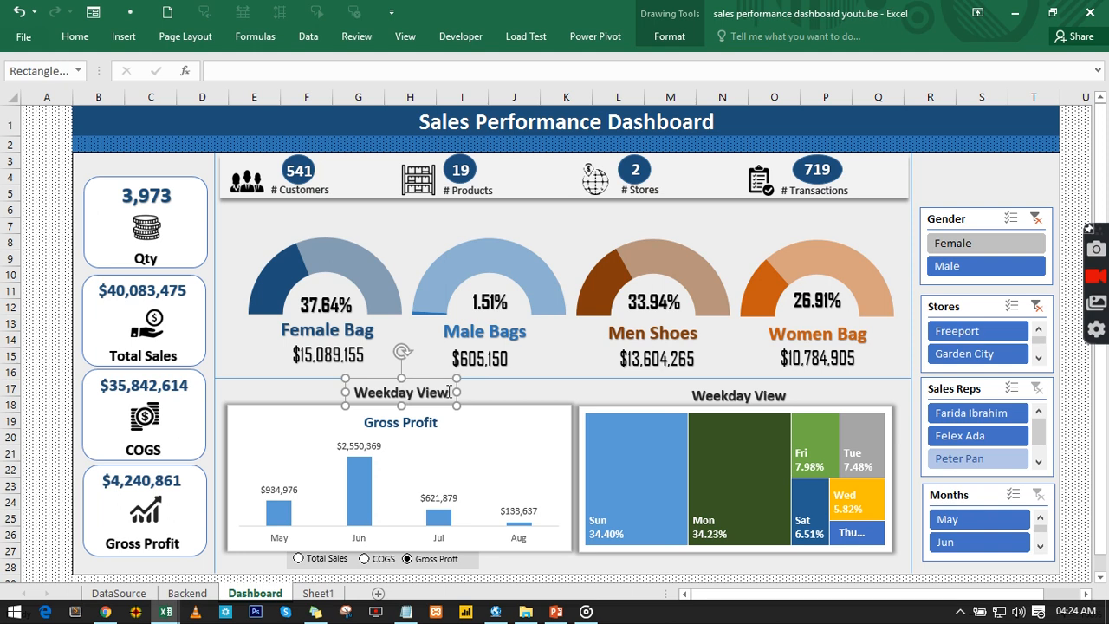
left_click(449, 392)
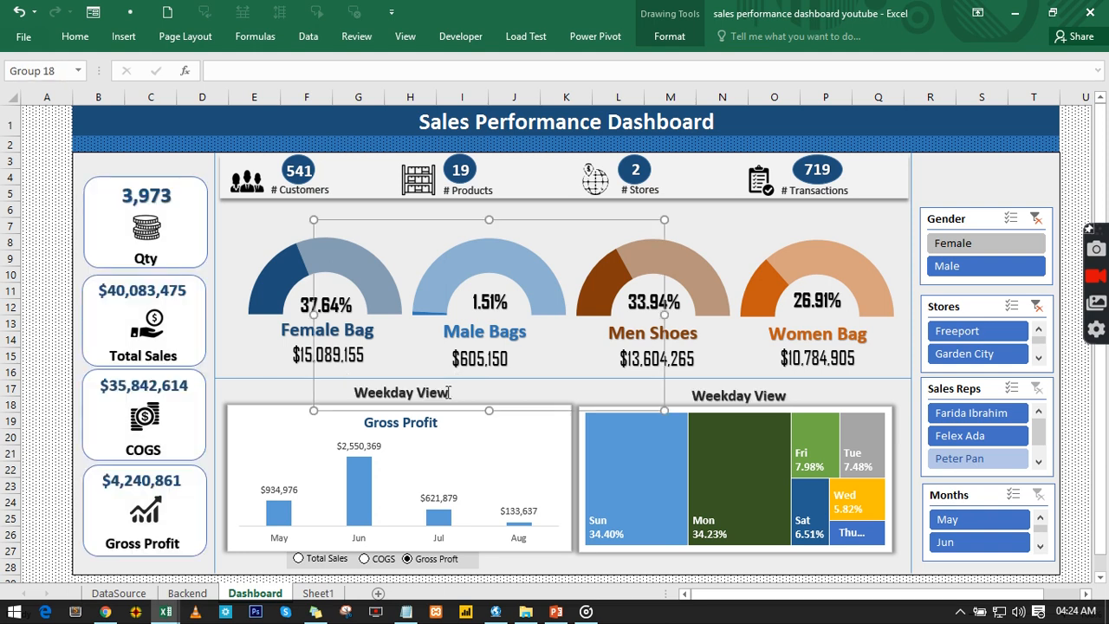
Step: Undo the copy of the Weekday View title placed above the Gross Profit column chart
left_click(448, 393)
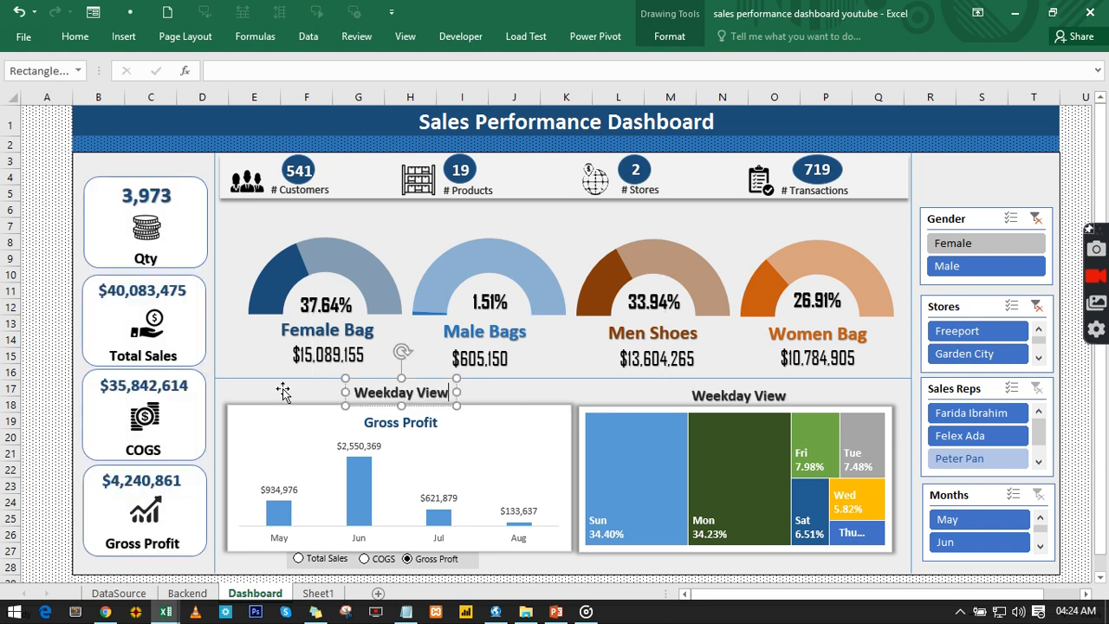
left_click(284, 391)
left_click(559, 394)
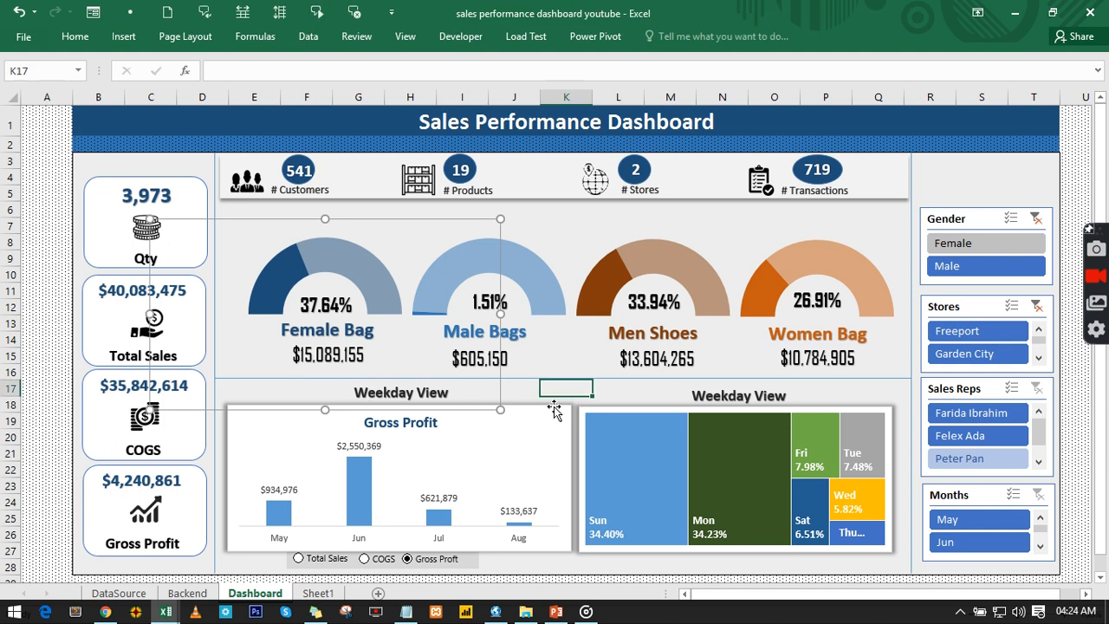
key("ctrl+z")
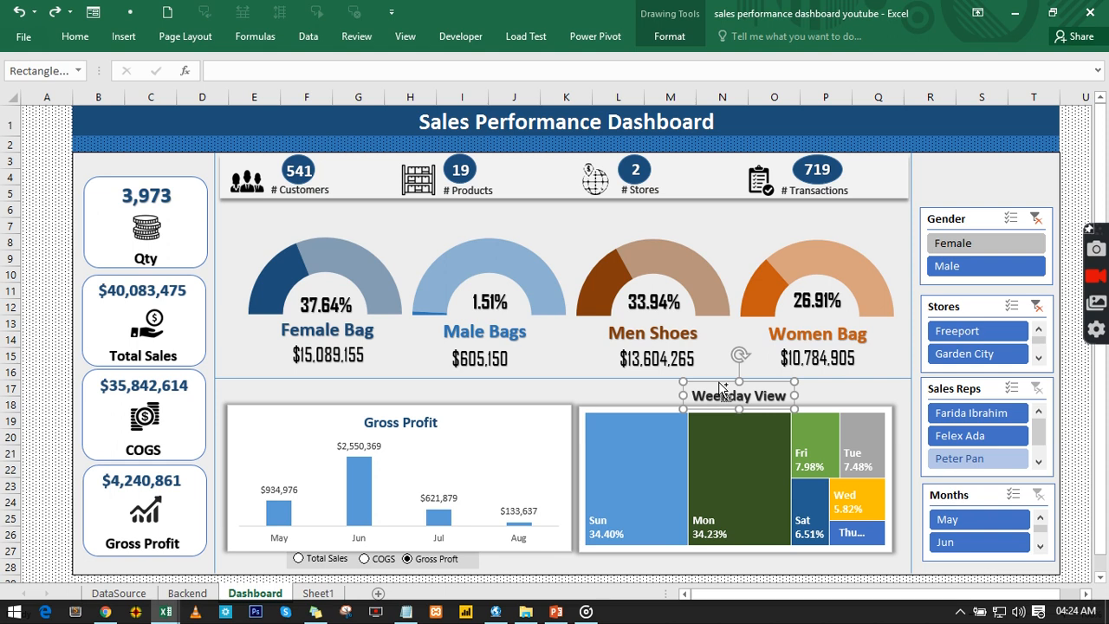
Step: Copy the Weekday View title to the gap between the two lower charts and change the copy's text to "Monthly View"
left_click_drag(721, 388, 569, 422)
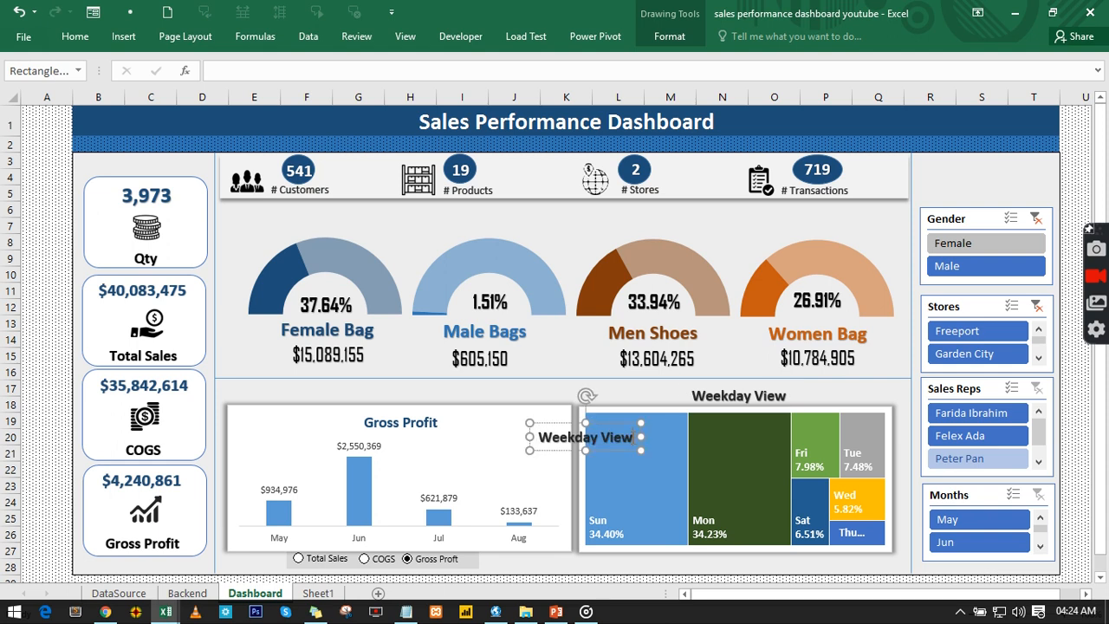
triple_click(587, 438)
key("Escape")
left_click_drag(597, 437, 535, 438)
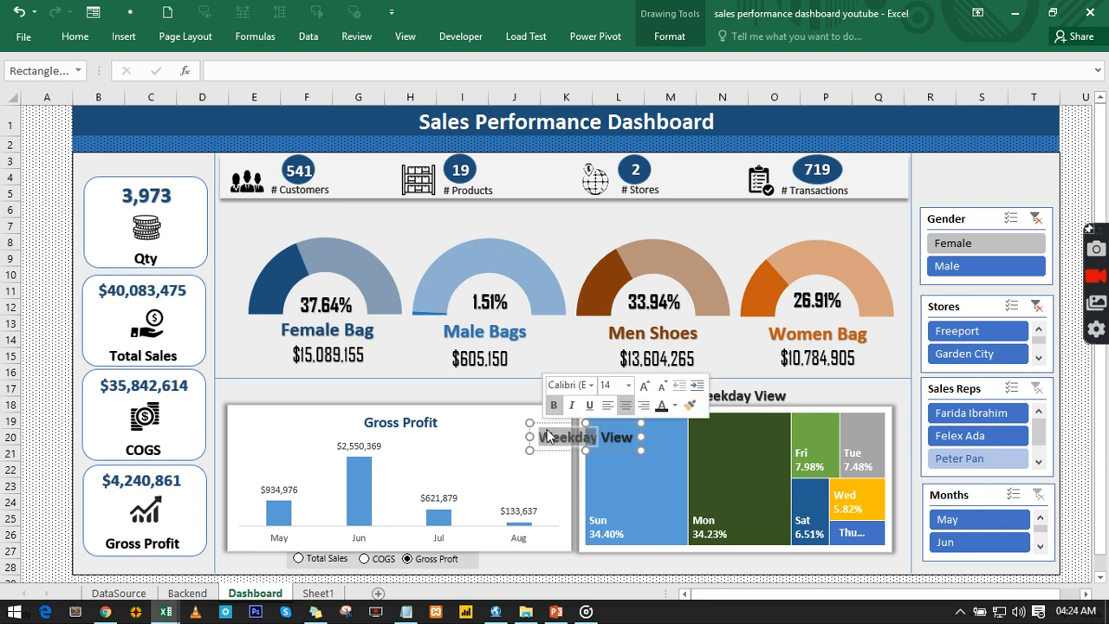
type("Mont")
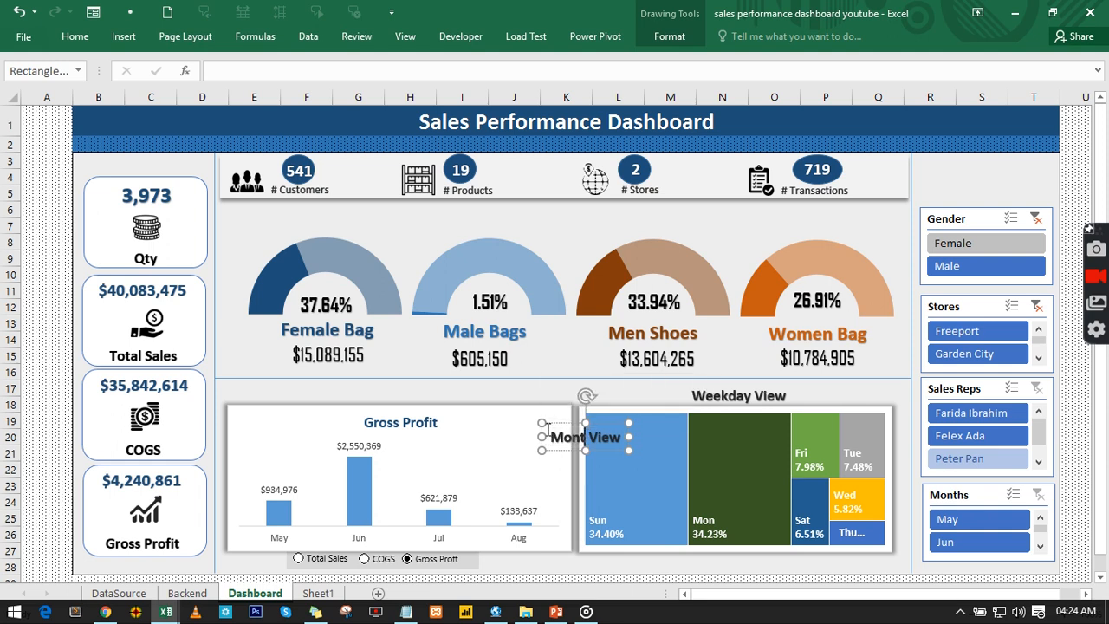
type("hly")
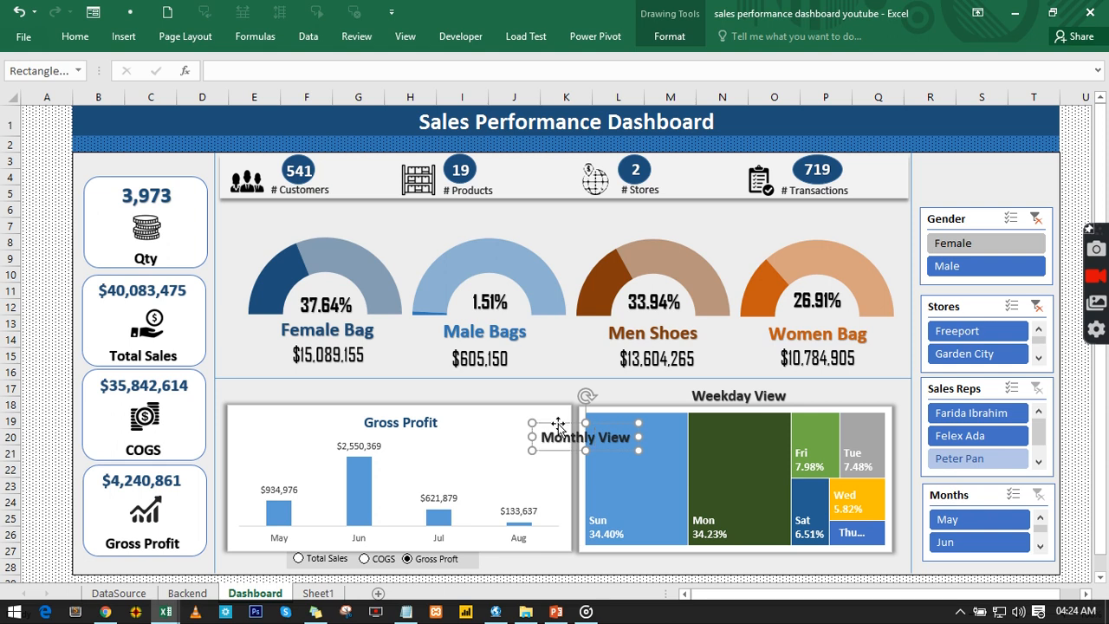
Step: Place the Monthly View title above the Gross Profit chart and add a copy centred above the gauge charts, reworded as "Categories View"
left_click_drag(559, 426, 566, 212)
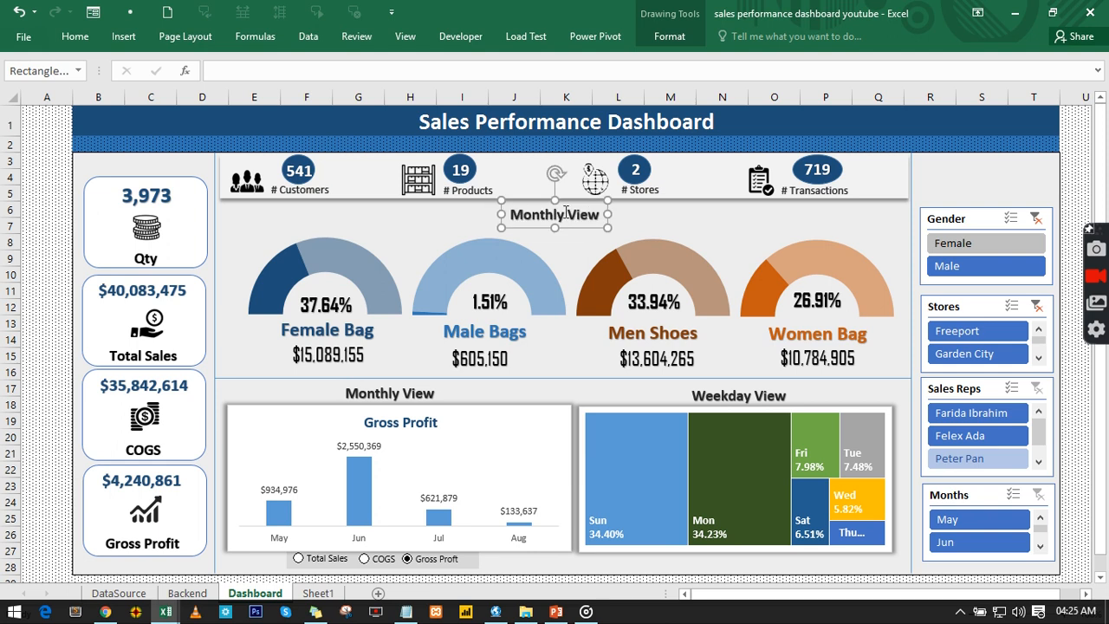
double_click(566, 213)
type("Cate")
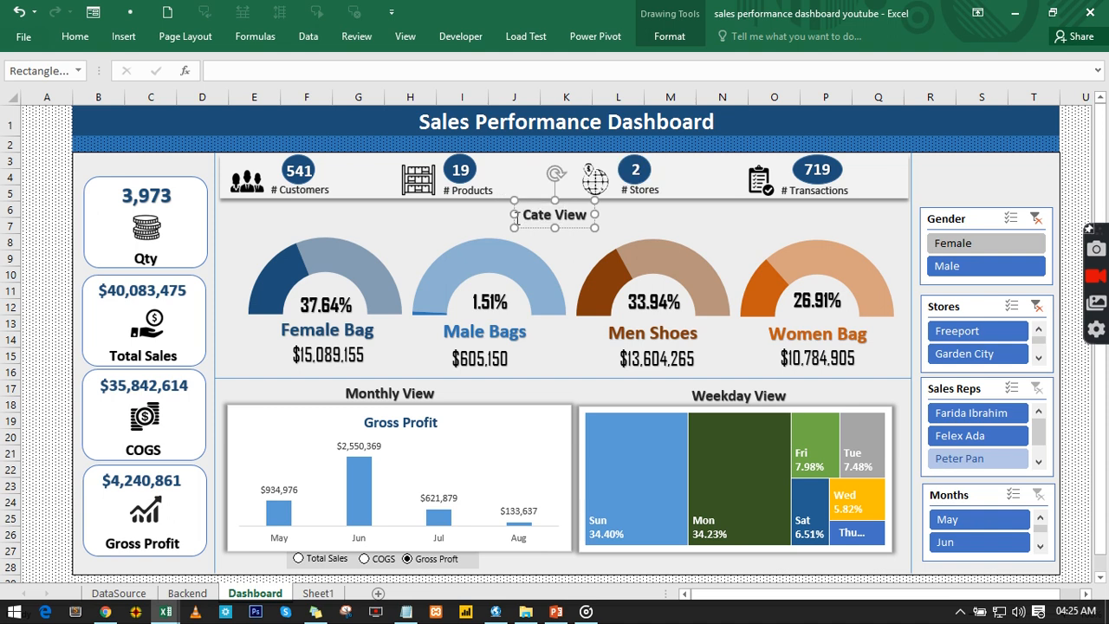
type("gor")
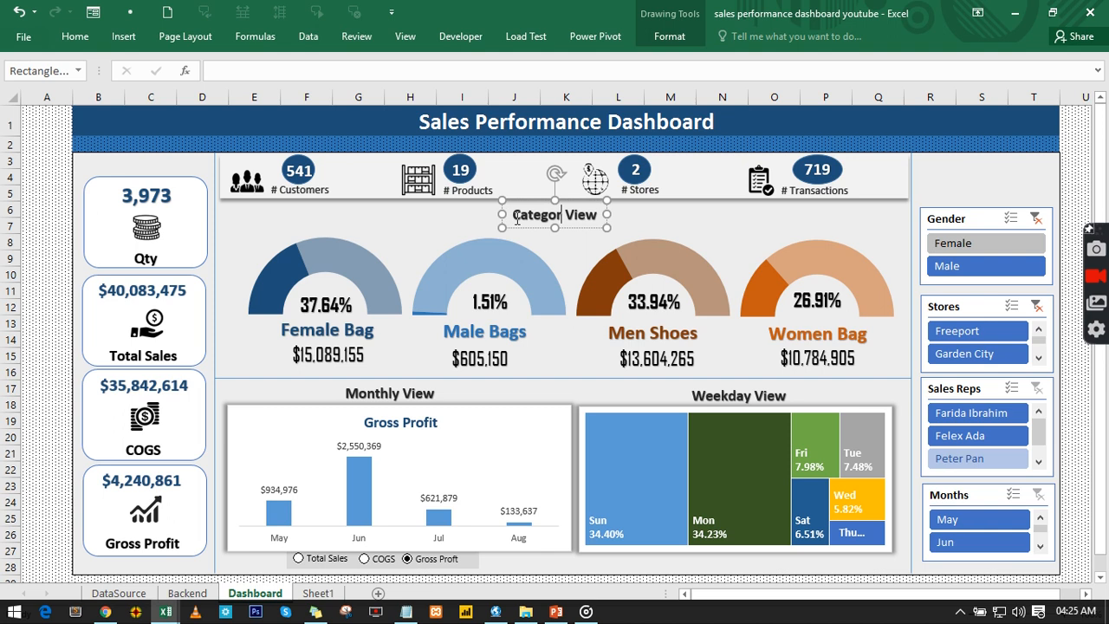
type("i")
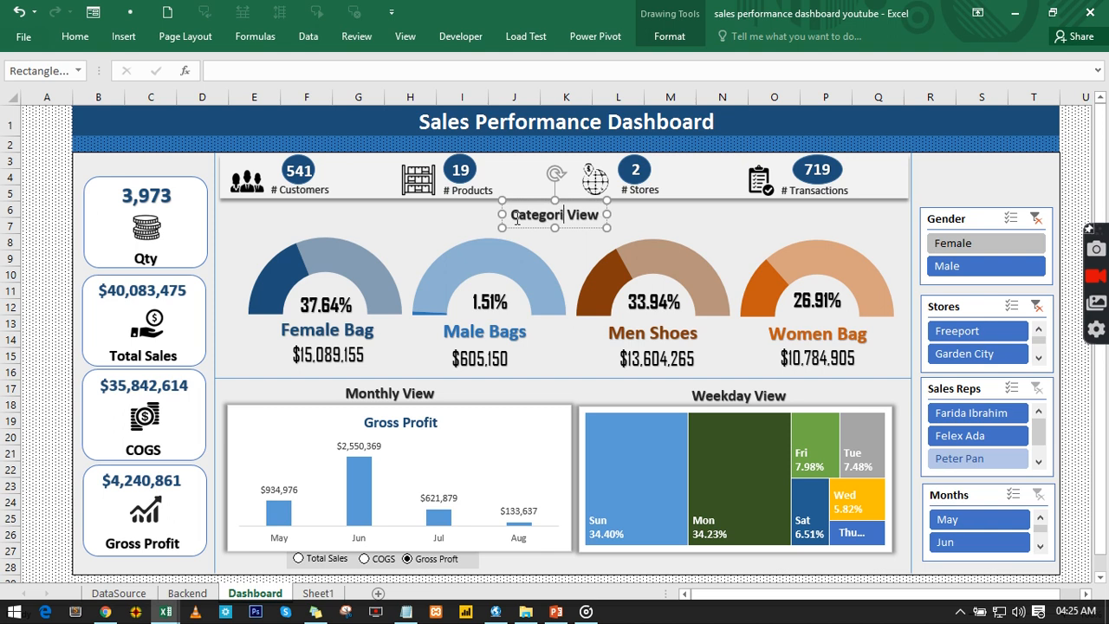
type("es")
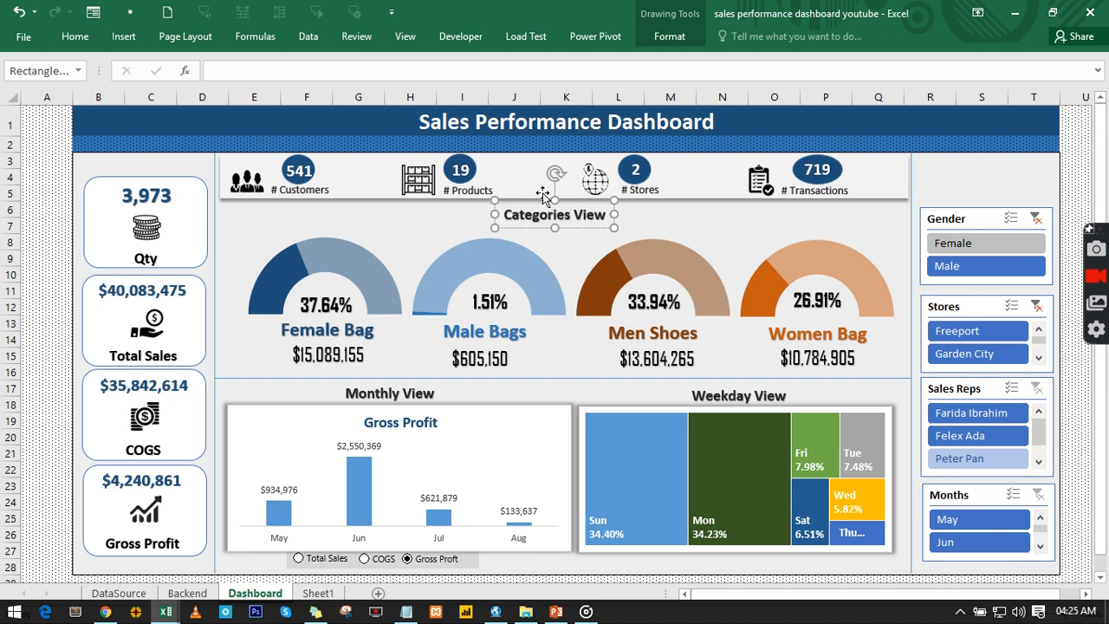
left_click(39, 208)
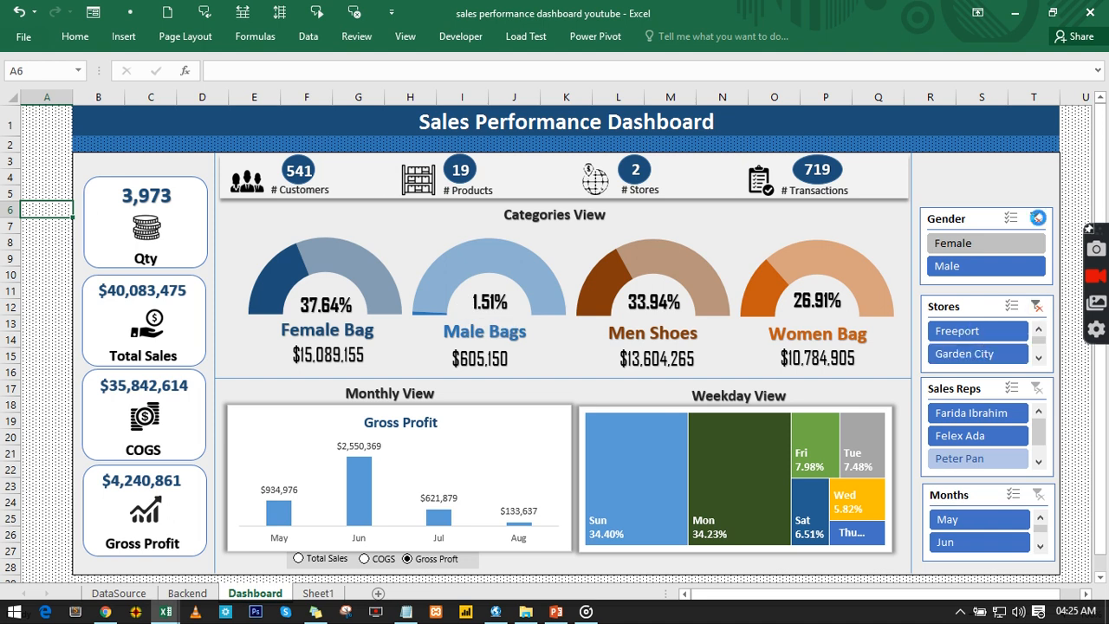
Step: Clear the filters of the Gender and Stores slicers so the dashboard covers all data
left_click(1037, 217)
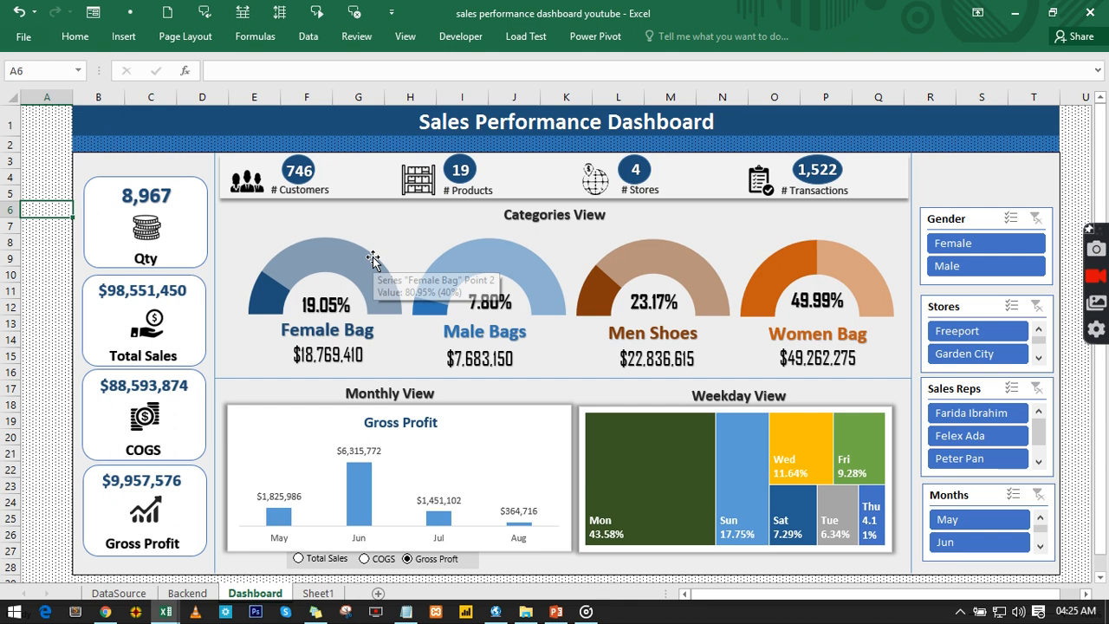
mouse_move(372, 258)
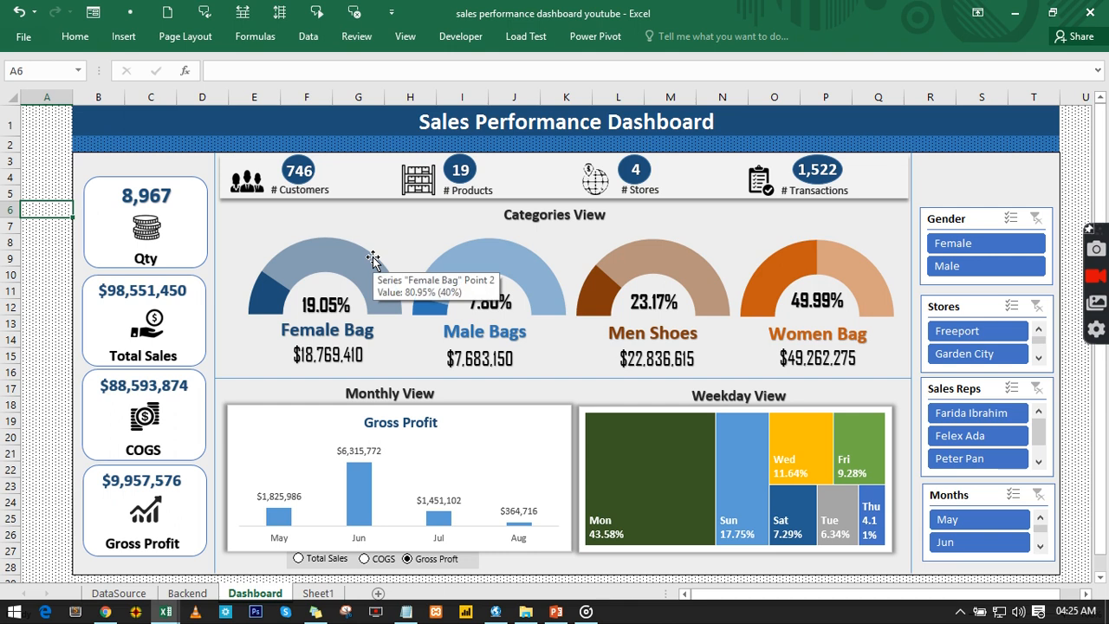